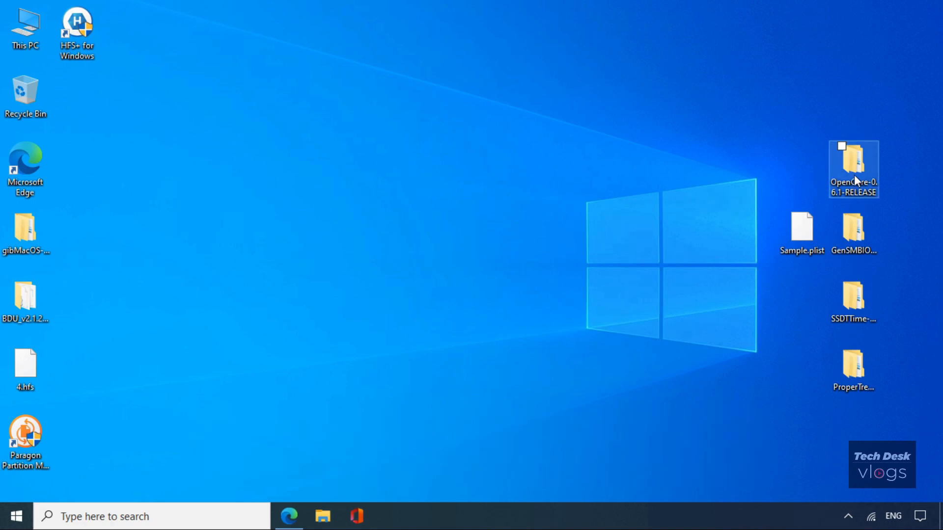
Move the OpenCore-0.6.1-RELEASE folder below the HFS+ for Windows shortcut on the desktop and copy the EFI folder inside it.
{"action": "left_click_drag", "start_coordinate": [854, 174], "coordinate": [85, 105]}
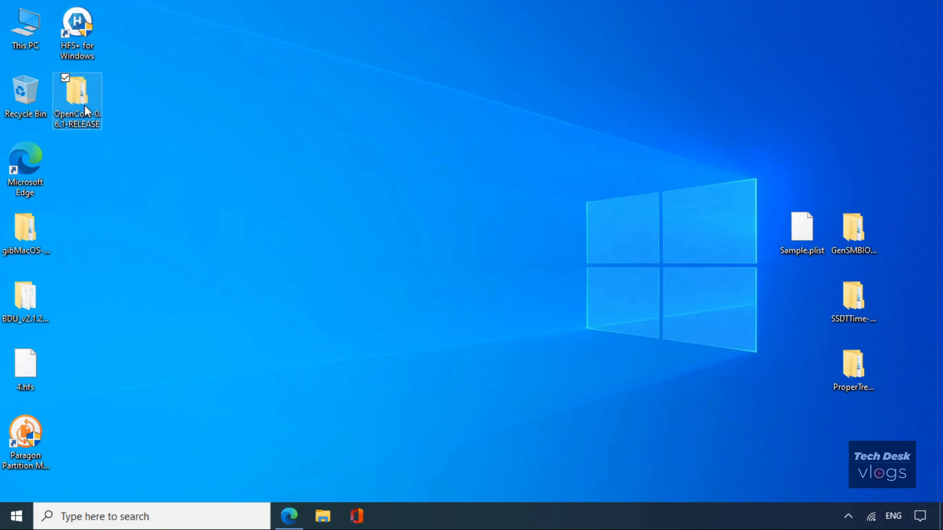
{"action": "double_click", "coordinate": [84, 100]}
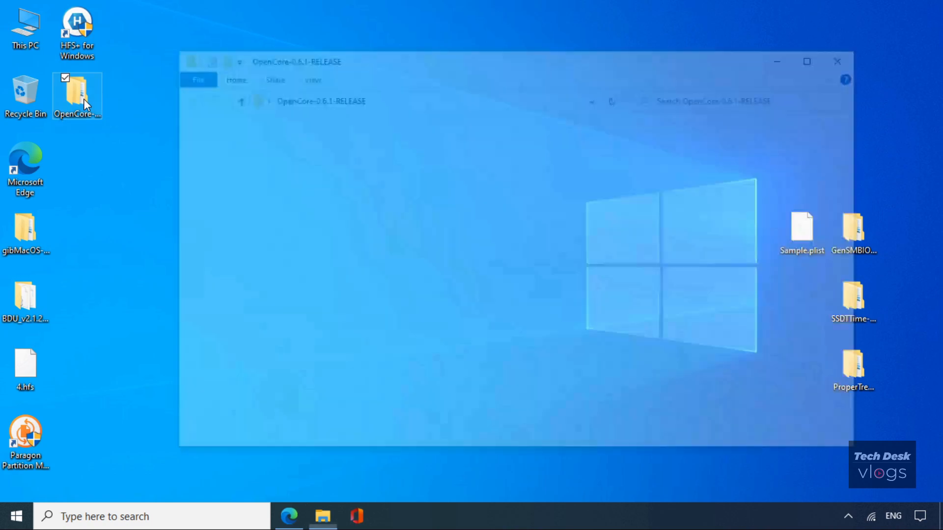
{"action": "left_click", "coordinate": [308, 157]}
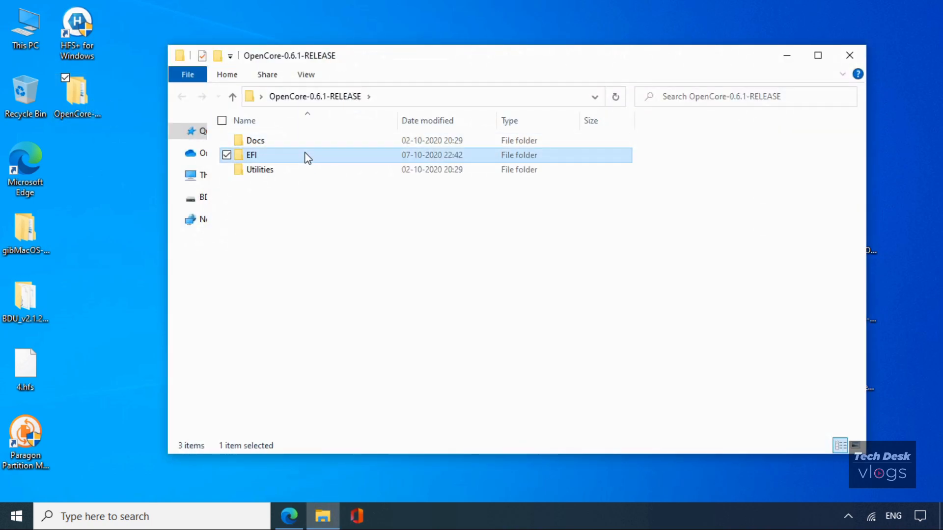
{"action": "right_click", "coordinate": [307, 157]}
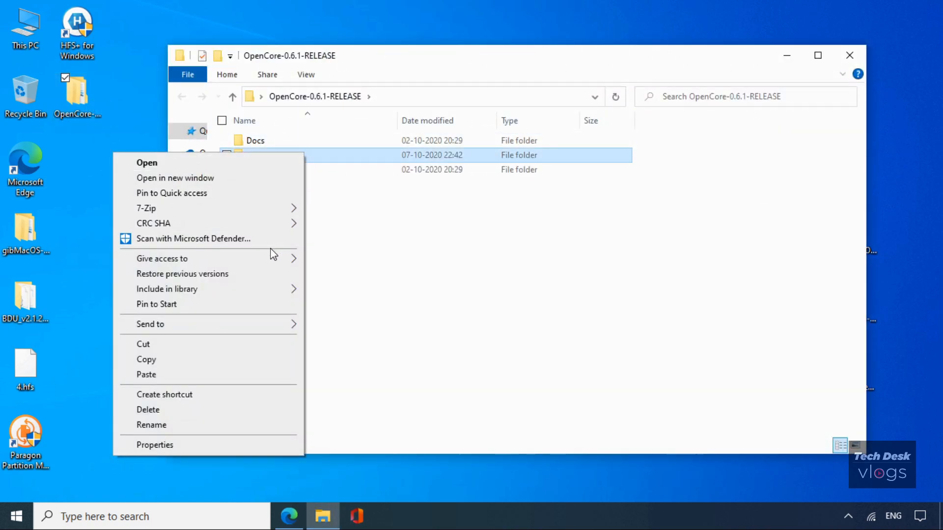
{"action": "left_click", "coordinate": [254, 361]}
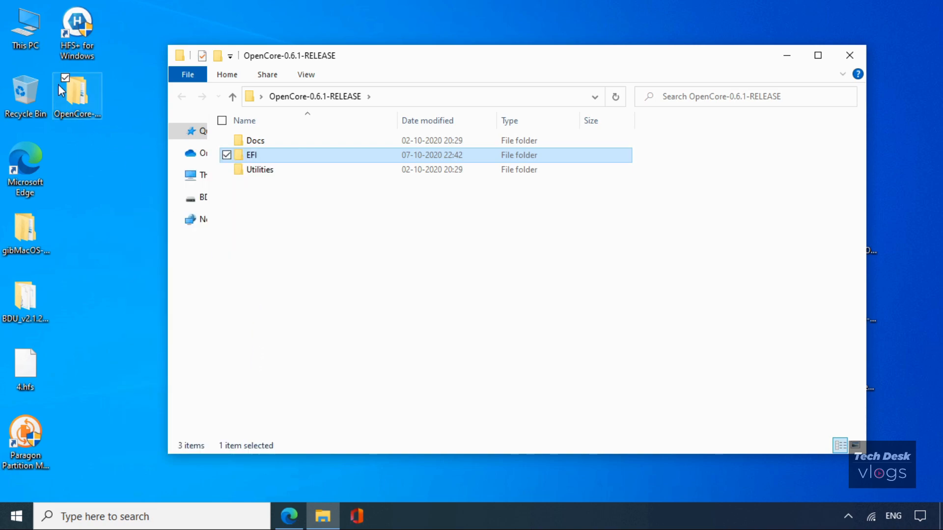
Paste the copied EFI folder into the root of the BDU (F:) drive.
{"action": "left_click", "coordinate": [27, 37]}
{"action": "key", "text": "Return"}
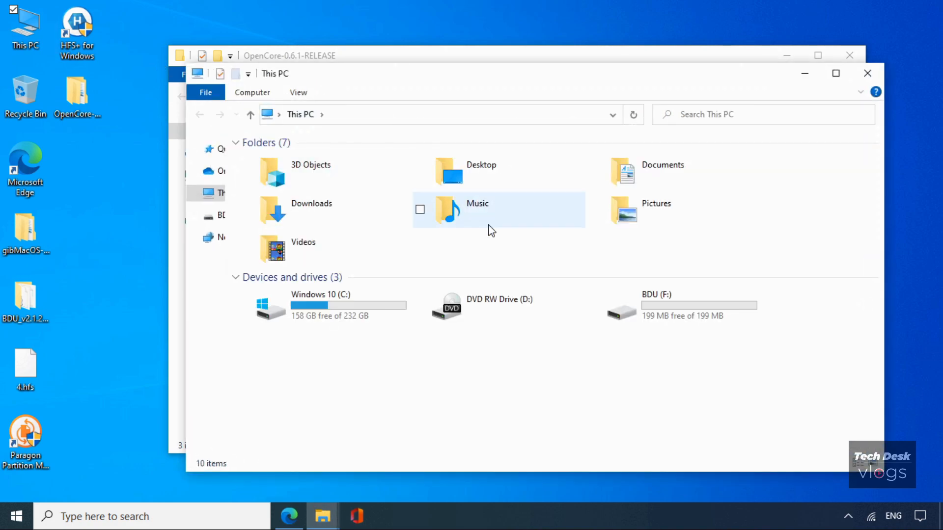
{"action": "double_click", "coordinate": [710, 320]}
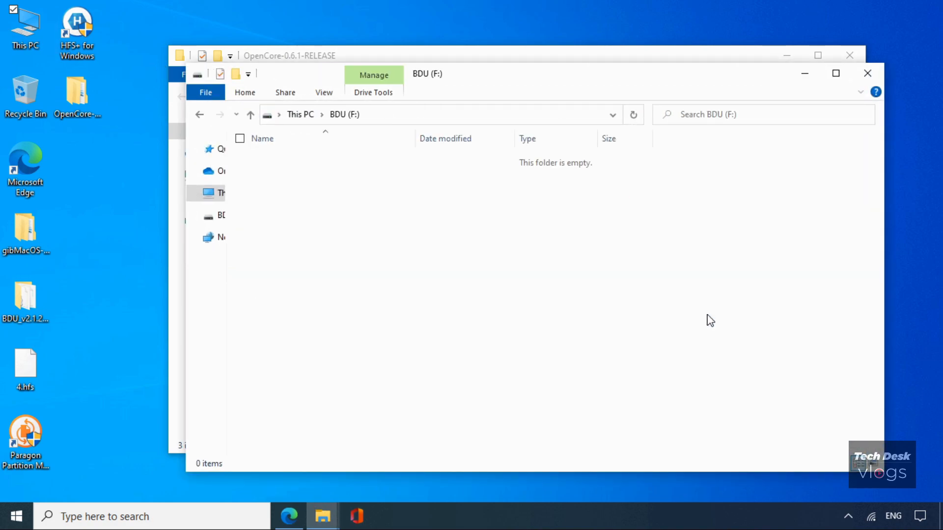
{"action": "right_click", "coordinate": [552, 285]}
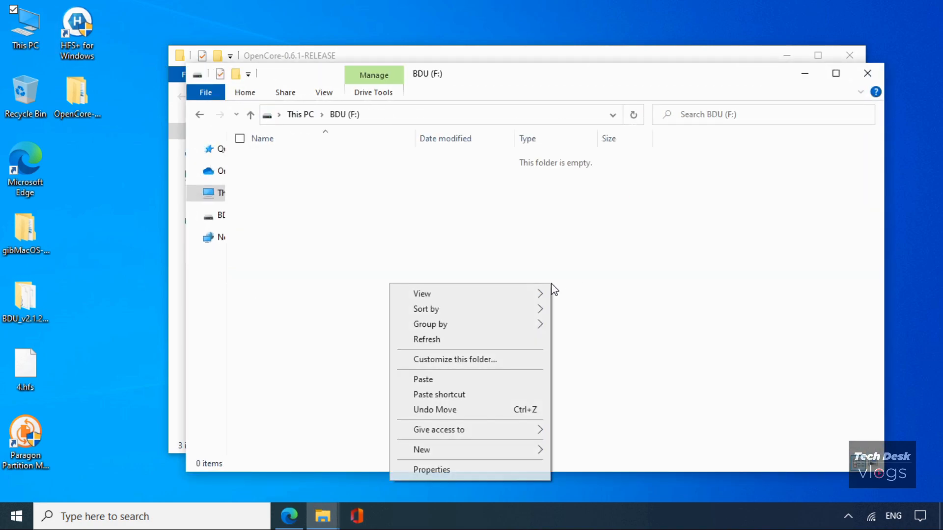
{"action": "left_click", "coordinate": [532, 386]}
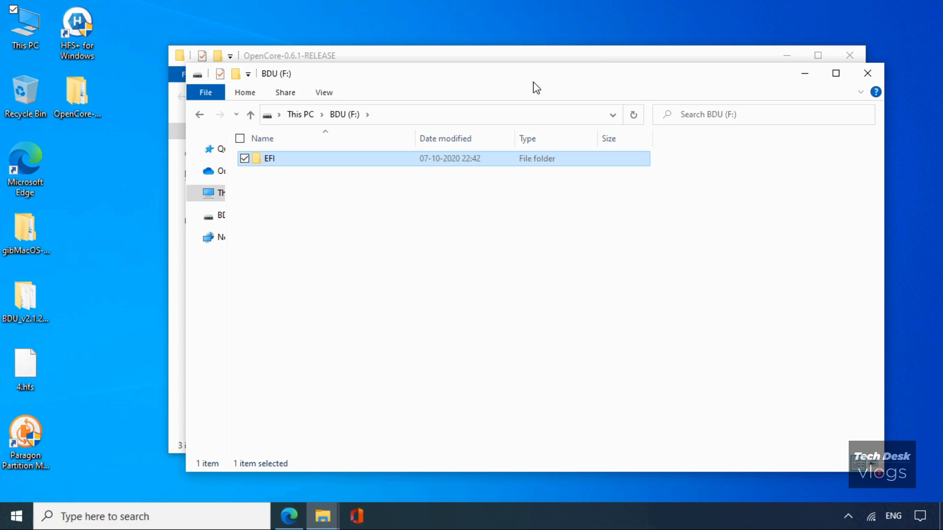
Close the OpenCore-0.6.1-RELEASE window and narrow the BDU (F:) window to uncover Sample.plist and the tool folders on the desktop.
{"action": "left_click", "coordinate": [519, 56]}
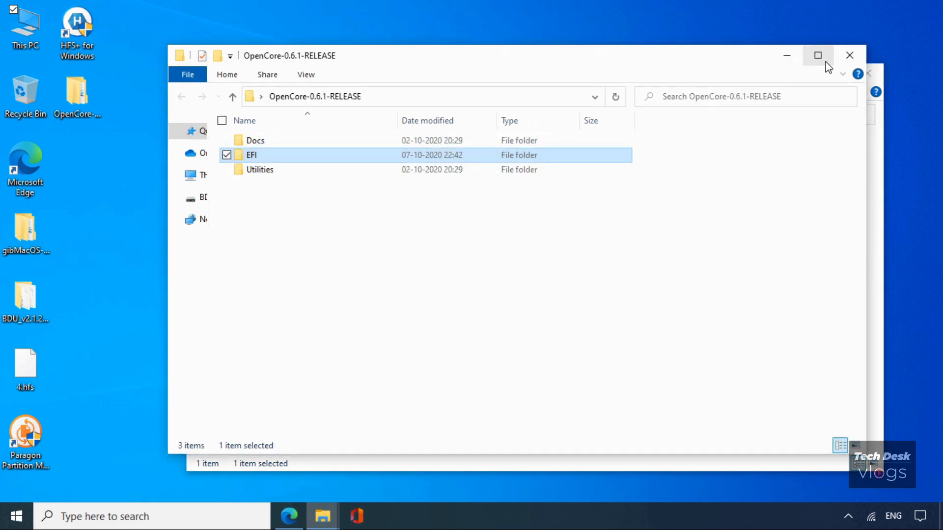
{"action": "left_click", "coordinate": [849, 55]}
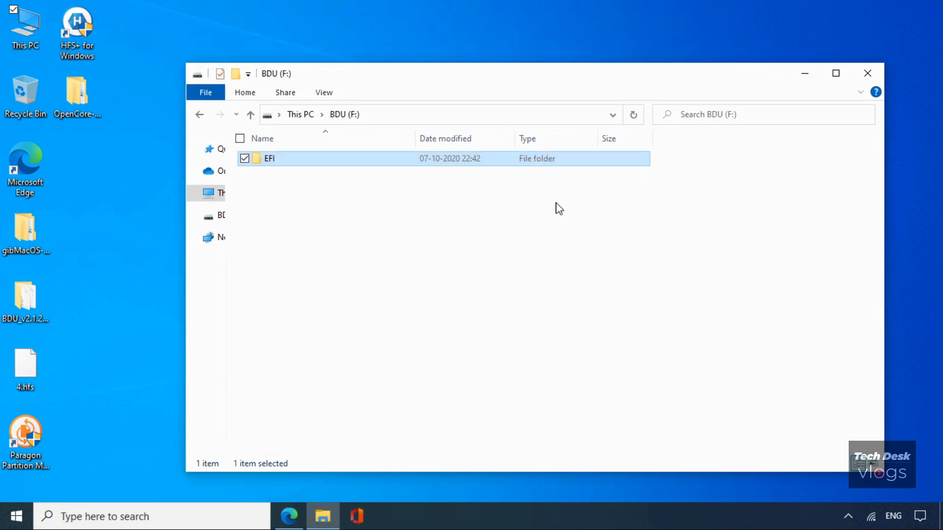
{"action": "left_click_drag", "start_coordinate": [882, 204], "coordinate": [676, 217]}
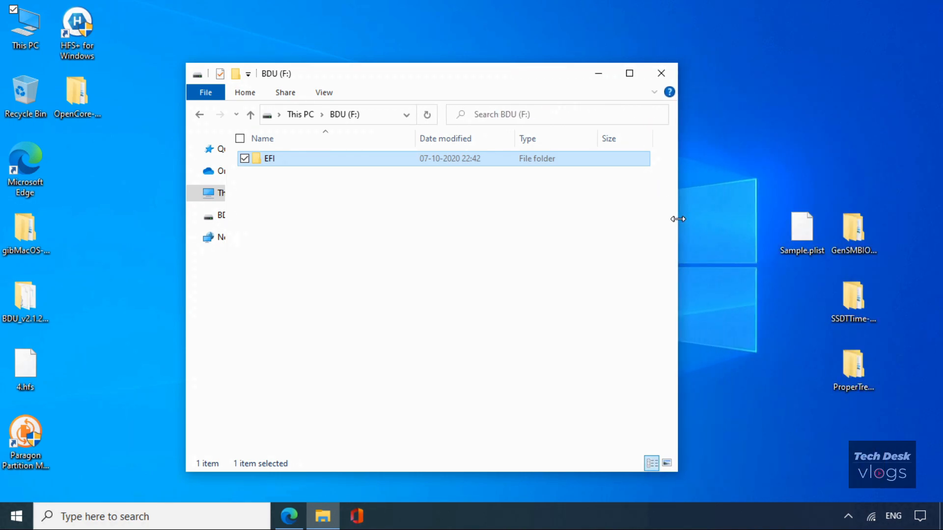
Open the OC folder inside the EFI folder on the BDU (F:) drive.
{"action": "double_click", "coordinate": [326, 163]}
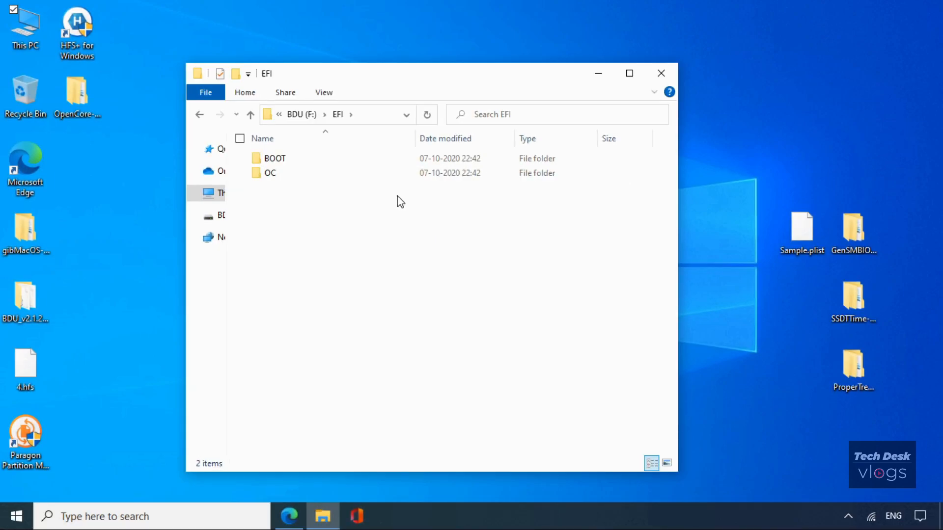
{"action": "left_click", "coordinate": [307, 177]}
{"action": "double_click", "coordinate": [308, 179]}
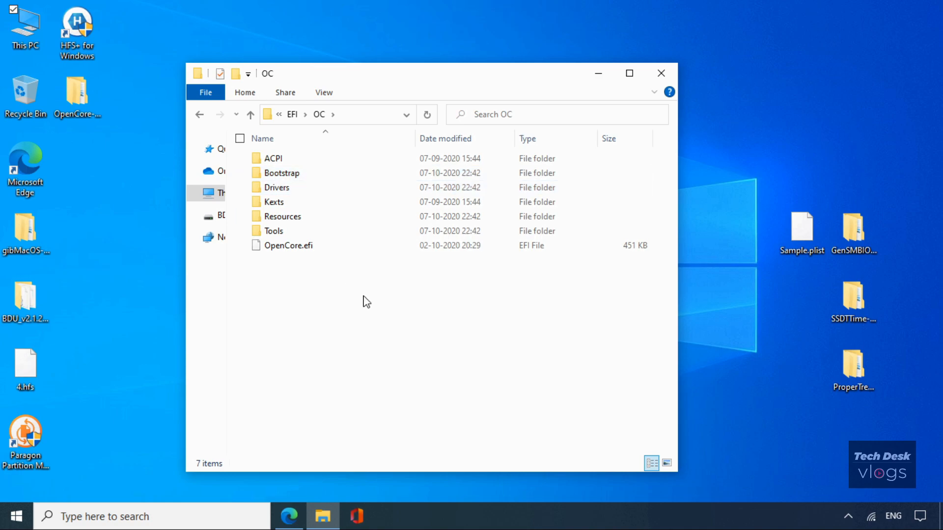
{"action": "left_click", "coordinate": [301, 162]}
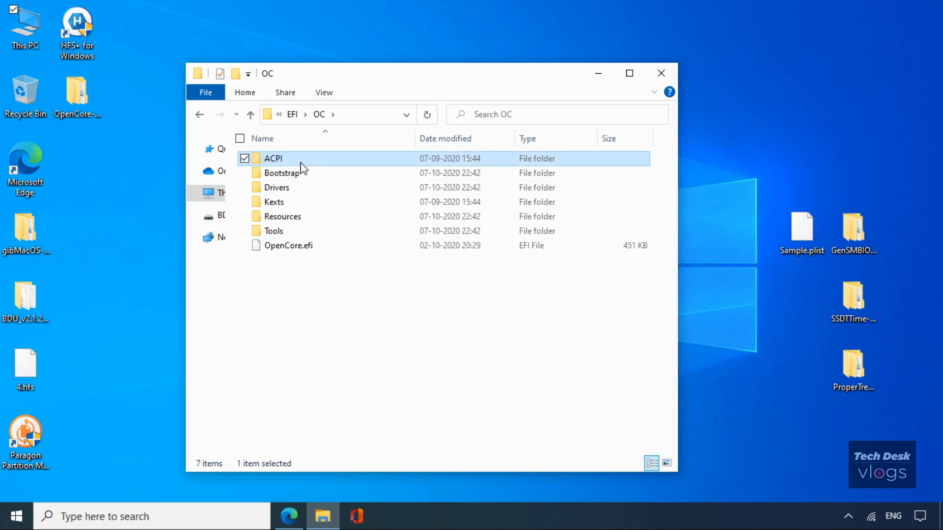
{"action": "left_click", "coordinate": [310, 193]}
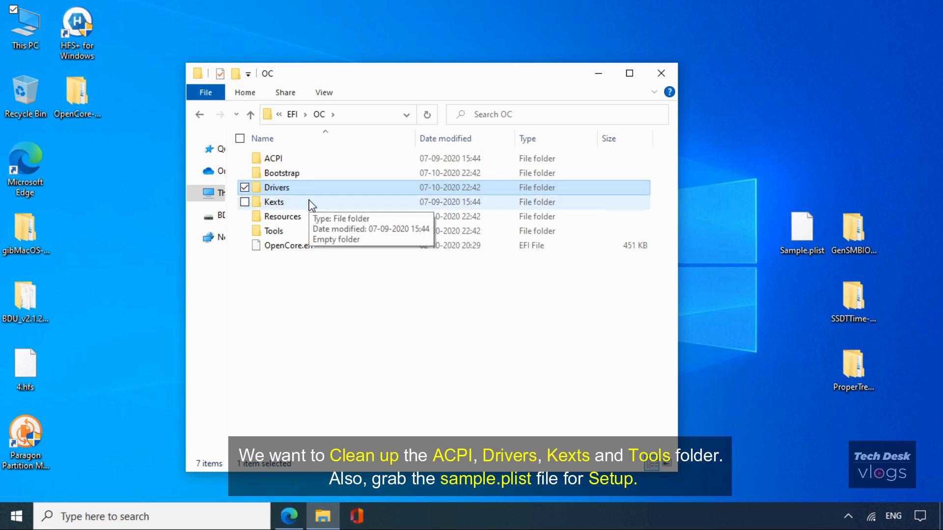
{"action": "left_click", "coordinate": [310, 204]}
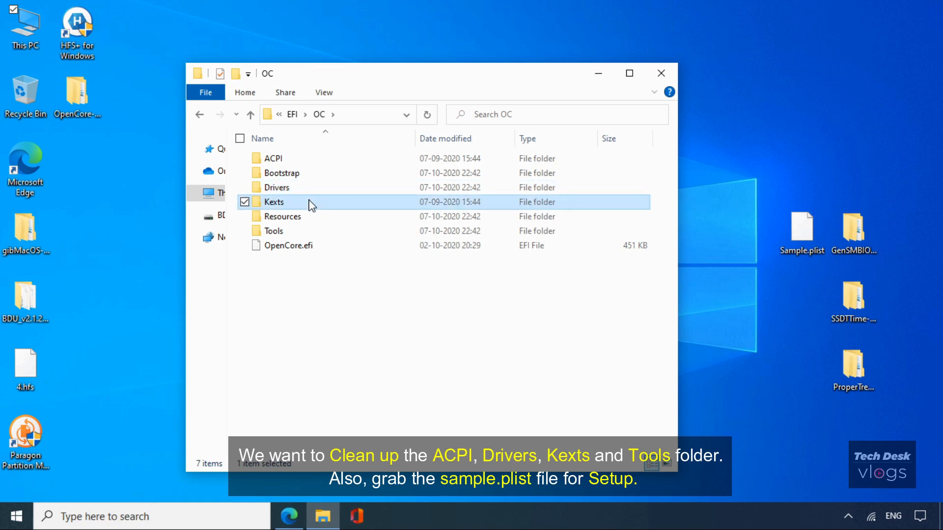
{"action": "left_click", "coordinate": [310, 233]}
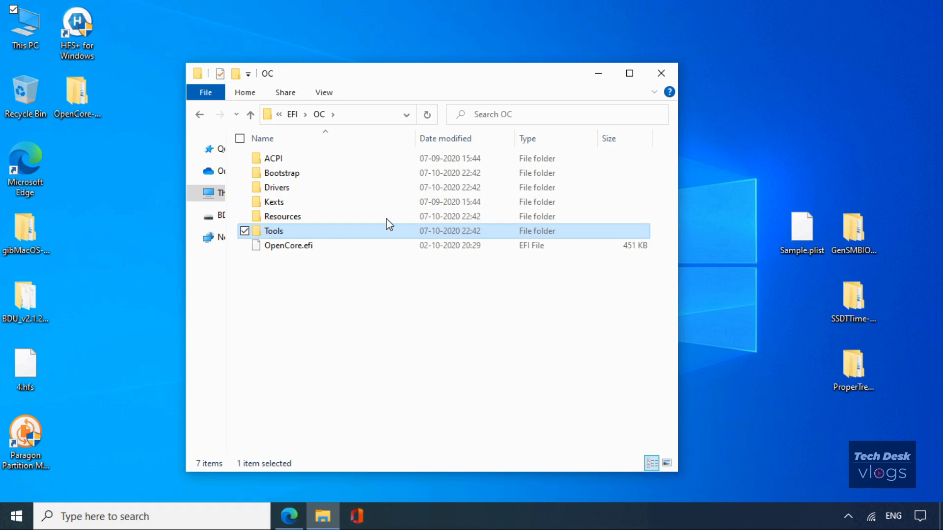
Copy Sample.plist from the desktop into the OC folder on the BDU (F:) drive.
{"action": "left_click", "coordinate": [796, 235]}
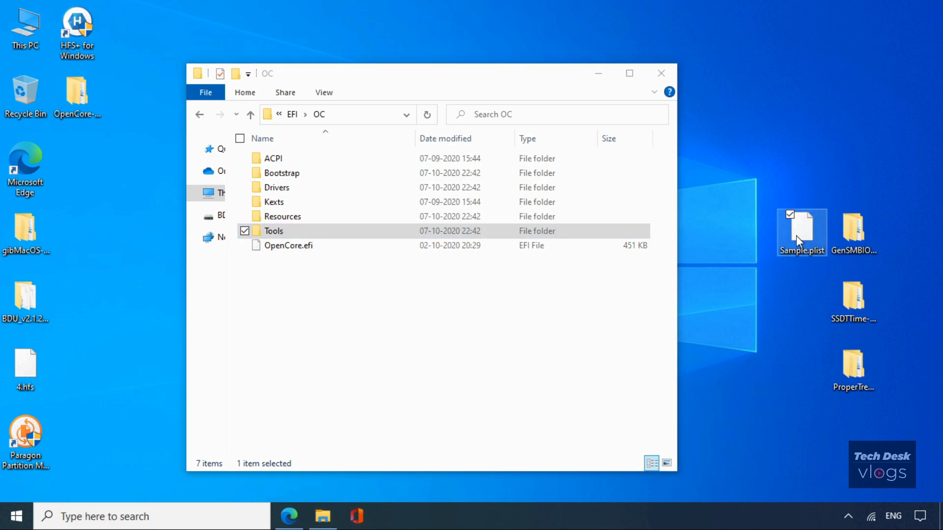
{"action": "right_click", "coordinate": [796, 236]}
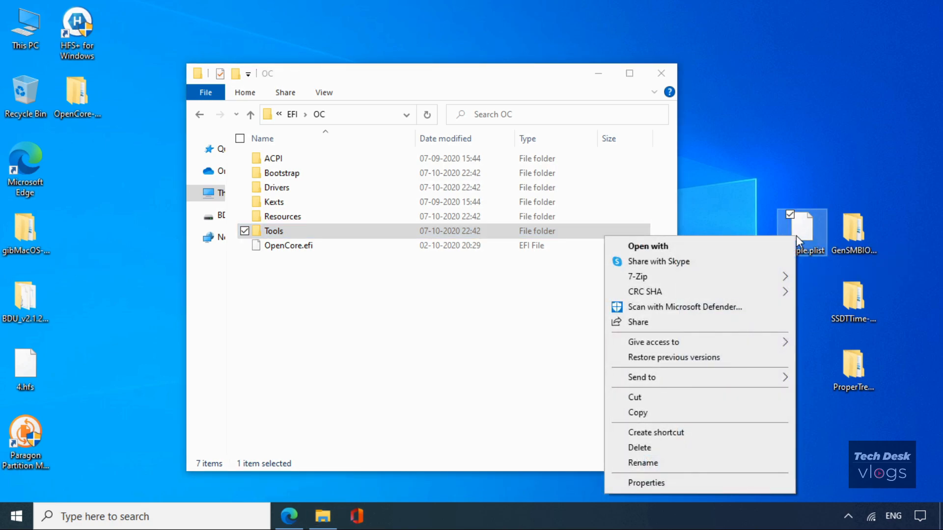
{"action": "left_click", "coordinate": [669, 415]}
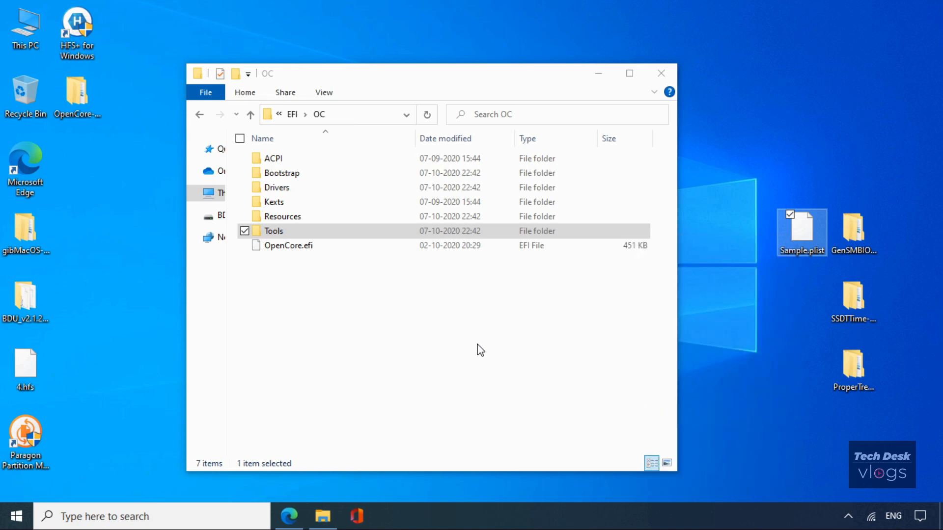
{"action": "right_click", "coordinate": [387, 304]}
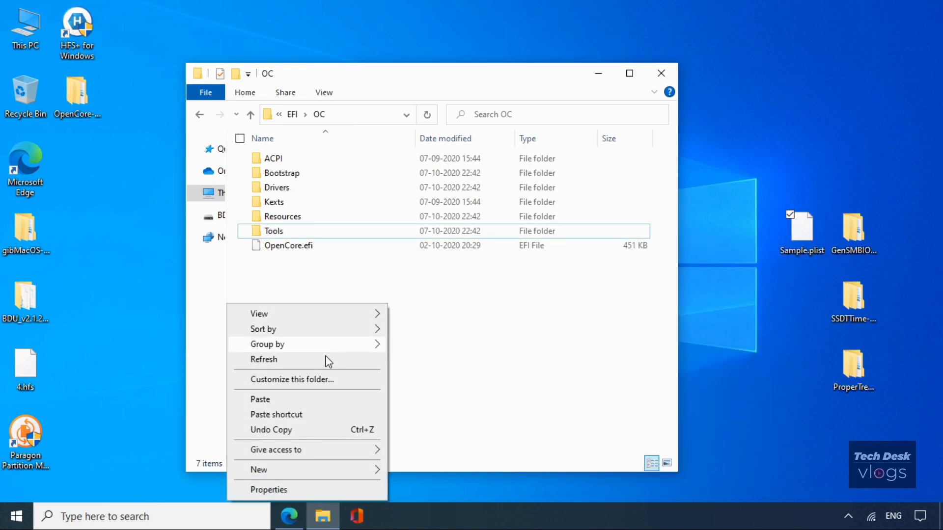
{"action": "left_click", "coordinate": [298, 399]}
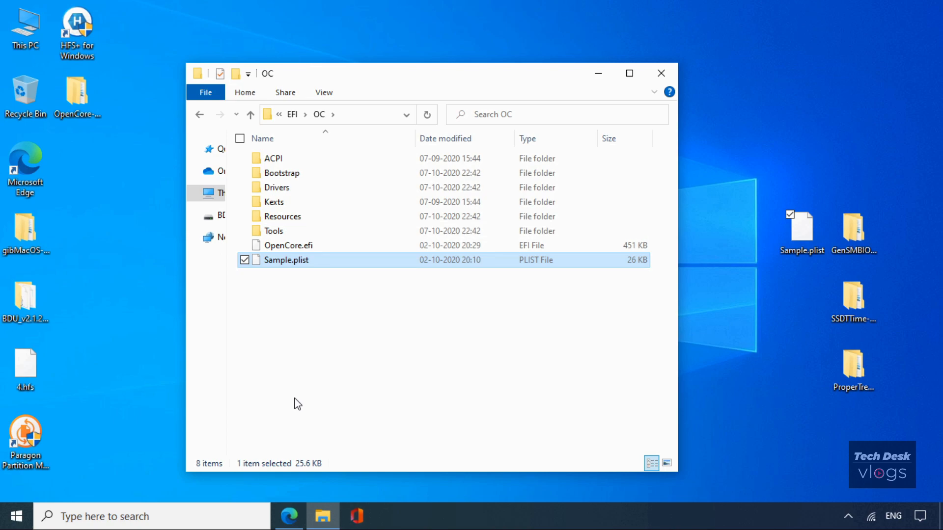
Permanently delete the original Sample.plist from the desktop.
{"action": "left_click", "coordinate": [799, 232]}
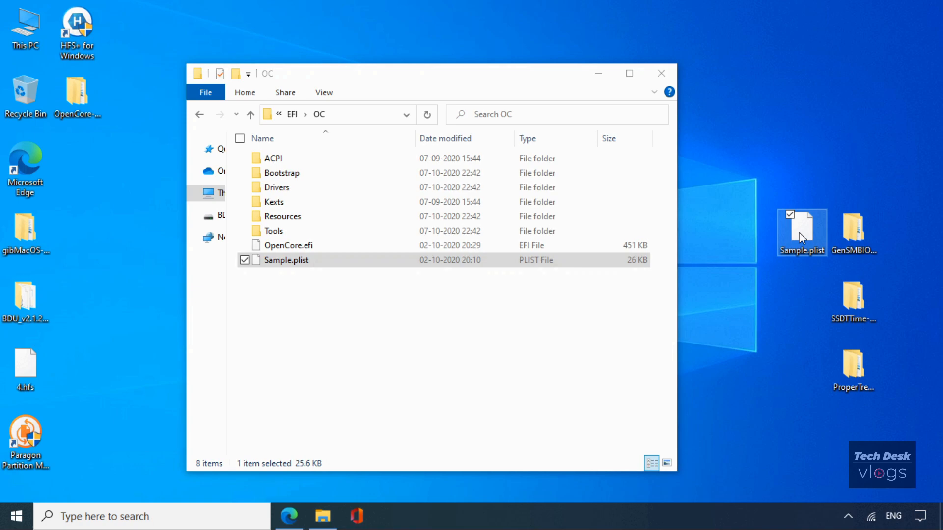
{"action": "key", "text": "shift+Delete"}
{"action": "key", "text": "Return"}
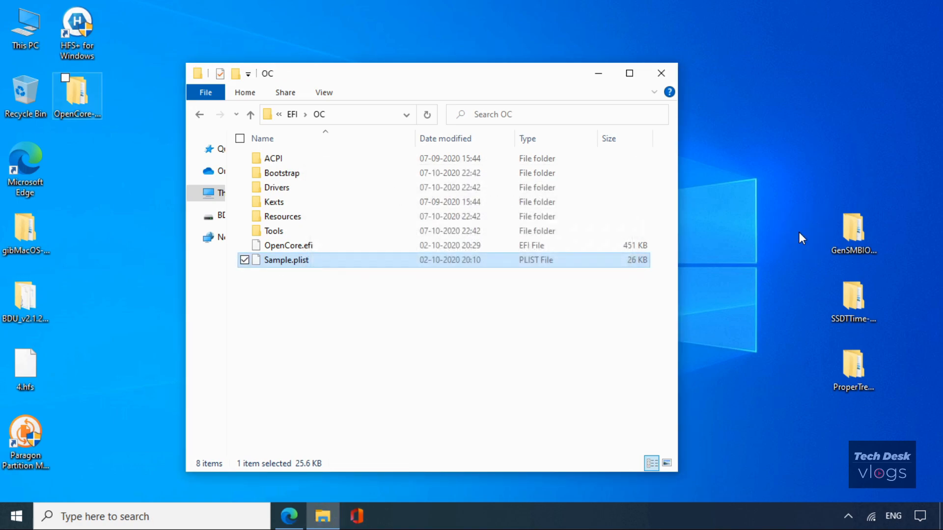
Rename Sample.plist in the OC folder as config.plist.
{"action": "right_click", "coordinate": [317, 266]}
{"action": "left_click", "coordinate": [244, 460]}
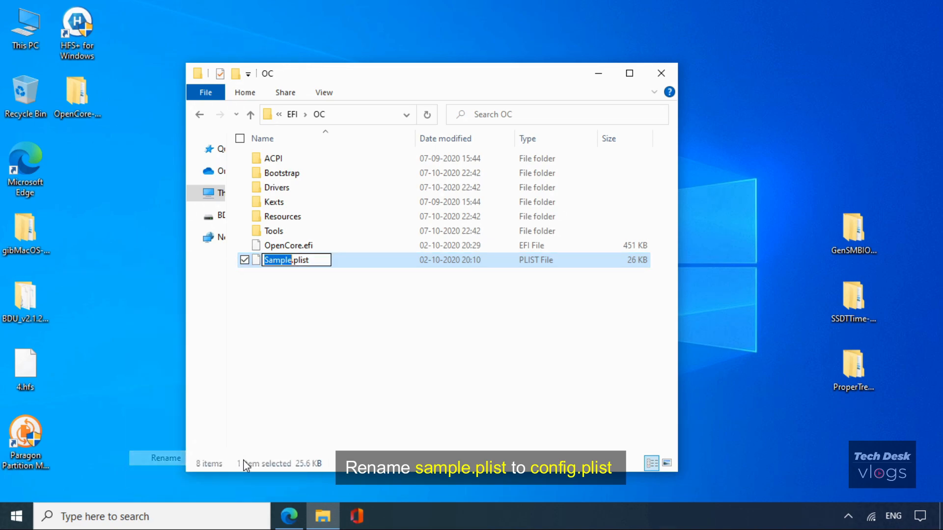
{"action": "type", "text": "C"}
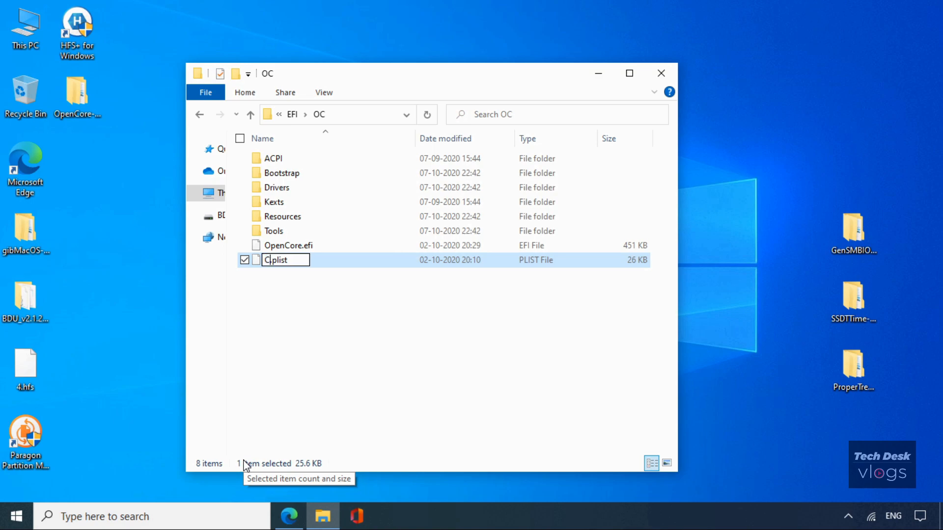
{"action": "type", "text": "onfig"}
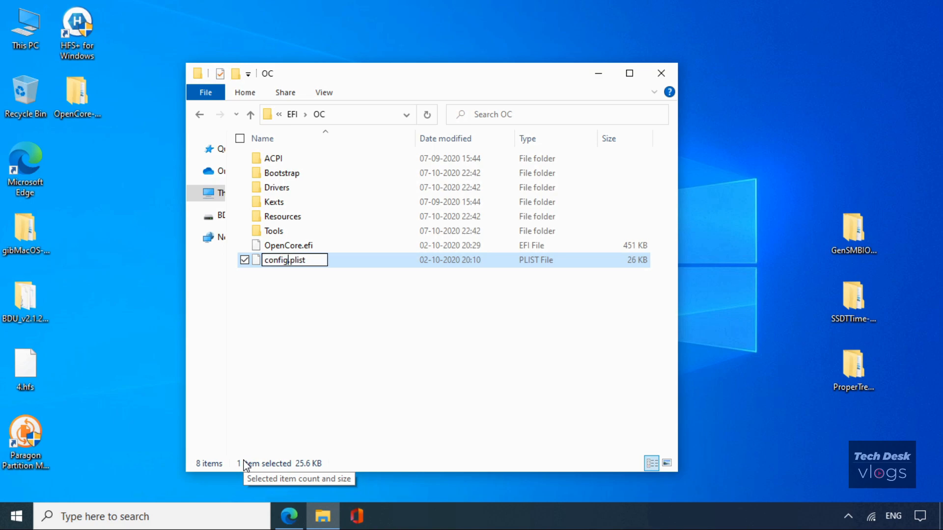
{"action": "left_click", "coordinate": [333, 368]}
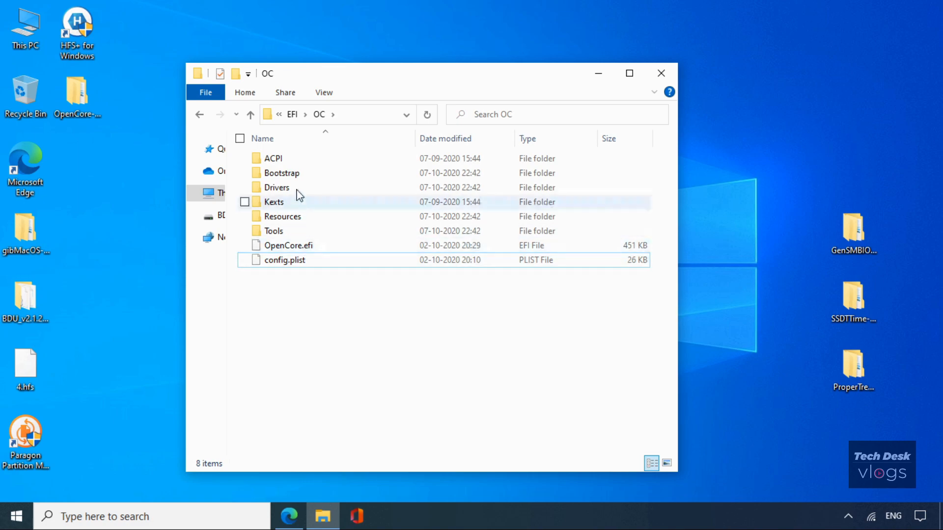
{"action": "left_click", "coordinate": [283, 160]}
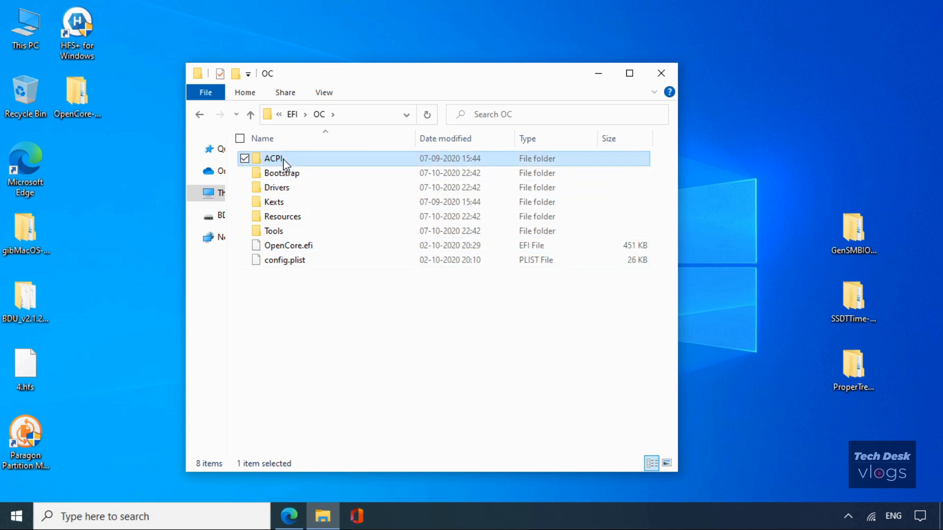
{"action": "left_click", "coordinate": [284, 188], "text": "ctrl"}
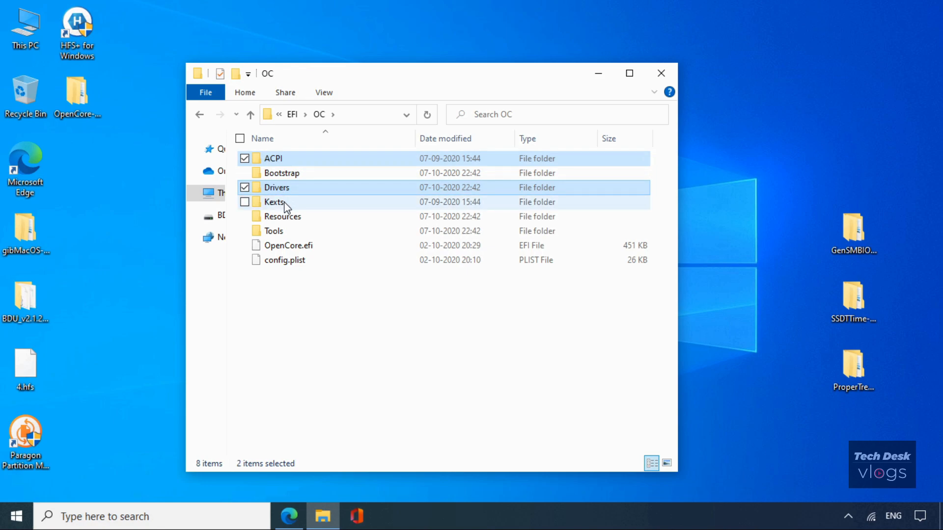
{"action": "left_click", "coordinate": [286, 205], "text": "ctrl"}
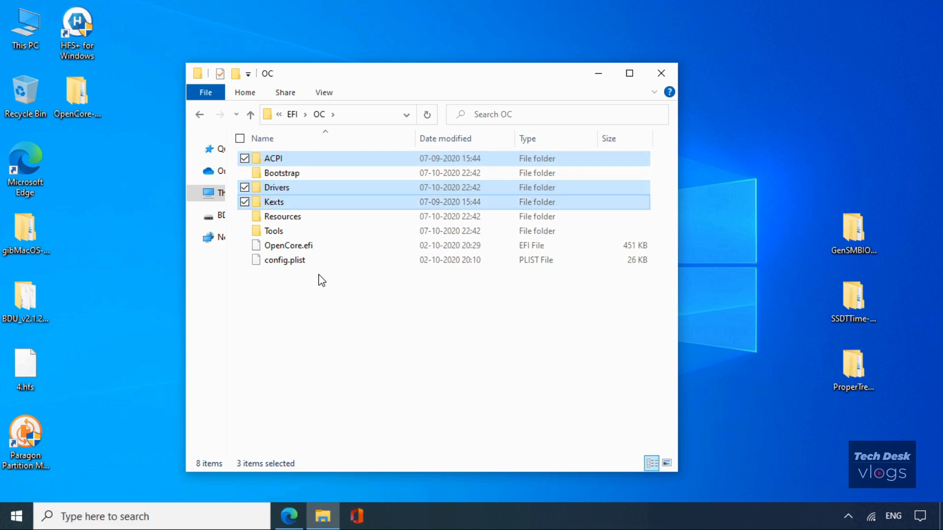
{"action": "left_click", "coordinate": [418, 327]}
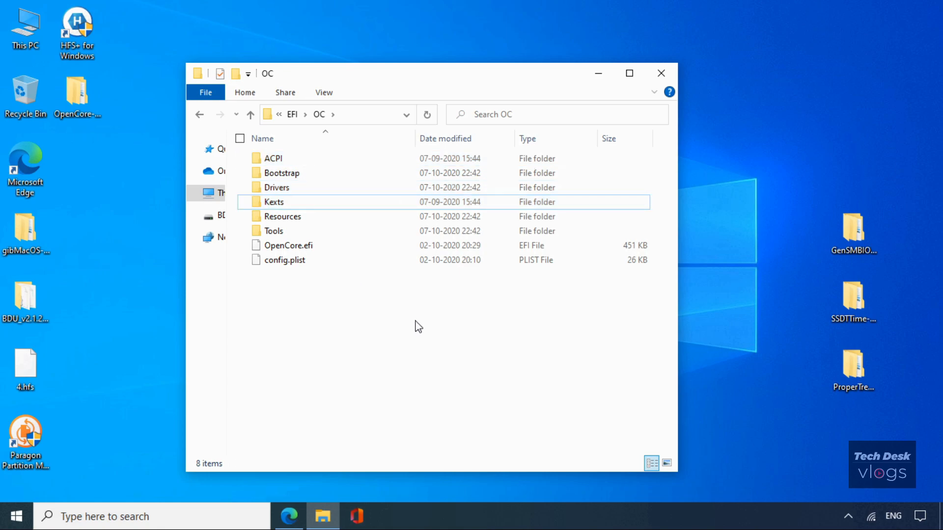
Check the contents of the ACPI folder and return to the OC folder.
{"action": "double_click", "coordinate": [308, 163]}
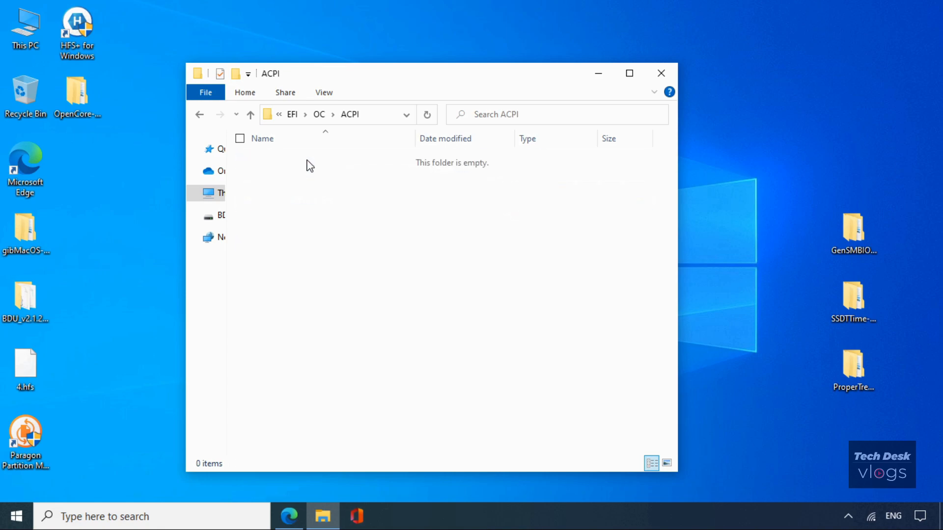
{"action": "left_click", "coordinate": [201, 117]}
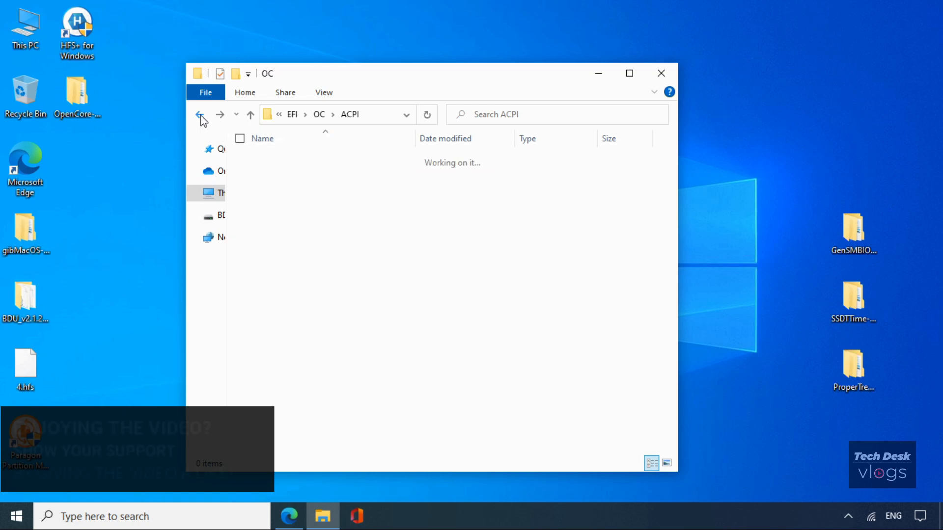
Check the contents of the Bootstrap folder and return to the OC folder.
{"action": "double_click", "coordinate": [315, 174]}
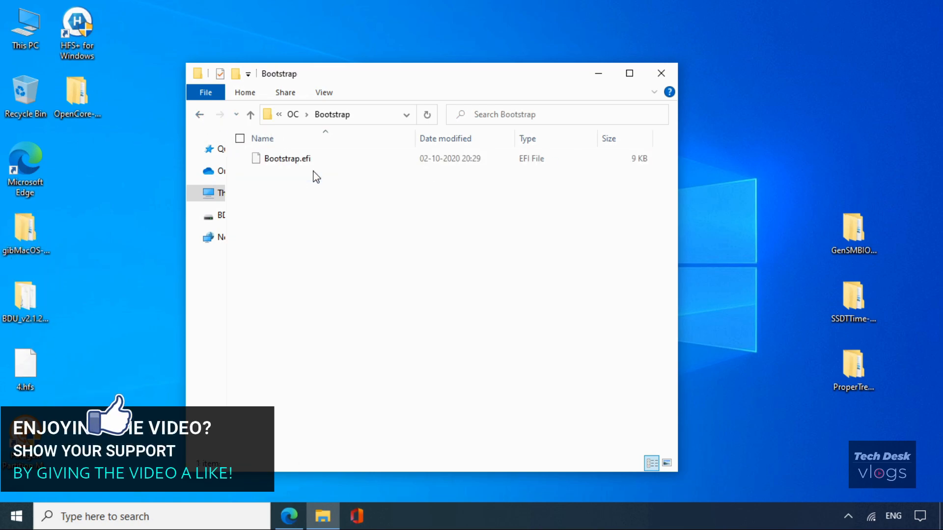
{"action": "left_click", "coordinate": [309, 167]}
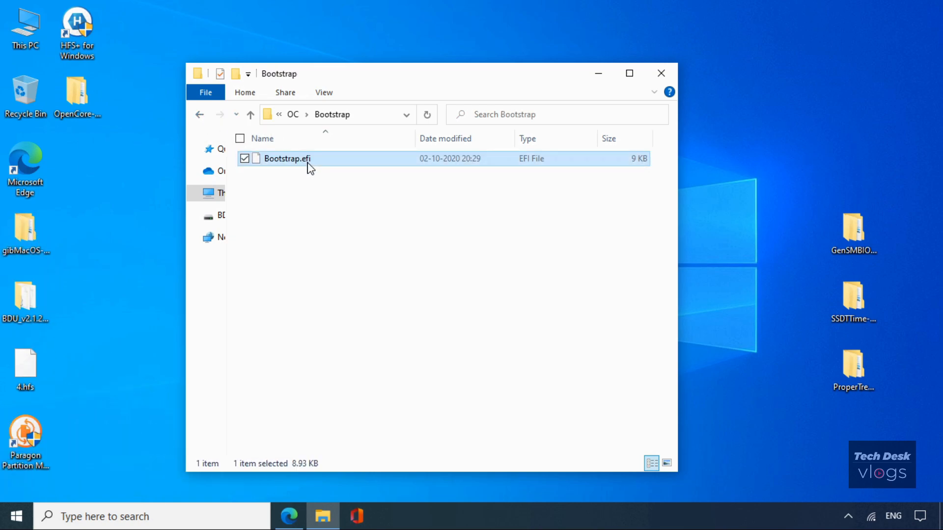
{"action": "left_click", "coordinate": [251, 116]}
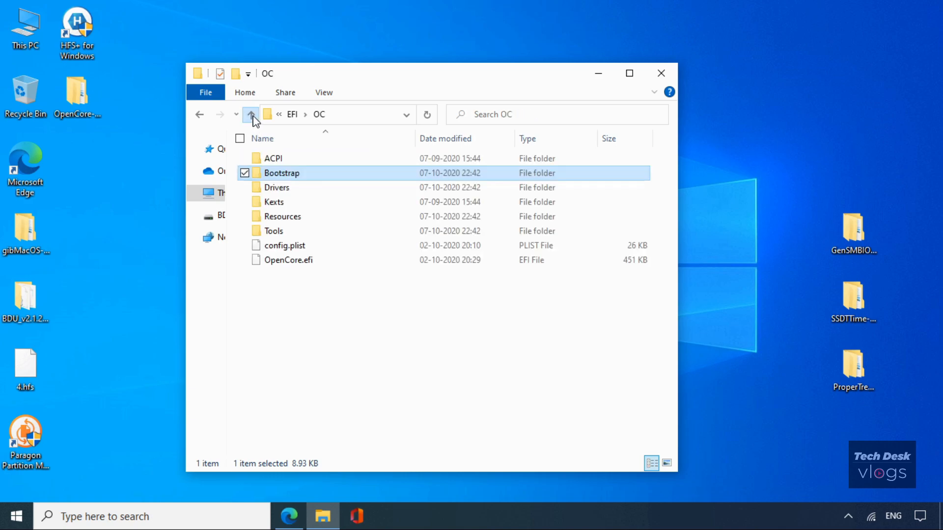
Permanently delete every file in the Drivers folder except OpenRuntime.efi, and return to the OC folder.
{"action": "double_click", "coordinate": [326, 190]}
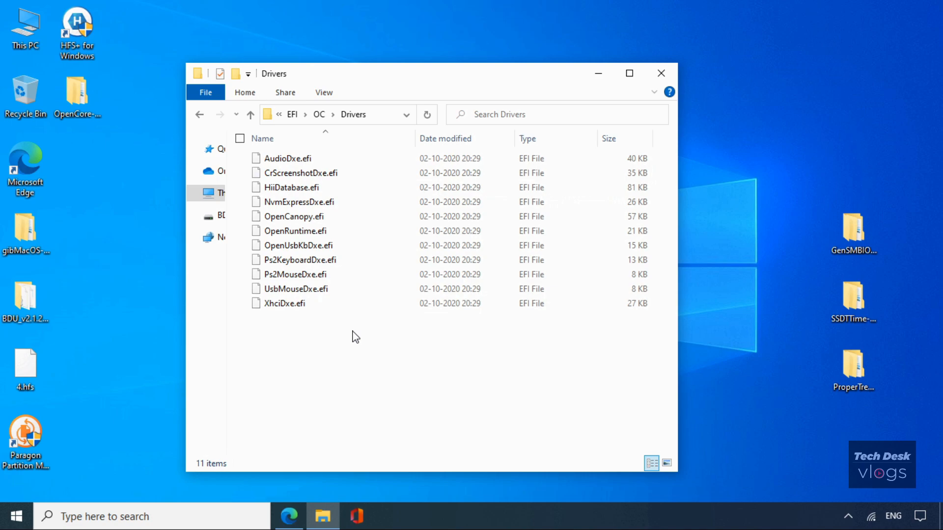
{"action": "key", "text": "ctrl+a"}
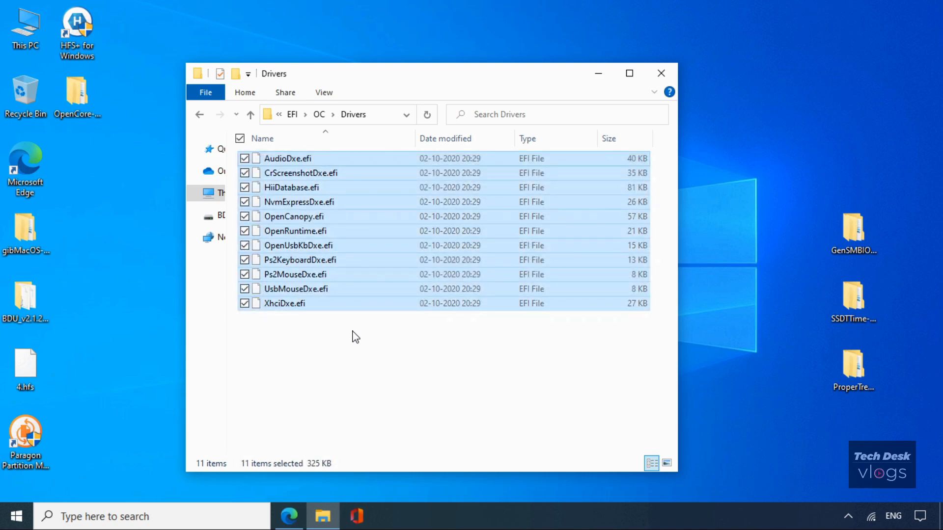
{"action": "left_click", "coordinate": [322, 231], "text": "ctrl"}
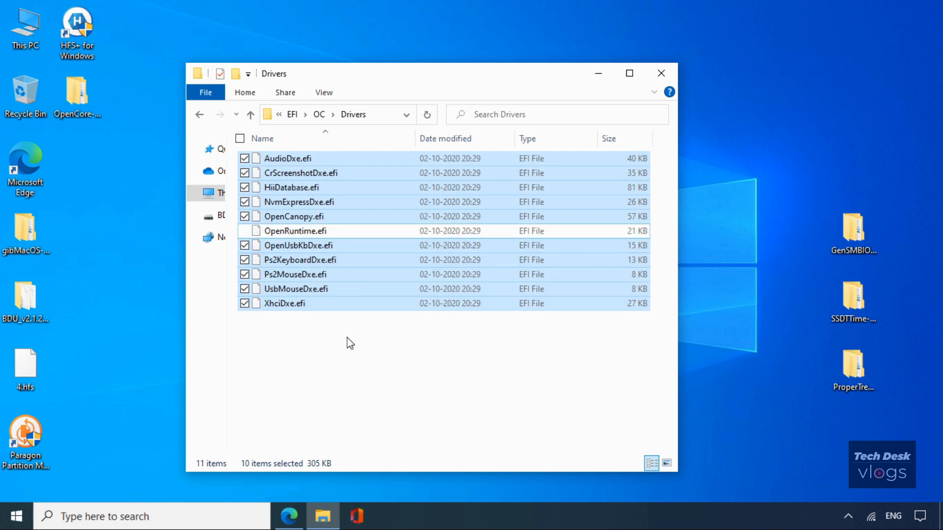
{"action": "key", "text": "shift+Delete"}
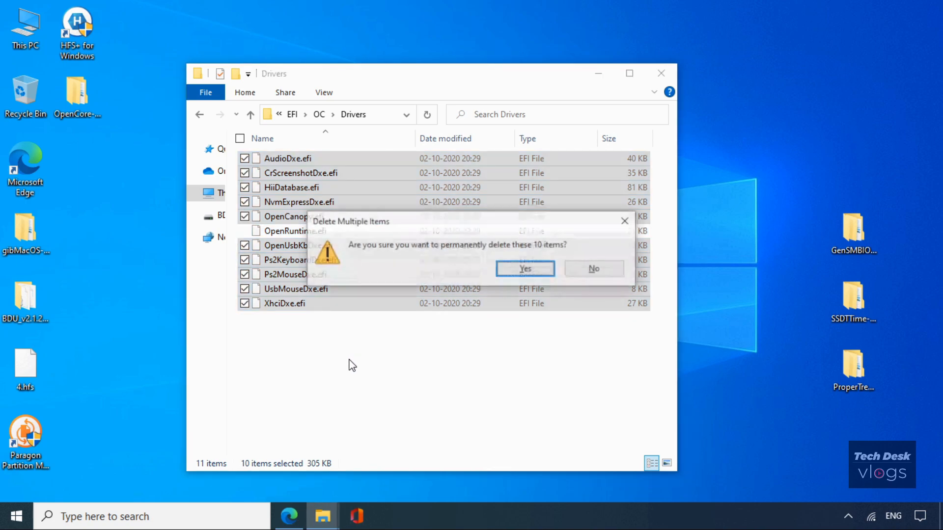
{"action": "key", "text": "Return"}
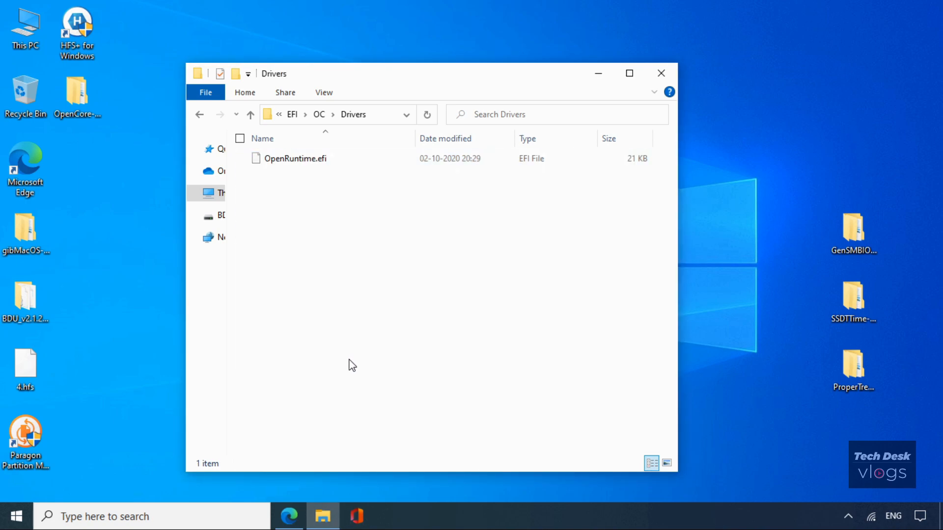
{"action": "left_click", "coordinate": [251, 116]}
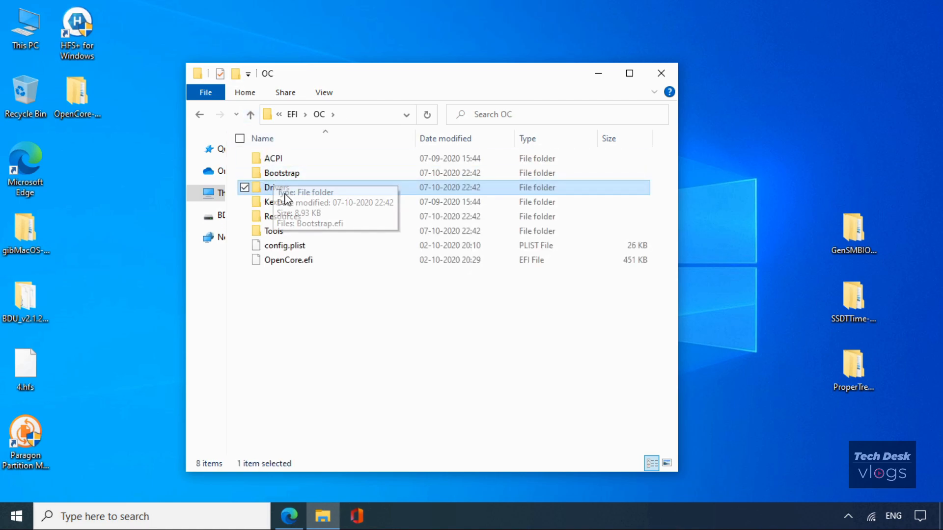
Check the contents of the Kexts and Resources folders and return to the OC folder.
{"action": "double_click", "coordinate": [275, 202]}
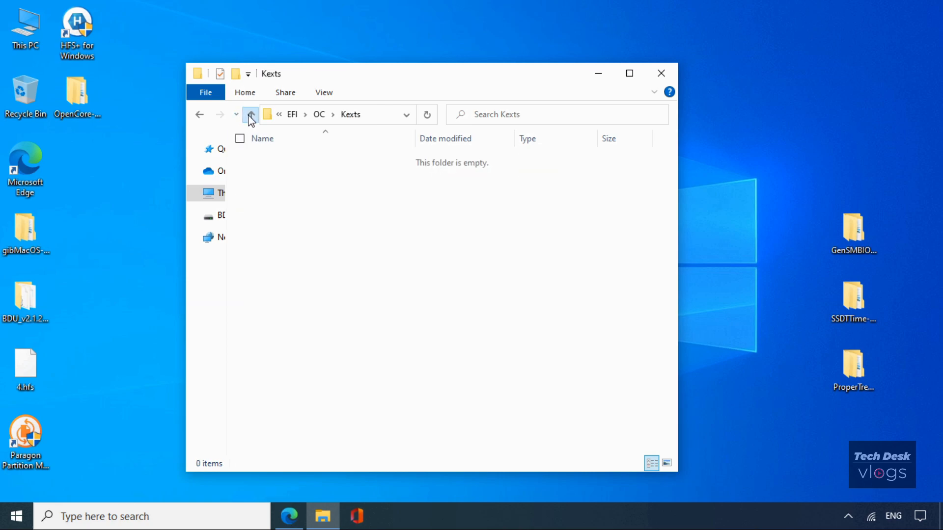
{"action": "left_click", "coordinate": [250, 116]}
{"action": "double_click", "coordinate": [317, 222]}
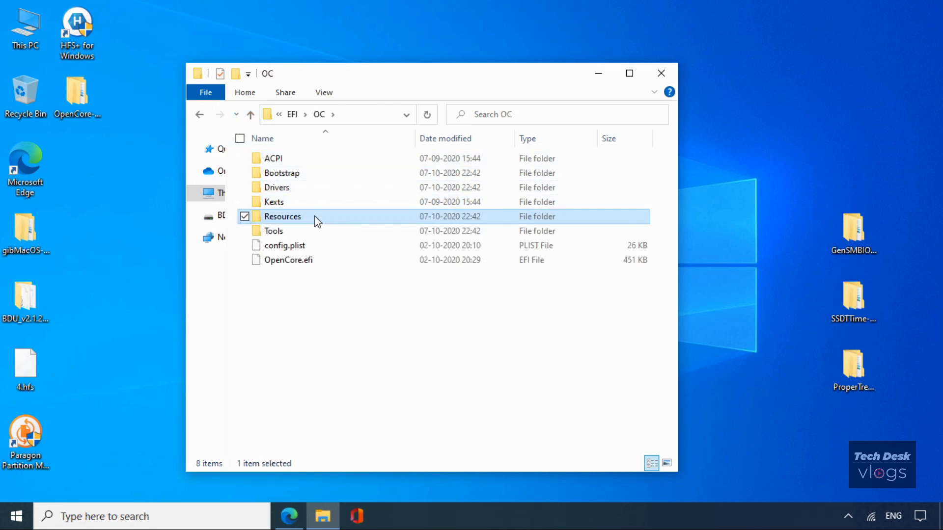
{"action": "left_click", "coordinate": [250, 116]}
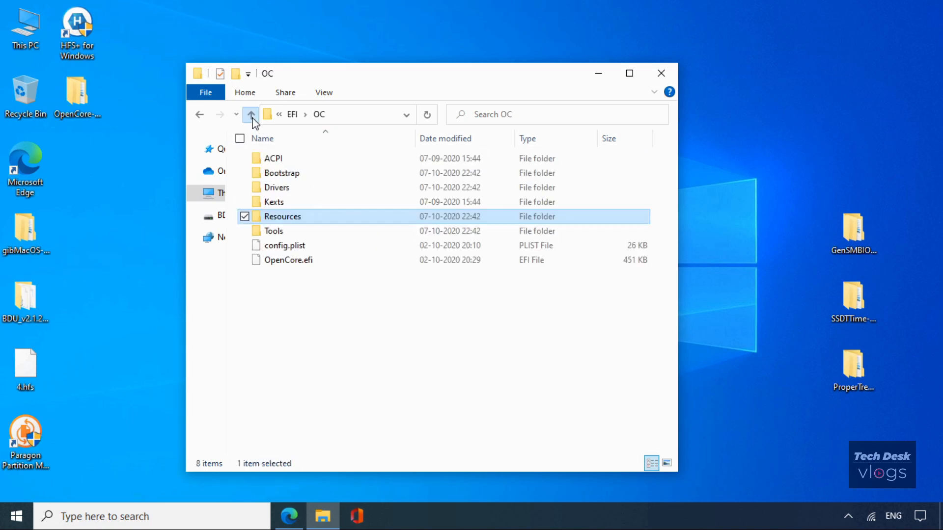
Delete every file in the Tools folder except OpenShell.efi, and return to the OC folder.
{"action": "double_click", "coordinate": [317, 232]}
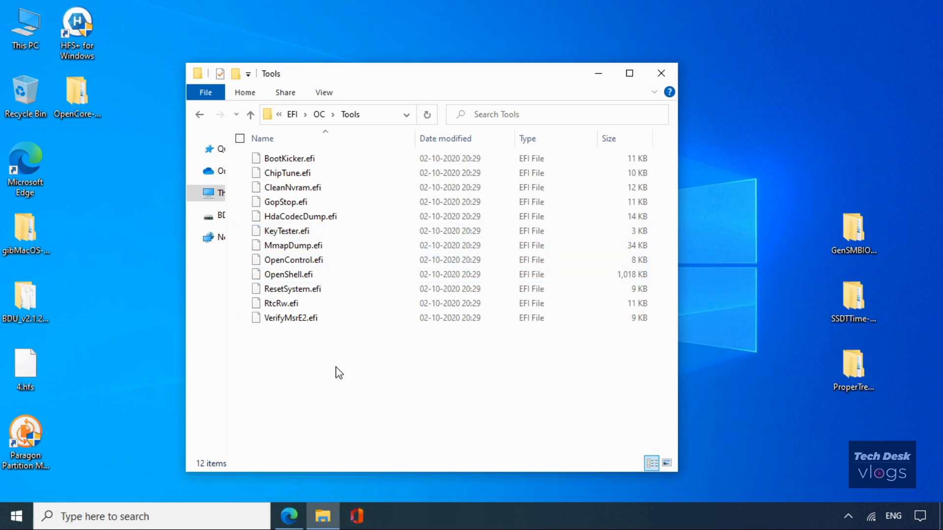
{"action": "key", "text": "ctrl+a"}
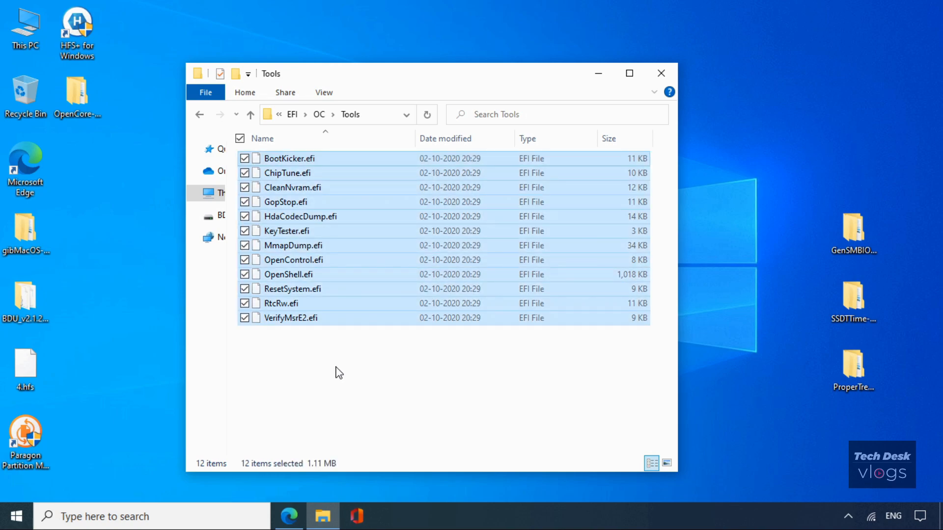
{"action": "left_click", "coordinate": [322, 278], "text": "ctrl"}
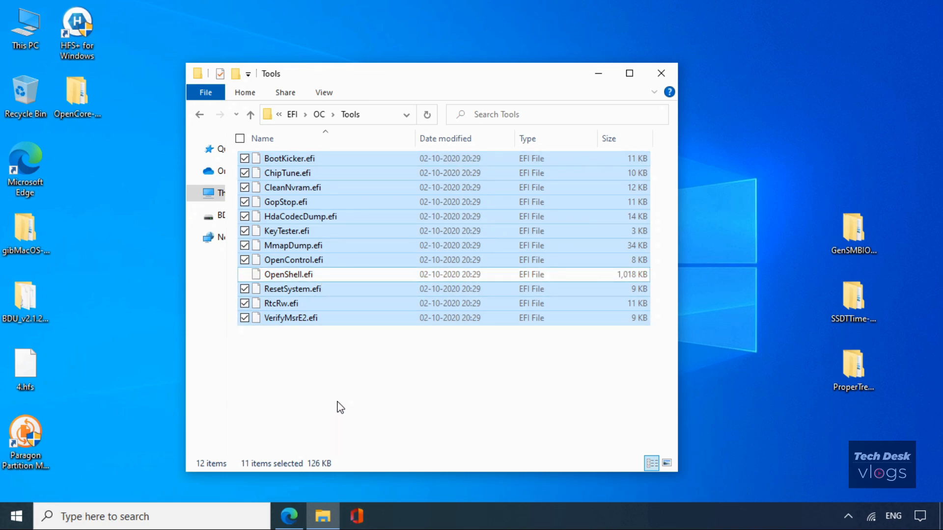
{"action": "key", "text": "Delete"}
{"action": "key", "text": "Escape"}
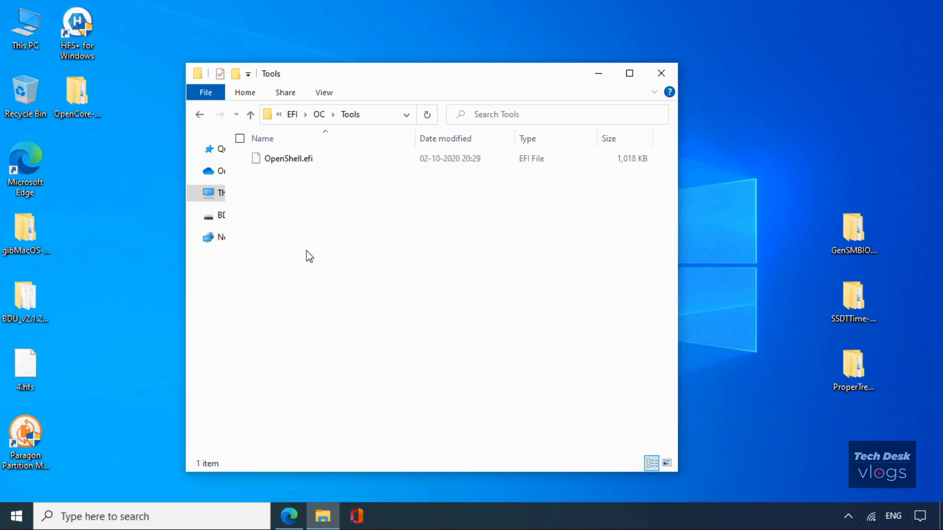
{"action": "left_click", "coordinate": [200, 116]}
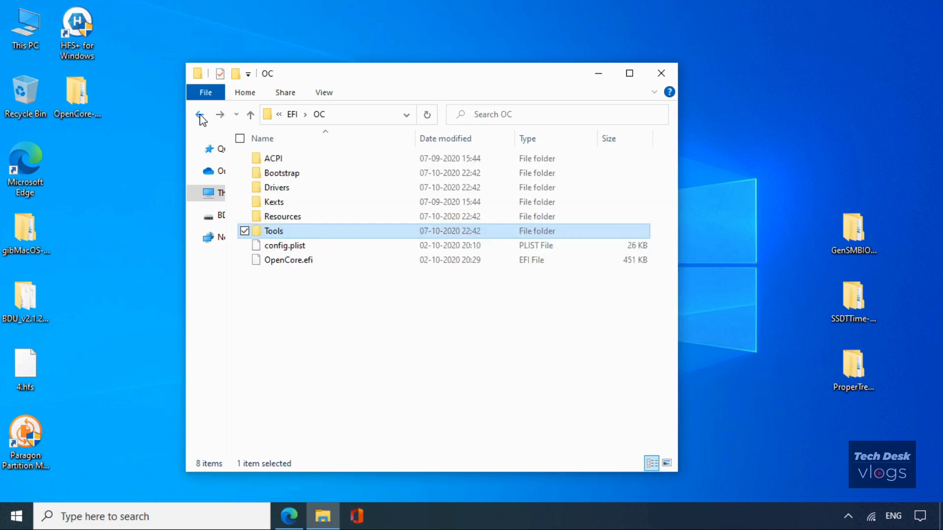
{"action": "left_click", "coordinate": [326, 250]}
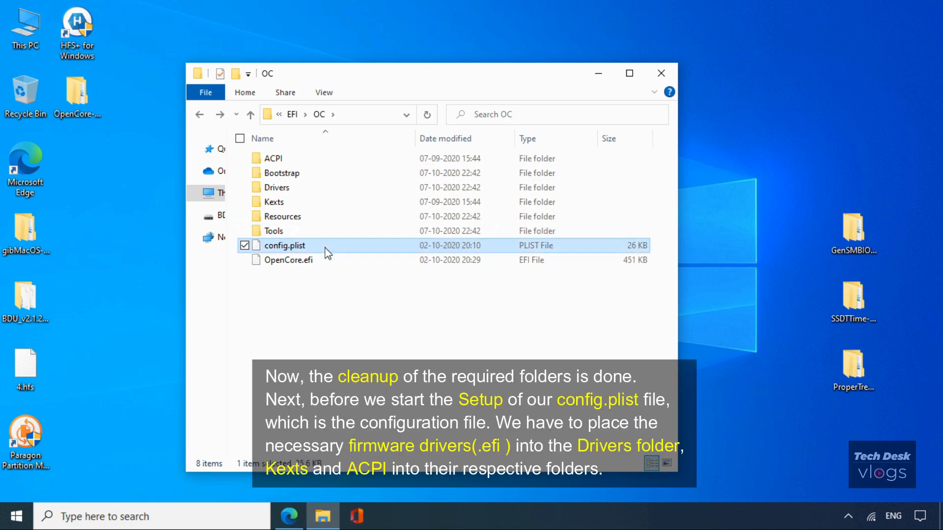
{"action": "left_click", "coordinate": [329, 261]}
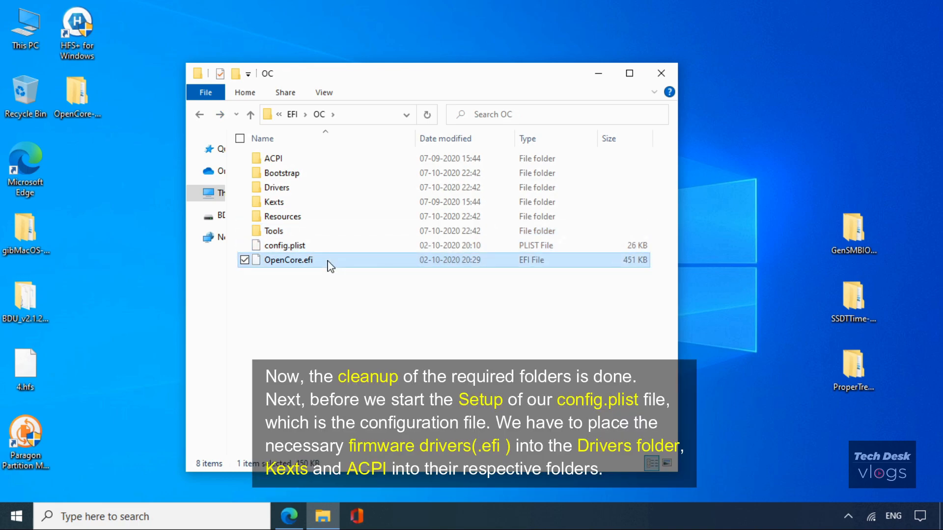
{"action": "left_click", "coordinate": [430, 329]}
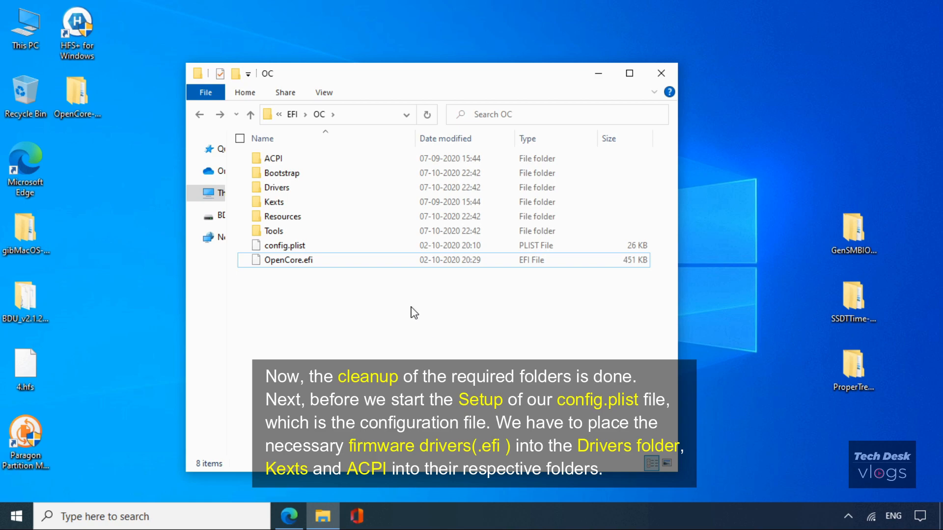
{"action": "left_click", "coordinate": [308, 193]}
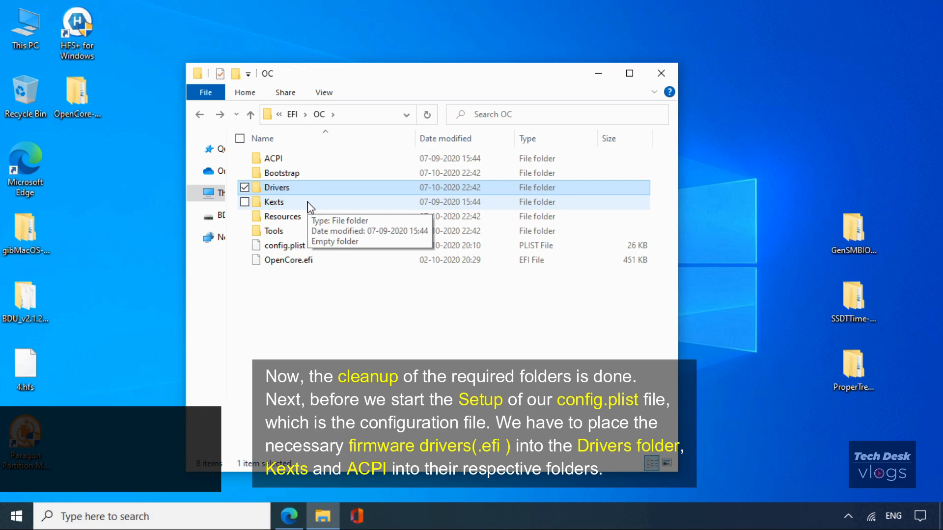
{"action": "left_click", "coordinate": [308, 204], "text": "ctrl"}
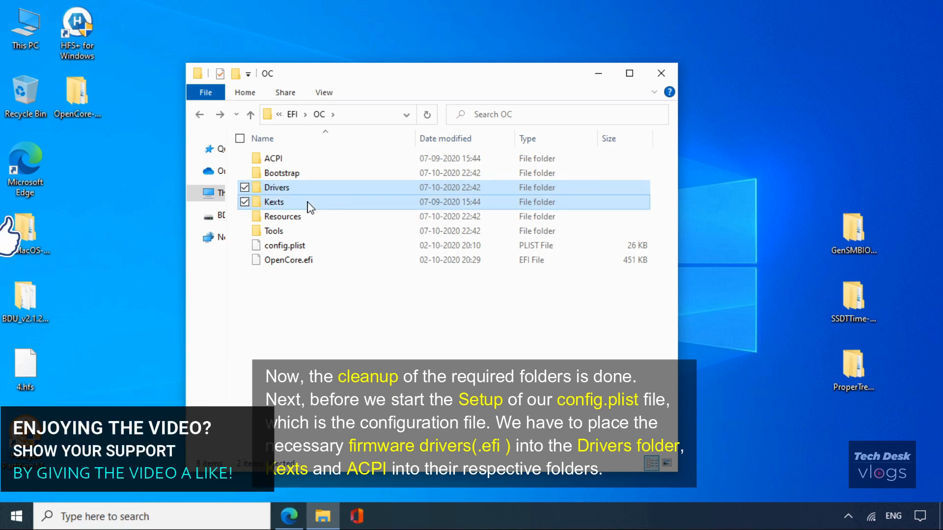
{"action": "left_click", "coordinate": [418, 343]}
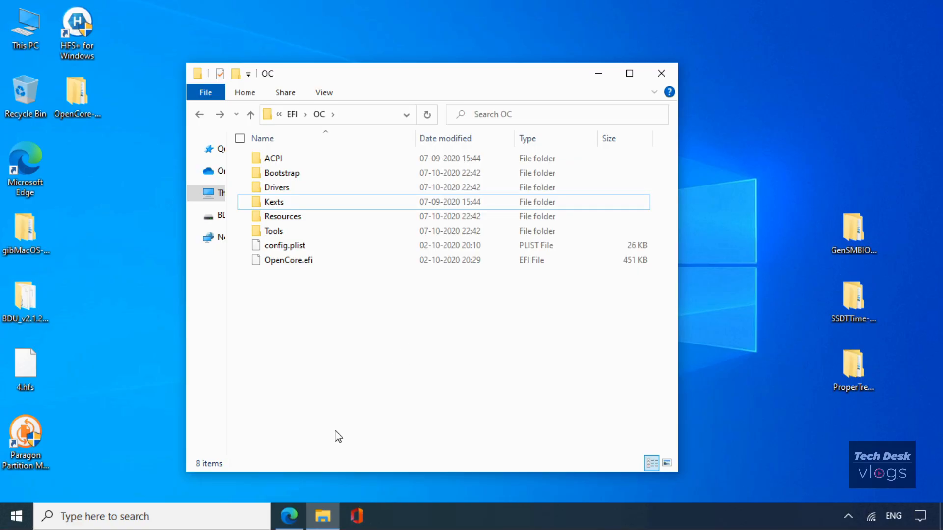
Switch to Microsoft Edge, maximize it and open the Gathering files page of the OpenCore Install Guide.
{"action": "left_click", "coordinate": [289, 516]}
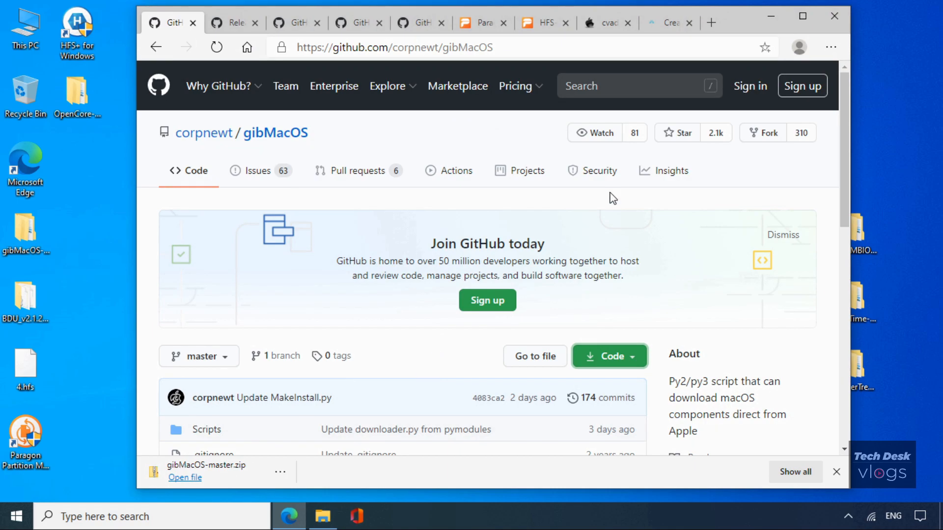
{"action": "left_click", "coordinate": [802, 16]}
{"action": "left_click", "coordinate": [761, 15]}
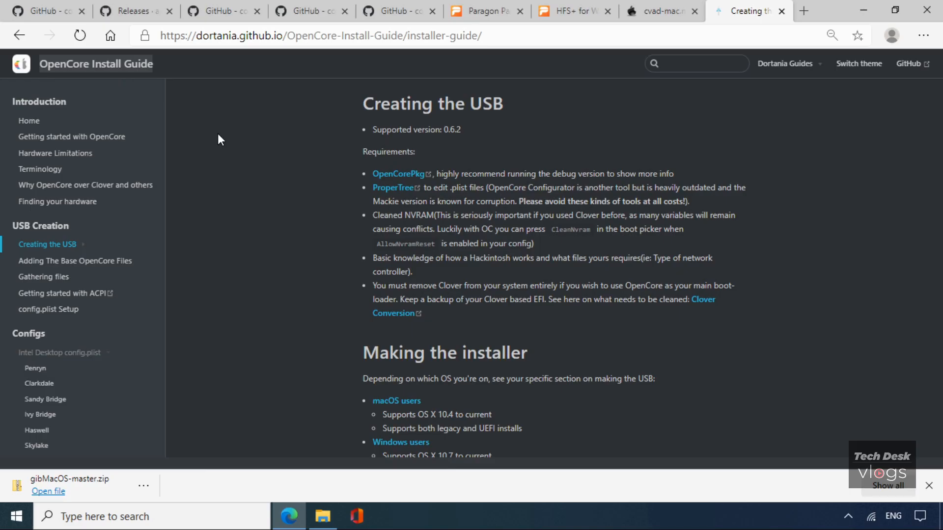
{"action": "left_click", "coordinate": [66, 279]}
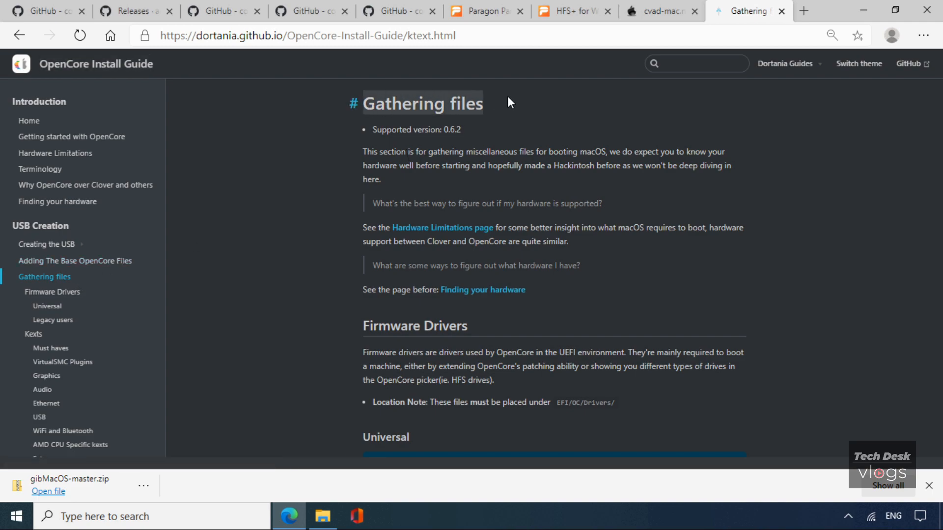
Review the guide's Firmware Drivers section, covering the universal required drivers and the drivers for legacy users.
{"action": "scroll", "coordinate": [798, 197], "scroll_direction": "down", "scroll_amount": 3}
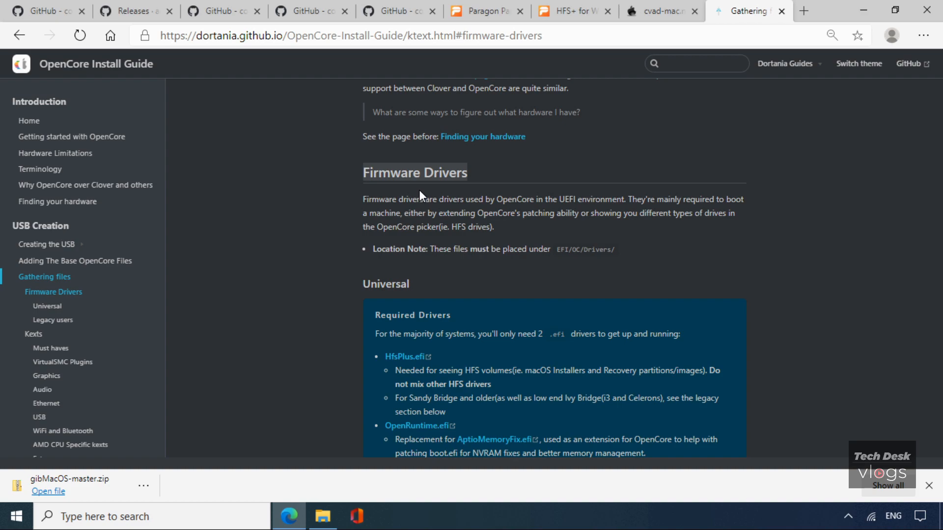
{"action": "scroll", "coordinate": [368, 284], "scroll_direction": "down", "scroll_amount": 2}
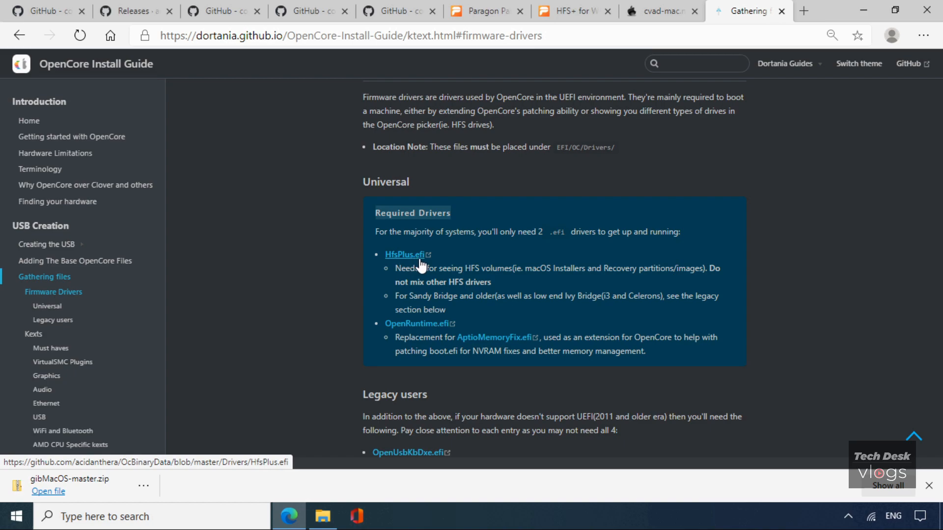
{"action": "scroll", "coordinate": [420, 264], "scroll_direction": "up", "scroll_amount": 5}
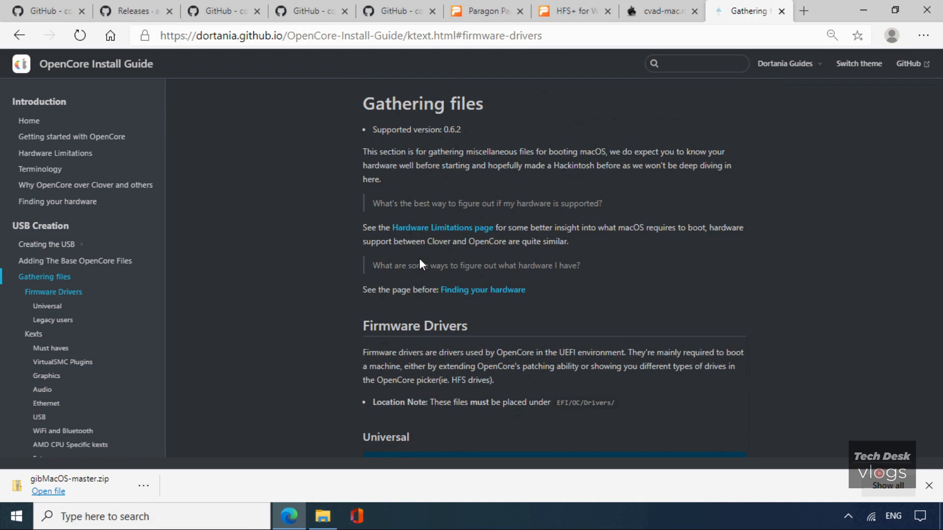
{"action": "scroll", "coordinate": [419, 258], "scroll_direction": "down", "scroll_amount": 7}
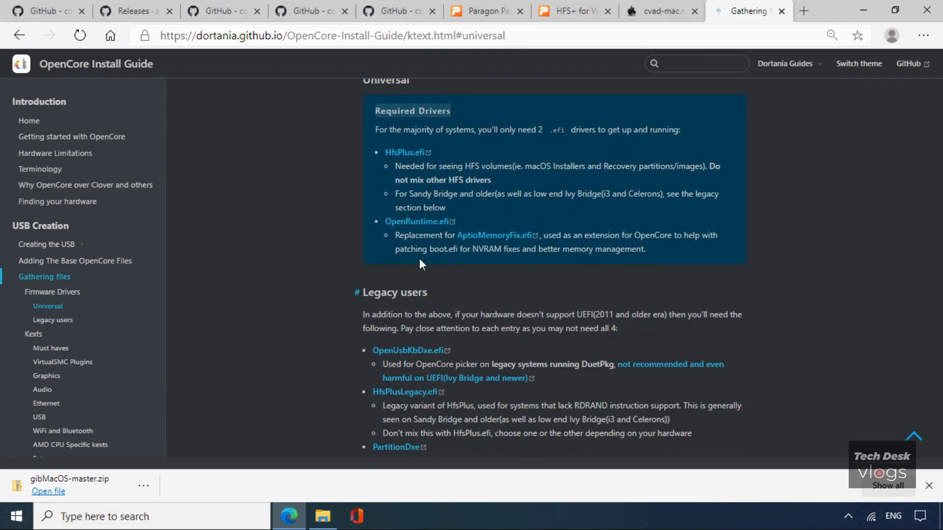
{"action": "scroll", "coordinate": [419, 256], "scroll_direction": "down", "scroll_amount": 2}
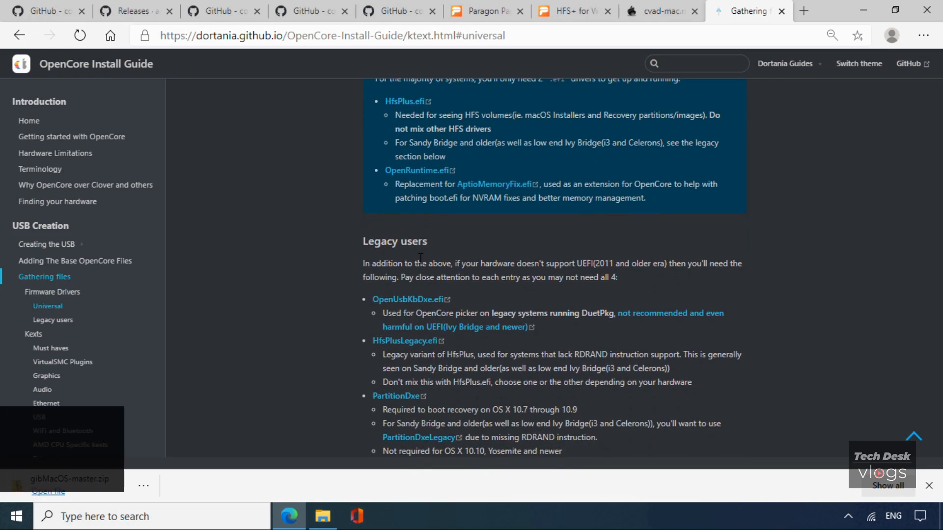
{"action": "scroll", "coordinate": [420, 255], "scroll_direction": "down", "scroll_amount": 2}
{"action": "scroll", "coordinate": [420, 258], "scroll_direction": "up", "scroll_amount": 4}
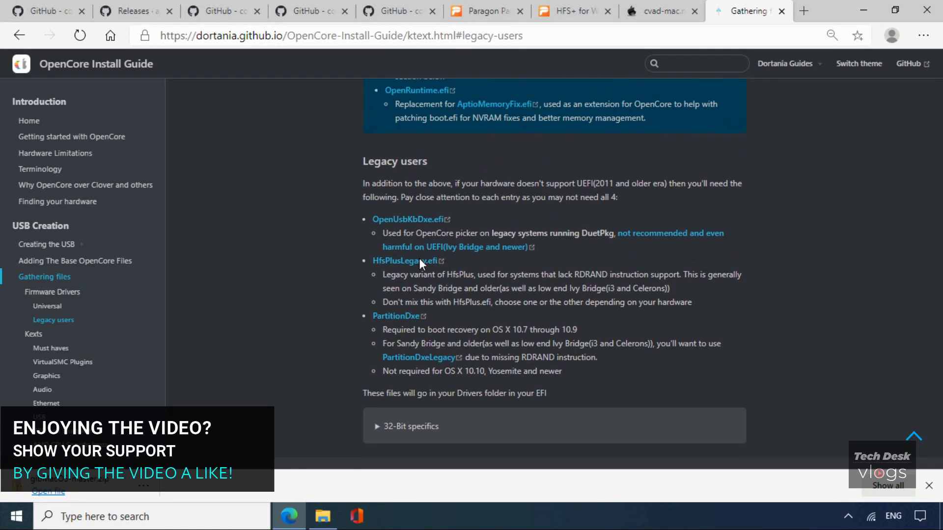
Open the HfsPlus.efi link from the Required Drivers list in a new tab.
{"action": "scroll", "coordinate": [421, 259], "scroll_direction": "up", "scroll_amount": 3}
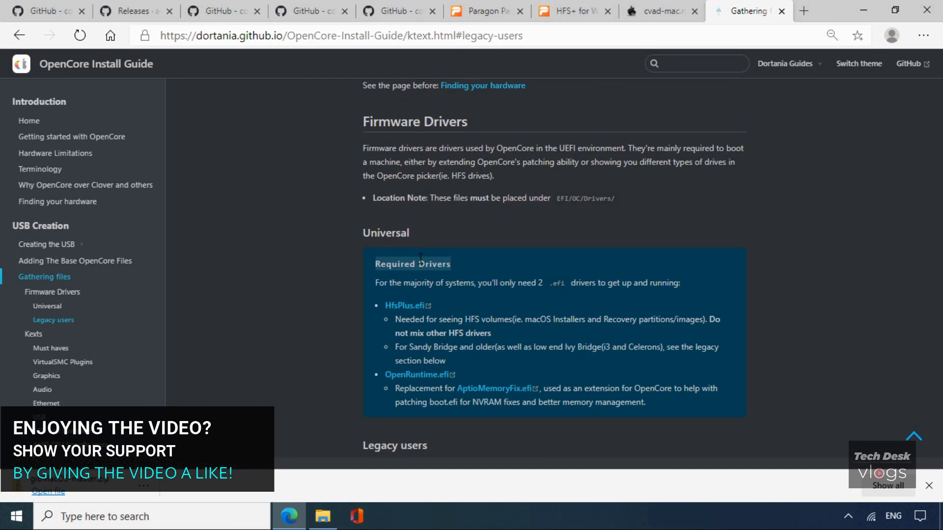
{"action": "right_click", "coordinate": [412, 308]}
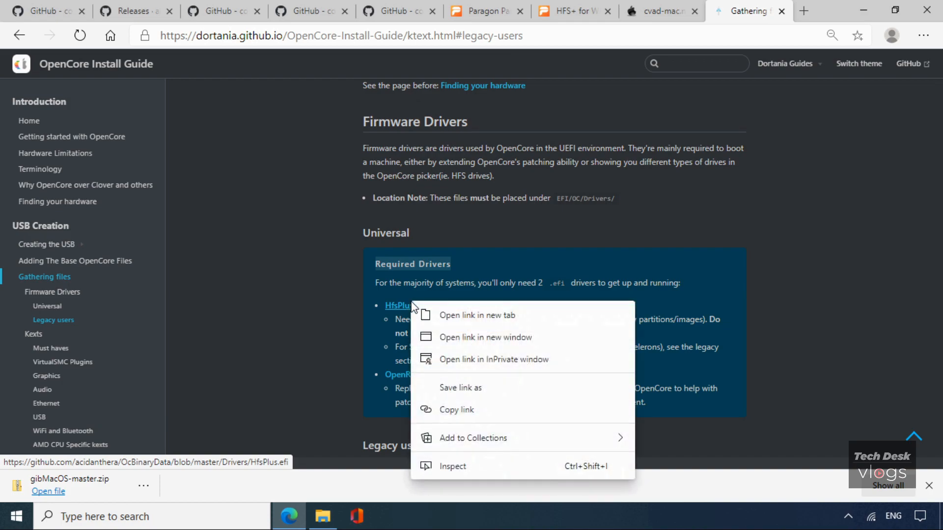
{"action": "left_click", "coordinate": [446, 314]}
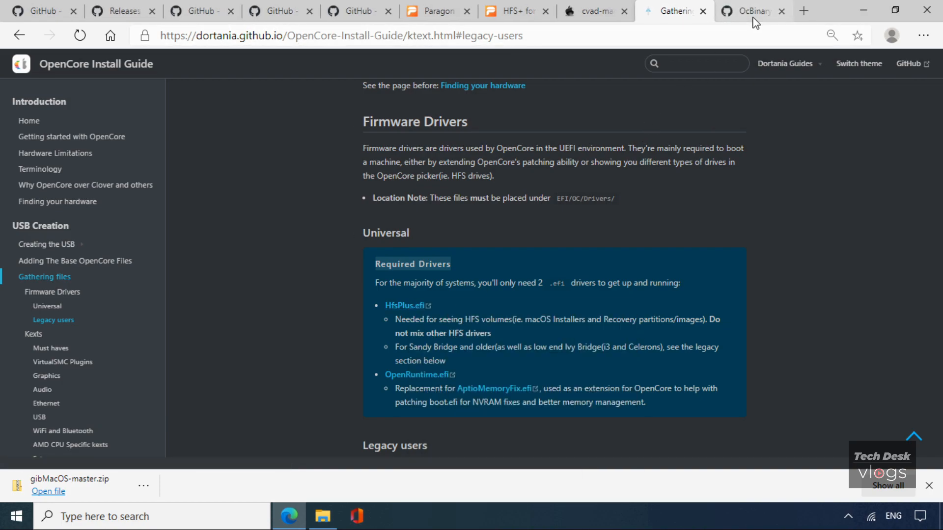
Download HfsPlus.efi from its OcBinaryData page on GitHub and close that page to return to the install guide.
{"action": "left_click", "coordinate": [754, 19]}
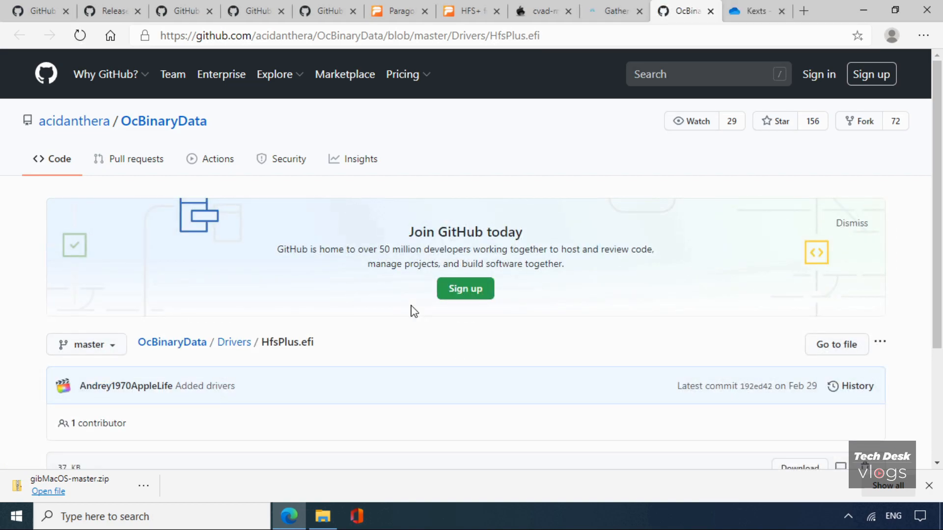
{"action": "left_click_drag", "start_coordinate": [940, 216], "coordinate": [939, 311]}
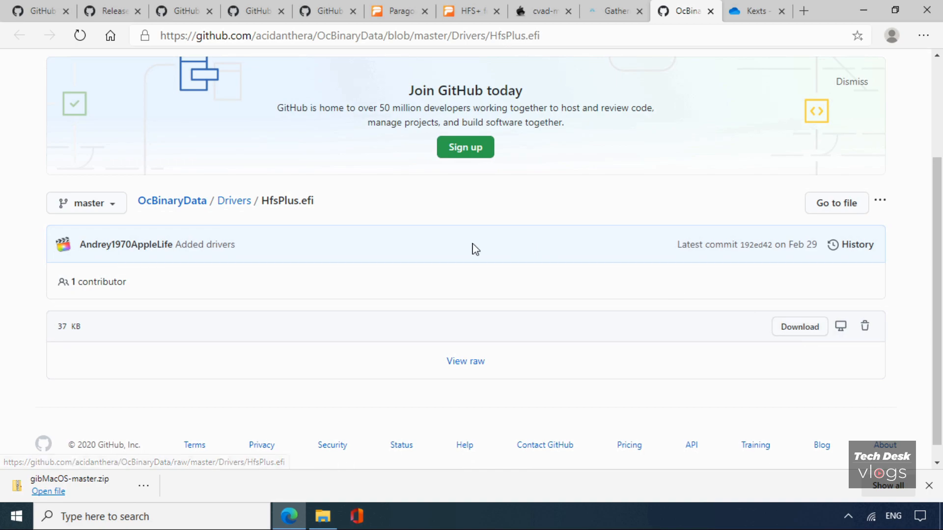
{"action": "left_click_drag", "start_coordinate": [313, 201], "coordinate": [265, 203]}
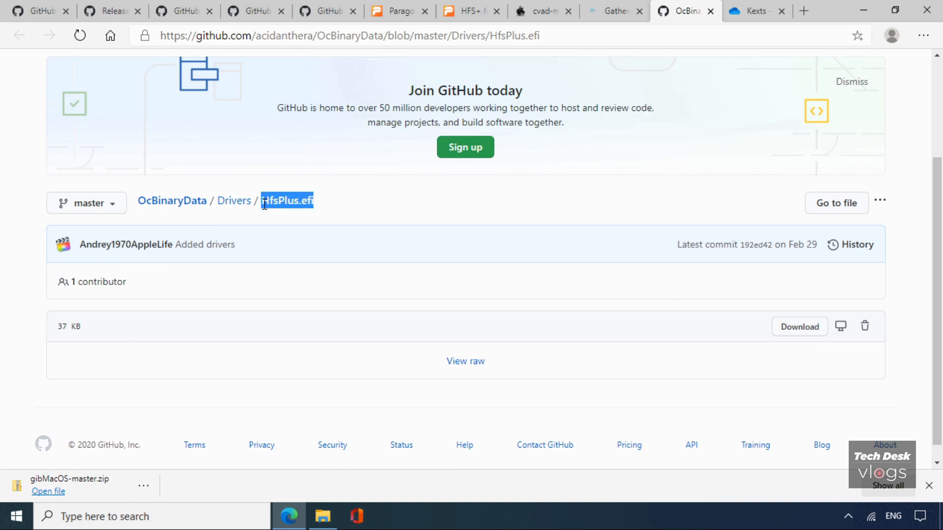
{"action": "left_click", "coordinate": [799, 328]}
{"action": "left_click", "coordinate": [710, 10]}
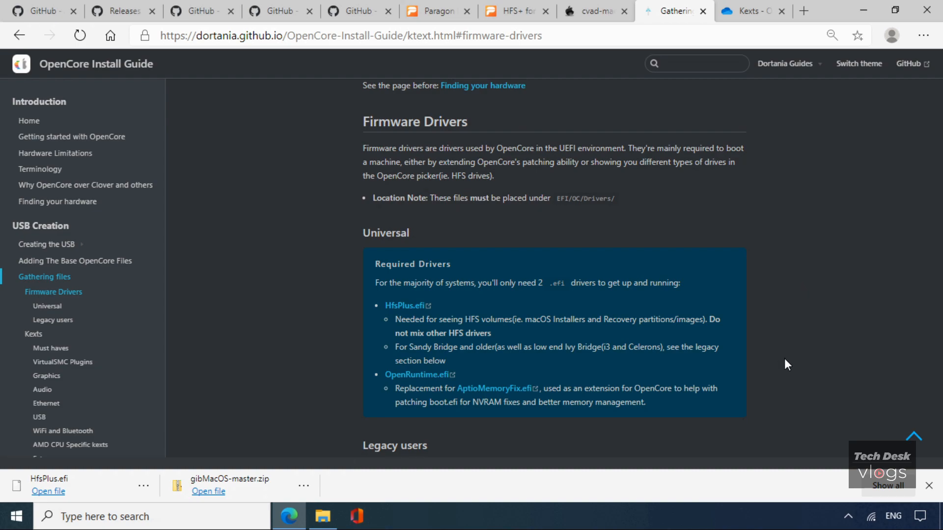
Review the guide's Kexts section, including the Kext Repo note and the Required Kexts listed under Must haves.
{"action": "scroll", "coordinate": [803, 348], "scroll_direction": "down", "scroll_amount": 5}
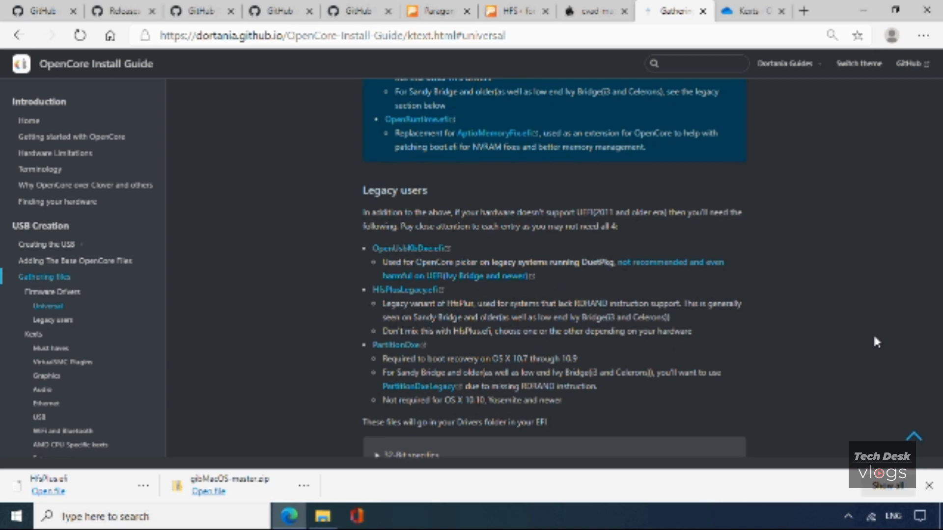
{"action": "scroll", "coordinate": [874, 338], "scroll_direction": "down", "scroll_amount": 8}
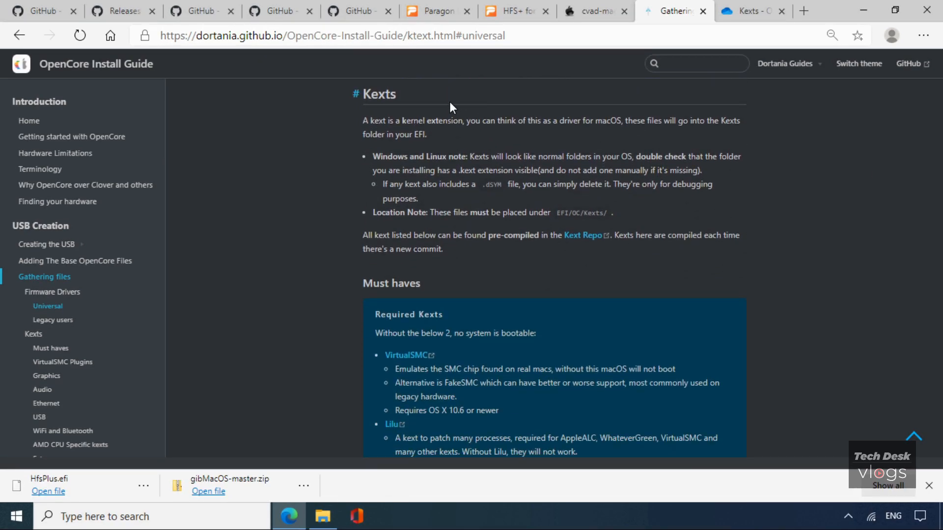
{"action": "left_click_drag", "start_coordinate": [406, 97], "coordinate": [365, 96]}
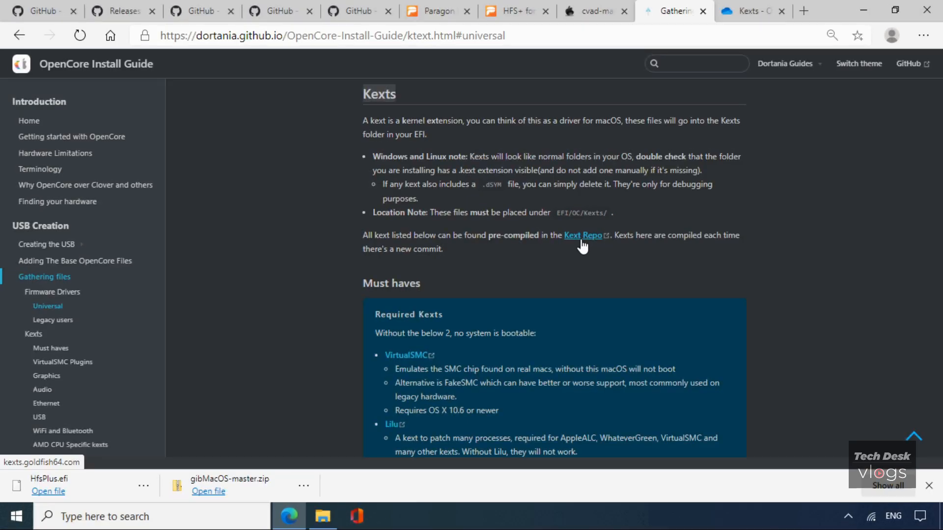
{"action": "scroll", "coordinate": [582, 245], "scroll_direction": "down", "scroll_amount": 3}
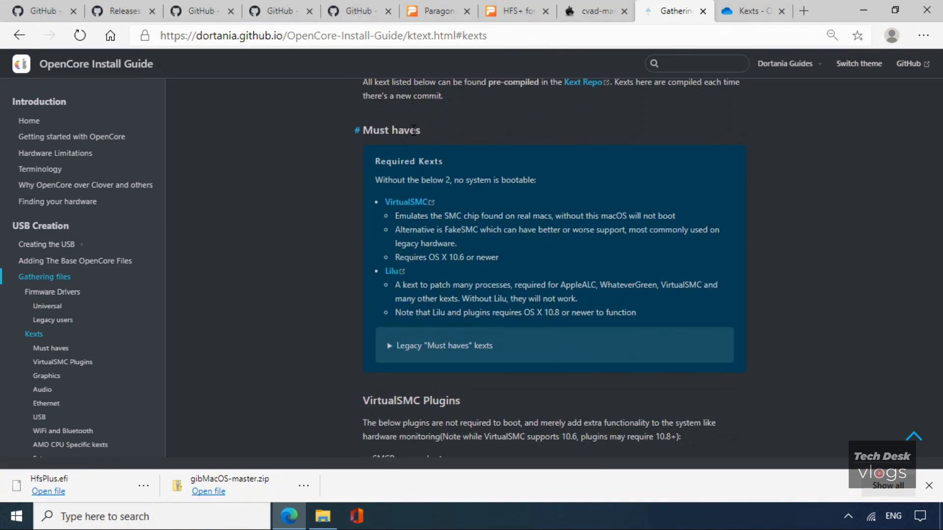
{"action": "left_click_drag", "start_coordinate": [411, 132], "coordinate": [372, 133]}
{"action": "left_click_drag", "start_coordinate": [439, 162], "coordinate": [377, 164]}
{"action": "left_click", "coordinate": [448, 198]}
Open the VirtualSMC releases page from the guide, check the latest release's assets, and close the page.
{"action": "left_click", "coordinate": [416, 203]}
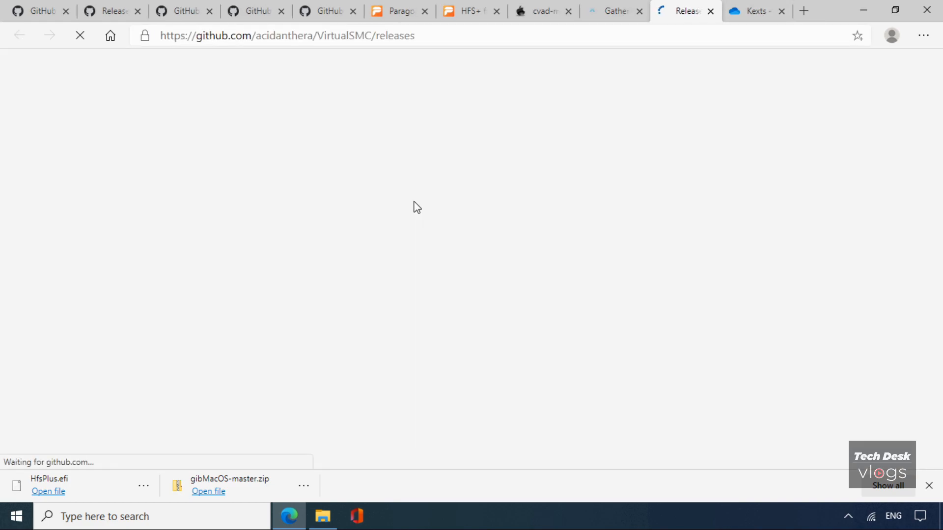
{"action": "left_click_drag", "start_coordinate": [940, 106], "coordinate": [940, 147]}
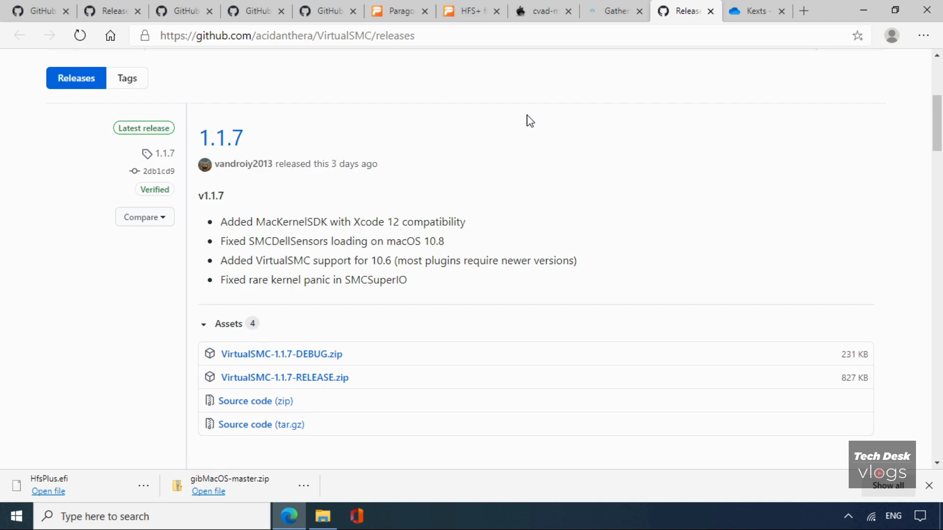
{"action": "left_click", "coordinate": [711, 11]}
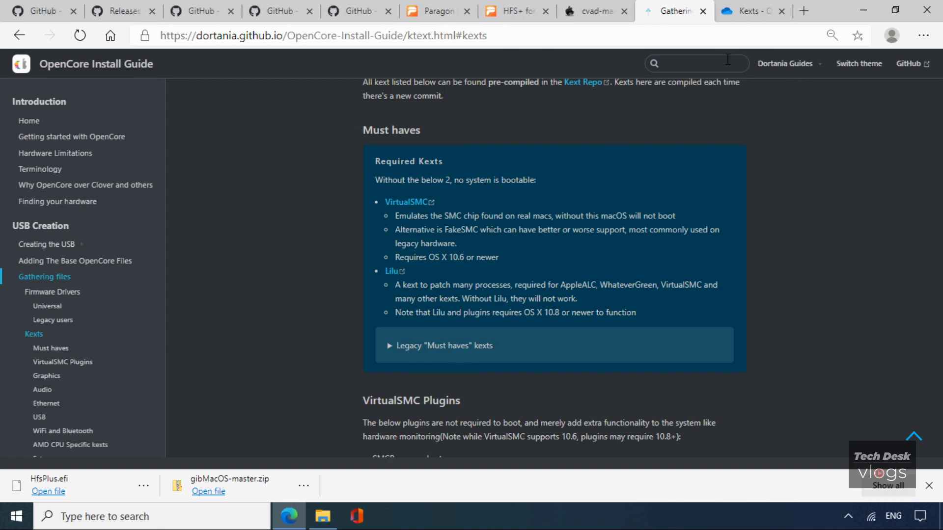
Download the VirtualSMC-1.1.8 DevBuild zip from the VirtualSMC folder of the OneDrive kext repository, and return to the Kexts folder.
{"action": "left_click", "coordinate": [747, 12]}
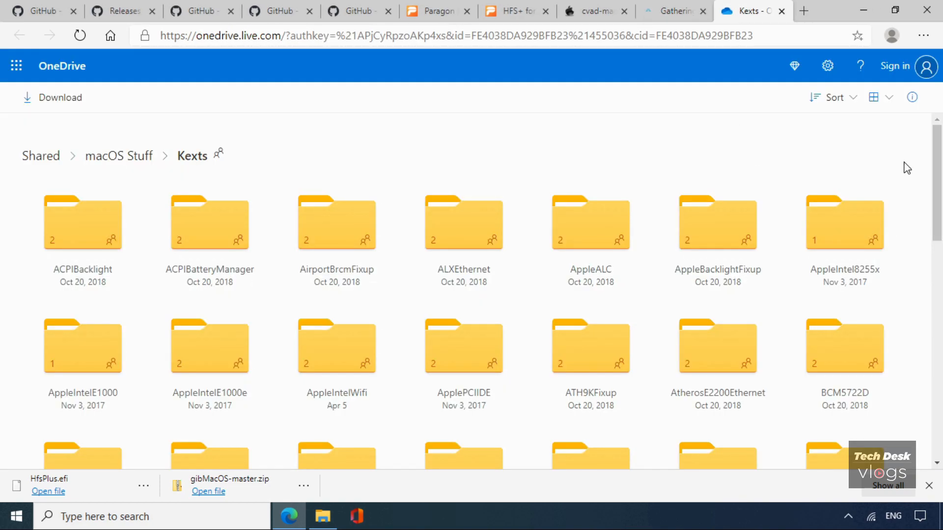
{"action": "left_click_drag", "start_coordinate": [938, 167], "coordinate": [941, 383]}
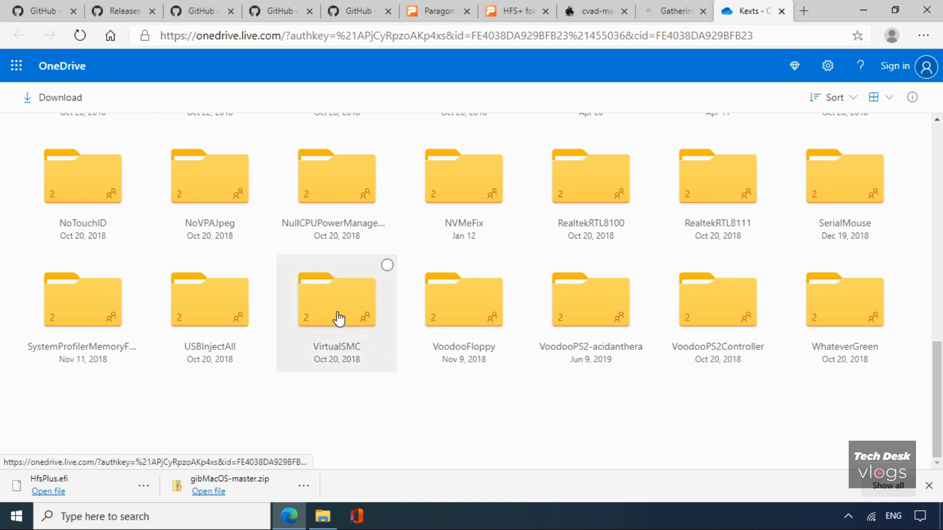
{"action": "left_click", "coordinate": [366, 295]}
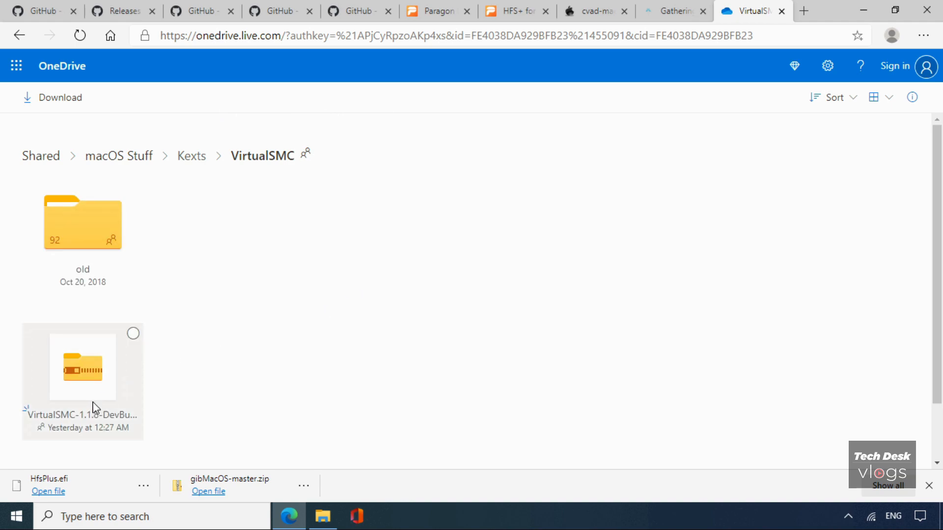
{"action": "left_click", "coordinate": [133, 334]}
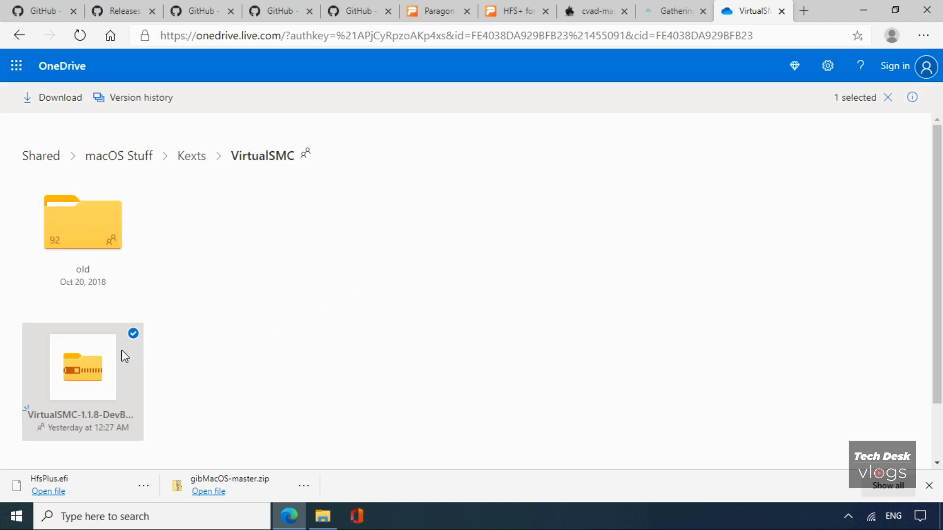
{"action": "left_click", "coordinate": [108, 381]}
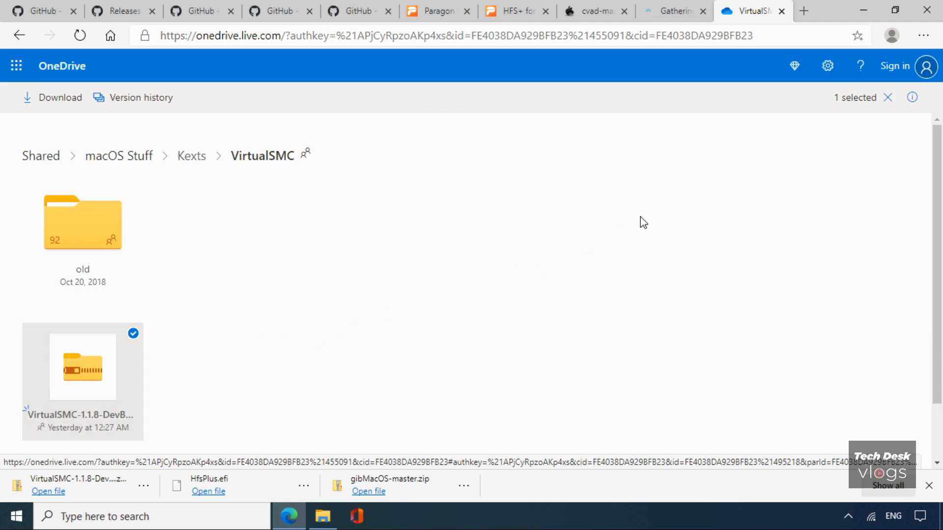
{"action": "left_click", "coordinate": [18, 37]}
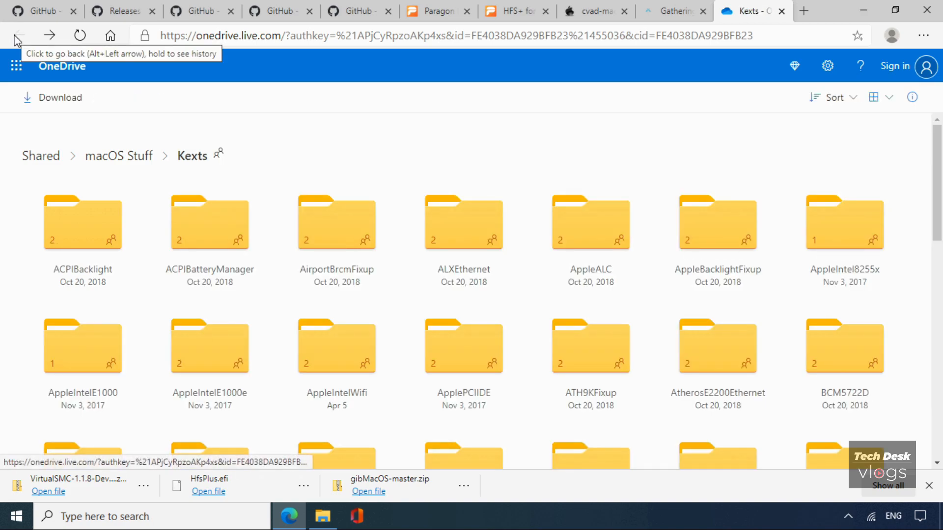
Check the guide's Lilu entry, download the Lilu-1.4.9 DevBuild zip from the OneDrive Lilu folder, and return to the Kexts folder.
{"action": "left_click", "coordinate": [674, 14]}
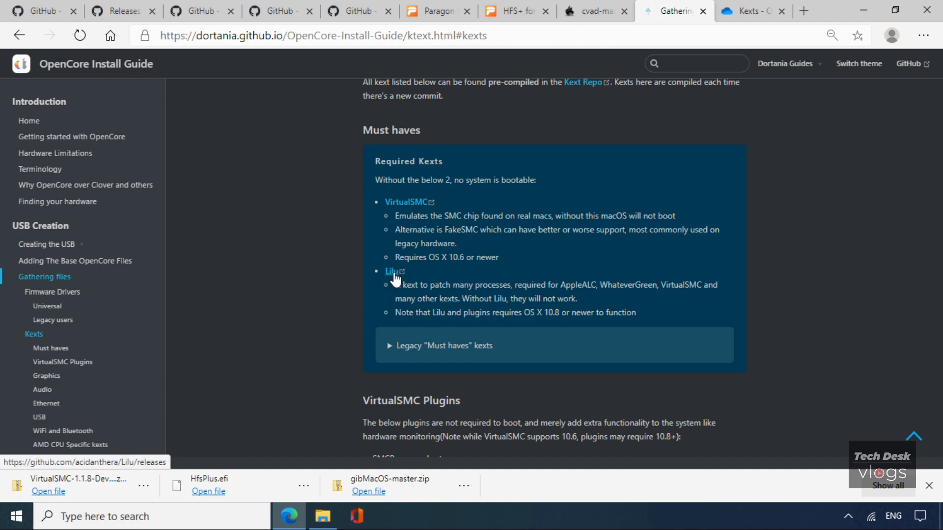
{"action": "left_click", "coordinate": [750, 16]}
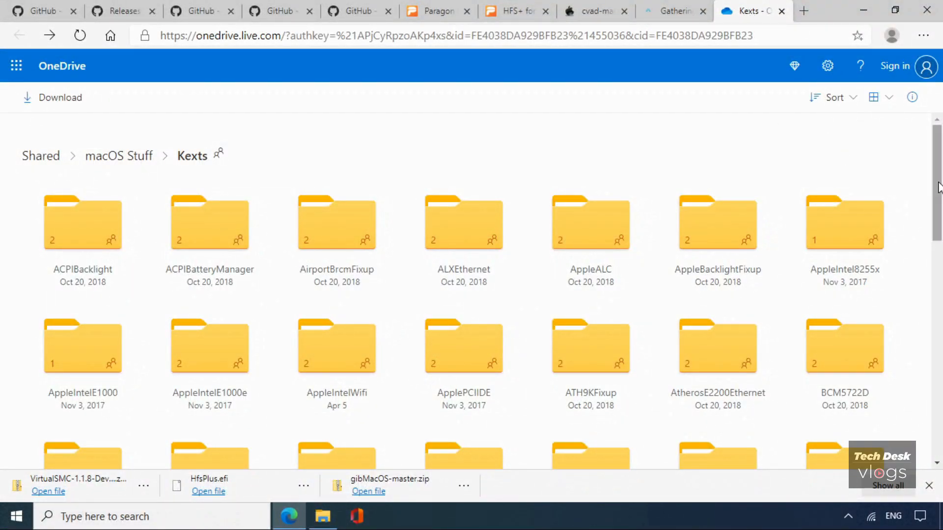
{"action": "left_click_drag", "start_coordinate": [939, 187], "coordinate": [940, 331]}
{"action": "left_click", "coordinate": [358, 374]}
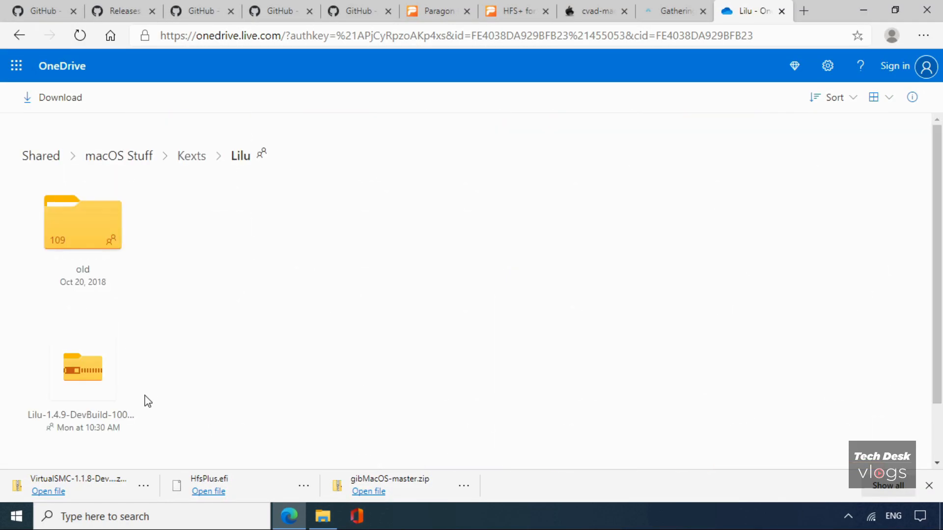
{"action": "left_click", "coordinate": [104, 388]}
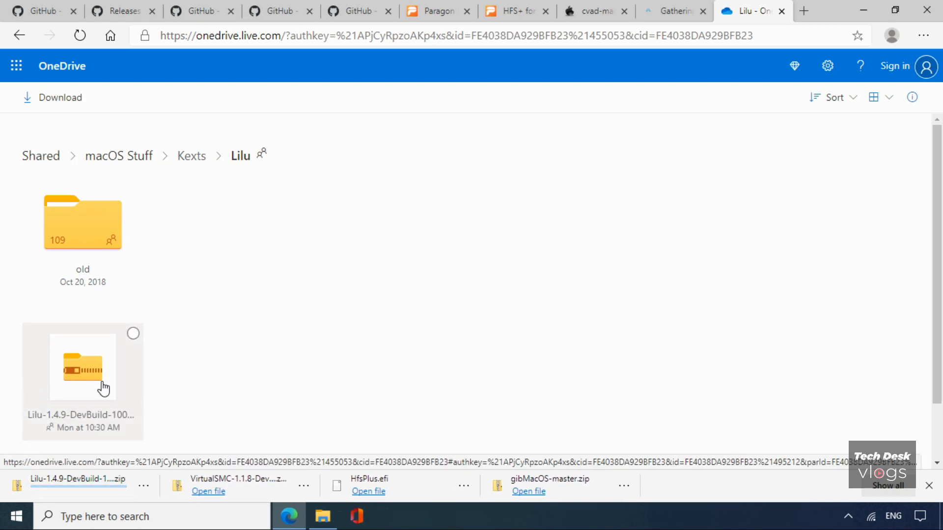
{"action": "left_click", "coordinate": [19, 38]}
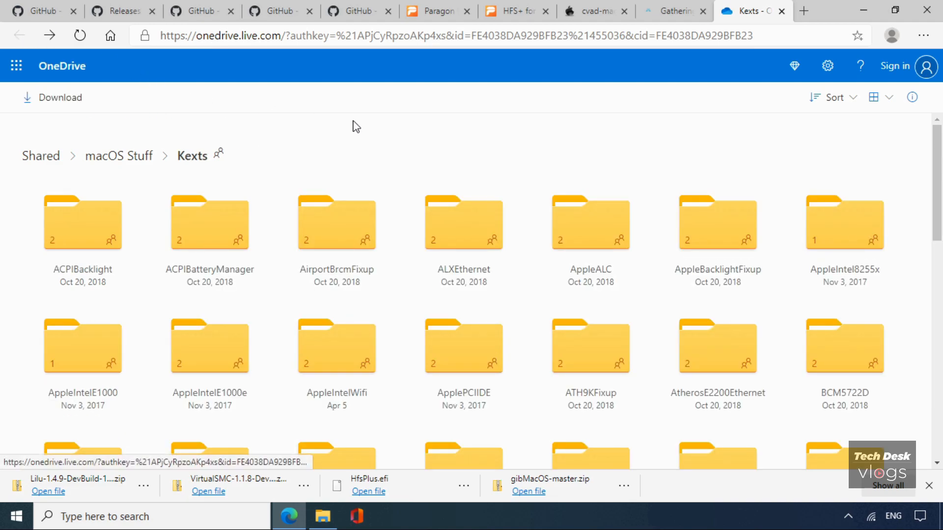
Return to the install guide and skim the VirtualSMC Plugins, Graphics and Audio kext sections.
{"action": "left_click", "coordinate": [677, 11]}
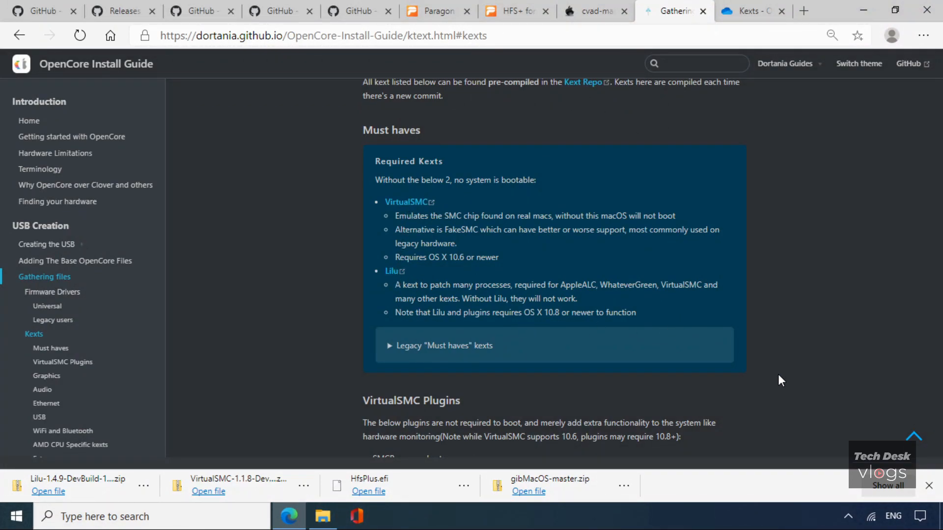
{"action": "scroll", "coordinate": [779, 376], "scroll_direction": "down", "scroll_amount": 3}
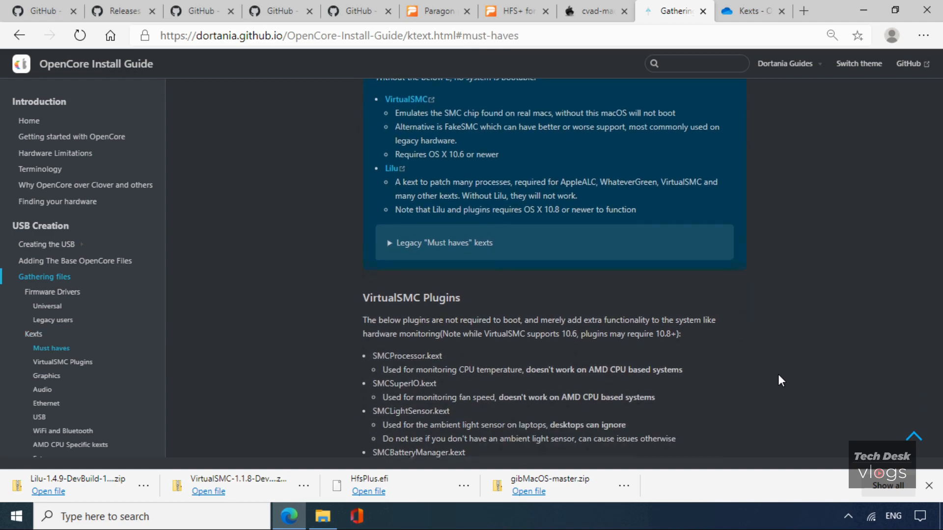
{"action": "scroll", "coordinate": [780, 381], "scroll_direction": "down", "scroll_amount": 2}
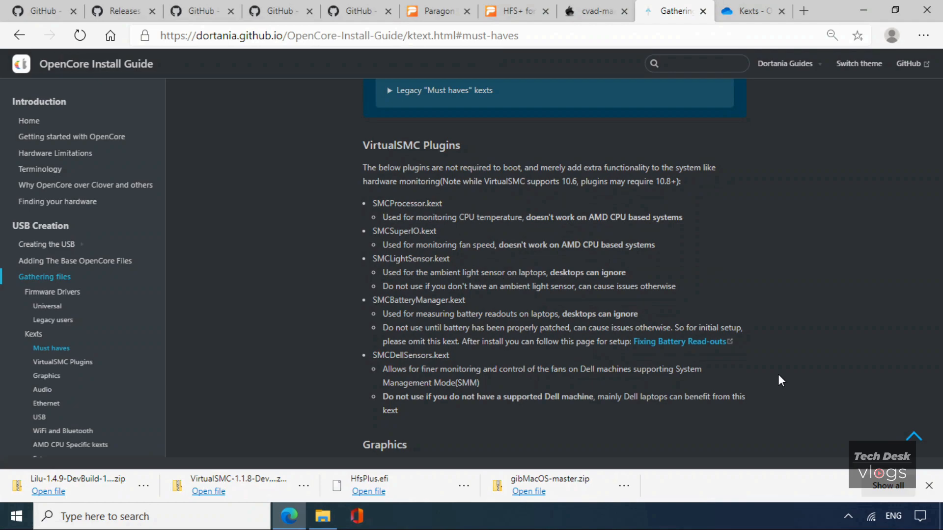
{"action": "scroll", "coordinate": [779, 379], "scroll_direction": "down", "scroll_amount": 5}
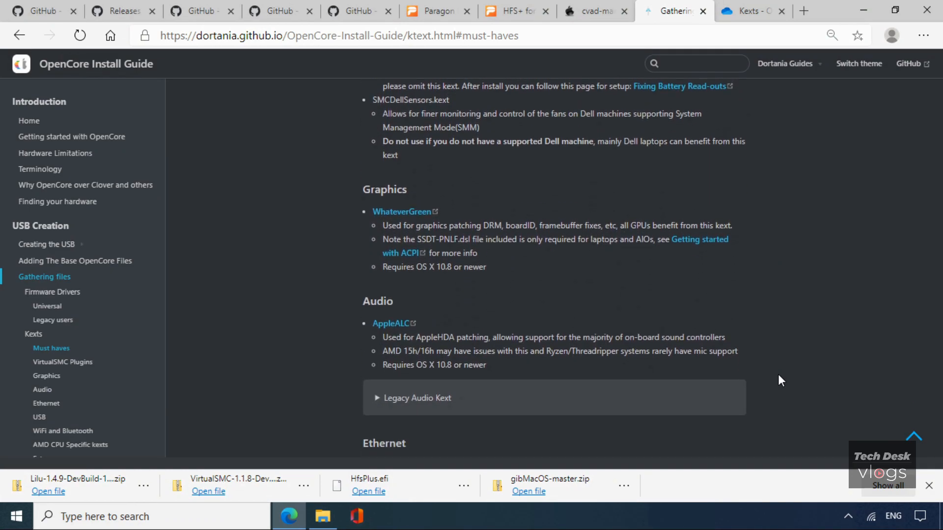
{"action": "scroll", "coordinate": [779, 377], "scroll_direction": "up", "scroll_amount": 5}
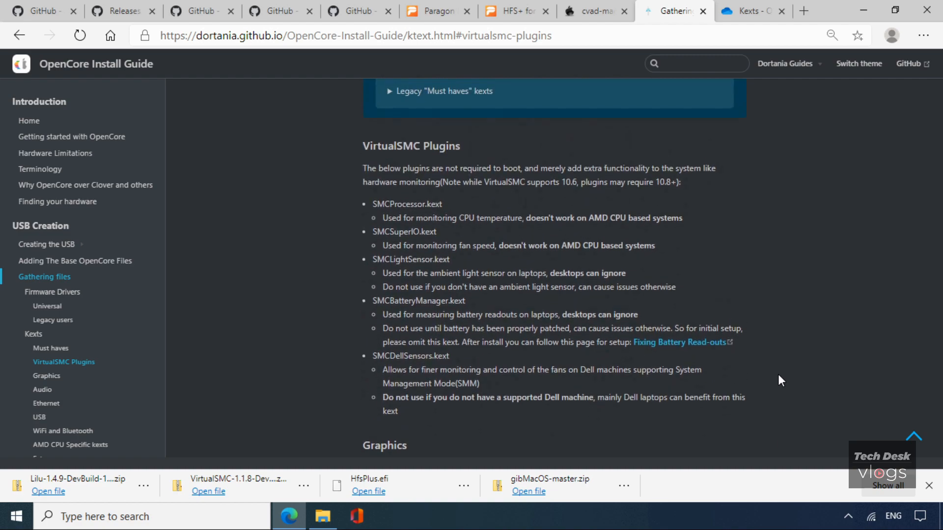
{"action": "scroll", "coordinate": [778, 374], "scroll_direction": "up", "scroll_amount": 1}
{"action": "scroll", "coordinate": [778, 374], "scroll_direction": "down", "scroll_amount": 1}
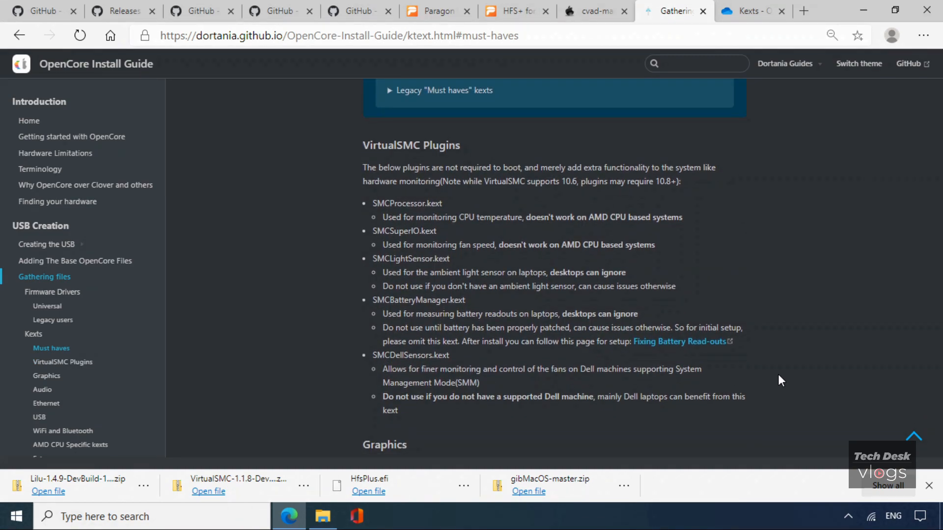
Read the SMCProcessor.kext and SMCSuperIO.kext entries under VirtualSMC Plugins, checking their monitoring purpose and AMD CPU compatibility.
{"action": "left_click_drag", "start_coordinate": [426, 151], "coordinate": [367, 148]}
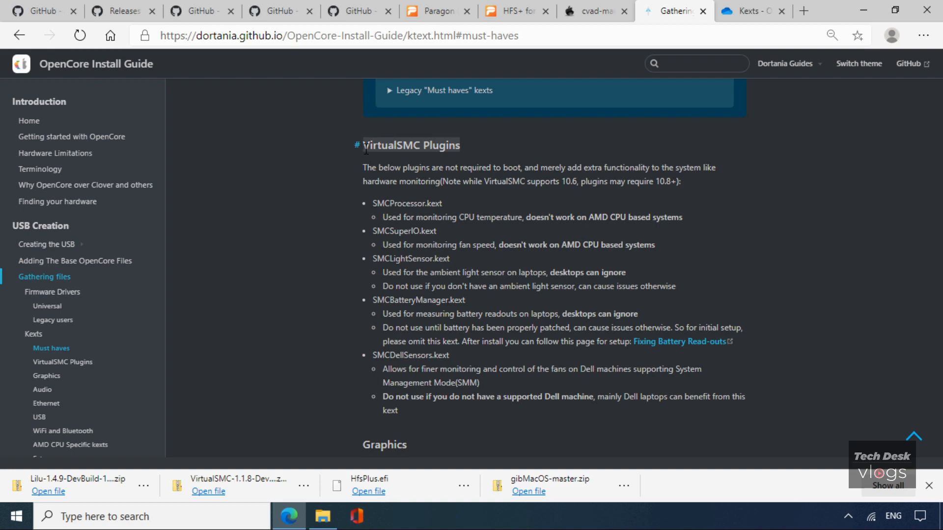
{"action": "left_click", "coordinate": [444, 204]}
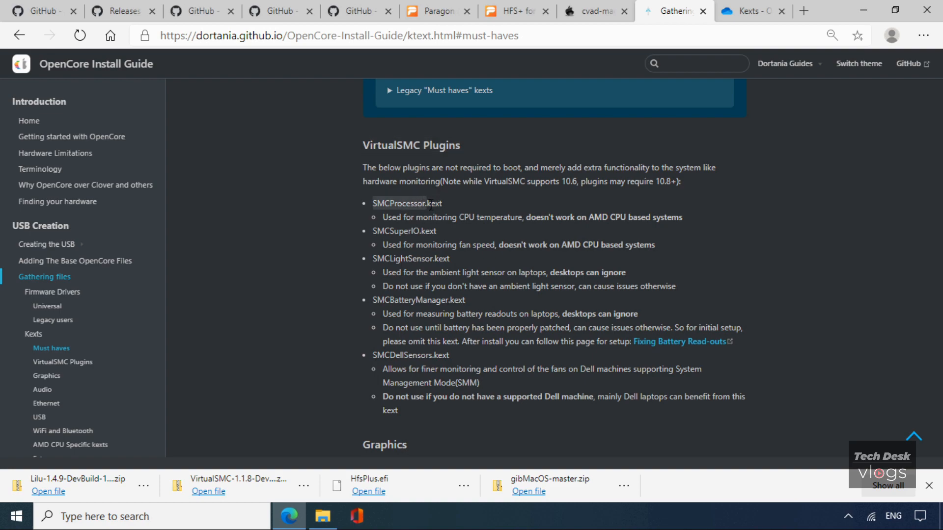
{"action": "double_click", "coordinate": [443, 204]}
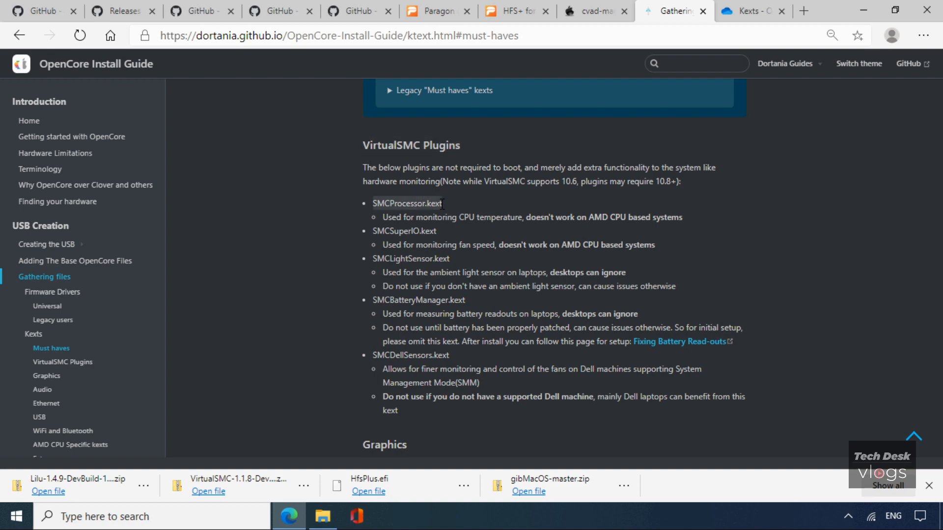
{"action": "left_click_drag", "start_coordinate": [374, 233], "coordinate": [436, 233]}
{"action": "left_click", "coordinate": [437, 231]}
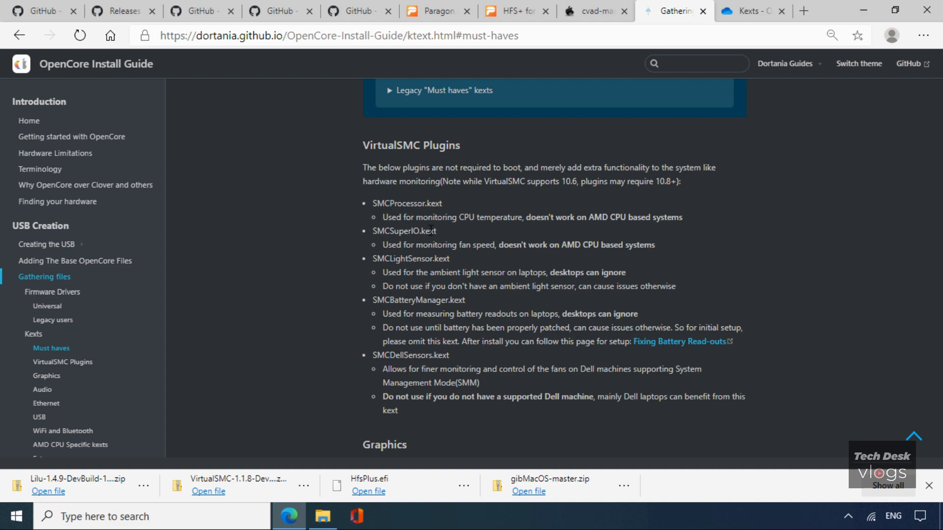
{"action": "left_click_drag", "start_coordinate": [416, 217], "coordinate": [528, 217]}
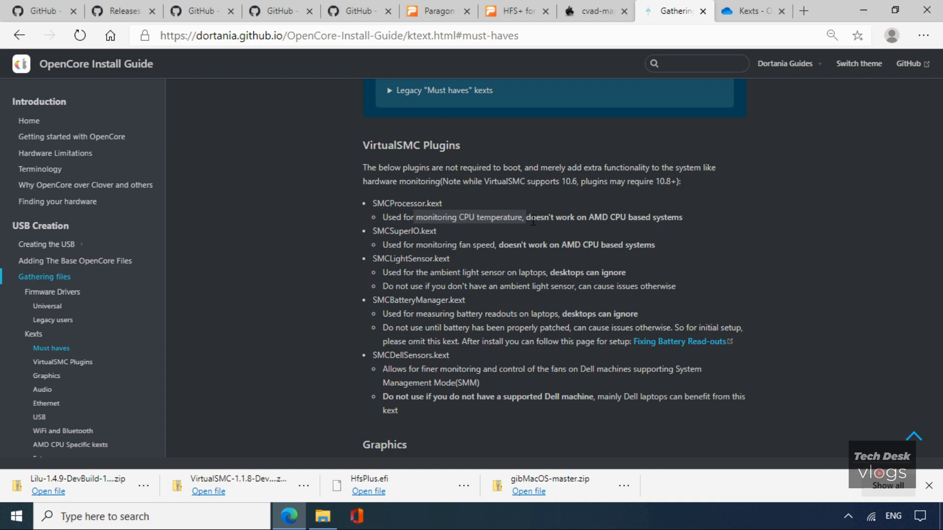
{"action": "left_click_drag", "start_coordinate": [528, 218], "coordinate": [680, 219]}
{"action": "left_click_drag", "start_coordinate": [373, 232], "coordinate": [653, 250]}
{"action": "left_click", "coordinate": [437, 233]}
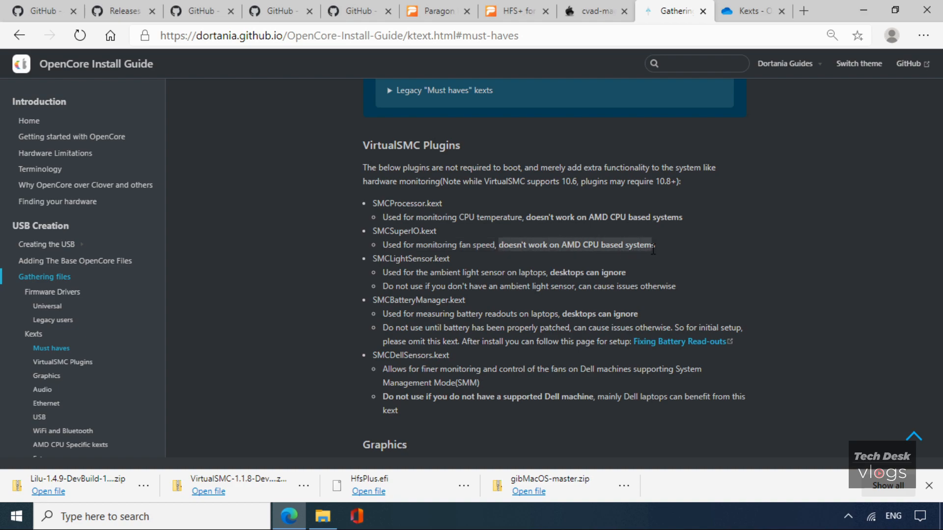
Read the SMCLightSensor, SMCBatteryManager and SMCDellSensors kext entries, checking their notes for desktops, laptops and Dell machines.
{"action": "left_click_drag", "start_coordinate": [376, 258], "coordinate": [448, 261]}
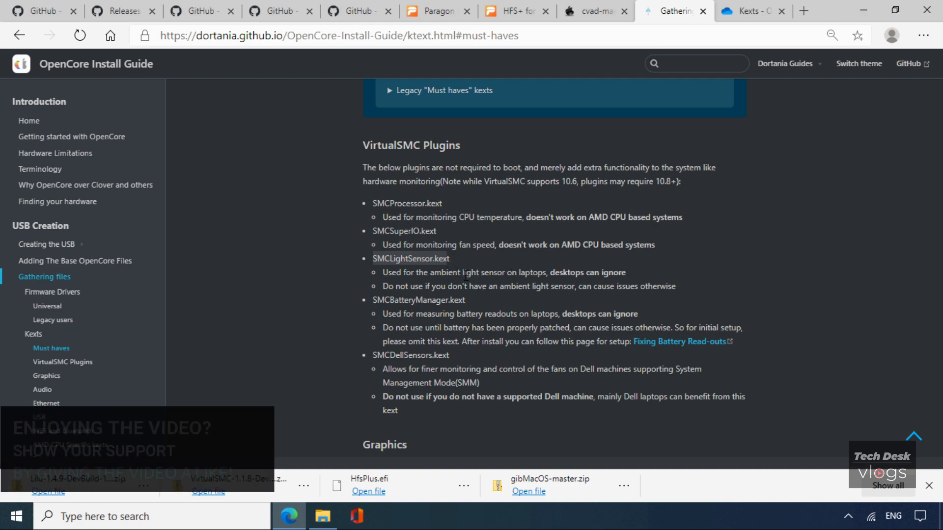
{"action": "left_click_drag", "start_coordinate": [430, 273], "coordinate": [621, 275]}
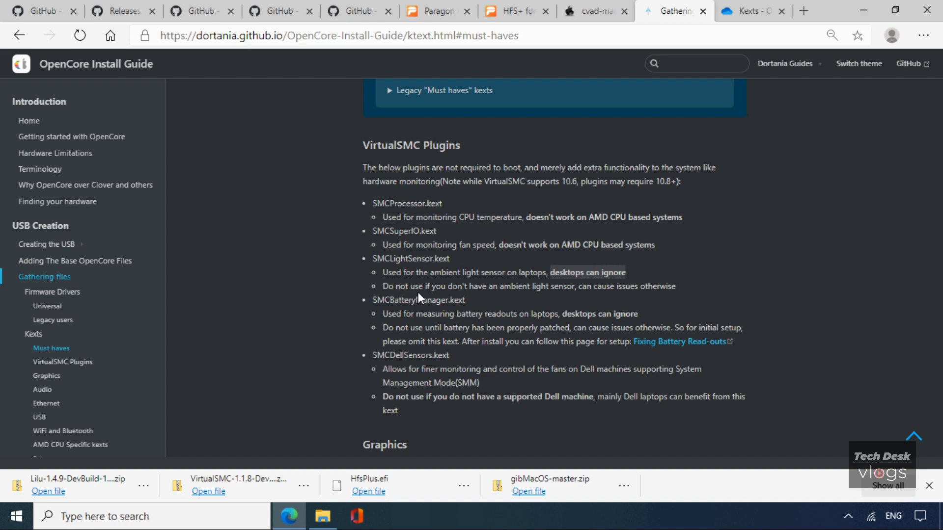
{"action": "left_click_drag", "start_coordinate": [383, 286], "coordinate": [625, 318]}
{"action": "left_click_drag", "start_coordinate": [384, 328], "coordinate": [740, 329]}
{"action": "left_click_drag", "start_coordinate": [374, 355], "coordinate": [447, 360]}
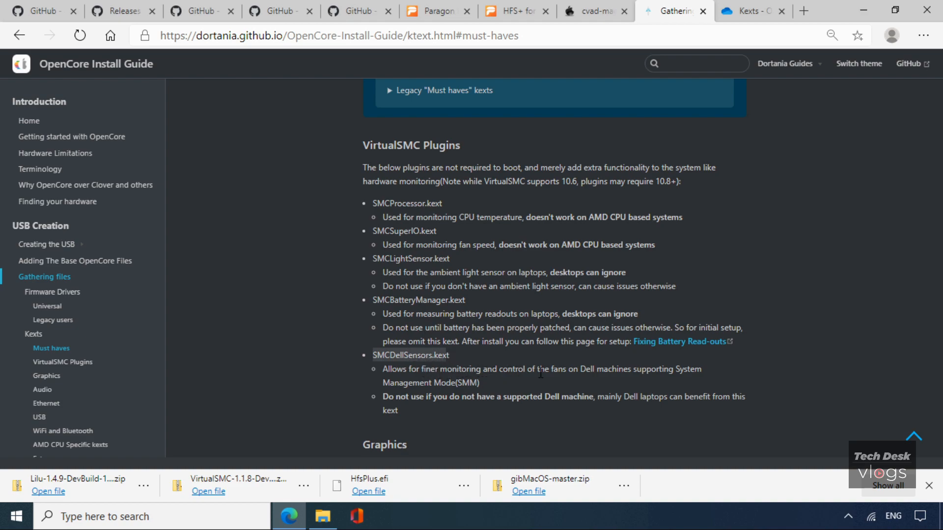
{"action": "left_click_drag", "start_coordinate": [579, 372], "coordinate": [692, 369]}
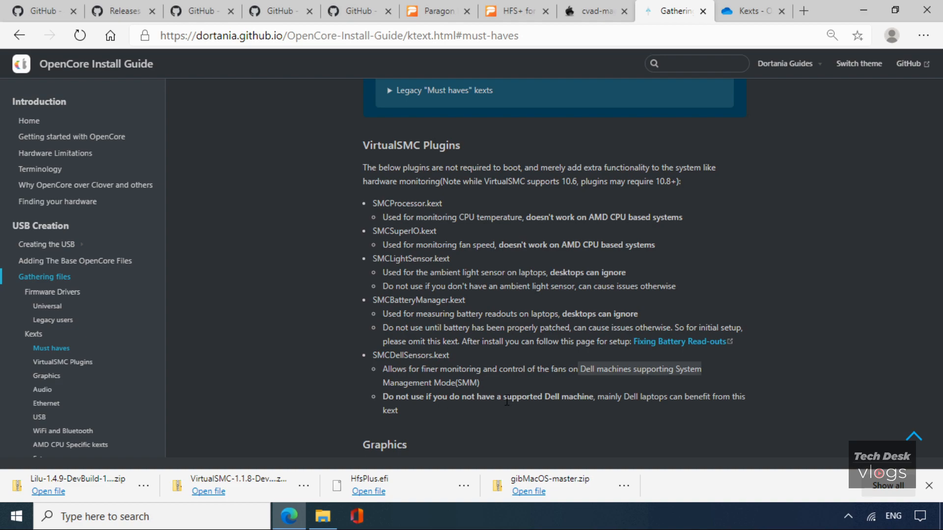
{"action": "left_click_drag", "start_coordinate": [502, 399], "coordinate": [594, 398]}
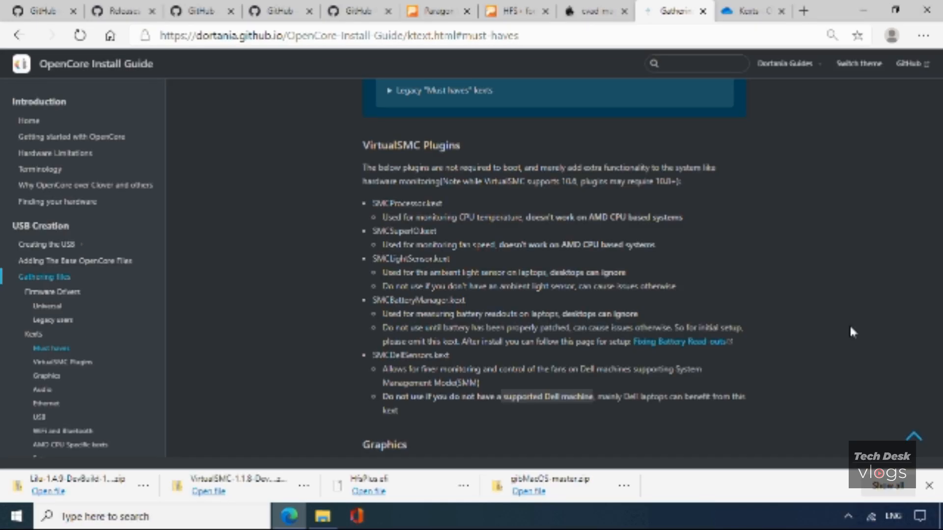
Check the guide's Graphics section, download the WhateverGreen-1.4.4 DevBuild zip from the OneDrive WhateverGreen folder, and return to the guide.
{"action": "scroll", "coordinate": [857, 335], "scroll_direction": "down", "scroll_amount": 1}
{"action": "scroll", "coordinate": [859, 340], "scroll_direction": "down", "scroll_amount": 6}
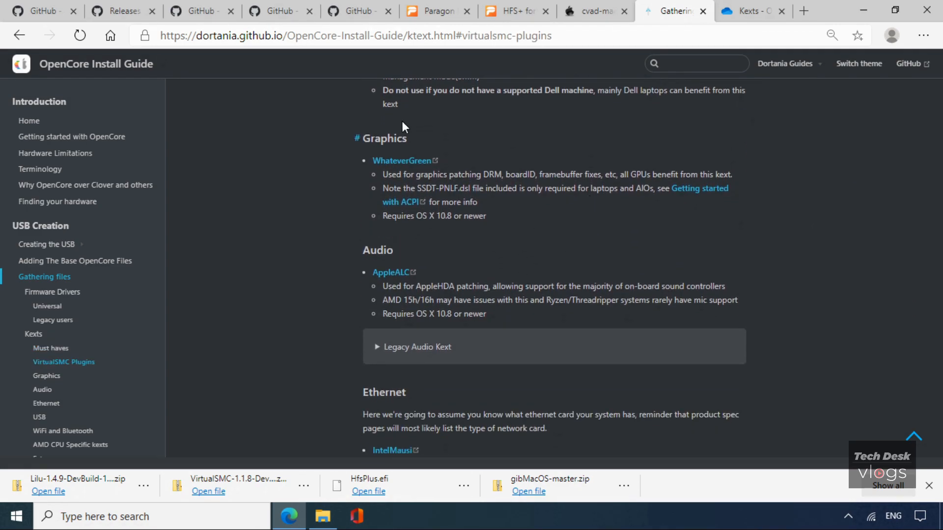
{"action": "left_click_drag", "start_coordinate": [408, 139], "coordinate": [367, 142]}
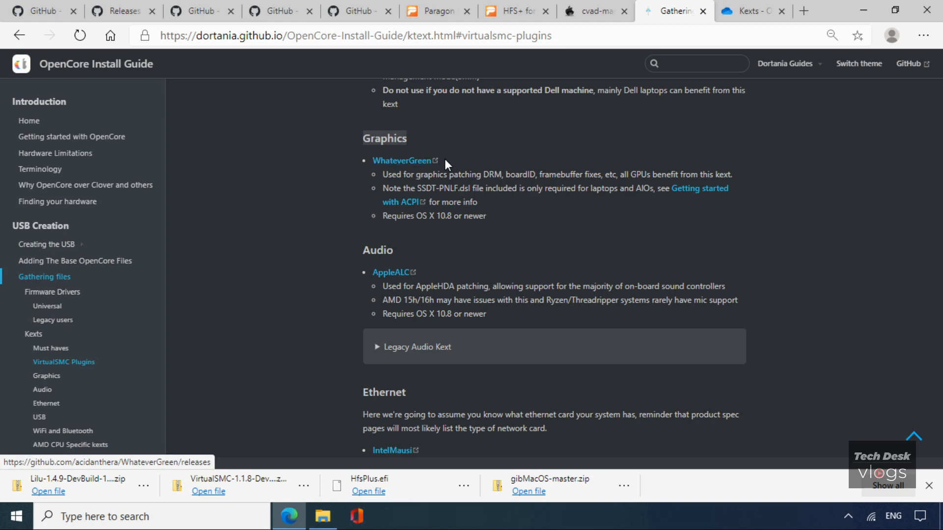
{"action": "left_click", "coordinate": [754, 12]}
{"action": "left_click_drag", "start_coordinate": [939, 192], "coordinate": [942, 325]}
{"action": "scroll", "coordinate": [841, 305], "scroll_direction": "down", "scroll_amount": 4}
{"action": "left_click", "coordinate": [840, 302]}
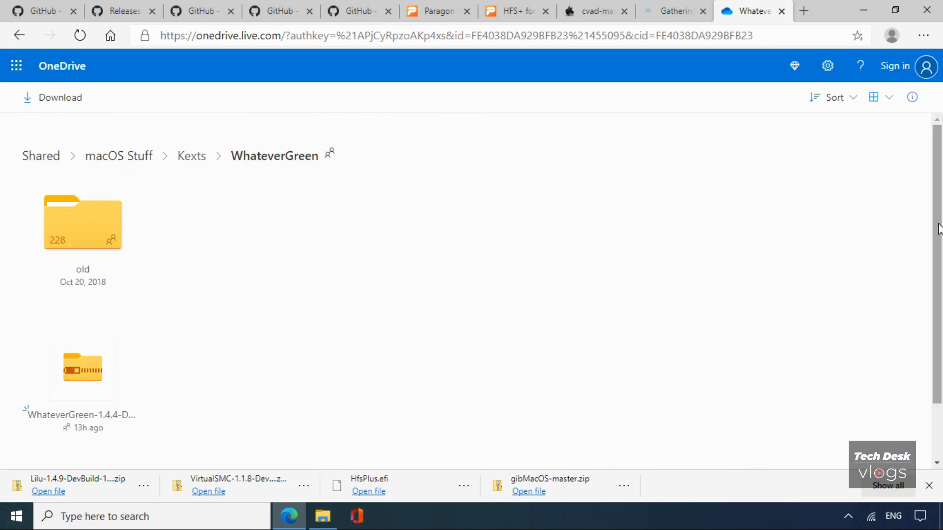
{"action": "left_click", "coordinate": [94, 320]}
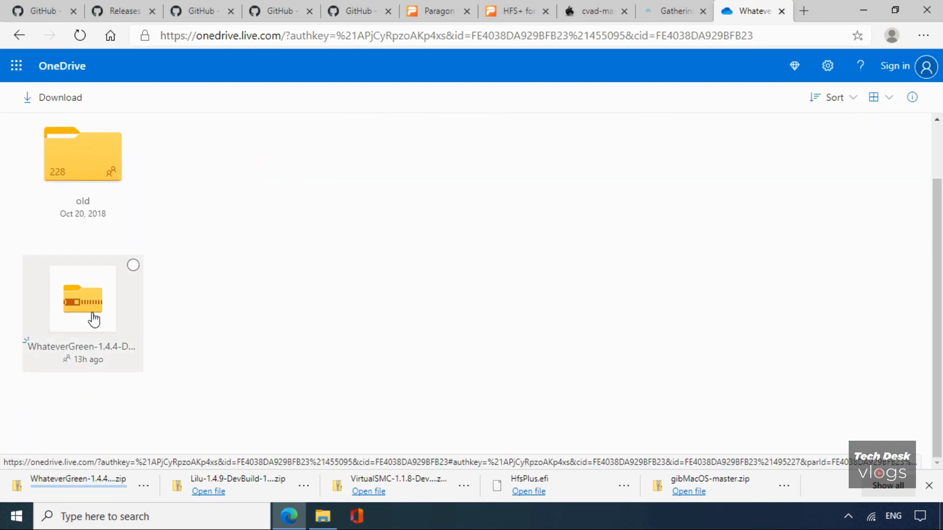
{"action": "left_click", "coordinate": [18, 35]}
{"action": "left_click", "coordinate": [671, 16]}
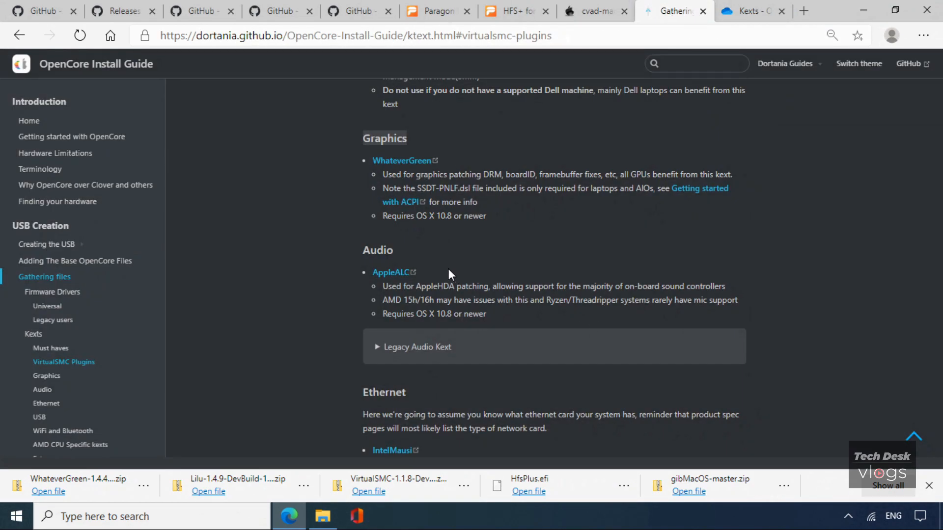
Check the guide's Audio section, download the AppleALC-1.5.4 DevBuild zip from the OneDrive AppleALC folder, and return to the guide.
{"action": "double_click", "coordinate": [384, 254]}
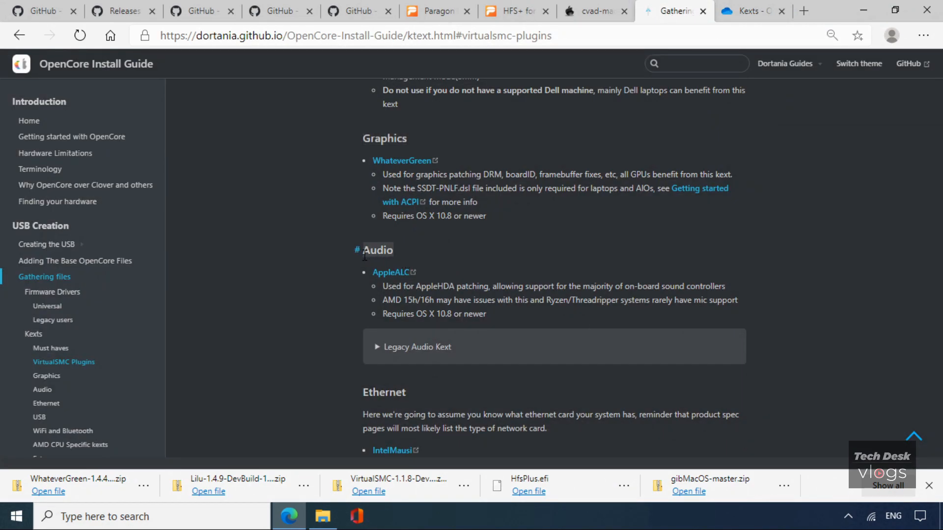
{"action": "left_click", "coordinate": [399, 274]}
{"action": "left_click", "coordinate": [711, 12]}
{"action": "left_click", "coordinate": [720, 18]}
{"action": "left_click", "coordinate": [501, 162]}
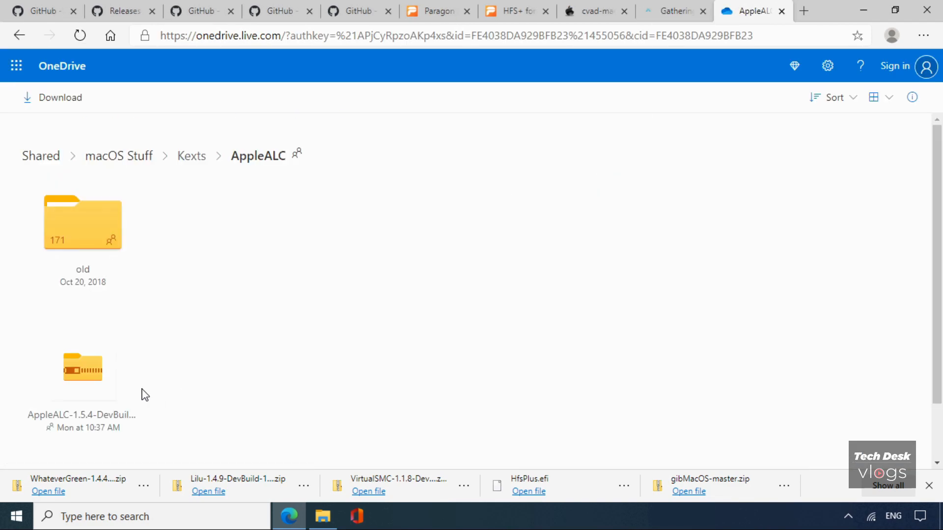
{"action": "left_click", "coordinate": [80, 391]}
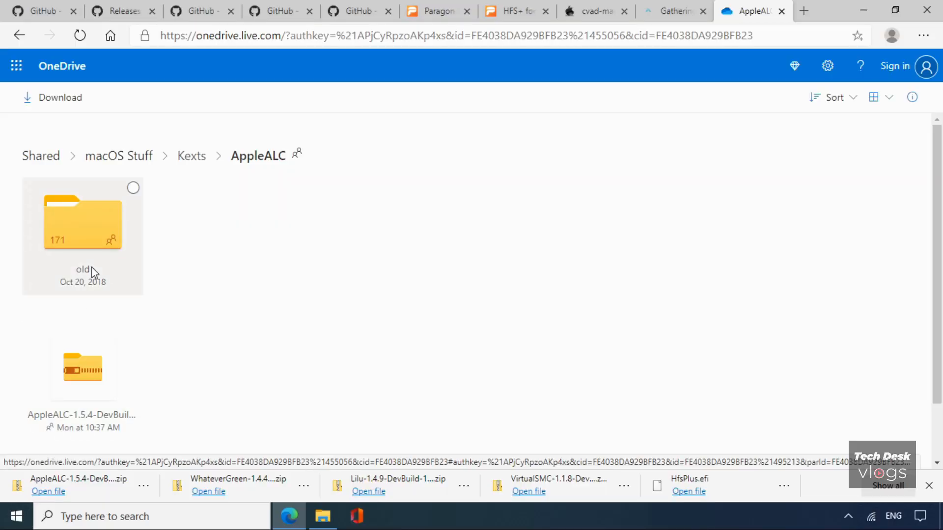
{"action": "left_click", "coordinate": [20, 35]}
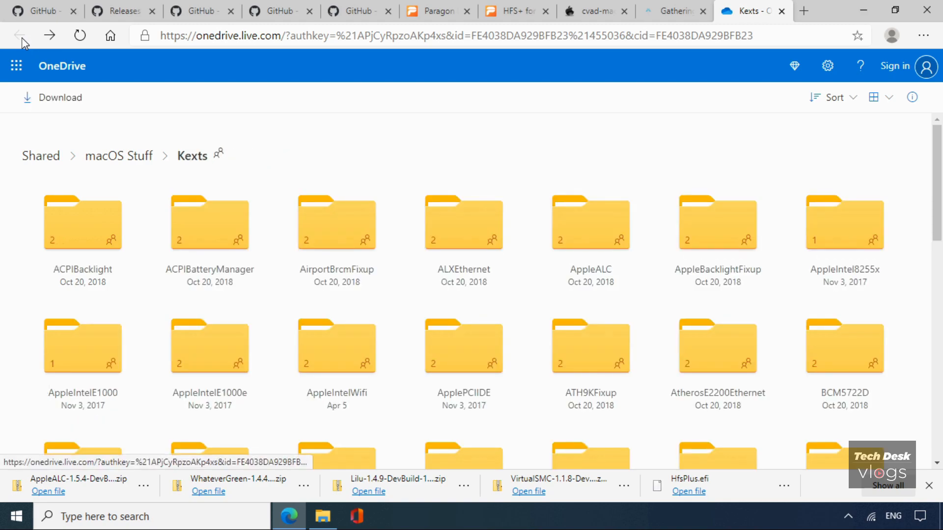
{"action": "left_click", "coordinate": [672, 18]}
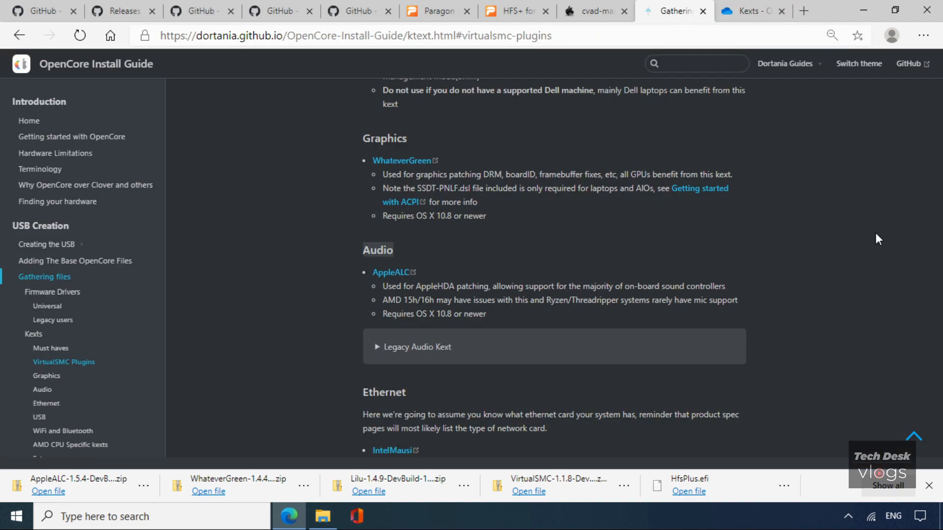
Review the guide's Ethernet section, comparing which network cards each listed kext supports.
{"action": "scroll", "coordinate": [852, 248], "scroll_direction": "down", "scroll_amount": 4}
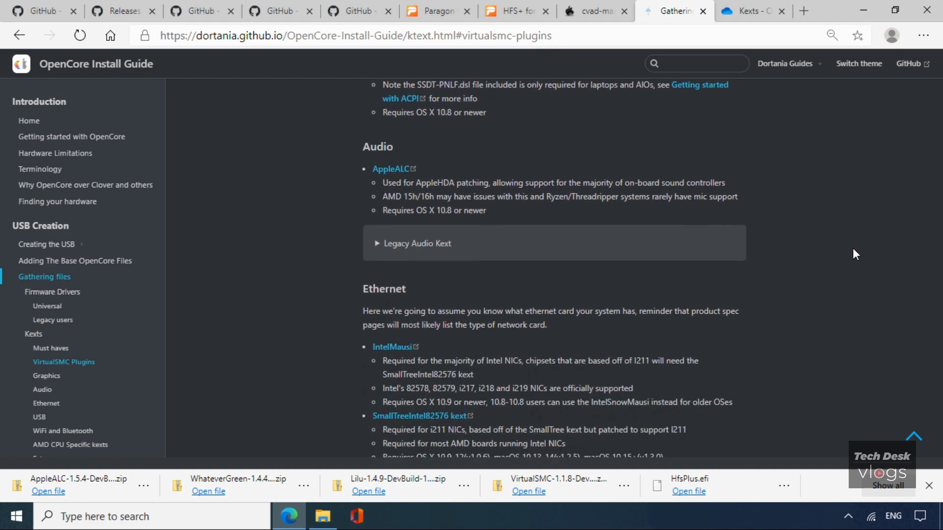
{"action": "scroll", "coordinate": [852, 249], "scroll_direction": "down", "scroll_amount": 1}
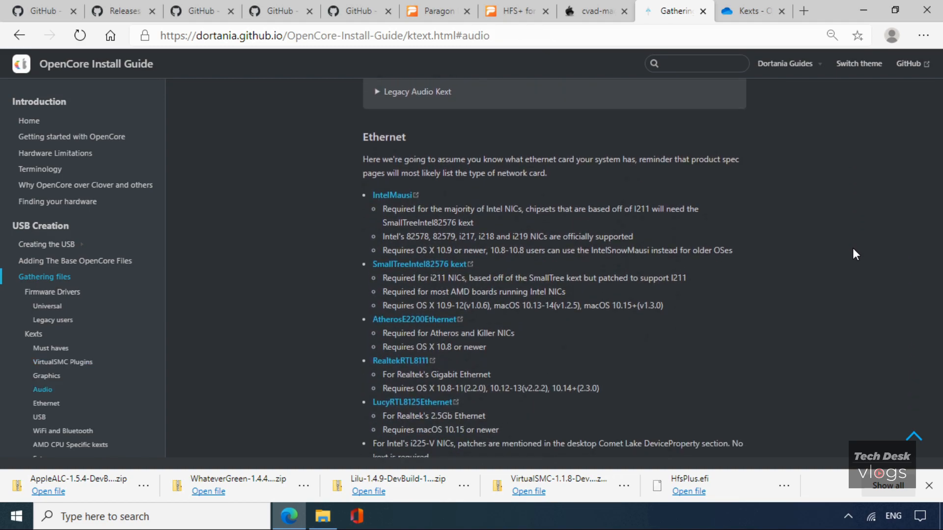
{"action": "scroll", "coordinate": [780, 257], "scroll_direction": "down", "scroll_amount": 1}
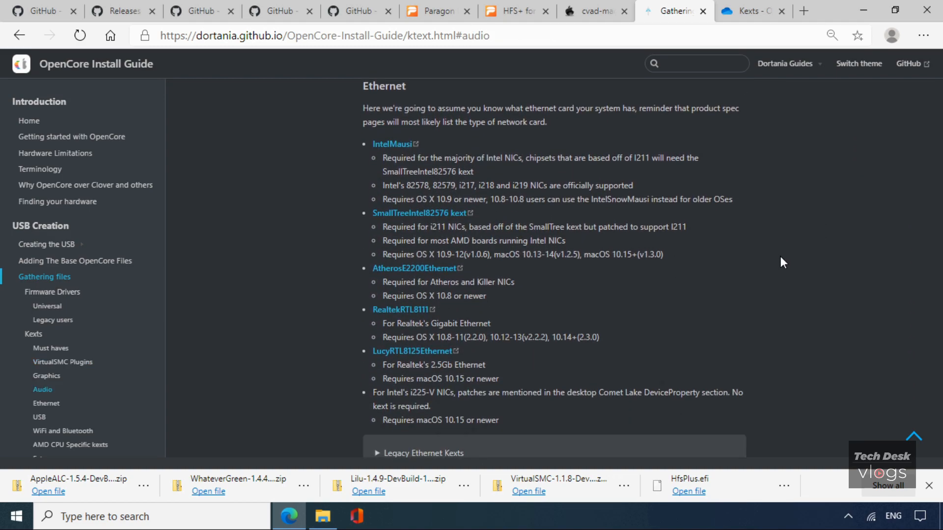
{"action": "left_click_drag", "start_coordinate": [414, 87], "coordinate": [365, 87]}
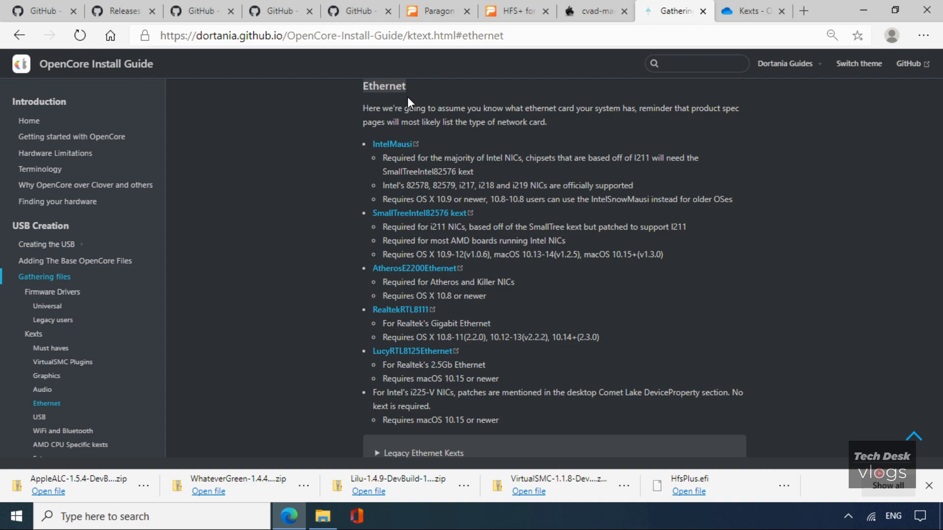
{"action": "scroll", "coordinate": [408, 98], "scroll_direction": "up", "scroll_amount": 1}
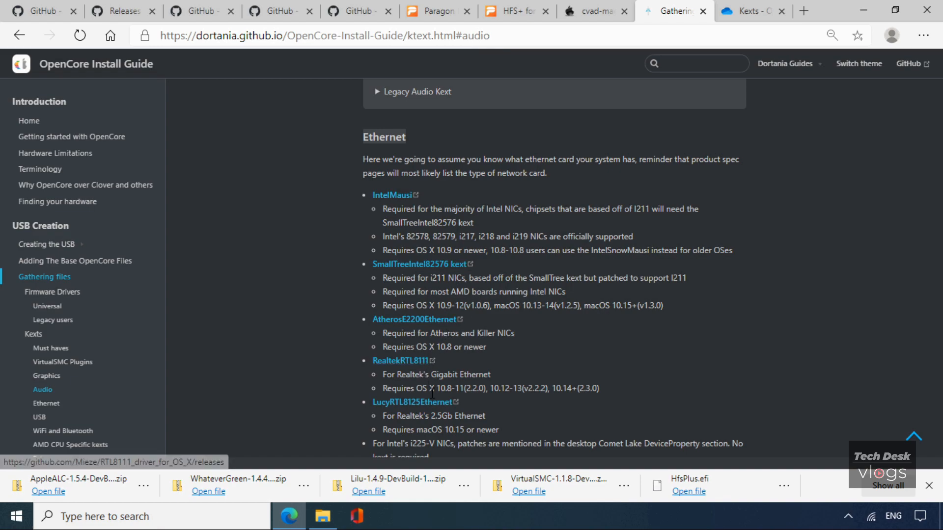
{"action": "scroll", "coordinate": [436, 412], "scroll_direction": "down", "scroll_amount": 1}
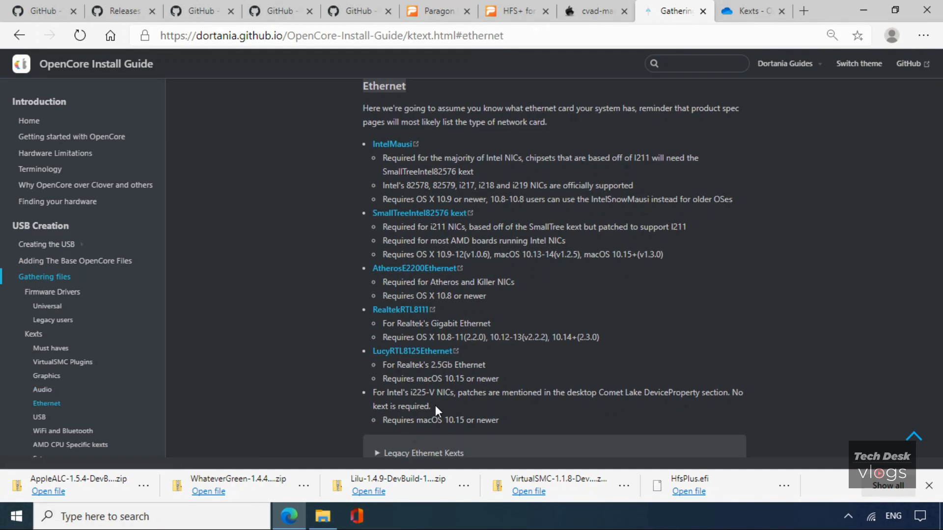
Open Windows Device Manager, identify the Ethernet controller among the network adapters, and close Device Manager.
{"action": "left_click", "coordinate": [141, 517]}
{"action": "type", "text": "dev"}
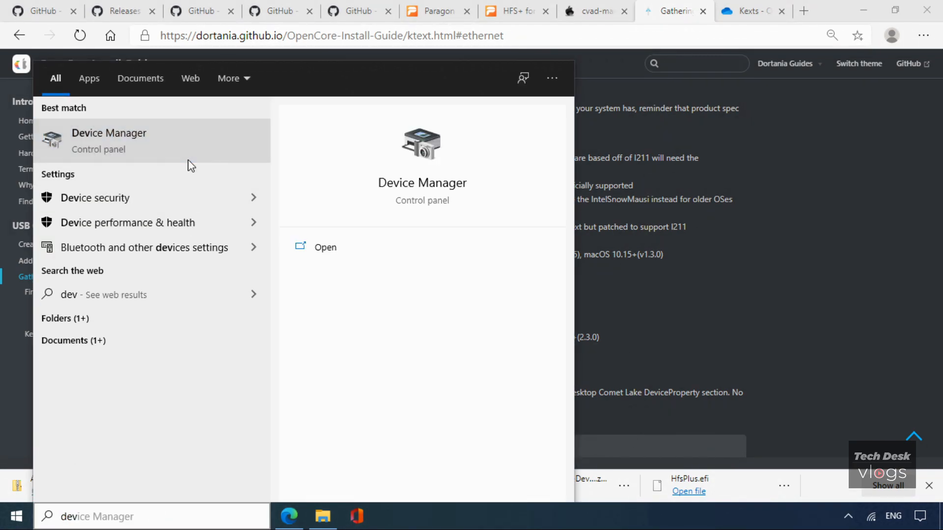
{"action": "left_click", "coordinate": [188, 161]}
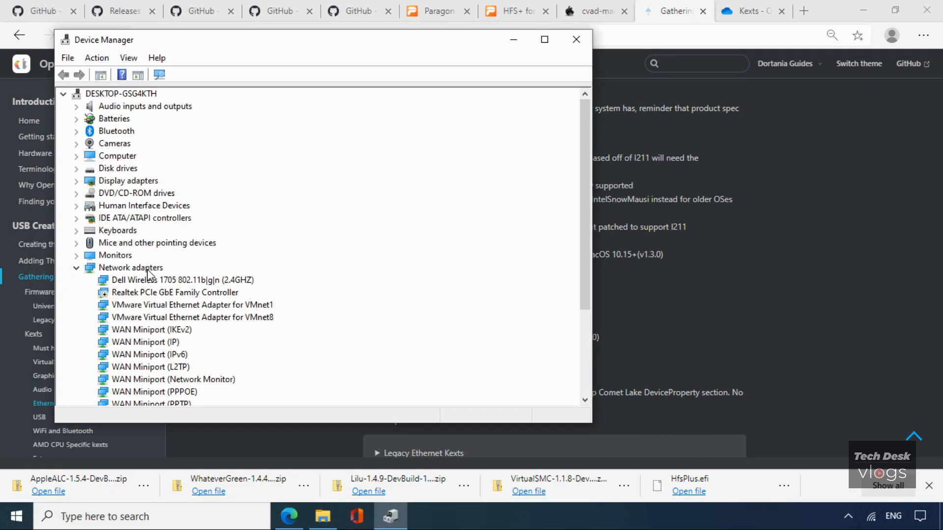
{"action": "left_click", "coordinate": [148, 270]}
{"action": "left_click", "coordinate": [156, 293]}
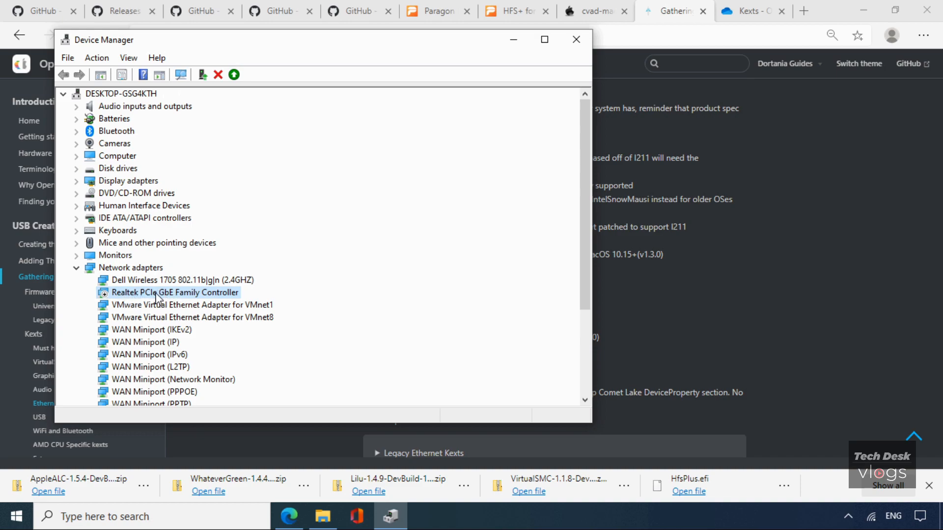
{"action": "left_click", "coordinate": [578, 36]}
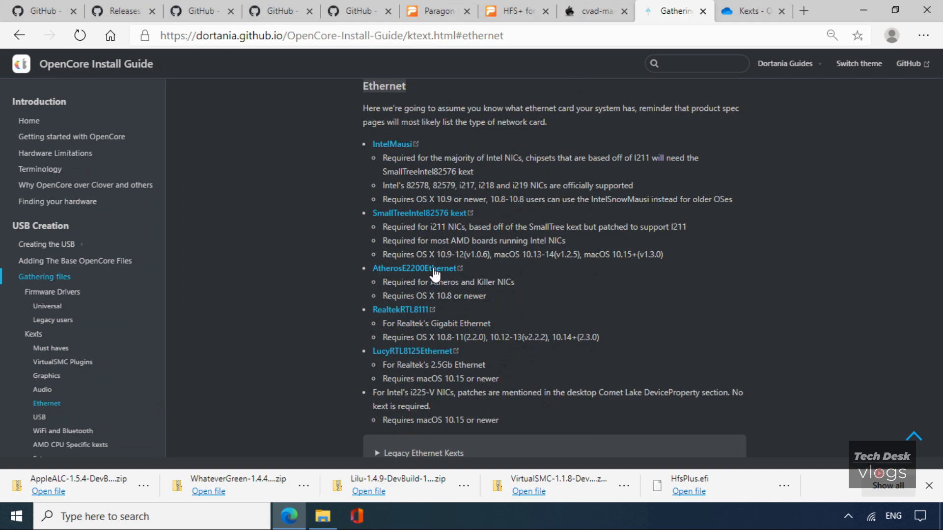
Check the RealtekRTL8111 releases page, download the RealtekRTL8111-2.3.0 zip from the OneDrive RealtekRTL8111 folder, and return to the guide.
{"action": "left_click", "coordinate": [419, 313]}
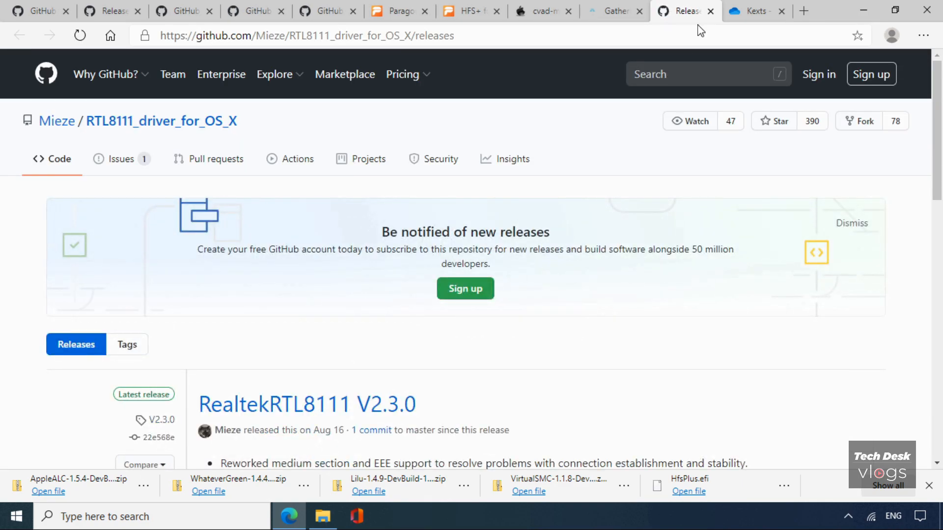
{"action": "left_click", "coordinate": [711, 11]}
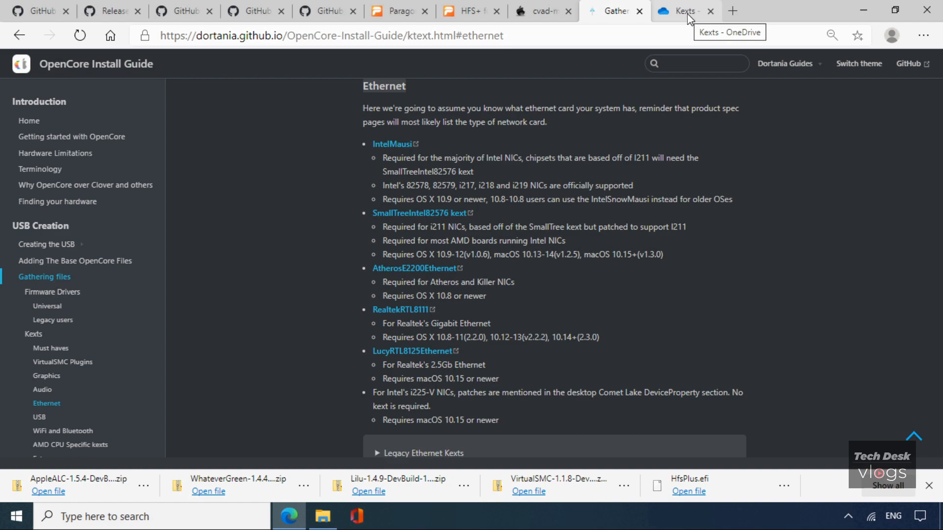
{"action": "left_click", "coordinate": [687, 14]}
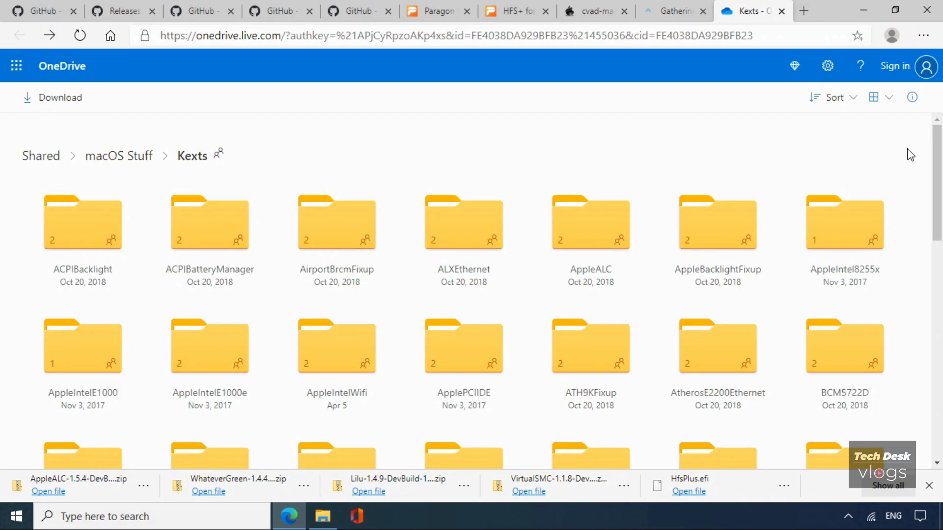
{"action": "left_click_drag", "start_coordinate": [940, 156], "coordinate": [941, 225]}
{"action": "scroll", "coordinate": [841, 311], "scroll_direction": "down", "scroll_amount": 8}
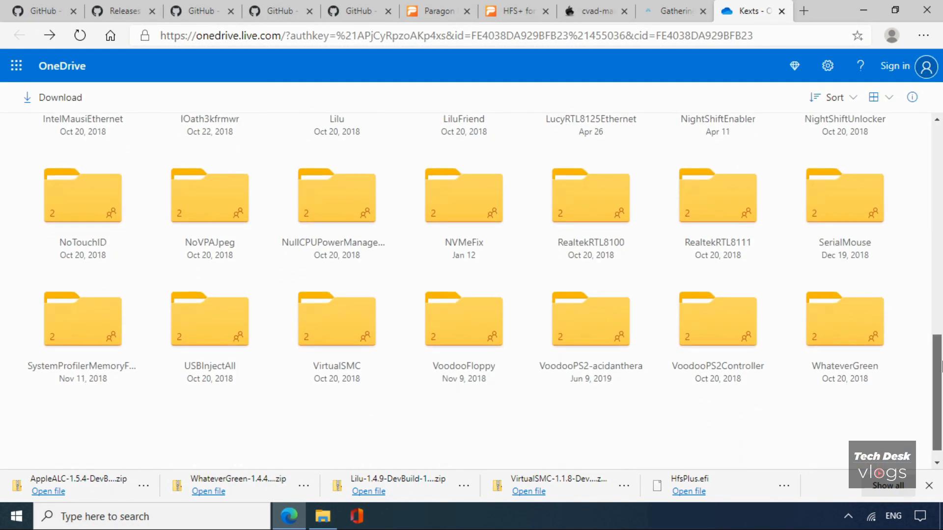
{"action": "left_click", "coordinate": [736, 274]}
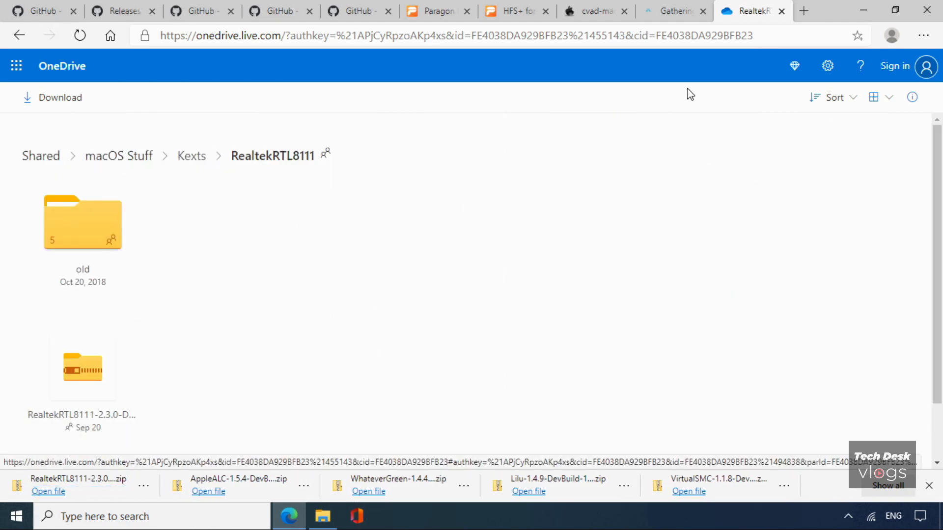
{"action": "left_click", "coordinate": [20, 35]}
{"action": "left_click", "coordinate": [675, 11]}
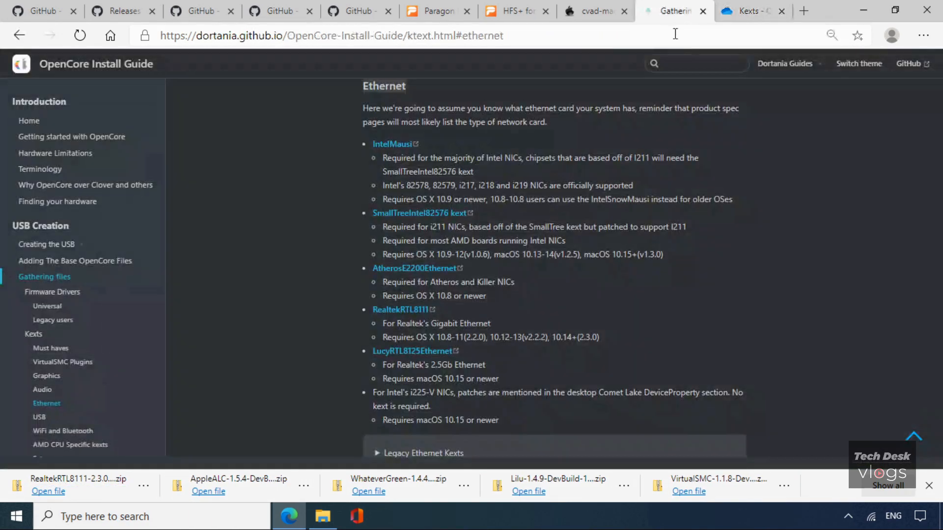
Review the guide's USB, WiFi and Bluetooth, AMD CPU Specific kexts and Extras sections for kexts that apply to the machine.
{"action": "scroll", "coordinate": [763, 305], "scroll_direction": "down", "scroll_amount": 5}
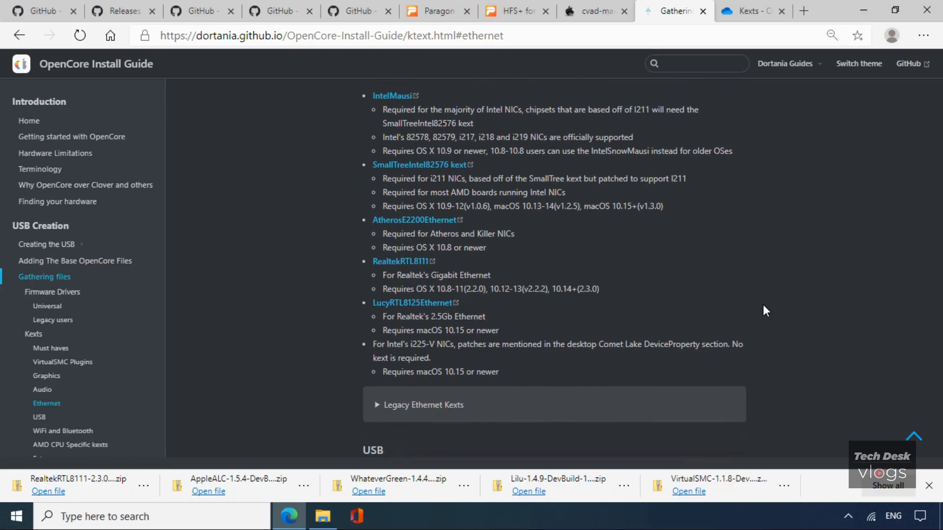
{"action": "scroll", "coordinate": [763, 305], "scroll_direction": "down", "scroll_amount": 2}
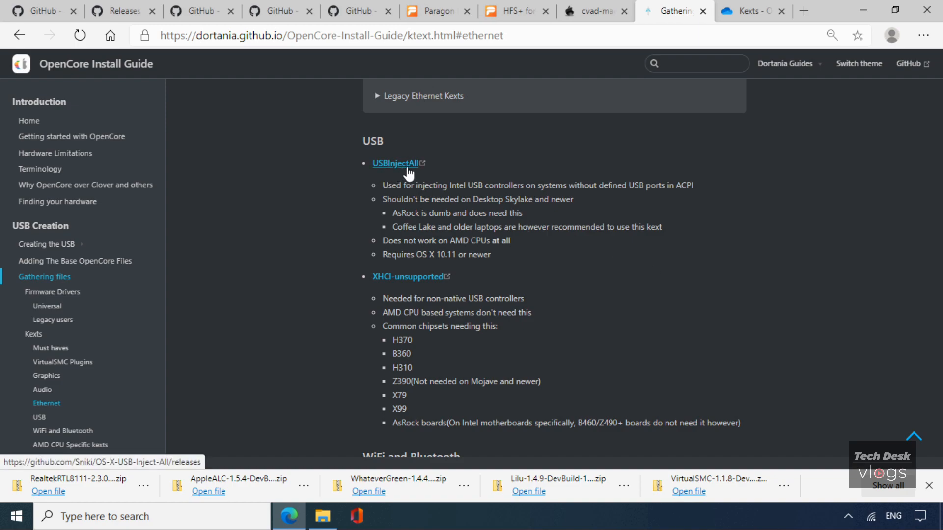
{"action": "left_click_drag", "start_coordinate": [383, 143], "coordinate": [365, 145]}
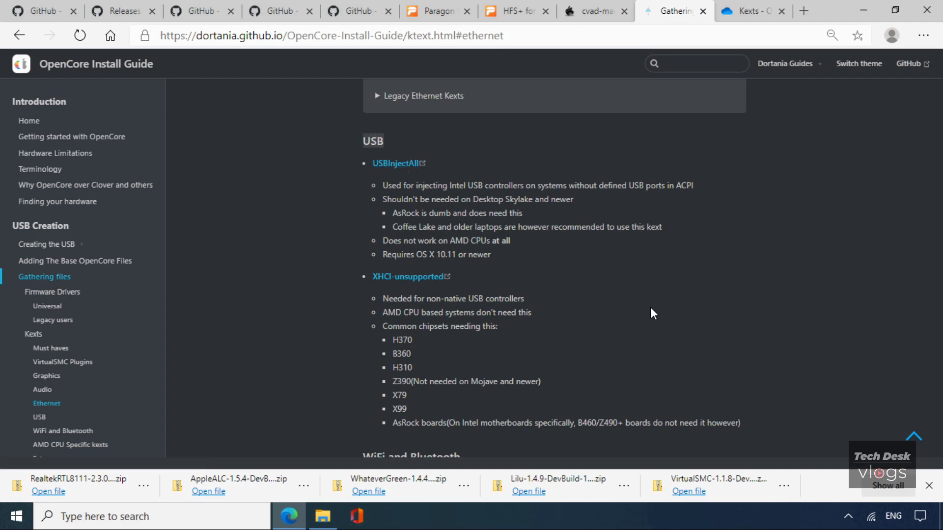
{"action": "scroll", "coordinate": [651, 313], "scroll_direction": "down", "scroll_amount": 5}
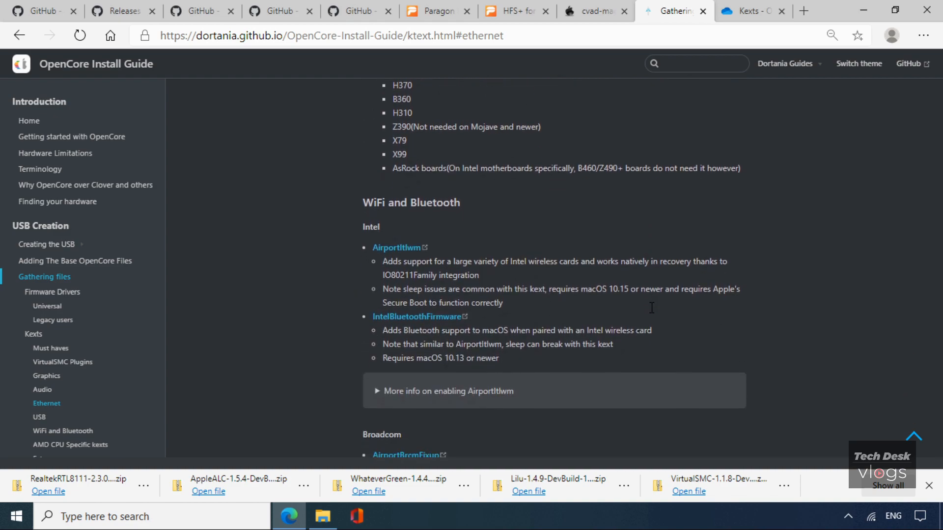
{"action": "scroll", "coordinate": [651, 308], "scroll_direction": "down", "scroll_amount": 1}
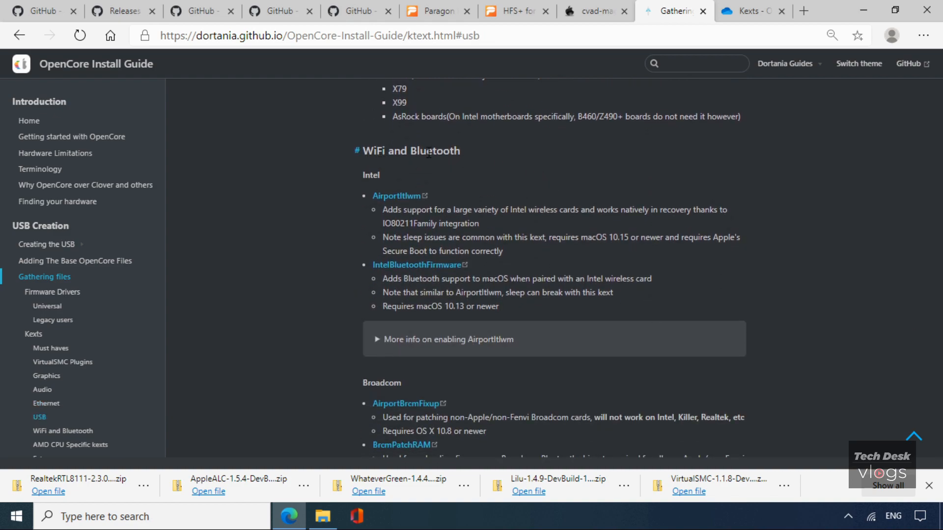
{"action": "left_click_drag", "start_coordinate": [372, 165], "coordinate": [369, 155]}
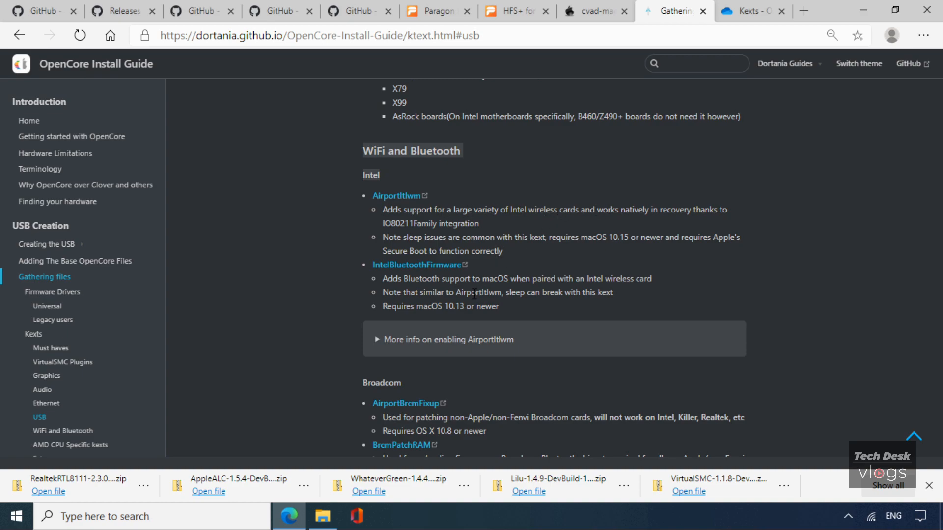
{"action": "scroll", "coordinate": [473, 293], "scroll_direction": "down", "scroll_amount": 9}
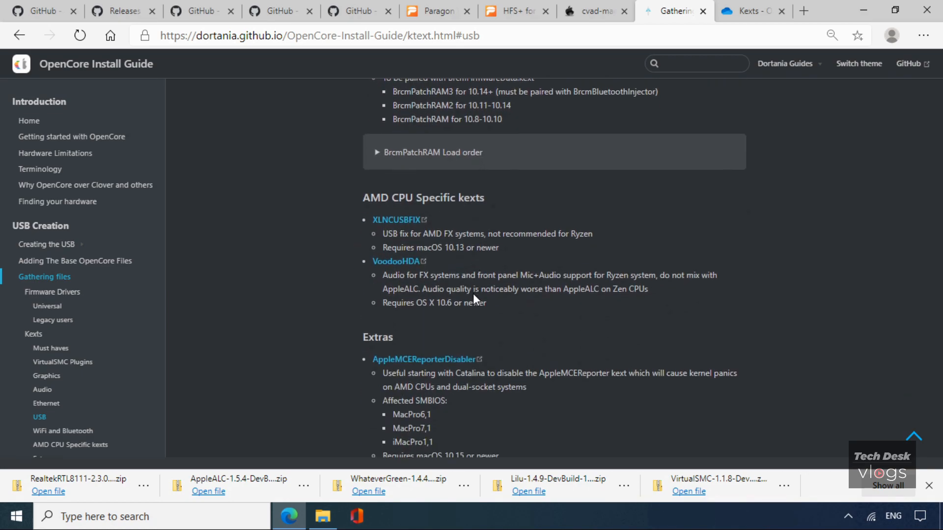
{"action": "scroll", "coordinate": [473, 294], "scroll_direction": "down", "scroll_amount": 1}
{"action": "scroll", "coordinate": [474, 294], "scroll_direction": "down", "scroll_amount": 1}
{"action": "scroll", "coordinate": [474, 295], "scroll_direction": "down", "scroll_amount": 1}
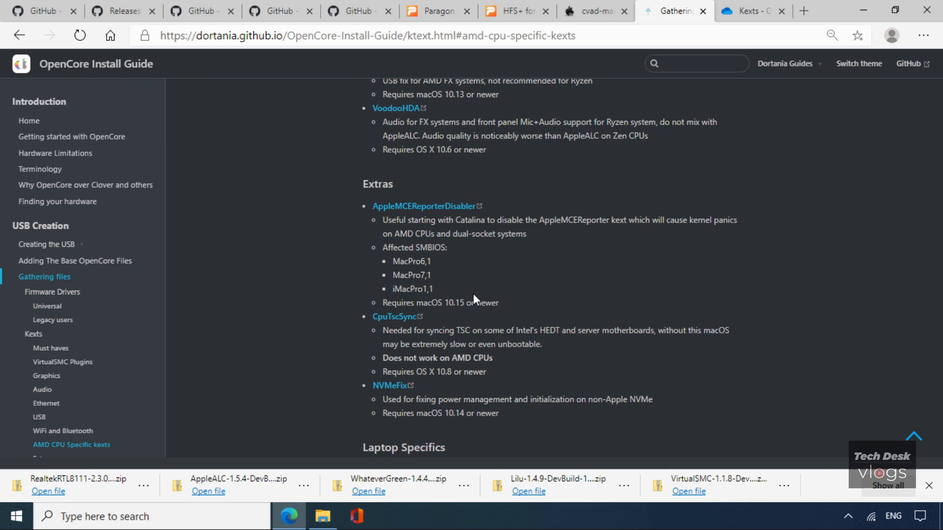
{"action": "scroll", "coordinate": [474, 297], "scroll_direction": "down", "scroll_amount": 1}
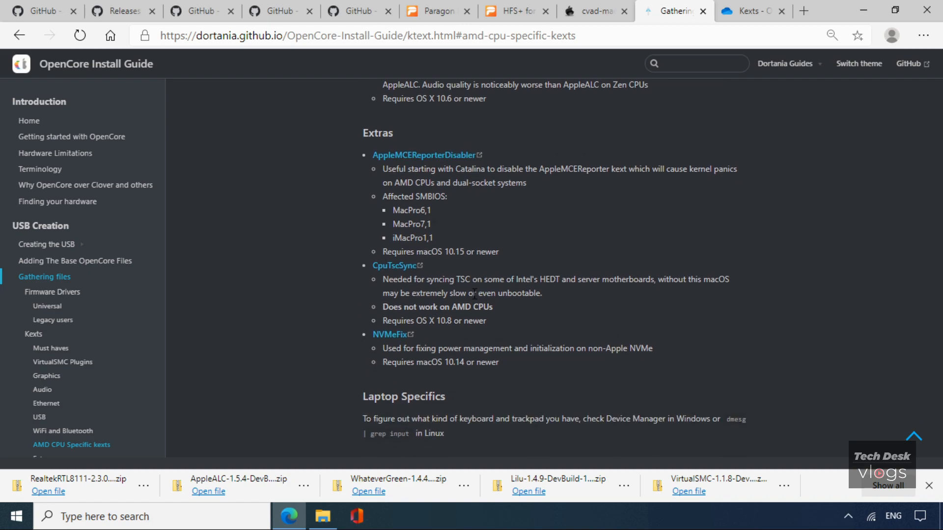
Read the Input drivers list under the guide's Laptop Specifics, comparing which keyboards and trackpads each Voodoo kext supports.
{"action": "scroll", "coordinate": [474, 294], "scroll_direction": "down", "scroll_amount": 4}
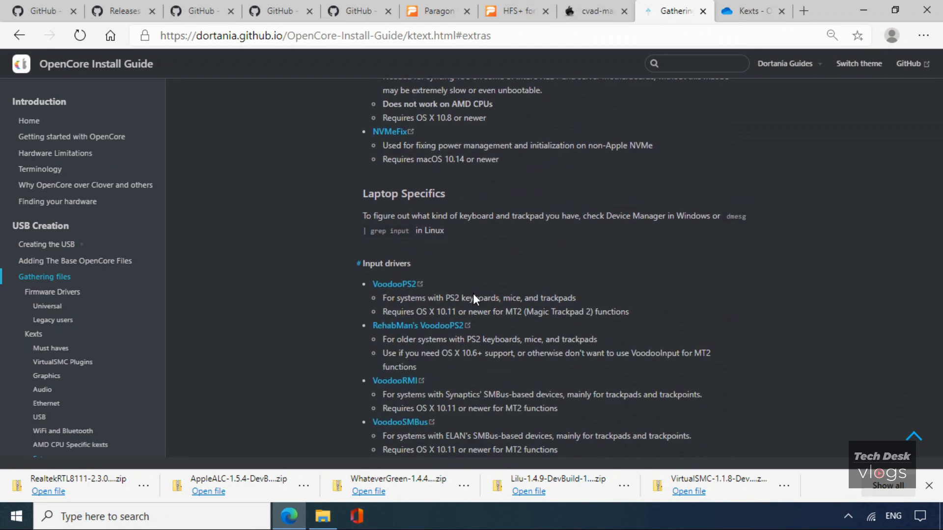
{"action": "scroll", "coordinate": [474, 298], "scroll_direction": "down", "scroll_amount": 1}
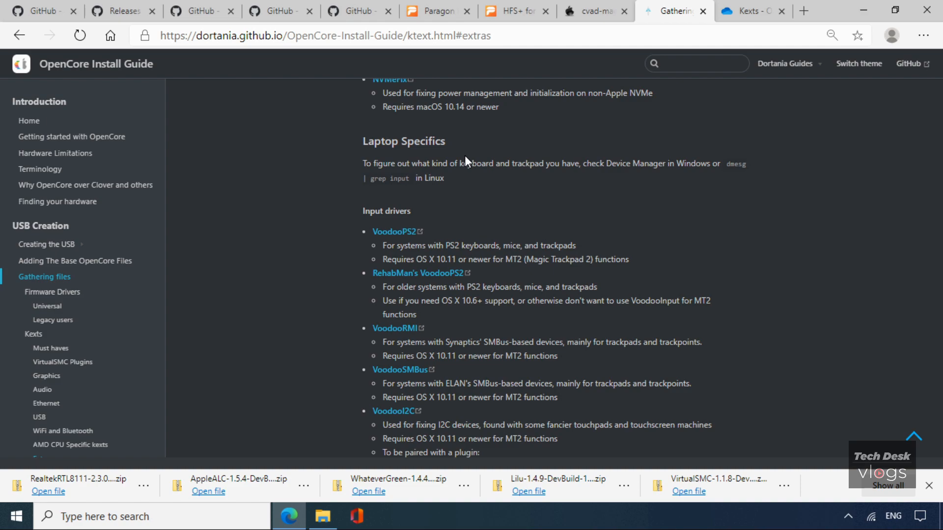
{"action": "left_click_drag", "start_coordinate": [448, 144], "coordinate": [368, 146]}
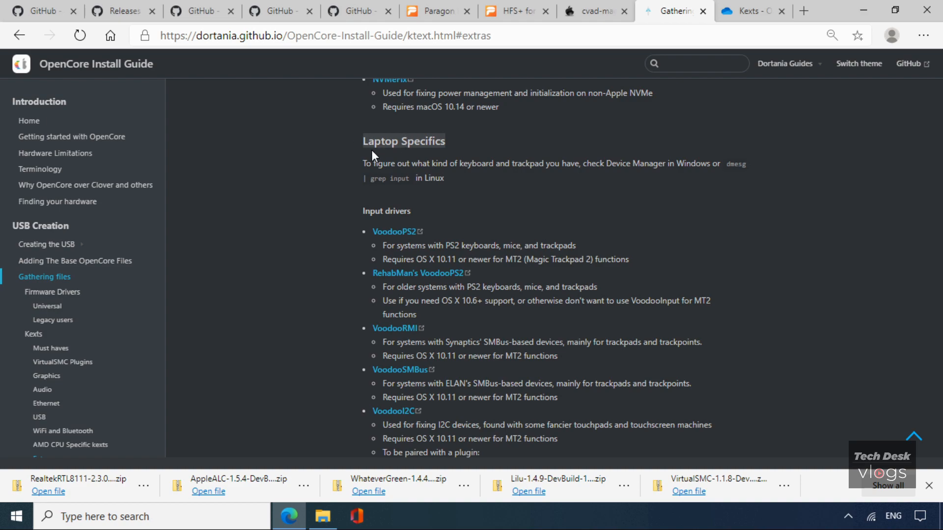
{"action": "left_click_drag", "start_coordinate": [410, 212], "coordinate": [366, 216]}
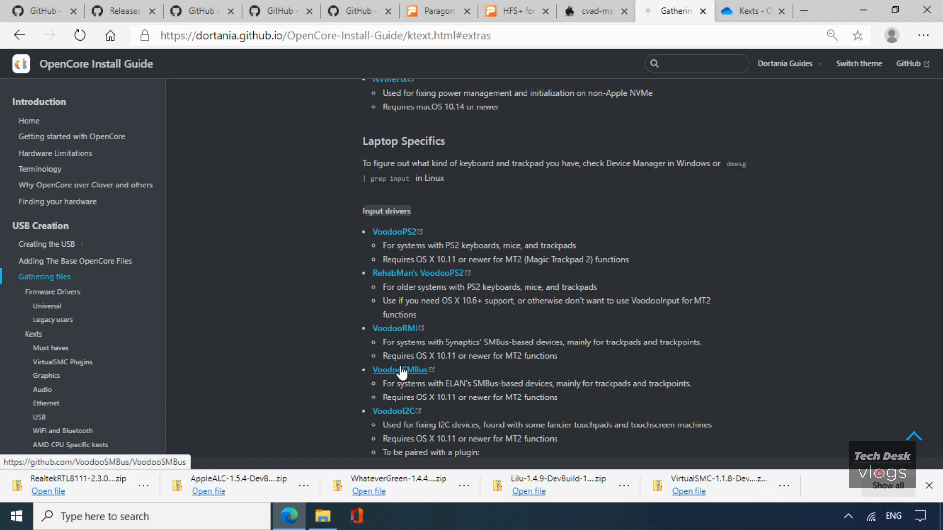
{"action": "scroll", "coordinate": [401, 368], "scroll_direction": "down", "scroll_amount": 2}
{"action": "scroll", "coordinate": [401, 366], "scroll_direction": "down", "scroll_amount": 2}
{"action": "scroll", "coordinate": [400, 368], "scroll_direction": "up", "scroll_amount": 4}
{"action": "scroll", "coordinate": [400, 369], "scroll_direction": "down", "scroll_amount": 1}
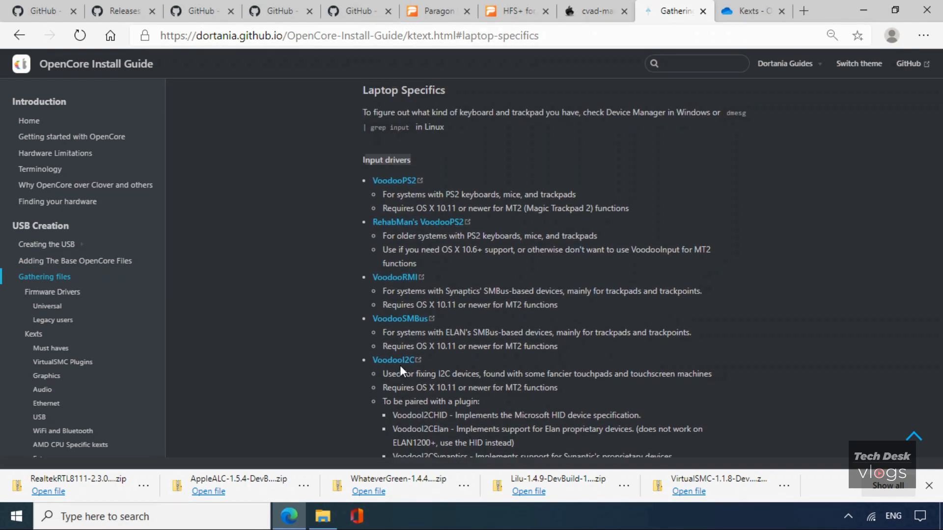
Open Windows Device Manager and identify the laptop's keyboard type under Keyboards.
{"action": "left_click", "coordinate": [231, 514]}
{"action": "type", "text": "dev"}
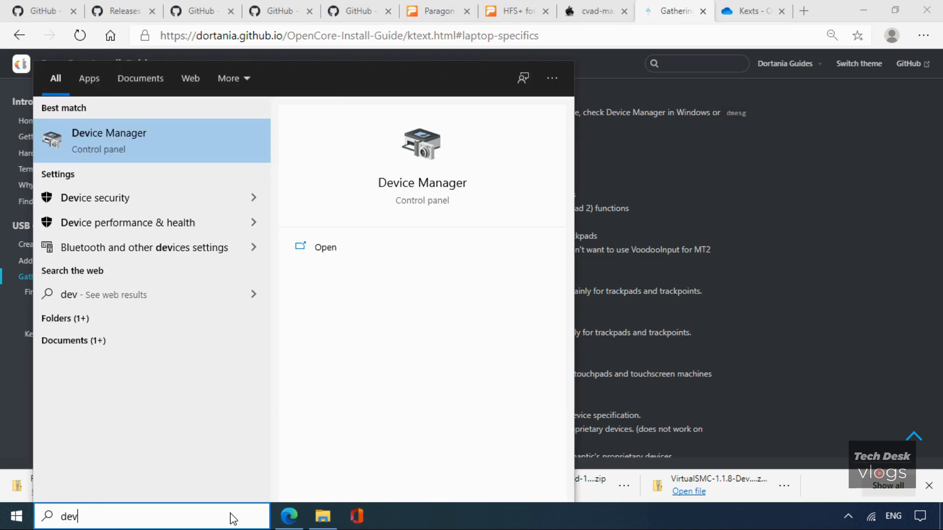
{"action": "left_click", "coordinate": [171, 140]}
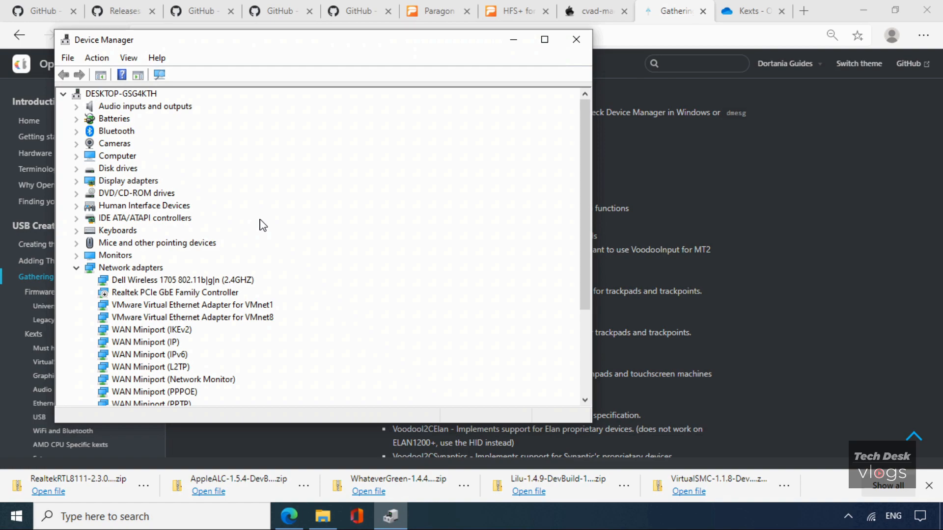
{"action": "left_click", "coordinate": [76, 230]}
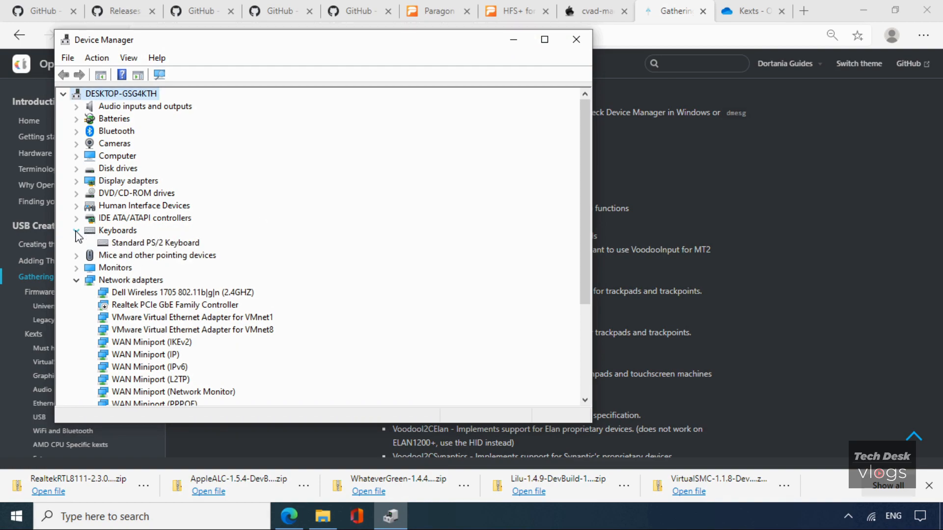
{"action": "left_click", "coordinate": [153, 243]}
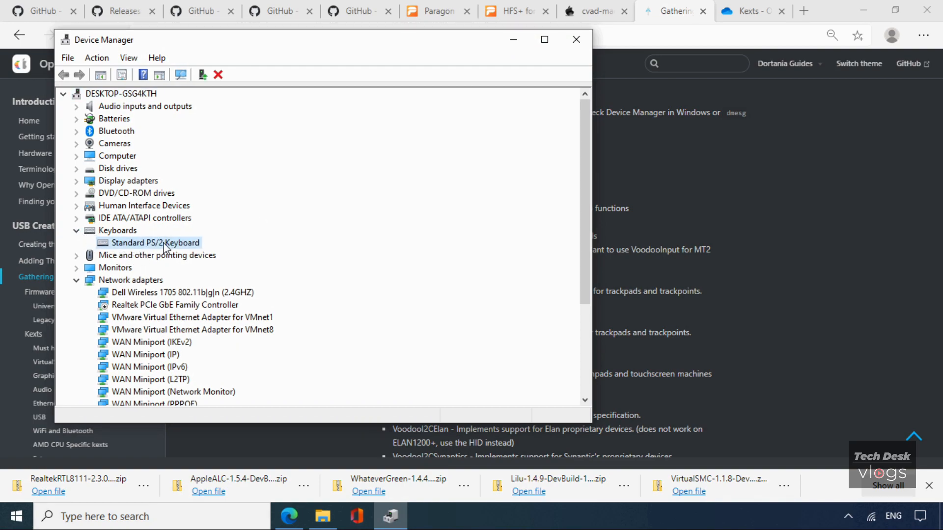
Check the Dell Touchpad's driver and port location in its properties, then close the properties and Device Manager.
{"action": "left_click", "coordinate": [76, 256]}
{"action": "left_click", "coordinate": [137, 256]}
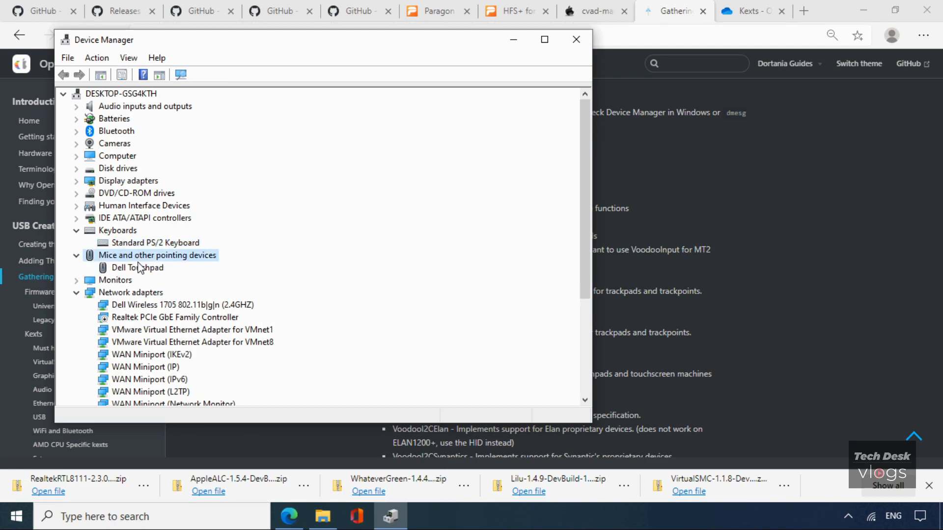
{"action": "left_click", "coordinate": [143, 269]}
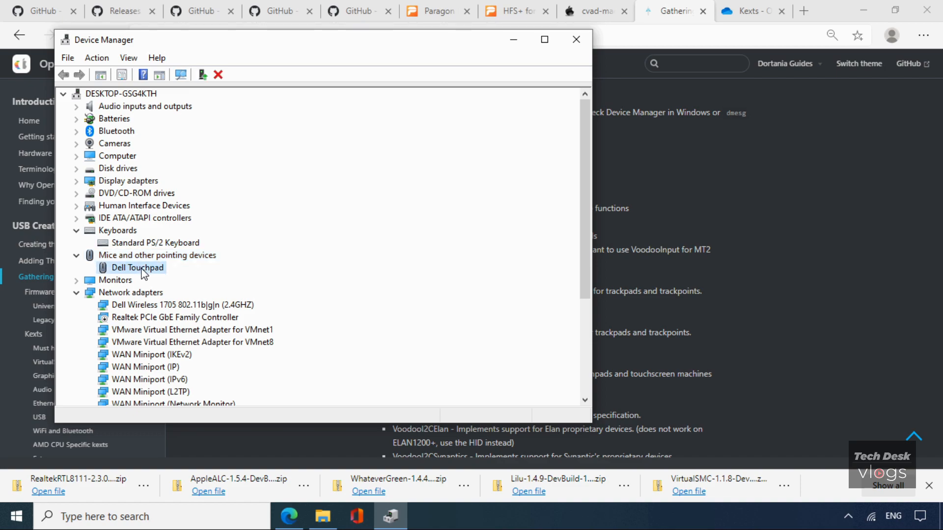
{"action": "right_click", "coordinate": [147, 274]}
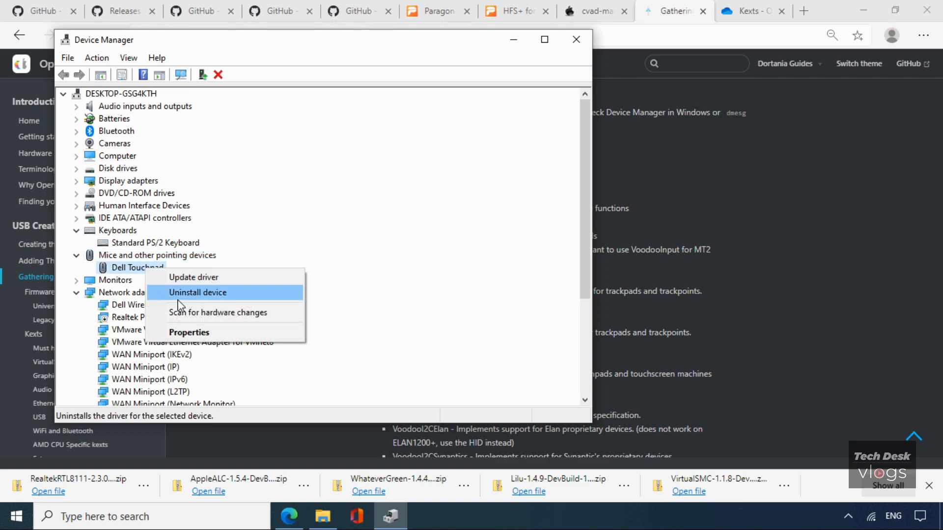
{"action": "left_click", "coordinate": [188, 334]}
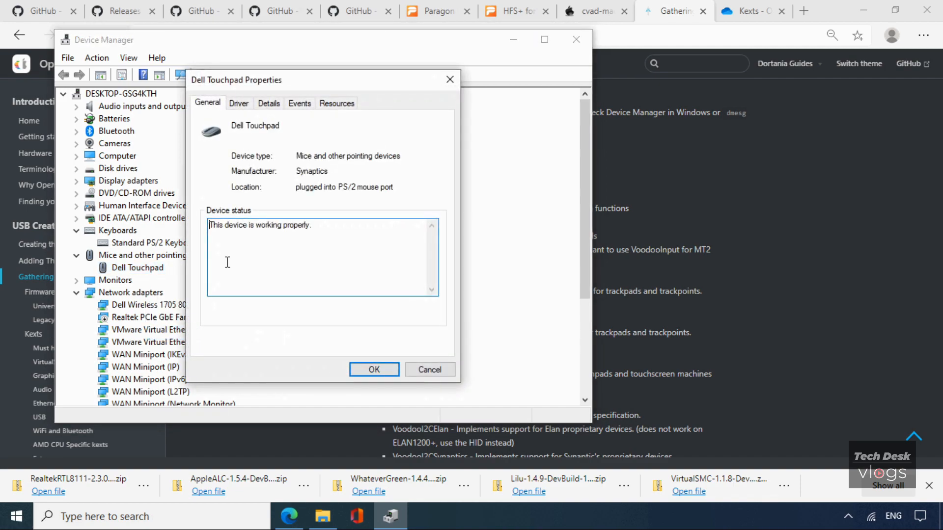
{"action": "left_click", "coordinate": [240, 104]}
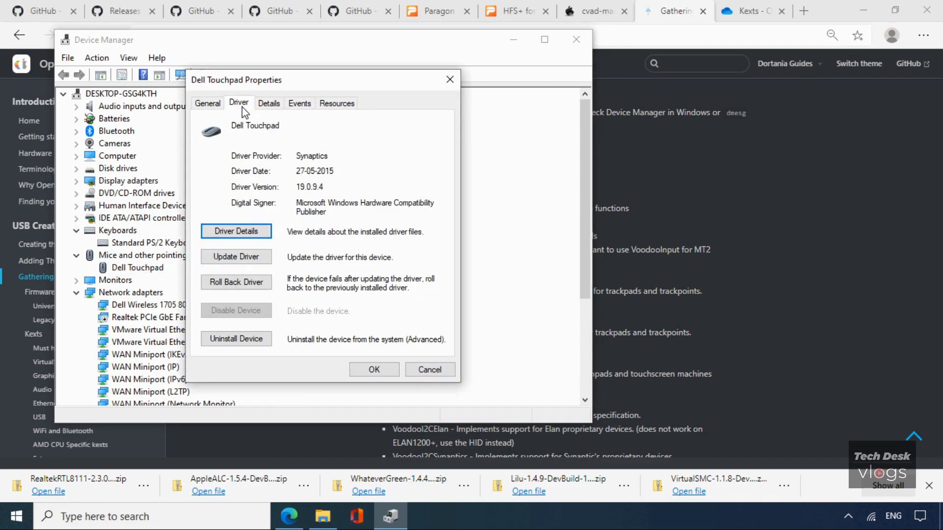
{"action": "left_click", "coordinate": [213, 106]}
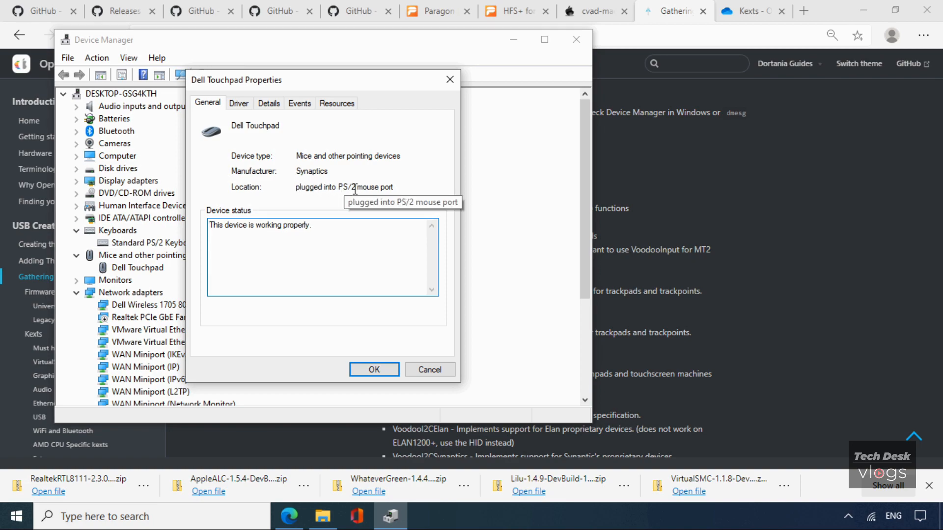
{"action": "left_click_drag", "start_coordinate": [394, 187], "coordinate": [299, 189]}
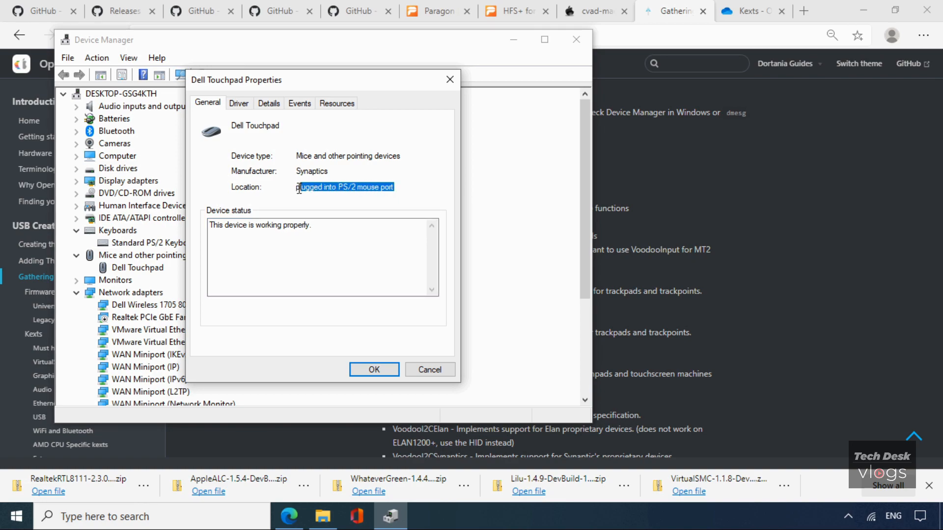
{"action": "left_click", "coordinate": [428, 369]}
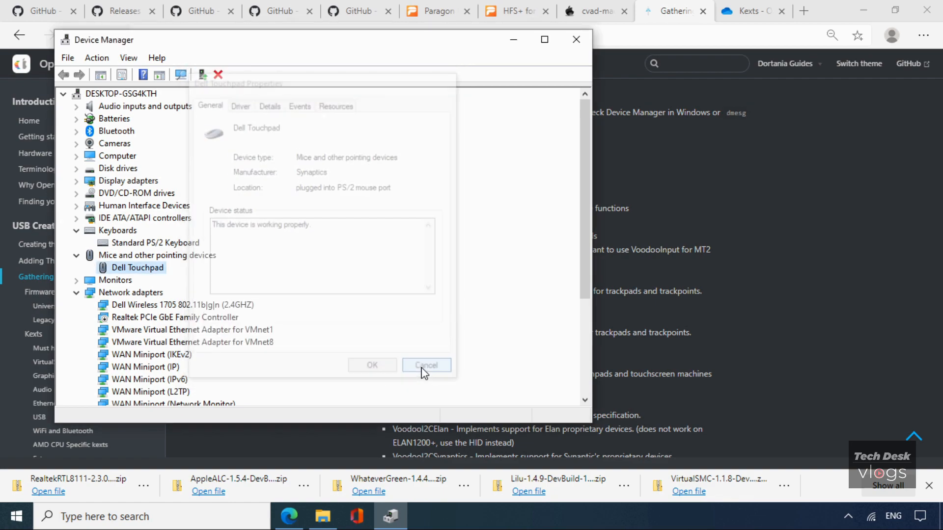
{"action": "left_click", "coordinate": [575, 39]}
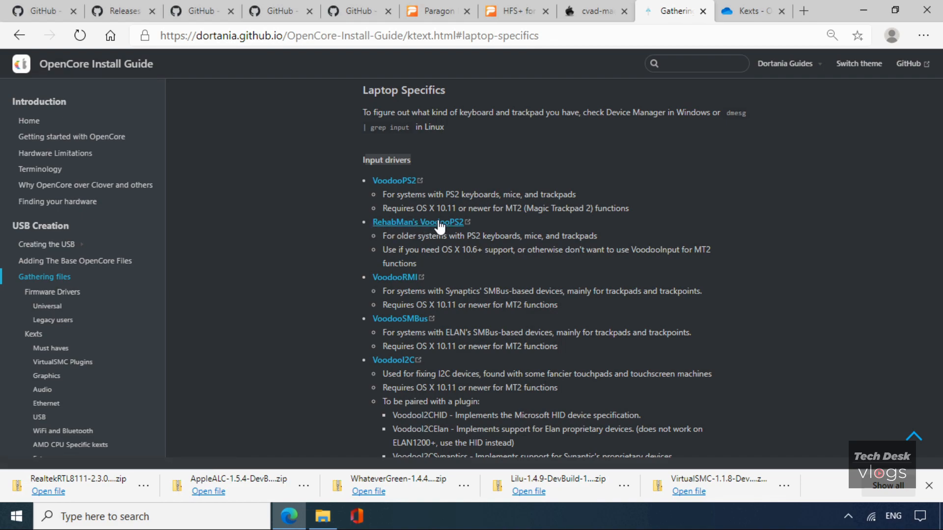
Download RehabMan's VoodooPS2 repository as a ZIP through the guide's link for older PS2 systems, and close its GitHub page.
{"action": "left_click_drag", "start_coordinate": [383, 238], "coordinate": [599, 240]}
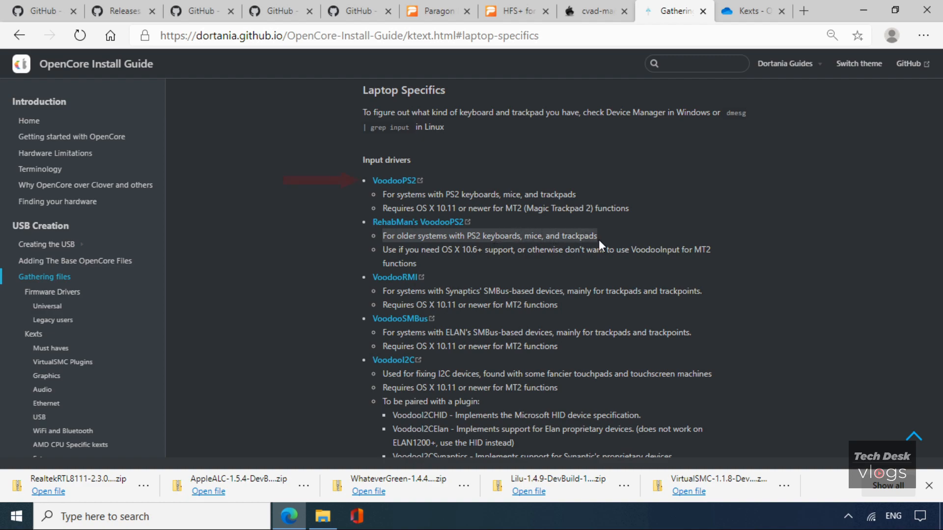
{"action": "left_click", "coordinate": [437, 226]}
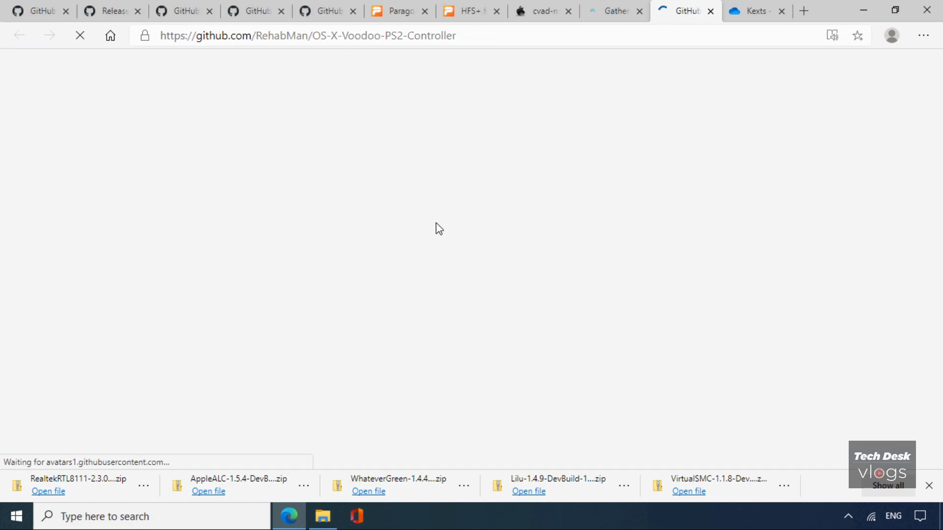
{"action": "scroll", "coordinate": [686, 280], "scroll_direction": "down", "scroll_amount": 4}
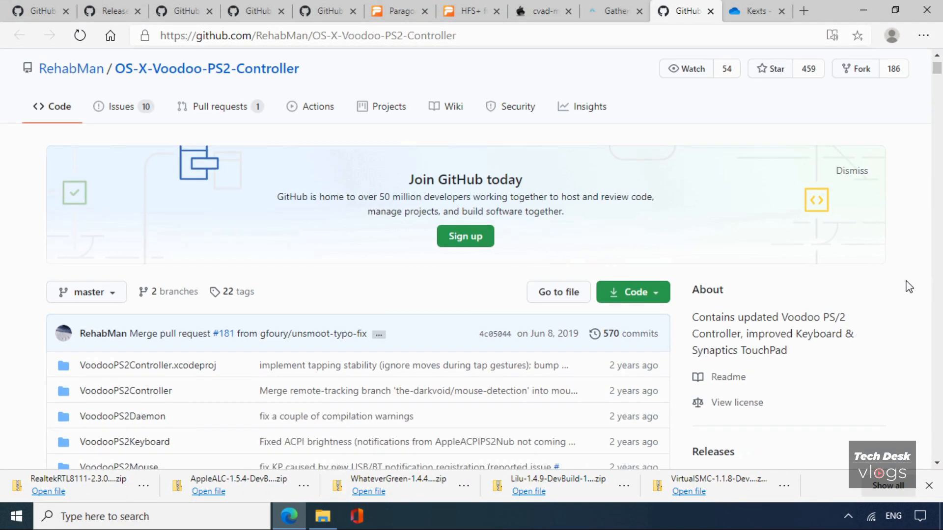
{"action": "left_click", "coordinate": [657, 137]}
{"action": "left_click", "coordinate": [545, 309]}
{"action": "left_click", "coordinate": [652, 140]}
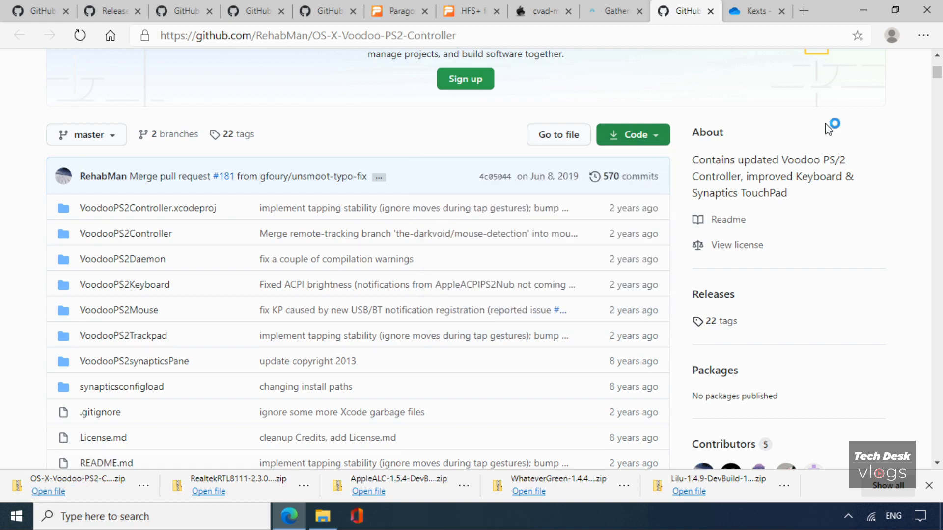
{"action": "left_click_drag", "start_coordinate": [936, 72], "coordinate": [937, 66]}
{"action": "left_click_drag", "start_coordinate": [322, 124], "coordinate": [42, 127]}
{"action": "left_click", "coordinate": [339, 115]}
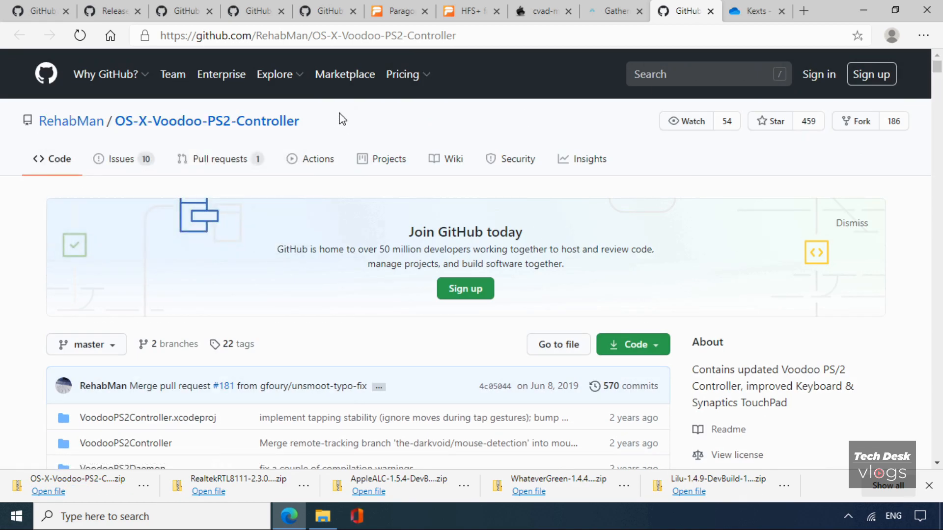
{"action": "left_click", "coordinate": [710, 13]}
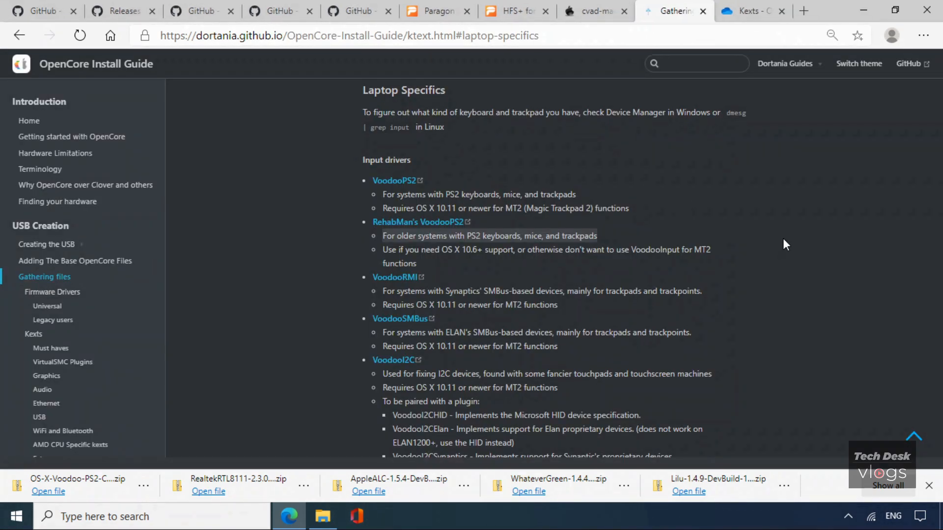
Read the guide's remaining laptop input drivers and Misc kexts down to the SSDTs section, then minimize the browser.
{"action": "scroll", "coordinate": [846, 280], "scroll_direction": "down", "scroll_amount": 5}
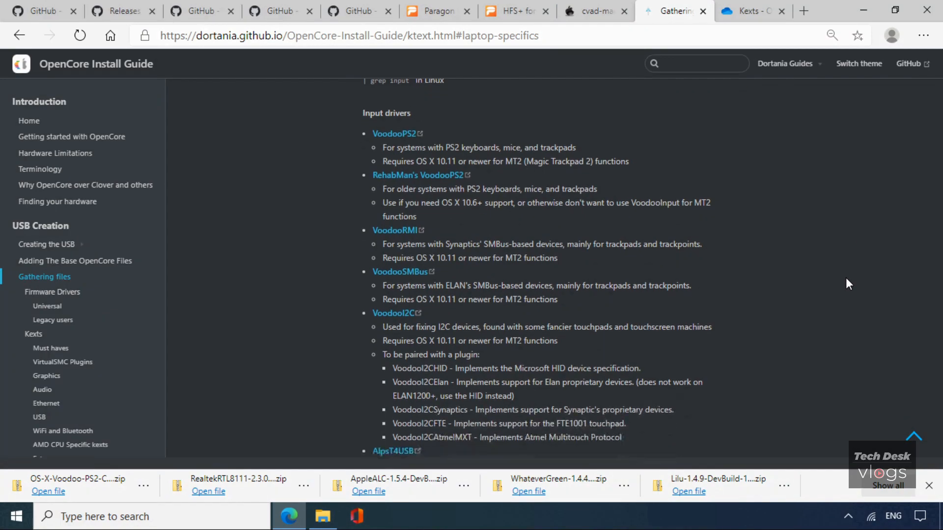
{"action": "scroll", "coordinate": [846, 278], "scroll_direction": "down", "scroll_amount": 3}
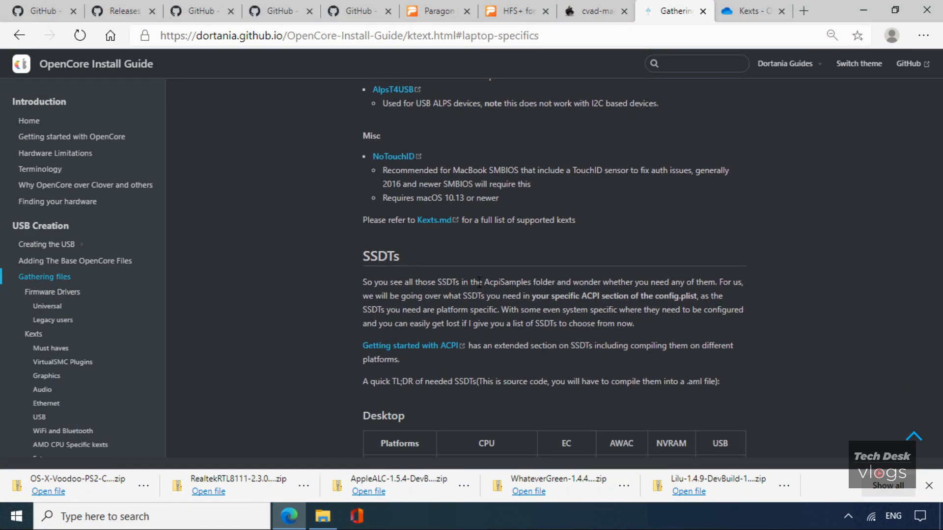
{"action": "left_click_drag", "start_coordinate": [402, 258], "coordinate": [376, 260]}
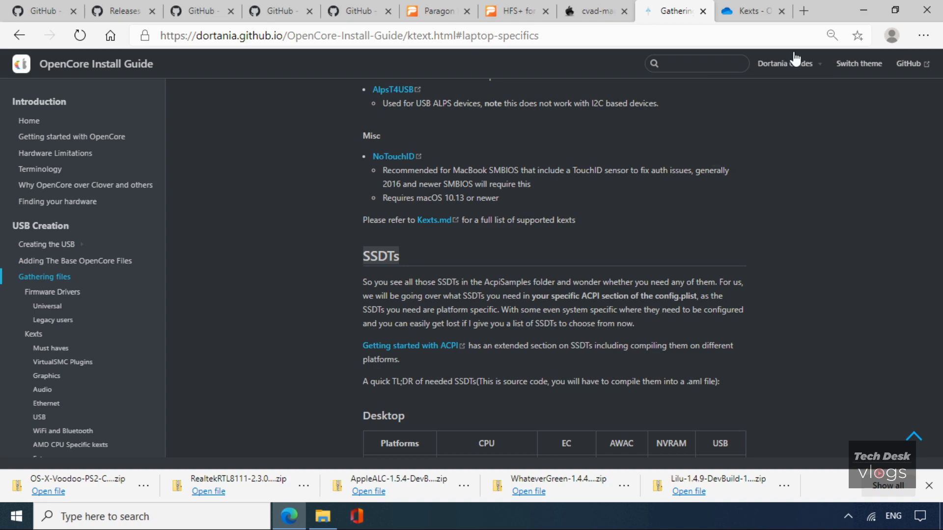
{"action": "left_click", "coordinate": [863, 7]}
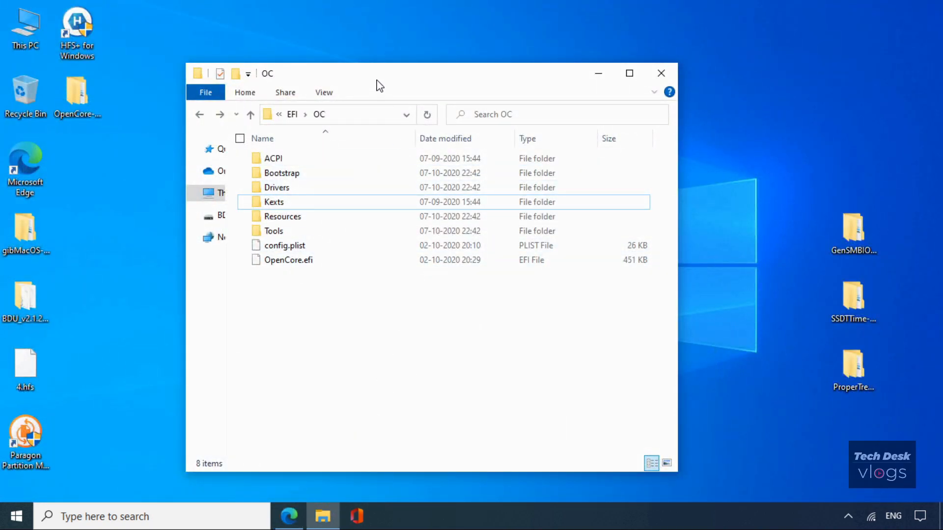
{"action": "left_click_drag", "start_coordinate": [376, 78], "coordinate": [295, 65]}
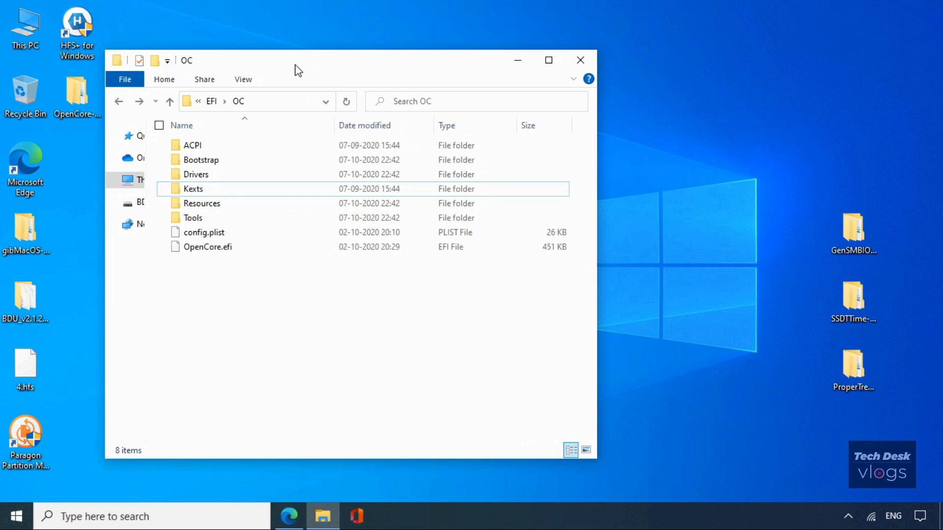
{"action": "key", "text": "super+Left"}
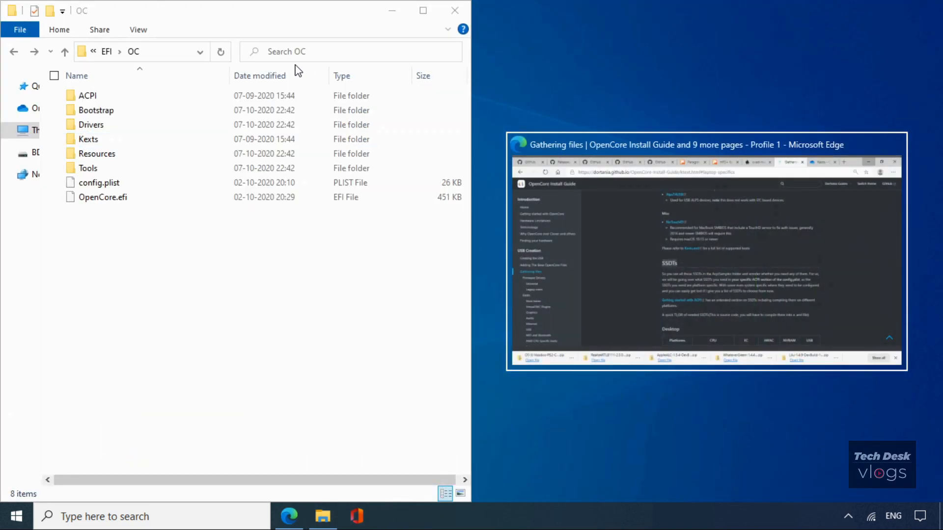
{"action": "left_click", "coordinate": [570, 199]}
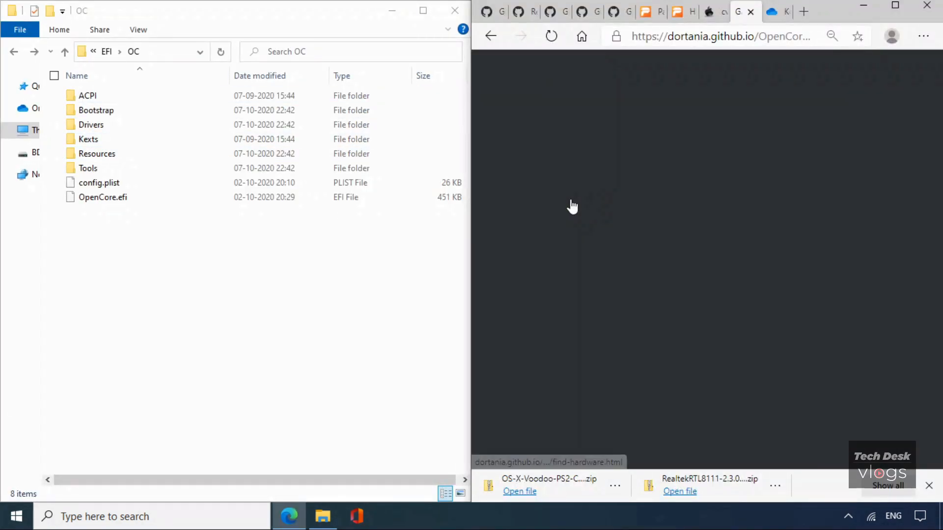
{"action": "left_click", "coordinate": [328, 519]}
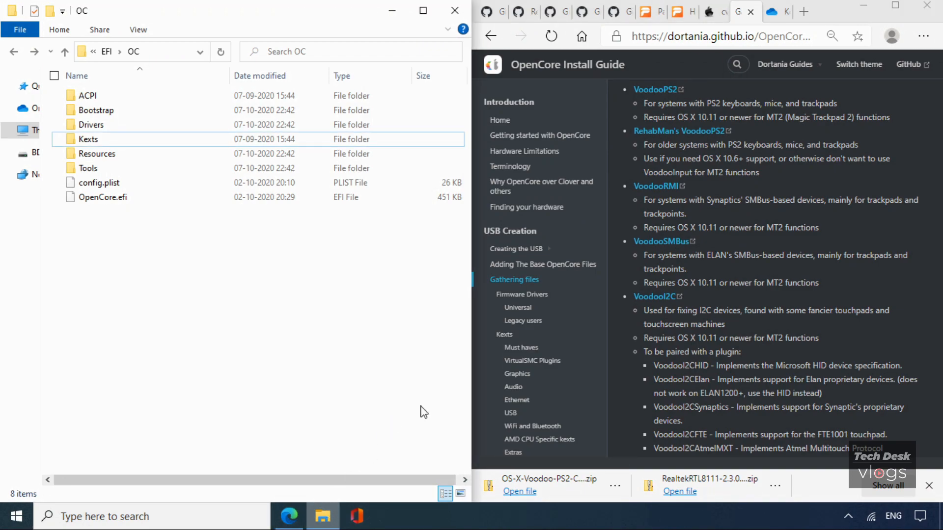
{"action": "left_click", "coordinate": [863, 11]}
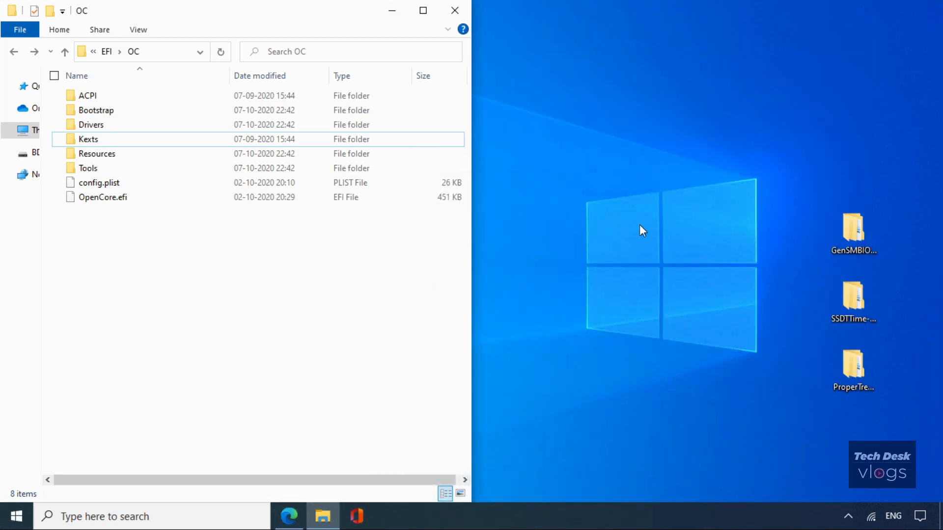
{"action": "left_click", "coordinate": [323, 517]}
{"action": "left_click", "coordinate": [323, 518]}
{"action": "key", "text": "super+Right"}
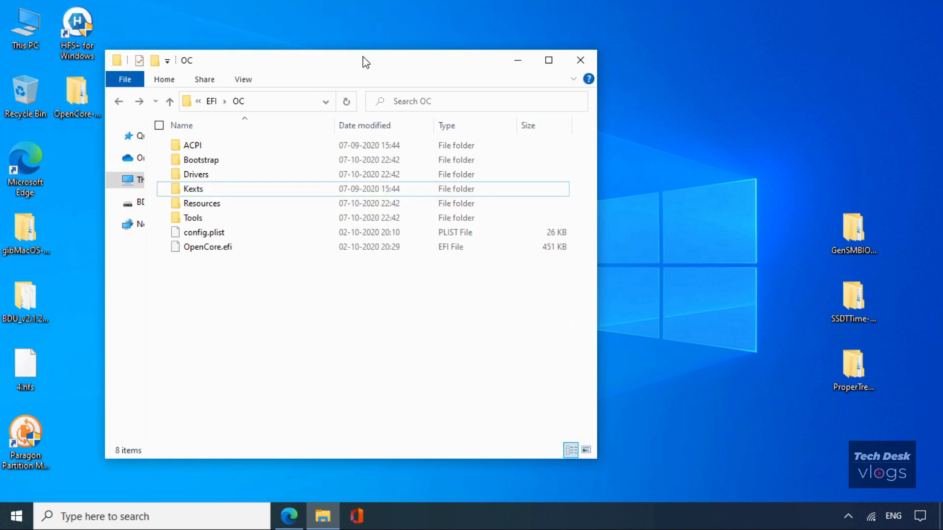
Arrange the EFI's OC folder window on one half of the screen and a new Downloads window on the other.
{"action": "left_click_drag", "start_coordinate": [363, 57], "coordinate": [629, 55]}
{"action": "key", "text": "super+Right"}
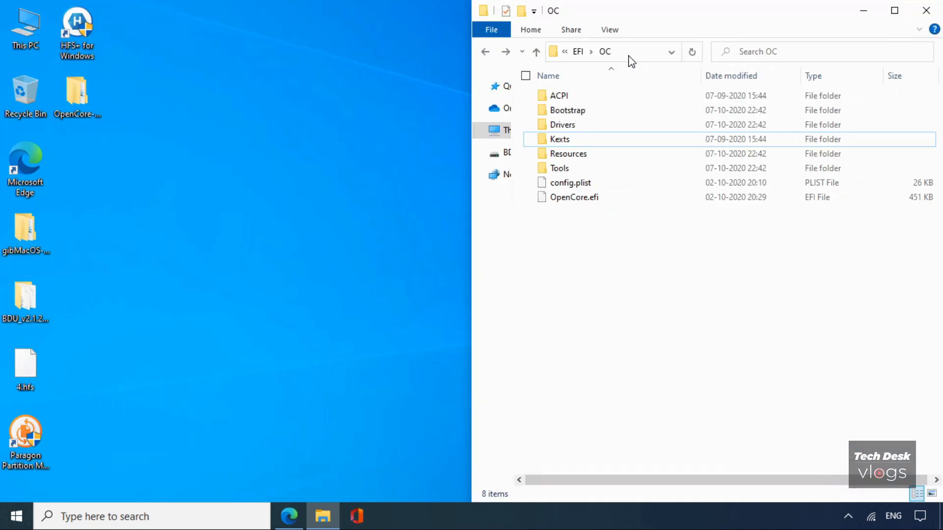
{"action": "key", "text": "Escape"}
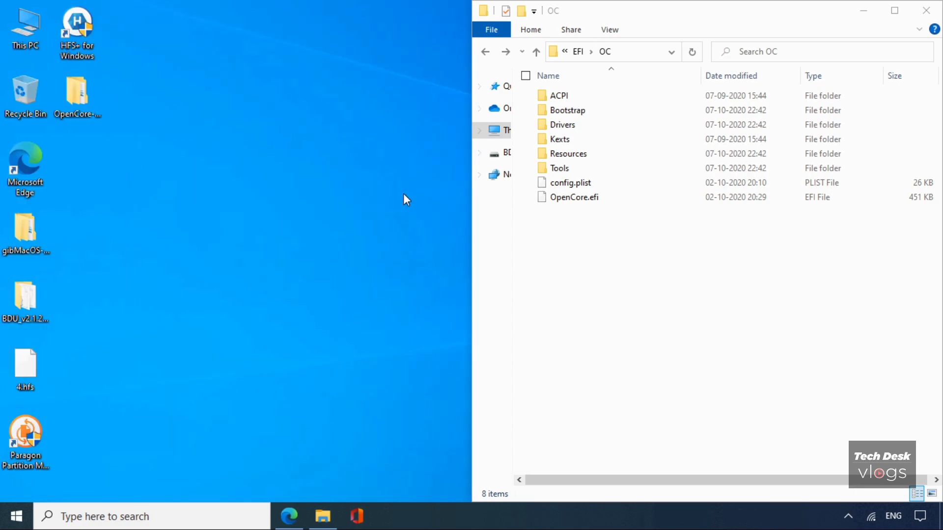
{"action": "double_click", "coordinate": [22, 38]}
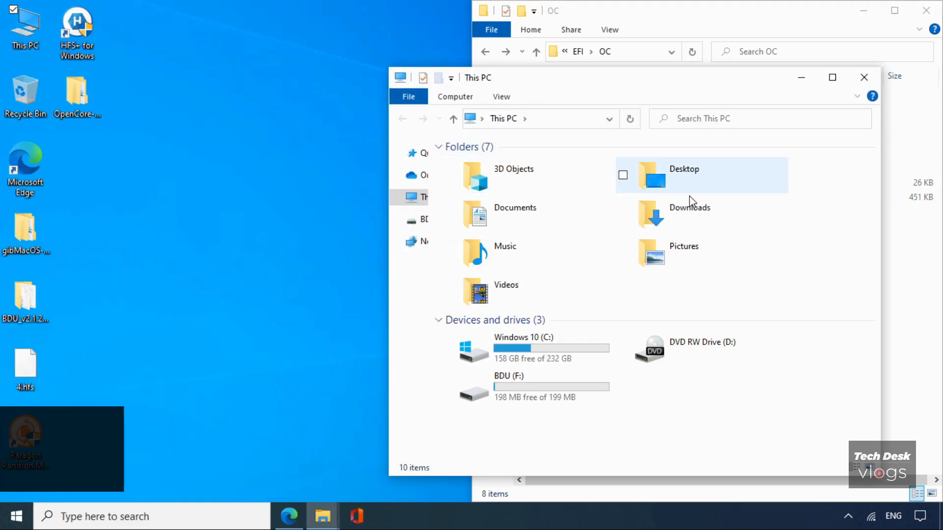
{"action": "double_click", "coordinate": [701, 212]}
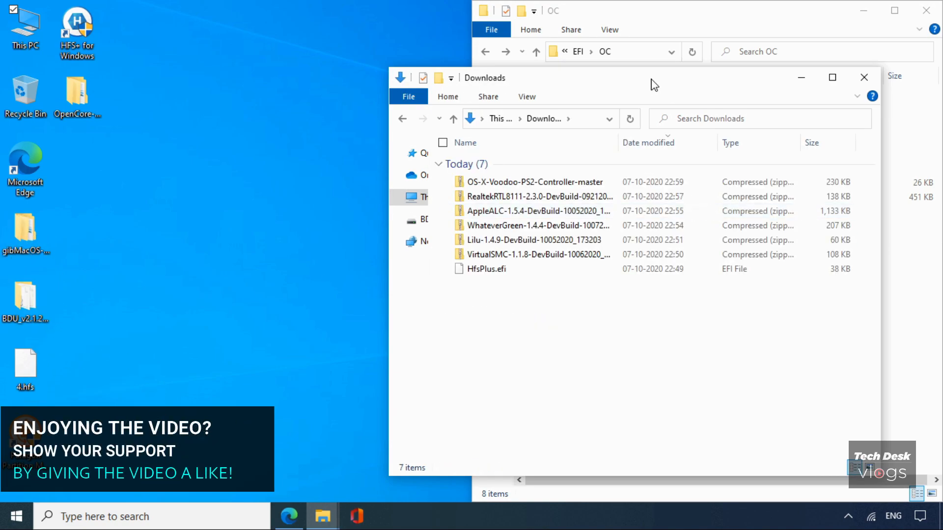
{"action": "key", "text": "super+Left"}
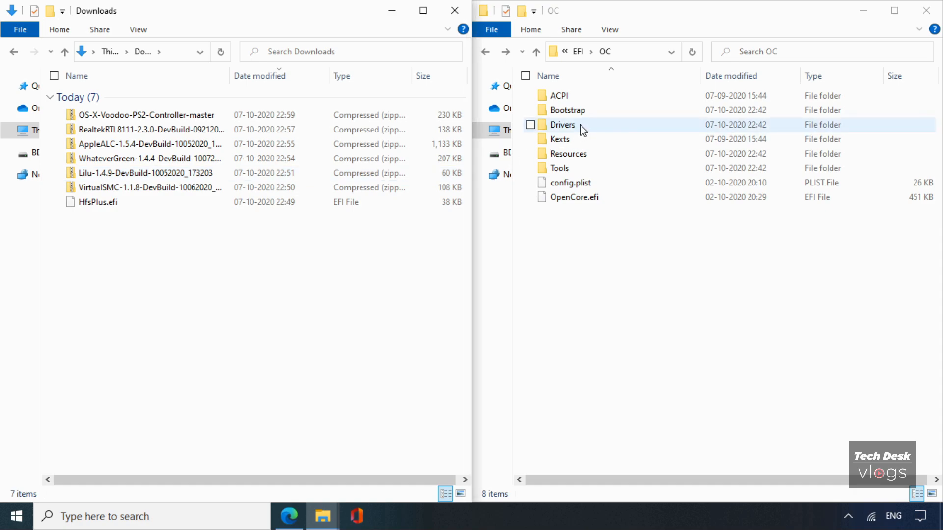
Move HfsPlus.efi from Downloads into the OC Drivers folder alongside OpenRuntime.efi.
{"action": "double_click", "coordinate": [562, 125]}
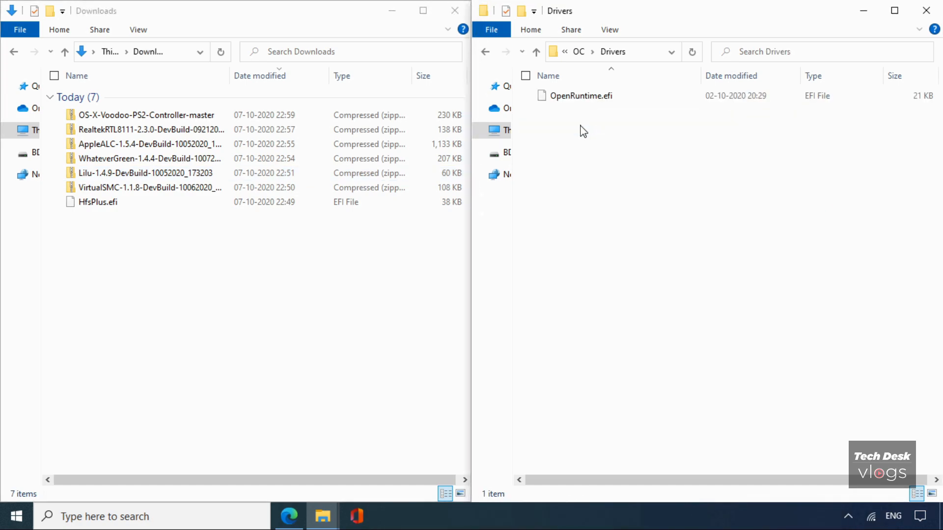
{"action": "left_click", "coordinate": [178, 212]}
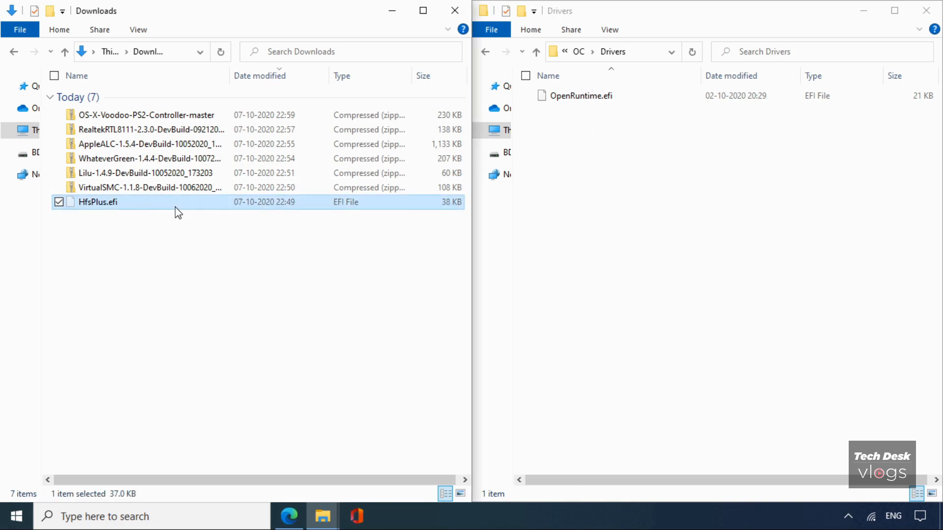
{"action": "right_click", "coordinate": [177, 212]}
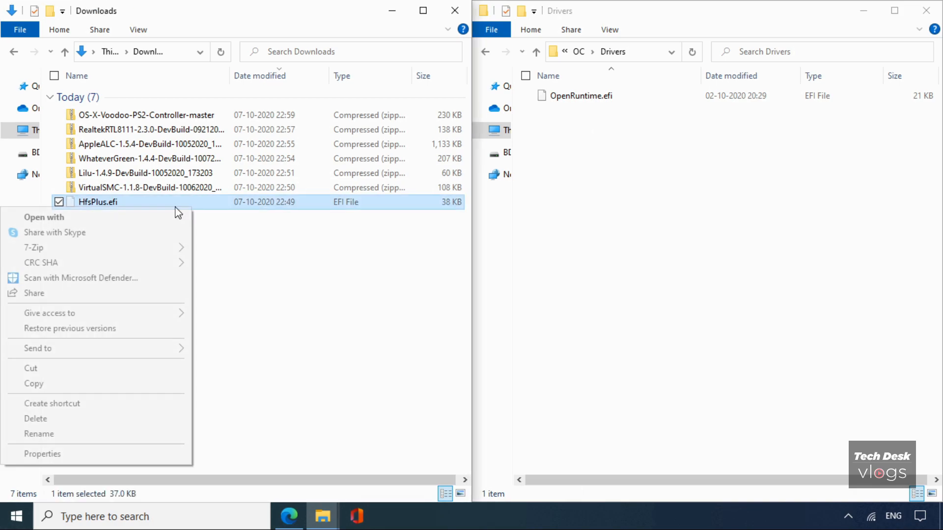
{"action": "left_click", "coordinate": [107, 372]}
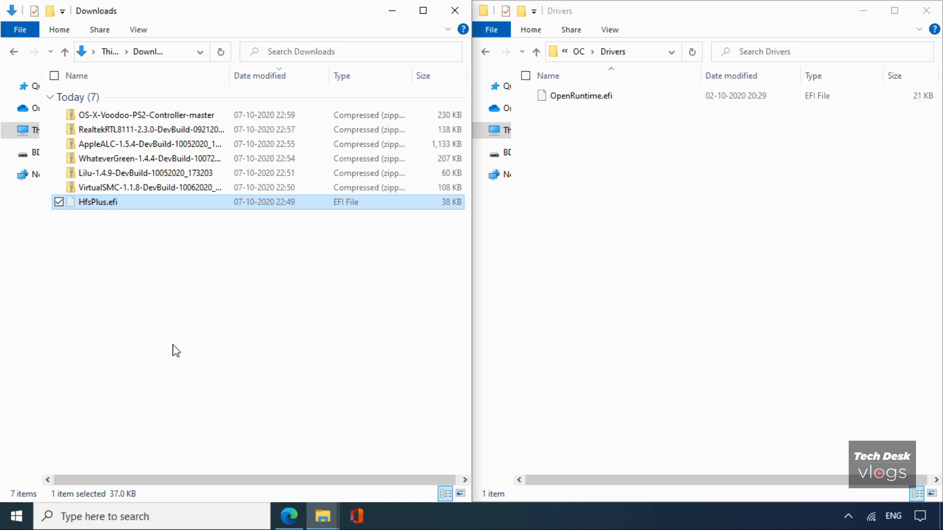
{"action": "left_click", "coordinate": [608, 225]}
{"action": "right_click", "coordinate": [609, 225]}
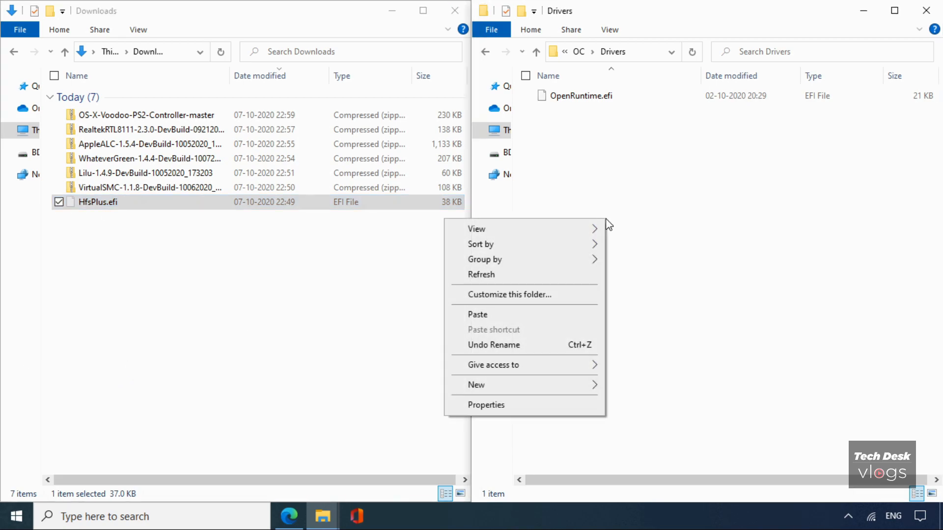
{"action": "left_click", "coordinate": [554, 314]}
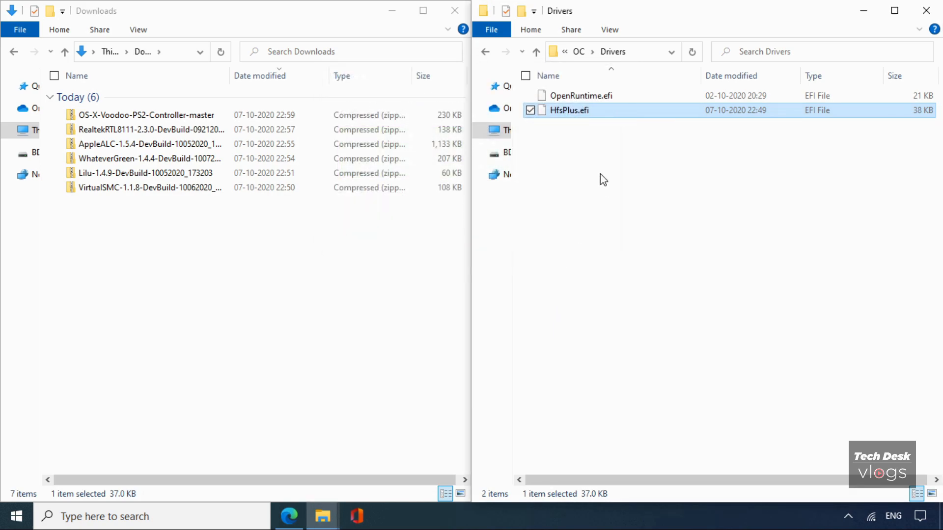
{"action": "left_click", "coordinate": [592, 98]}
{"action": "left_click", "coordinate": [587, 107]}
{"action": "left_click", "coordinate": [585, 97]}
{"action": "left_click", "coordinate": [586, 106]}
{"action": "left_click", "coordinate": [589, 137]}
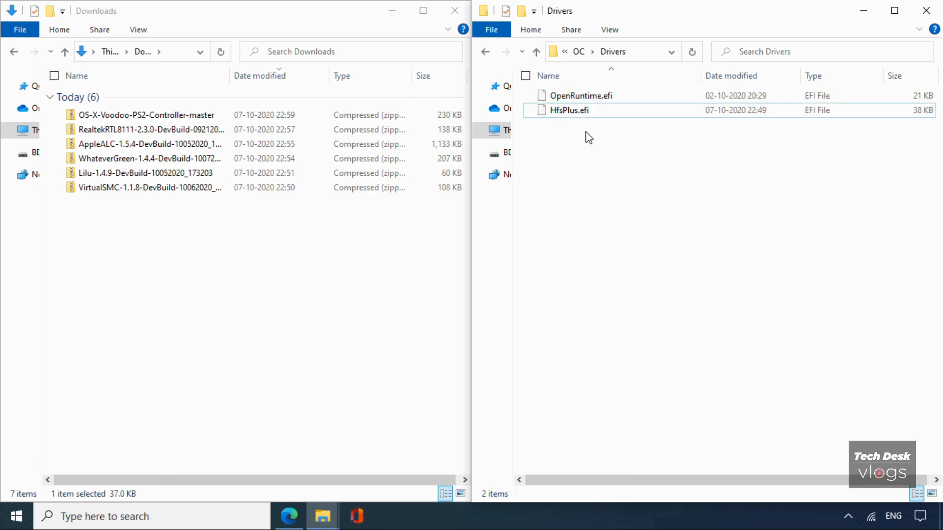
Move the VirtualSMC-1.1.8 archive from Downloads into the OC folder's Kexts folder.
{"action": "left_click", "coordinate": [536, 52]}
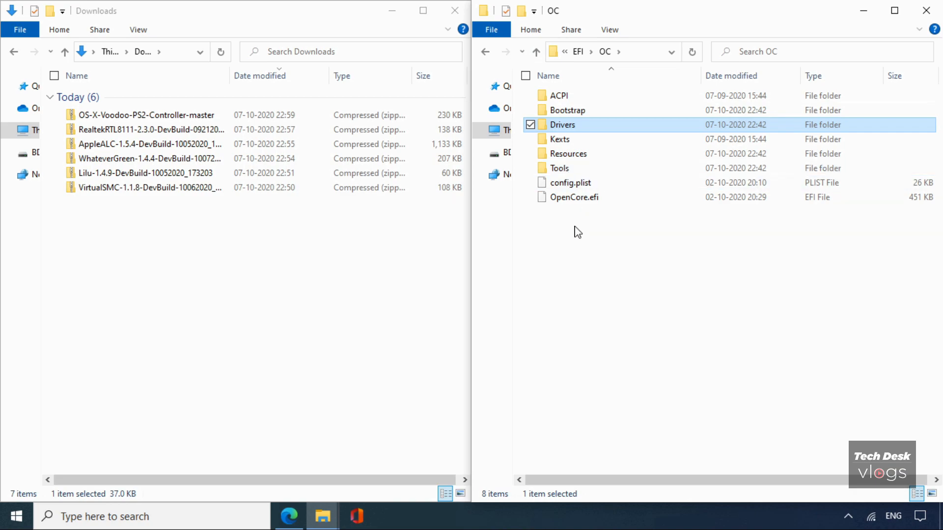
{"action": "left_click", "coordinate": [587, 265]}
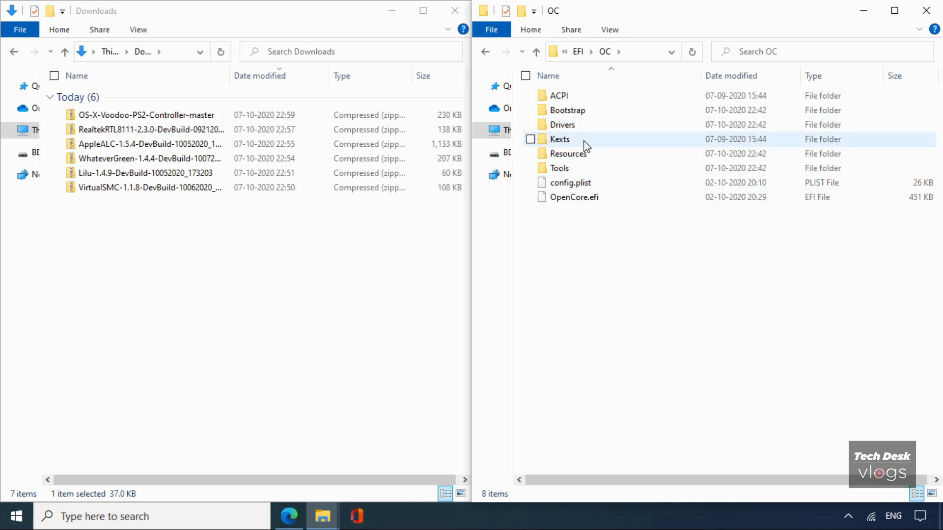
{"action": "double_click", "coordinate": [560, 139]}
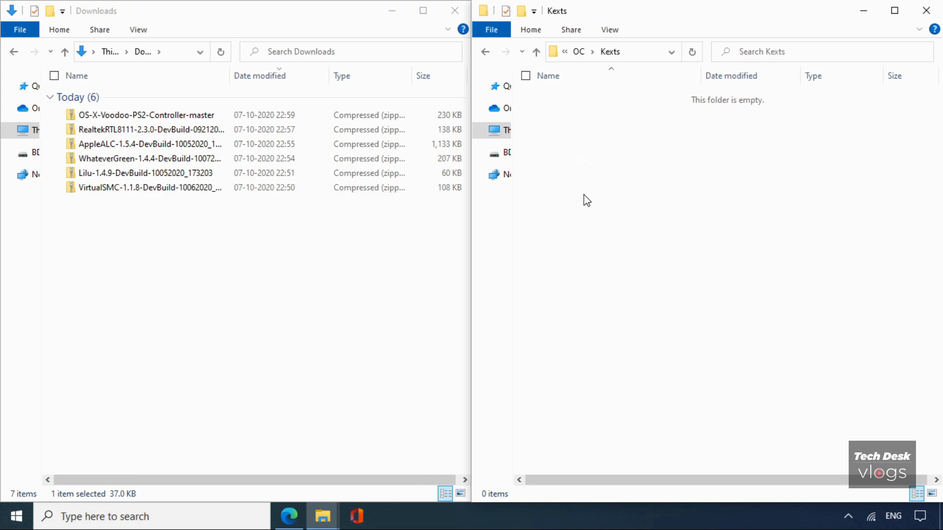
{"action": "left_click", "coordinate": [203, 192]}
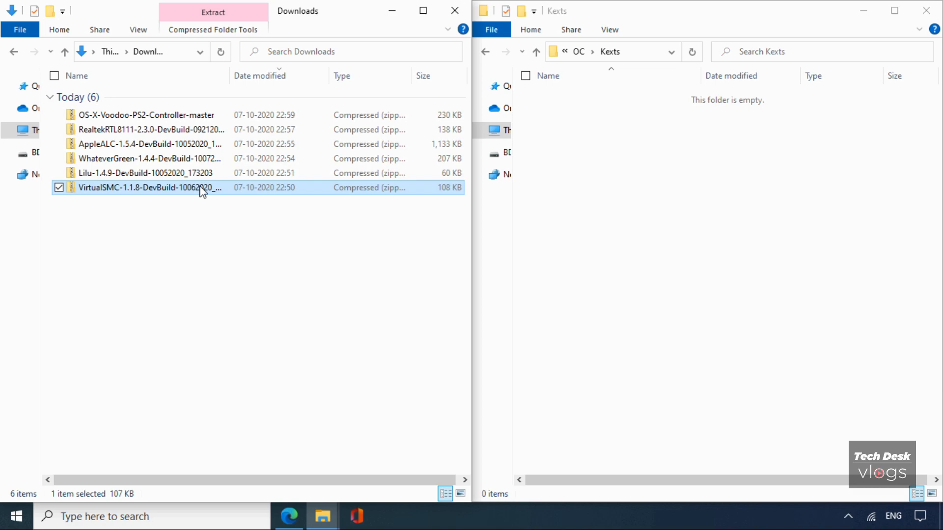
{"action": "right_click", "coordinate": [202, 190]}
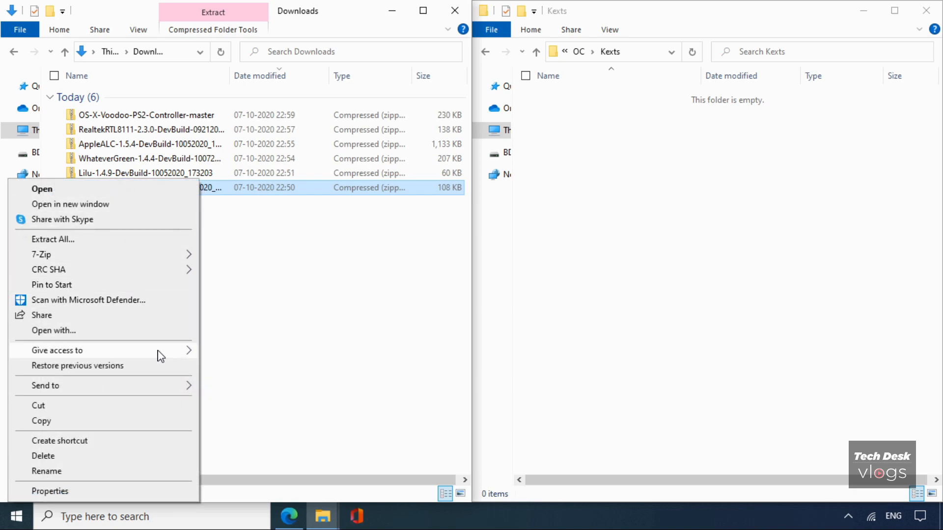
{"action": "left_click", "coordinate": [155, 406]}
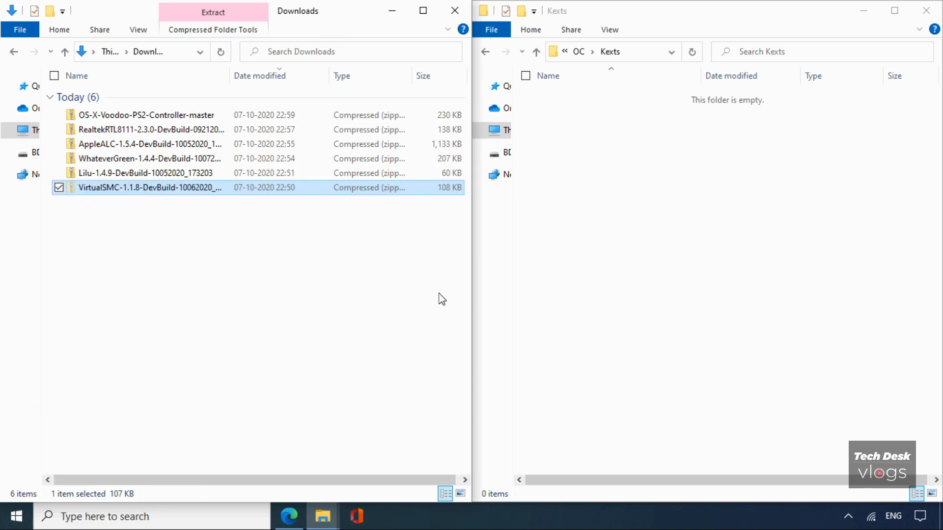
{"action": "left_click", "coordinate": [598, 229]}
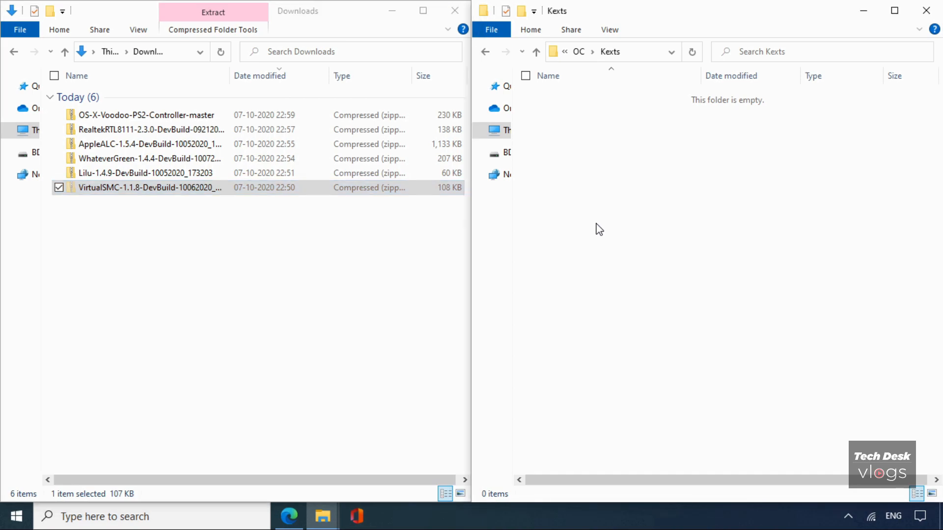
{"action": "right_click", "coordinate": [598, 229]}
{"action": "left_click", "coordinate": [549, 317]}
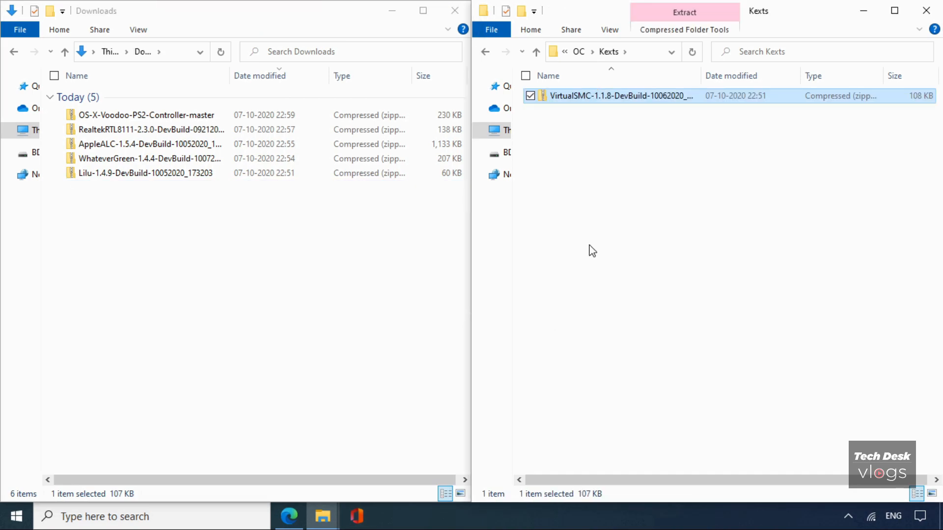
Extract the VirtualSMC archive directly into the Kexts folder with 7-Zip and delete the archive.
{"action": "right_click", "coordinate": [638, 102]}
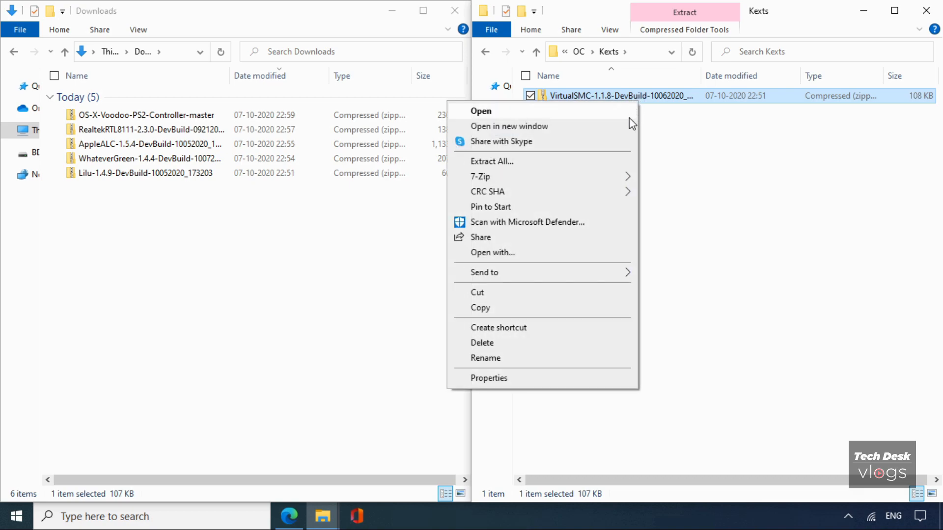
{"action": "mouse_move", "coordinate": [617, 178]}
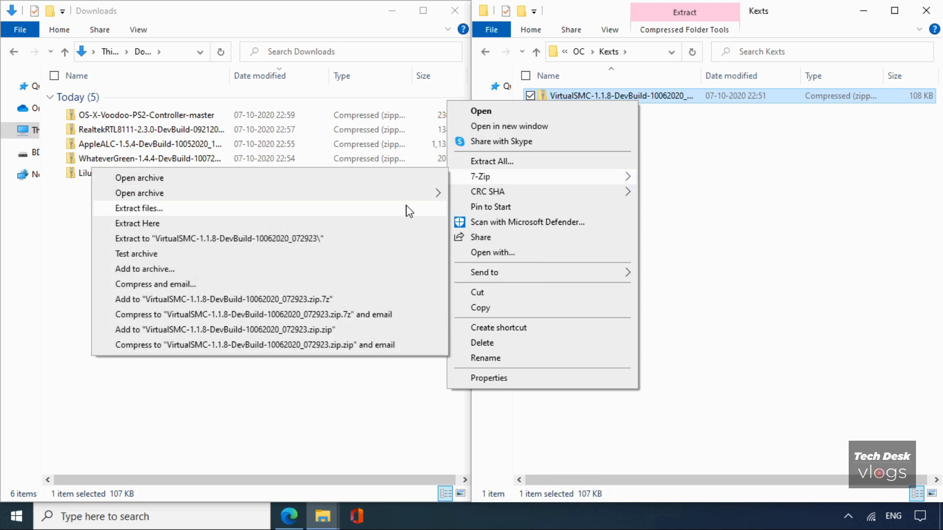
{"action": "left_click", "coordinate": [406, 224]}
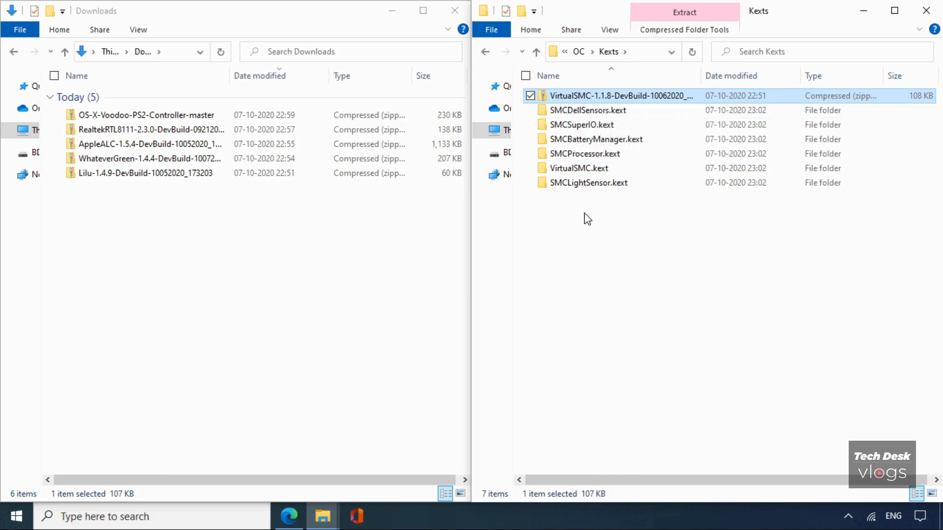
{"action": "key", "text": "Delete"}
{"action": "key", "text": "Return"}
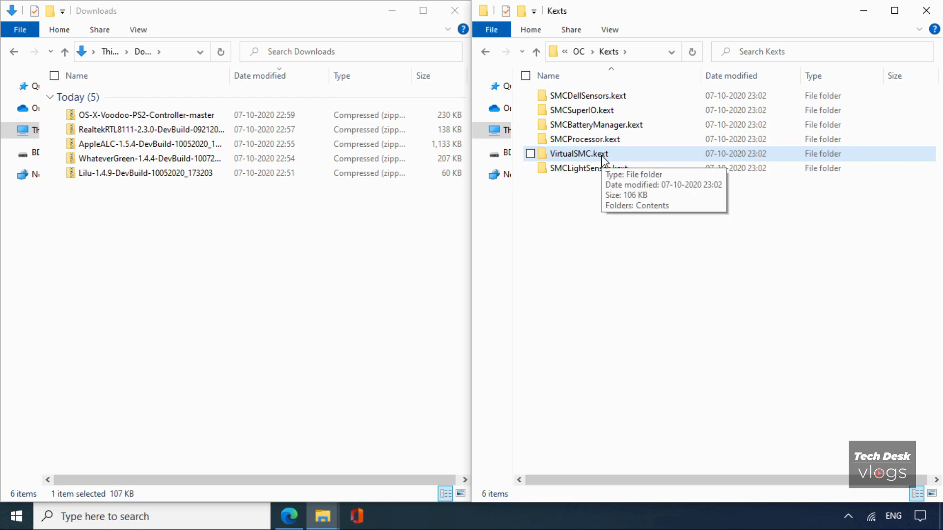
Go through the extracted VirtualSMC kexts and permanently delete SMCLightSensor.kext from the Kexts folder.
{"action": "left_click", "coordinate": [596, 96]}
{"action": "left_click", "coordinate": [600, 111]}
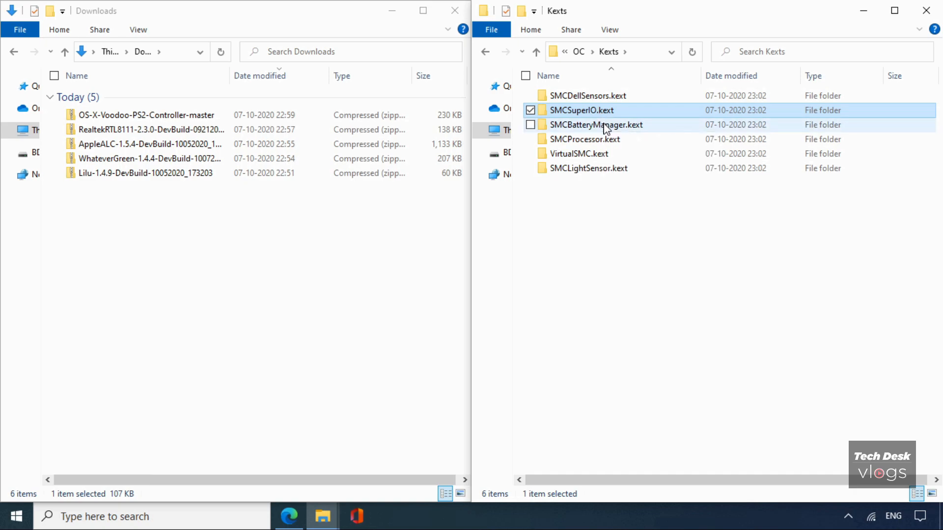
{"action": "left_click", "coordinate": [606, 126]}
{"action": "left_click", "coordinate": [606, 140]}
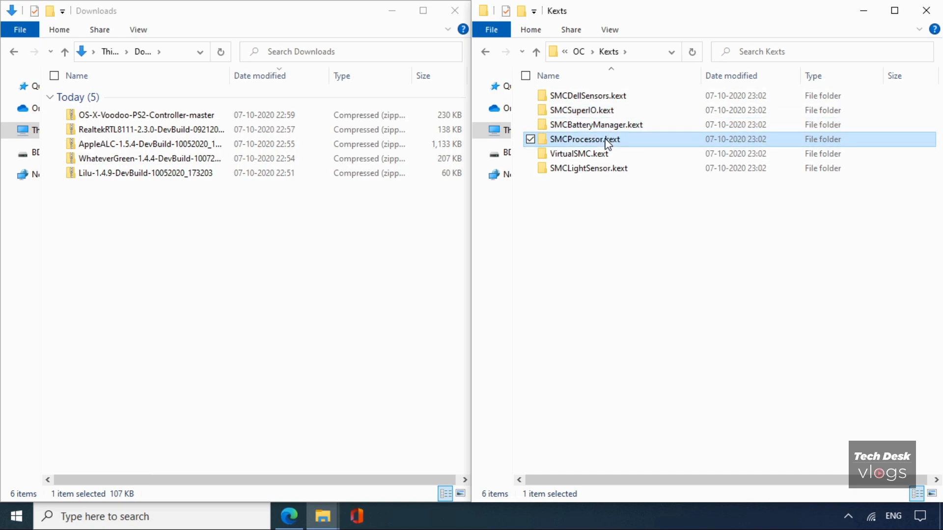
{"action": "left_click", "coordinate": [611, 172]}
{"action": "left_click", "coordinate": [617, 201]}
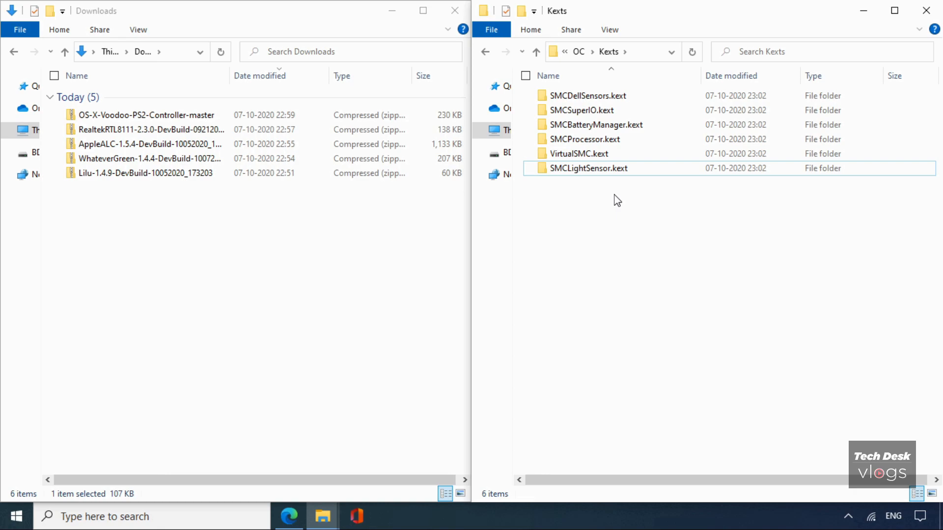
{"action": "left_click", "coordinate": [611, 175]}
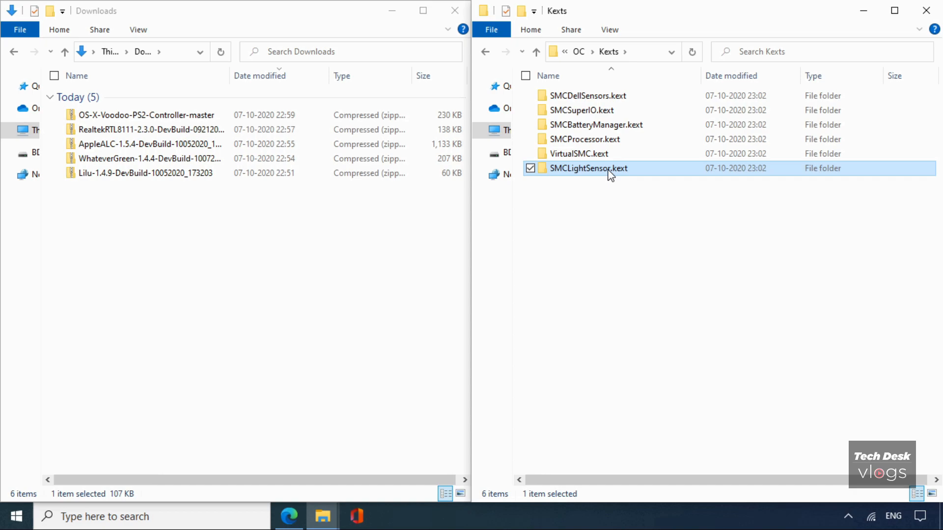
{"action": "key", "text": "shift+Delete"}
{"action": "key", "text": "Return"}
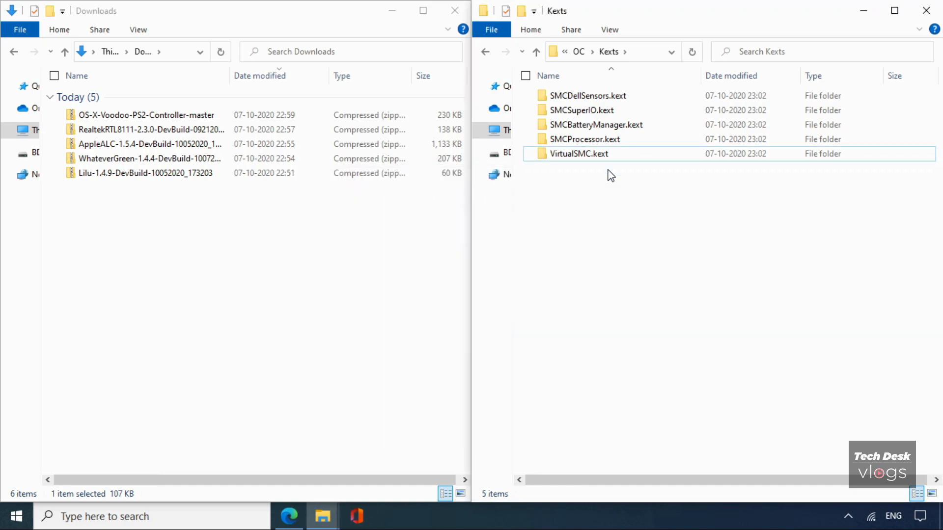
{"action": "left_click", "coordinate": [607, 101]}
{"action": "left_click", "coordinate": [610, 111]}
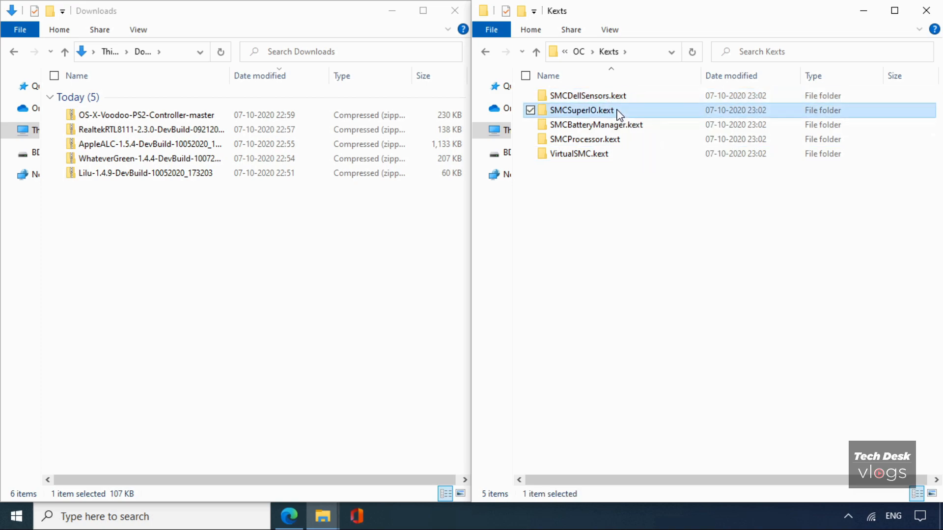
{"action": "left_click", "coordinate": [621, 126]}
{"action": "left_click", "coordinate": [621, 140]}
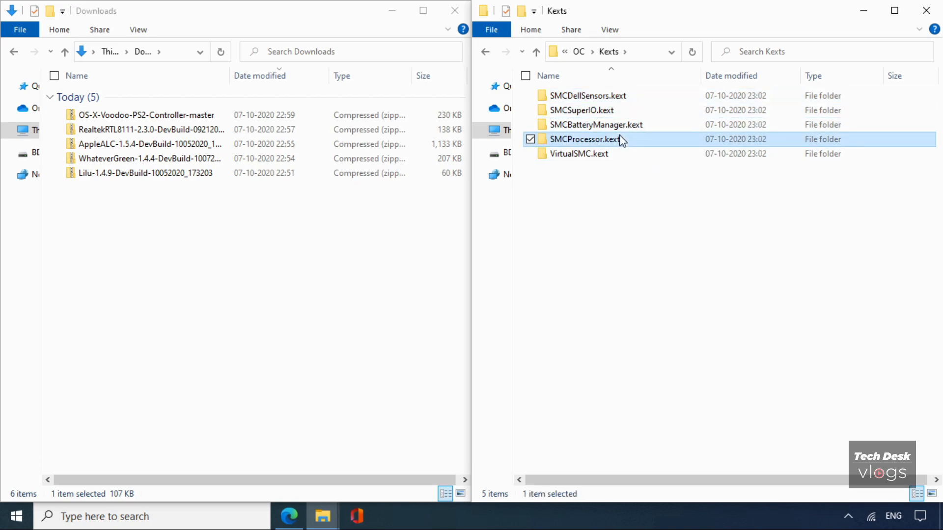
{"action": "left_click", "coordinate": [622, 155]}
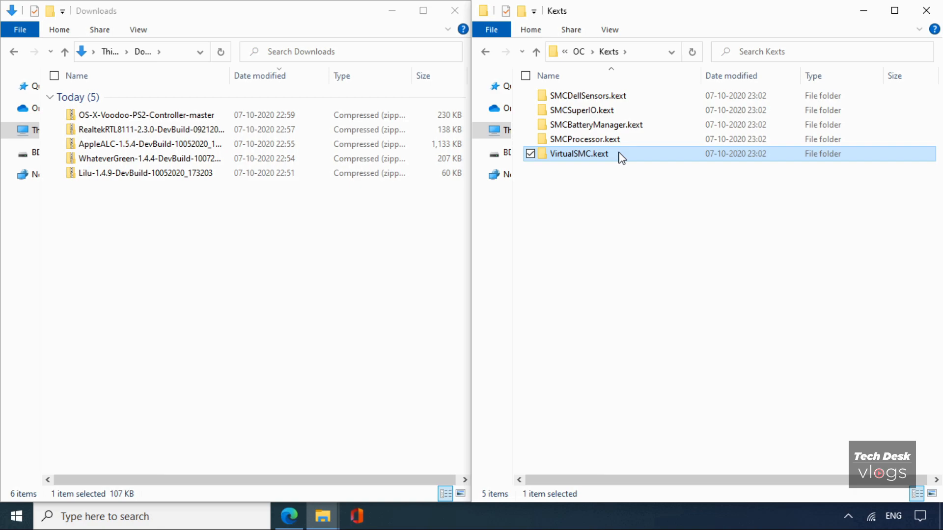
{"action": "left_click", "coordinate": [606, 190]}
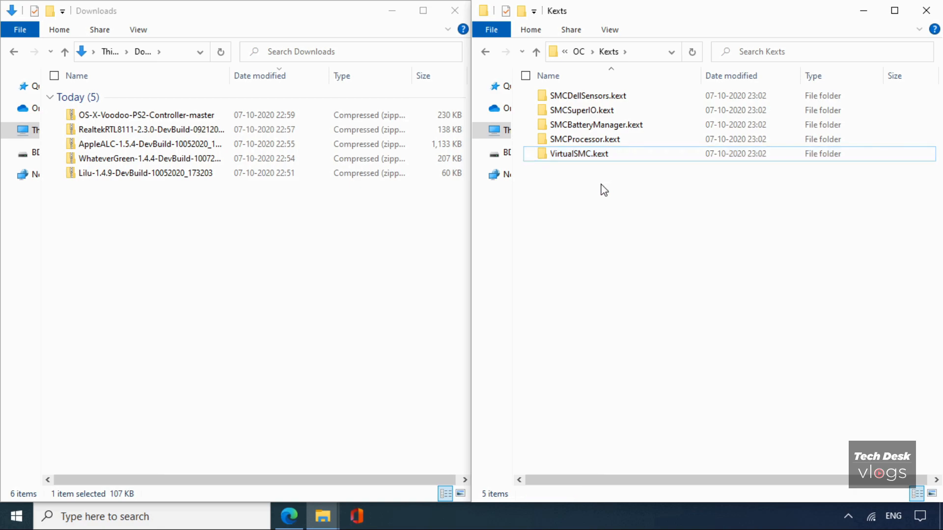
Move the Lilu-1.4.9 archive from Downloads into the Kexts folder.
{"action": "left_click", "coordinate": [178, 181]}
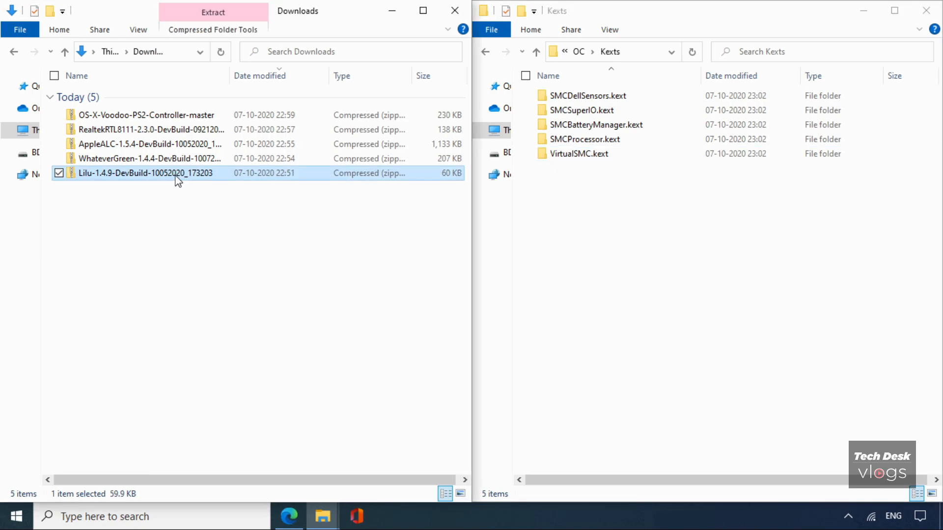
{"action": "right_click", "coordinate": [177, 182]}
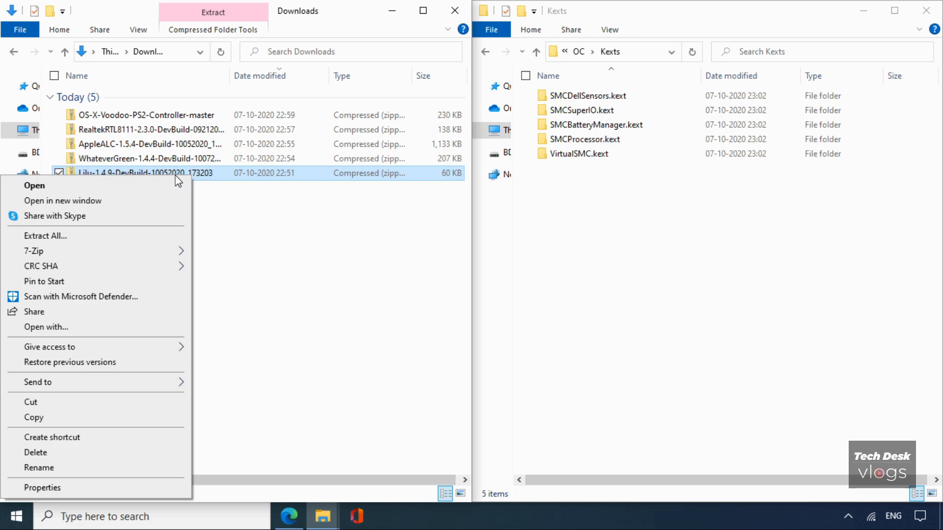
{"action": "left_click", "coordinate": [141, 404]}
{"action": "right_click", "coordinate": [657, 252]}
{"action": "left_click", "coordinate": [583, 347]}
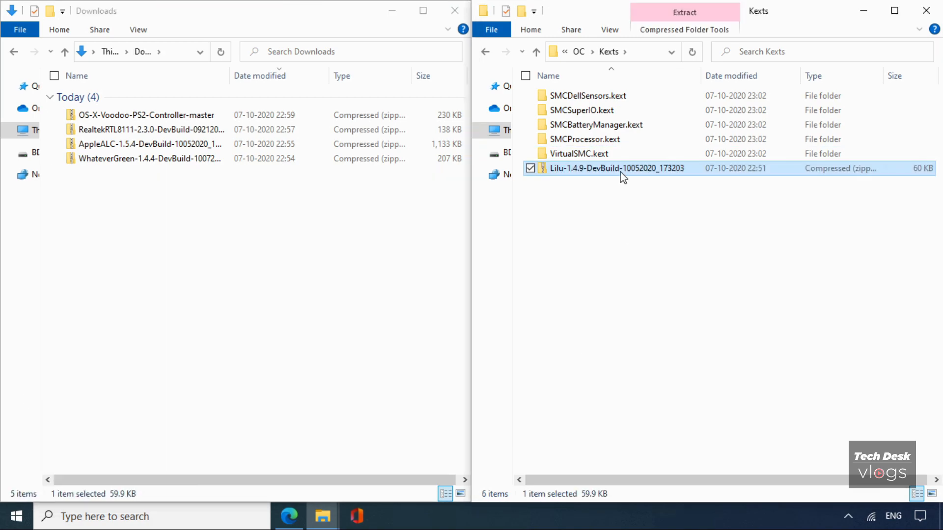
Extract the Lilu archive into its own subfolder with 7-Zip and permanently delete the archive.
{"action": "right_click", "coordinate": [623, 176]}
{"action": "left_click", "coordinate": [545, 232]}
{"action": "left_click", "coordinate": [593, 392]}
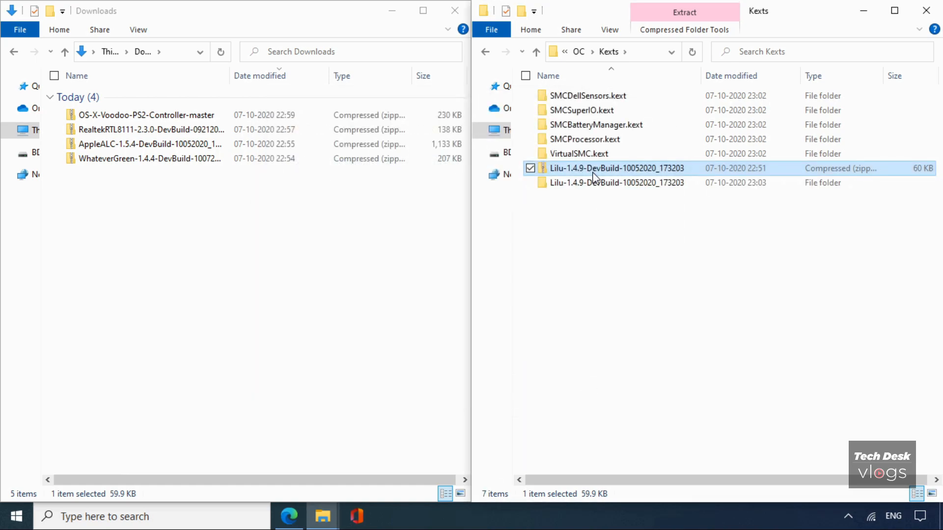
{"action": "key", "text": "shift+Delete"}
{"action": "key", "text": "Return"}
Move Lilu.kext out of the extracted Lilu subfolder into Kexts and permanently delete the leftover subfolder.
{"action": "double_click", "coordinate": [591, 169]}
{"action": "left_click", "coordinate": [575, 101]}
{"action": "right_click", "coordinate": [573, 98]}
{"action": "left_click", "coordinate": [410, 274]}
{"action": "key", "text": "alt+Up"}
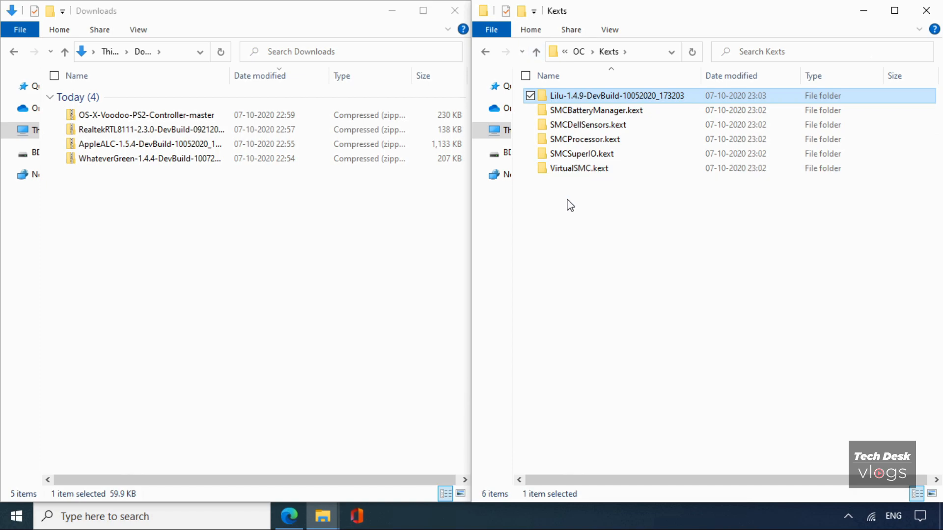
{"action": "right_click", "coordinate": [570, 205]}
{"action": "left_click", "coordinate": [463, 295]}
{"action": "left_click", "coordinate": [611, 100]}
{"action": "key", "text": "shift+Delete"}
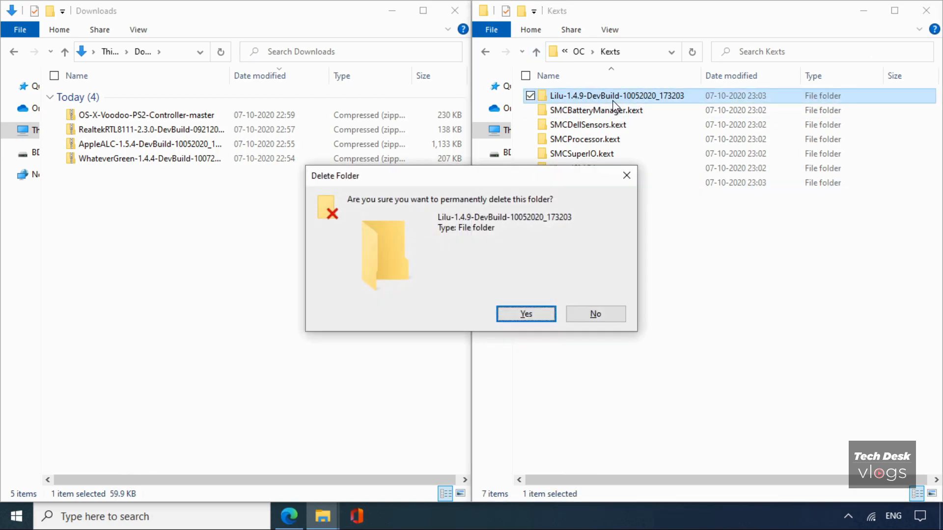
{"action": "key", "text": "Return"}
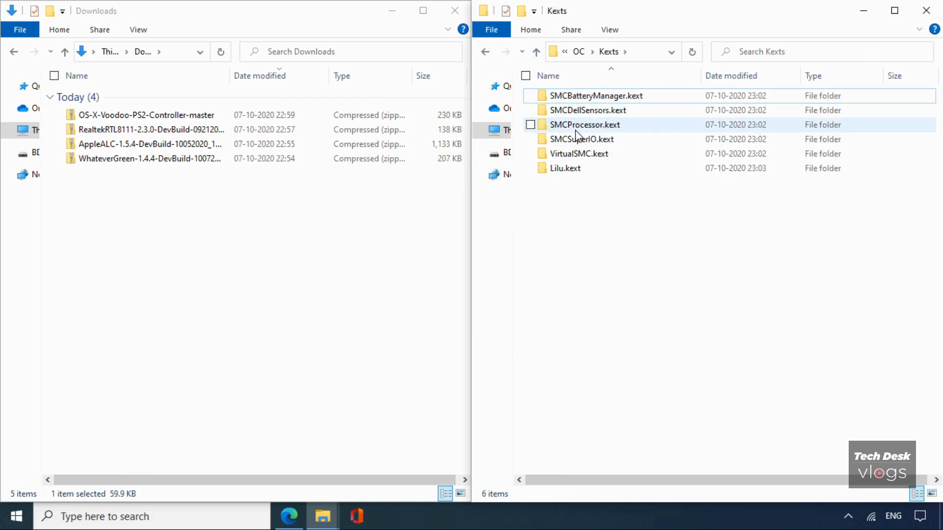
{"action": "left_click", "coordinate": [576, 174]}
{"action": "left_click", "coordinate": [572, 206]}
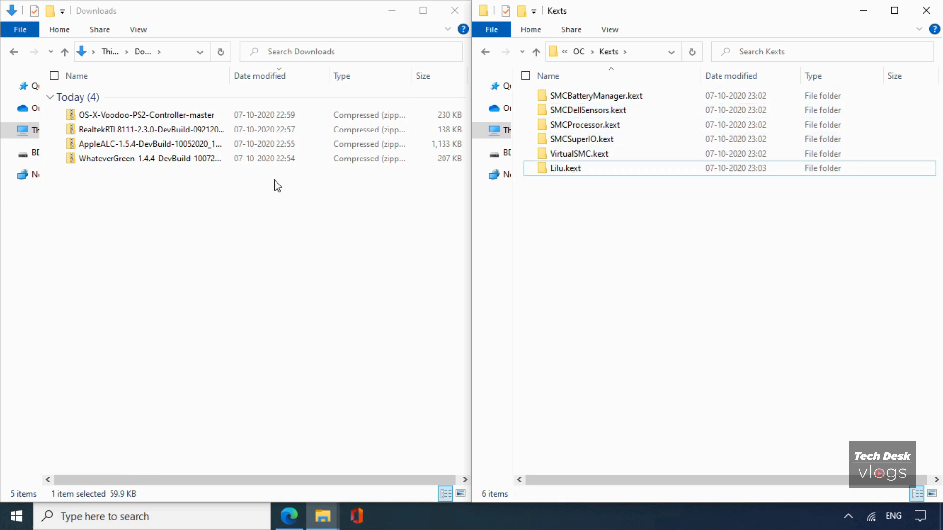
Move the WhateverGreen-1.4.4 archive from Downloads to Kexts, keeping only its extracted WhateverGreen.kext there.
{"action": "left_click", "coordinate": [200, 163]}
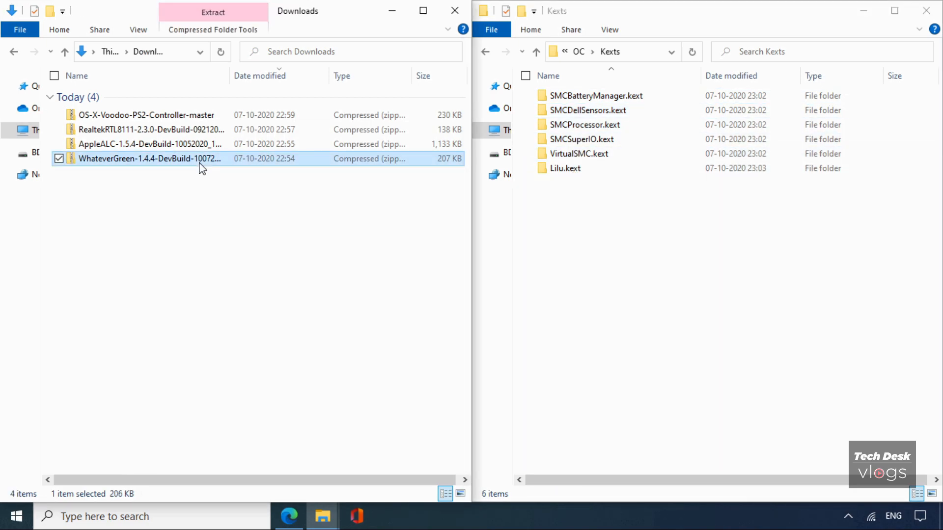
{"action": "right_click", "coordinate": [200, 167]}
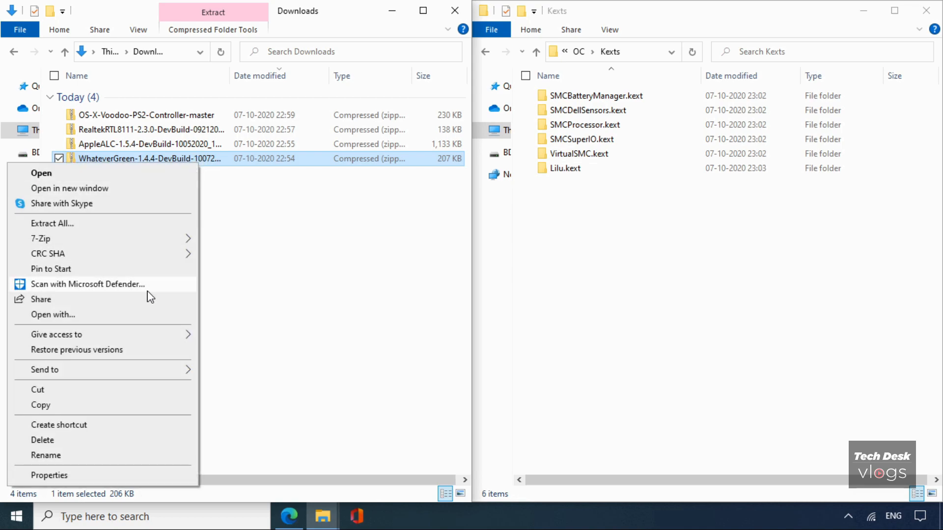
{"action": "right_click", "coordinate": [601, 297]}
{"action": "left_click", "coordinate": [472, 392]}
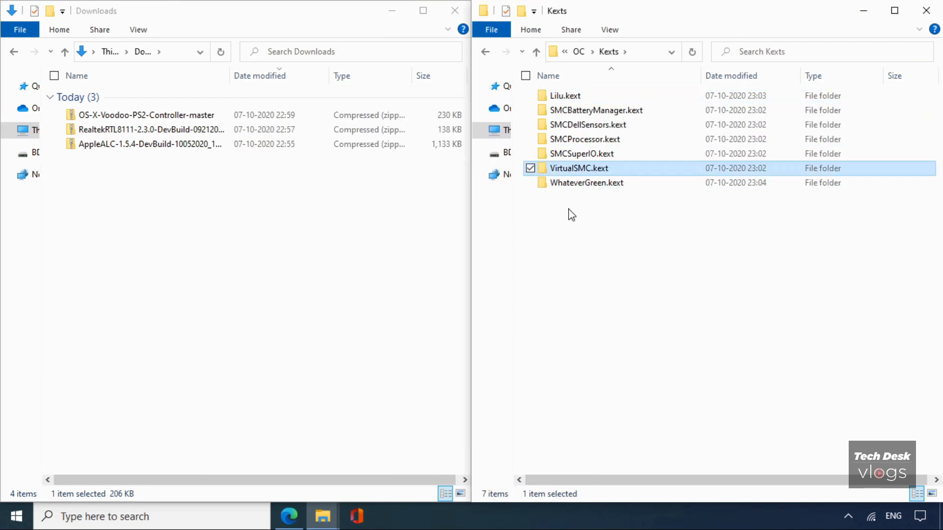
Remove the AppleALC archive from Downloads and transfer the RealtekRTL8111 download to Kexts, keeping only RealtekRTL8111.kext there.
{"action": "left_click", "coordinate": [185, 147]}
{"action": "key", "text": "Delete"}
{"action": "left_click", "coordinate": [172, 129]}
{"action": "key", "text": "ctrl+x"}
{"action": "right_click", "coordinate": [442, 233]}
{"action": "left_click", "coordinate": [552, 321]}
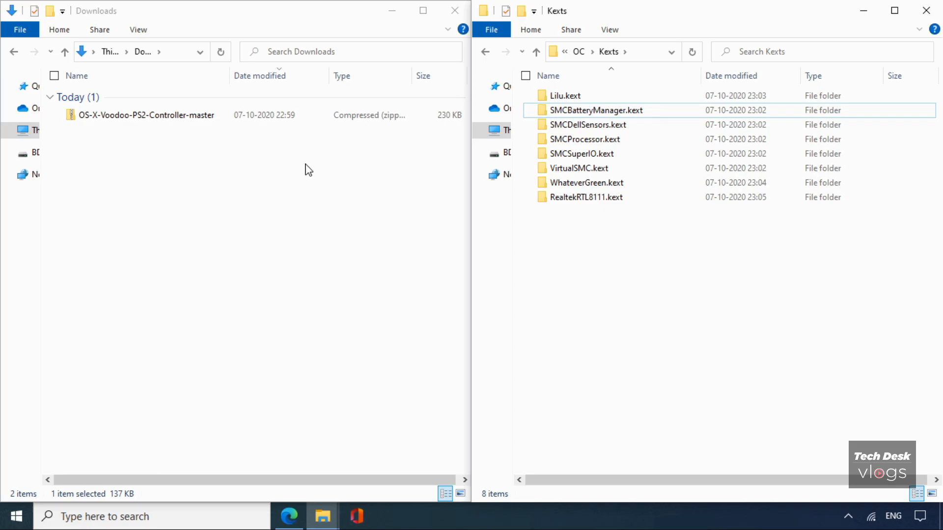
Move the OS-X-Voodoo-PS2-Controller-master archive from Downloads to Kexts and extract it there with 7-Zip.
{"action": "left_click", "coordinate": [195, 120]}
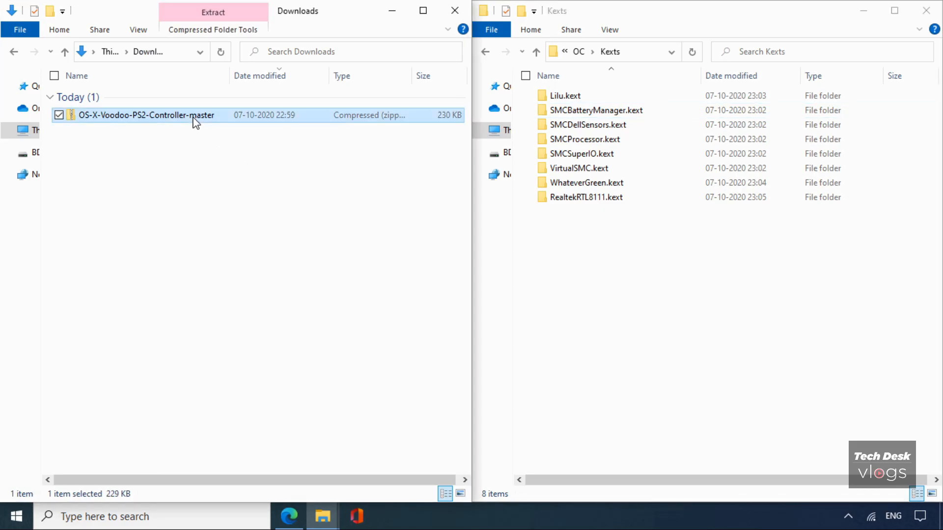
{"action": "right_click", "coordinate": [195, 122]}
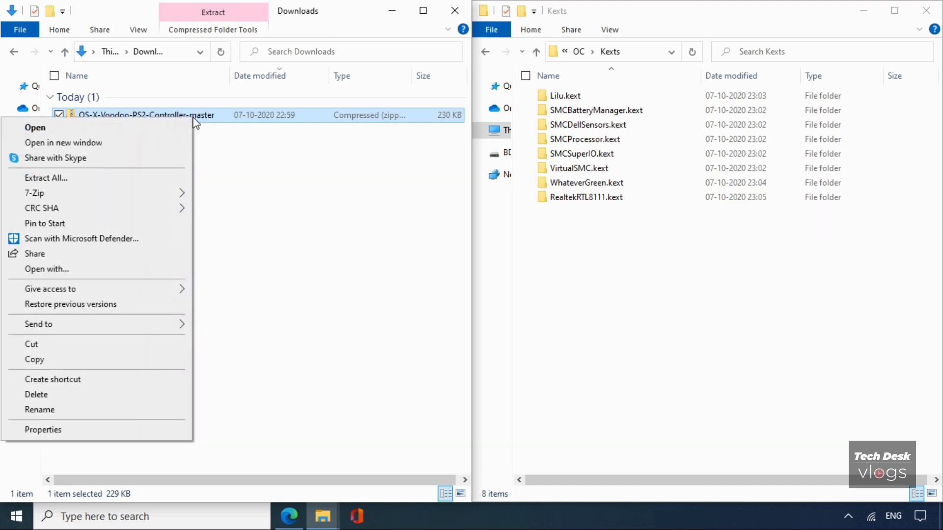
{"action": "left_click", "coordinate": [136, 344]}
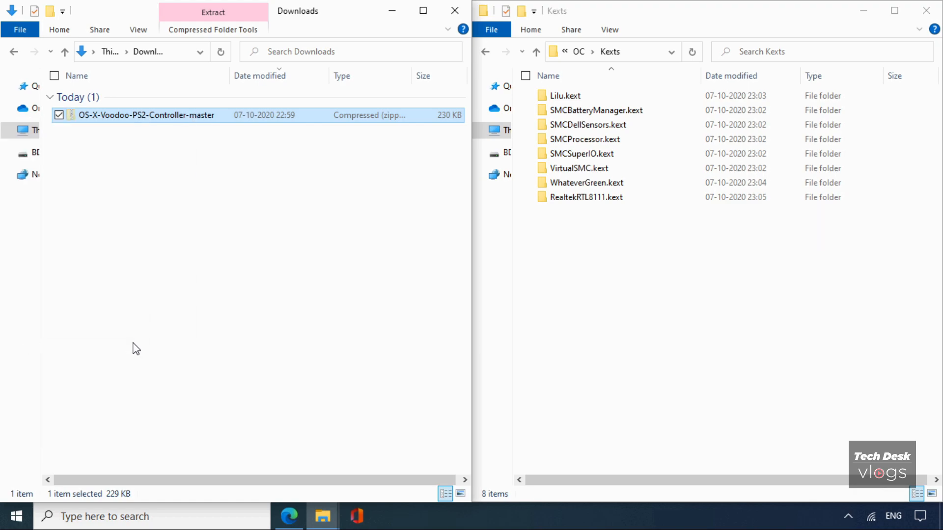
{"action": "left_click", "coordinate": [650, 287]}
{"action": "right_click", "coordinate": [649, 287]}
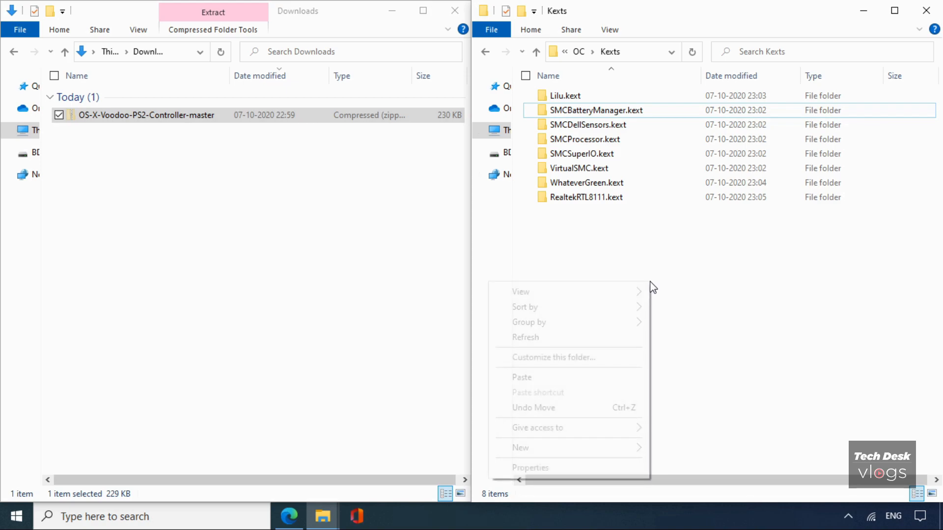
{"action": "left_click", "coordinate": [579, 376]}
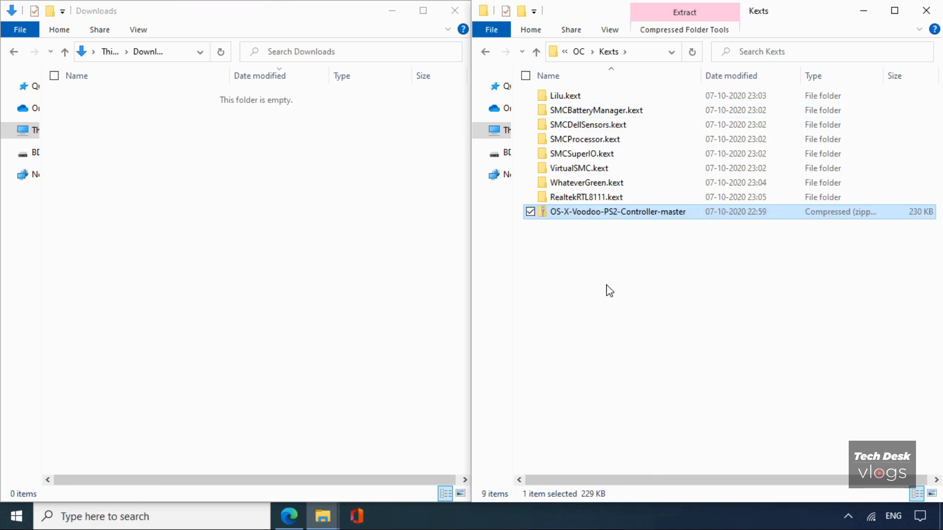
{"action": "right_click", "coordinate": [614, 220]}
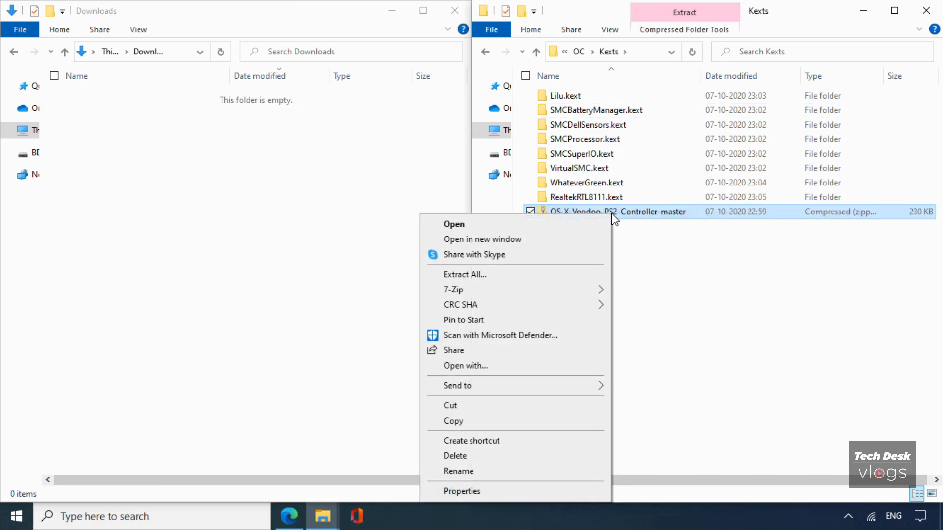
{"action": "mouse_move", "coordinate": [567, 291]}
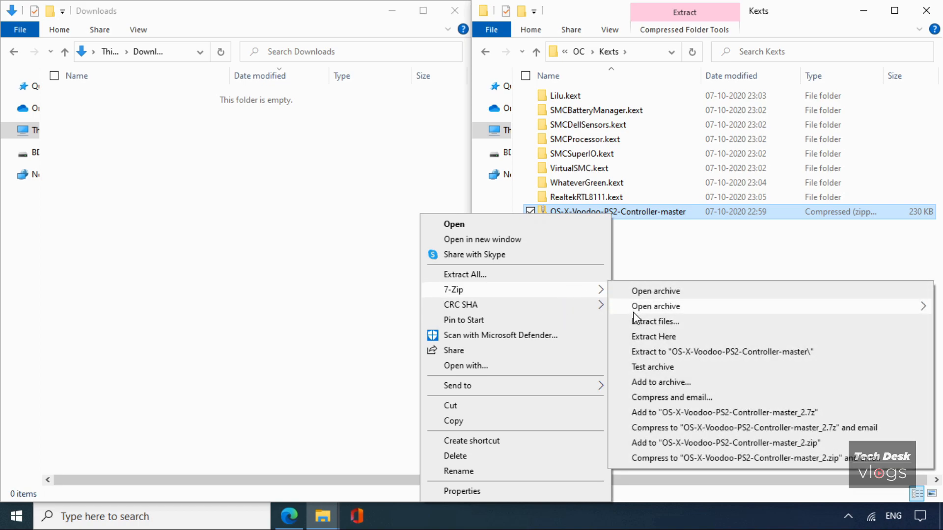
{"action": "left_click", "coordinate": [636, 337]}
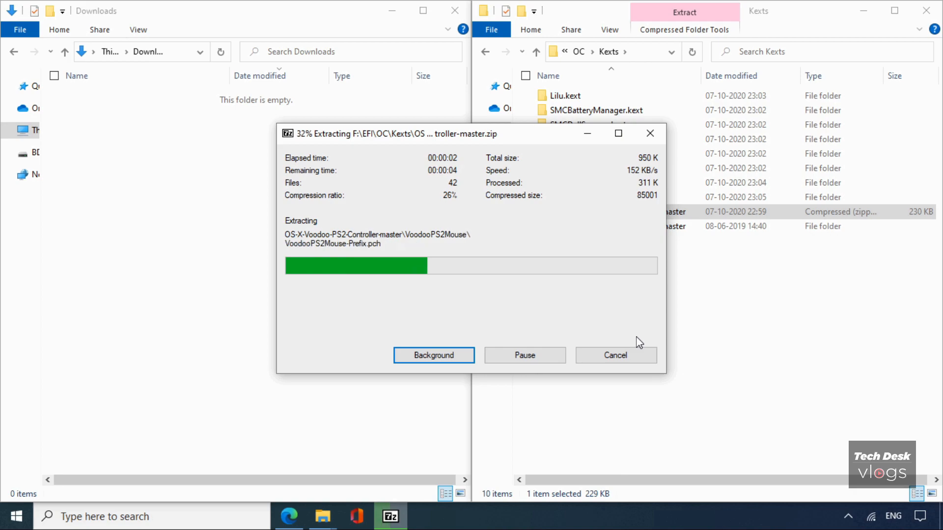
Look through the extracted OS-X-Voodoo-PS2-Controller-master folder and its VoodooPS2Controller subfolder for a ready-made kext.
{"action": "double_click", "coordinate": [614, 225]}
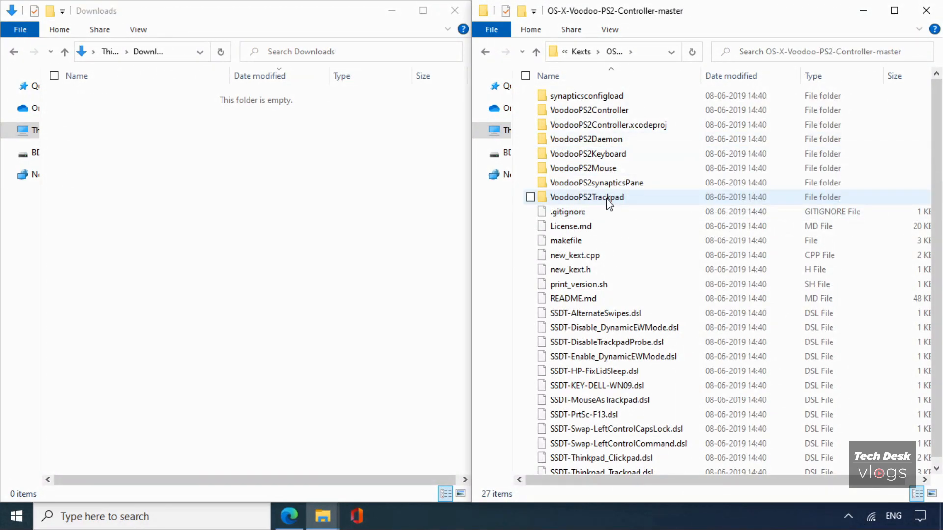
{"action": "double_click", "coordinate": [607, 111]}
{"action": "left_click", "coordinate": [536, 52]}
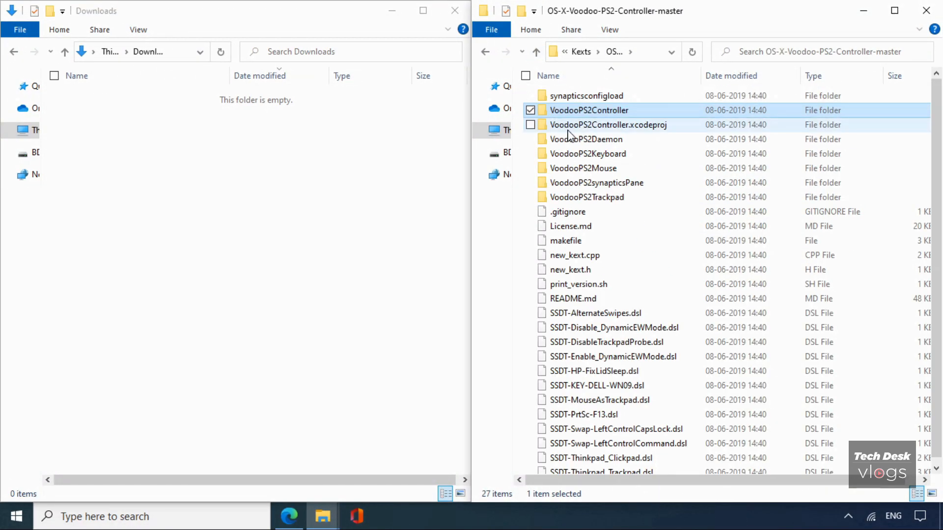
{"action": "key", "text": "Down"}
{"action": "key", "text": "Down"}
{"action": "key", "text": "Down"}
{"action": "key", "text": "Down"}
{"action": "key", "text": "Down"}
{"action": "key", "text": "Down"}
{"action": "key", "text": "Down"}
{"action": "key", "text": "Down"}
{"action": "key", "text": "Down"}
{"action": "key", "text": "Down"}
{"action": "key", "text": "Down"}
{"action": "key", "text": "Down"}
{"action": "key", "text": "Down"}
{"action": "key", "text": "Down"}
{"action": "key", "text": "Down"}
{"action": "key", "text": "Down"}
{"action": "key", "text": "Down"}
{"action": "key", "text": "Down"}
{"action": "key", "text": "Down"}
{"action": "key", "text": "Down"}
{"action": "key", "text": "Up"}
{"action": "key", "text": "Up"}
{"action": "key", "text": "Up"}
{"action": "key", "text": "Up"}
{"action": "key", "text": "Up"}
{"action": "key", "text": "Up"}
{"action": "key", "text": "Up"}
{"action": "key", "text": "Up"}
{"action": "key", "text": "Up"}
{"action": "key", "text": "Up"}
{"action": "key", "text": "Up"}
{"action": "key", "text": "Up"}
{"action": "key", "text": "Up"}
{"action": "key", "text": "Up"}
{"action": "key", "text": "Up"}
{"action": "key", "text": "Up"}
{"action": "key", "text": "Up"}
{"action": "key", "text": "Up"}
{"action": "key", "text": "Up"}
{"action": "key", "text": "Up"}
{"action": "left_click", "coordinate": [636, 157]}
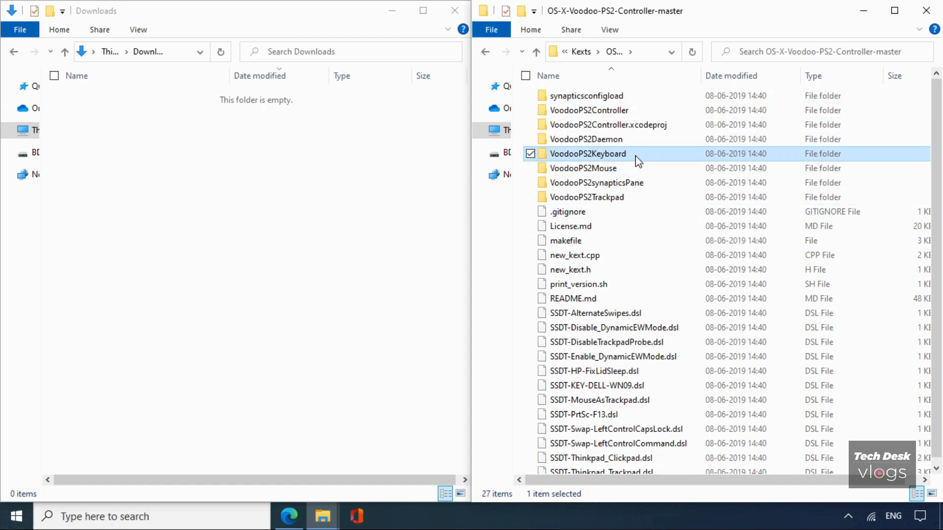
Delete the OS-X-Voodoo-PS2-Controller-master archive and its extracted folder from Kexts.
{"action": "left_click", "coordinate": [536, 52]}
{"action": "left_click", "coordinate": [634, 249]}
{"action": "left_click", "coordinate": [682, 116]}
{"action": "key", "text": "Delete"}
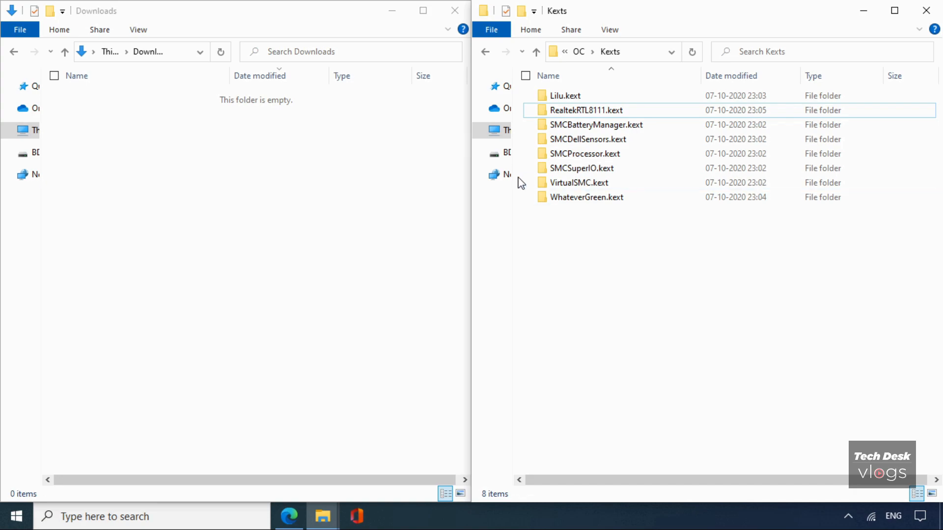
Switch to Edge and check the acidanthera VoodooPS2 releases page linked in the OpenCore guide.
{"action": "left_click", "coordinate": [289, 515]}
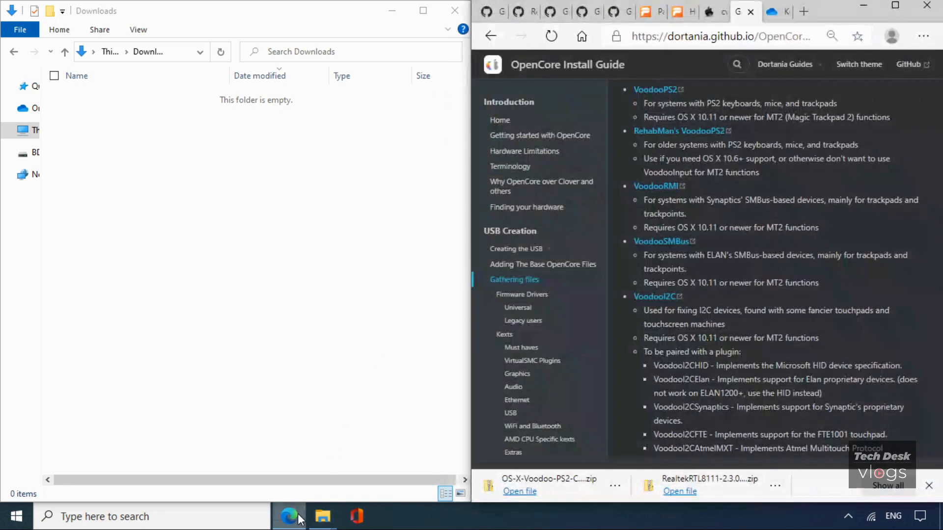
{"action": "left_click", "coordinate": [667, 97]}
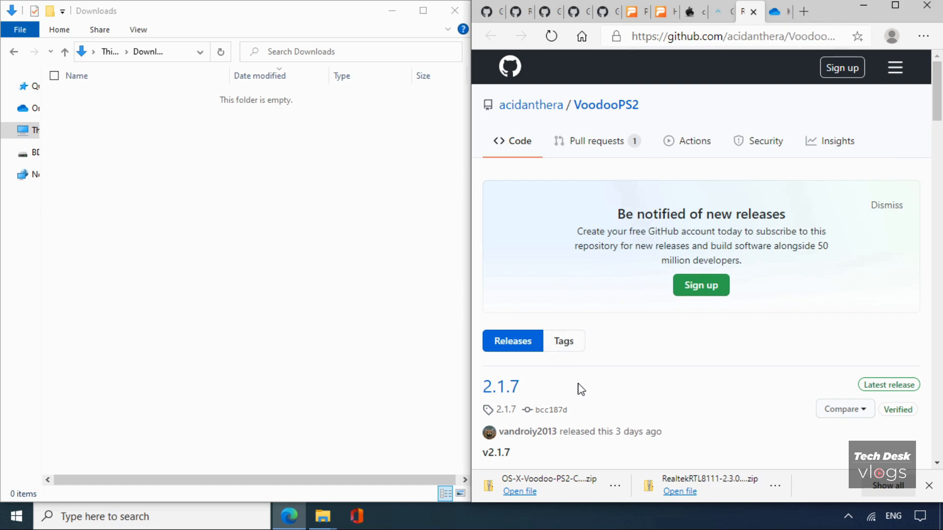
{"action": "scroll", "coordinate": [581, 390], "scroll_direction": "down", "scroll_amount": 3}
{"action": "scroll", "coordinate": [580, 389], "scroll_direction": "up", "scroll_amount": 3}
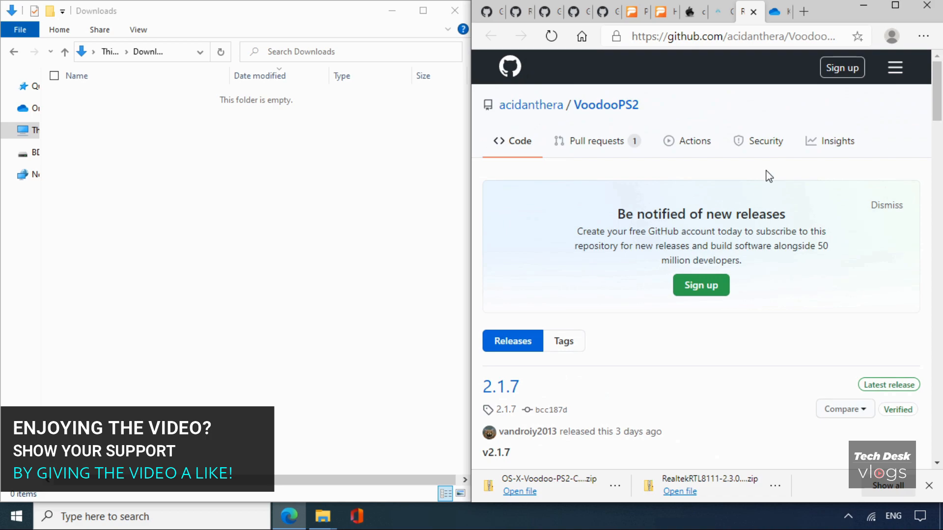
{"action": "left_click", "coordinate": [753, 12]}
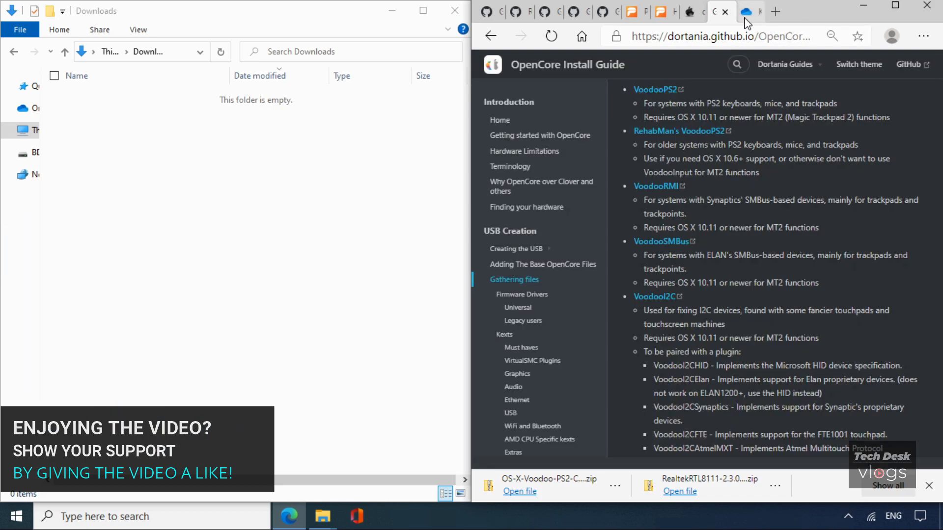
Download the VoodooPS2Controller archive from the shared OneDrive Kexts collection and return to File Explorer.
{"action": "left_click", "coordinate": [746, 20]}
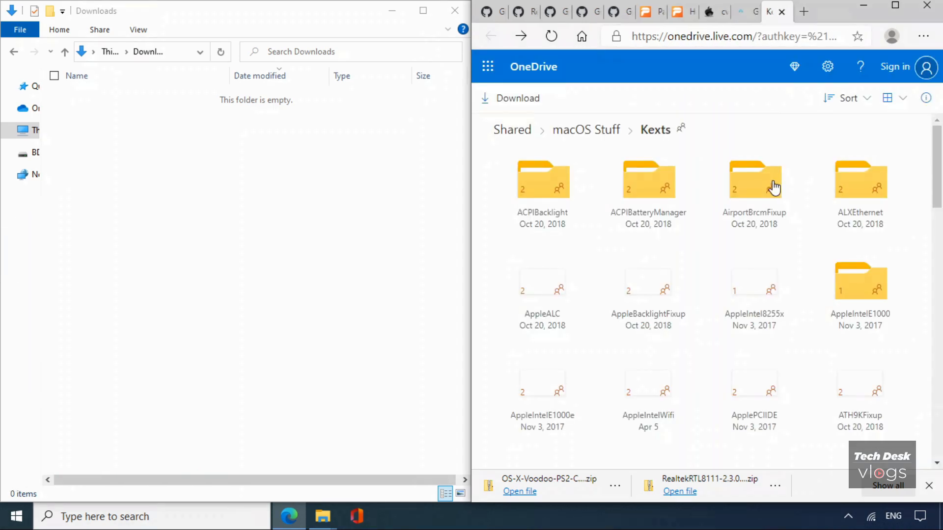
{"action": "key", "text": "Down"}
{"action": "key", "text": "Down"}
{"action": "key", "text": "Down"}
{"action": "key", "text": "Down"}
{"action": "key", "text": "Down"}
{"action": "key", "text": "Down"}
{"action": "key", "text": "Down"}
{"action": "key", "text": "Down"}
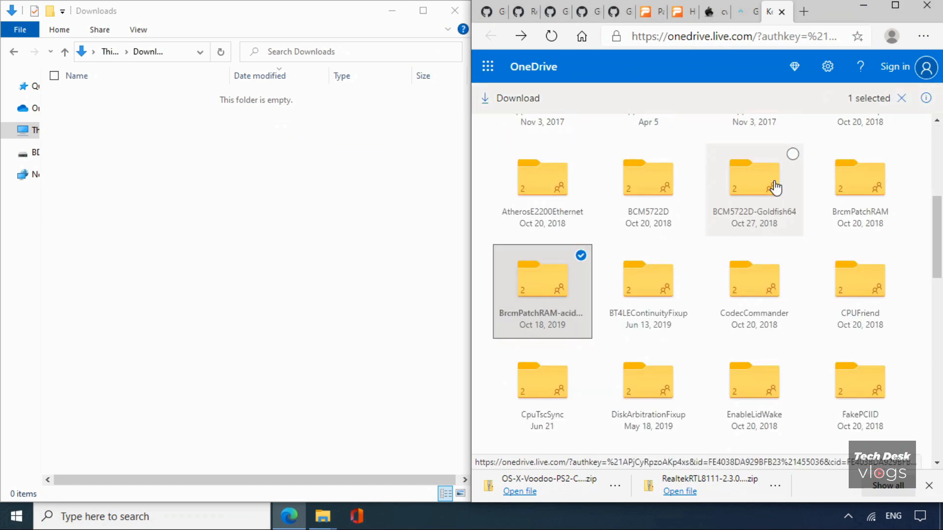
{"action": "key", "text": "Down"}
{"action": "key", "text": "Down"}
{"action": "key", "text": "Down"}
{"action": "key", "text": "Down"}
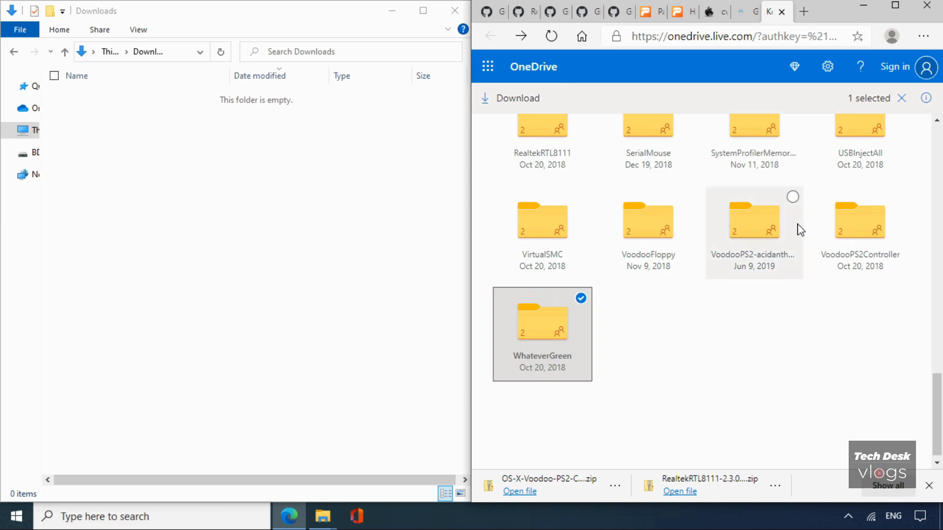
{"action": "left_click", "coordinate": [865, 233]}
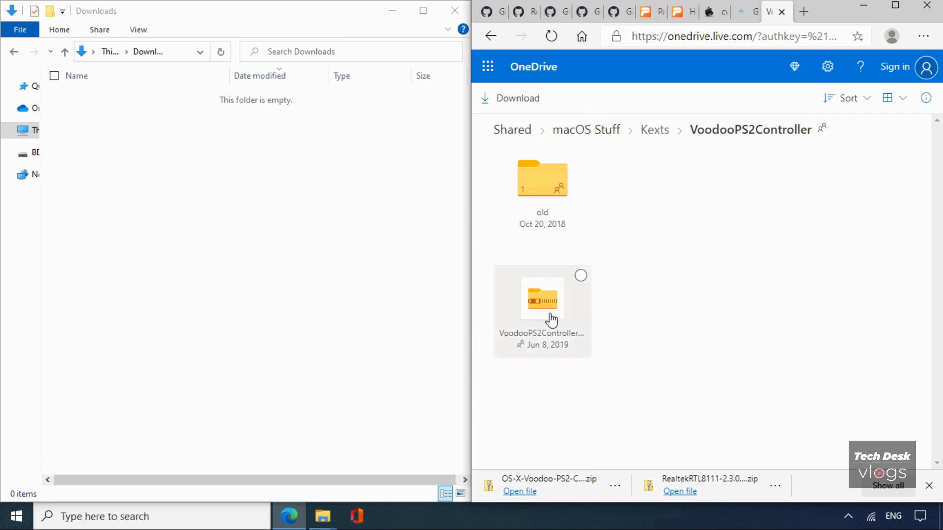
{"action": "left_click", "coordinate": [539, 309]}
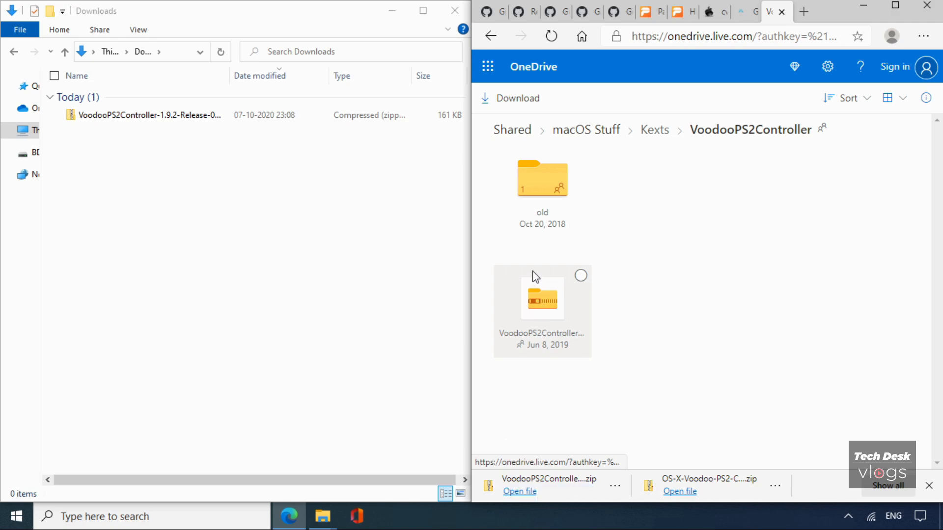
{"action": "left_click", "coordinate": [493, 38]}
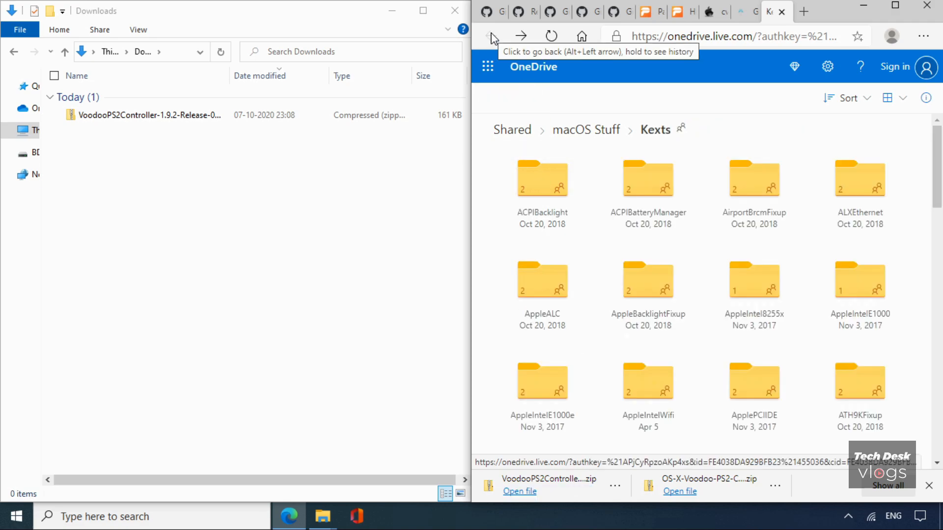
{"action": "left_click", "coordinate": [861, 6]}
Move the VoodooPS2Controller-1.9.2-Release archive from Downloads to the OC Kexts folder.
{"action": "left_click", "coordinate": [191, 118]}
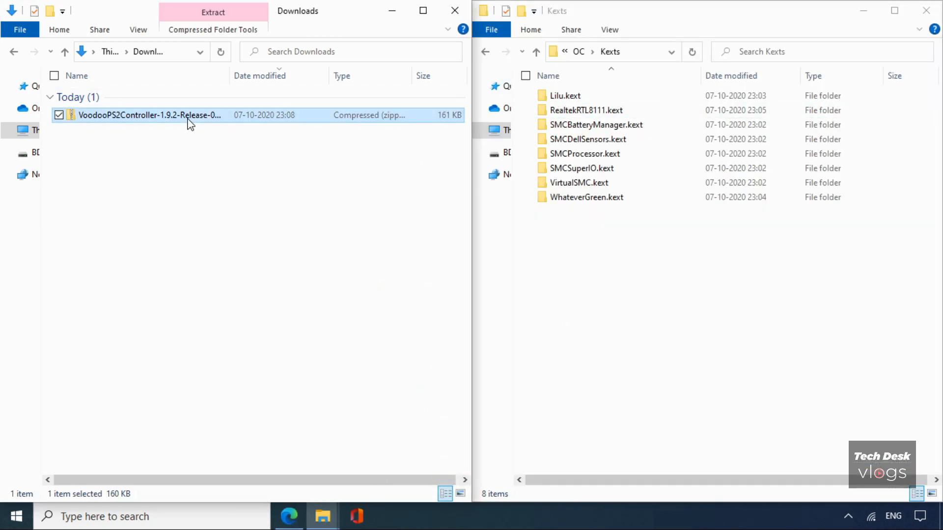
{"action": "right_click", "coordinate": [190, 123]}
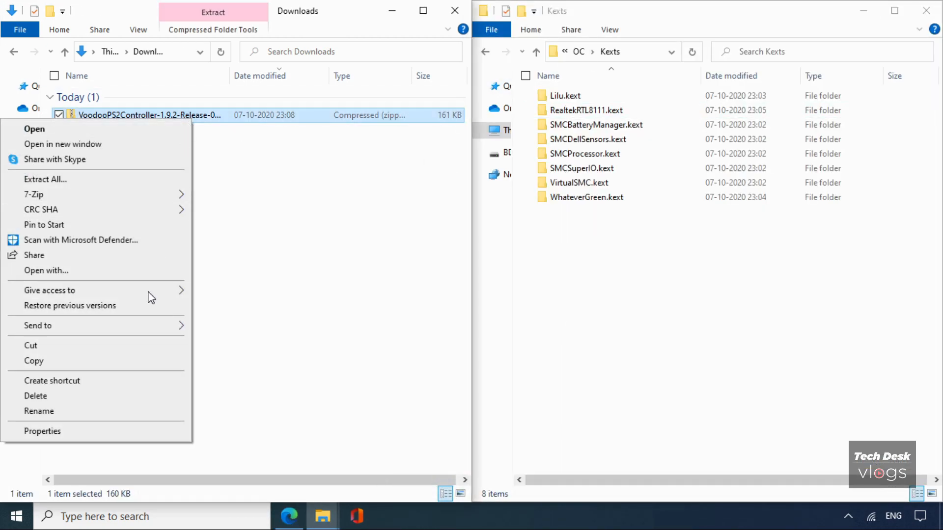
{"action": "left_click", "coordinate": [134, 349]}
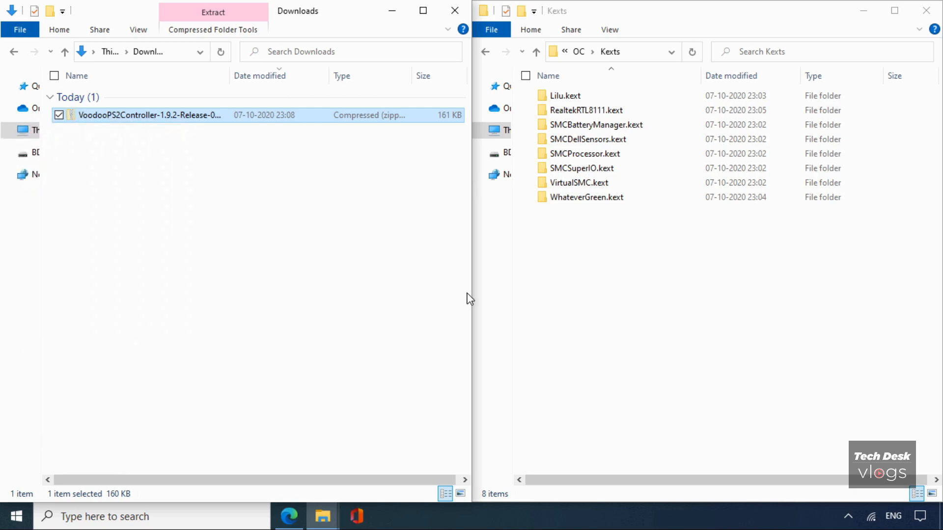
{"action": "right_click", "coordinate": [604, 265]}
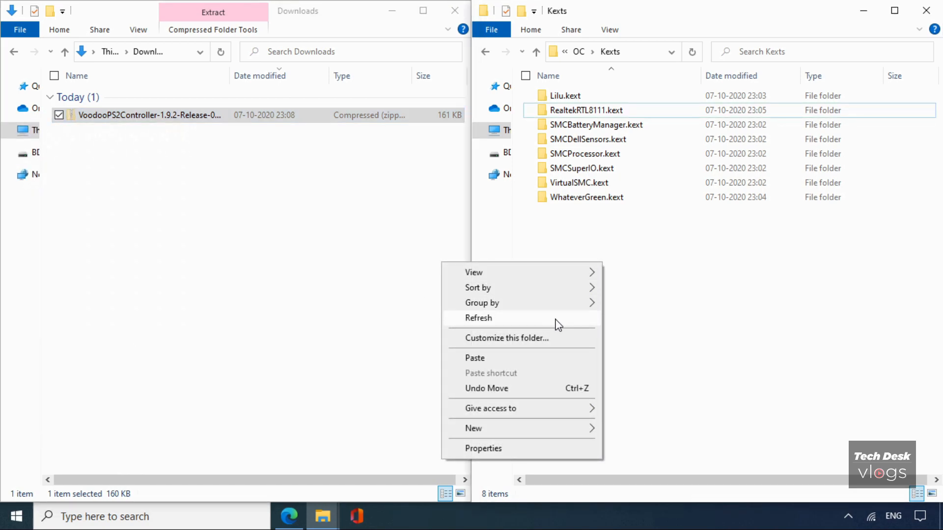
{"action": "left_click", "coordinate": [542, 359]}
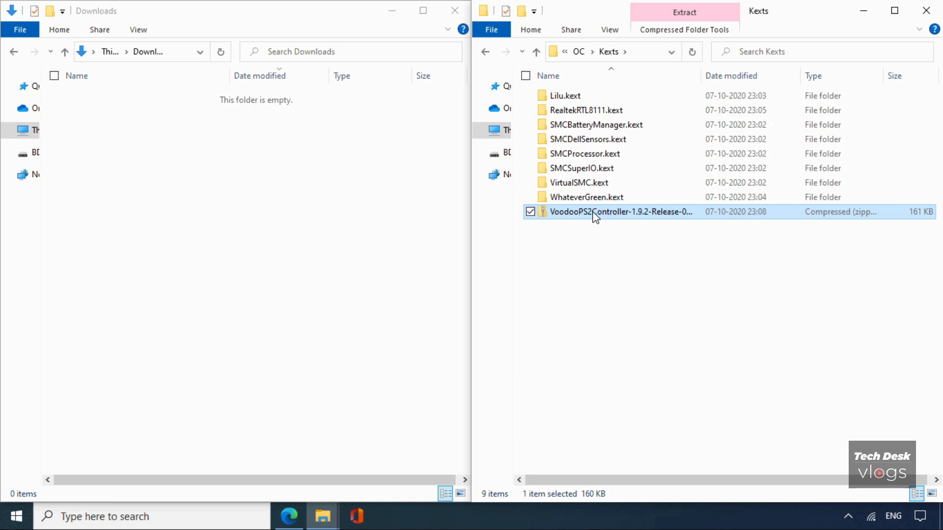
Extract the VoodooPS2Controller-1.9.2-Release archive into its own subfolder of Kexts and permanently delete the archive.
{"action": "right_click", "coordinate": [595, 216]}
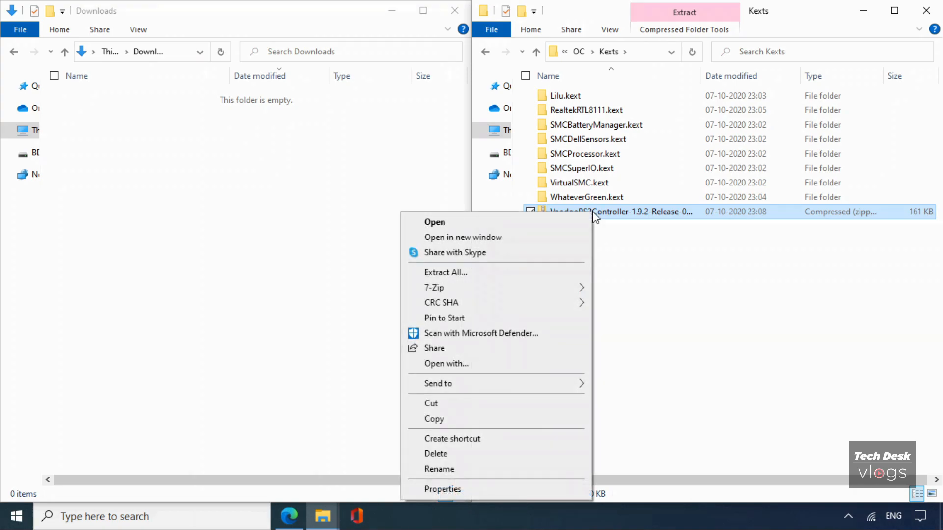
{"action": "left_click", "coordinate": [522, 272]}
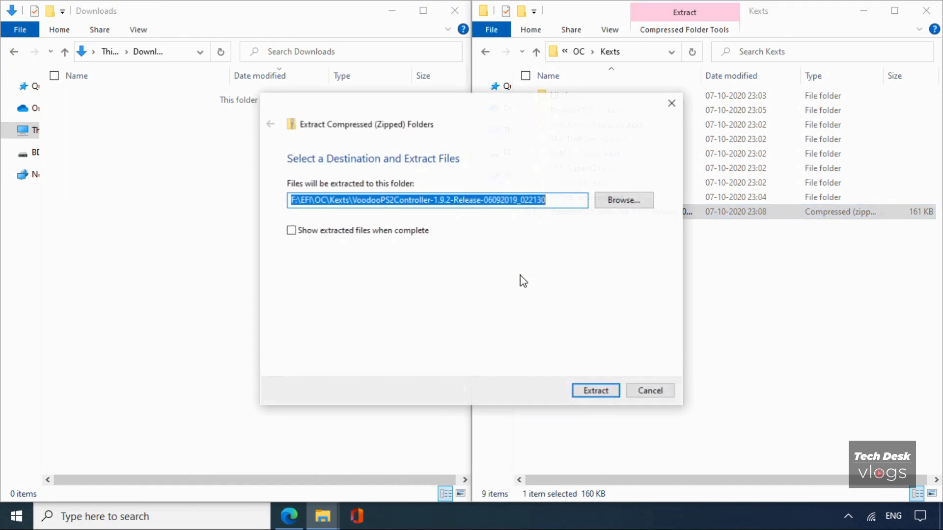
{"action": "left_click", "coordinate": [595, 392]}
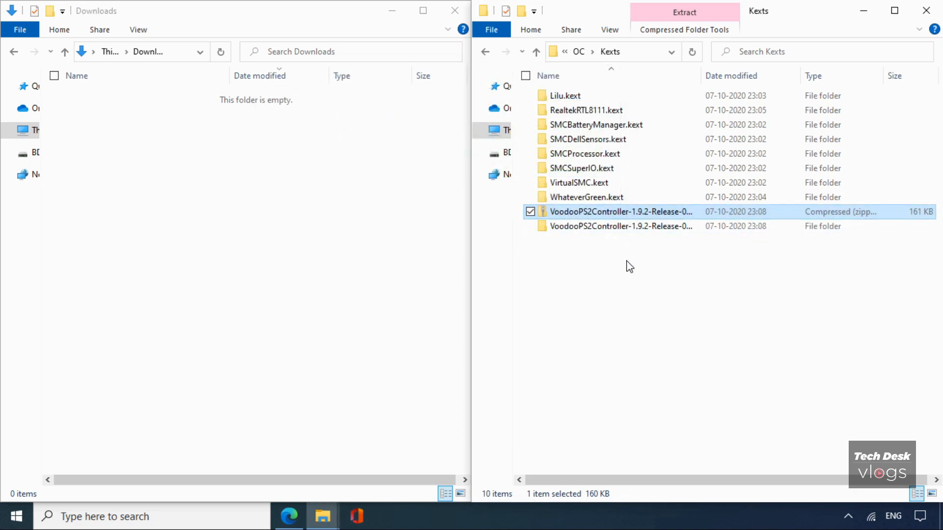
{"action": "key", "text": "shift+Delete"}
{"action": "key", "text": "Return"}
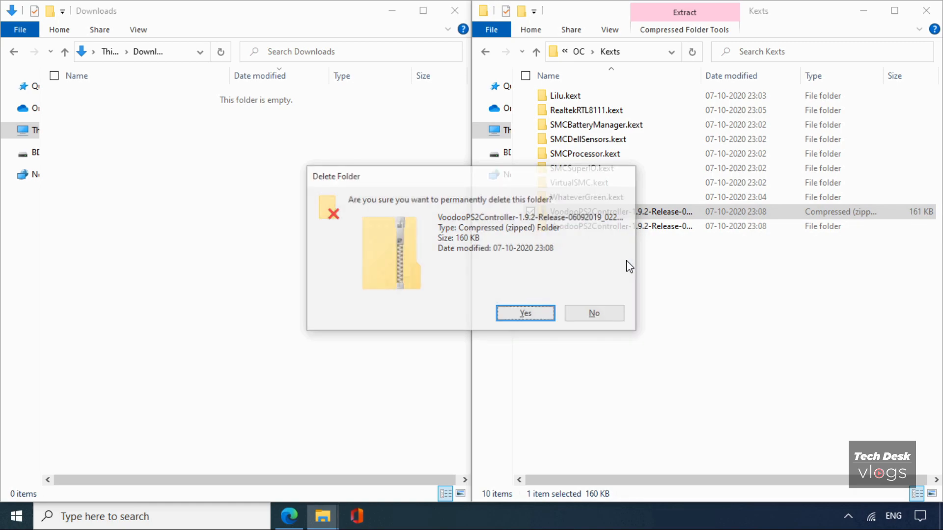
Move VoodooPS2Controller.kext out of the extracted VoodooPS2Controller-1.9.2-Release folder into the parent Kexts folder.
{"action": "double_click", "coordinate": [624, 213]}
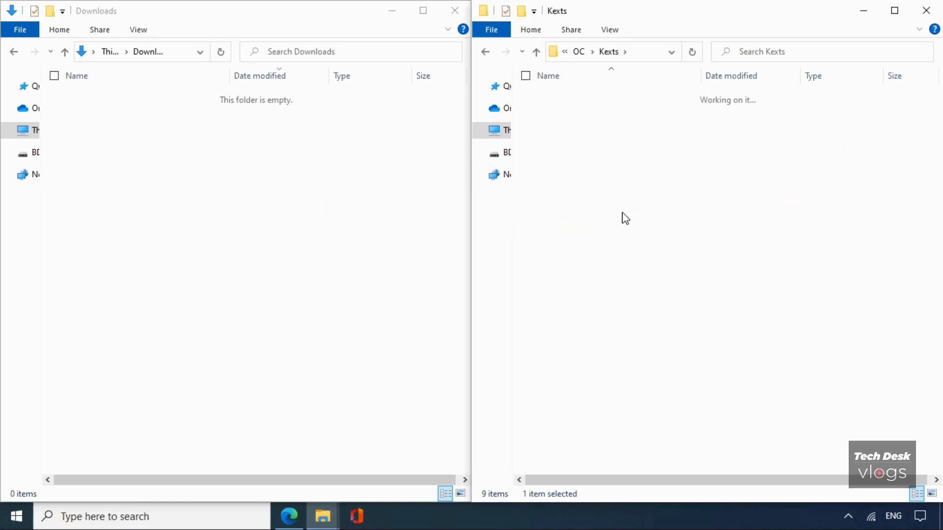
{"action": "left_click", "coordinate": [614, 98]}
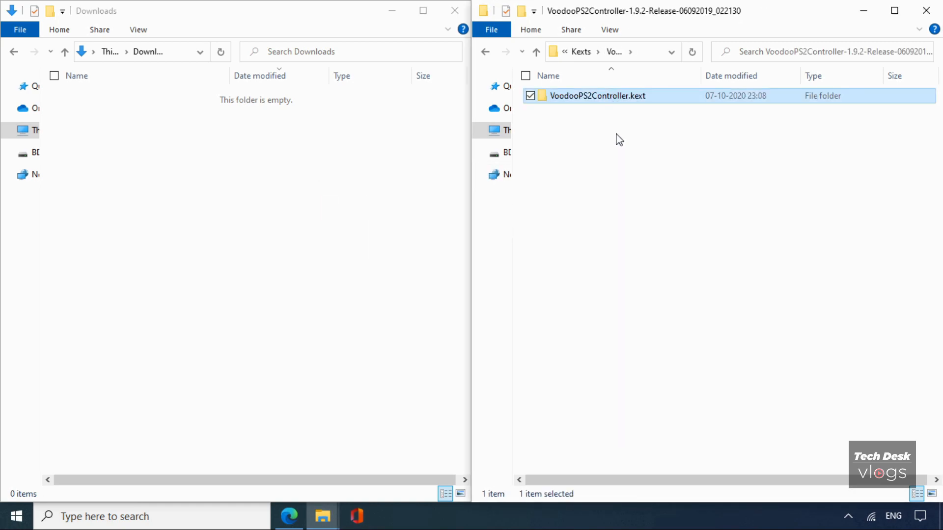
{"action": "right_click", "coordinate": [641, 99]}
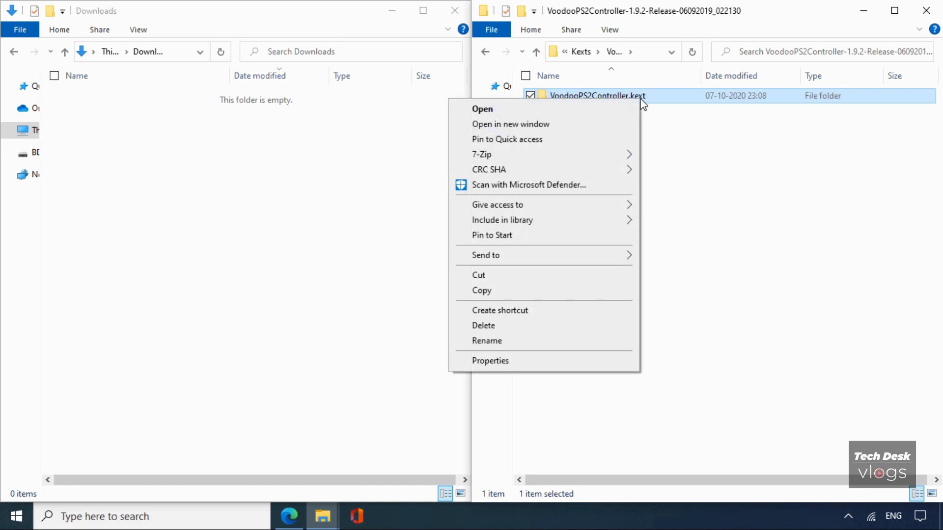
{"action": "left_click", "coordinate": [558, 276]}
{"action": "left_click", "coordinate": [537, 52]}
{"action": "left_click", "coordinate": [595, 263]}
{"action": "right_click", "coordinate": [596, 263]}
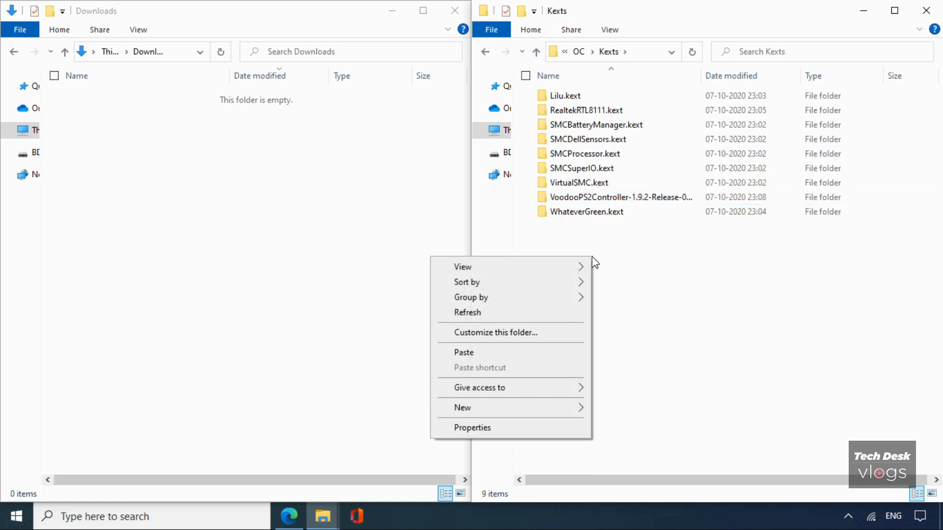
{"action": "left_click", "coordinate": [552, 352]}
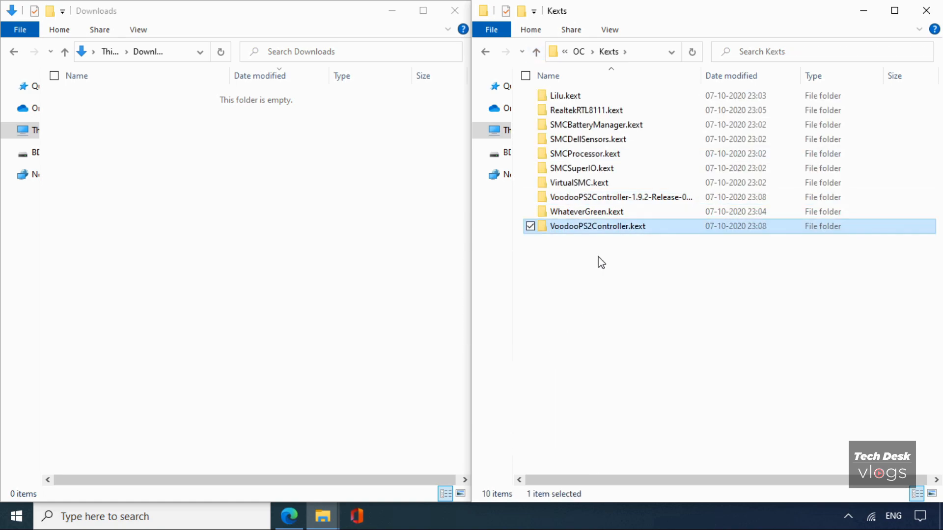
Permanently delete the leftover VoodooPS2Controller-1.9.2-Release folder from Kexts.
{"action": "left_click", "coordinate": [599, 199]}
{"action": "key", "text": "shift+Delete"}
{"action": "key", "text": "Return"}
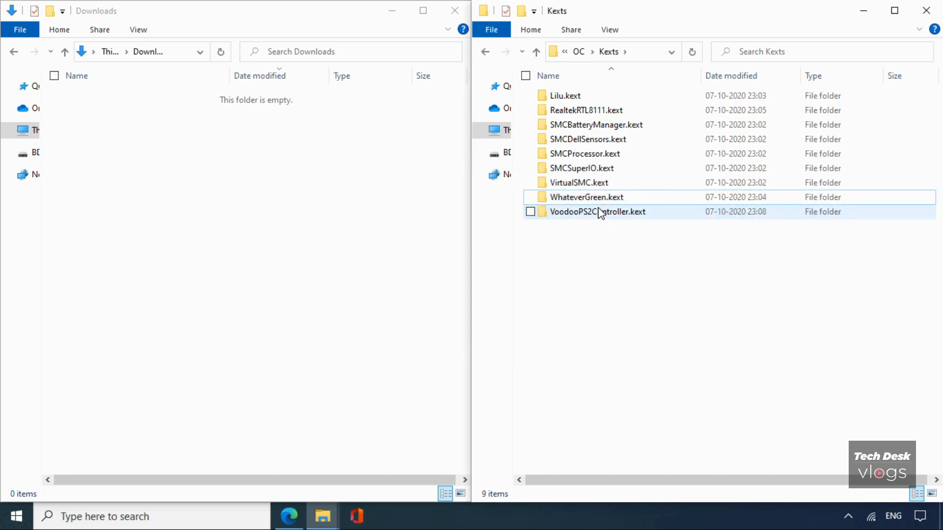
Review the collected kexts in the Kexts folder one by one, from VoodooPS2Controller.kext up to Lilu.kext.
{"action": "left_click", "coordinate": [602, 214]}
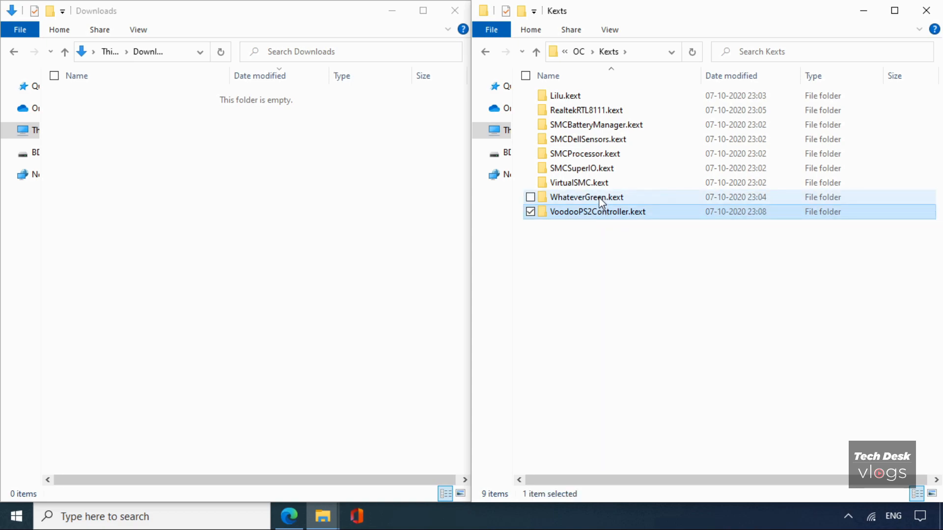
{"action": "left_click", "coordinate": [599, 196]}
{"action": "left_click", "coordinate": [594, 184]}
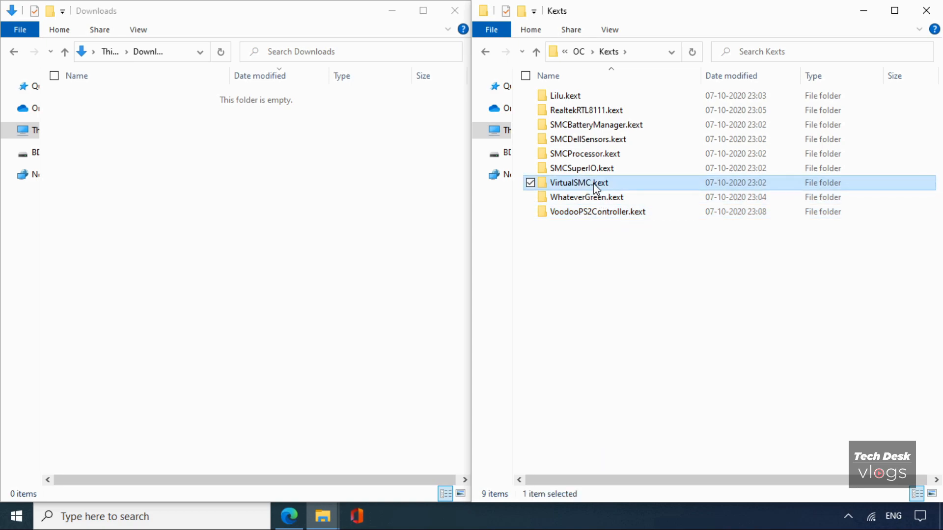
{"action": "left_click", "coordinate": [591, 169]}
{"action": "left_click", "coordinate": [591, 155]}
{"action": "left_click", "coordinate": [590, 141]}
{"action": "left_click", "coordinate": [588, 128]}
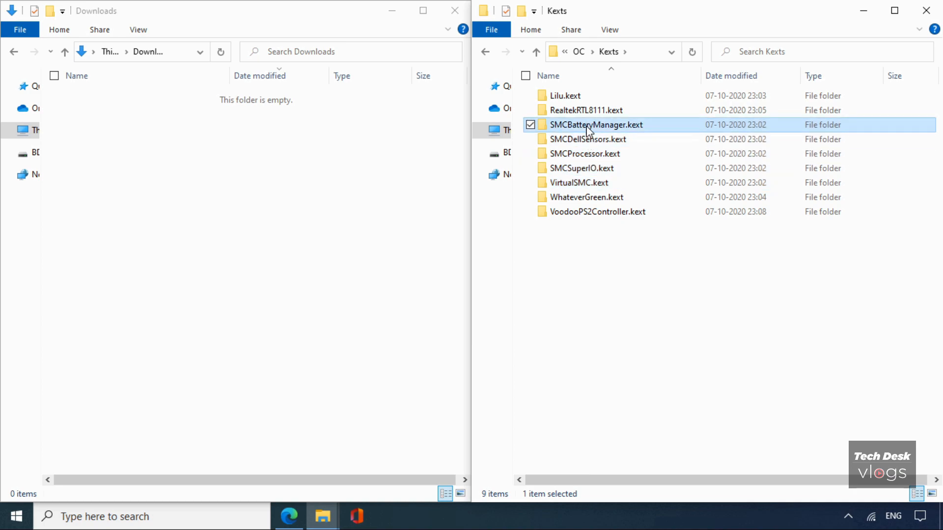
{"action": "left_click", "coordinate": [586, 114]}
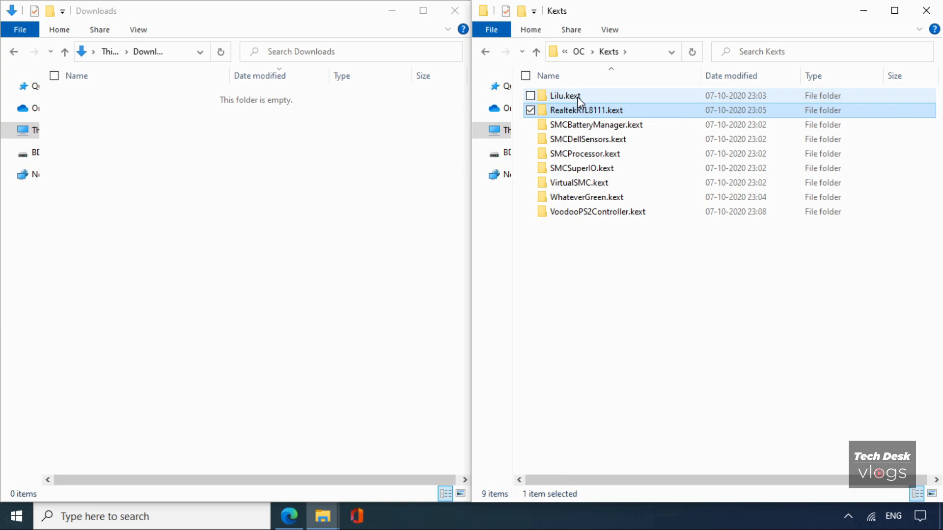
{"action": "left_click", "coordinate": [579, 101]}
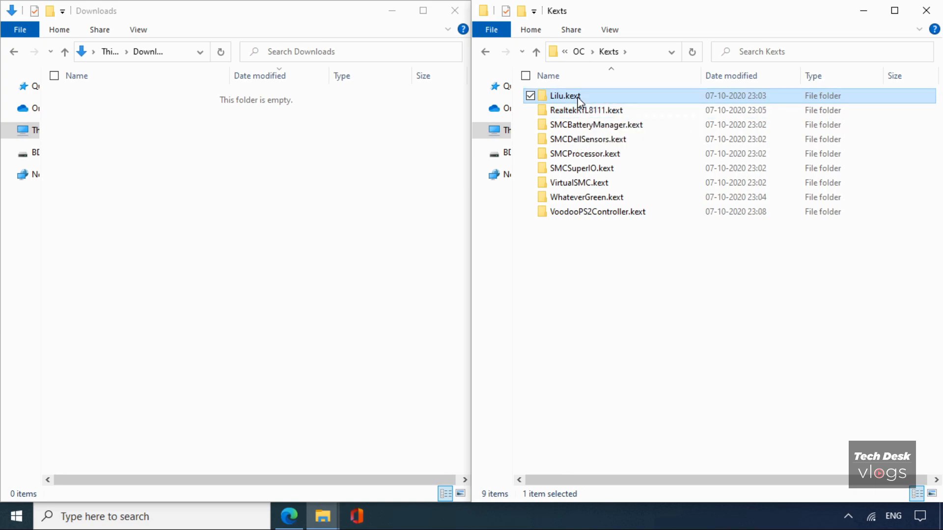
{"action": "left_click", "coordinate": [607, 251]}
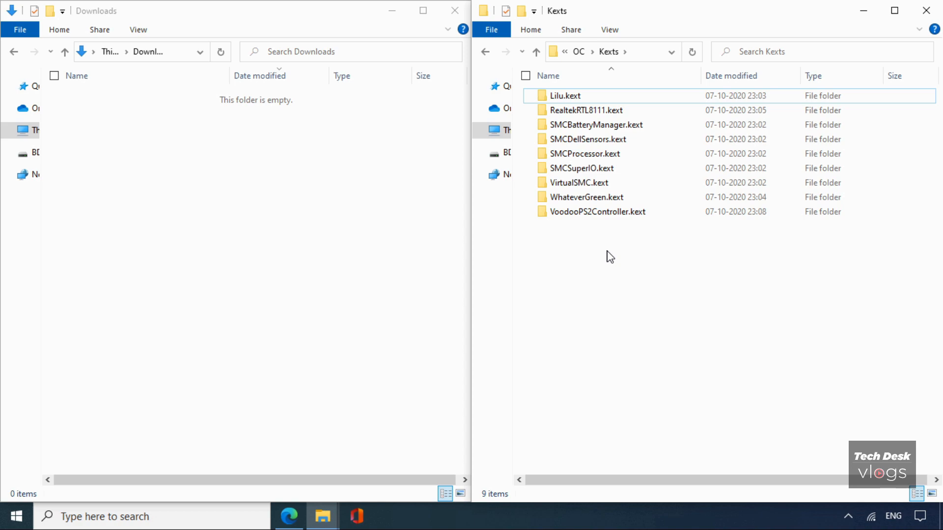
Close the Downloads window and maximize the Kexts window.
{"action": "left_click", "coordinate": [378, 243]}
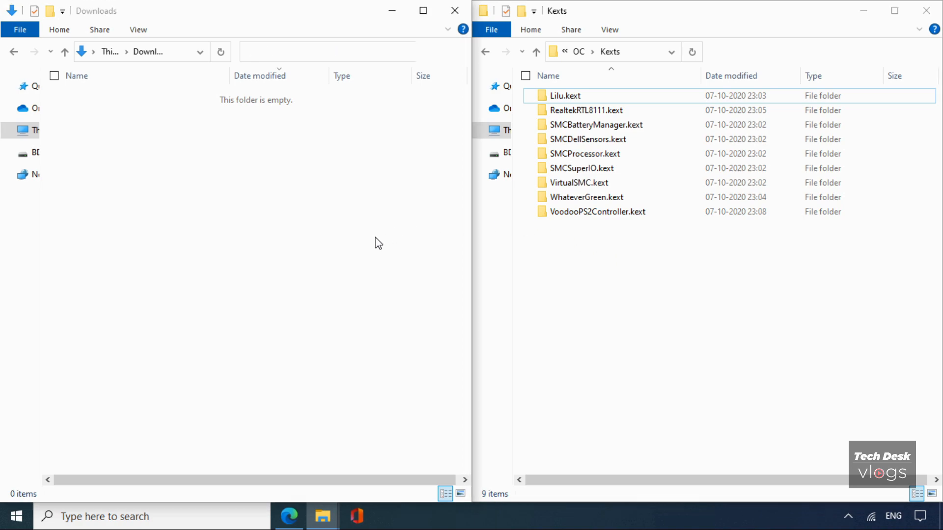
{"action": "left_click", "coordinate": [456, 10]}
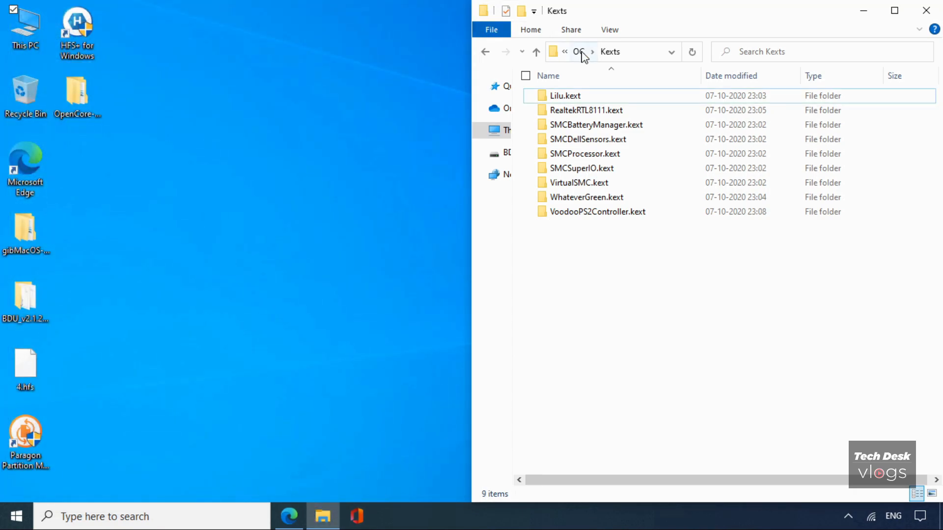
{"action": "left_click", "coordinate": [895, 10]}
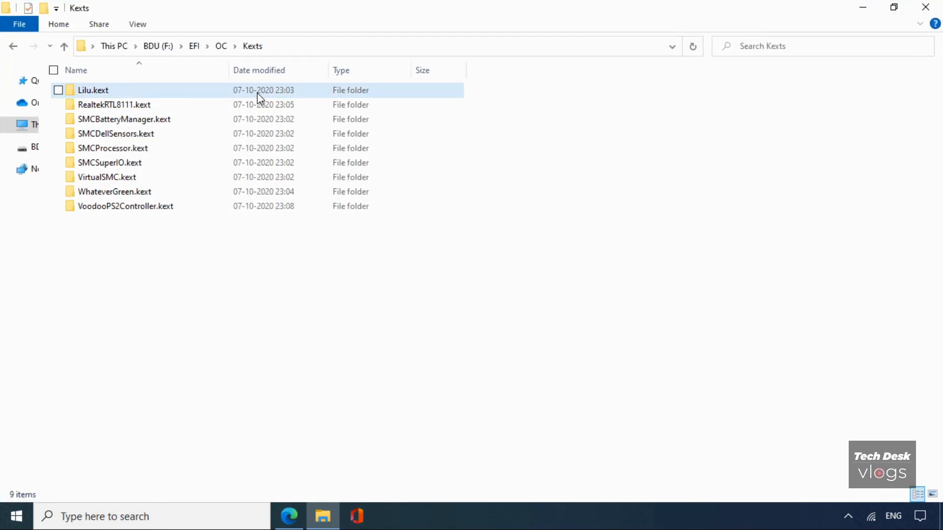
Go up to the OC folder, open its ACPI subfolder and snap the window to half of the screen.
{"action": "left_click", "coordinate": [64, 47]}
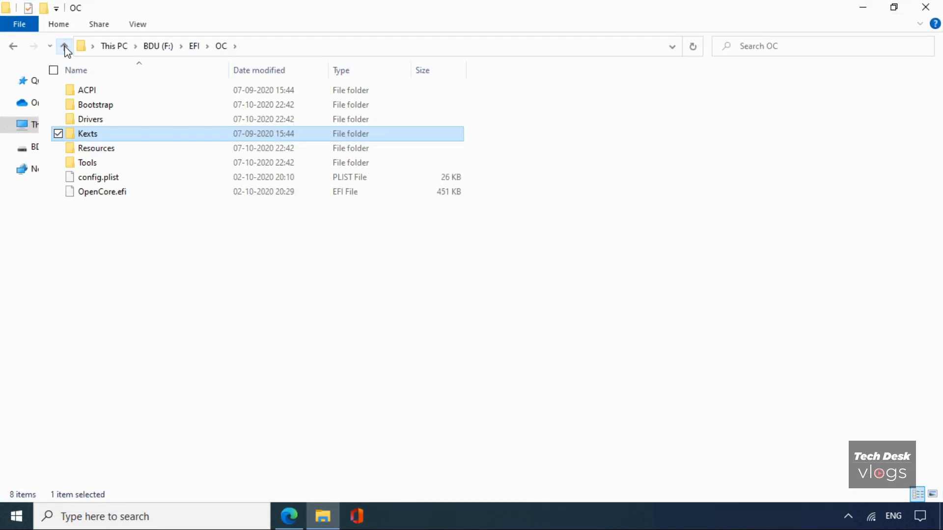
{"action": "left_click", "coordinate": [95, 120]}
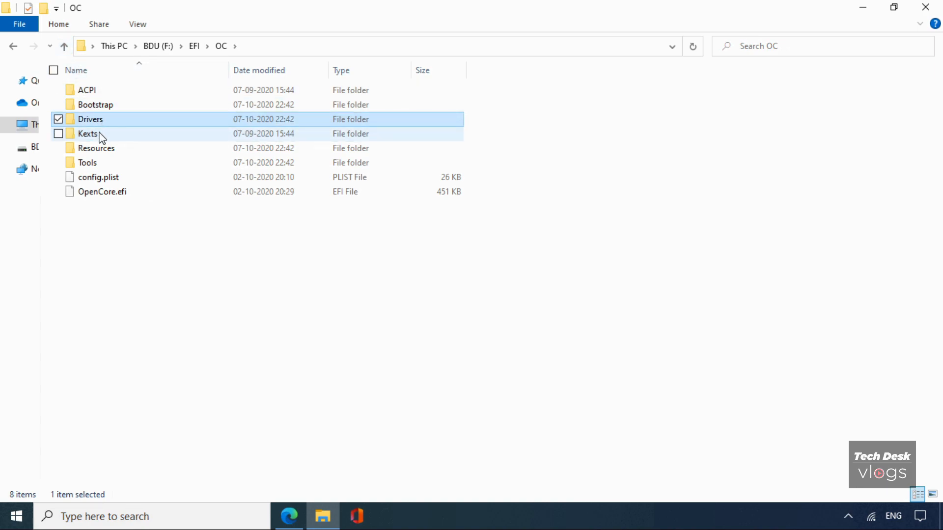
{"action": "left_click", "coordinate": [100, 135]}
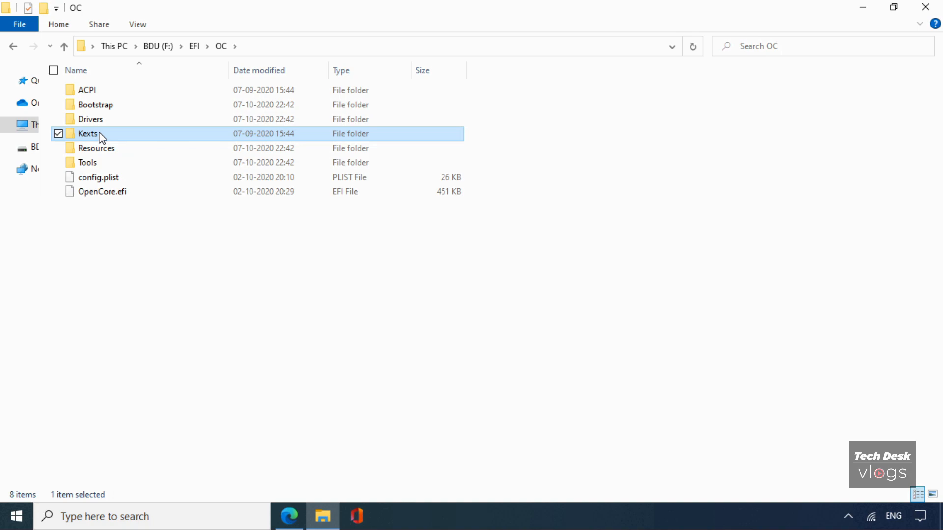
{"action": "left_click", "coordinate": [100, 93]}
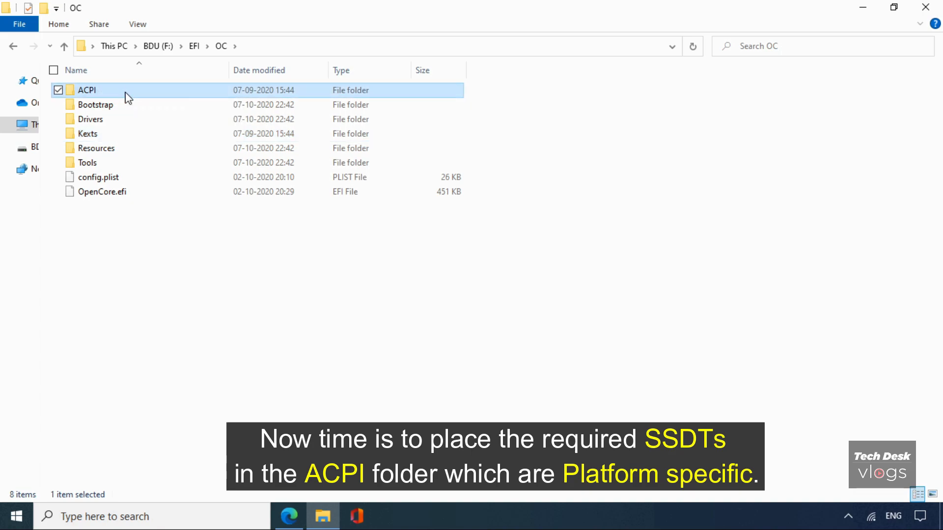
{"action": "double_click", "coordinate": [125, 92]}
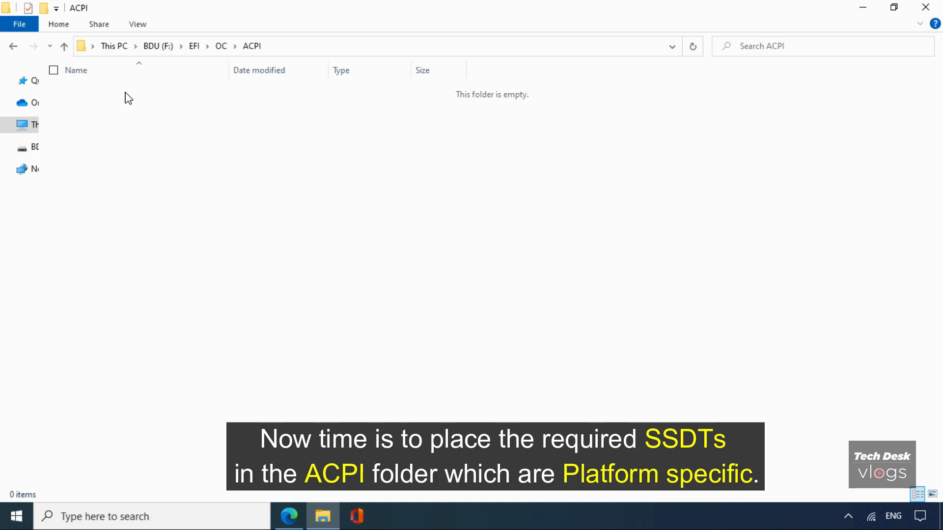
{"action": "key", "text": "super+Right"}
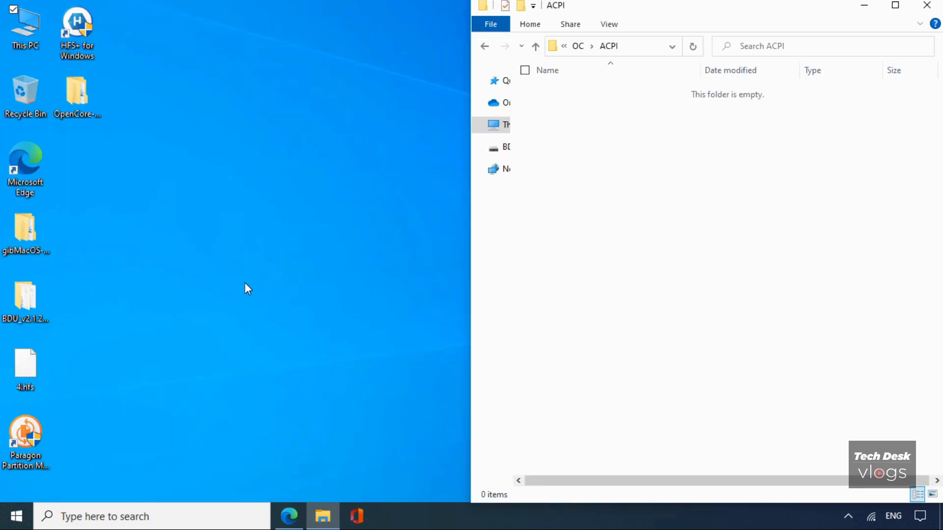
Switch to Edge and open the Getting started with ACPI guide linked in the OpenCore guide's SSDTs section.
{"action": "left_click", "coordinate": [326, 506]}
{"action": "left_click", "coordinate": [326, 506]}
{"action": "left_click", "coordinate": [326, 505]}
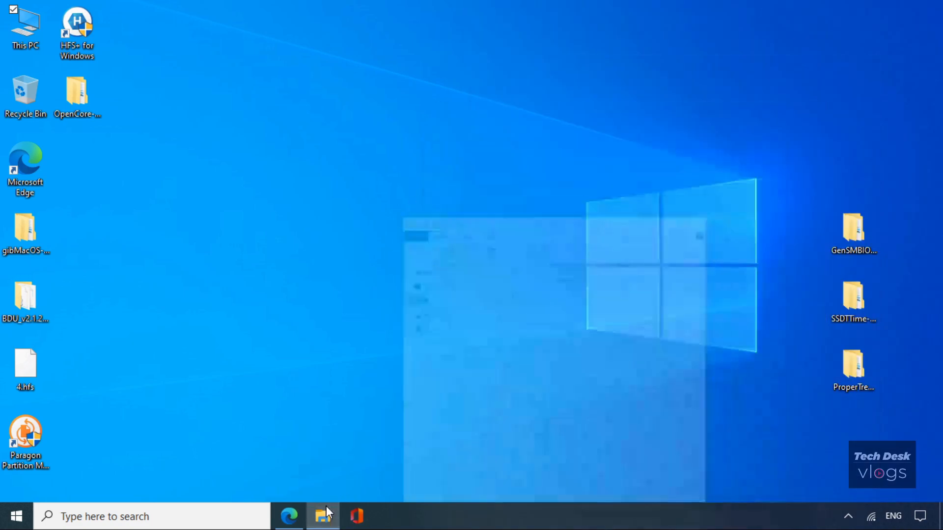
{"action": "left_click", "coordinate": [290, 519]}
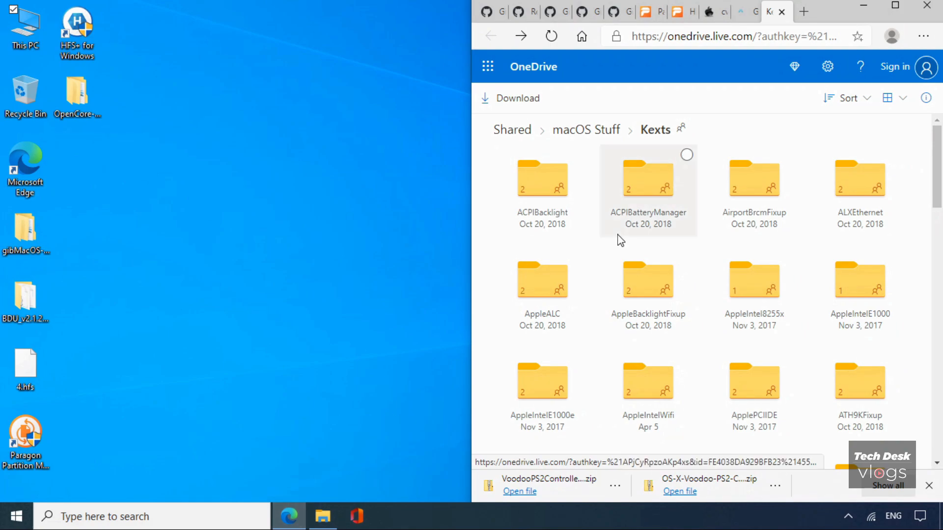
{"action": "left_click", "coordinate": [896, 5]}
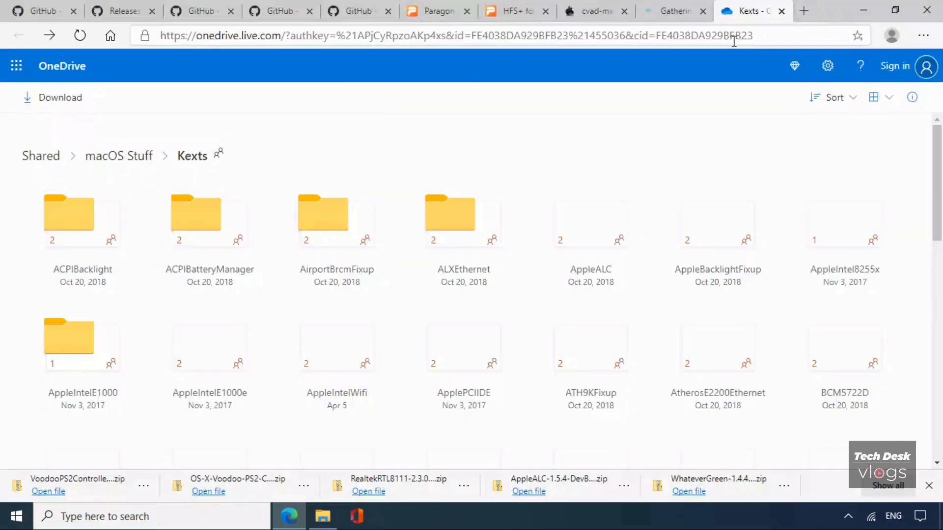
{"action": "left_click", "coordinate": [672, 19]}
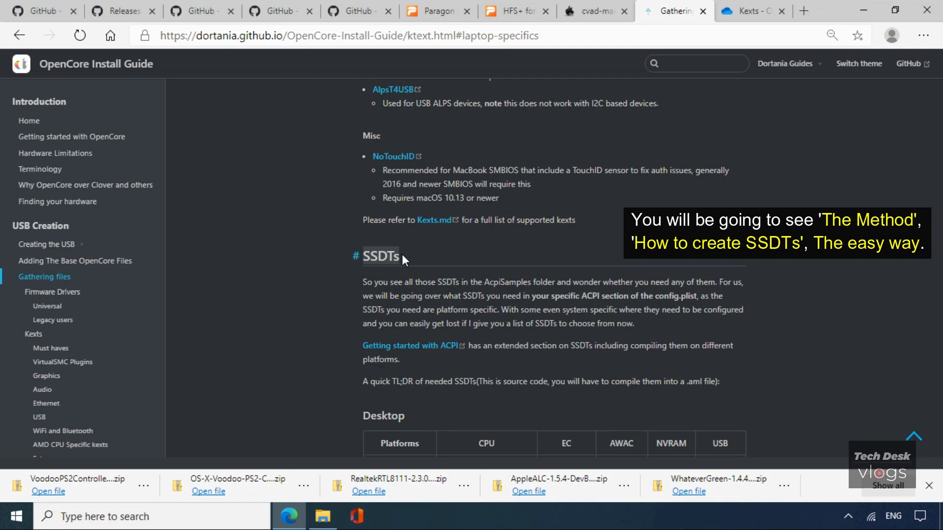
{"action": "left_click", "coordinate": [416, 350]}
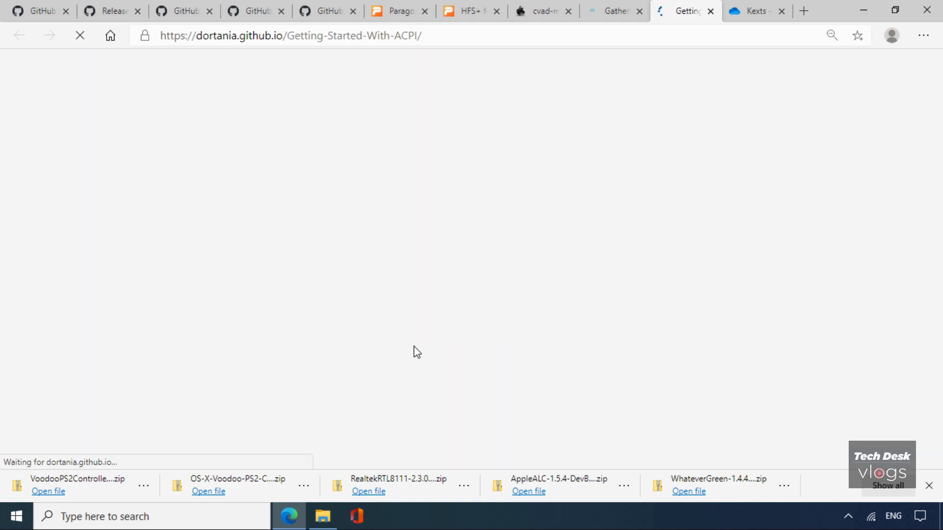
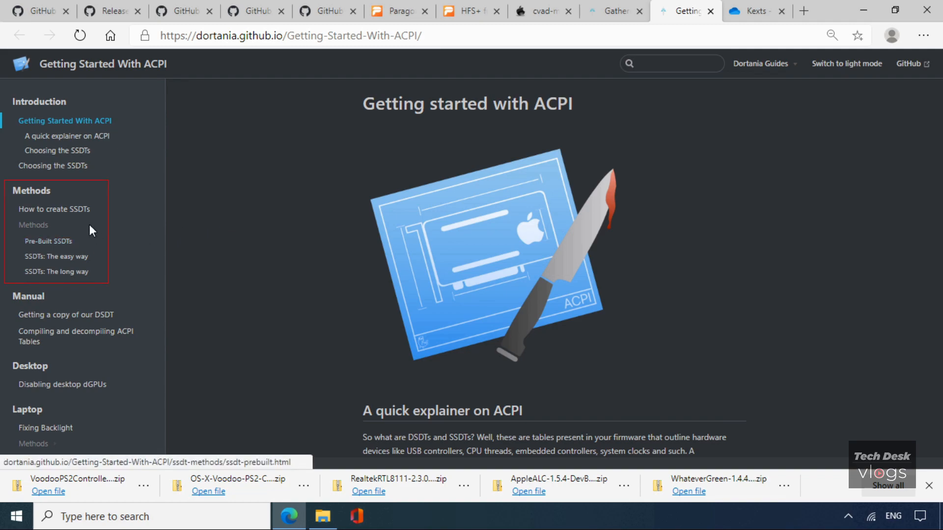
Open the guide's "SSDTs: The easy way" method and read its introduction to the SSDTTime tool.
{"action": "left_click_drag", "start_coordinate": [53, 195], "coordinate": [14, 194]}
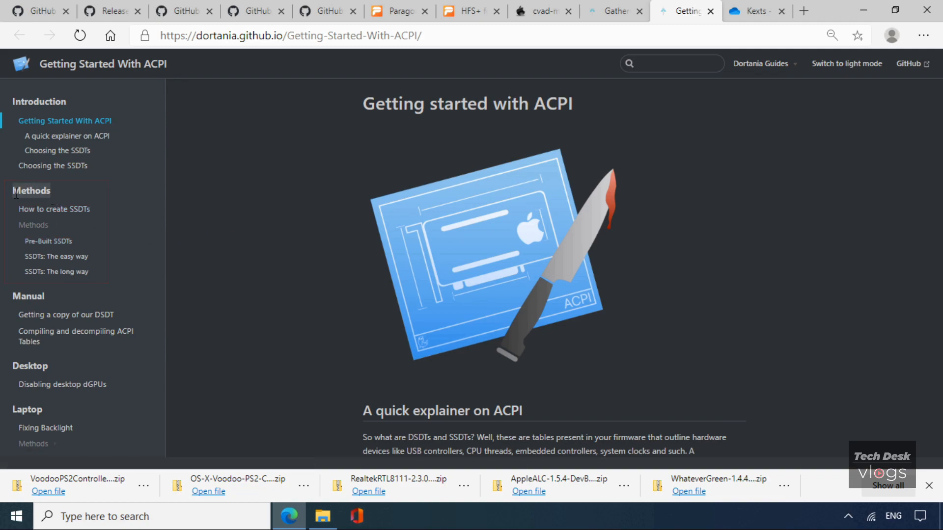
{"action": "left_click", "coordinate": [80, 260]}
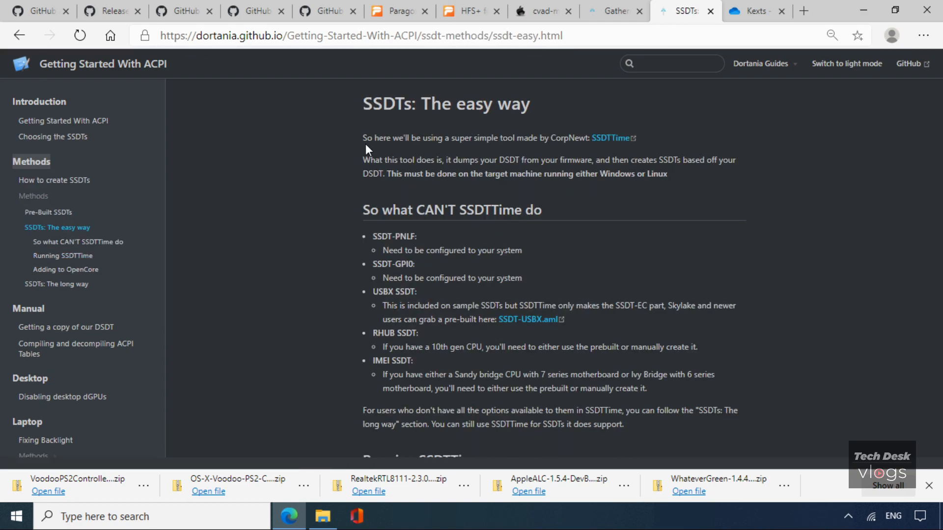
{"action": "left_click_drag", "start_coordinate": [360, 140], "coordinate": [645, 140]}
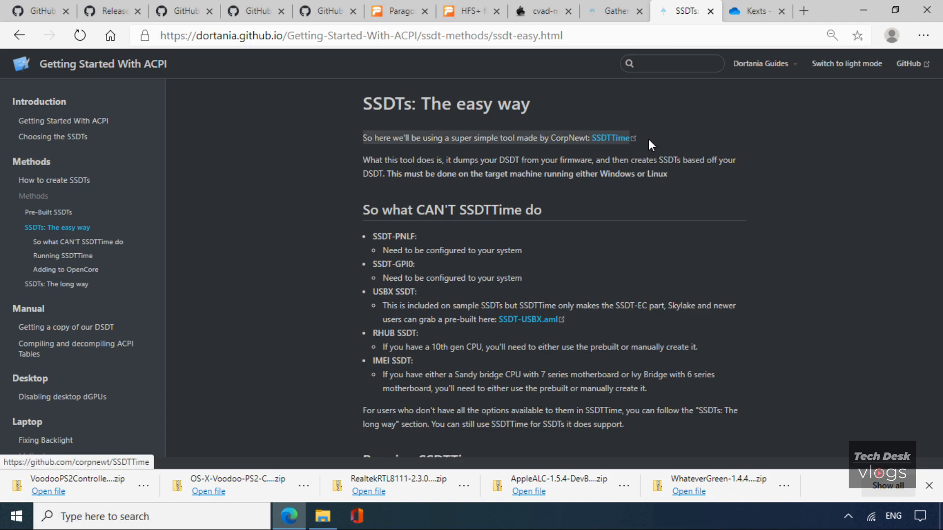
{"action": "left_click", "coordinate": [644, 140]}
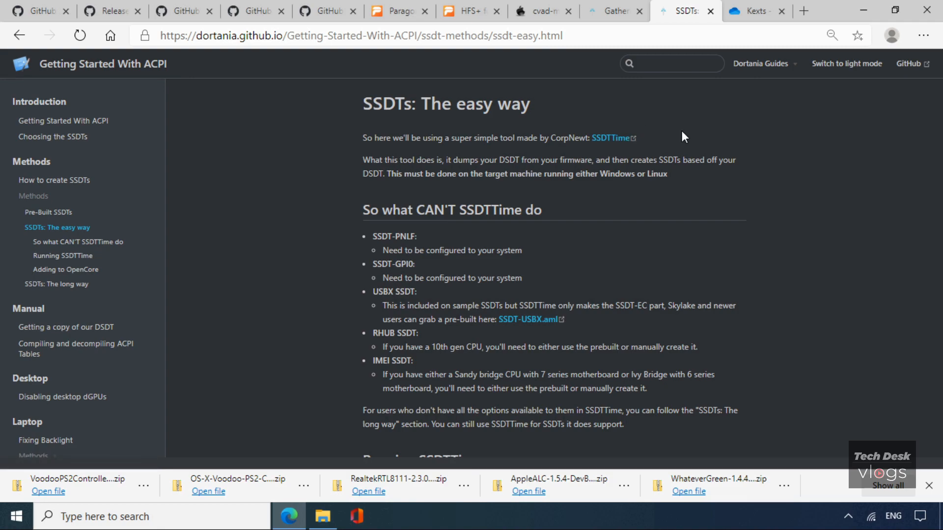
Return to the desktop and place the SSDTTime-master folder below the OpenCore folder.
{"action": "left_click", "coordinate": [867, 10]}
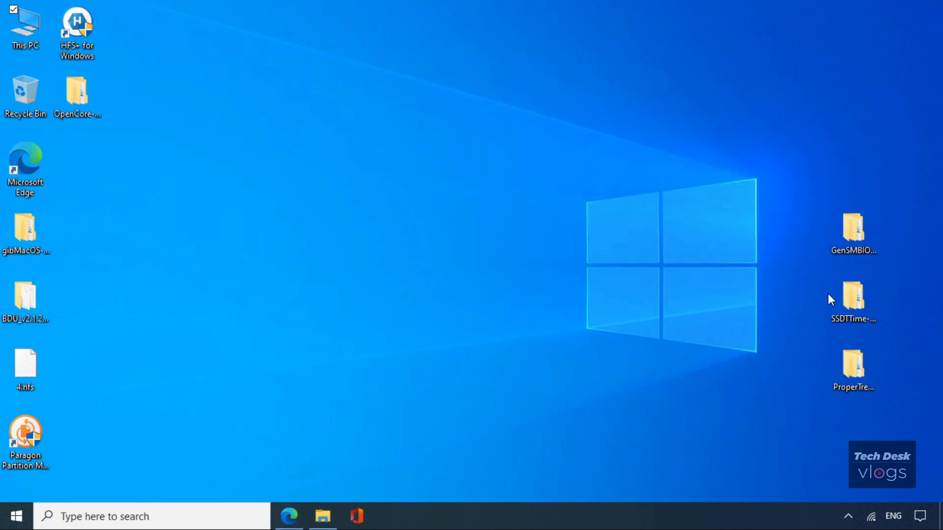
{"action": "left_click", "coordinate": [849, 297]}
{"action": "left_click_drag", "start_coordinate": [848, 296], "coordinate": [77, 158]}
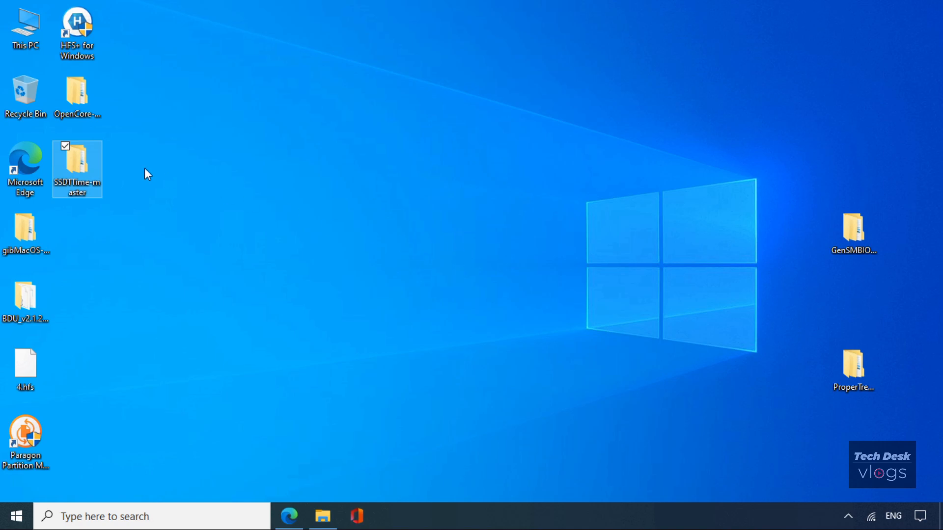
Open the SSDTTime-master folder and its inner SSDTTime-master subfolder, moving the window nearer the screen centre.
{"action": "double_click", "coordinate": [80, 172]}
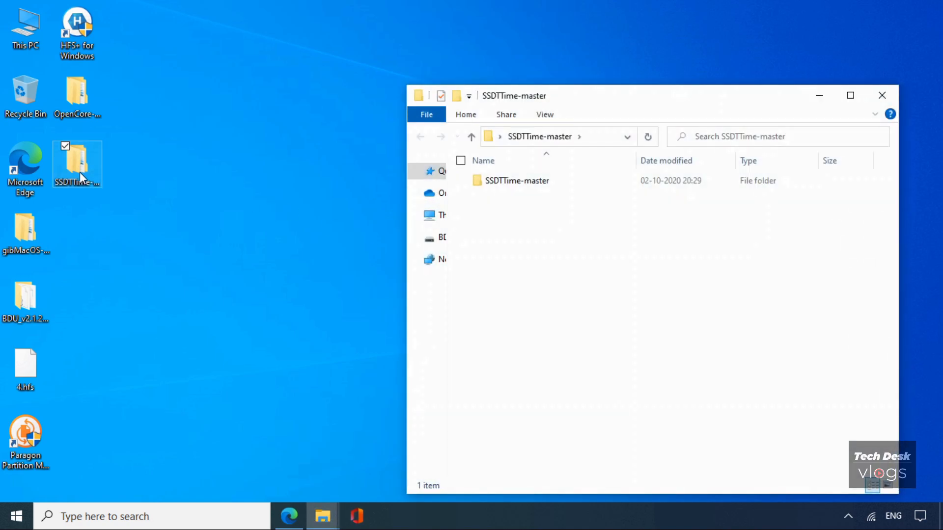
{"action": "left_click_drag", "start_coordinate": [614, 97], "coordinate": [470, 64]}
{"action": "double_click", "coordinate": [385, 153]}
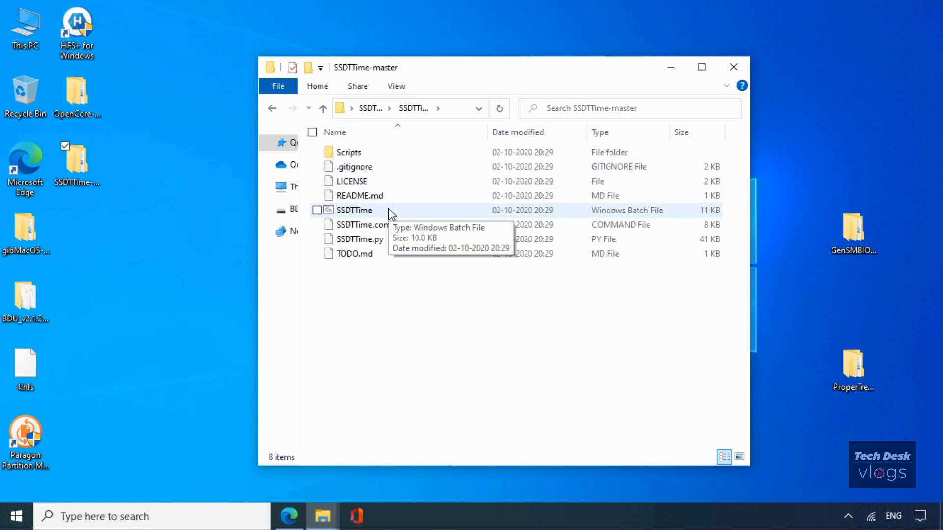
Launch the SSDTTime Windows batch file and let it run anyway despite the SmartScreen block.
{"action": "right_click", "coordinate": [389, 209]}
{"action": "left_click", "coordinate": [402, 215]}
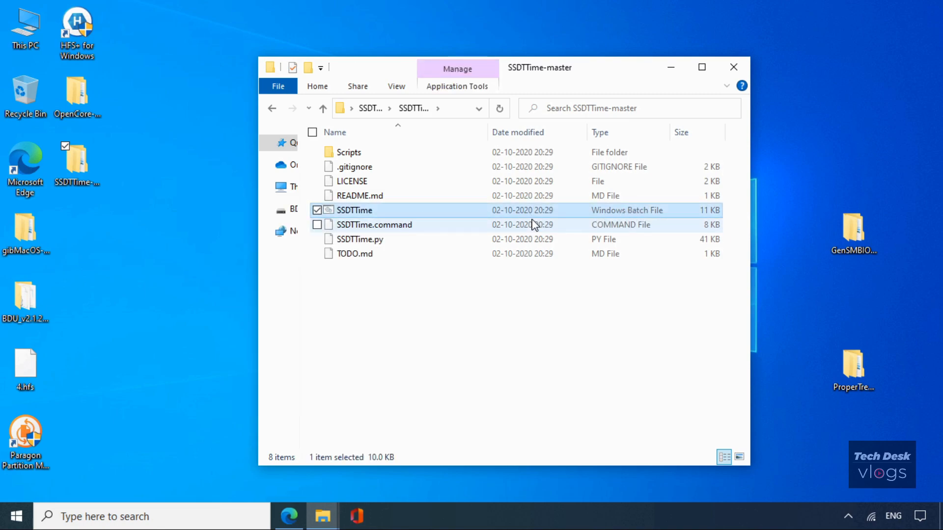
{"action": "double_click", "coordinate": [469, 211]}
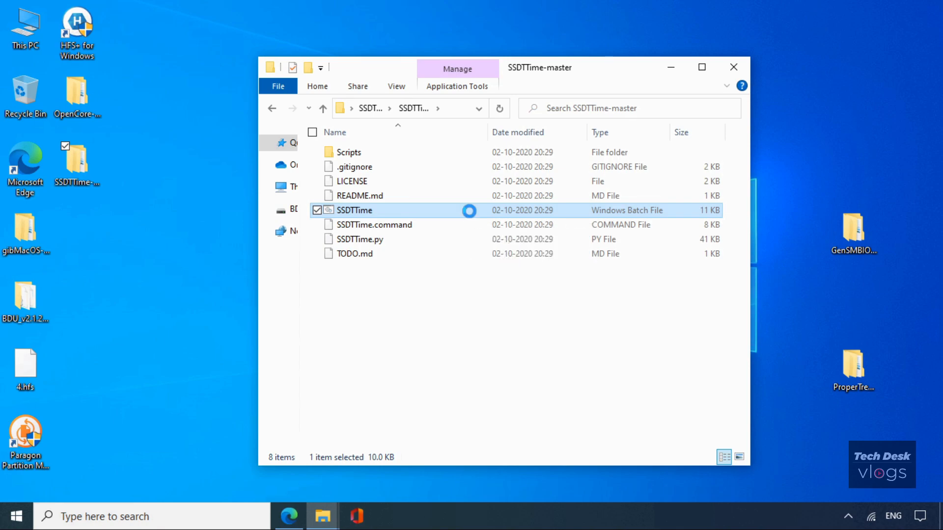
{"action": "right_click", "coordinate": [469, 211]}
{"action": "left_click", "coordinate": [433, 256]}
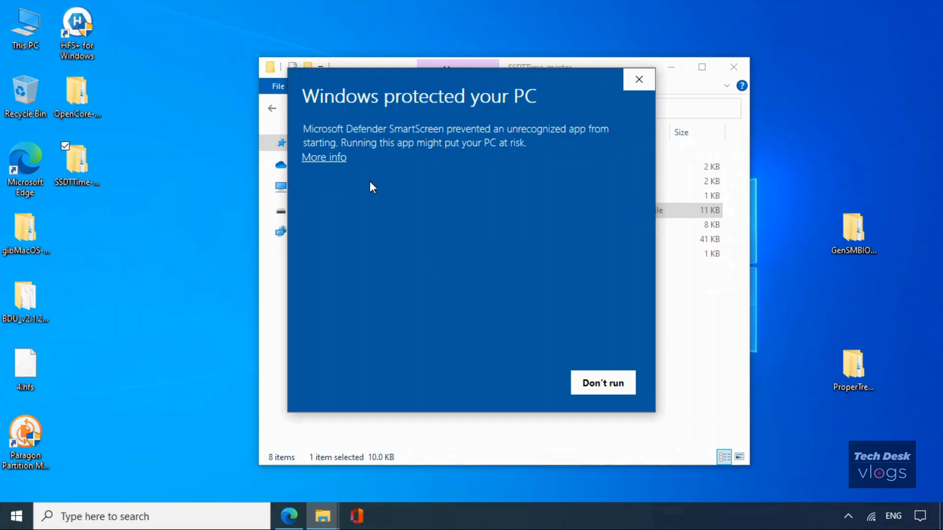
{"action": "left_click", "coordinate": [335, 158]}
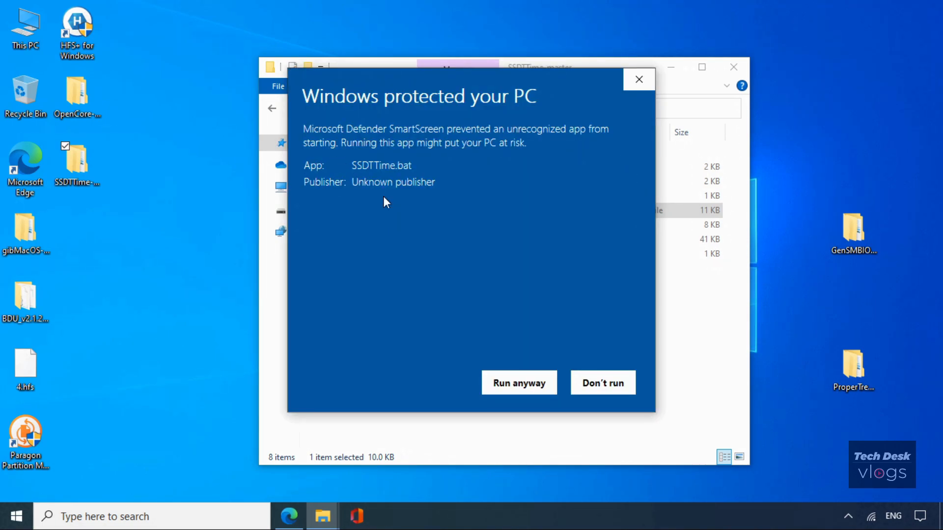
{"action": "left_click", "coordinate": [530, 381]}
{"action": "left_click", "coordinate": [484, 377]}
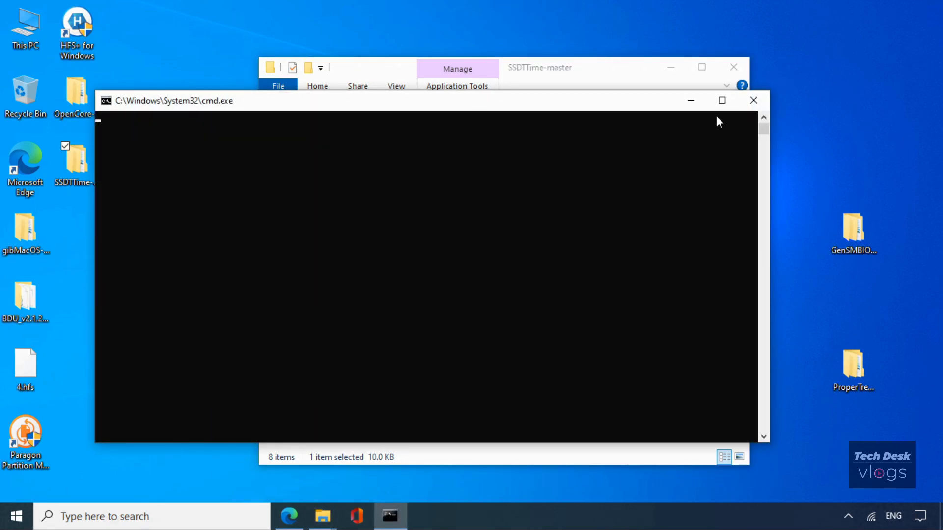
Close the SSDTTime-master folder window and move the SSDTTime console nearer the screen centre.
{"action": "left_click", "coordinate": [633, 72]}
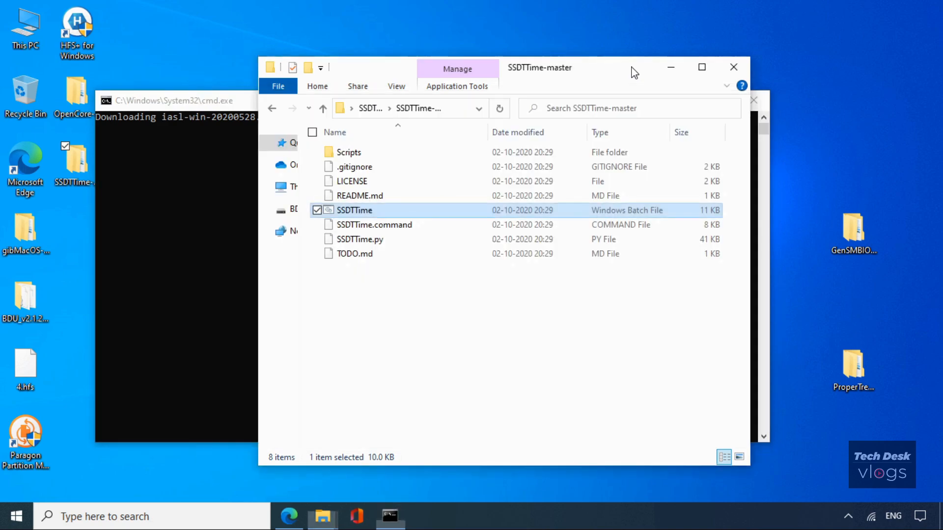
{"action": "left_click", "coordinate": [733, 66]}
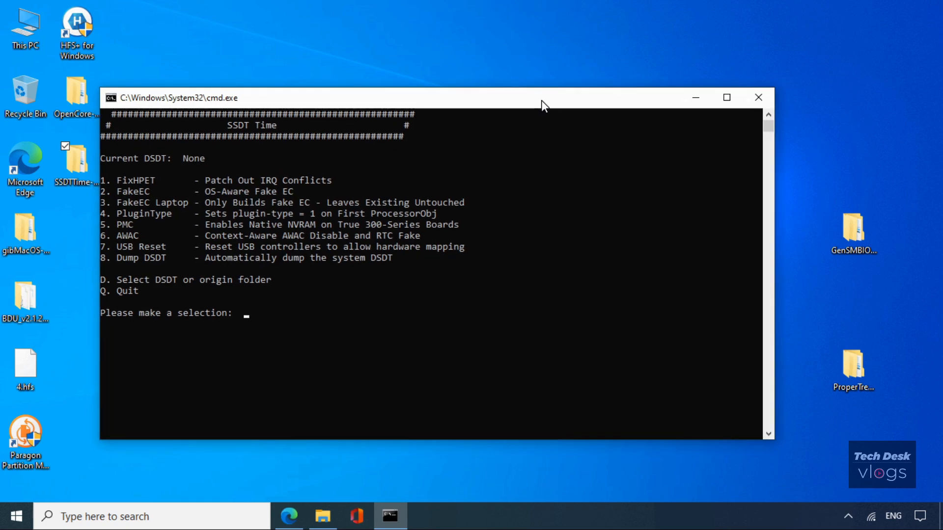
{"action": "left_click_drag", "start_coordinate": [540, 100], "coordinate": [580, 80]}
Examine the SSDTTime main menu, highlighting its title, the Current DSDT line and the Dump DSDT option.
{"action": "left_click_drag", "start_coordinate": [323, 105], "coordinate": [311, 105]}
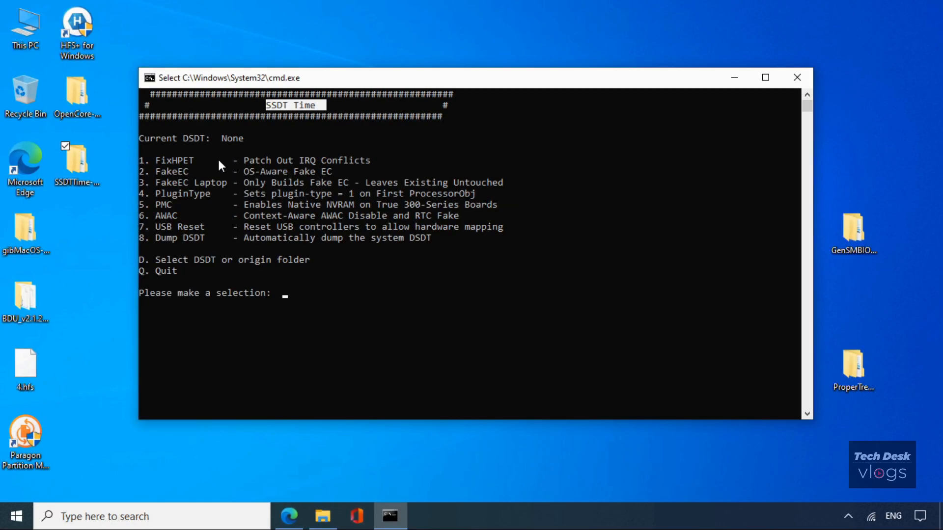
{"action": "left_click", "coordinate": [142, 139]}
{"action": "left_click_drag", "start_coordinate": [187, 140], "coordinate": [243, 140]}
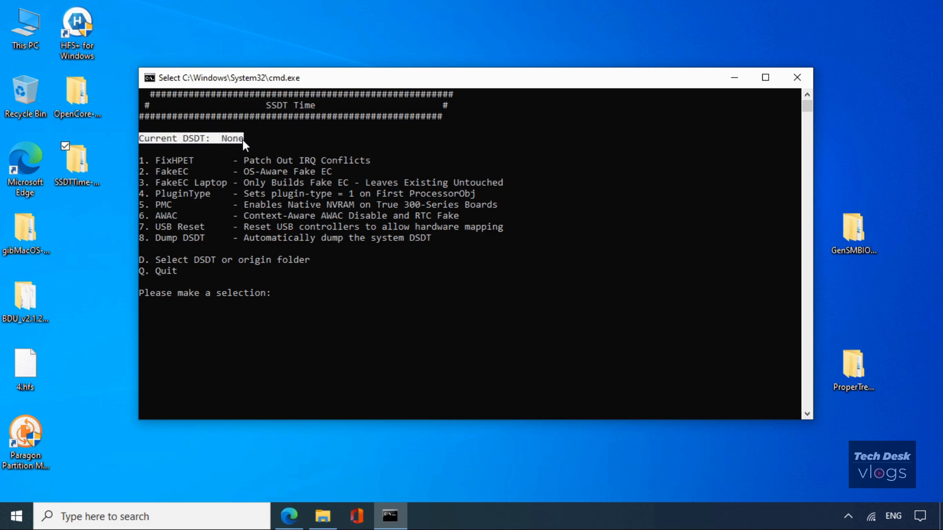
{"action": "left_click", "coordinate": [141, 238]}
{"action": "left_click_drag", "start_coordinate": [141, 238], "coordinate": [244, 238]}
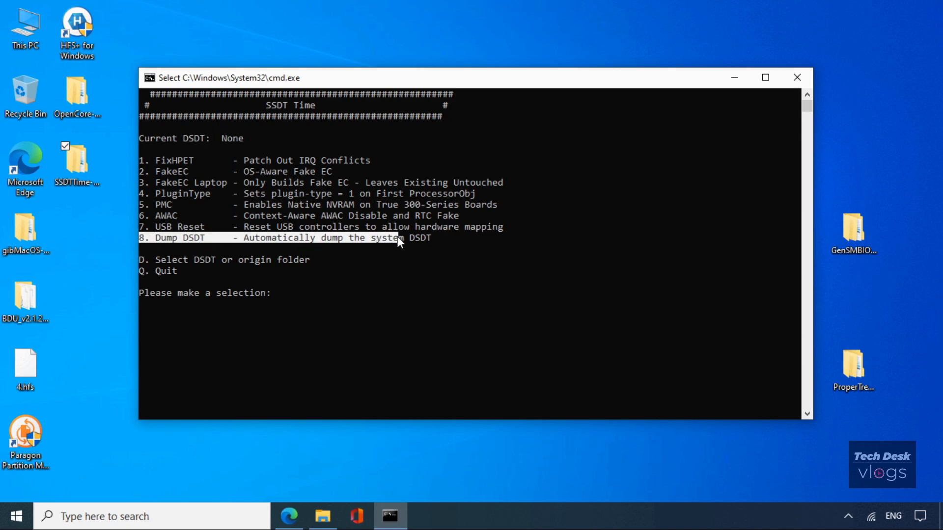
{"action": "left_click_drag", "start_coordinate": [425, 236], "coordinate": [435, 238]}
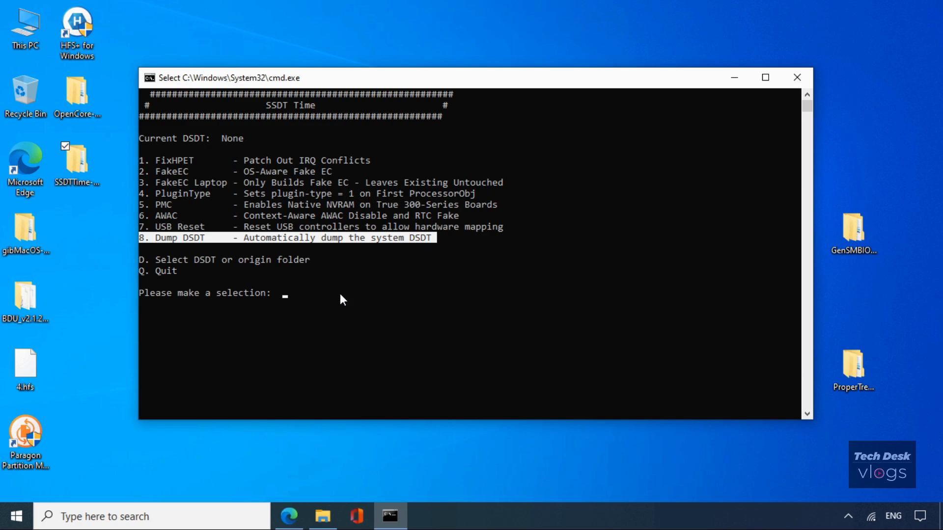
Dump the system DSDT with option 8, return to the main menu and check the Current DSDT path.
{"action": "left_click", "coordinate": [291, 293]}
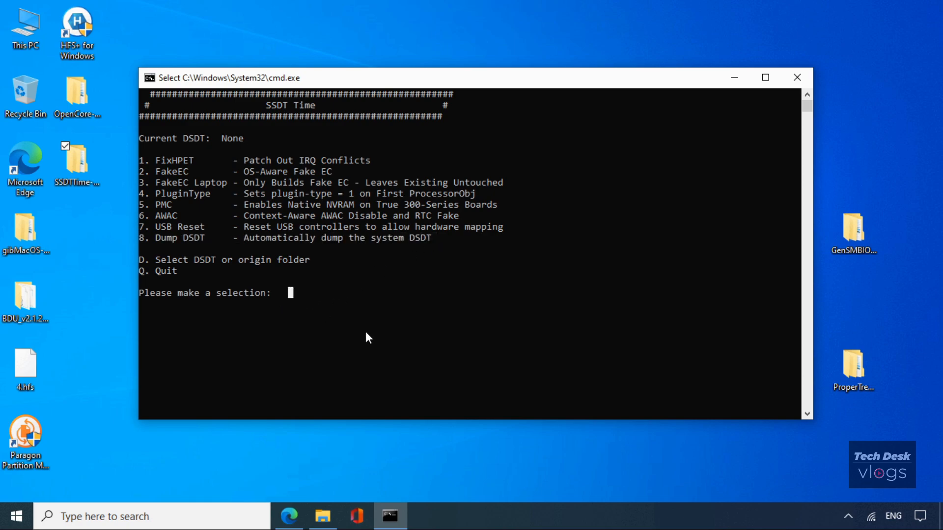
{"action": "type", "text": "8"}
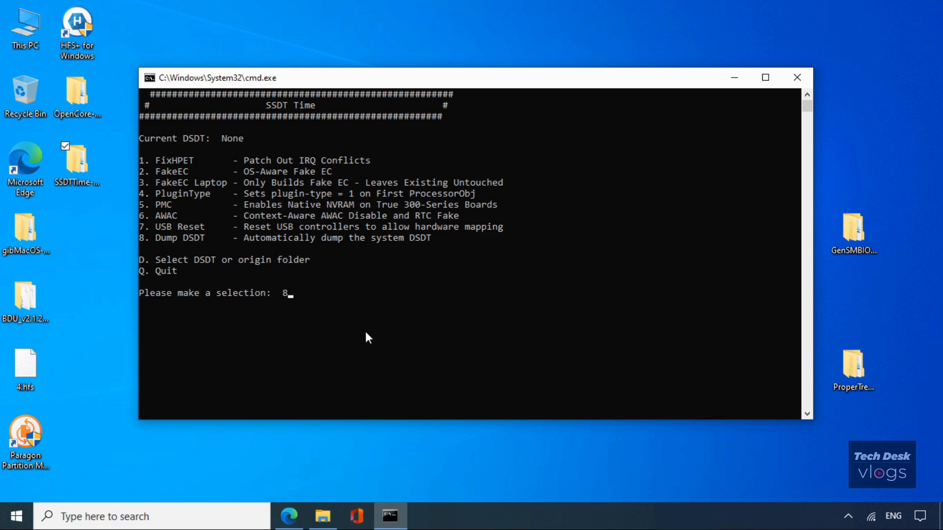
{"action": "key", "text": "Return"}
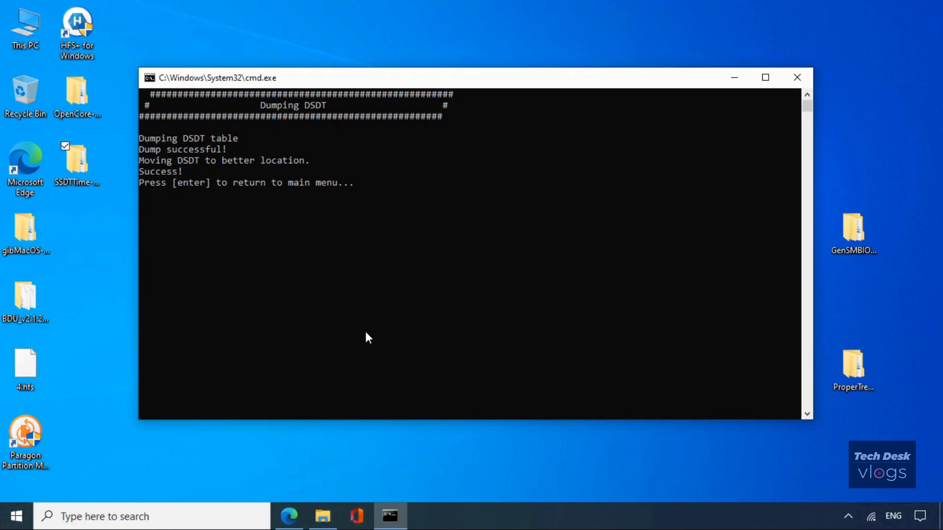
{"action": "key", "text": "Return"}
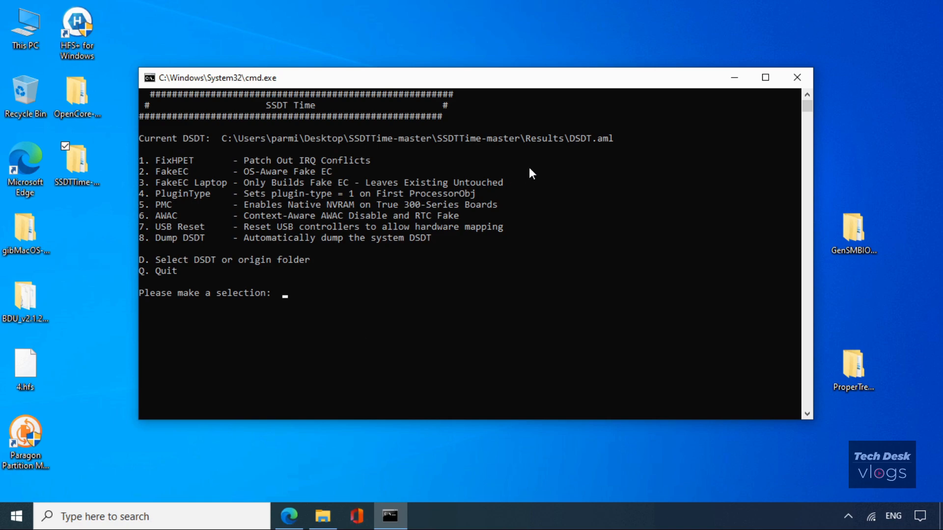
{"action": "left_click_drag", "start_coordinate": [618, 138], "coordinate": [140, 140]}
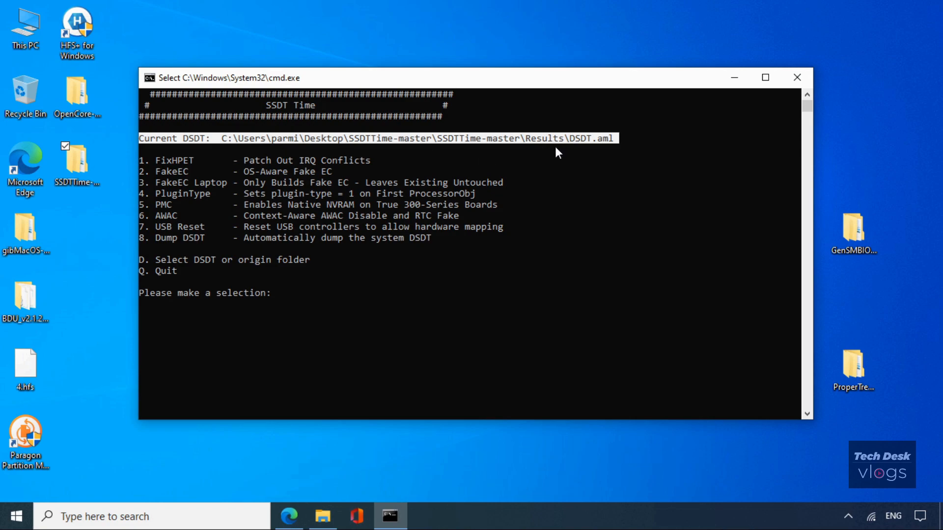
{"action": "left_click", "coordinate": [333, 137]}
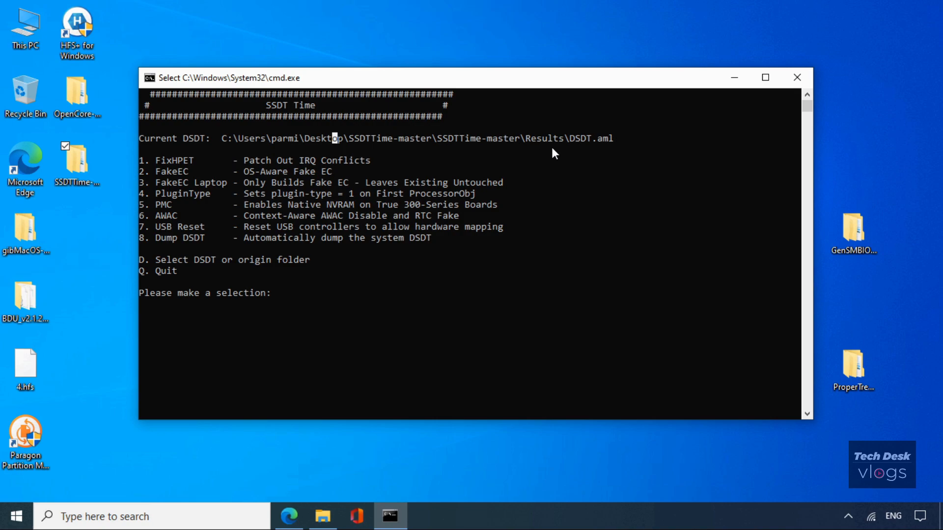
Check the loaded DSDT path and start option 1, FixHPET, to patch out IRQ conflicts.
{"action": "left_click_drag", "start_coordinate": [526, 138], "coordinate": [613, 139]}
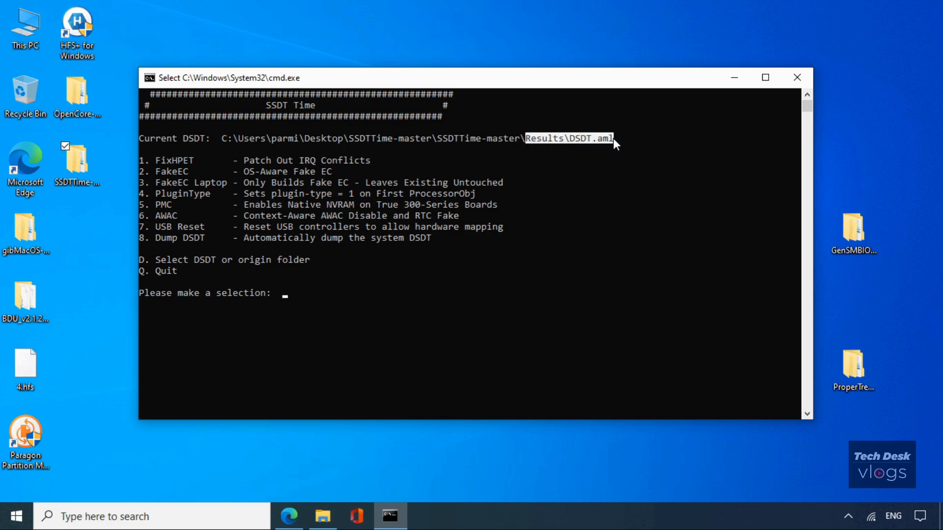
{"action": "left_click", "coordinate": [297, 303]}
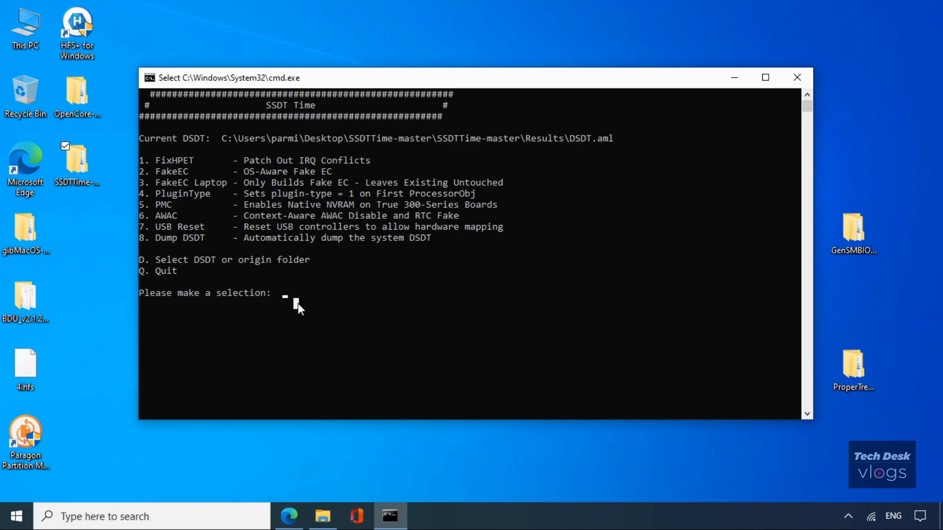
{"action": "left_click_drag", "start_coordinate": [140, 161], "coordinate": [180, 162]}
{"action": "left_click_drag", "start_coordinate": [245, 164], "coordinate": [369, 163]}
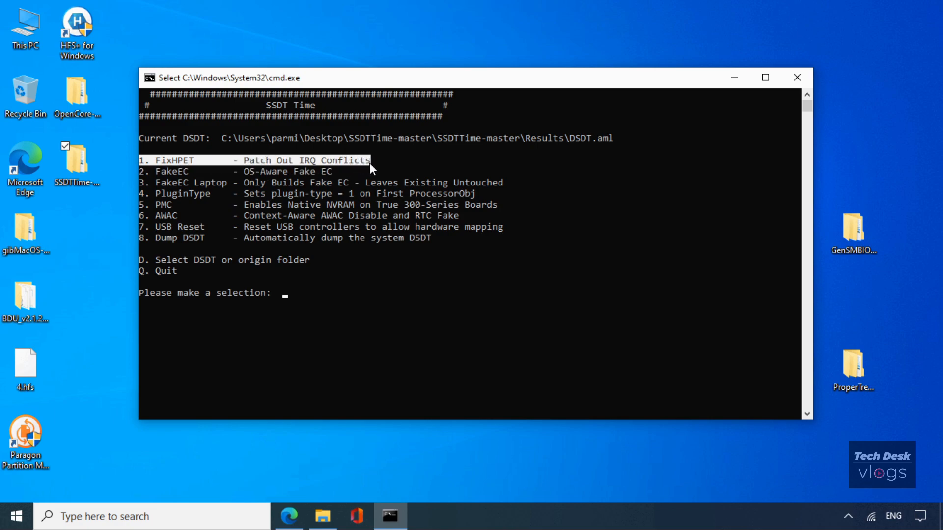
{"action": "left_click", "coordinate": [349, 312]}
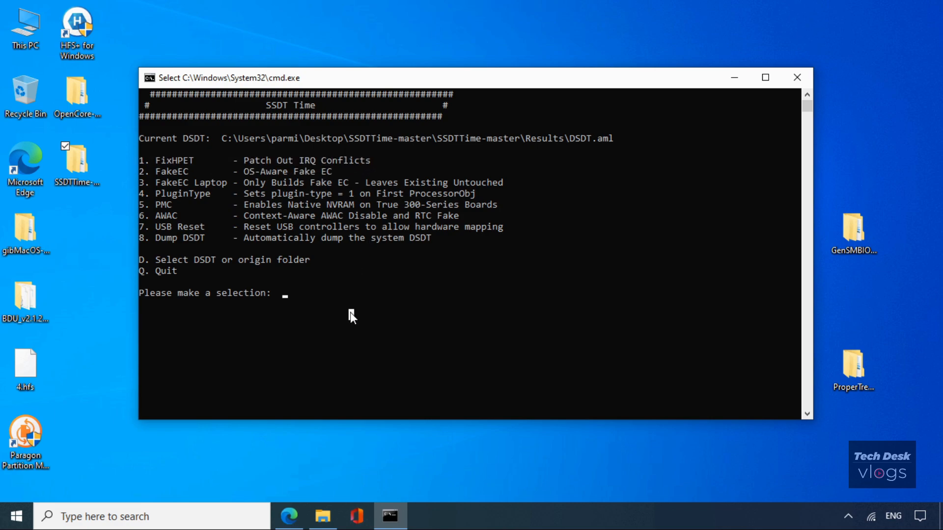
{"action": "key", "text": "Escape"}
{"action": "type", "text": "1"}
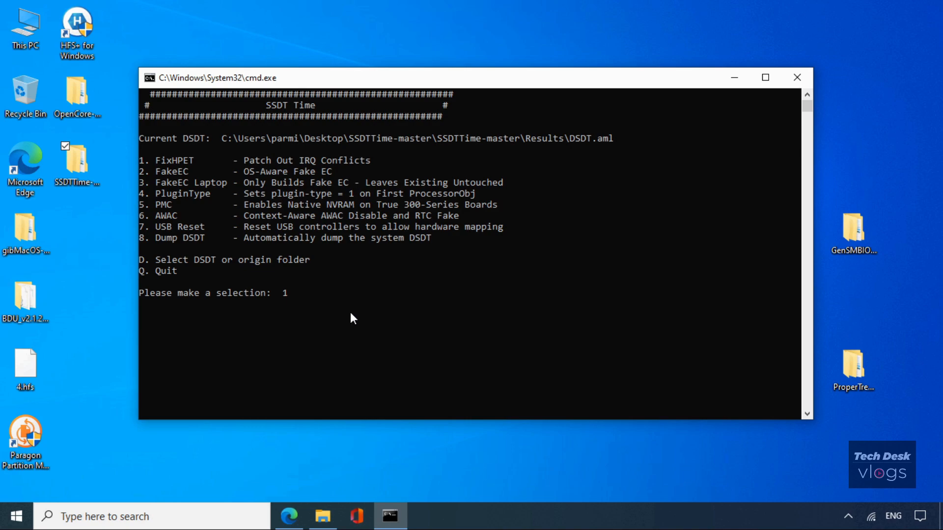
{"action": "key", "text": "Return"}
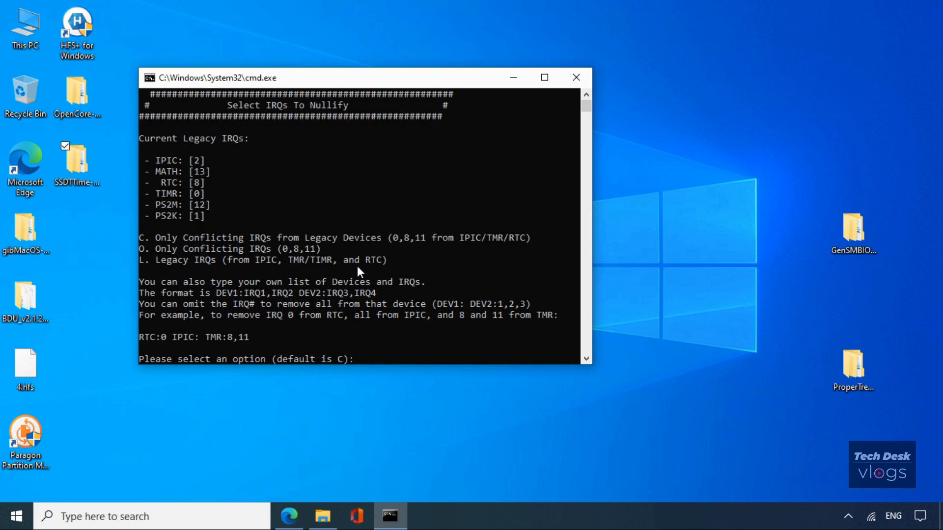
Nullify only the conflicting IRQs from legacy devices with option C, build the HPET patch, and return to the main menu.
{"action": "left_click_drag", "start_coordinate": [141, 238], "coordinate": [533, 241]}
{"action": "left_click_drag", "start_coordinate": [141, 249], "coordinate": [318, 250]}
{"action": "left_click_drag", "start_coordinate": [141, 260], "coordinate": [385, 261]}
{"action": "left_click", "coordinate": [170, 241]}
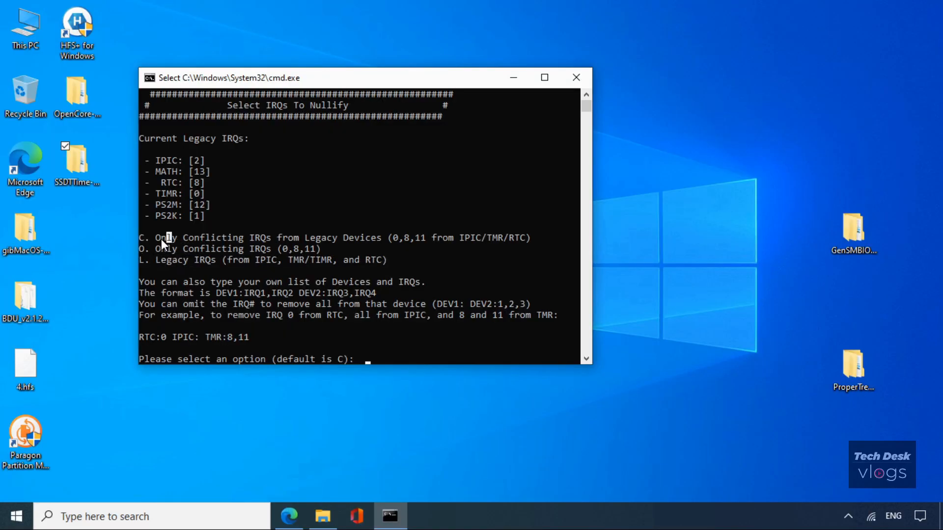
{"action": "left_click_drag", "start_coordinate": [143, 237], "coordinate": [528, 241]}
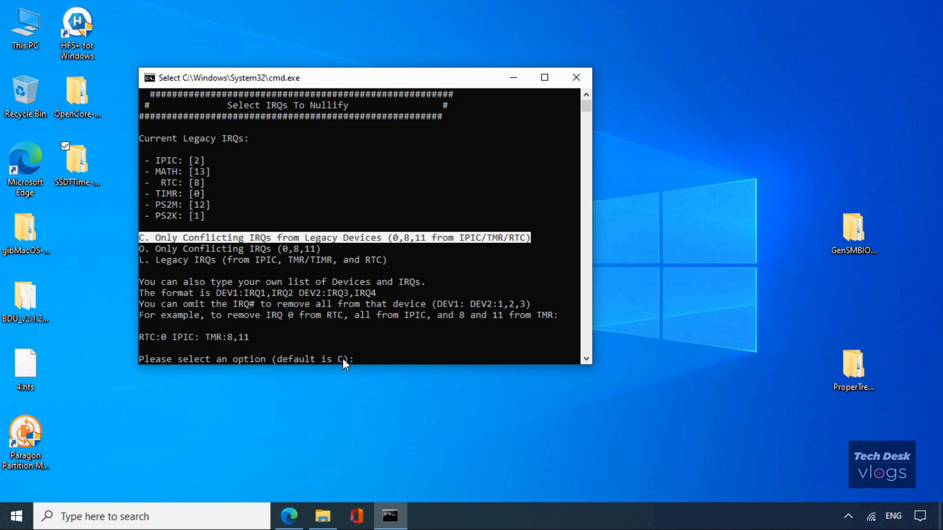
{"action": "left_click", "coordinate": [361, 361]}
{"action": "type", "text": "c"}
{"action": "key", "text": "Return"}
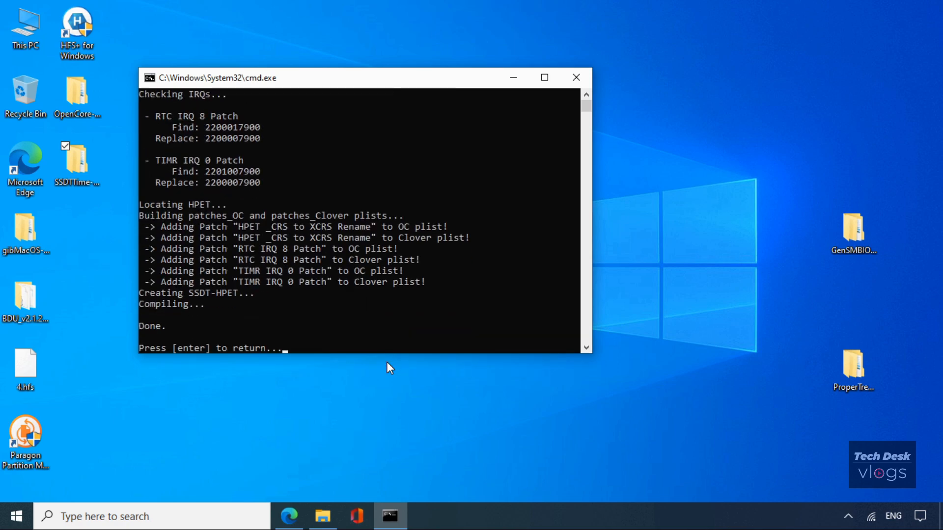
{"action": "key", "text": "Return"}
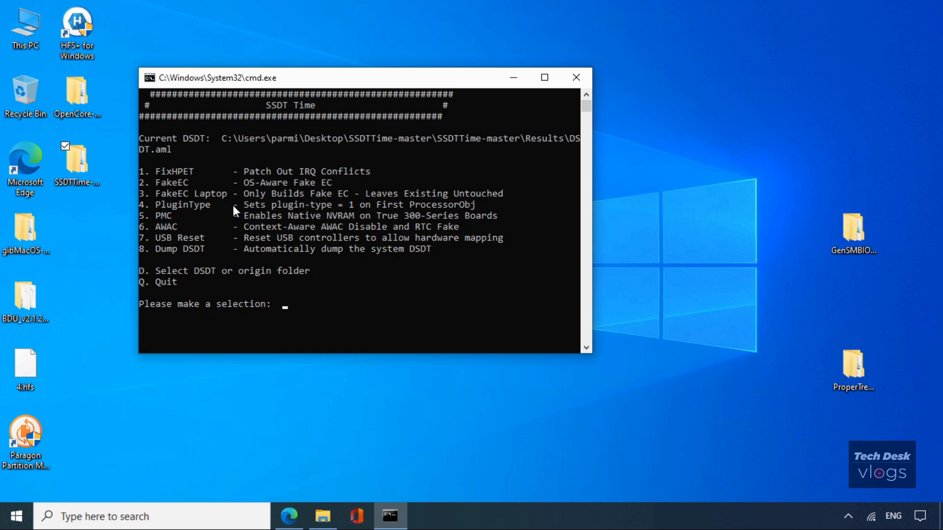
Build the OS-aware fake EC table with option 2, FakeEC, and return to the main menu.
{"action": "left_click_drag", "start_coordinate": [143, 183], "coordinate": [250, 182]}
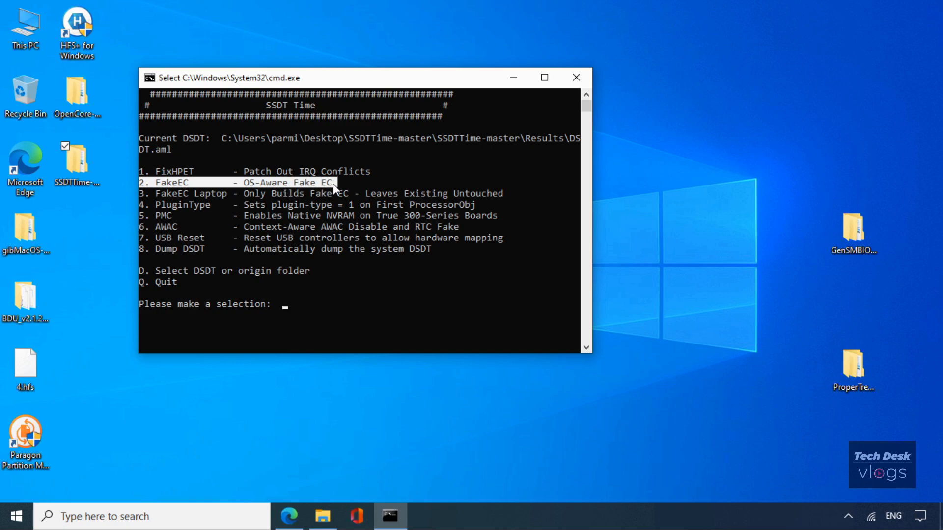
{"action": "left_click", "coordinate": [284, 314]}
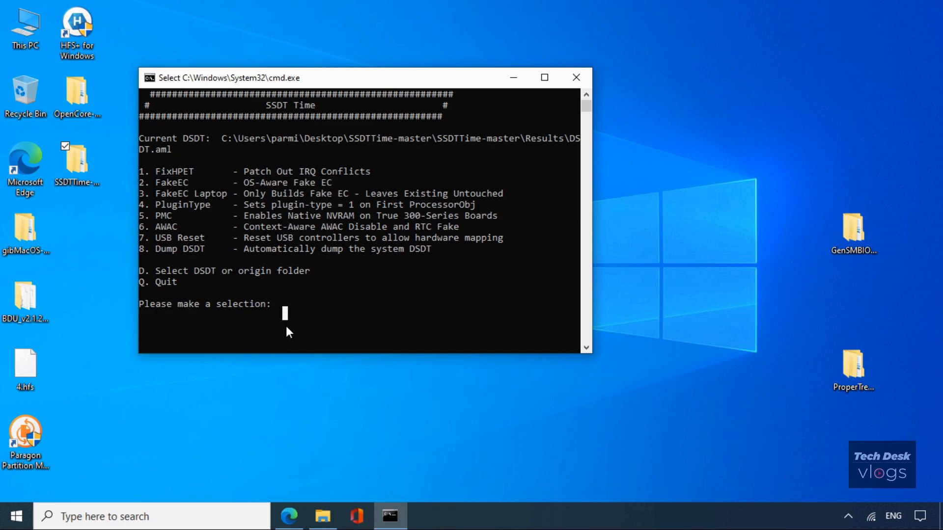
{"action": "type", "text": "2"}
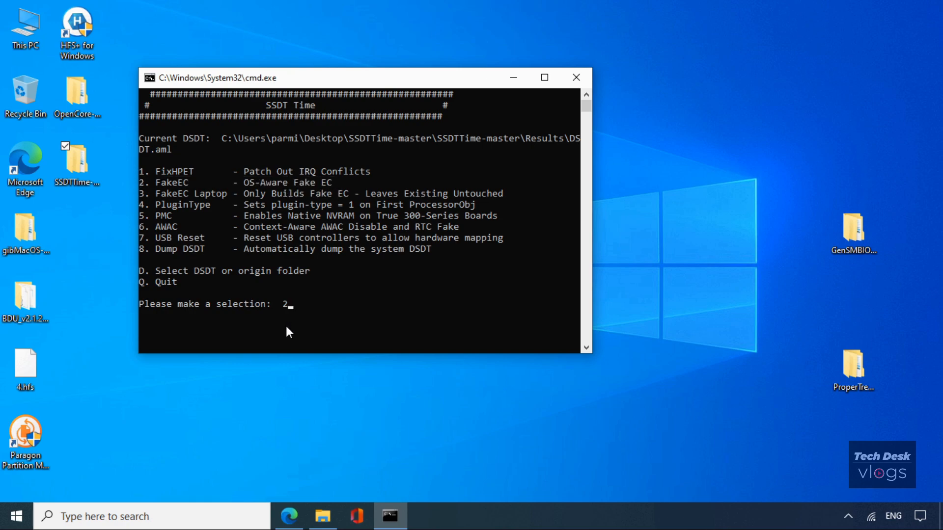
{"action": "key", "text": "Return"}
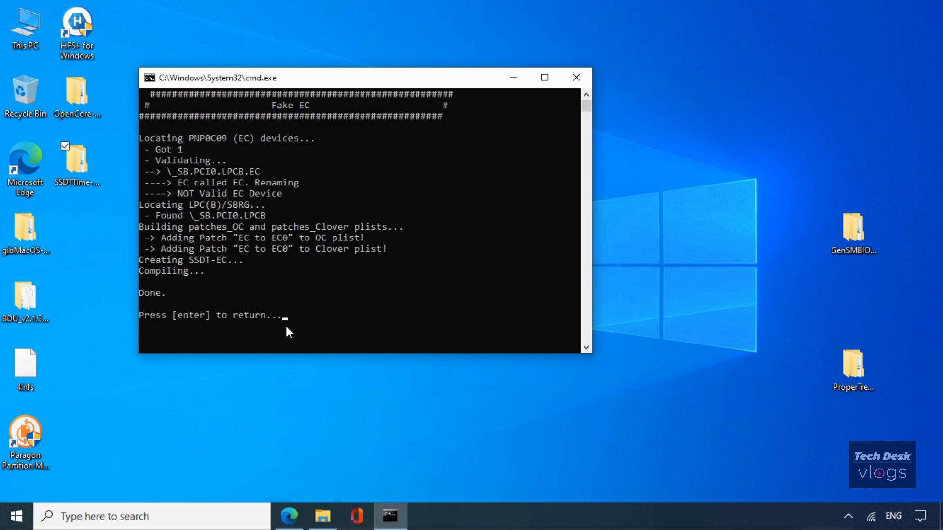
{"action": "key", "text": "Return"}
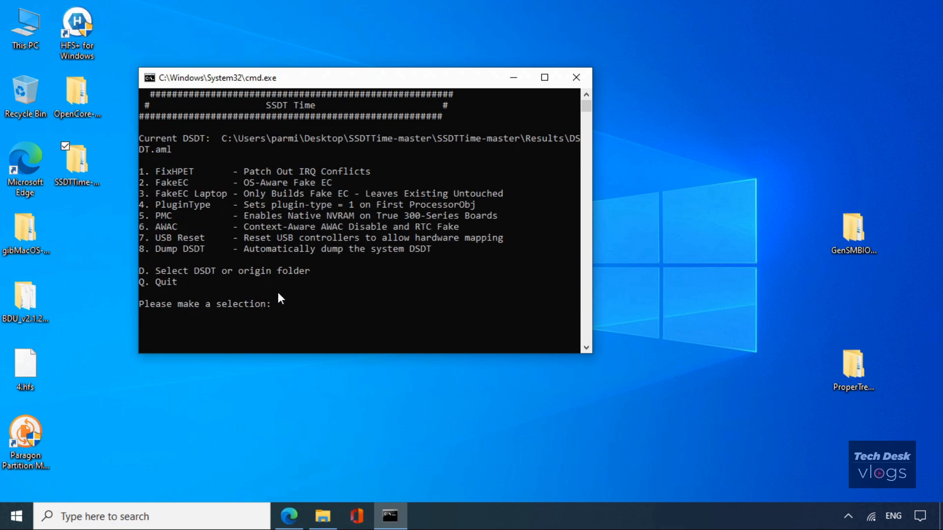
Run option 3, FakeEC Laptop, on the loaded DSDT and return to the main menu.
{"action": "left_click_drag", "start_coordinate": [140, 195], "coordinate": [459, 195]}
{"action": "type", "text": "3"}
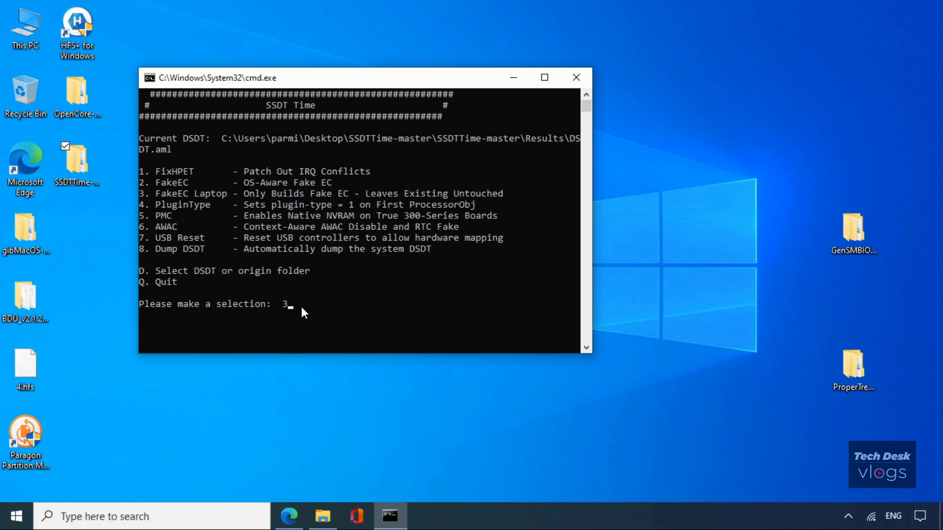
{"action": "key", "text": "Return"}
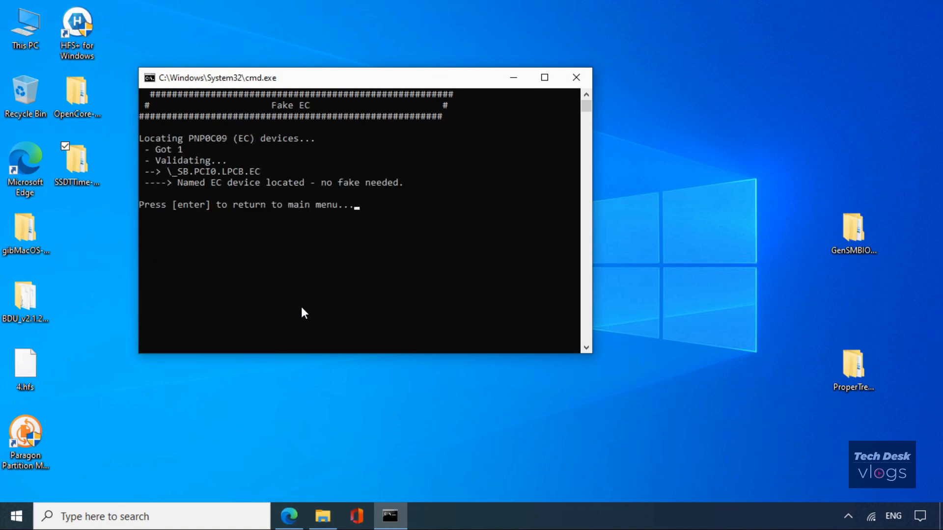
{"action": "key", "text": "Return"}
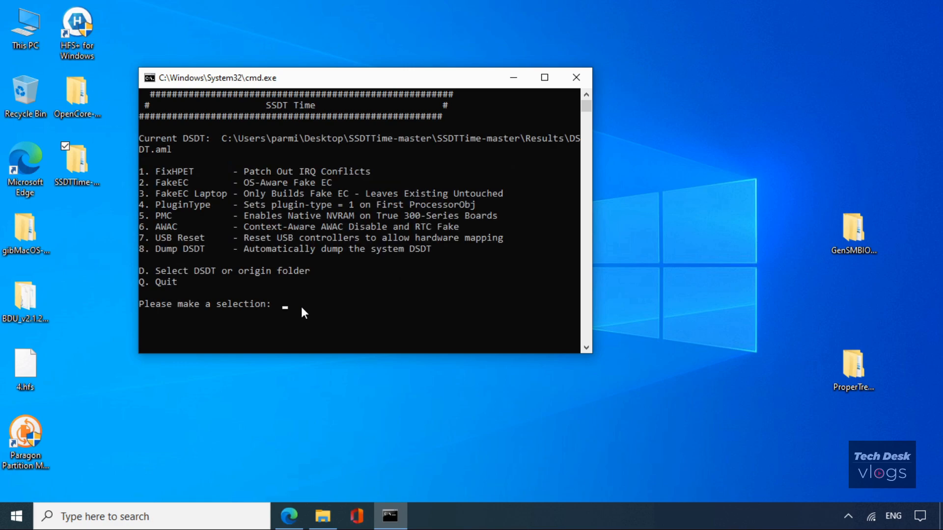
Build the plugin-type table for the first processor object with option 4, PluginType, and return to the main menu.
{"action": "left_click_drag", "start_coordinate": [142, 205], "coordinate": [471, 205]}
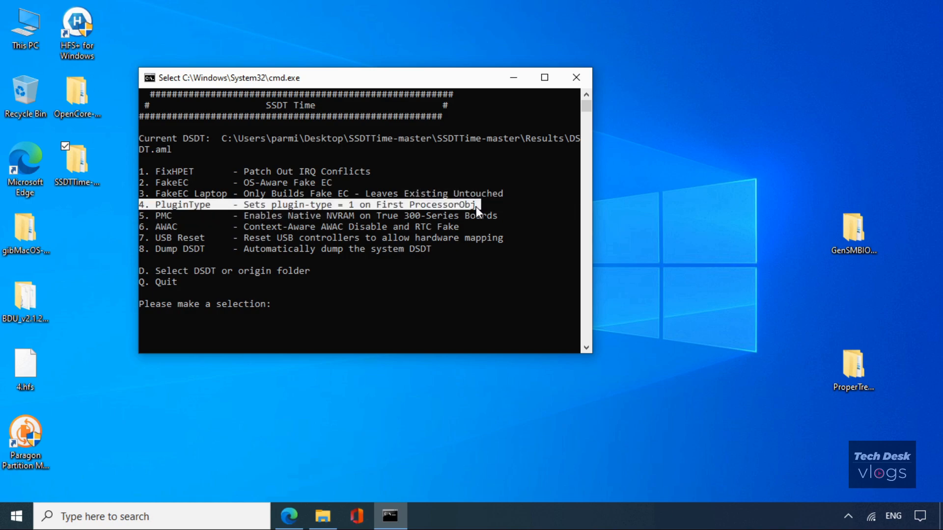
{"action": "left_click", "coordinate": [316, 311]}
{"action": "type", "text": "4"}
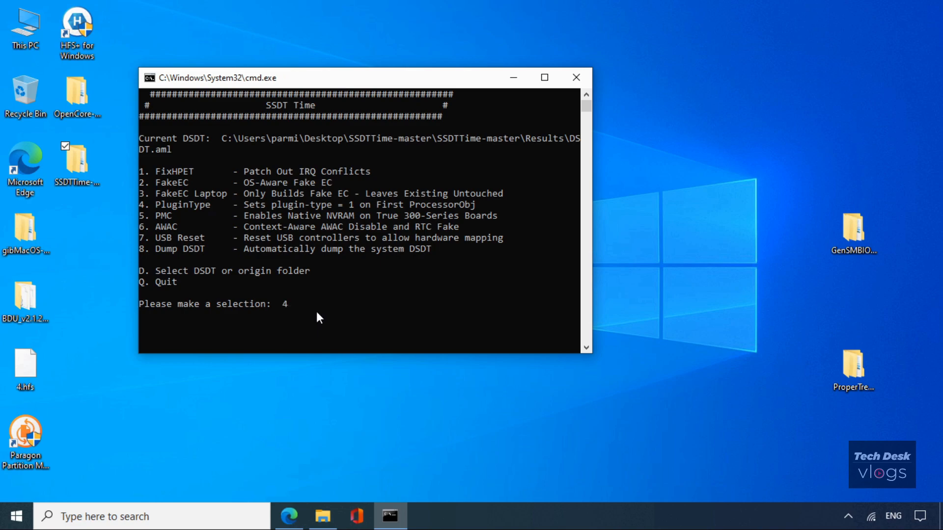
{"action": "key", "text": "Return"}
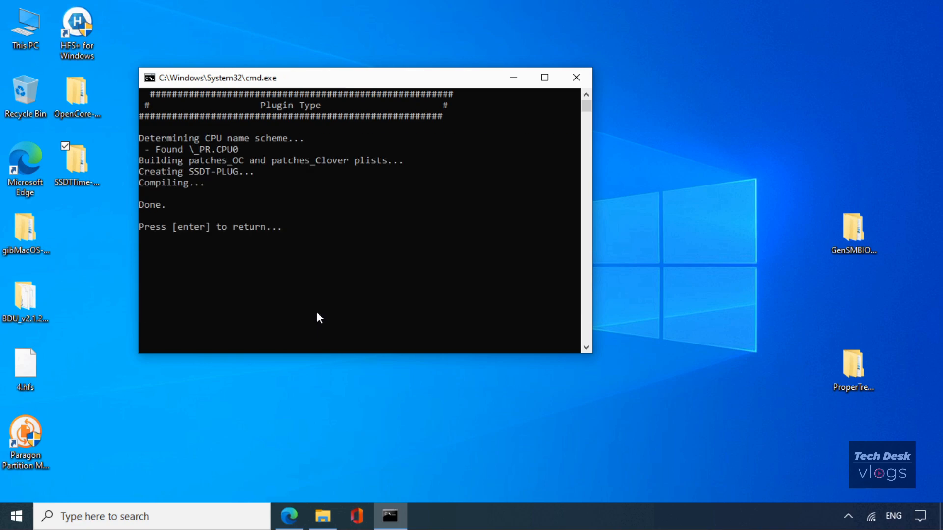
{"action": "key", "text": "Return"}
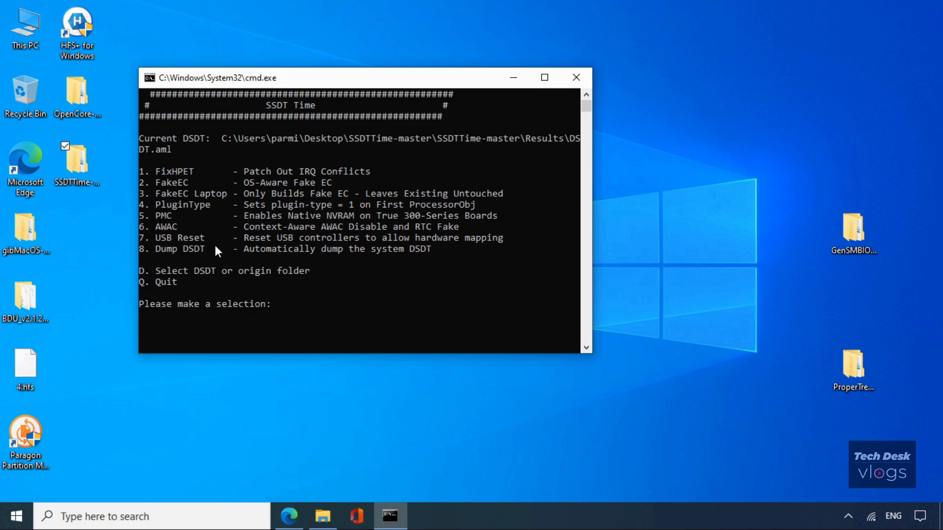
Build the native NVRAM table with option 5, PMC, and quit SSDTTime with option Q.
{"action": "left_click_drag", "start_coordinate": [142, 217], "coordinate": [401, 220]}
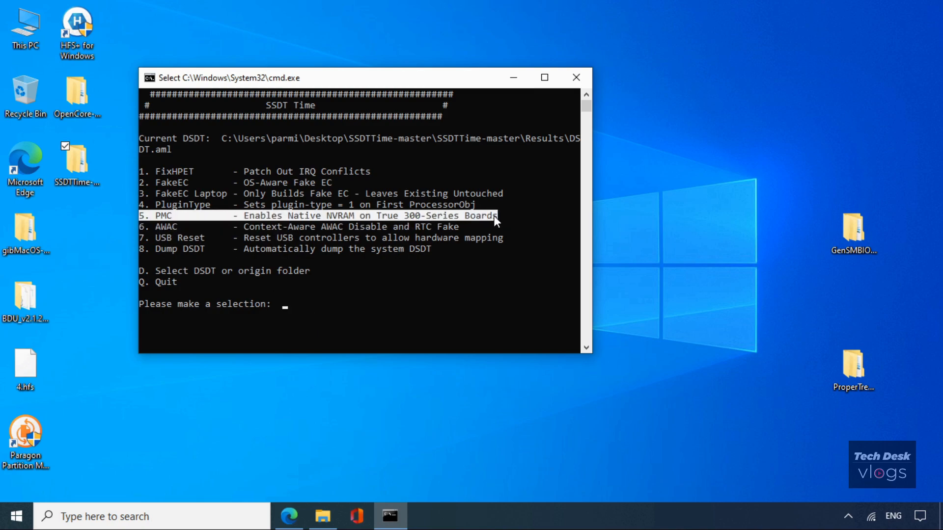
{"action": "left_click", "coordinate": [316, 301]}
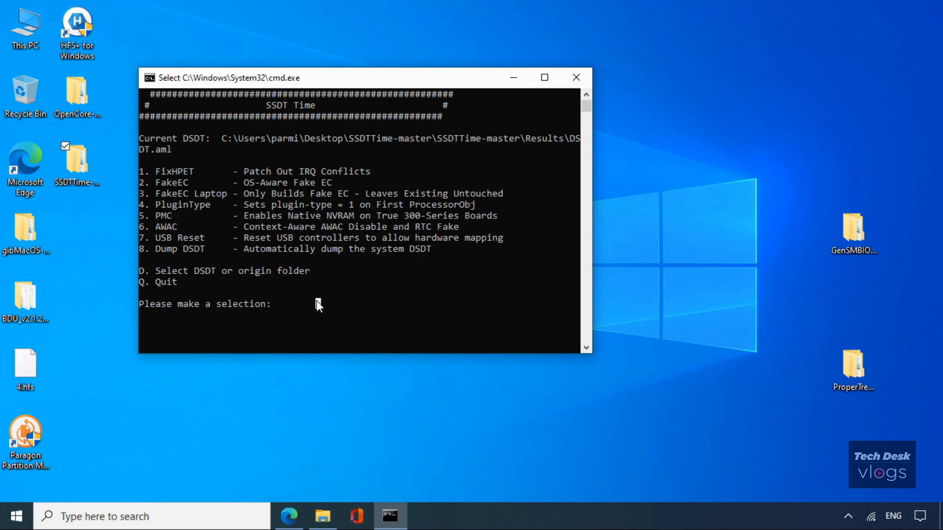
{"action": "type", "text": "5"}
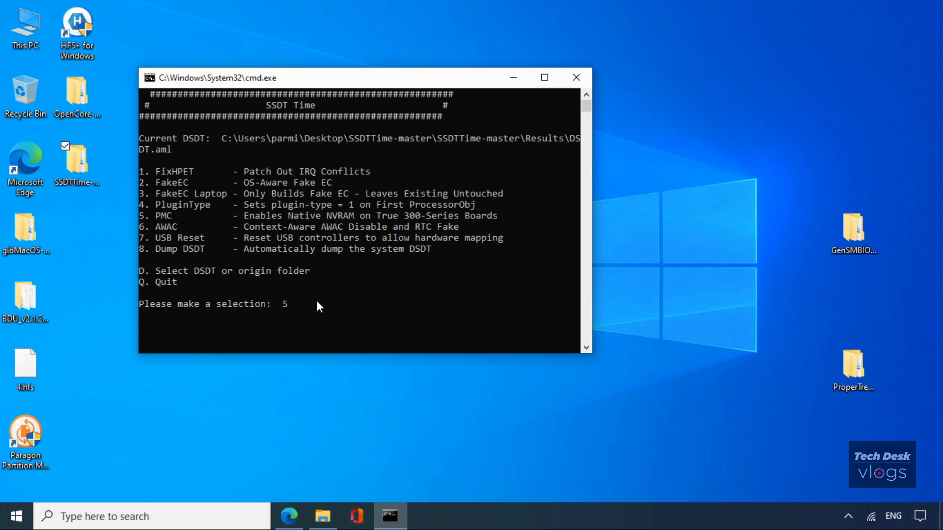
{"action": "key", "text": "Return"}
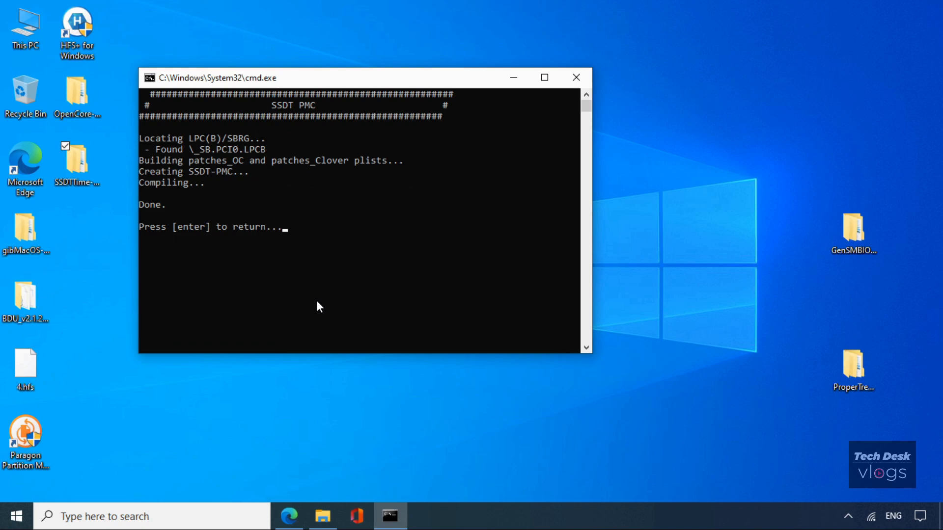
{"action": "key", "text": "Return"}
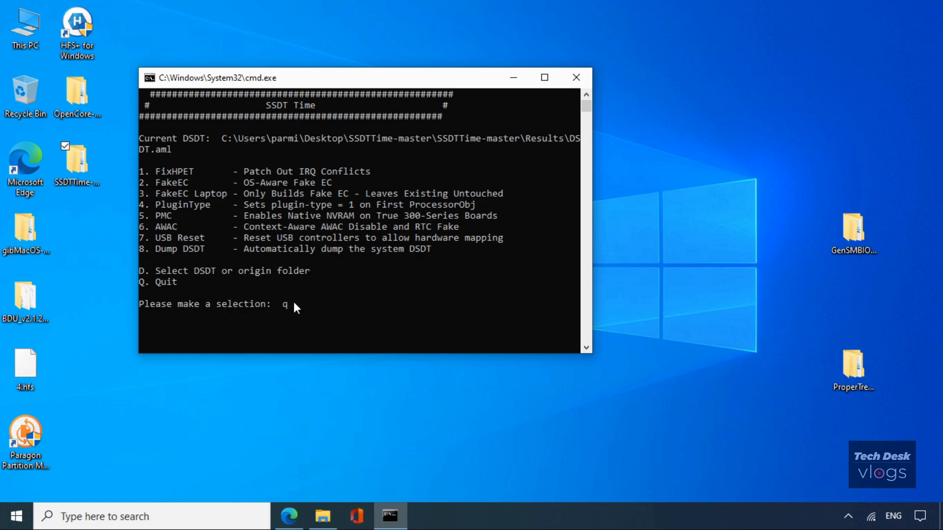
{"action": "key", "text": "Return"}
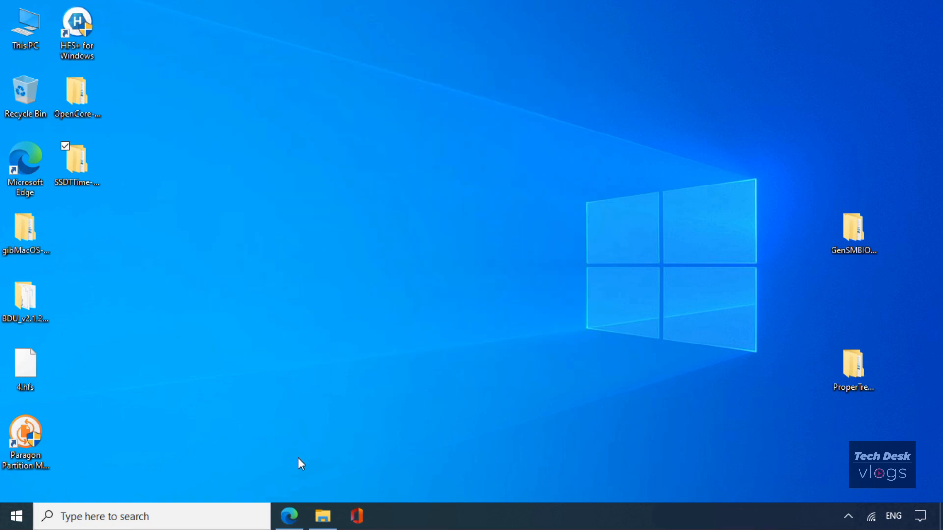
Switch to Microsoft Edge and read the Dortania SSDT guide's option descriptions, including AWAC, and the Adding to OpenCore section.
{"action": "left_click", "coordinate": [290, 516]}
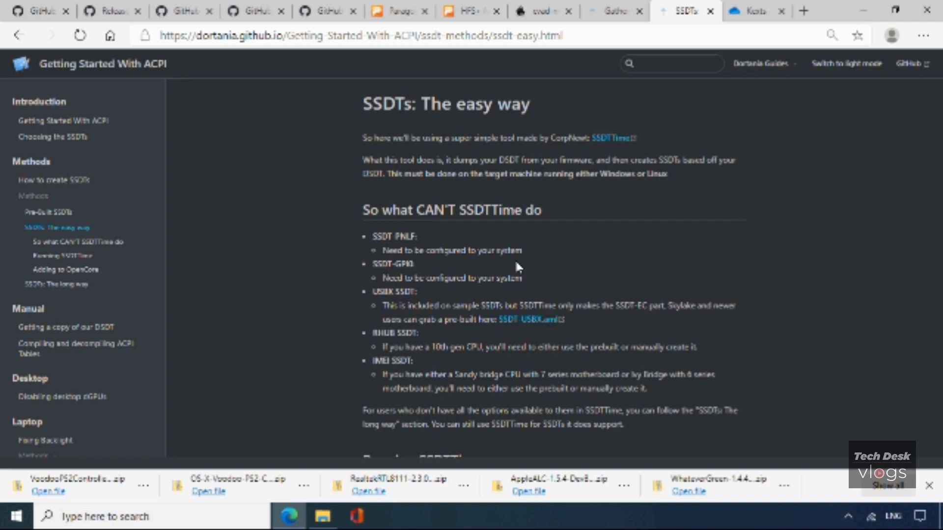
{"action": "scroll", "coordinate": [516, 260], "scroll_direction": "down", "scroll_amount": 7}
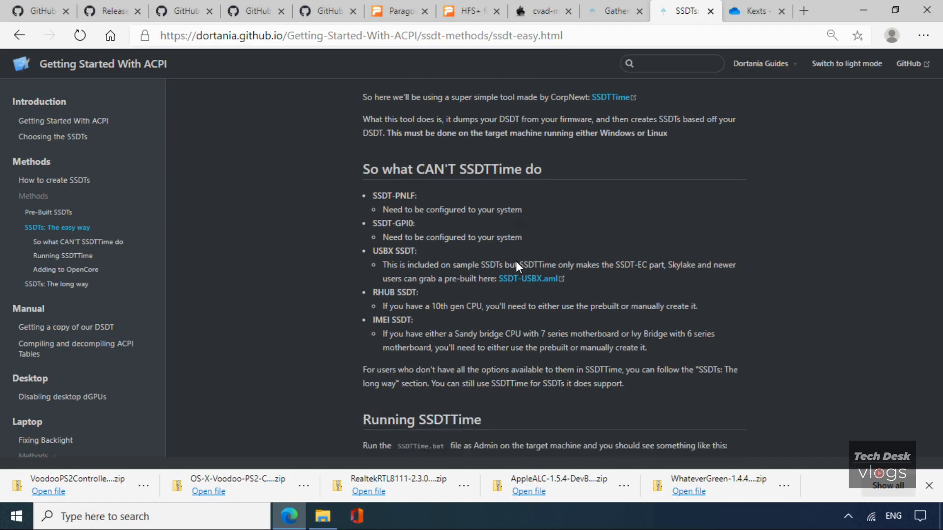
{"action": "scroll", "coordinate": [516, 261], "scroll_direction": "down", "scroll_amount": 4}
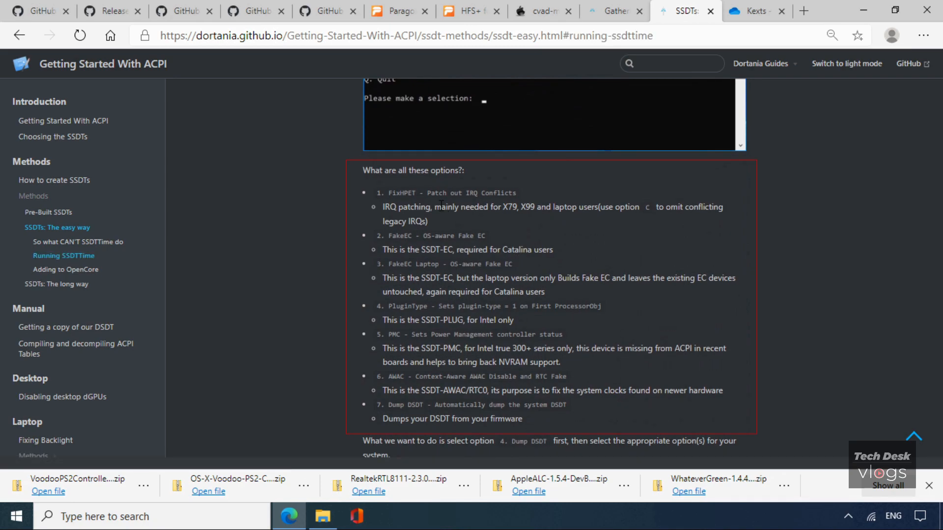
{"action": "left_click_drag", "start_coordinate": [388, 376], "coordinate": [567, 378]}
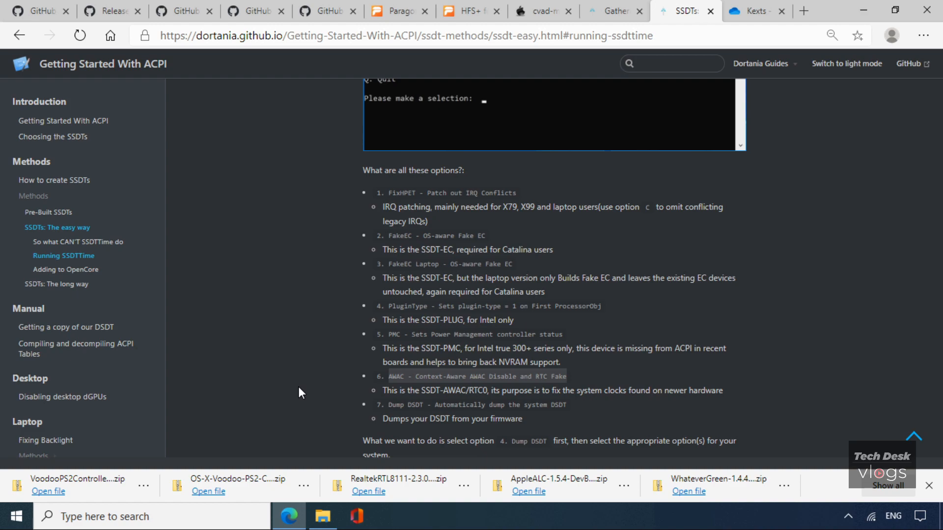
{"action": "scroll", "coordinate": [299, 388], "scroll_direction": "down", "scroll_amount": 5}
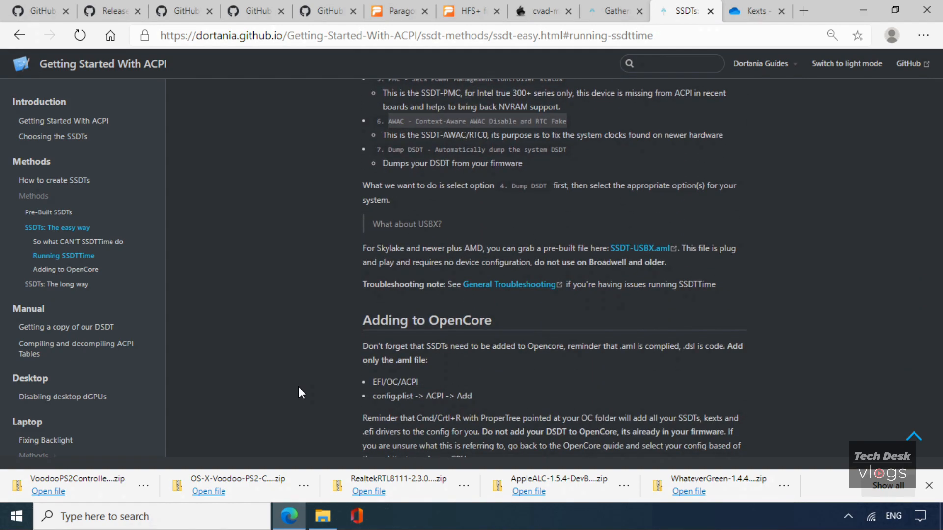
{"action": "scroll", "coordinate": [298, 387], "scroll_direction": "down", "scroll_amount": 4}
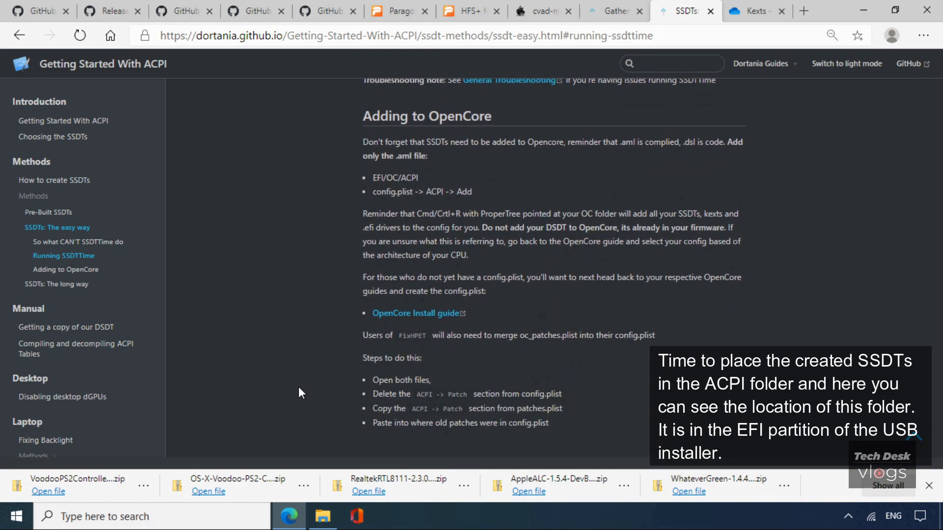
{"action": "left_click_drag", "start_coordinate": [493, 118], "coordinate": [367, 116]}
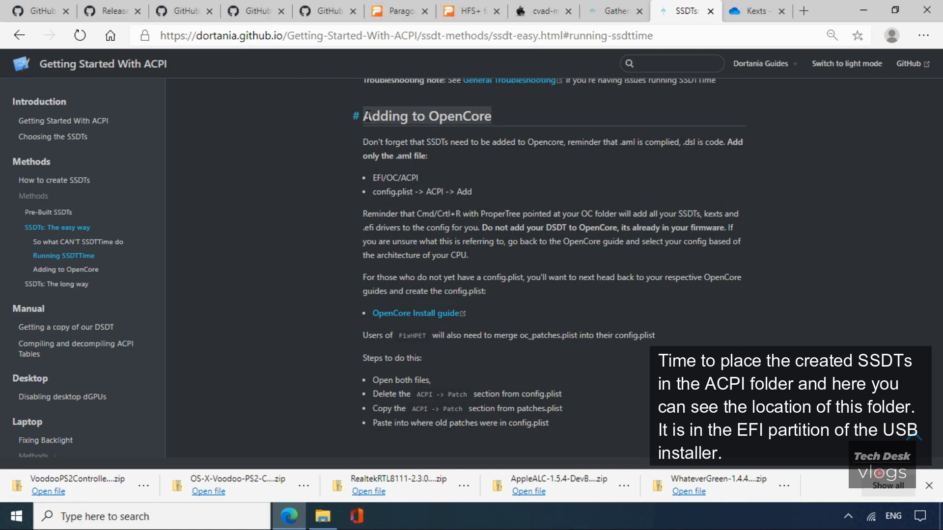
Highlight the EFI/OC/ACPI and config.plist -> ACPI -> Add locations in the guide and minimize the browser.
{"action": "left_click_drag", "start_coordinate": [421, 177], "coordinate": [373, 178]}
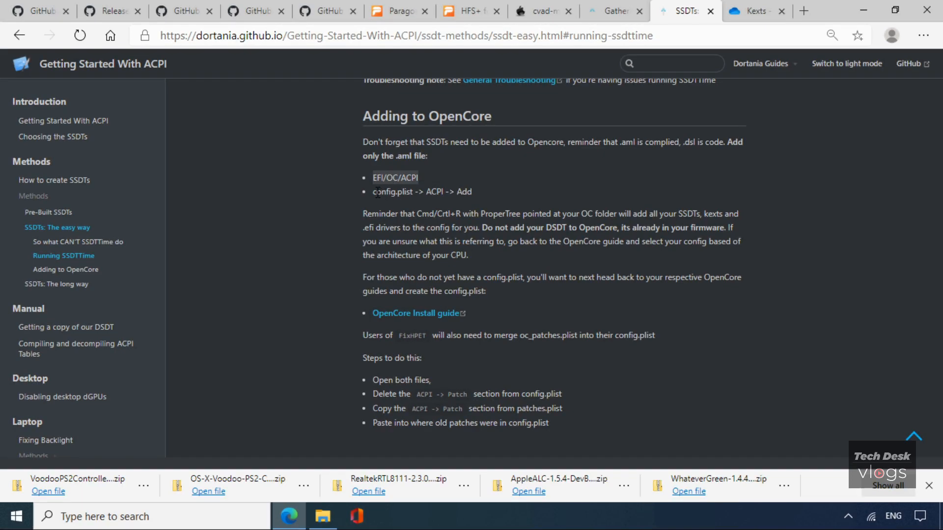
{"action": "left_click_drag", "start_coordinate": [375, 192], "coordinate": [472, 192]}
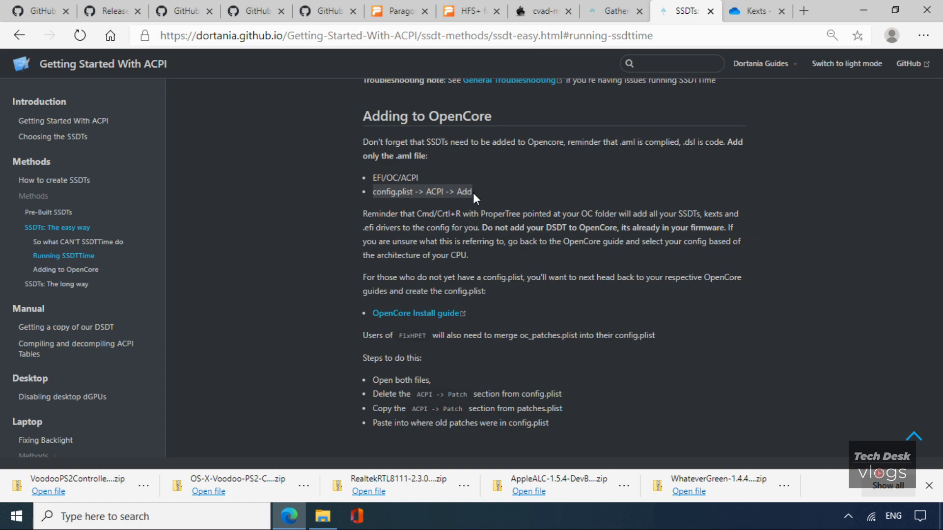
{"action": "left_click", "coordinate": [862, 8]}
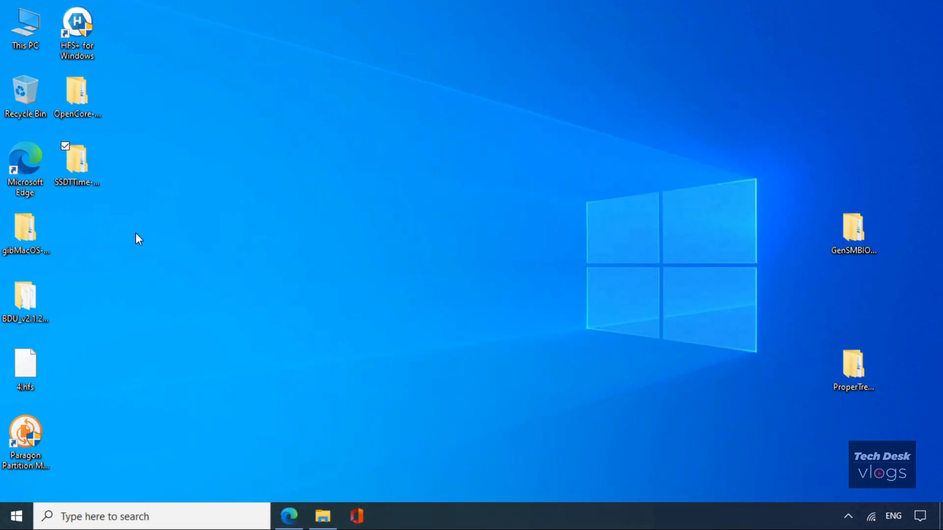
Open the Results folder inside the SSDTTime-master folder from the desktop.
{"action": "double_click", "coordinate": [81, 174]}
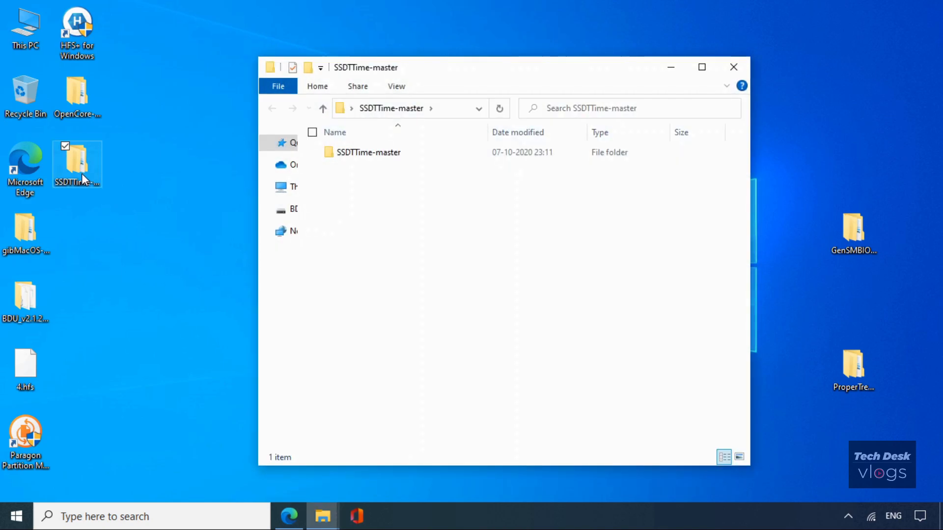
{"action": "double_click", "coordinate": [425, 152]}
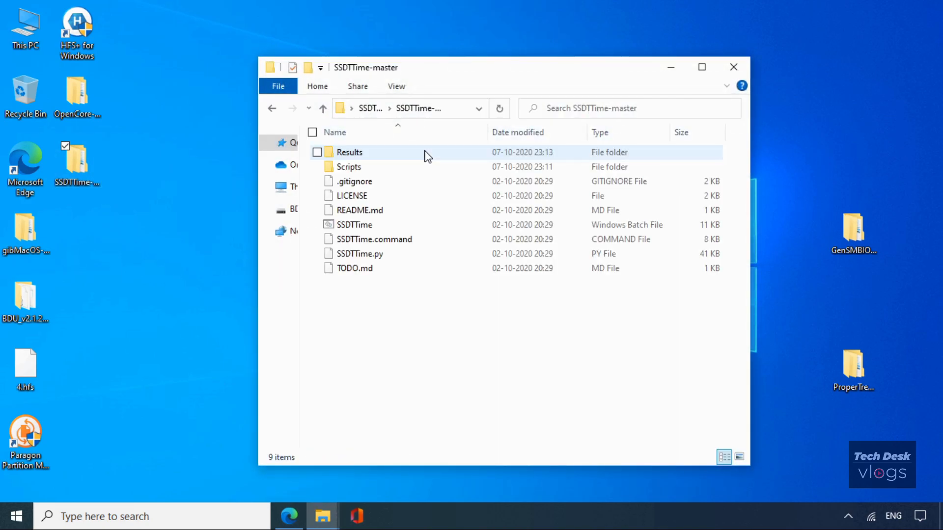
{"action": "double_click", "coordinate": [407, 153]}
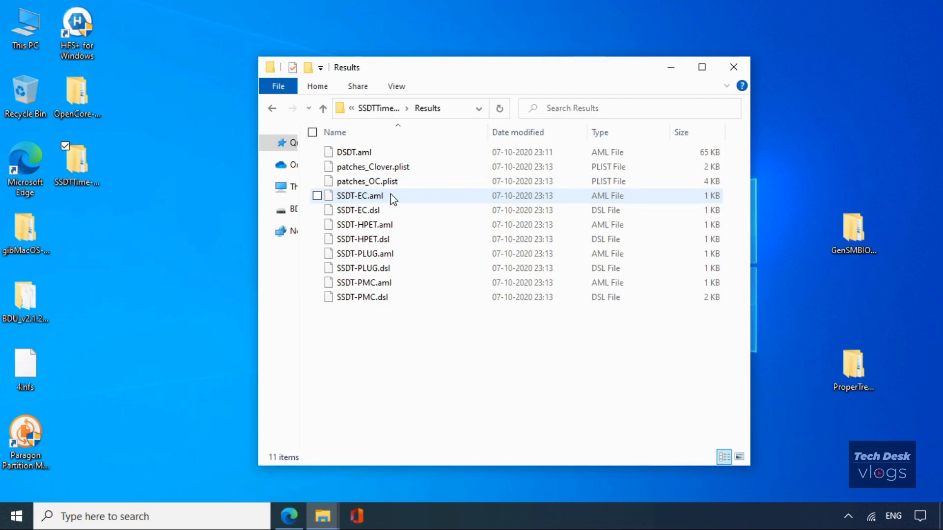
Cut SSDT-EC.aml, SSDT-HPET.aml, SSDT-PLUG.aml and SSDT-PMC.aml from the Results folder.
{"action": "left_click", "coordinate": [392, 198]}
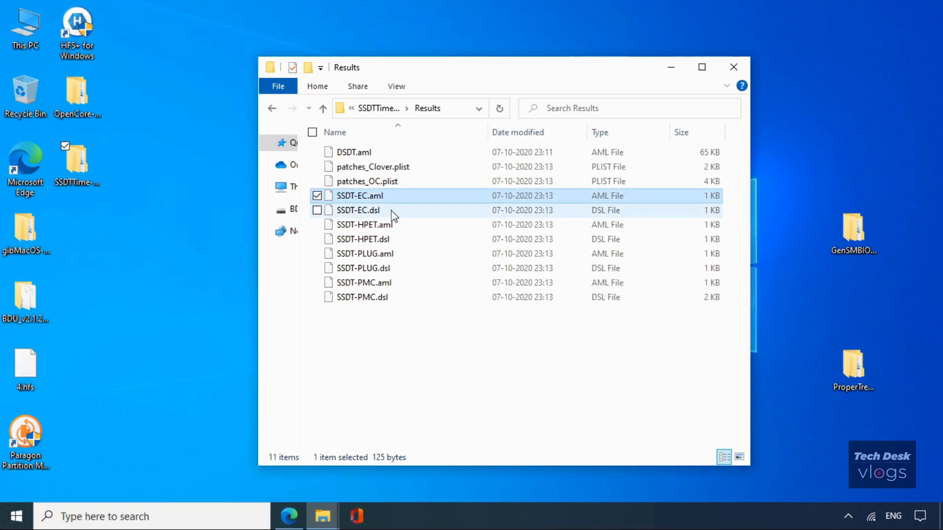
{"action": "left_click", "coordinate": [393, 226], "text": "ctrl"}
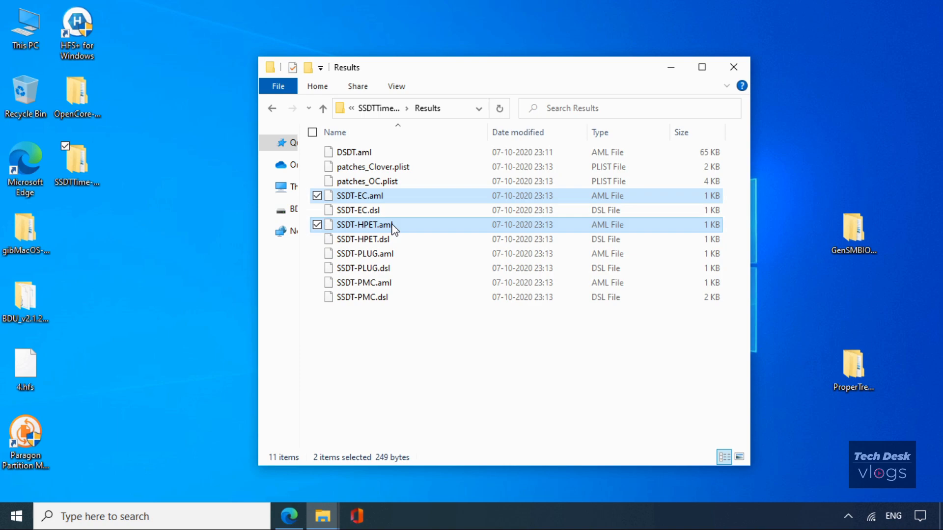
{"action": "left_click", "coordinate": [394, 254], "text": "ctrl"}
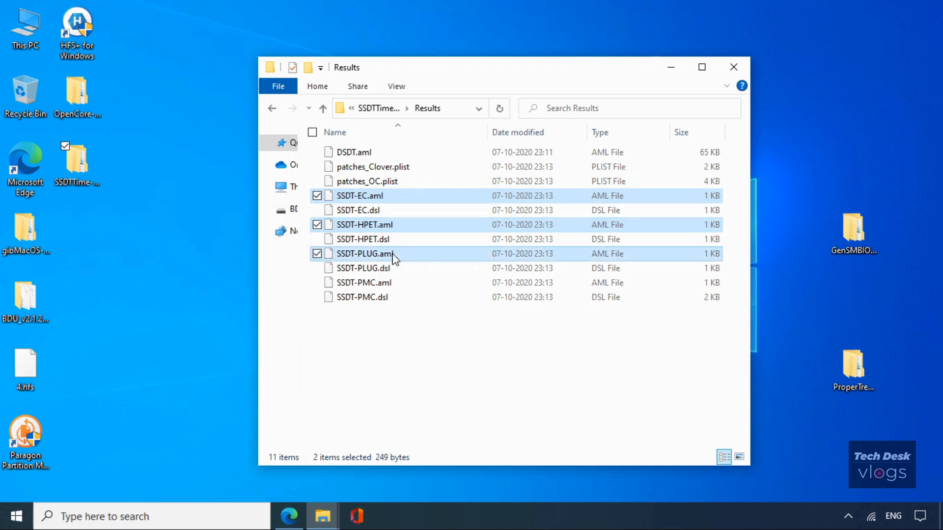
{"action": "left_click", "coordinate": [397, 287], "text": "ctrl"}
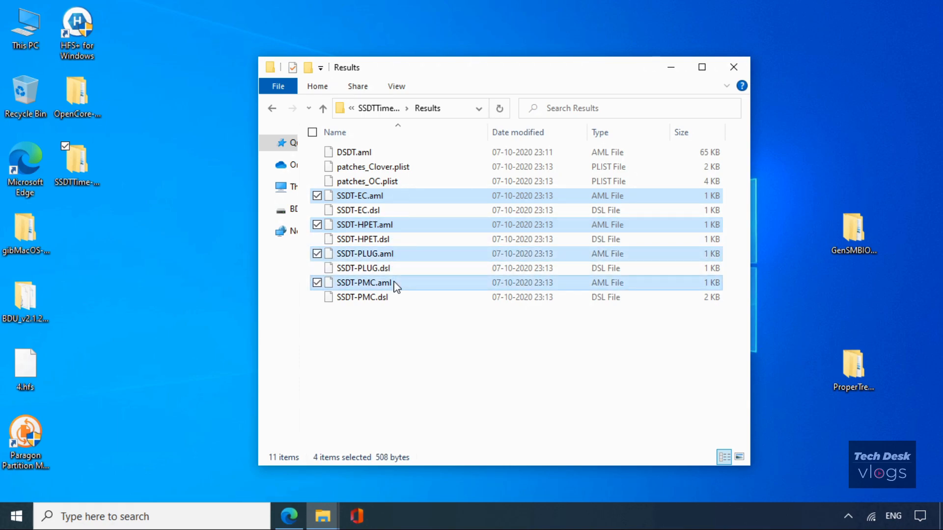
{"action": "right_click", "coordinate": [394, 284]}
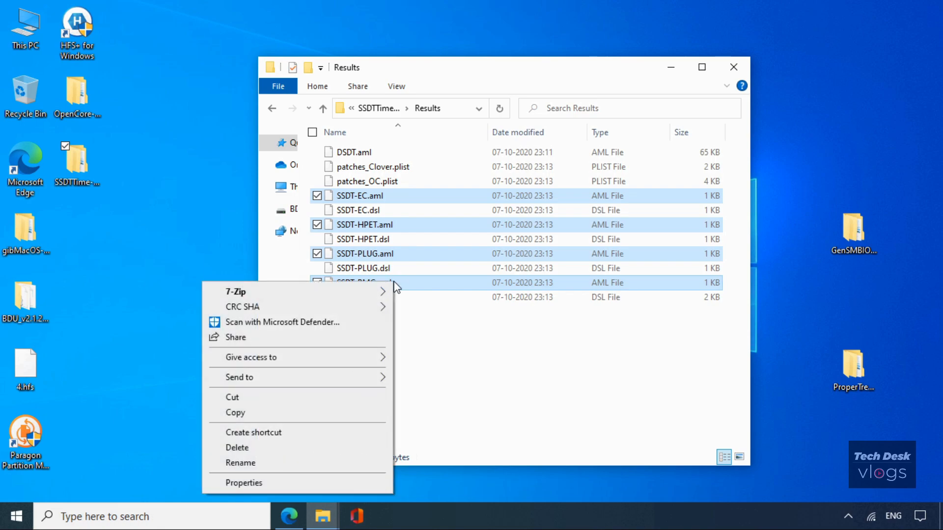
{"action": "left_click", "coordinate": [334, 399]}
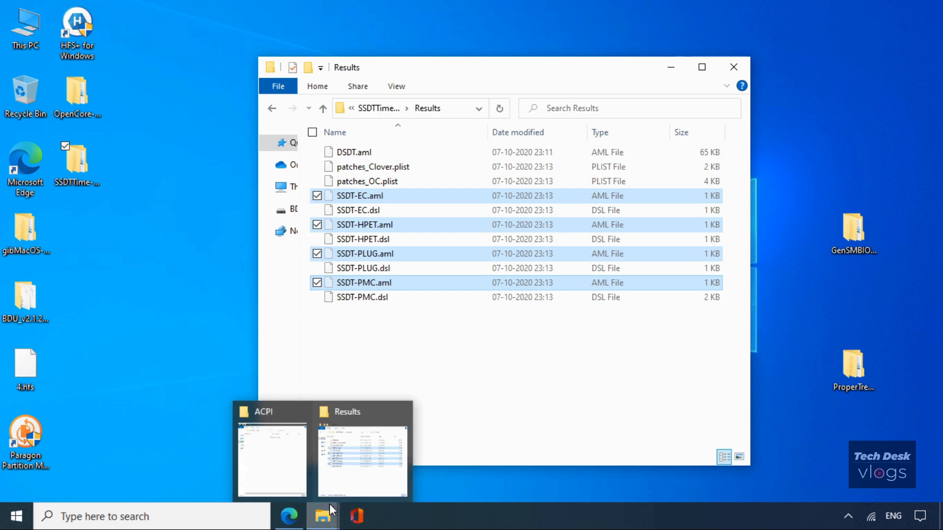
Arrange the Results and ACPI windows side by side and paste the cut SSDT files into the OC/ACPI folder.
{"action": "key", "text": "super+Left"}
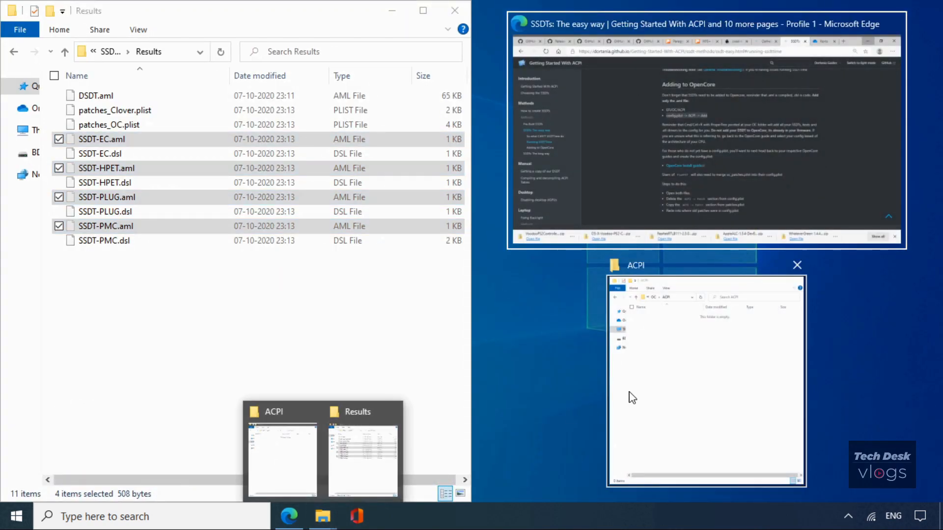
{"action": "left_click", "coordinate": [674, 381]}
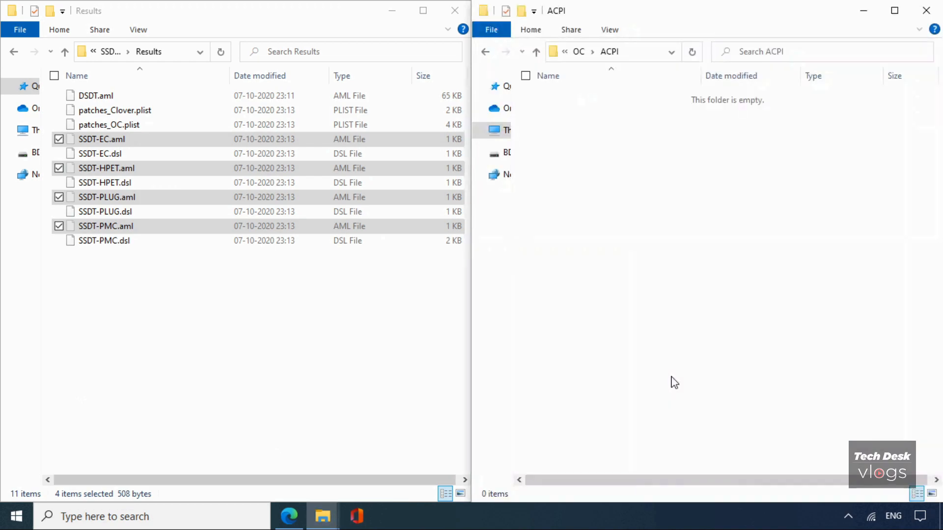
{"action": "right_click", "coordinate": [657, 195]}
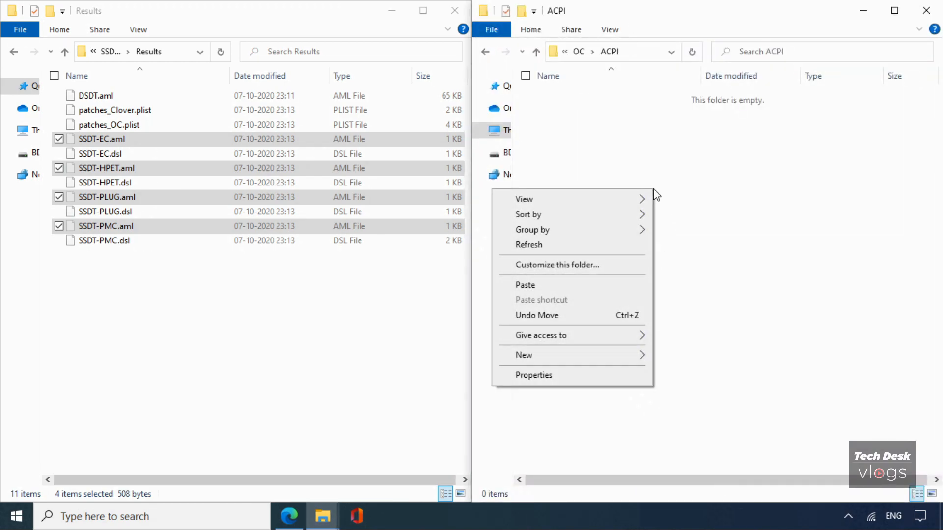
{"action": "left_click", "coordinate": [611, 289]}
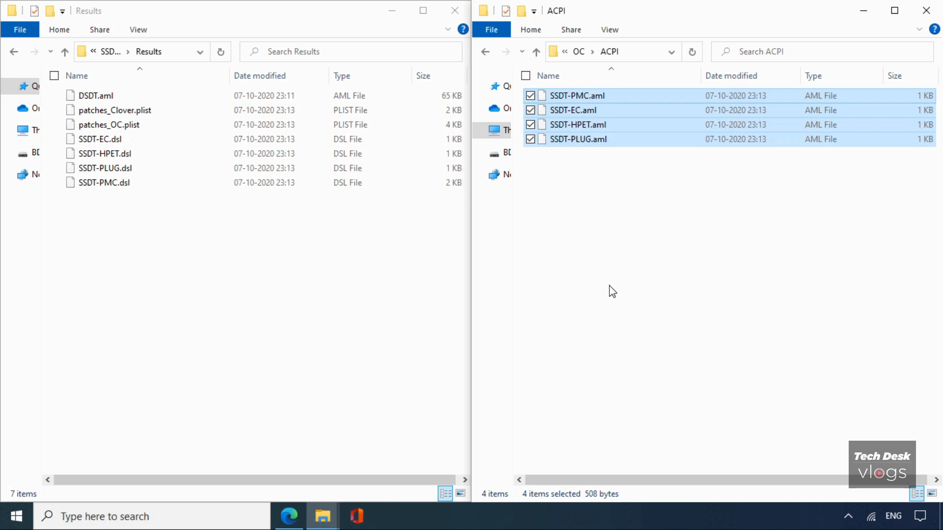
Check the pasted SSDT .aml files one by one in the ACPI folder.
{"action": "left_click", "coordinate": [630, 195]}
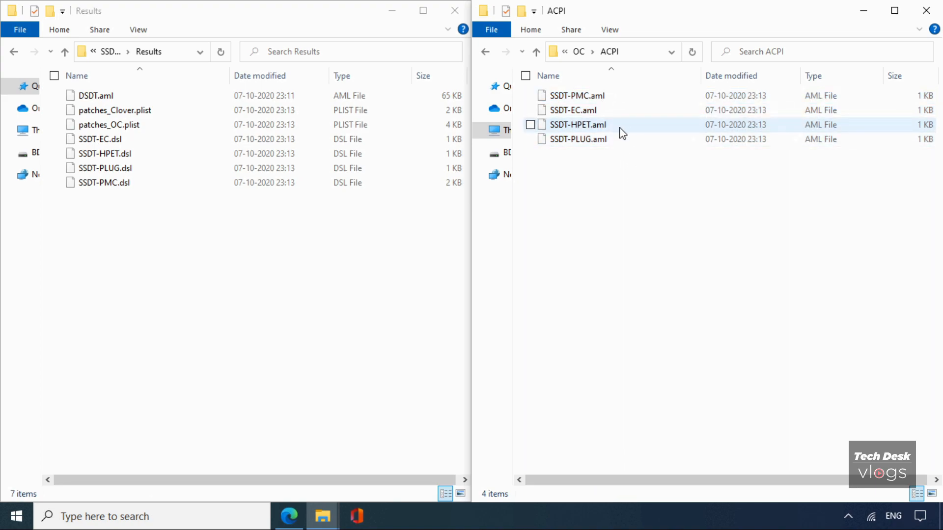
{"action": "left_click", "coordinate": [610, 103]}
{"action": "left_click", "coordinate": [609, 111]}
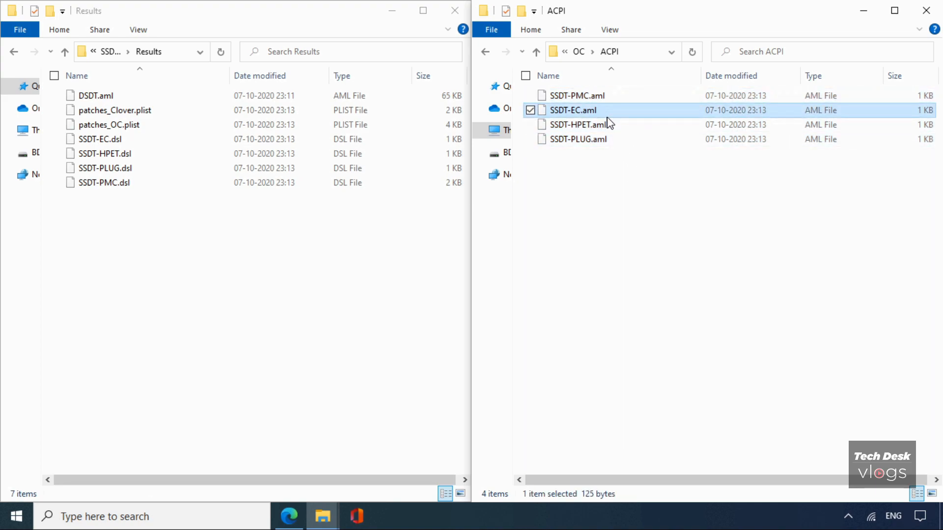
{"action": "left_click", "coordinate": [609, 126]}
{"action": "left_click", "coordinate": [608, 141]}
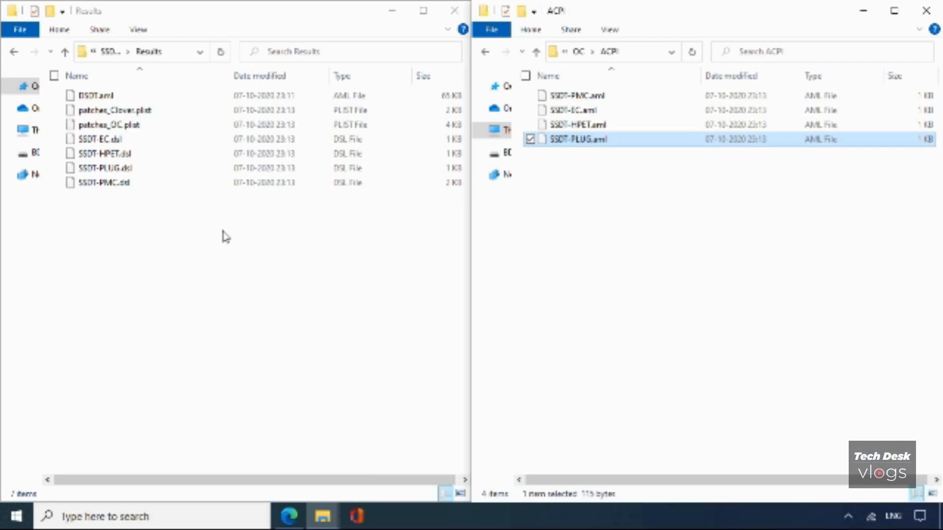
Close the Results window and return the remaining window to the OC folder, maximized.
{"action": "left_click", "coordinate": [225, 236]}
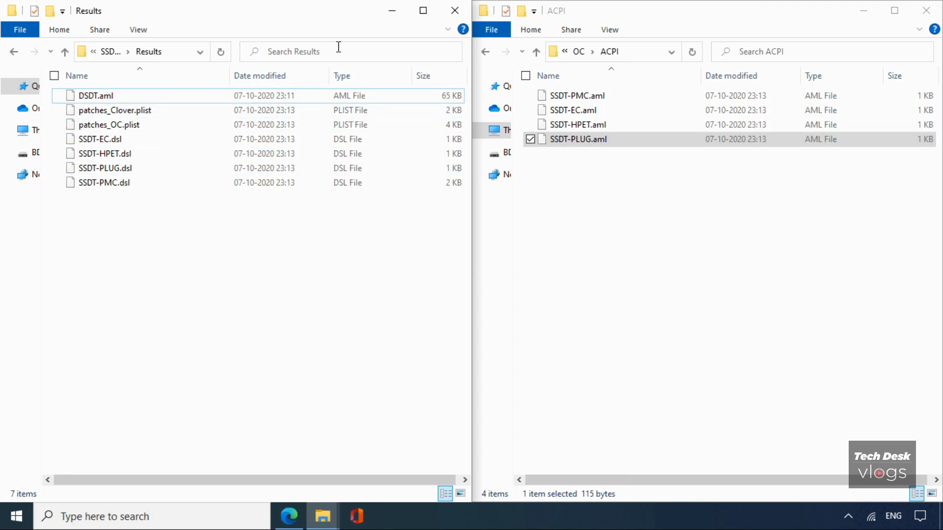
{"action": "left_click", "coordinate": [451, 13]}
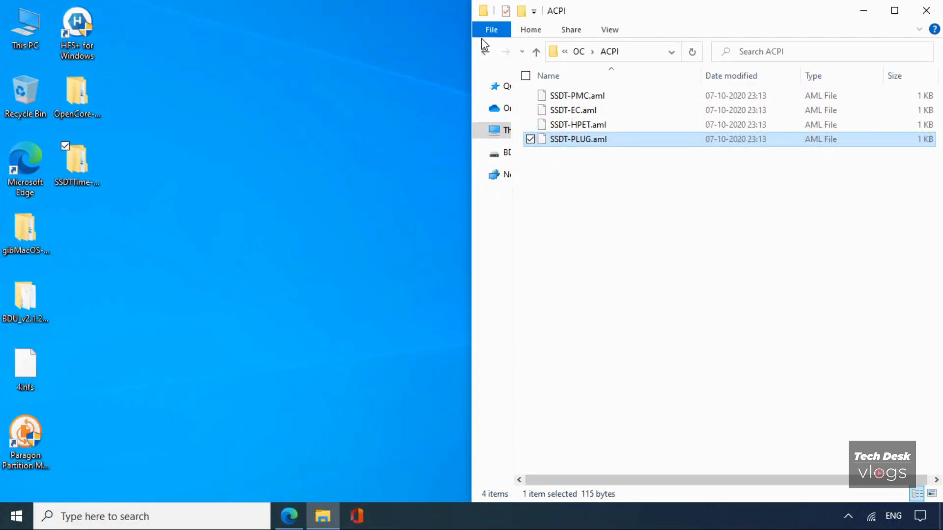
{"action": "left_click", "coordinate": [485, 52]}
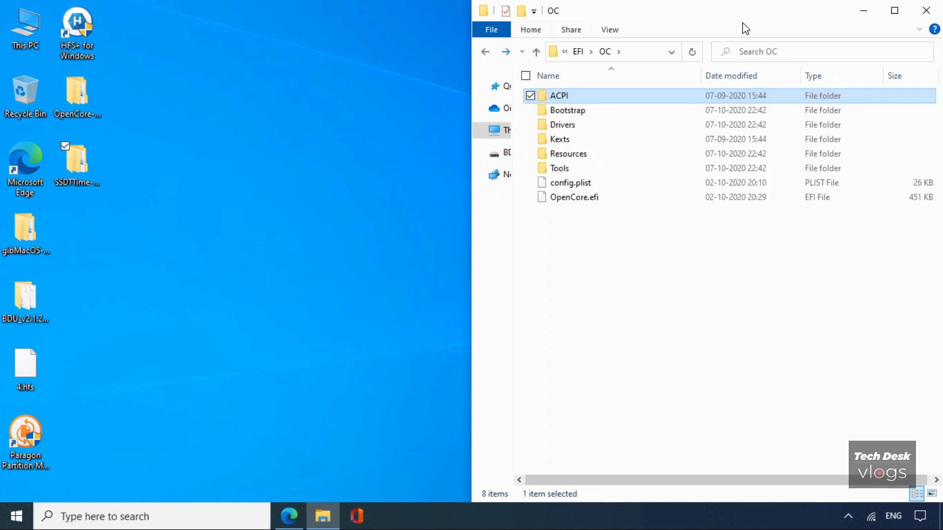
{"action": "left_click", "coordinate": [894, 10]}
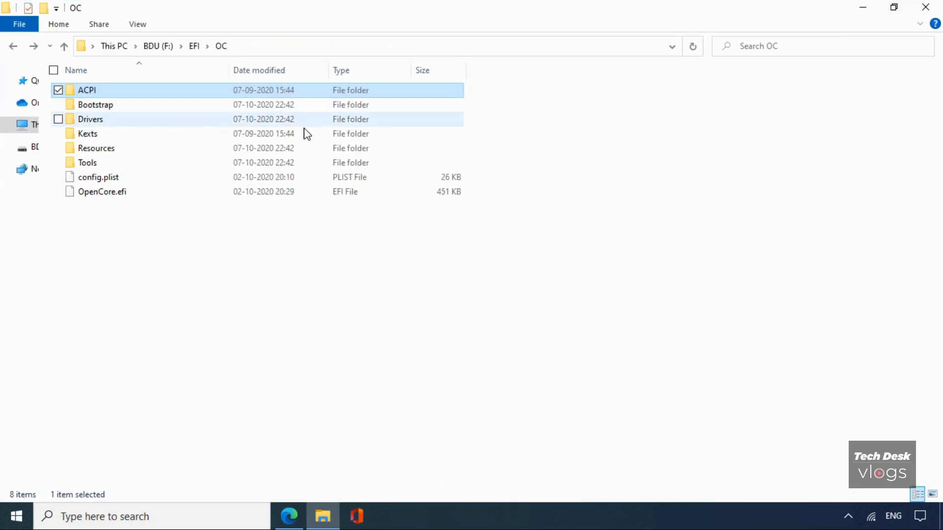
Examine the contents of the ACPI, Bootstrap, Drivers and Kexts folders in EFI/OC on the BDU drive.
{"action": "double_click", "coordinate": [129, 93]}
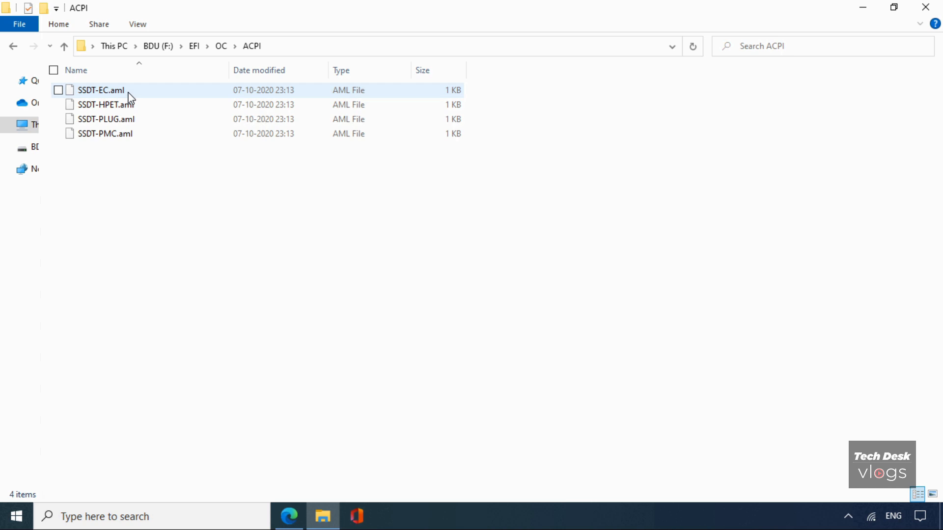
{"action": "left_click", "coordinate": [64, 46]}
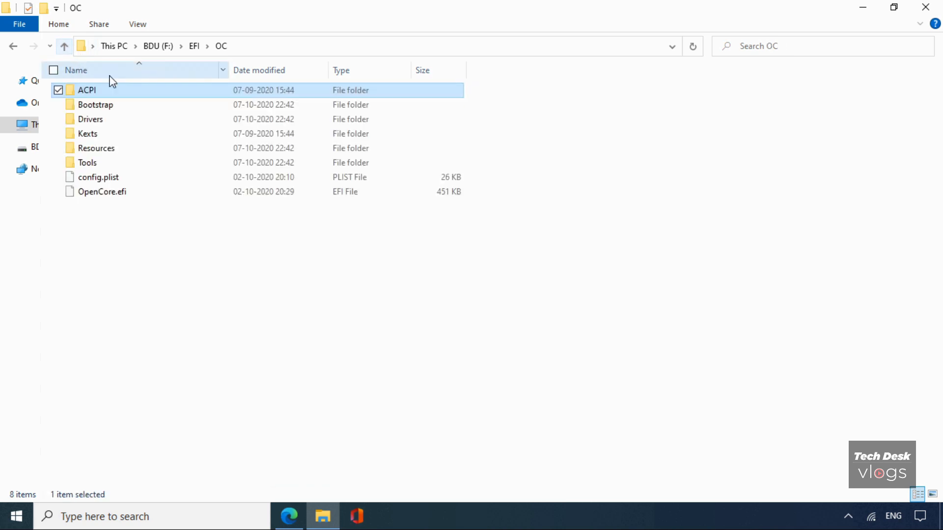
{"action": "double_click", "coordinate": [116, 106]}
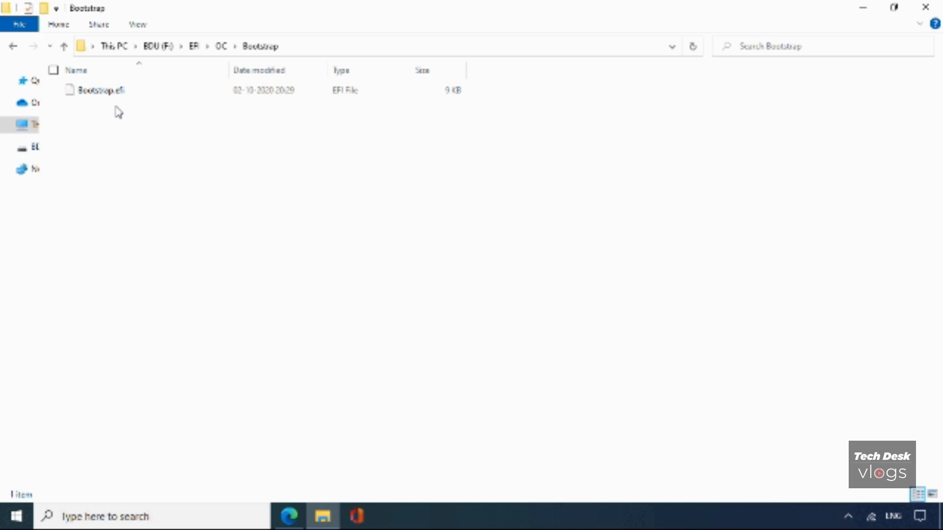
{"action": "left_click", "coordinate": [64, 46]}
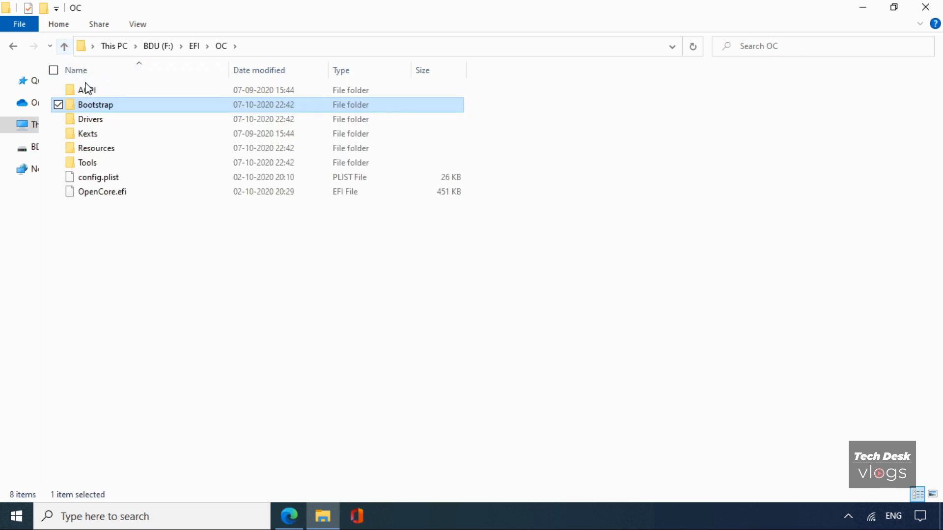
{"action": "double_click", "coordinate": [121, 124]}
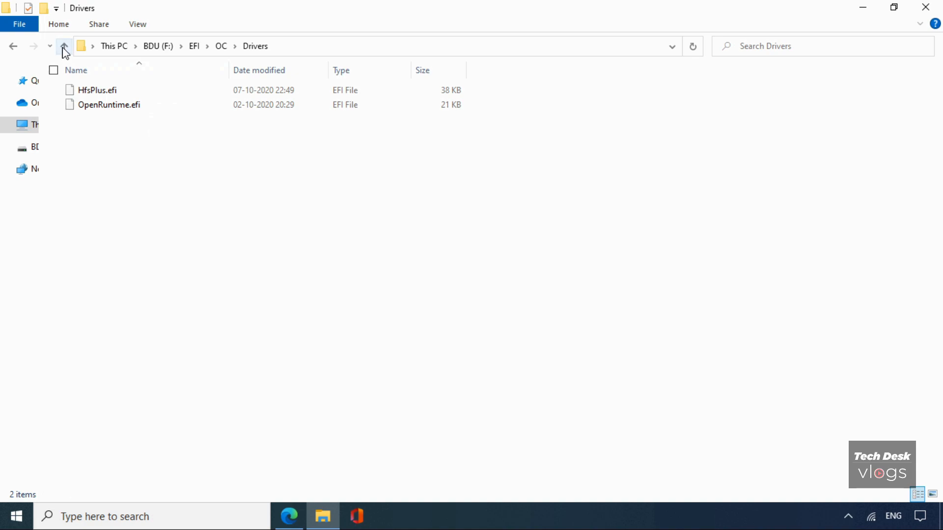
{"action": "left_click", "coordinate": [64, 46]}
{"action": "double_click", "coordinate": [113, 137]}
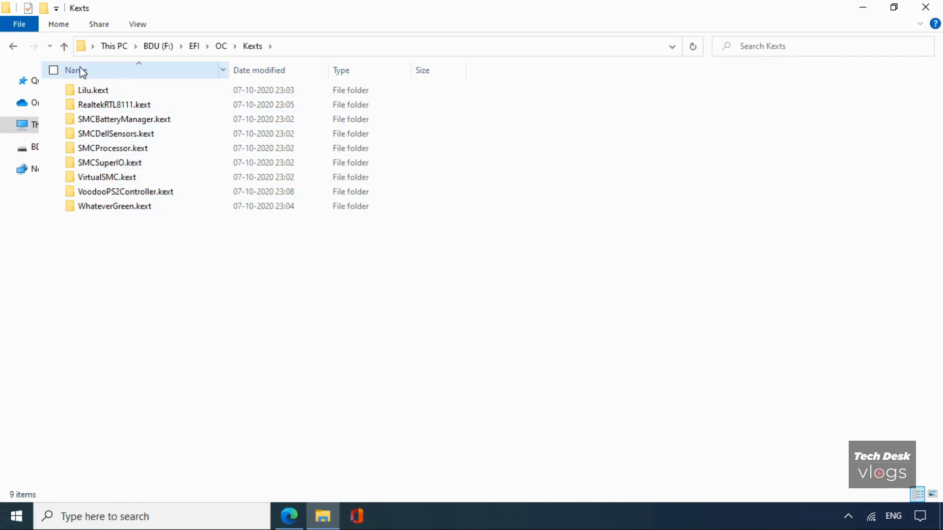
{"action": "left_click", "coordinate": [67, 51]}
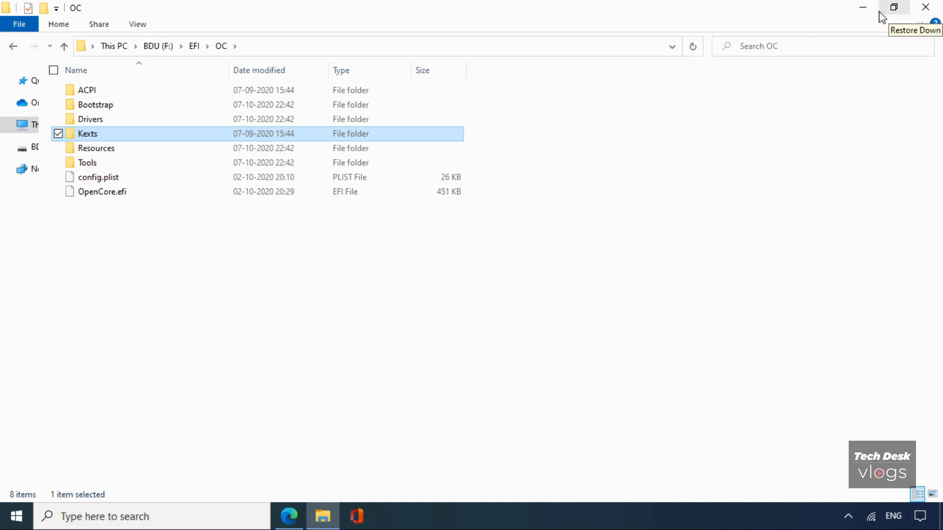
Minimize the OC folder window, switch to the Edge browser and read the guide's steps for merging the ACPI patches into config.plist.
{"action": "left_click", "coordinate": [863, 8]}
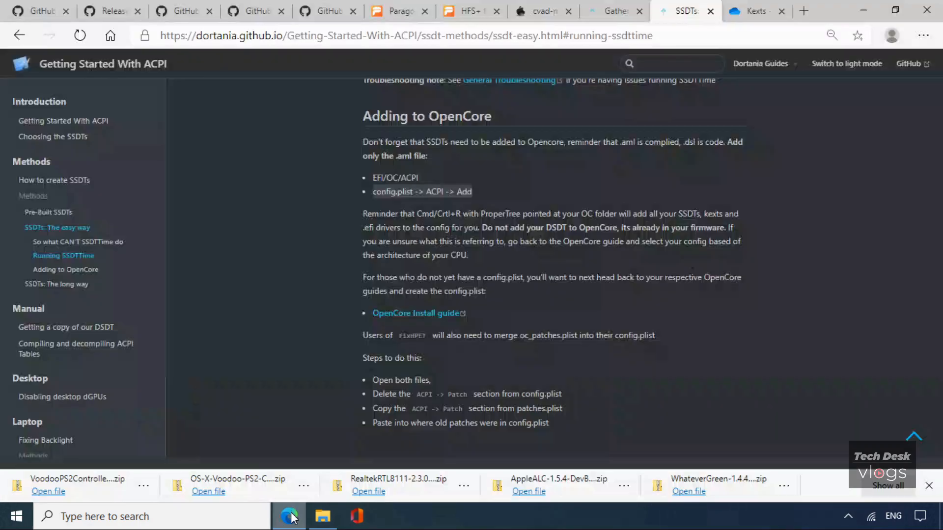
{"action": "left_click", "coordinate": [289, 515]}
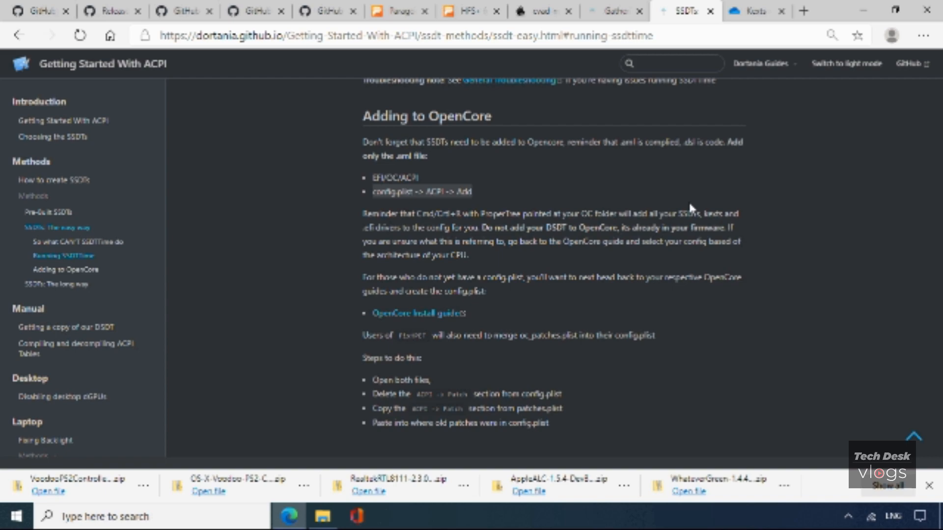
{"action": "scroll", "coordinate": [690, 207], "scroll_direction": "down", "scroll_amount": 1}
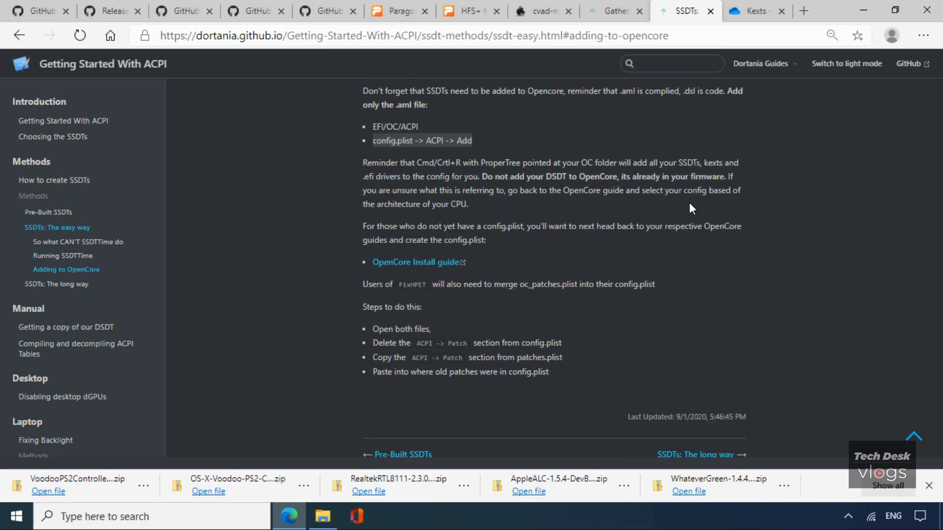
{"action": "scroll", "coordinate": [689, 208], "scroll_direction": "down", "scroll_amount": 1}
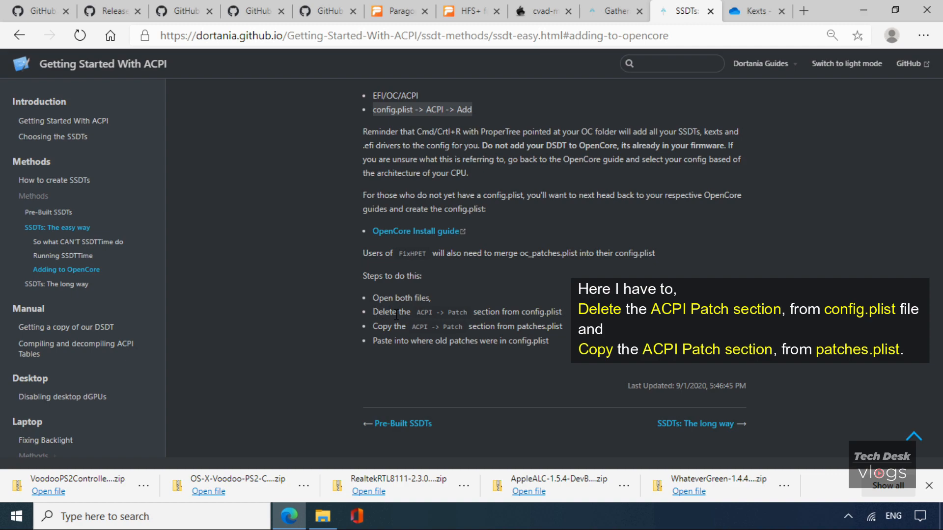
{"action": "left_click_drag", "start_coordinate": [373, 312], "coordinate": [559, 316]}
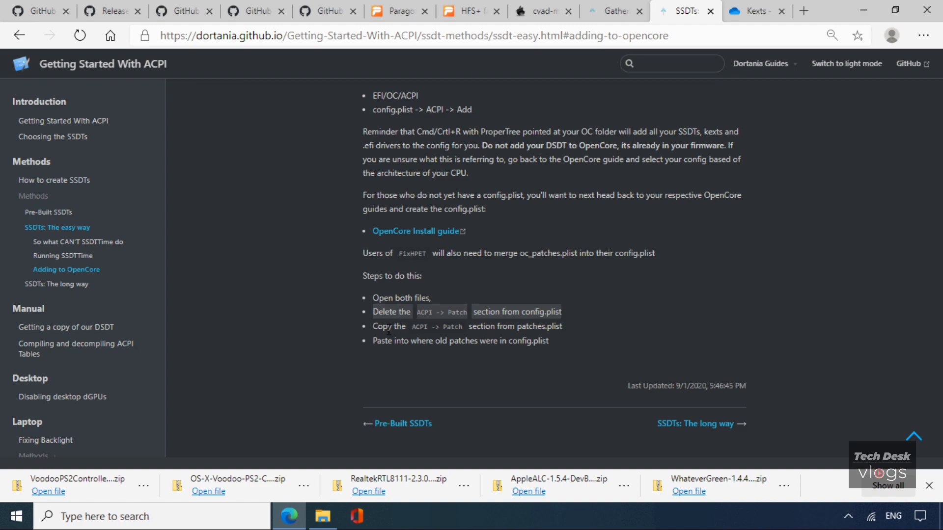
{"action": "left_click_drag", "start_coordinate": [374, 328], "coordinate": [562, 330]}
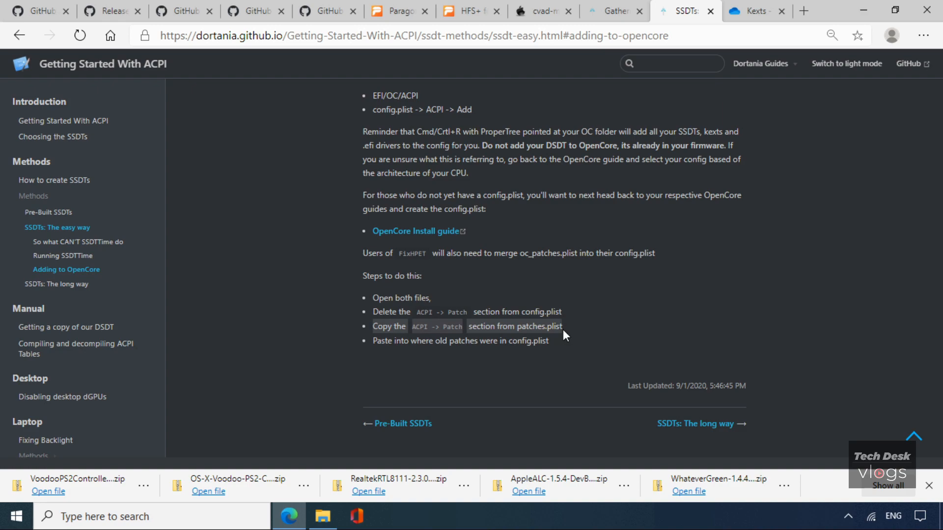
{"action": "left_click_drag", "start_coordinate": [362, 276], "coordinate": [422, 276]}
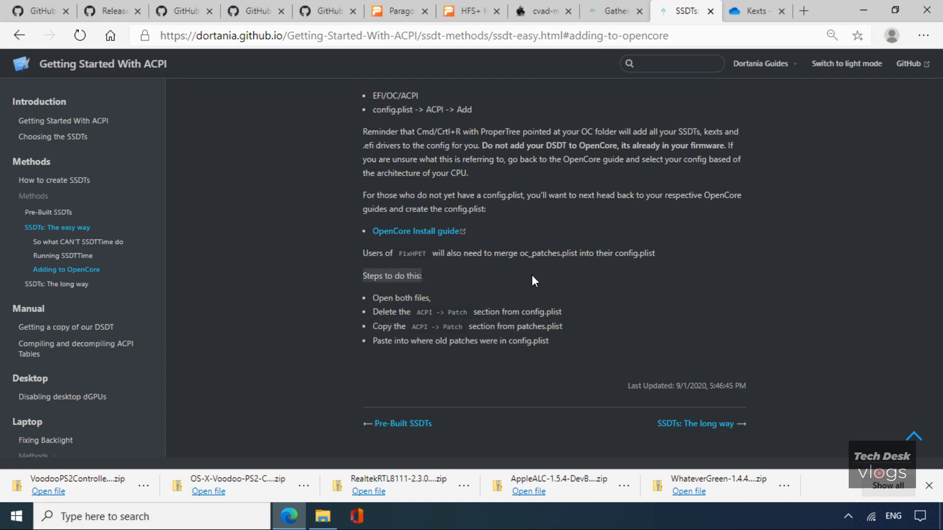
Review the FixHPET option in the SSDTTime options list and close that guide page.
{"action": "scroll", "coordinate": [532, 275], "scroll_direction": "up", "scroll_amount": 4}
{"action": "scroll", "coordinate": [532, 276], "scroll_direction": "up", "scroll_amount": 7}
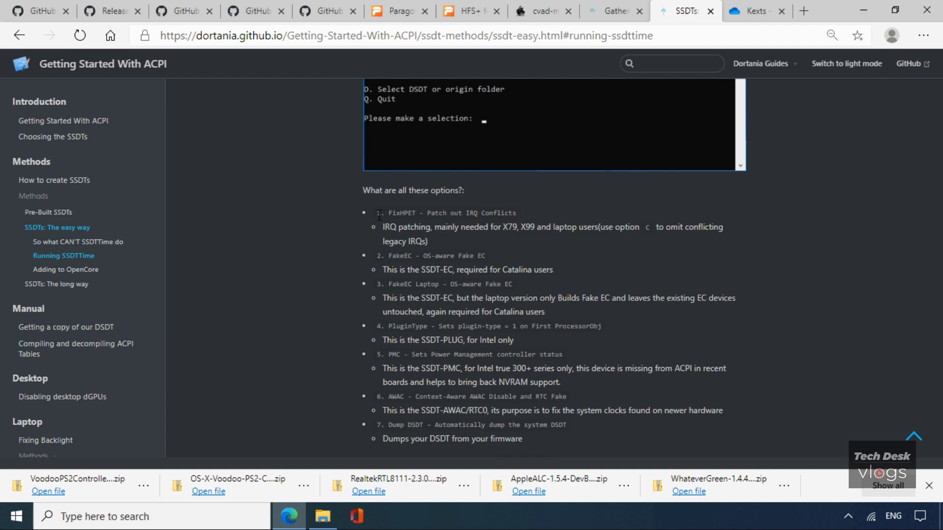
{"action": "left_click_drag", "start_coordinate": [377, 214], "coordinate": [523, 215]}
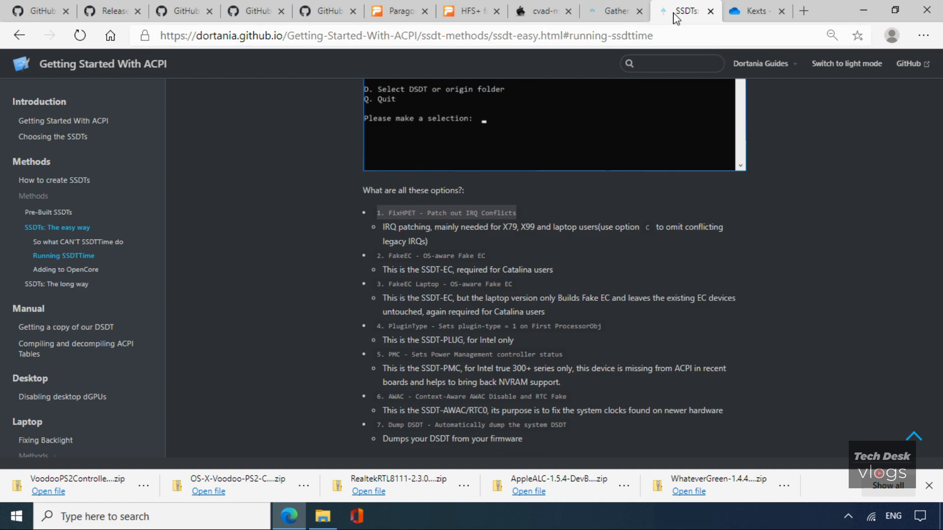
{"action": "left_click", "coordinate": [711, 11]}
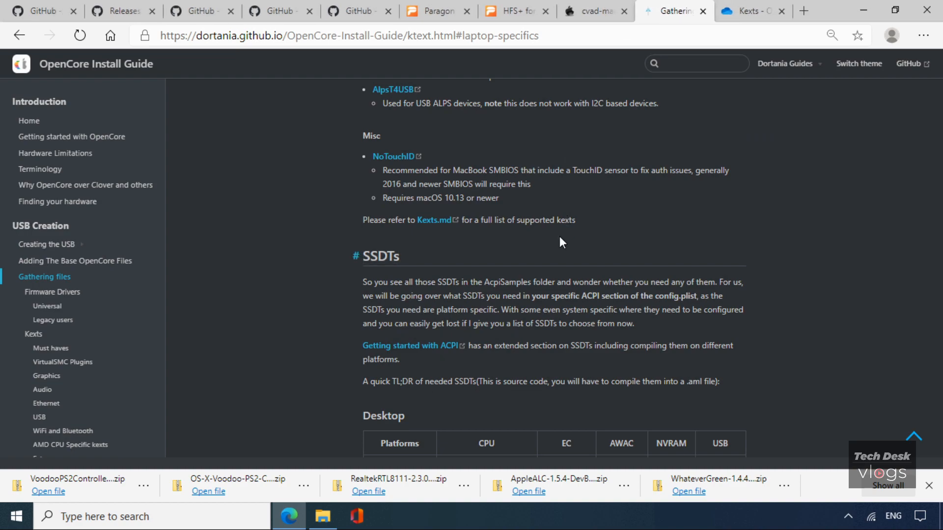
Open the config.plist Setup page of the OpenCore Install Guide.
{"action": "scroll", "coordinate": [562, 242], "scroll_direction": "down", "scroll_amount": 3}
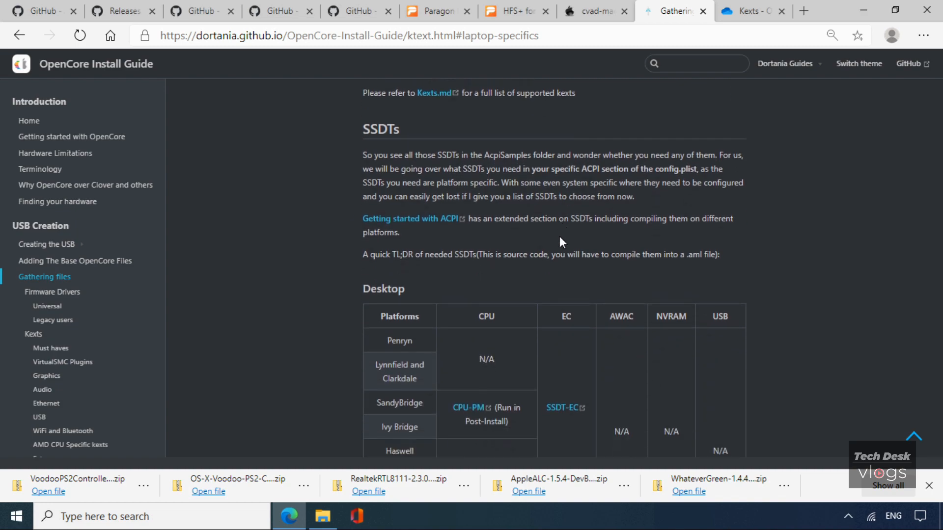
{"action": "left_click", "coordinate": [136, 347]}
{"action": "scroll", "coordinate": [136, 347], "scroll_direction": "down", "scroll_amount": 3}
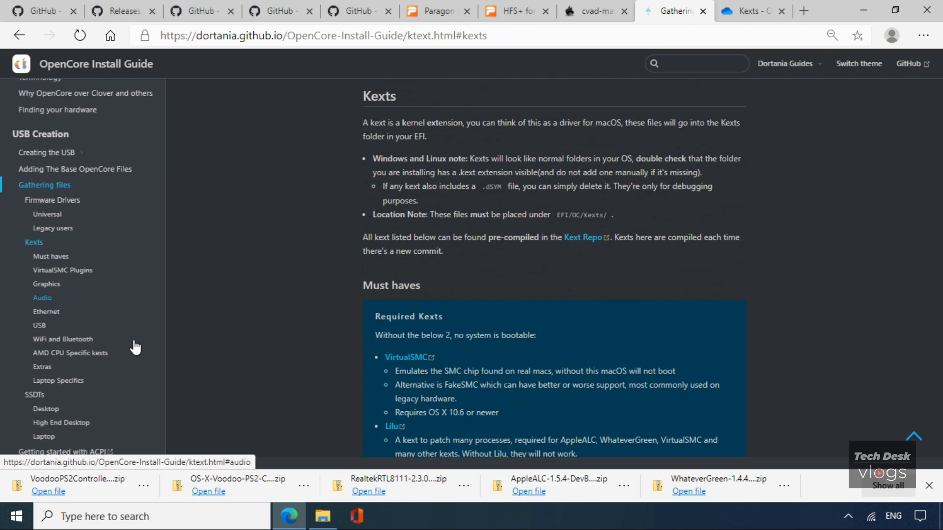
{"action": "scroll", "coordinate": [135, 347], "scroll_direction": "down", "scroll_amount": 2}
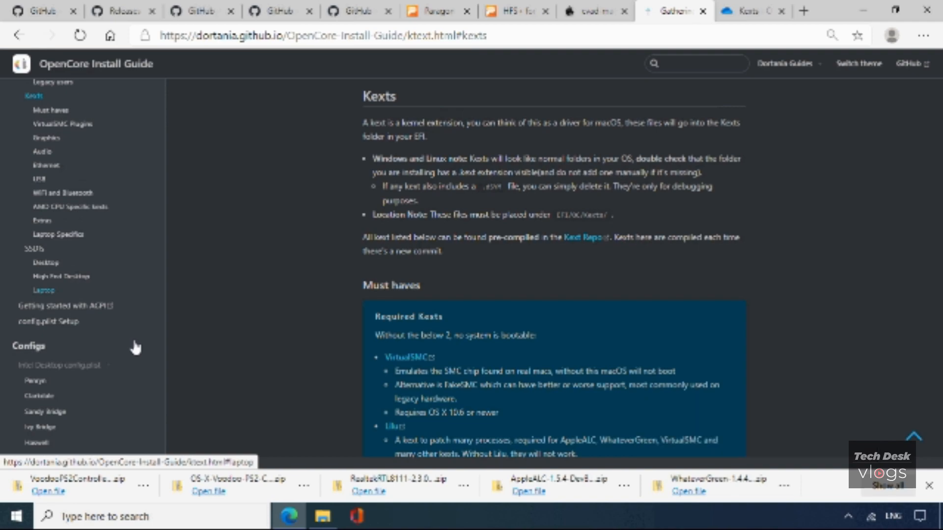
{"action": "left_click", "coordinate": [62, 323]}
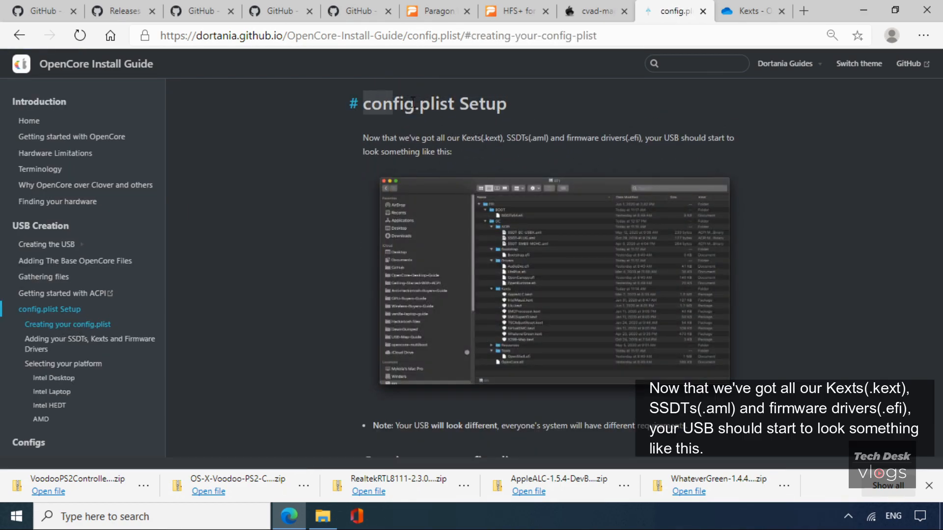
Read the config.plist Setup introduction and examine the enlarged example image of the USB's EFI folder structure.
{"action": "left_click_drag", "start_coordinate": [364, 101], "coordinate": [515, 100]}
{"action": "left_click_drag", "start_coordinate": [366, 140], "coordinate": [732, 154]}
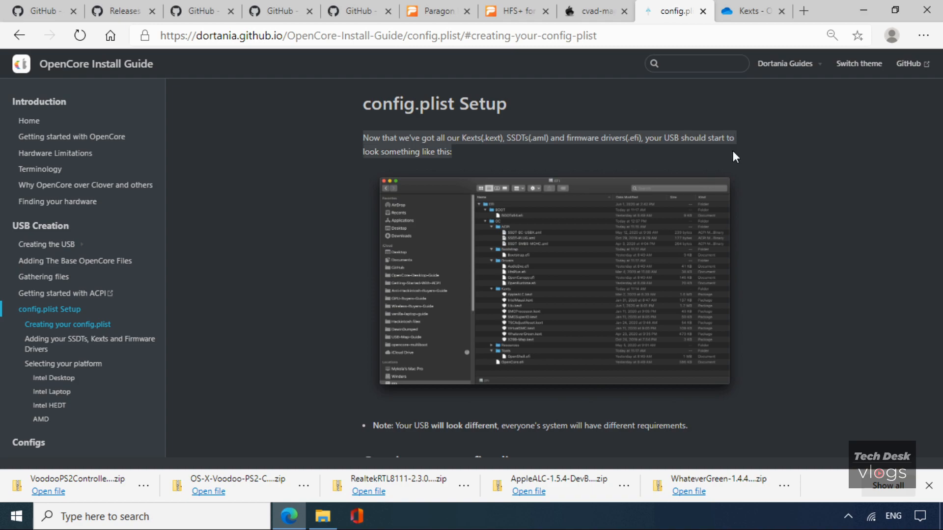
{"action": "left_click", "coordinate": [582, 278]}
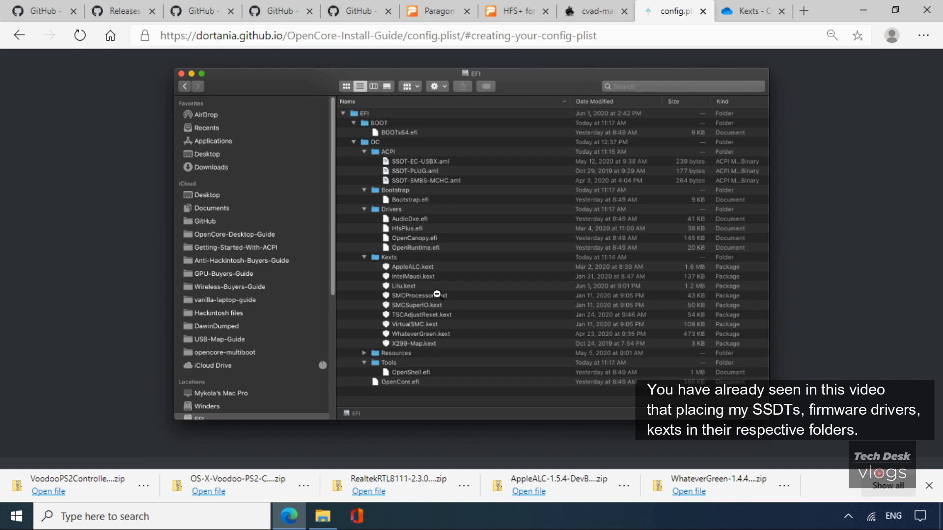
{"action": "left_click", "coordinate": [841, 268]}
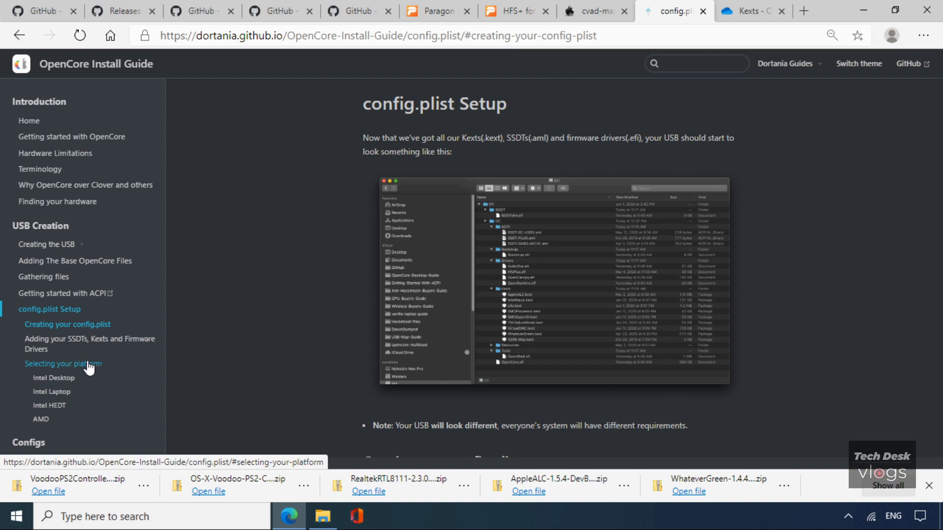
Look up the Intel Laptop platforms and open the Haswell guide page under Intel Laptop config.plist.
{"action": "scroll", "coordinate": [87, 371], "scroll_direction": "down", "scroll_amount": 3}
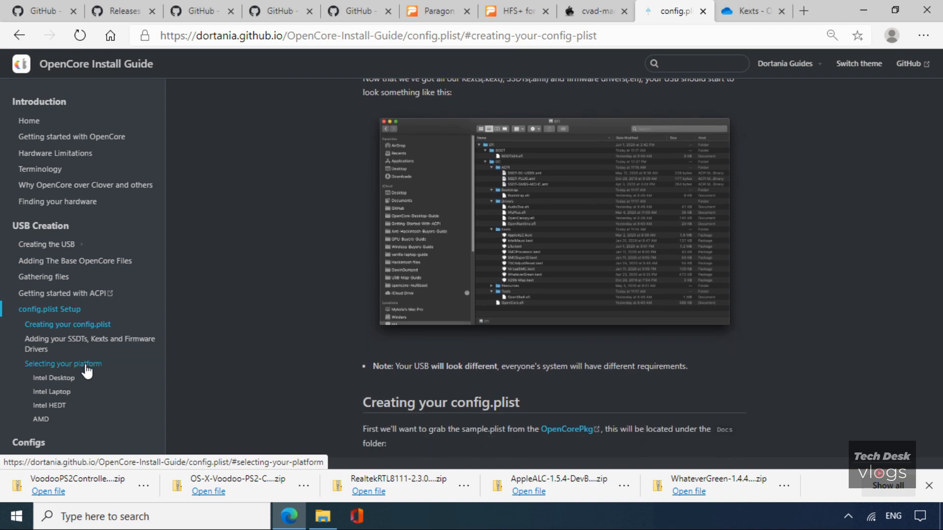
{"action": "left_click", "coordinate": [66, 392]}
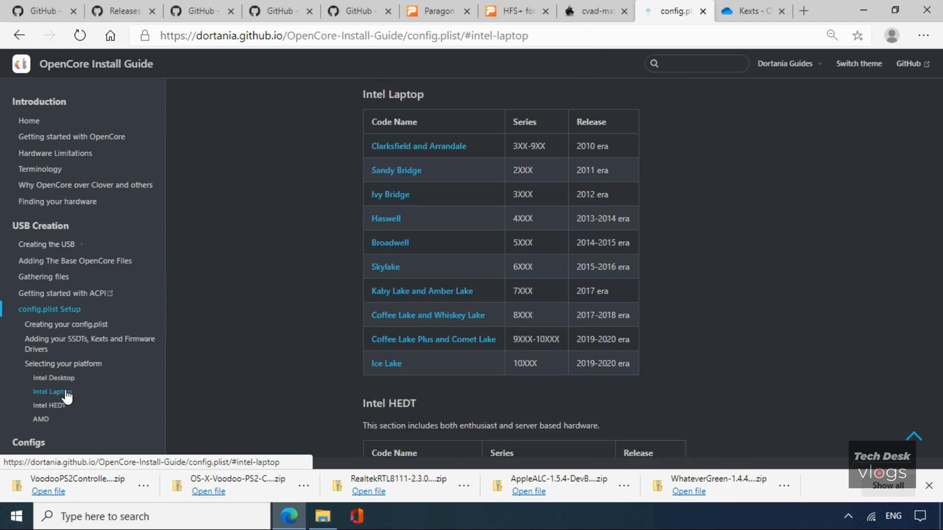
{"action": "scroll", "coordinate": [67, 396], "scroll_direction": "down", "scroll_amount": 5}
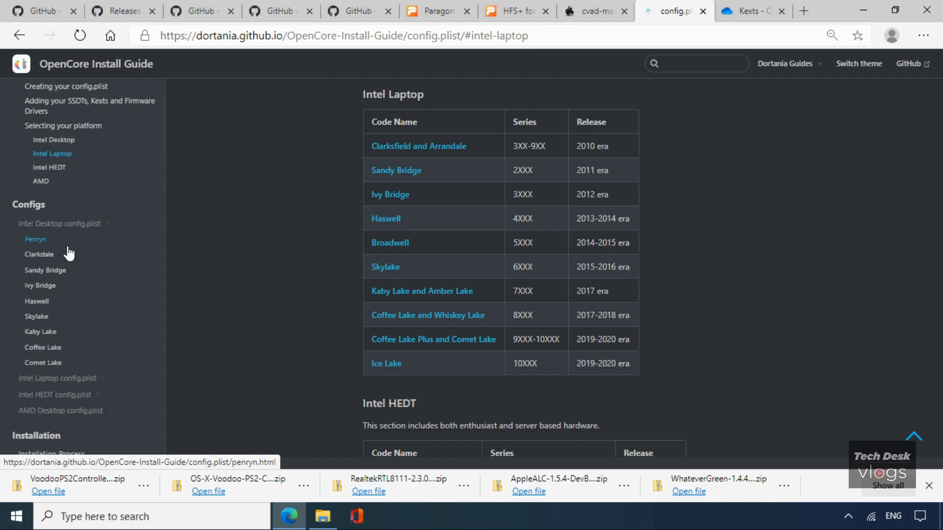
{"action": "left_click_drag", "start_coordinate": [46, 207], "coordinate": [14, 206]}
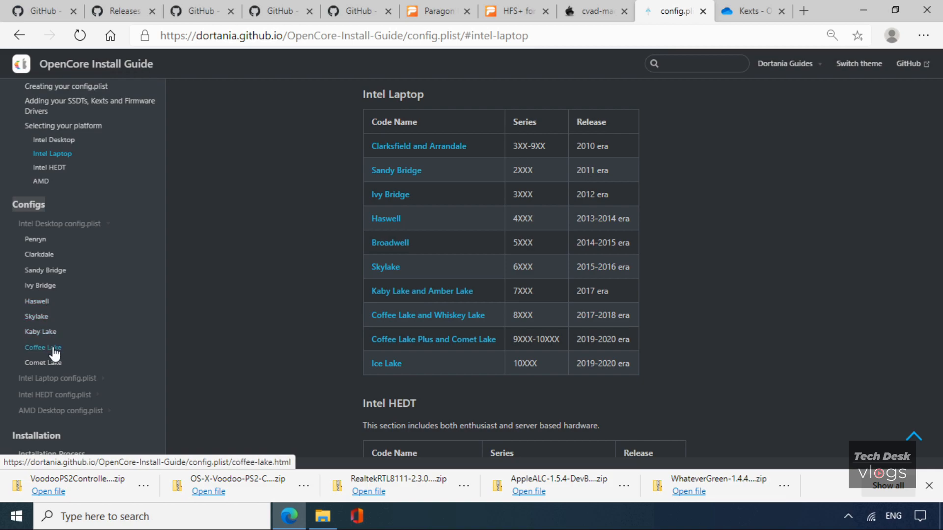
{"action": "left_click", "coordinate": [108, 223]}
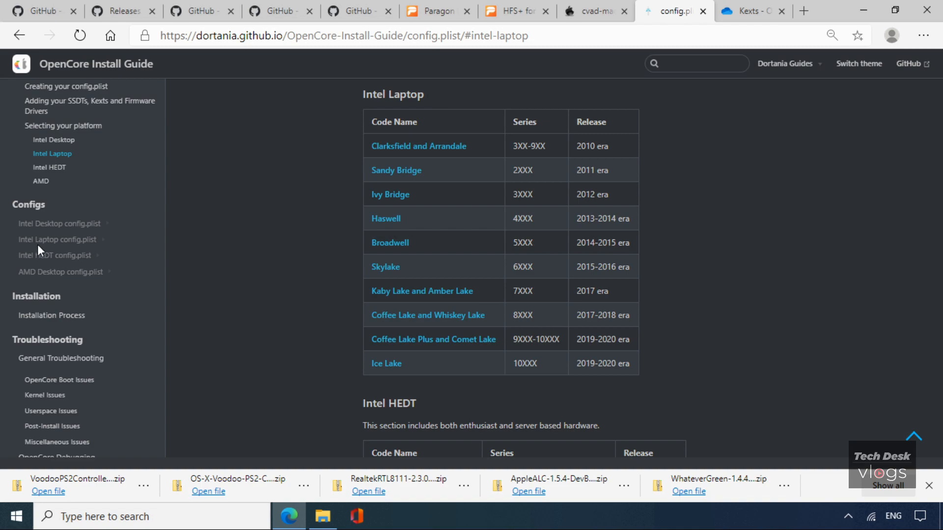
{"action": "left_click", "coordinate": [103, 240]}
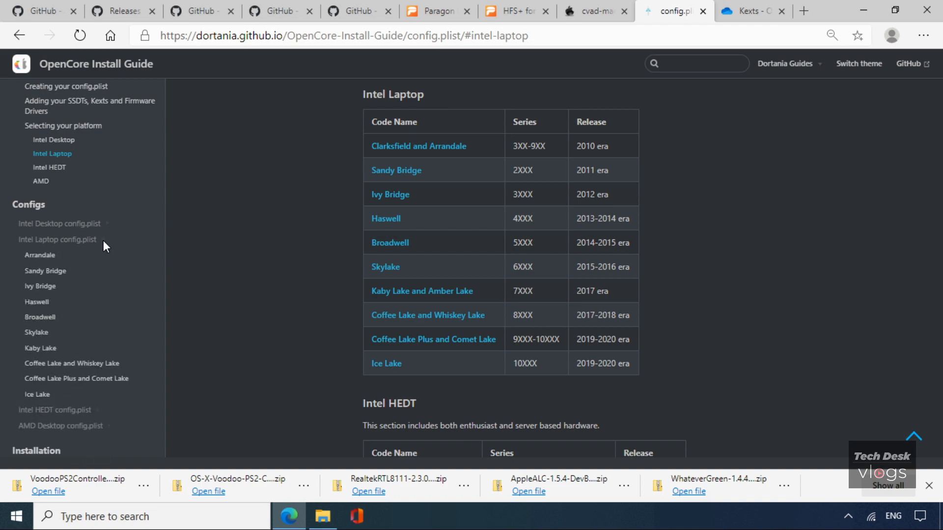
{"action": "left_click", "coordinate": [43, 304]}
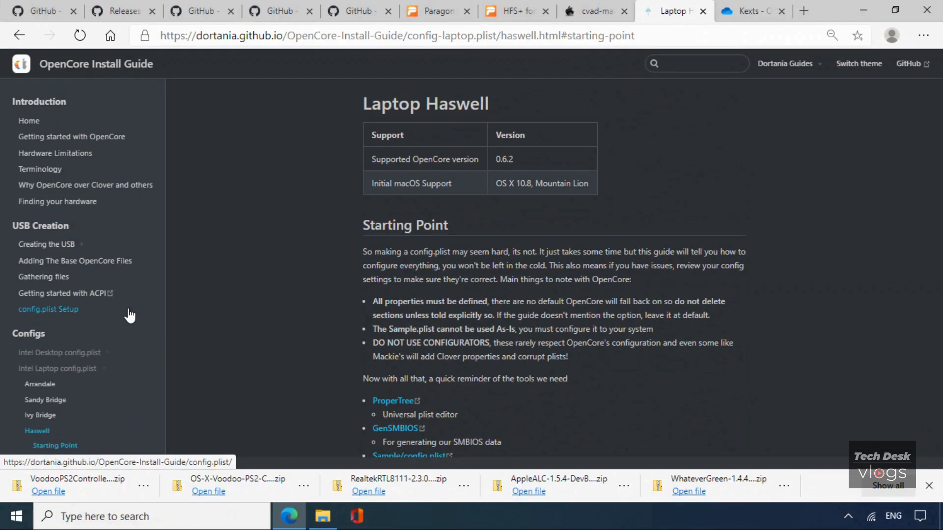
Read the Starting Point section of the Laptop Haswell page, including the reminder of the required tools.
{"action": "scroll", "coordinate": [147, 305], "scroll_direction": "down", "scroll_amount": 3}
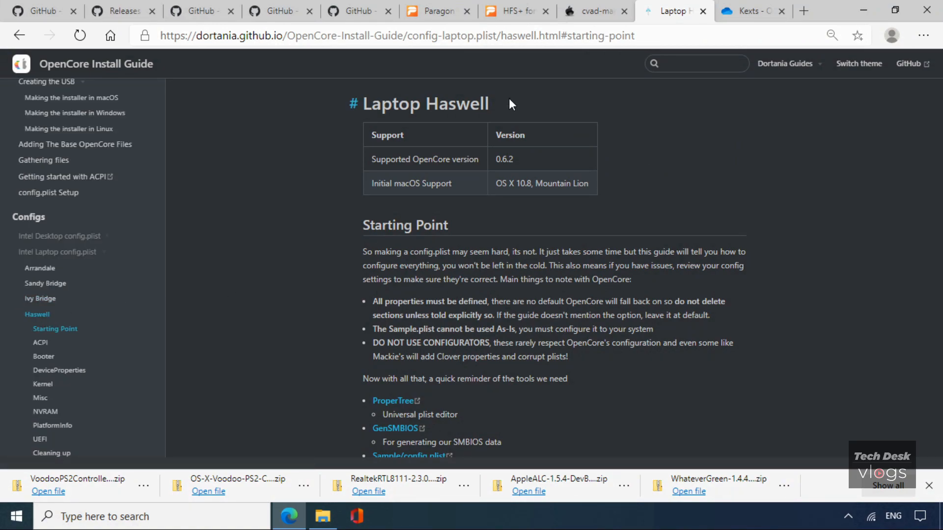
{"action": "left_click_drag", "start_coordinate": [502, 101], "coordinate": [366, 108]}
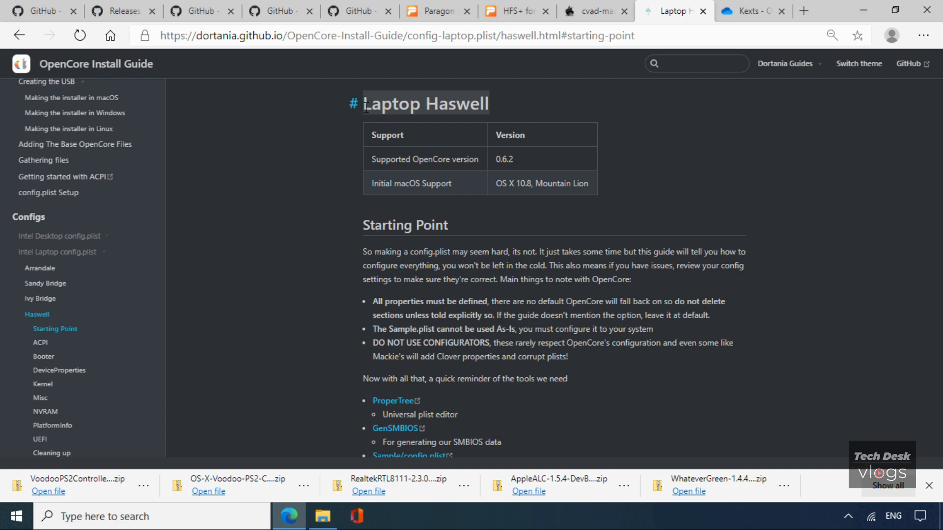
{"action": "left_click", "coordinate": [339, 213]}
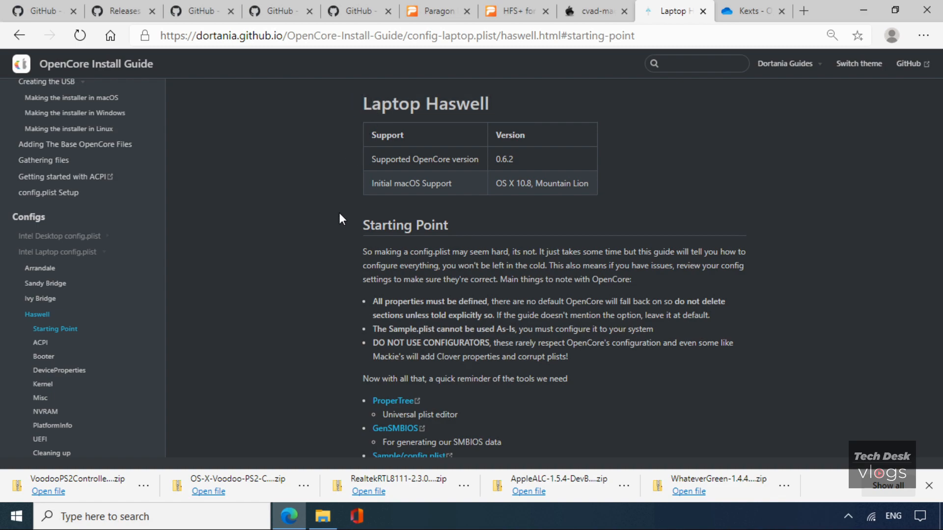
{"action": "scroll", "coordinate": [339, 214], "scroll_direction": "down", "scroll_amount": 1}
{"action": "left_click_drag", "start_coordinate": [448, 176], "coordinate": [371, 178]}
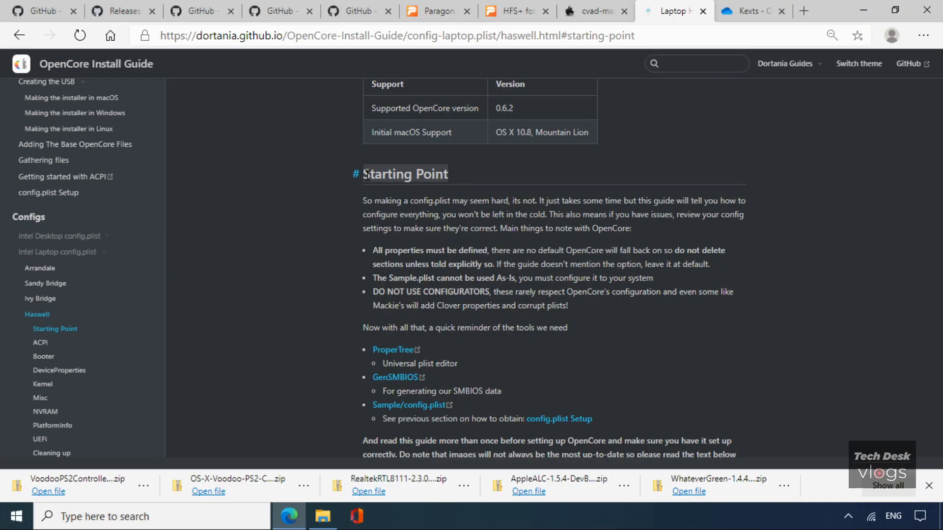
{"action": "scroll", "coordinate": [367, 177], "scroll_direction": "down", "scroll_amount": 2}
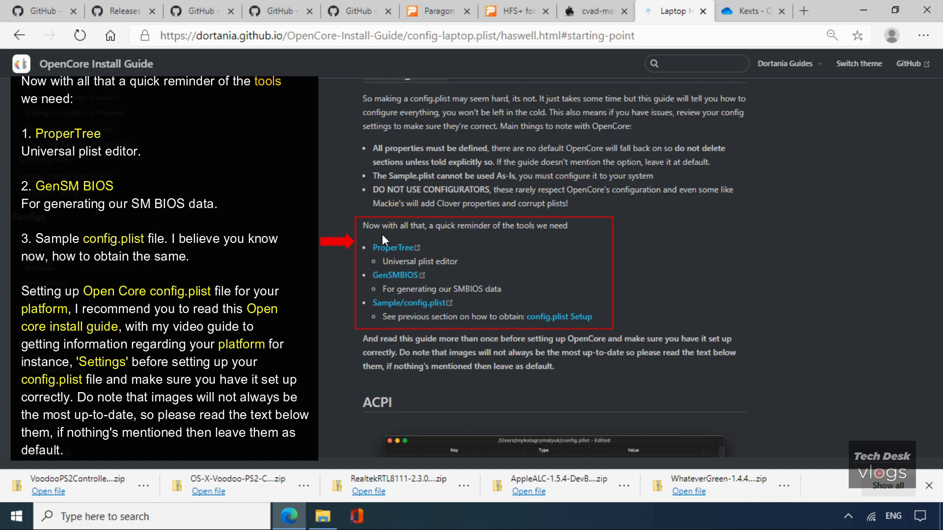
{"action": "left_click_drag", "start_coordinate": [364, 227], "coordinate": [563, 228]}
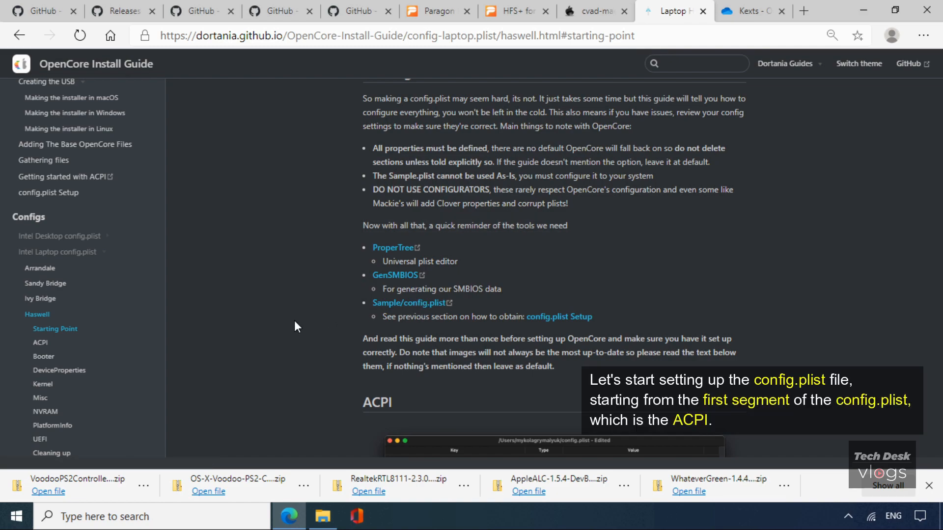
Go to the ACPI section of the Laptop Haswell page and view its example config.plist image.
{"action": "scroll", "coordinate": [295, 325], "scroll_direction": "down", "scroll_amount": 5}
{"action": "scroll", "coordinate": [294, 326], "scroll_direction": "down", "scroll_amount": 1}
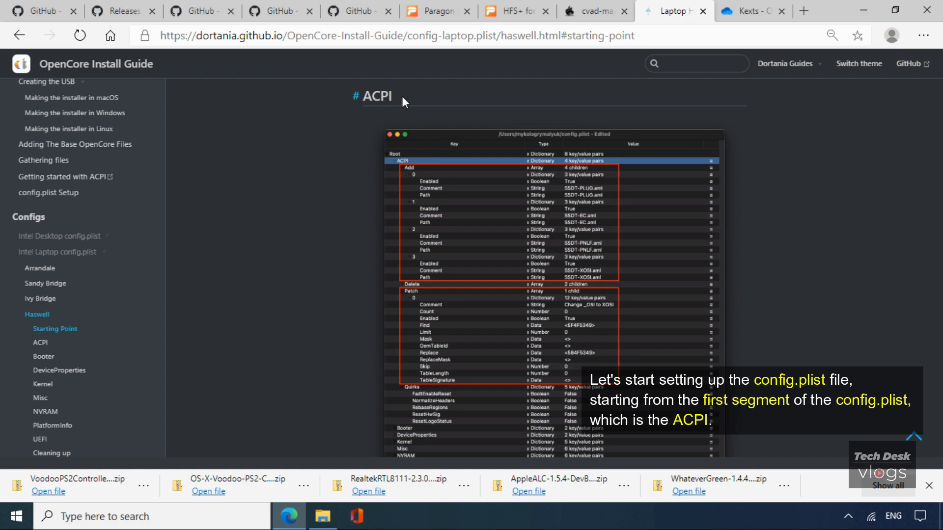
{"action": "left_click_drag", "start_coordinate": [396, 96], "coordinate": [366, 97]}
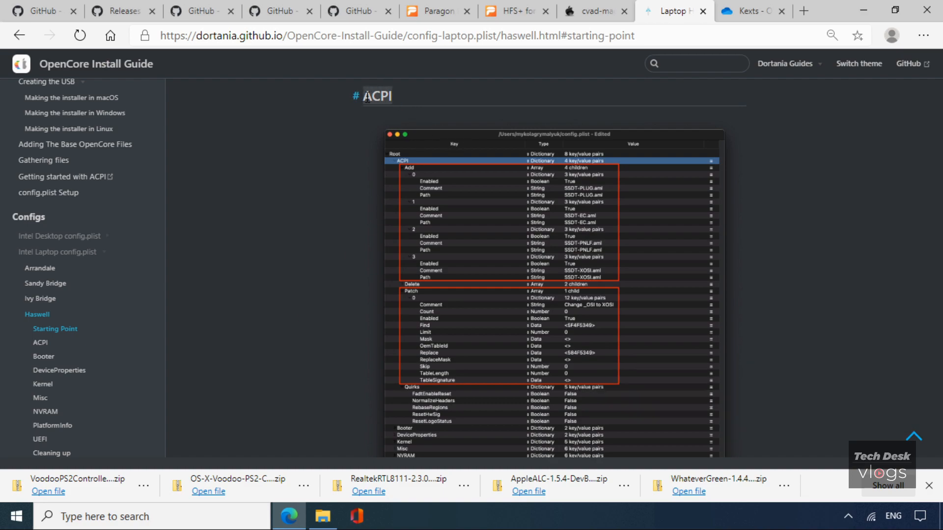
Place the browser and the OC folder window side by side in the two screen halves and minimize both to the desktop.
{"action": "key", "text": "super+Right"}
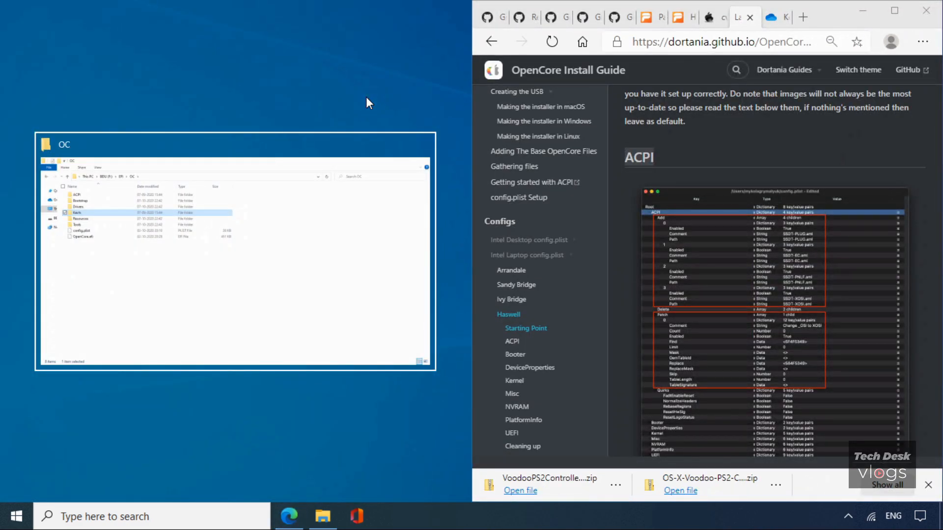
{"action": "left_click", "coordinate": [313, 238]}
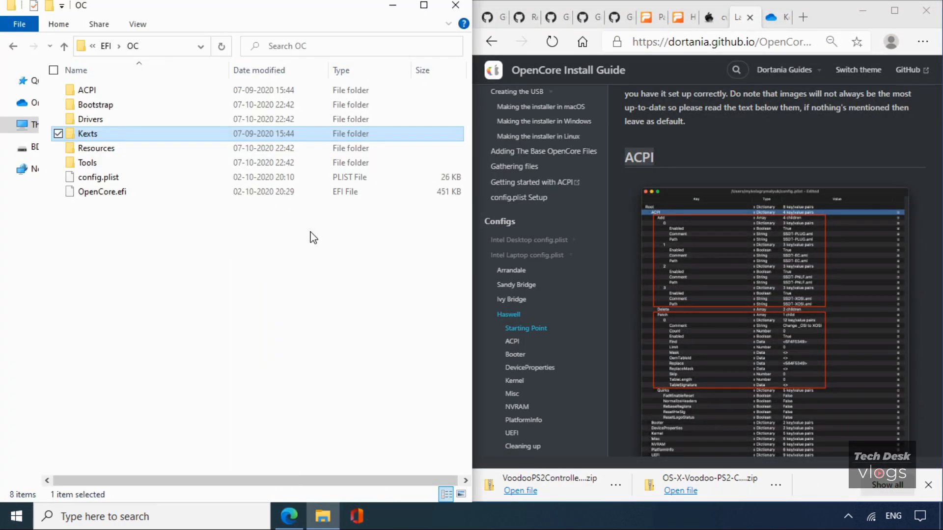
{"action": "left_click", "coordinate": [394, 6]}
{"action": "left_click", "coordinate": [862, 10]}
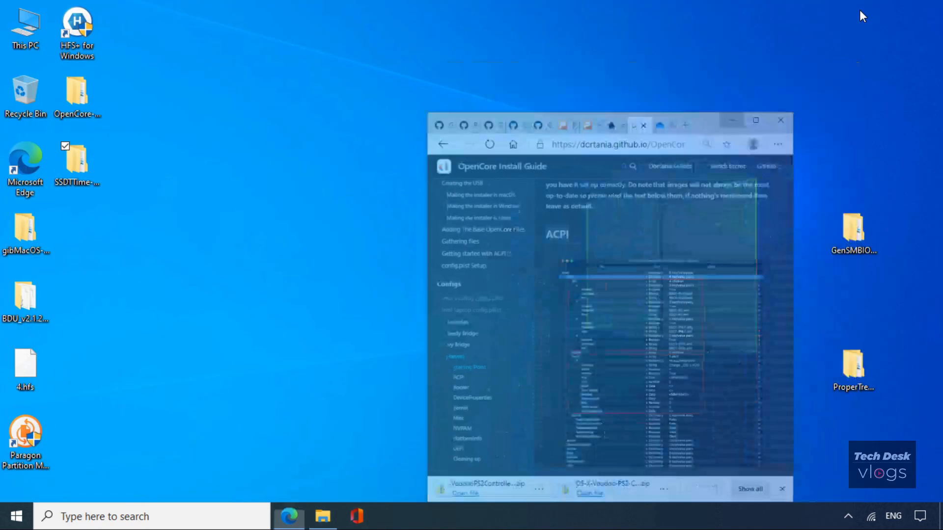
Move the ProperTree-master folder below the SSDTTime folder on the desktop and open its inner ProperTree-master folder.
{"action": "left_click_drag", "start_coordinate": [852, 366], "coordinate": [451, 299]}
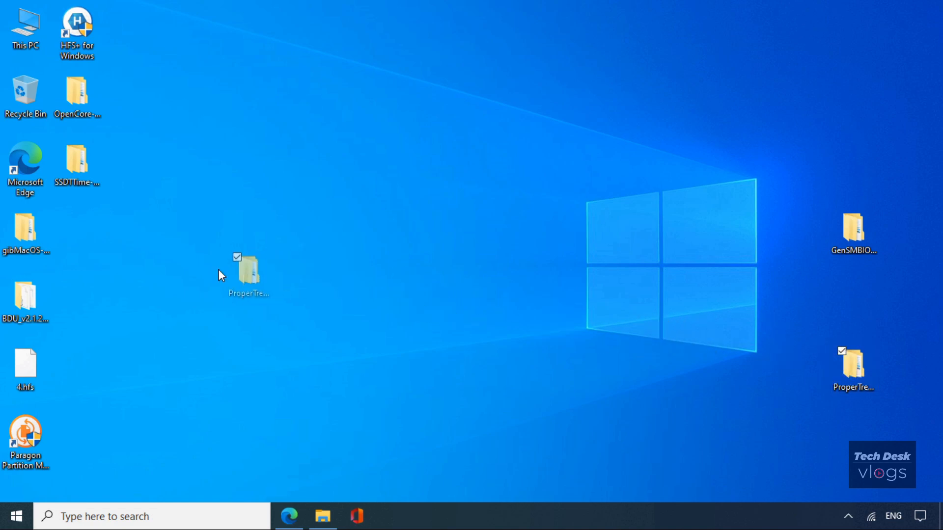
{"action": "left_click_drag", "start_coordinate": [85, 231], "coordinate": [84, 228]}
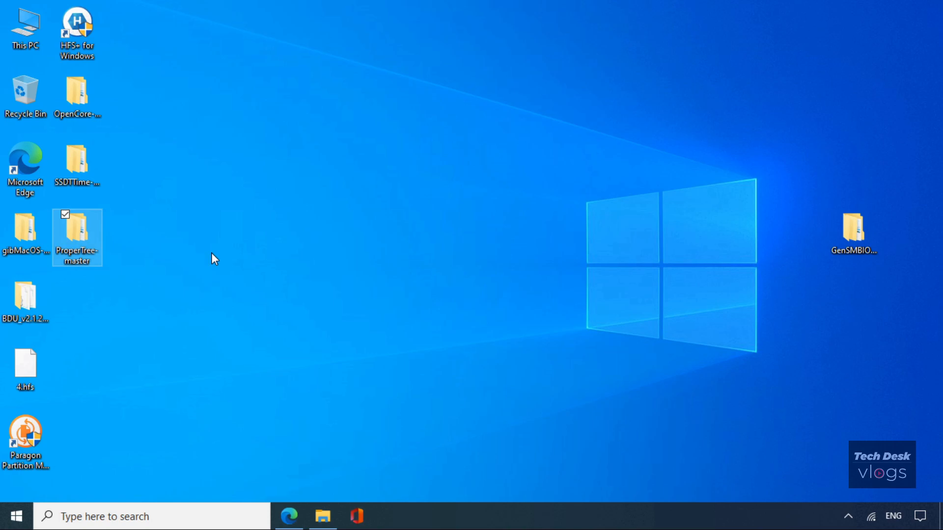
{"action": "double_click", "coordinate": [82, 240]}
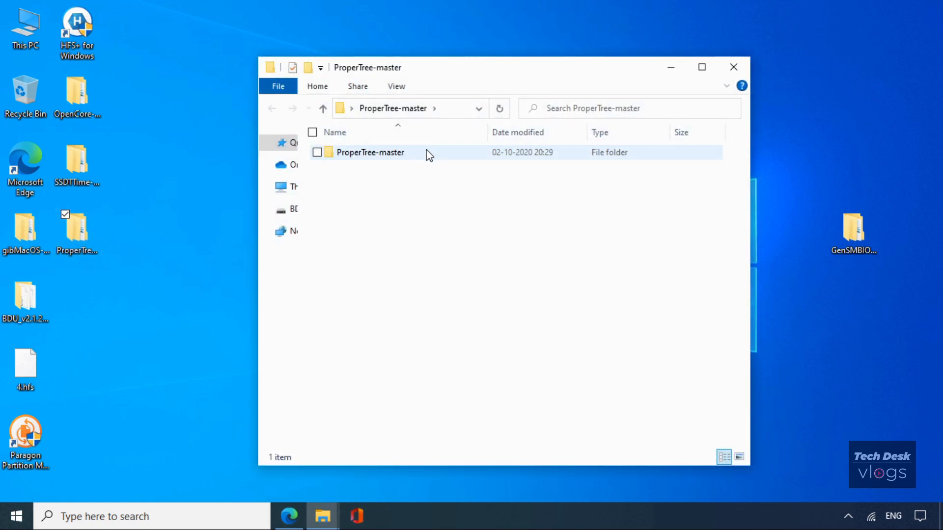
{"action": "double_click", "coordinate": [429, 155]}
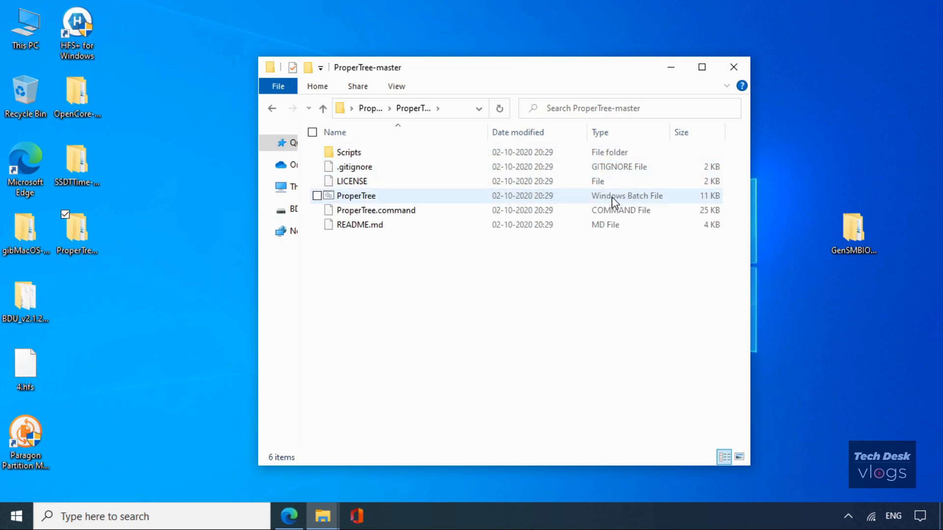
Run the ProperTree batch file with administrator rights, allowing it through the SmartScreen and User Account Control prompts.
{"action": "left_click", "coordinate": [460, 199]}
{"action": "right_click", "coordinate": [460, 199]}
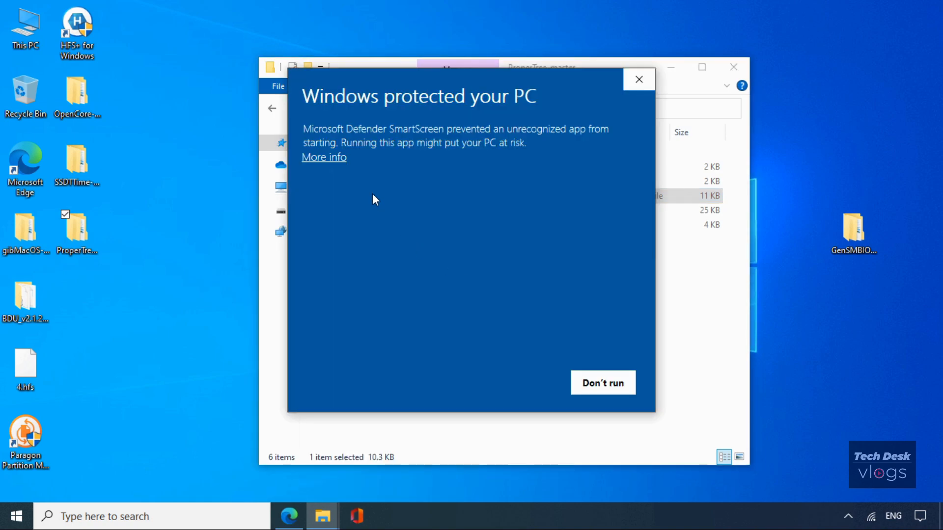
{"action": "left_click", "coordinate": [332, 163]}
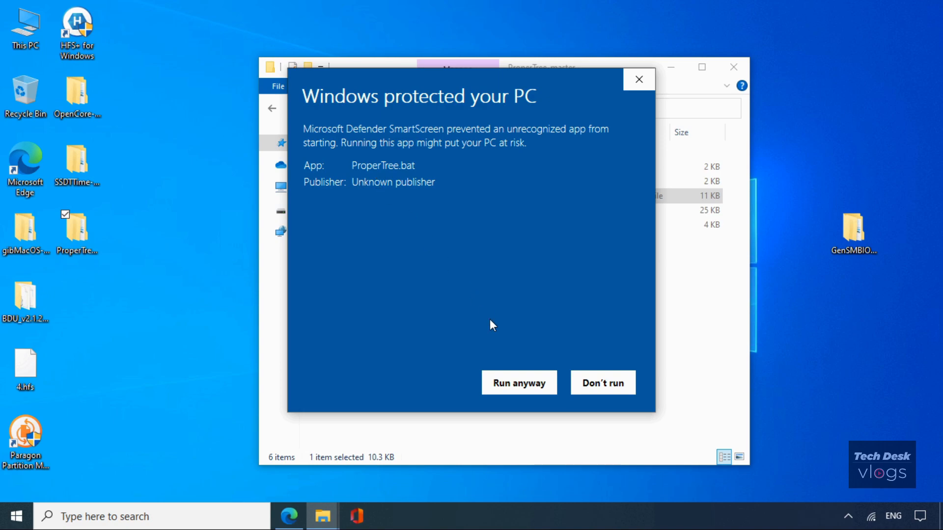
{"action": "left_click", "coordinate": [552, 388]}
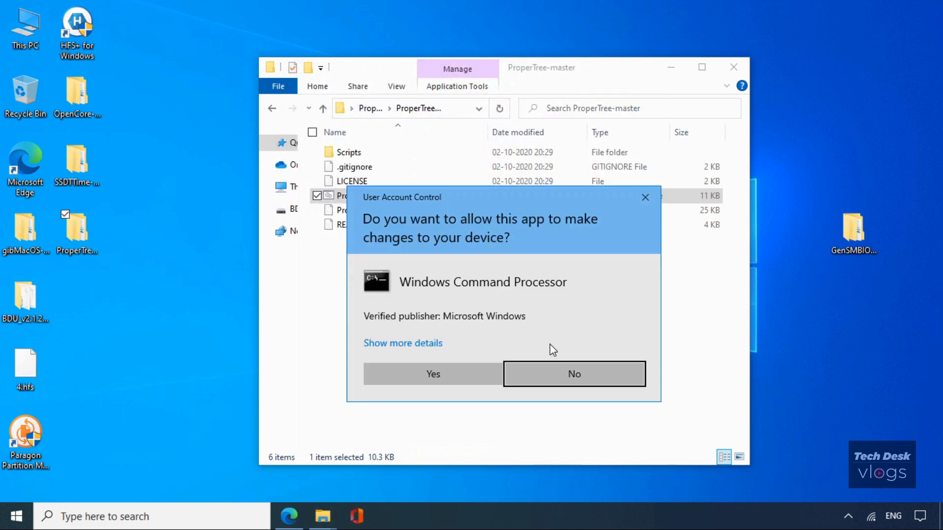
{"action": "left_click", "coordinate": [494, 366]}
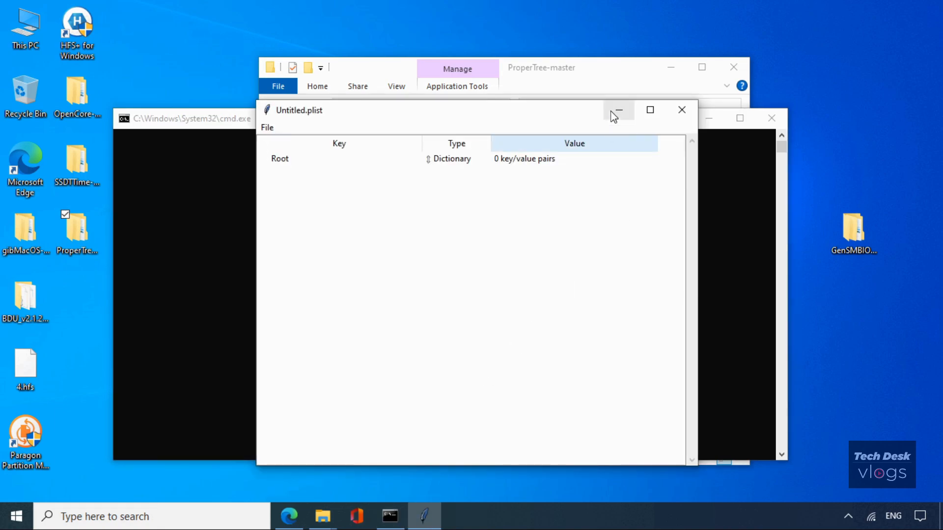
Close the ProperTree-master folder window, minimize the command prompt window and move the empty plist window slightly higher.
{"action": "left_click", "coordinate": [596, 81]}
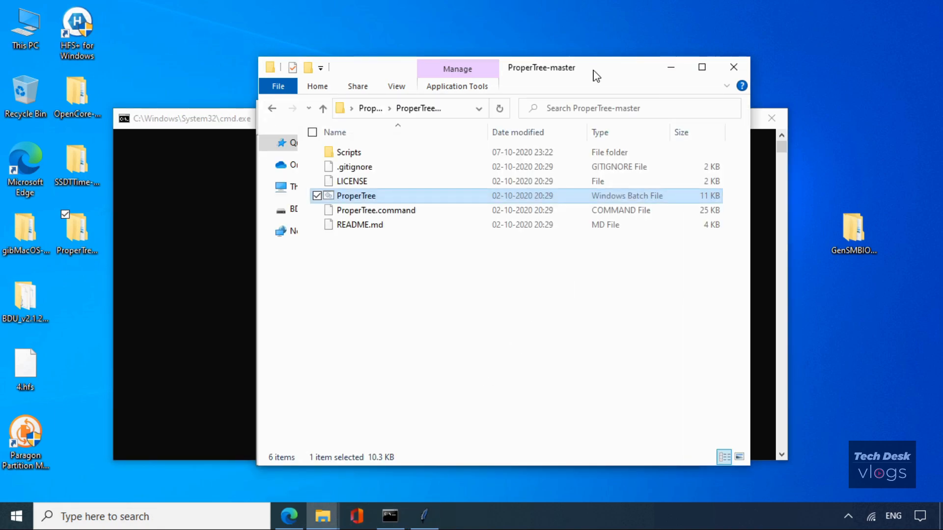
{"action": "left_click", "coordinate": [735, 66]}
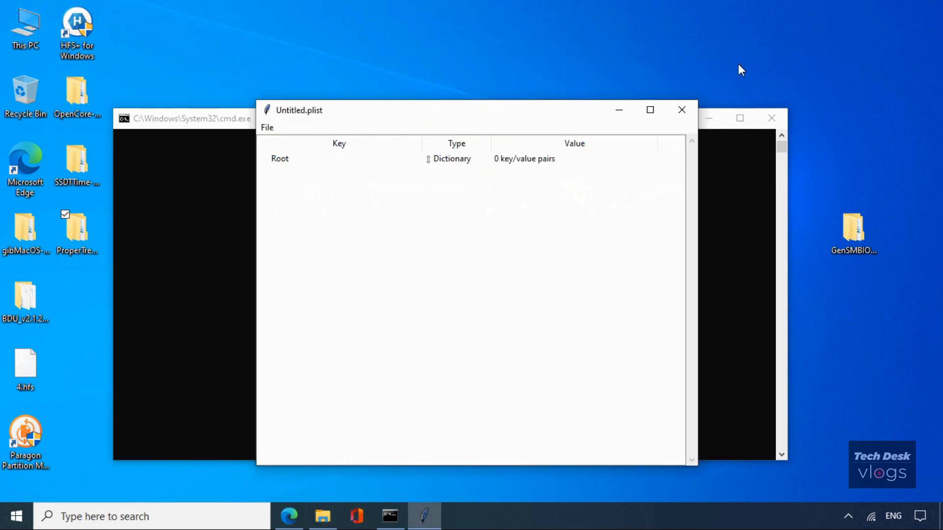
{"action": "left_click", "coordinate": [730, 201]}
{"action": "left_click", "coordinate": [709, 119]}
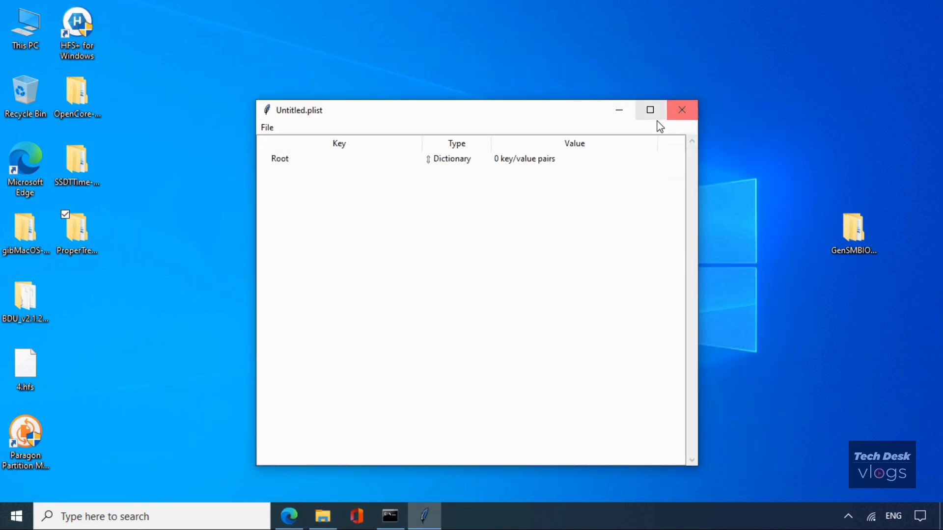
{"action": "left_click_drag", "start_coordinate": [562, 113], "coordinate": [549, 76]}
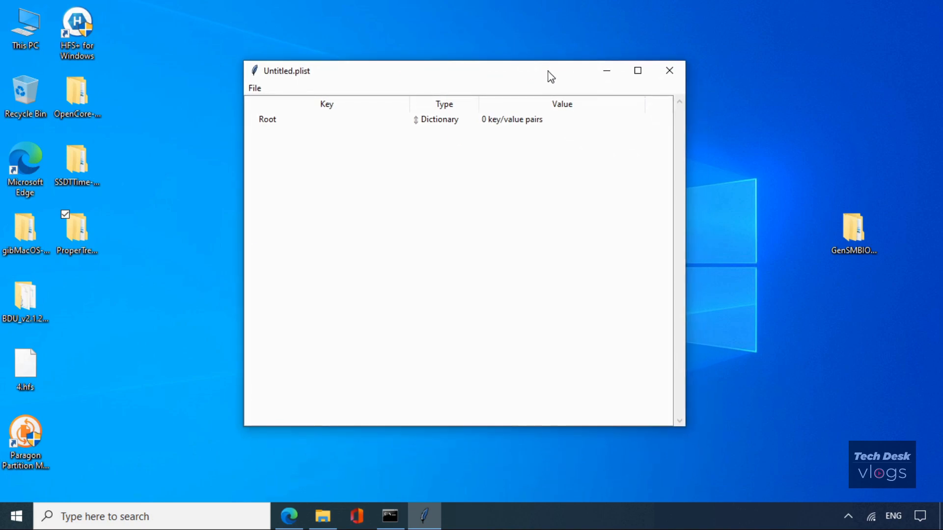
Open config.plist from the EFI\OC folder on the BDU (F:) drive in ProperTree and maximize the window.
{"action": "left_click", "coordinate": [255, 87]}
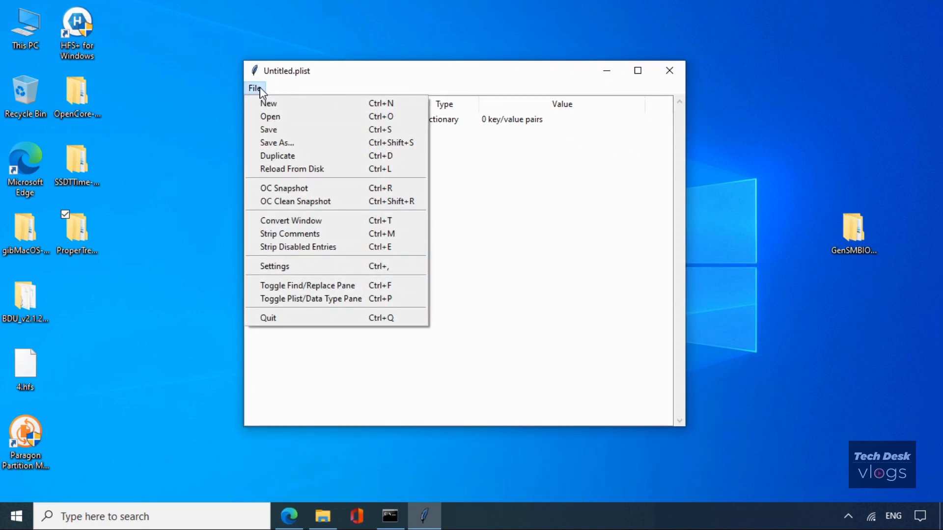
{"action": "left_click", "coordinate": [271, 116]}
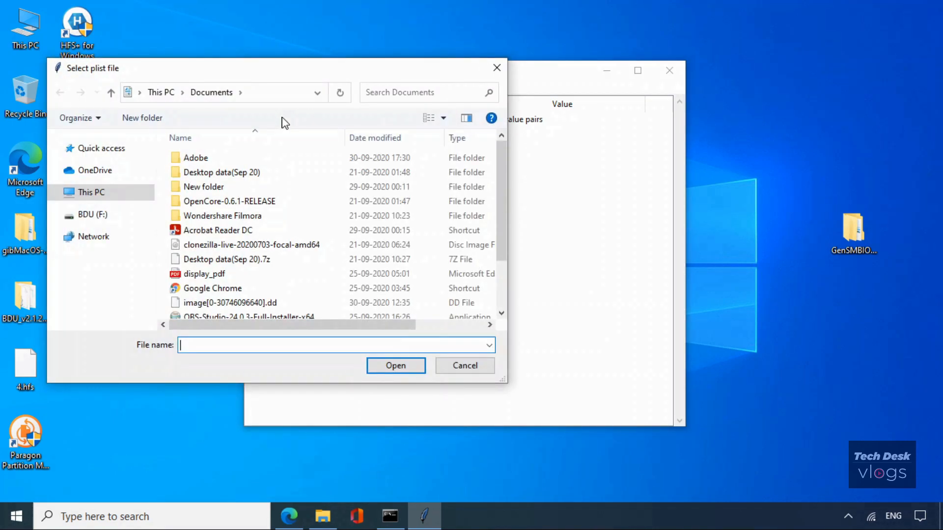
{"action": "left_click", "coordinate": [104, 216]}
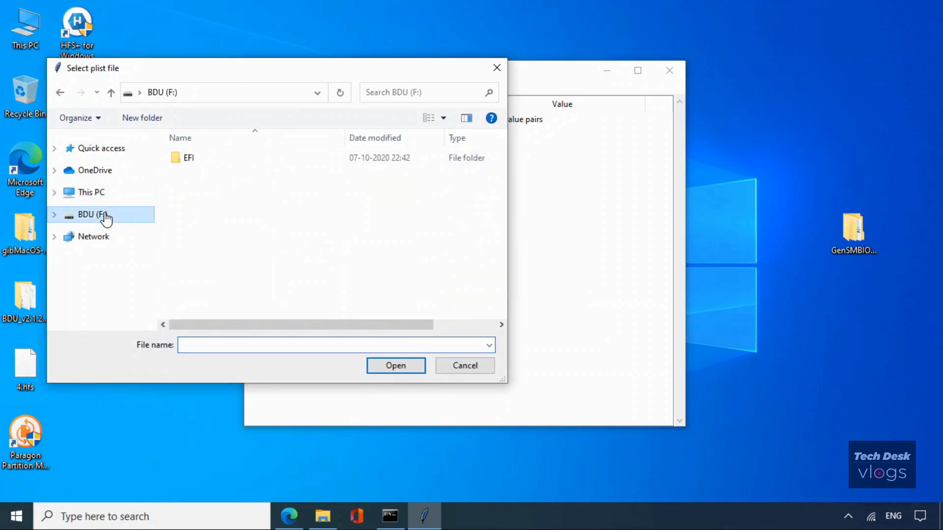
{"action": "double_click", "coordinate": [209, 160]}
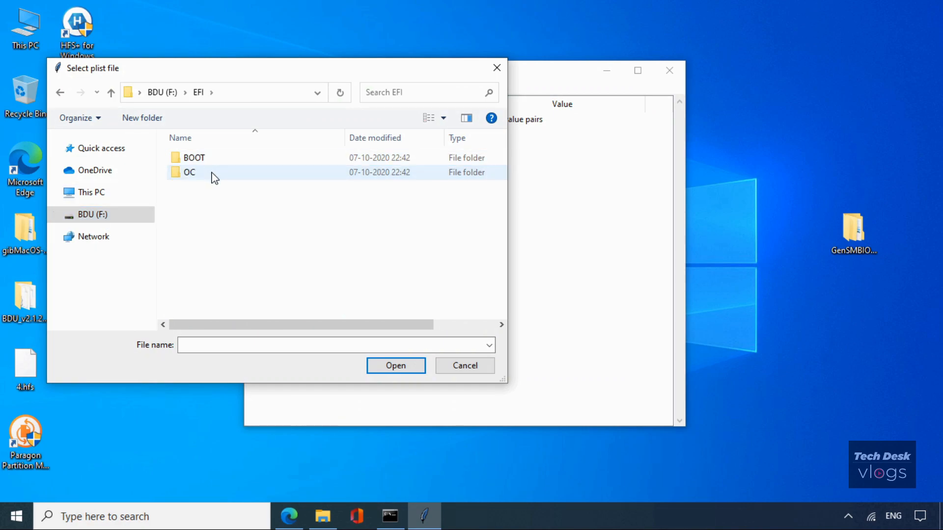
{"action": "double_click", "coordinate": [214, 176]}
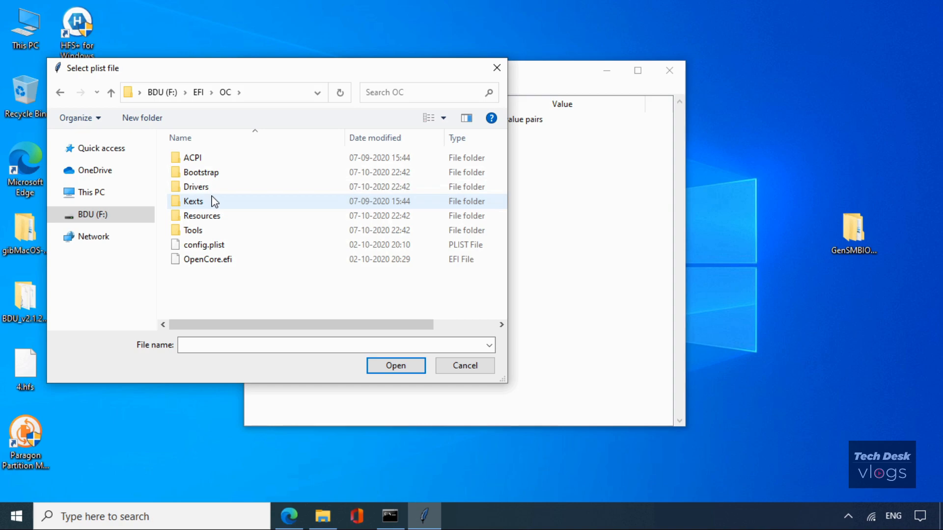
{"action": "double_click", "coordinate": [233, 245]}
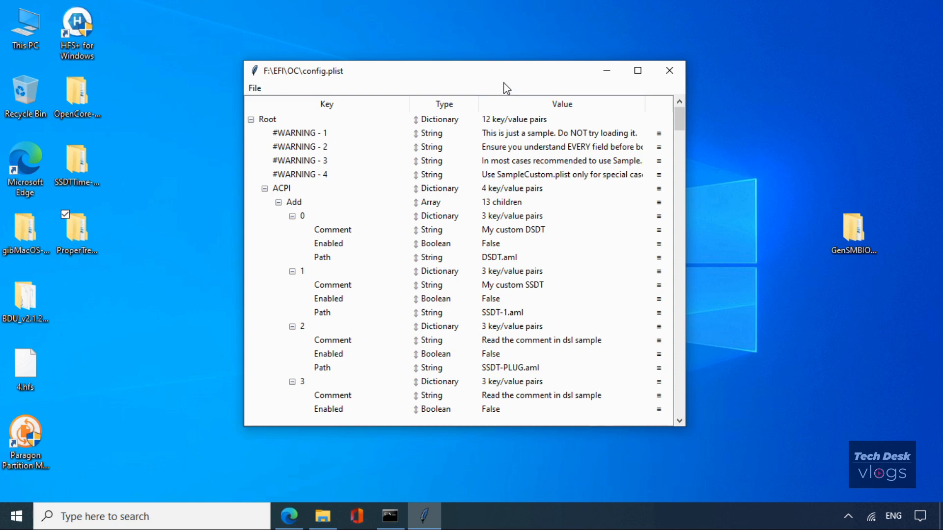
{"action": "left_click", "coordinate": [638, 70]}
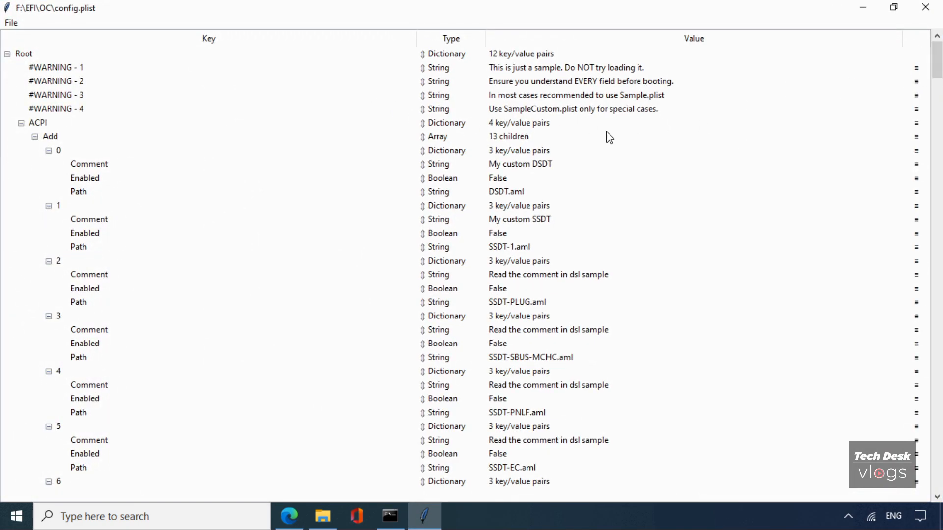
Collapse every section from ACPI through UEFI, leaving only Root expanded to its top-level entries.
{"action": "left_click", "coordinate": [21, 123]}
{"action": "left_click", "coordinate": [24, 137]}
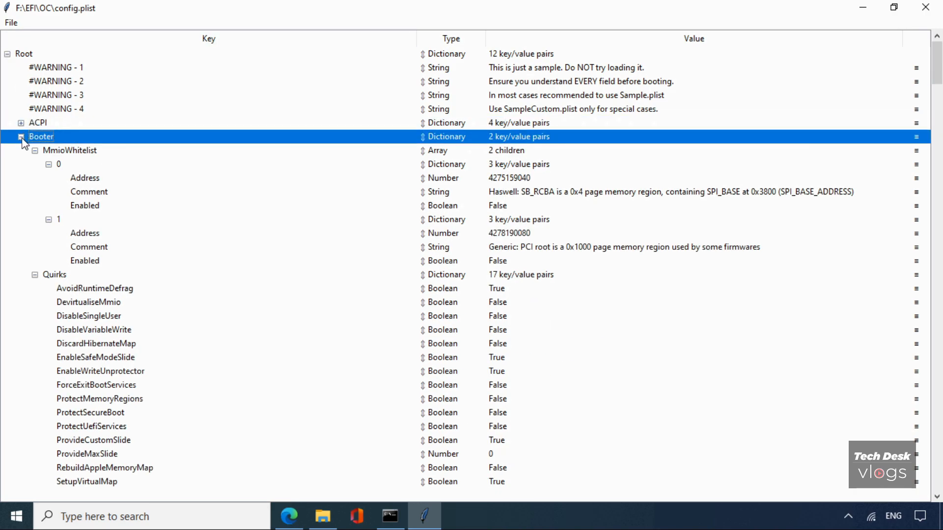
{"action": "left_click", "coordinate": [21, 137]}
{"action": "left_click", "coordinate": [22, 155]}
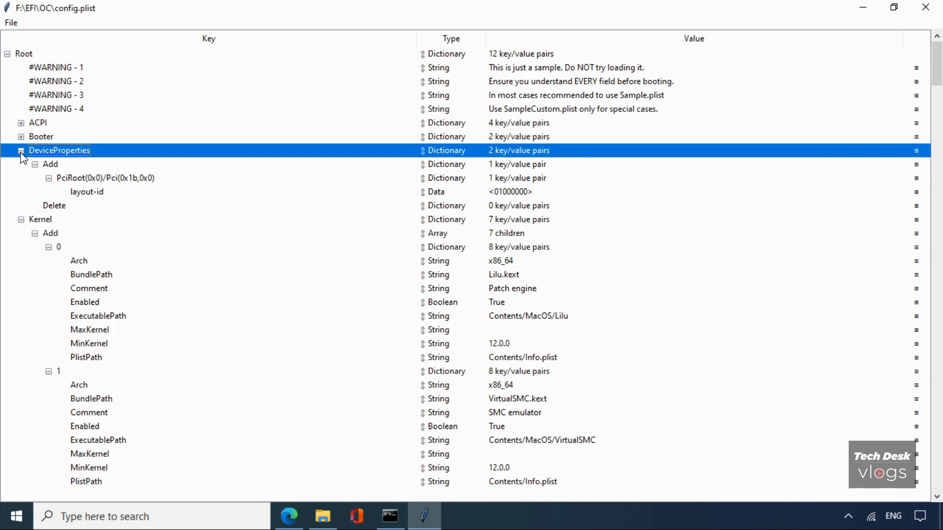
{"action": "left_click", "coordinate": [21, 150]}
{"action": "left_click", "coordinate": [21, 164]}
{"action": "left_click", "coordinate": [21, 177]}
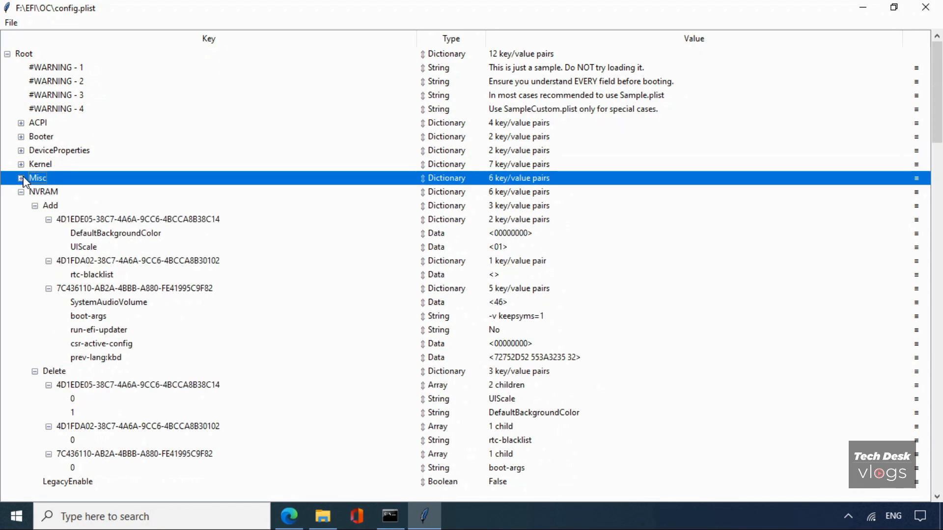
{"action": "left_click", "coordinate": [21, 192]}
{"action": "left_click", "coordinate": [21, 205]}
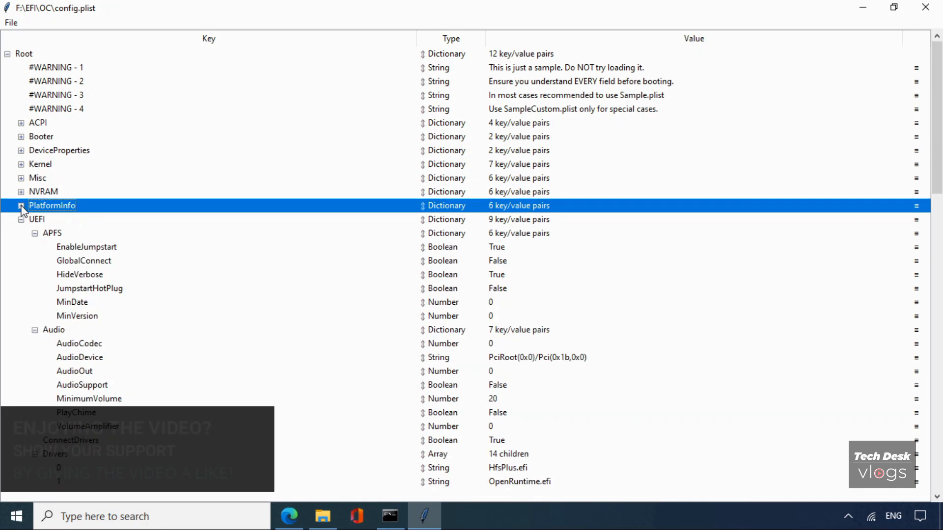
{"action": "left_click", "coordinate": [22, 219]}
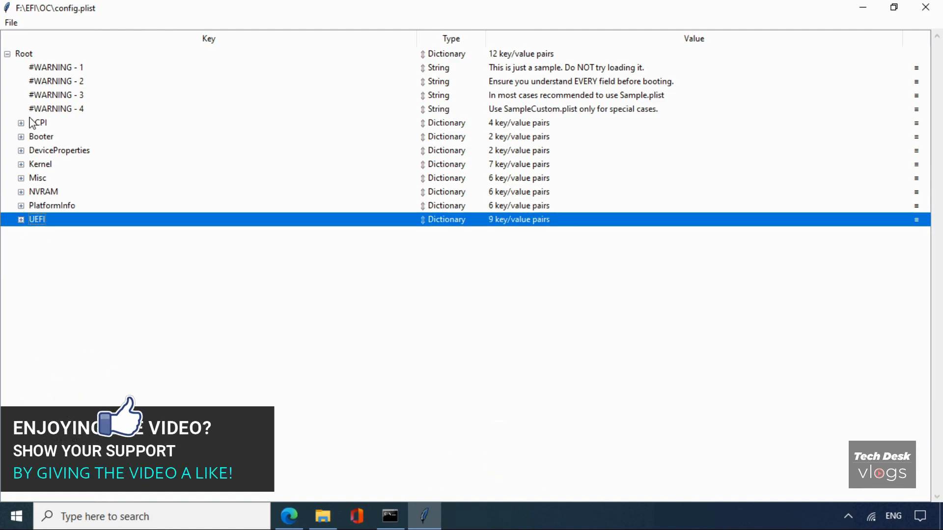
{"action": "left_click", "coordinate": [7, 54]}
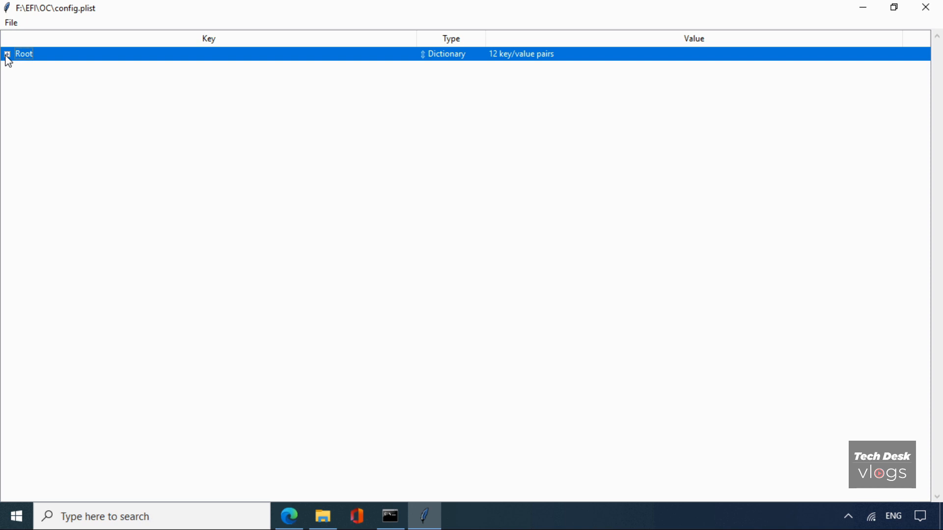
{"action": "left_click", "coordinate": [7, 55]}
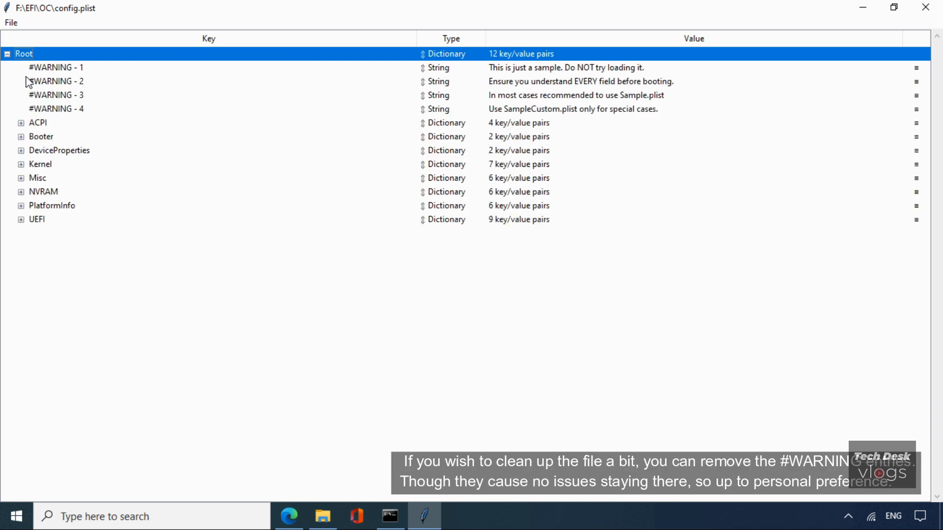
Remove the four entries #WARNING - 1 through #WARNING - 4 from the Root dictionary.
{"action": "left_click", "coordinate": [53, 69]}
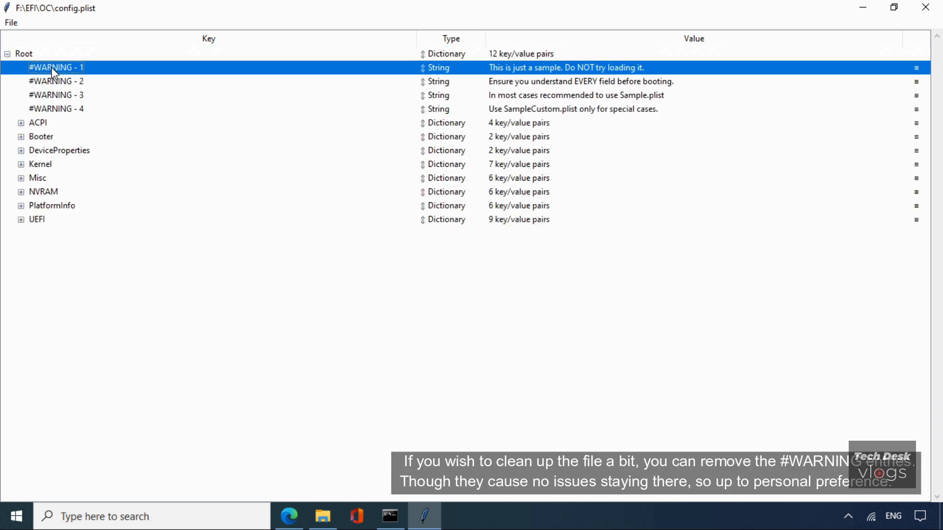
{"action": "right_click", "coordinate": [54, 72]}
{"action": "left_click", "coordinate": [74, 114]}
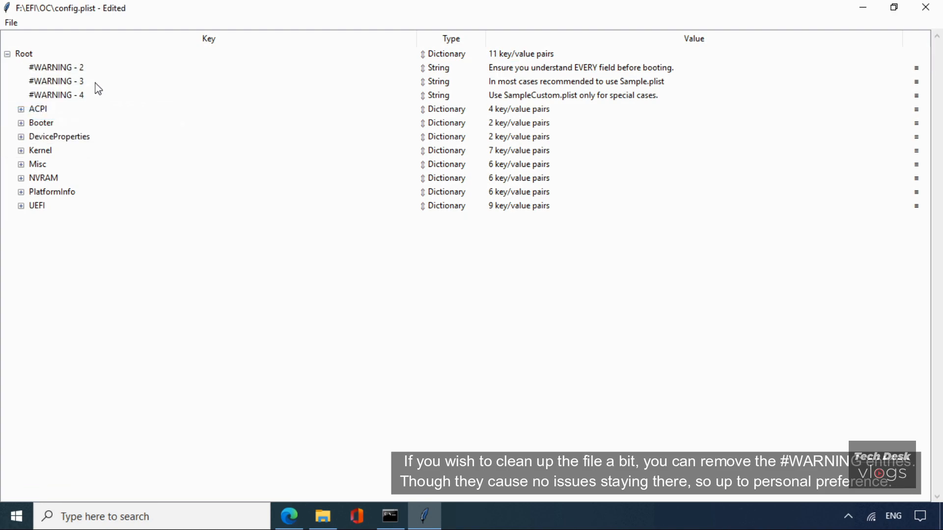
{"action": "left_click", "coordinate": [98, 73]}
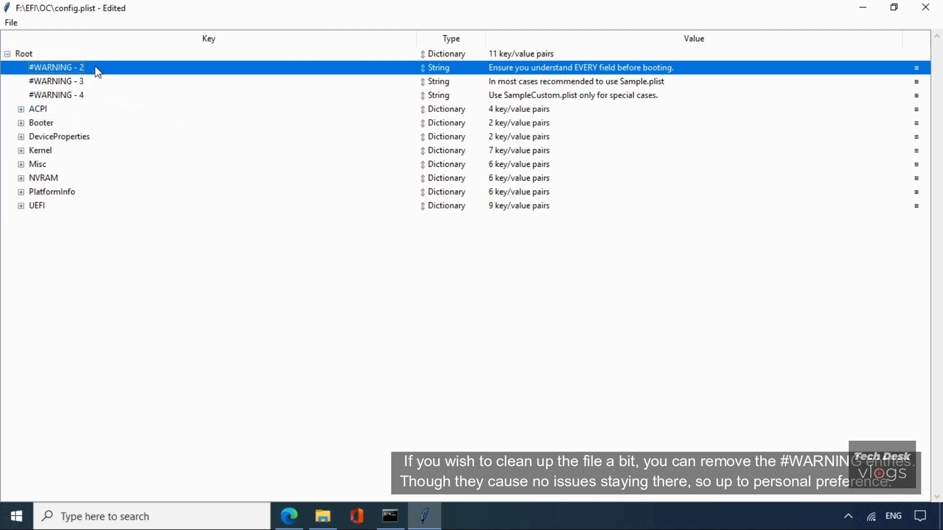
{"action": "right_click", "coordinate": [98, 73]}
{"action": "left_click", "coordinate": [100, 113]}
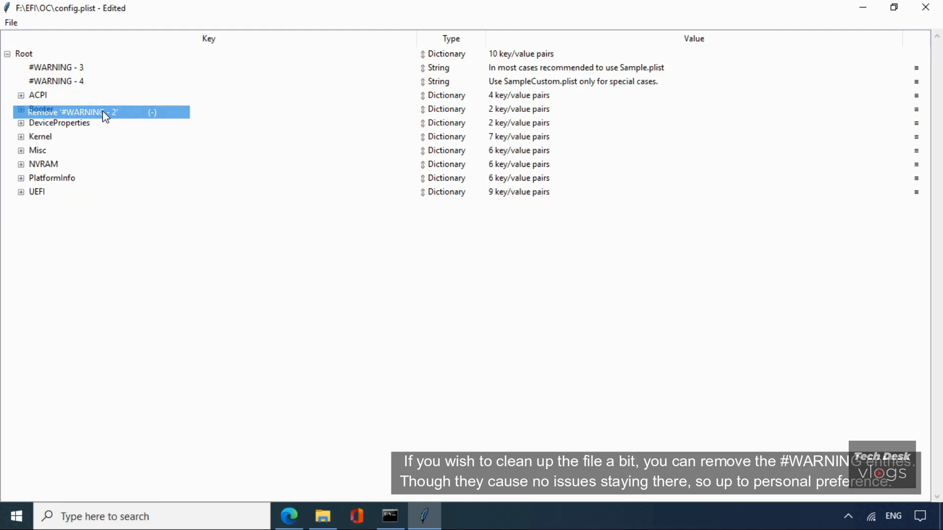
{"action": "left_click", "coordinate": [100, 72]}
{"action": "right_click", "coordinate": [101, 72]}
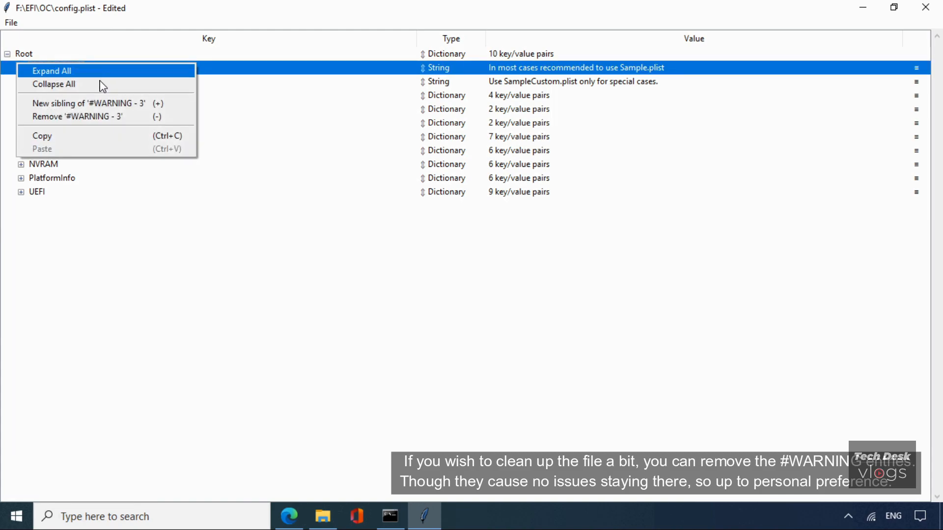
{"action": "left_click", "coordinate": [105, 112]}
{"action": "left_click", "coordinate": [101, 70]}
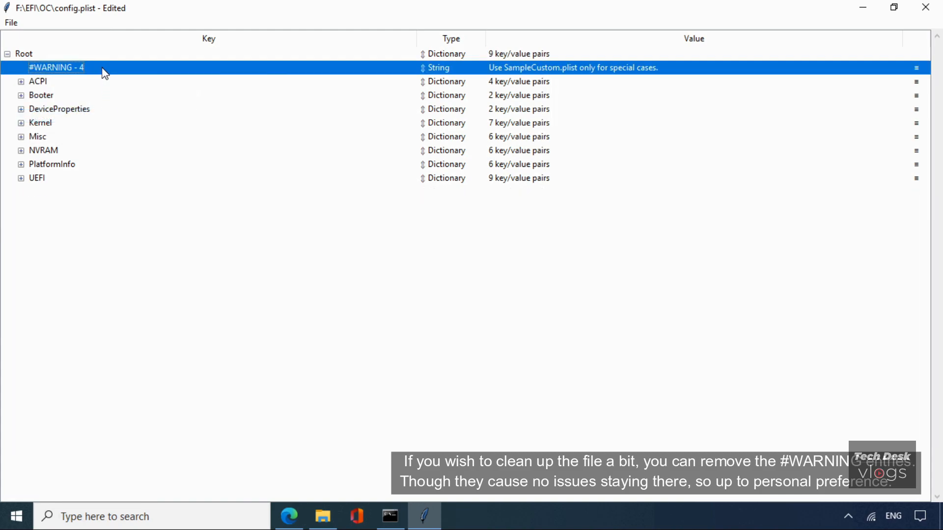
{"action": "right_click", "coordinate": [101, 72]}
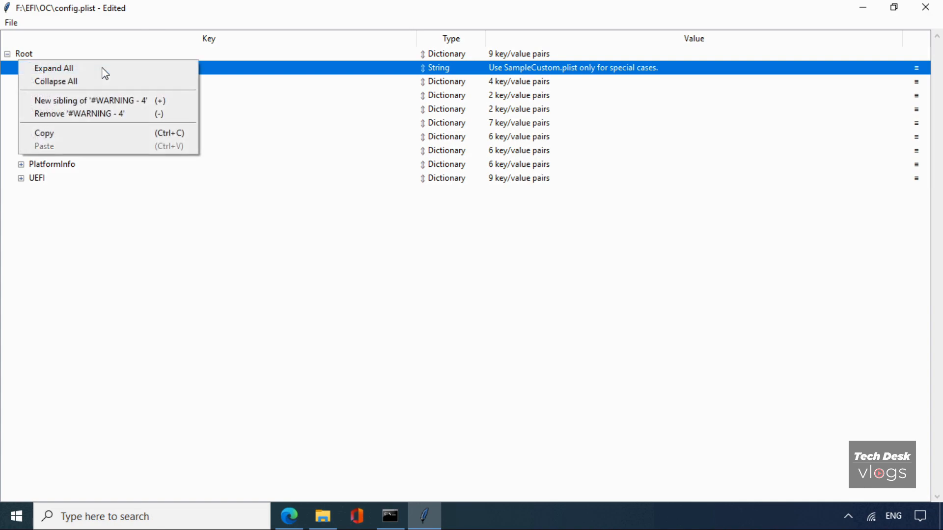
{"action": "left_click", "coordinate": [108, 115]}
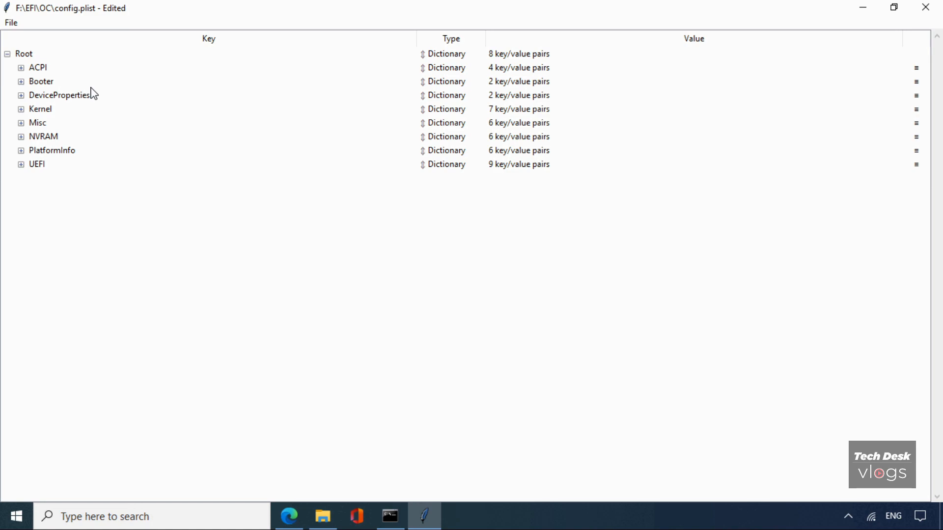
Snap the config.plist window to the left half of the screen.
{"action": "key", "text": "super+Left"}
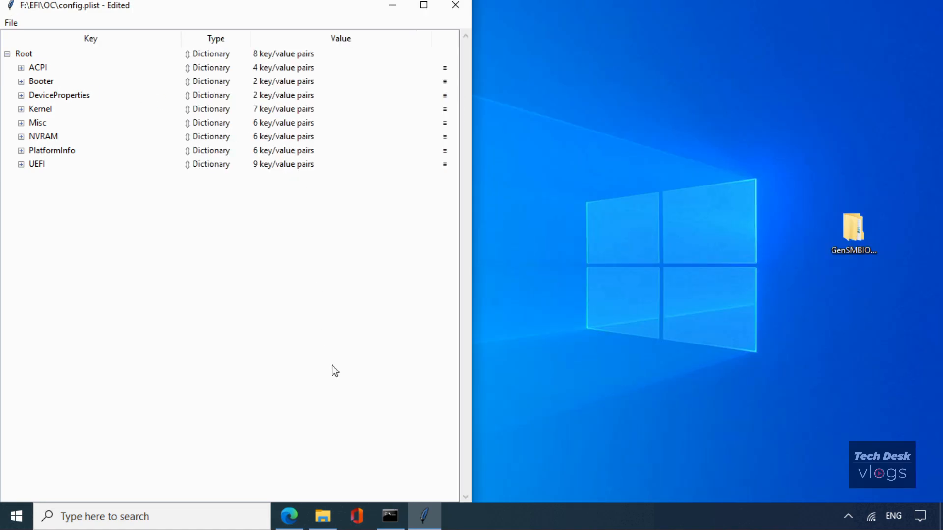
Bring up the Haswell guide's ACPI section beside config.plist, expand ACPI in the plist and enlarge the guide's ACPI example image.
{"action": "left_click", "coordinate": [295, 514]}
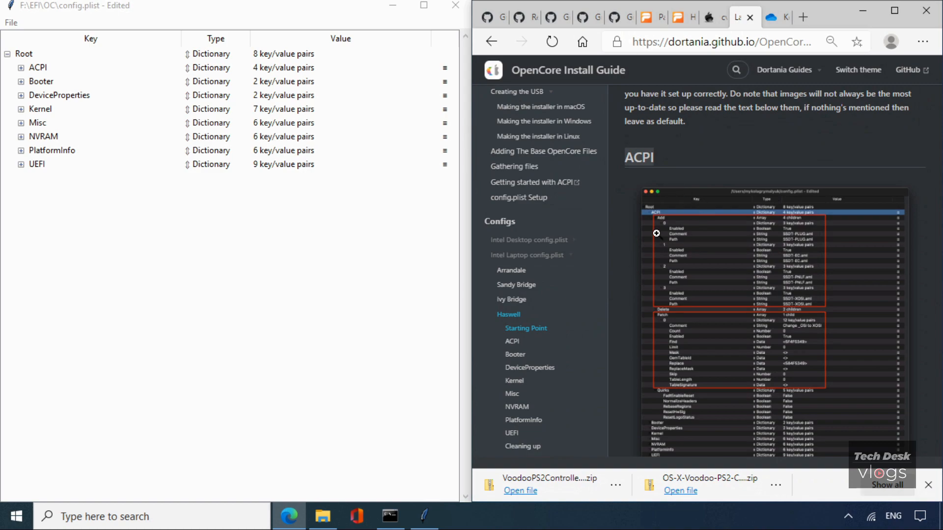
{"action": "double_click", "coordinate": [661, 156]}
{"action": "left_click_drag", "start_coordinate": [657, 157], "coordinate": [630, 156]}
{"action": "left_click", "coordinate": [48, 71]}
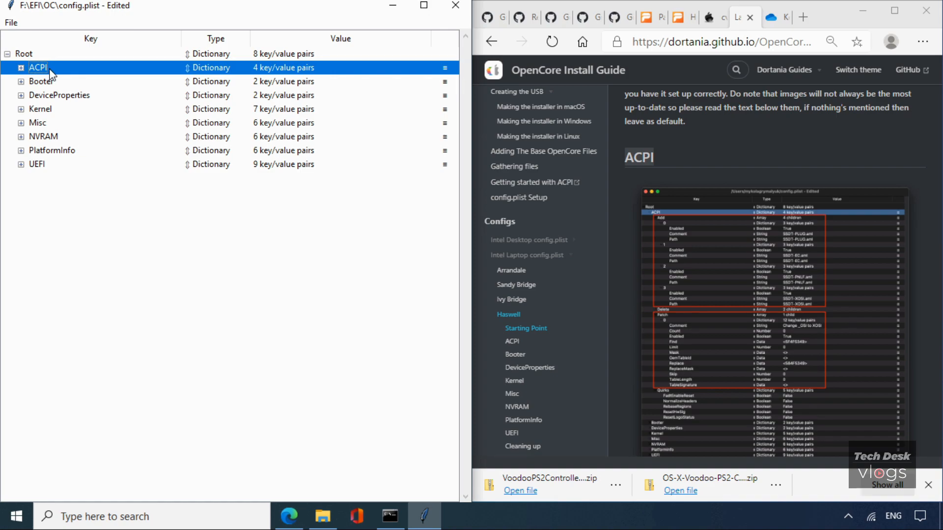
{"action": "left_click", "coordinate": [21, 68]}
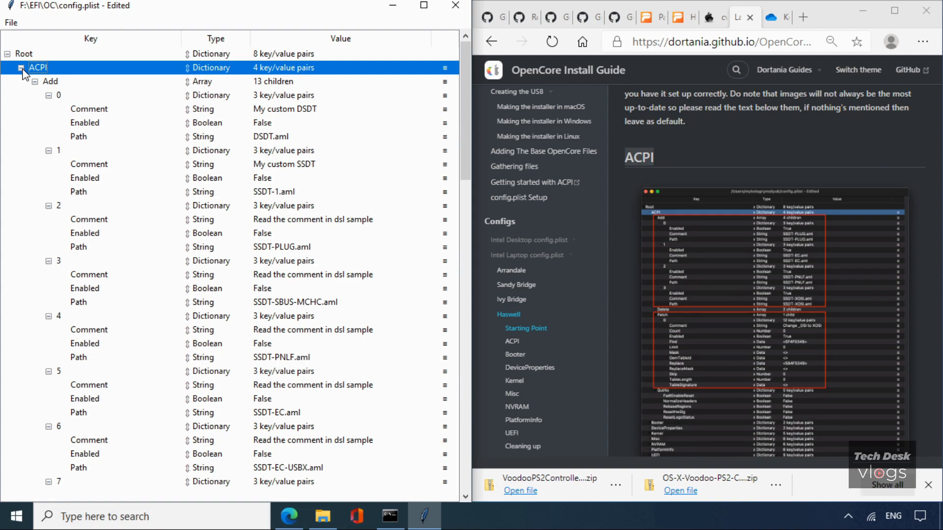
{"action": "left_click", "coordinate": [715, 270]}
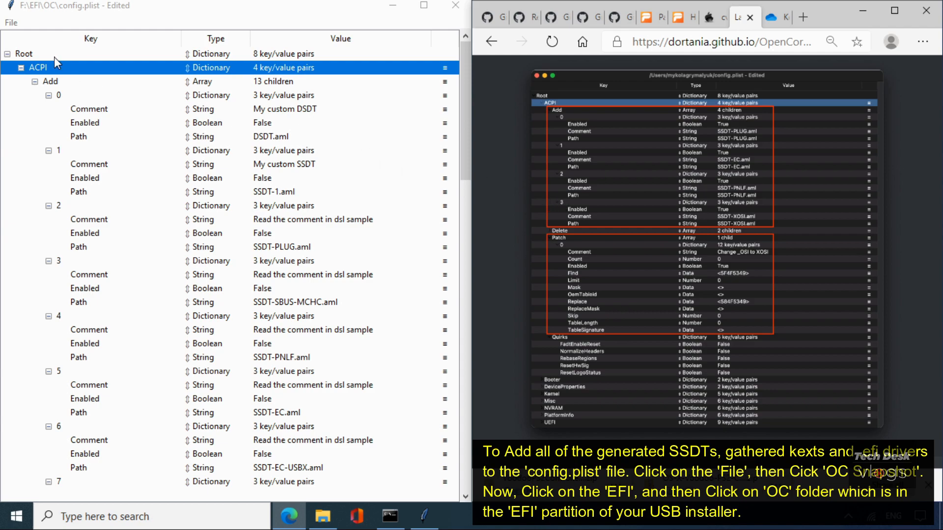
Run an OC Snapshot on config.plist using the EFI\OC folder of the BDU (F:) drive.
{"action": "left_click", "coordinate": [13, 24]}
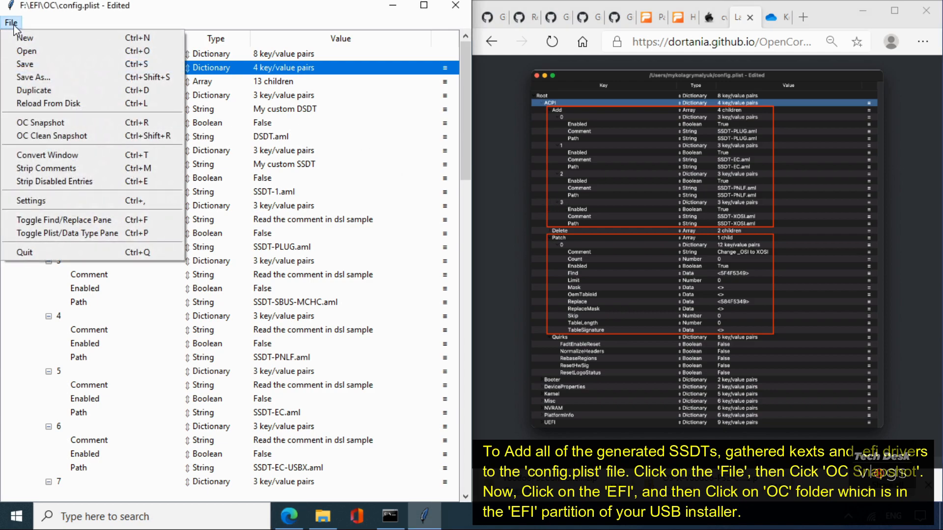
{"action": "left_click", "coordinate": [96, 123]}
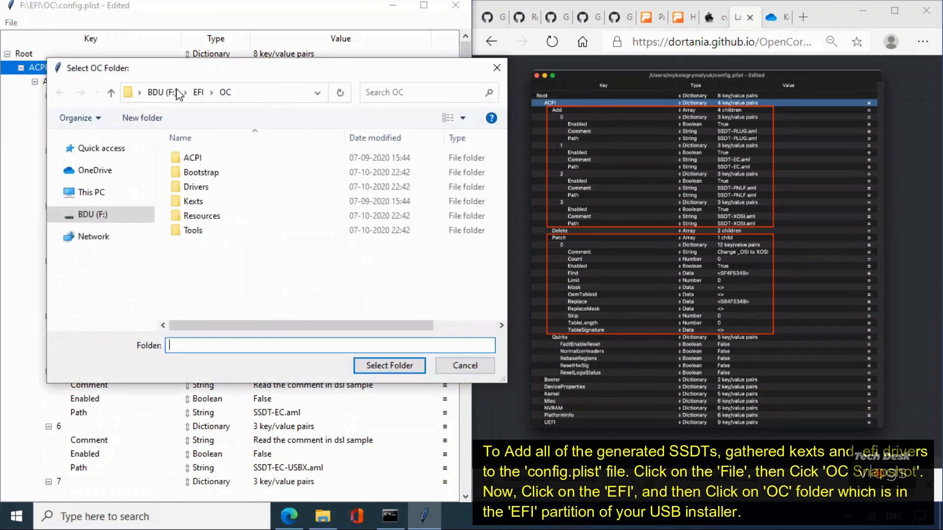
{"action": "left_click", "coordinate": [202, 98]}
{"action": "left_click", "coordinate": [231, 173]}
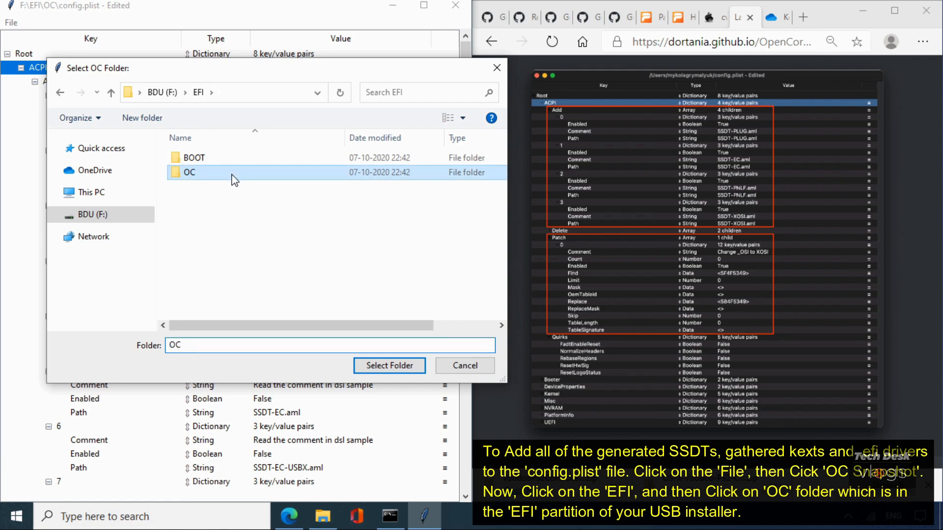
{"action": "left_click", "coordinate": [414, 366]}
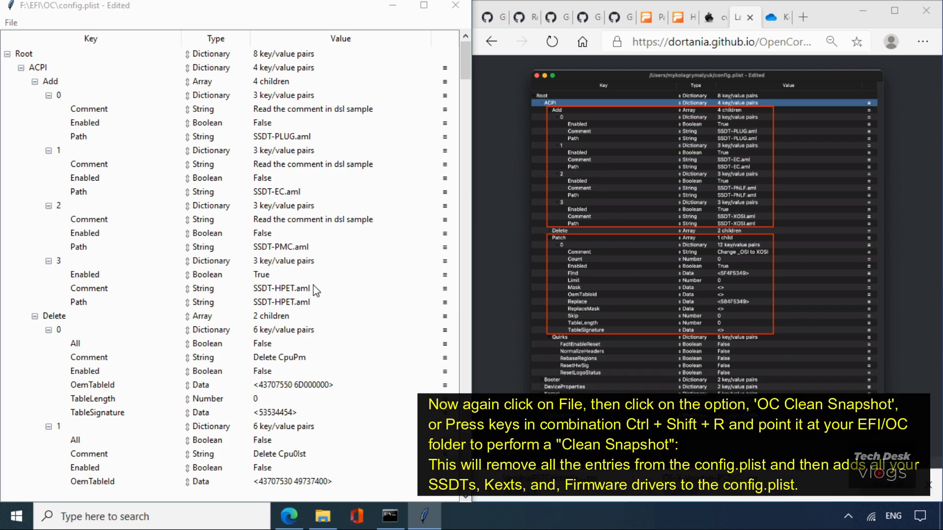
Run an OC Clean Snapshot on config.plist using the EFI\OC folder of the BDU (F:) drive.
{"action": "left_click", "coordinate": [10, 23]}
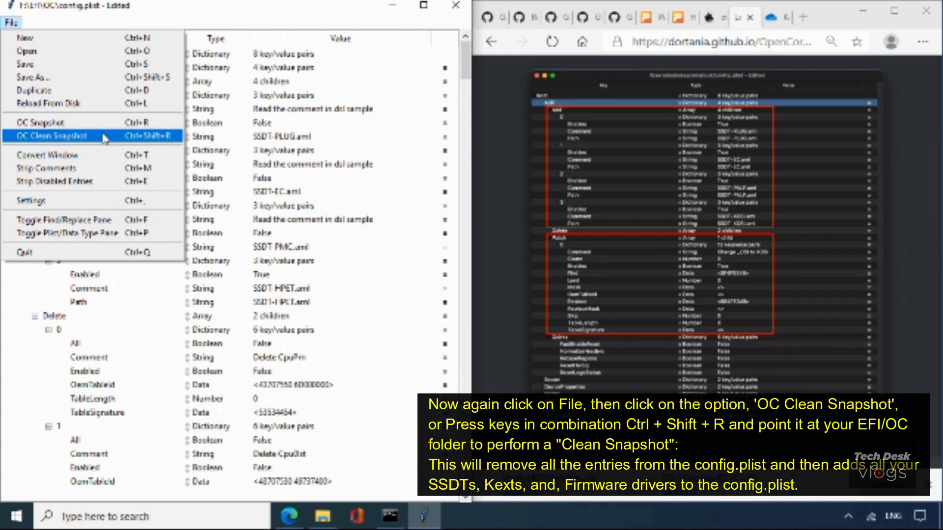
{"action": "left_click", "coordinate": [105, 137]}
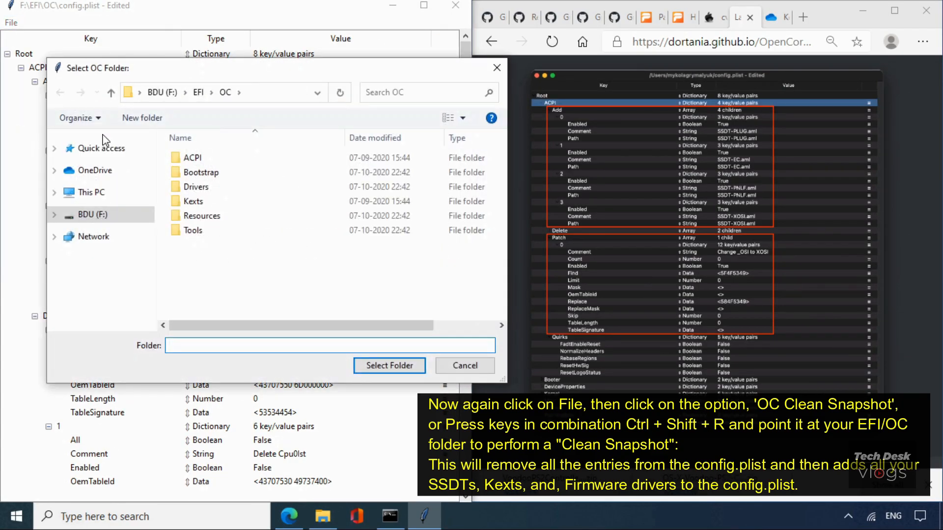
{"action": "left_click", "coordinate": [201, 93]}
{"action": "left_click", "coordinate": [213, 173]}
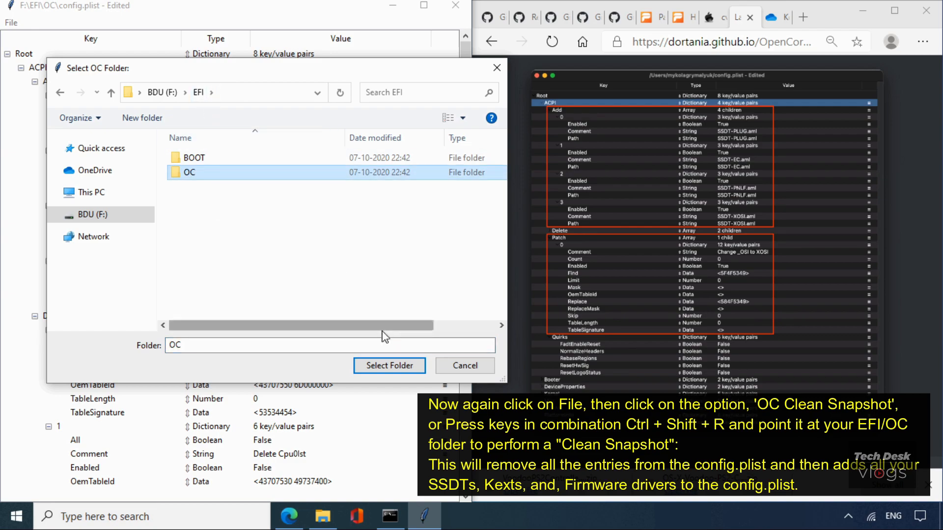
{"action": "left_click", "coordinate": [389, 366]}
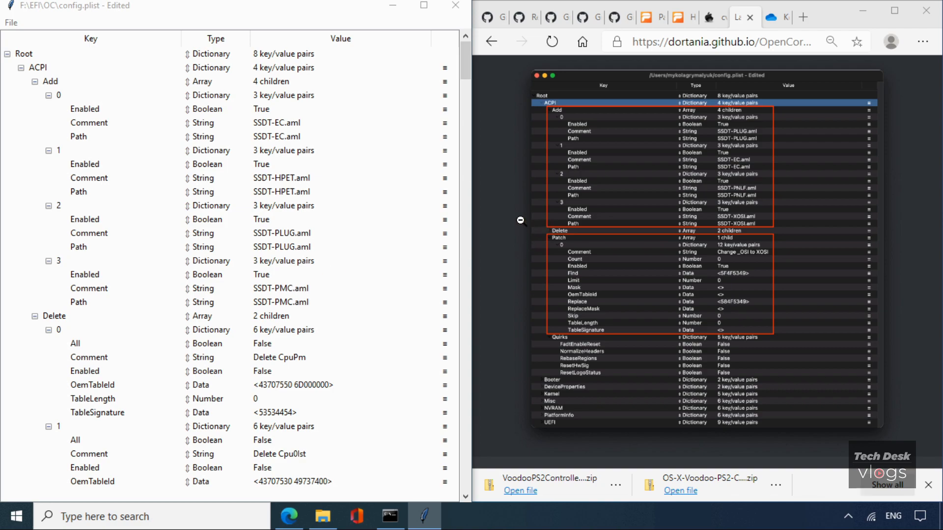
Review the guide's ACPI Add and Delete sections and collapse the Add and Delete arrays under ACPI in config.plist.
{"action": "left_click", "coordinate": [586, 220]}
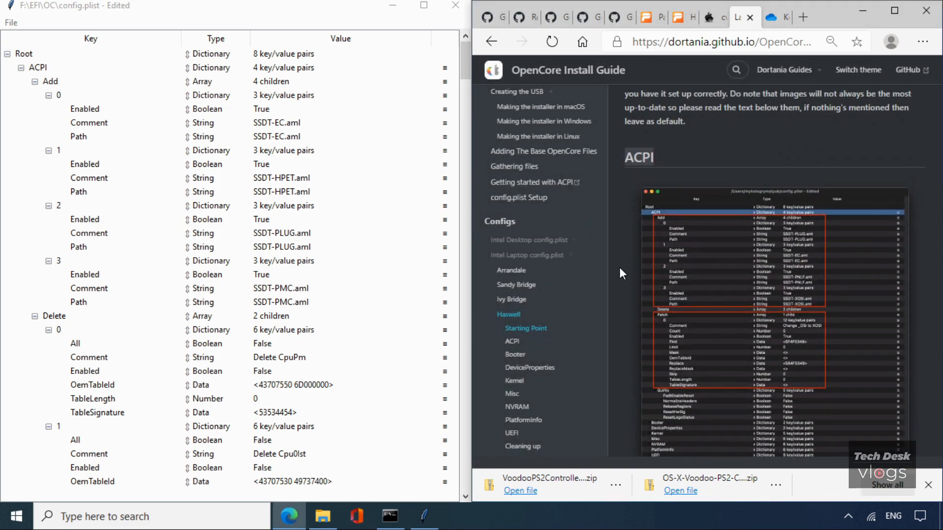
{"action": "scroll", "coordinate": [623, 272], "scroll_direction": "down", "scroll_amount": 5}
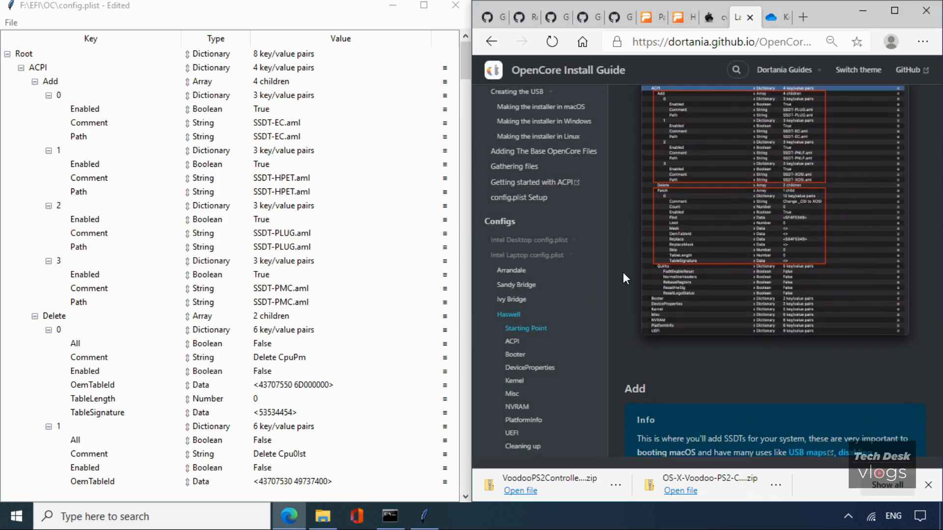
{"action": "scroll", "coordinate": [623, 272], "scroll_direction": "down", "scroll_amount": 5}
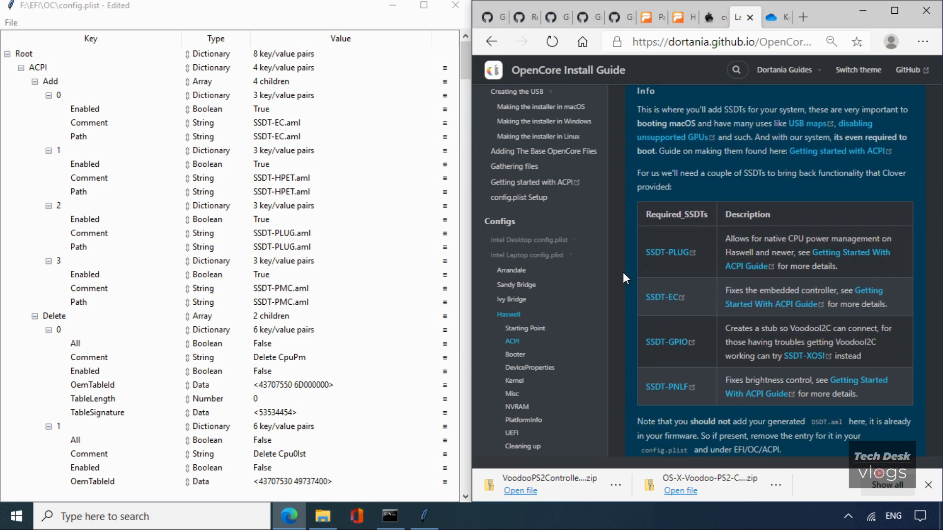
{"action": "scroll", "coordinate": [623, 272], "scroll_direction": "up", "scroll_amount": 3}
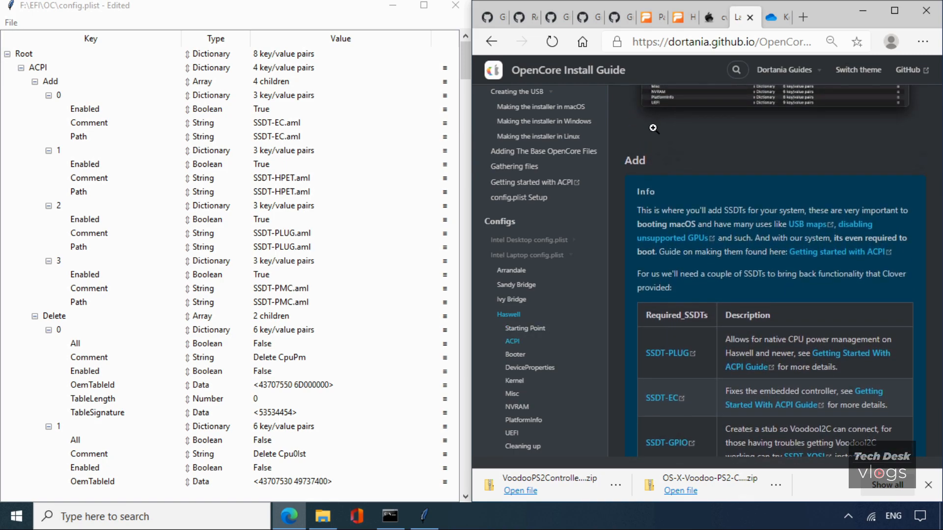
{"action": "scroll", "coordinate": [672, 169], "scroll_direction": "down", "scroll_amount": 5}
{"action": "scroll", "coordinate": [670, 165], "scroll_direction": "down", "scroll_amount": 4}
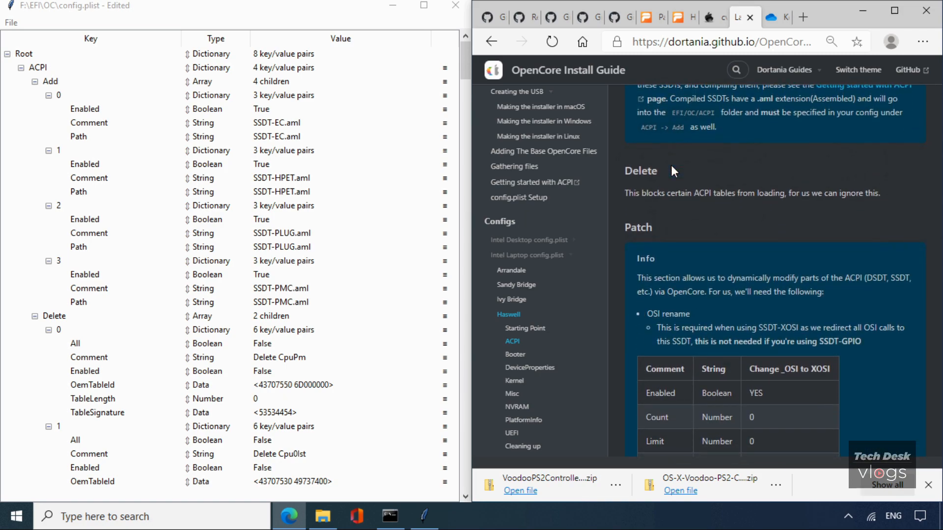
{"action": "left_click", "coordinate": [36, 84]}
{"action": "left_click", "coordinate": [35, 82]}
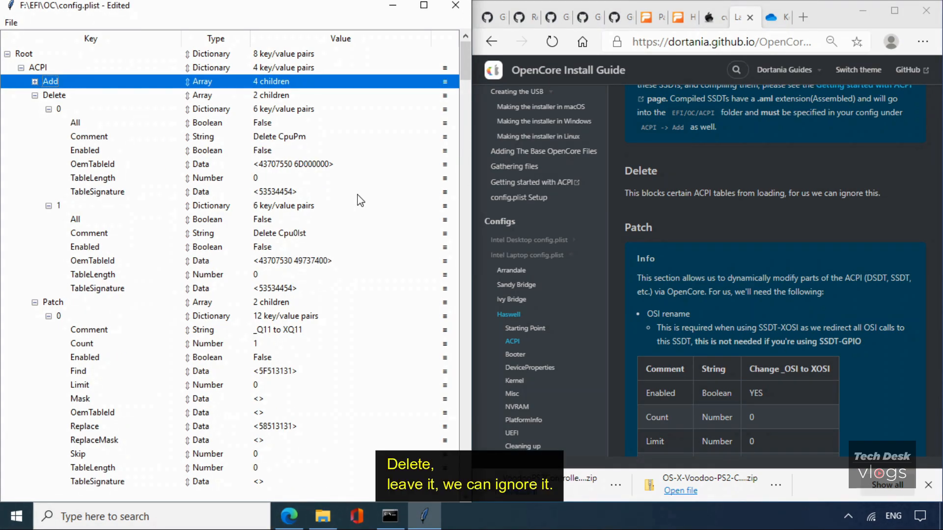
{"action": "left_click_drag", "start_coordinate": [667, 173], "coordinate": [629, 172]}
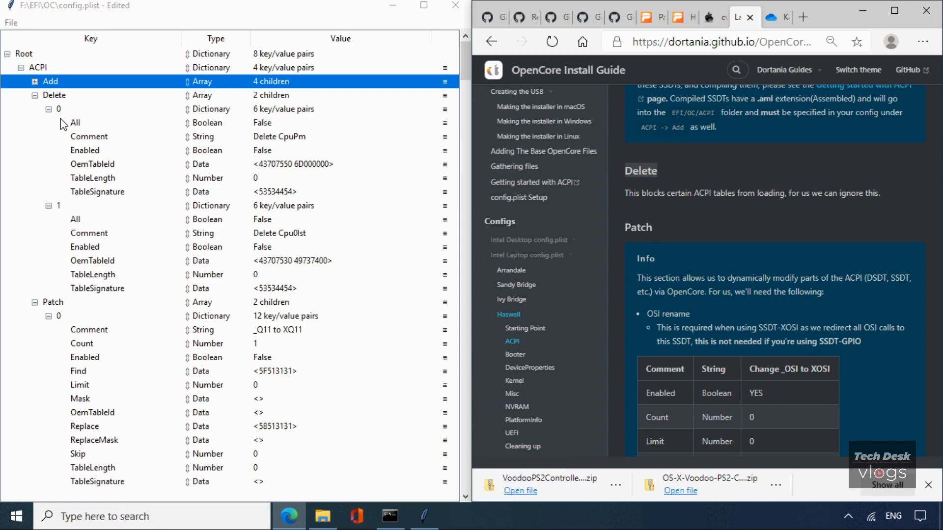
{"action": "left_click", "coordinate": [35, 96]}
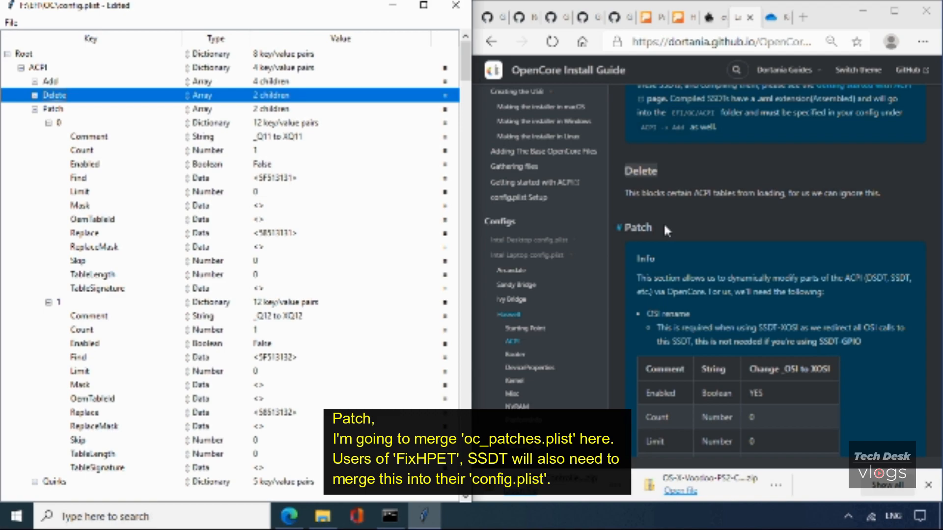
Check the guide's Patch section and collapse entries 0 and 1 of the ACPI Patch array.
{"action": "scroll", "coordinate": [663, 226], "scroll_direction": "down", "scroll_amount": 2}
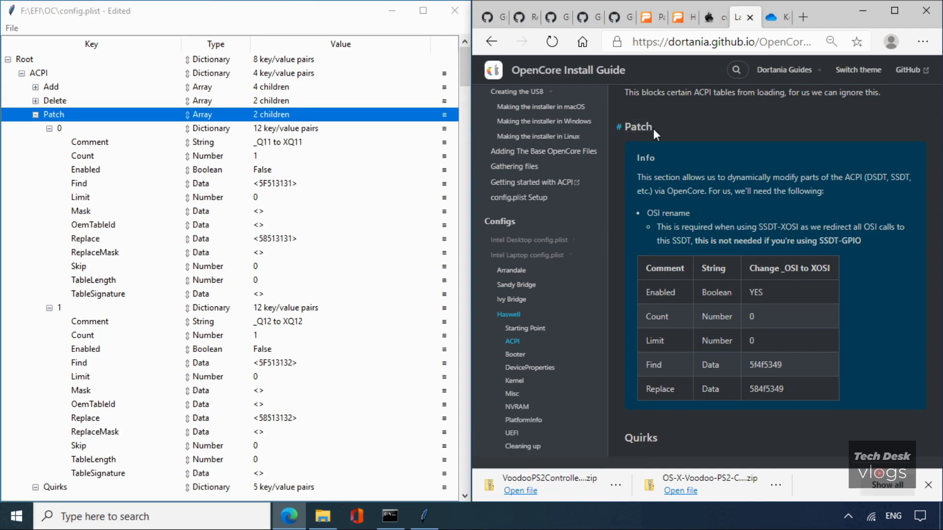
{"action": "left_click_drag", "start_coordinate": [652, 128], "coordinate": [628, 132]}
{"action": "left_click", "coordinate": [674, 131]}
{"action": "left_click", "coordinate": [58, 130]}
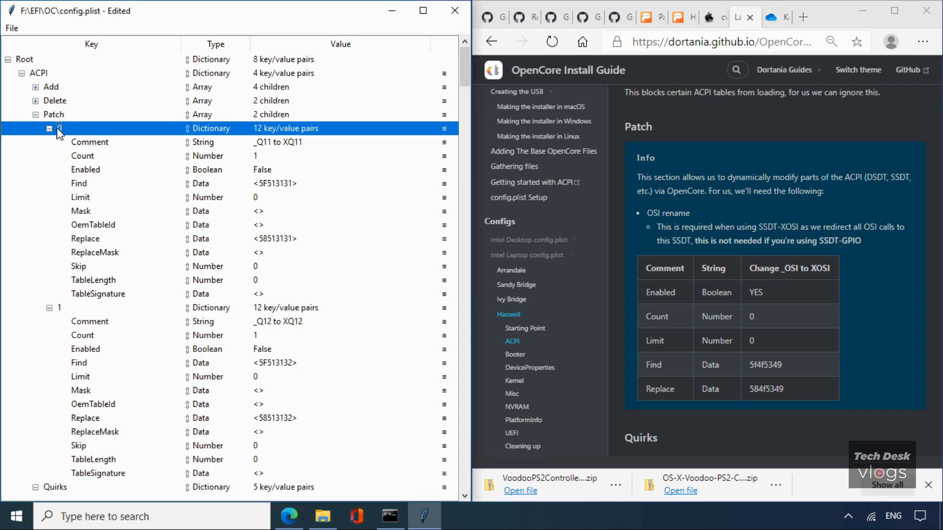
{"action": "left_click", "coordinate": [49, 128]}
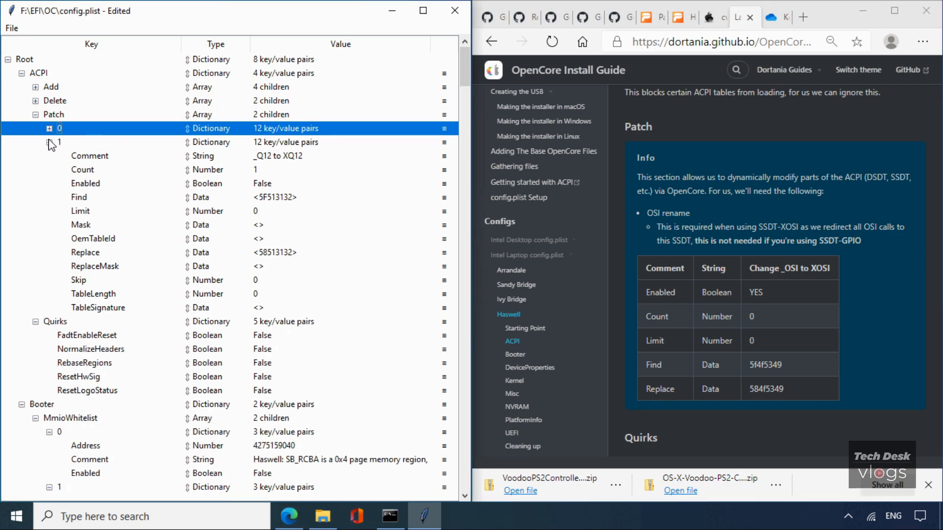
{"action": "left_click", "coordinate": [49, 141]}
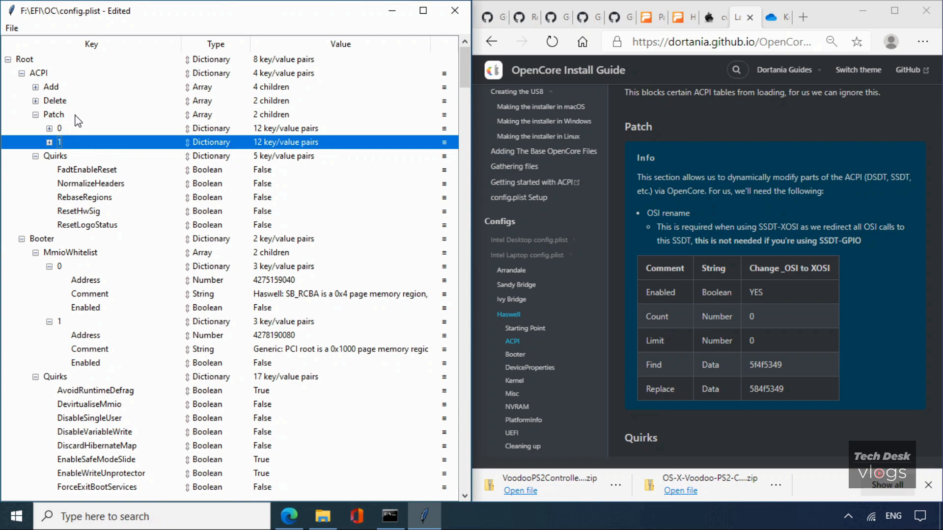
Remove both existing entries from the ACPI Patch array so that it is empty.
{"action": "left_click", "coordinate": [73, 117]}
{"action": "left_click", "coordinate": [114, 131]}
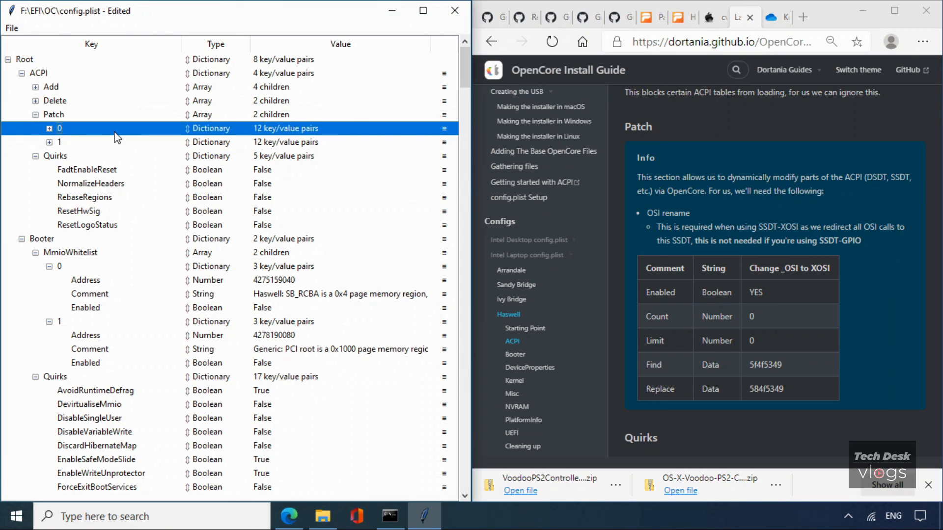
{"action": "right_click", "coordinate": [114, 131]}
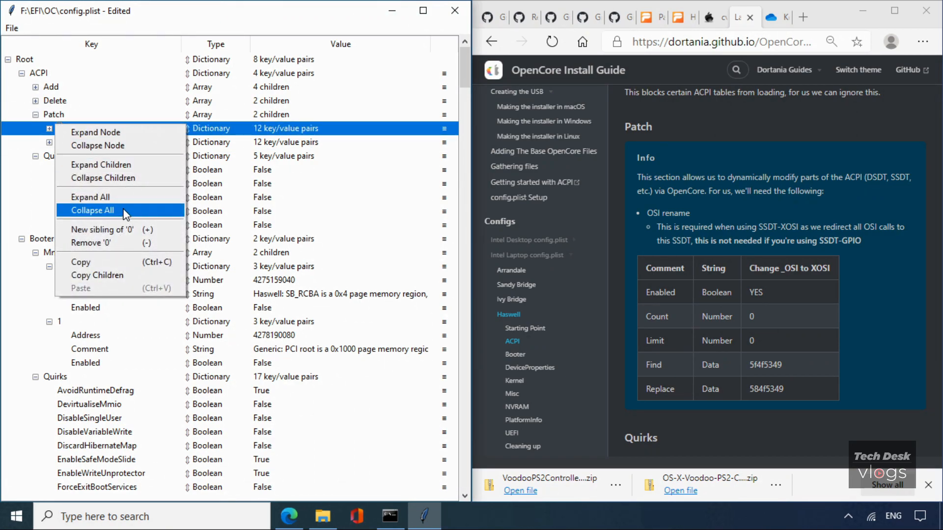
{"action": "left_click", "coordinate": [128, 240]}
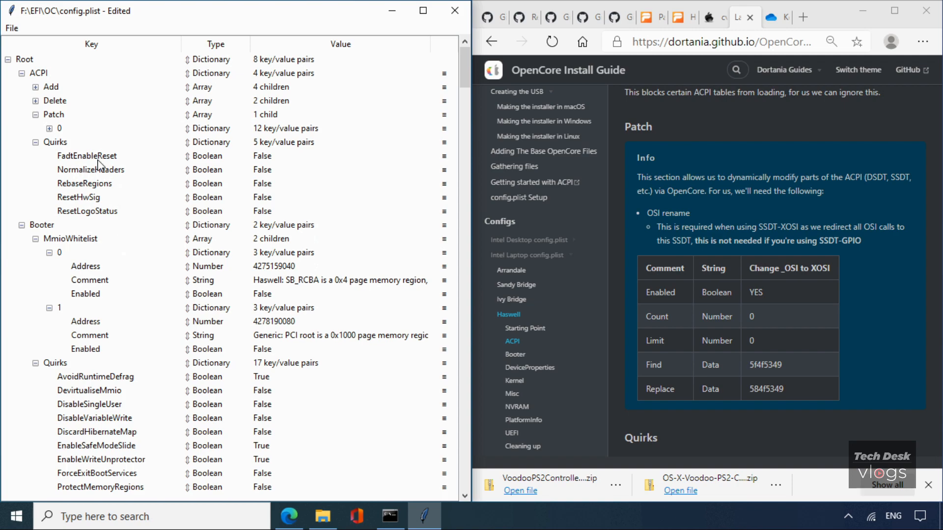
{"action": "left_click", "coordinate": [84, 131]}
{"action": "right_click", "coordinate": [83, 132]}
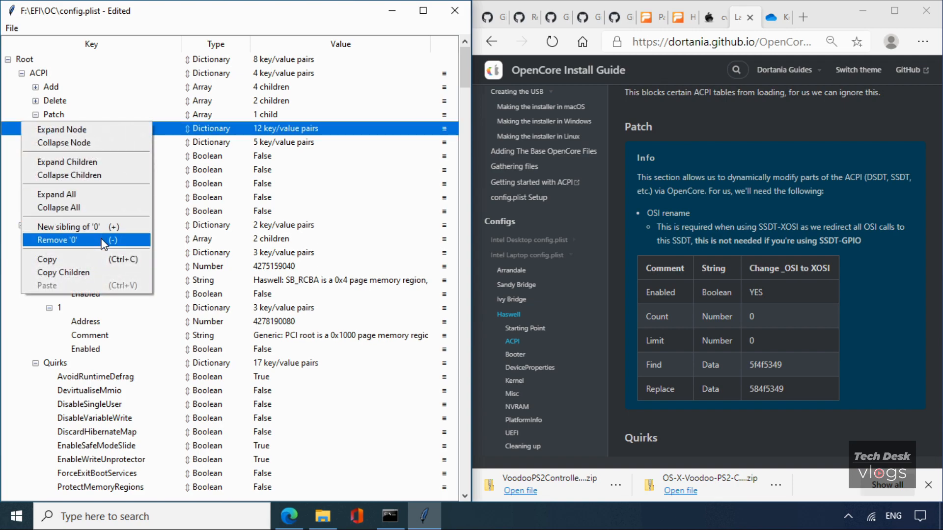
{"action": "left_click", "coordinate": [104, 241]}
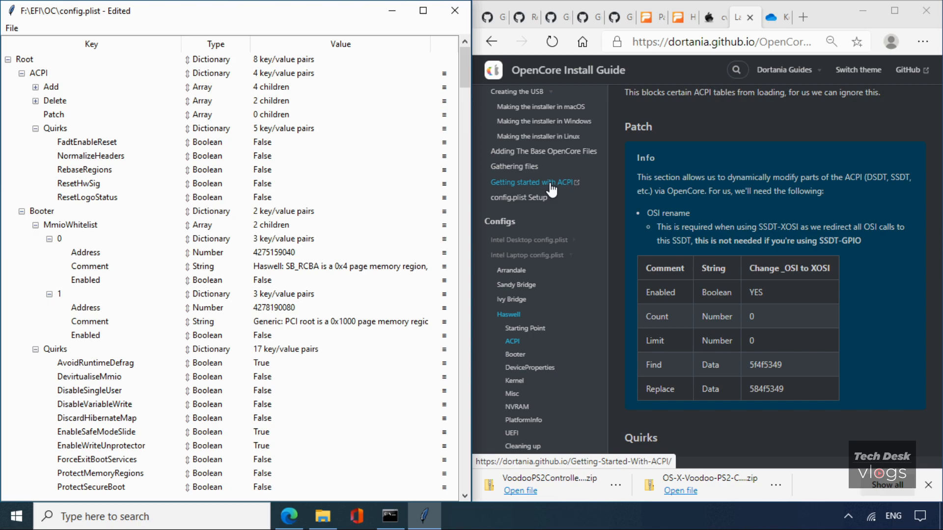
Minimize the browser and snap the config.plist window to the right half of the screen.
{"action": "left_click", "coordinate": [861, 14]}
{"action": "left_click_drag", "start_coordinate": [340, 20], "coordinate": [718, 23]}
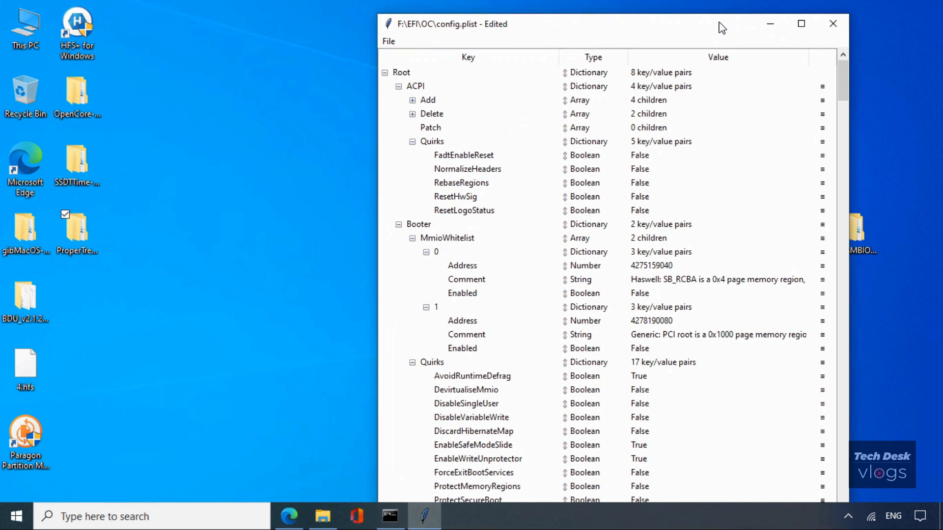
{"action": "key", "text": "super+Right"}
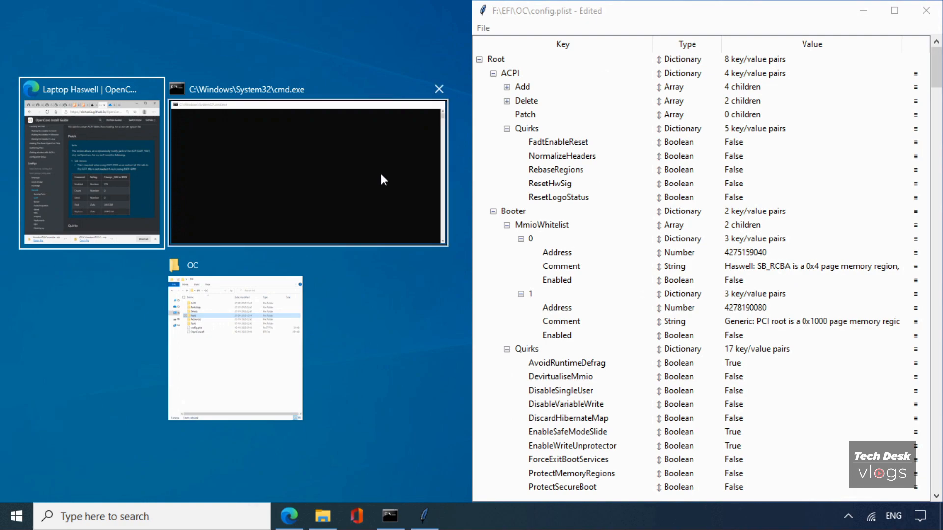
{"action": "left_click", "coordinate": [392, 324]}
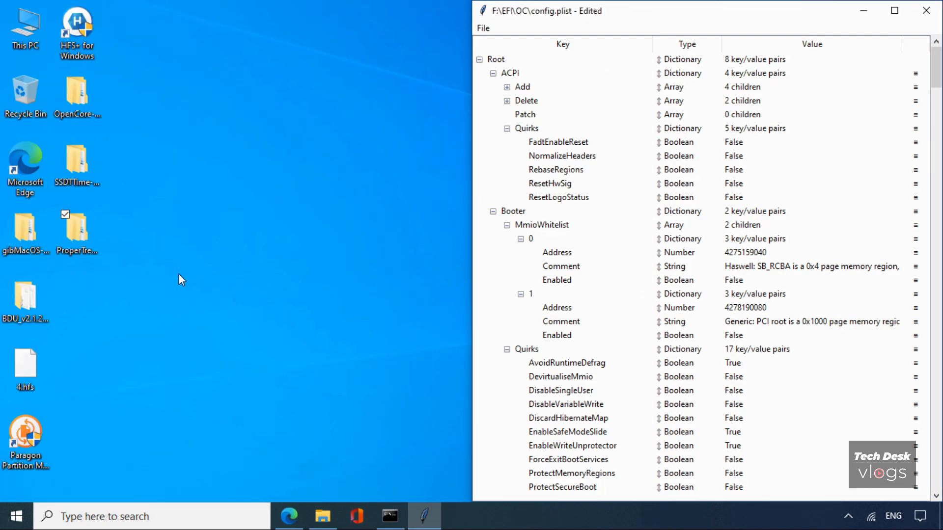
Open the SSDTTime-master folder from the desktop, snap its window to the left half of the screen and enter the inner SSDTTime-master folder.
{"action": "double_click", "coordinate": [88, 168]}
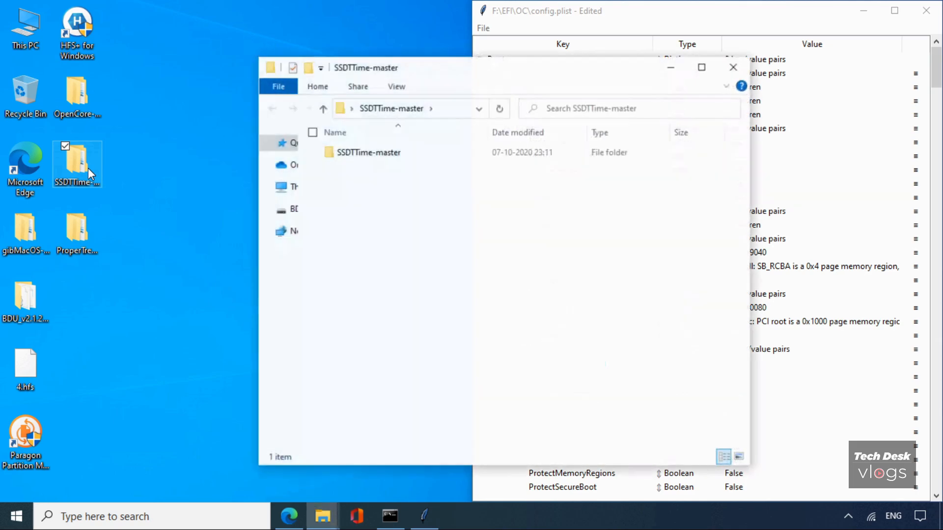
{"action": "left_click_drag", "start_coordinate": [421, 63], "coordinate": [227, 30]}
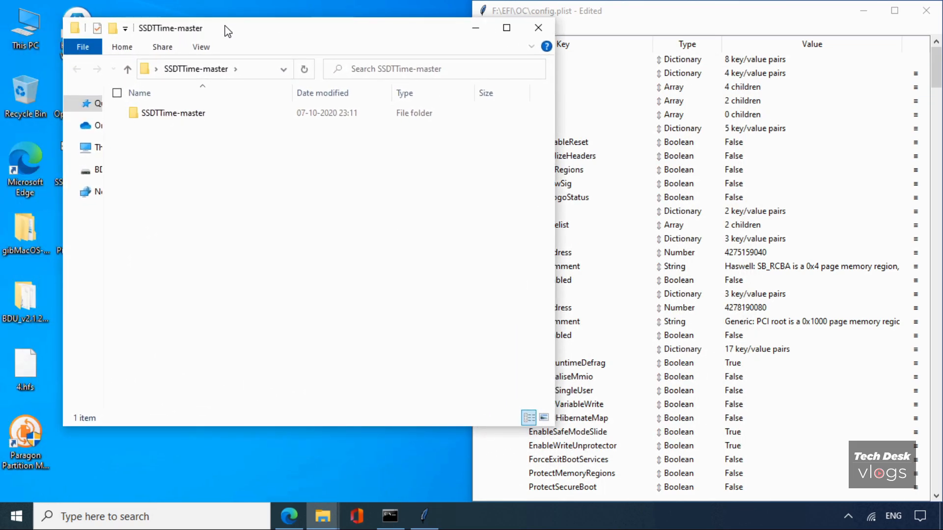
{"action": "key", "text": "super+Left"}
{"action": "double_click", "coordinate": [165, 98]}
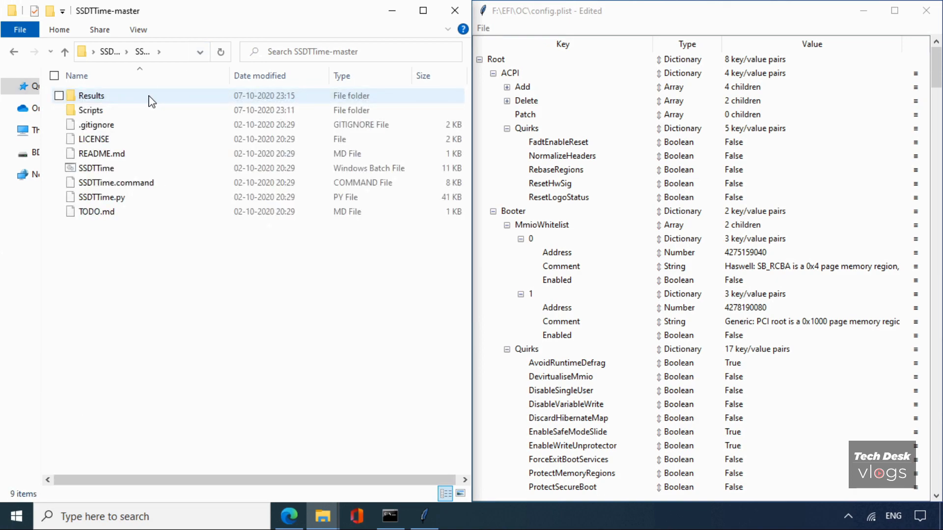
Open SSDTTime's Results folder and select patches_OC.plist.
{"action": "double_click", "coordinate": [150, 98]}
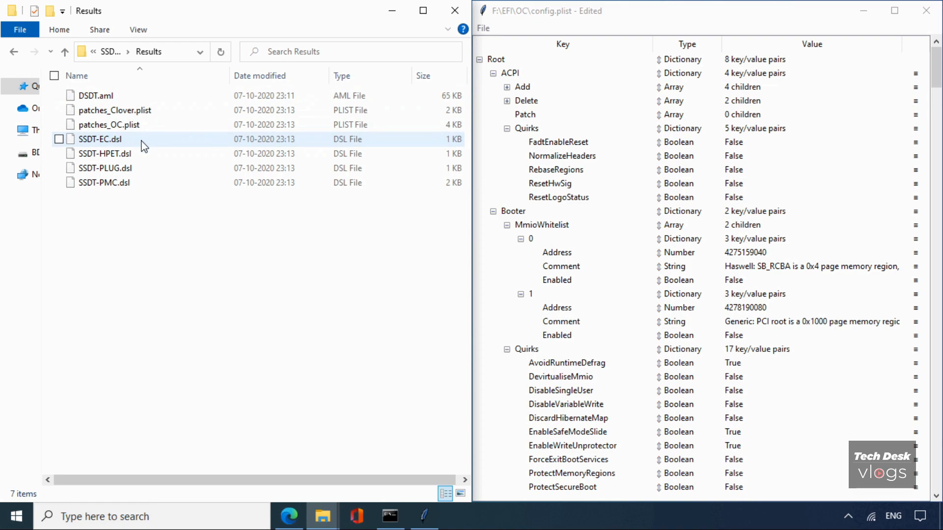
{"action": "left_click", "coordinate": [161, 114]}
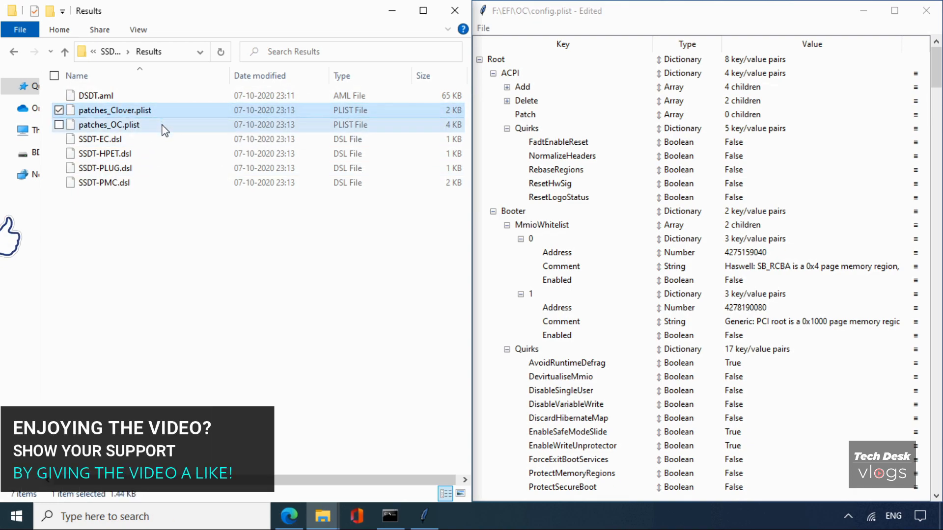
{"action": "left_click", "coordinate": [163, 127]}
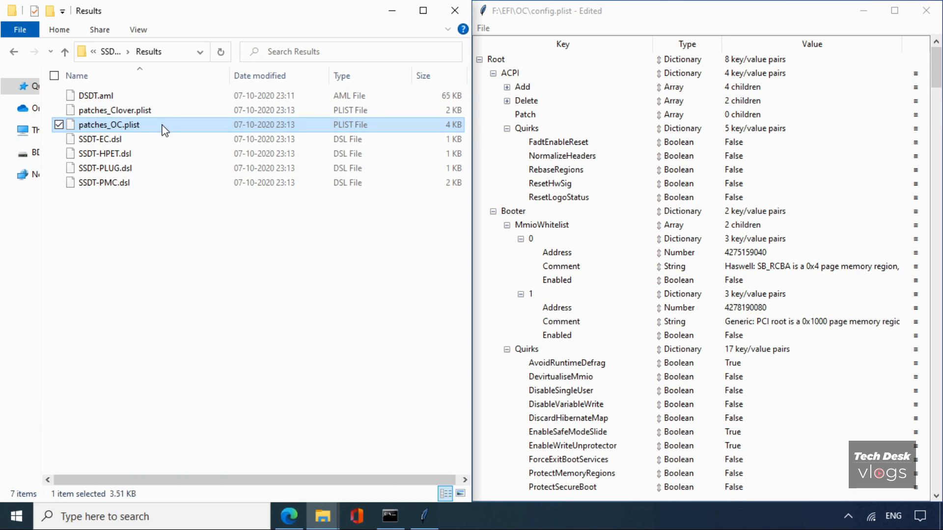
Uncover the desktop and launch another ProperTree window from the inner ProperTree-master folder.
{"action": "left_click_drag", "start_coordinate": [198, 30], "coordinate": [435, 32]}
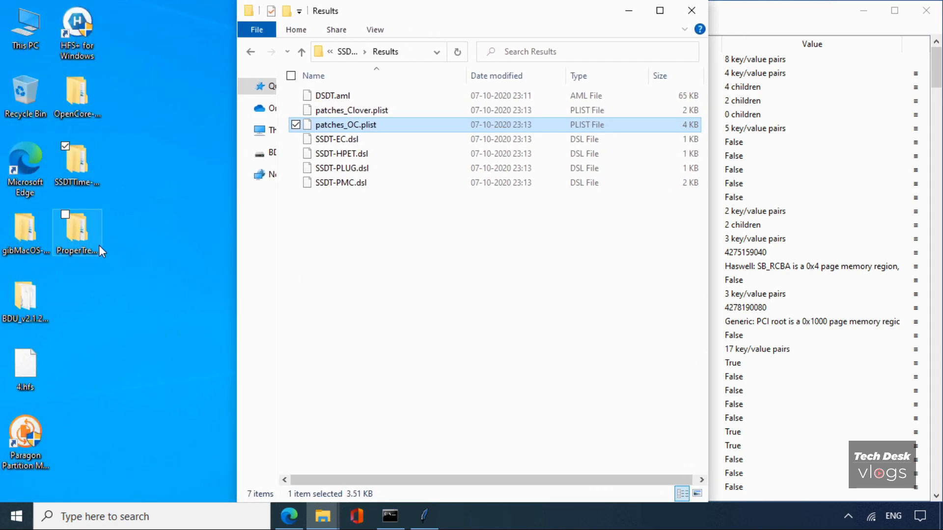
{"action": "double_click", "coordinate": [77, 241]}
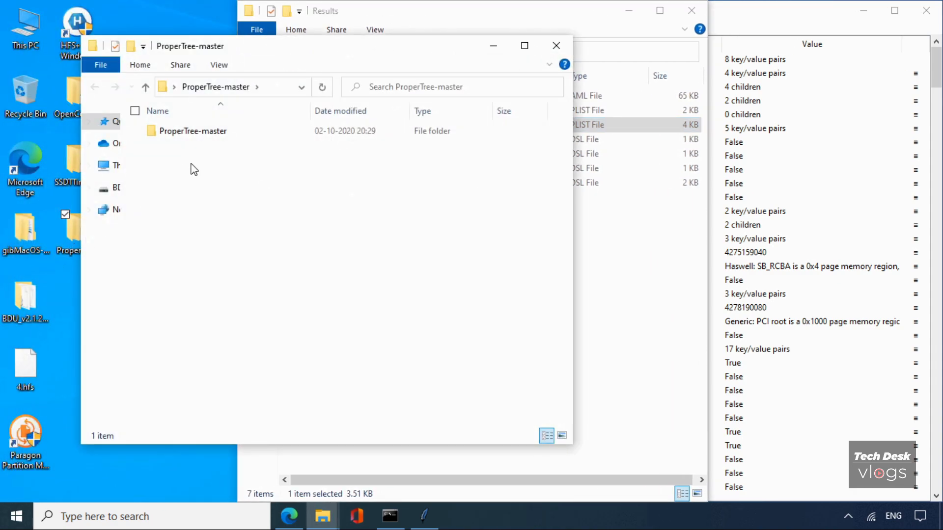
{"action": "double_click", "coordinate": [259, 131]}
{"action": "double_click", "coordinate": [228, 174]}
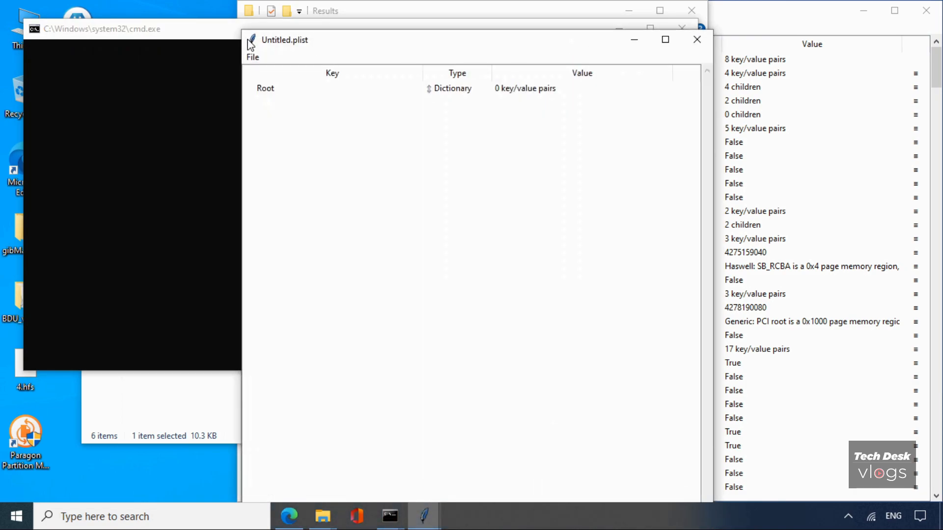
Put the command console out of the way and close the ProperTree-master folder window.
{"action": "left_click", "coordinate": [190, 29]}
{"action": "left_click", "coordinate": [616, 31]}
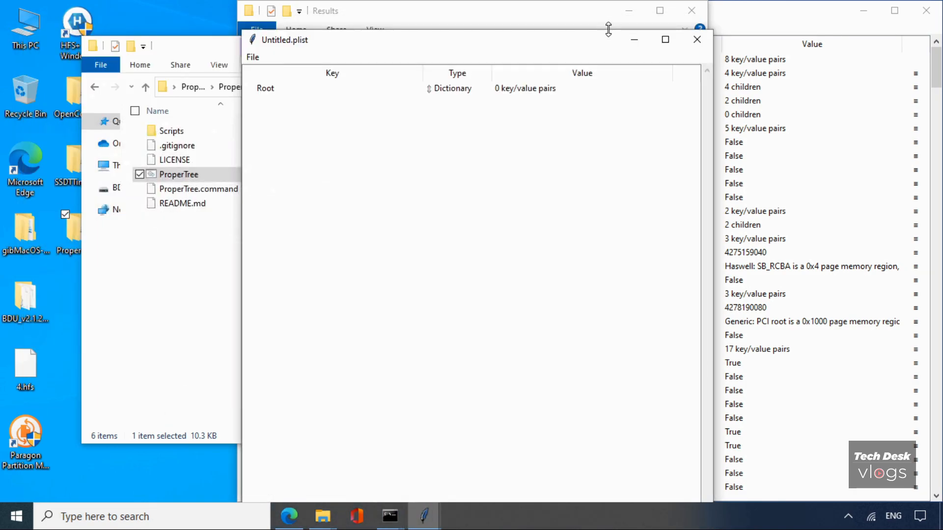
{"action": "left_click", "coordinate": [196, 57]}
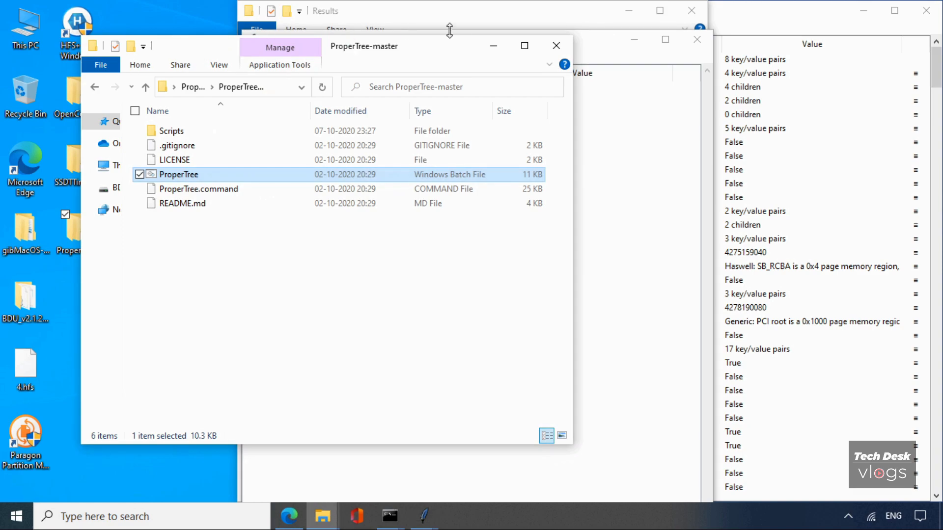
{"action": "left_click", "coordinate": [556, 46]}
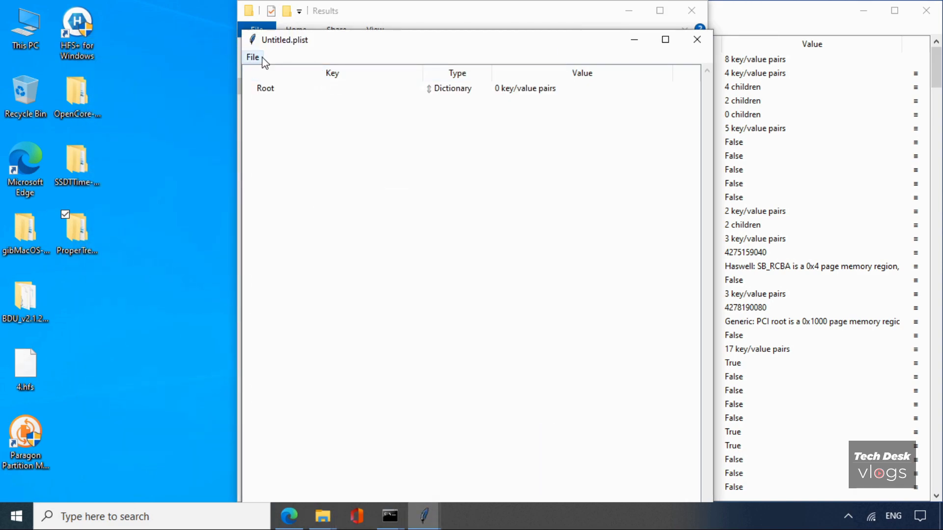
Close the Results folder window and snap the Untitled.plist window to the left half of the screen.
{"action": "left_click_drag", "start_coordinate": [373, 44], "coordinate": [542, 169]}
{"action": "left_click", "coordinate": [346, 129]}
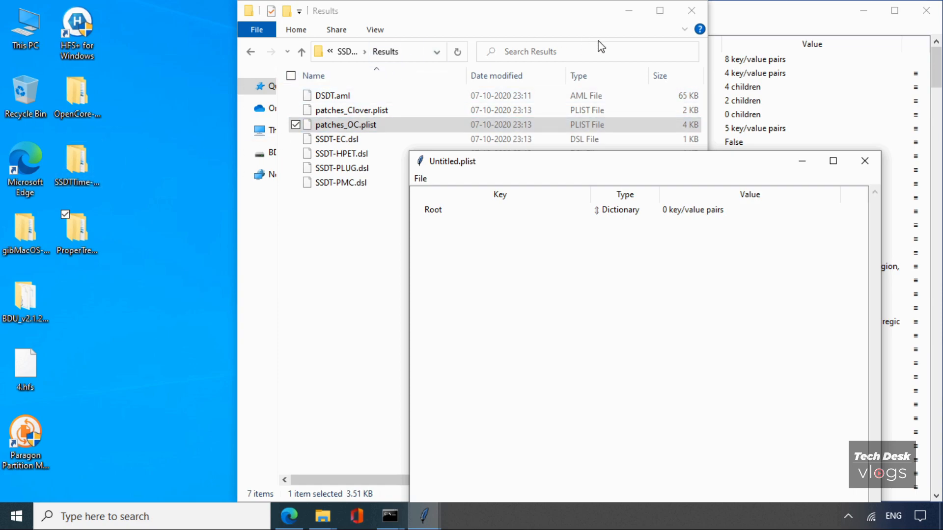
{"action": "left_click", "coordinate": [692, 10]}
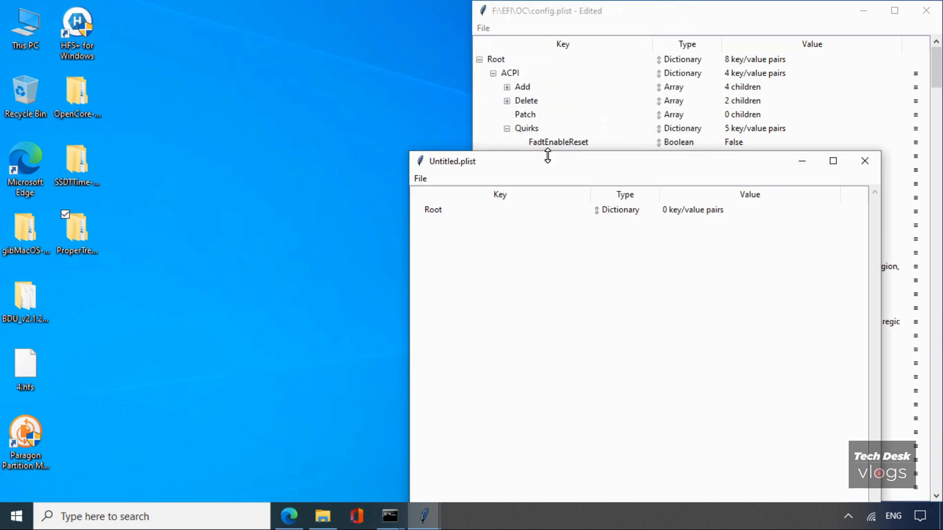
{"action": "left_click_drag", "start_coordinate": [547, 161], "coordinate": [249, 58]}
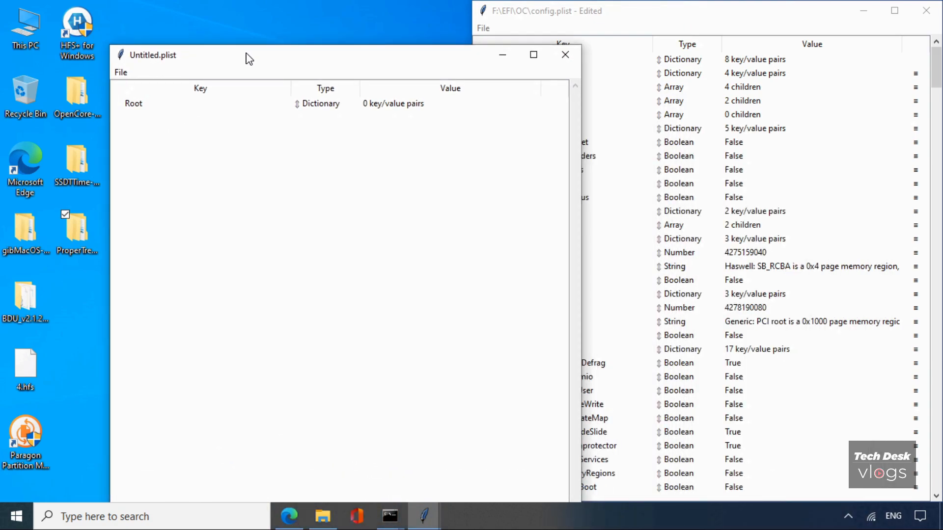
{"action": "key", "text": "super+Left"}
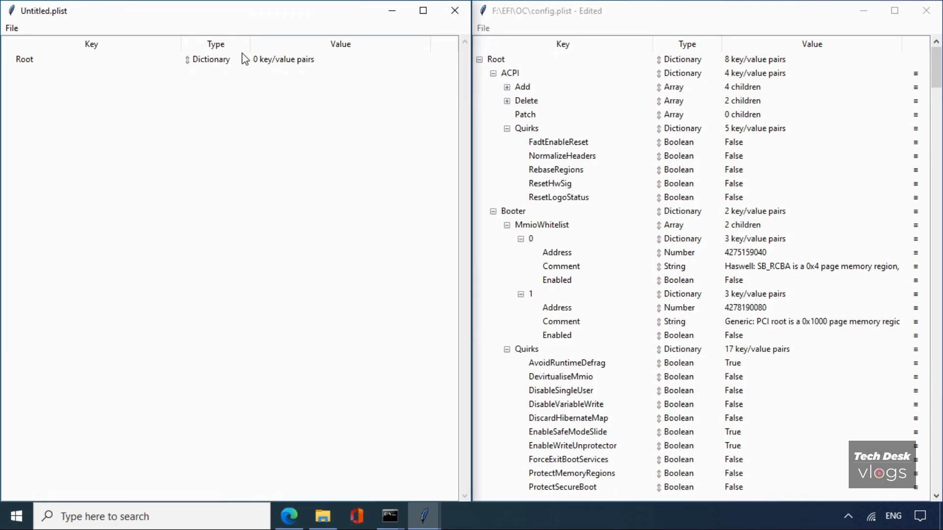
Open patches_OC.plist in the empty ProperTree window from the Results folder inside SSDTTime-master on the desktop.
{"action": "left_click", "coordinate": [12, 28]}
{"action": "left_click", "coordinate": [55, 61]}
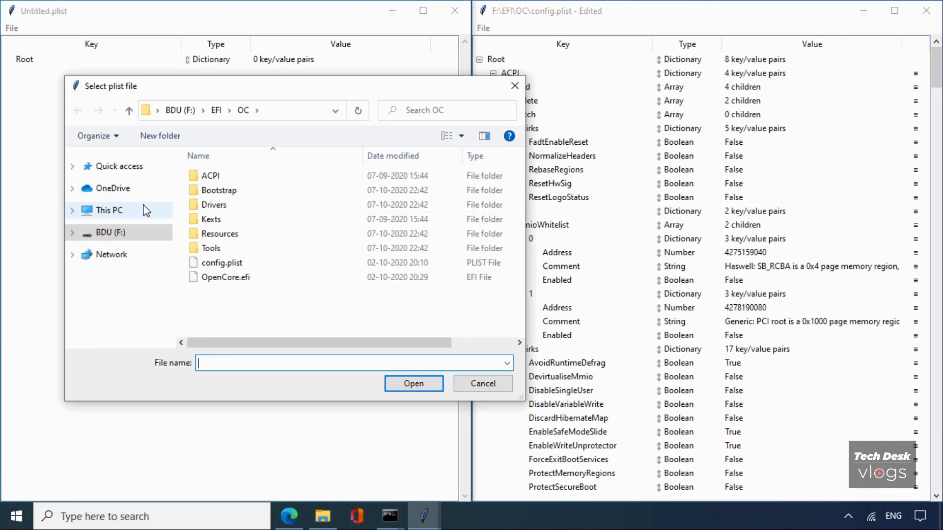
{"action": "left_click", "coordinate": [157, 111]}
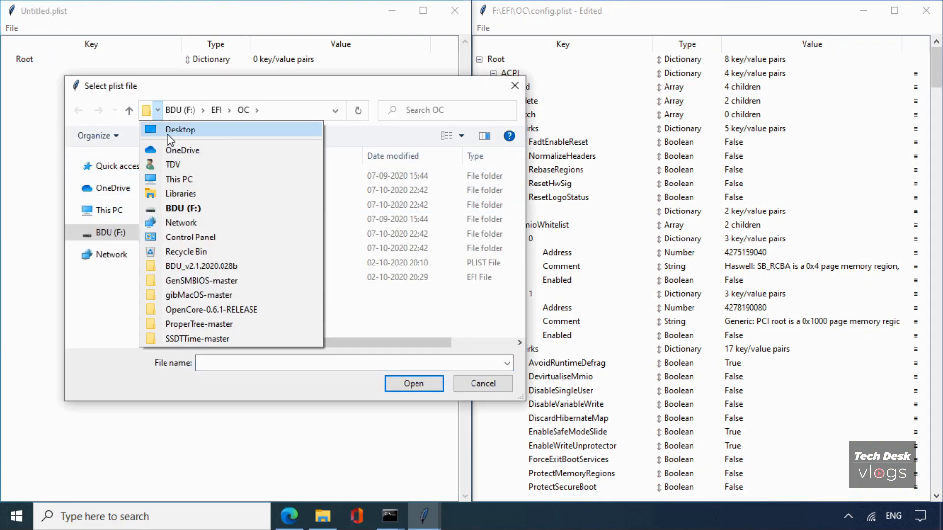
{"action": "left_click", "coordinate": [172, 130]}
{"action": "left_click_drag", "start_coordinate": [518, 205], "coordinate": [517, 326]}
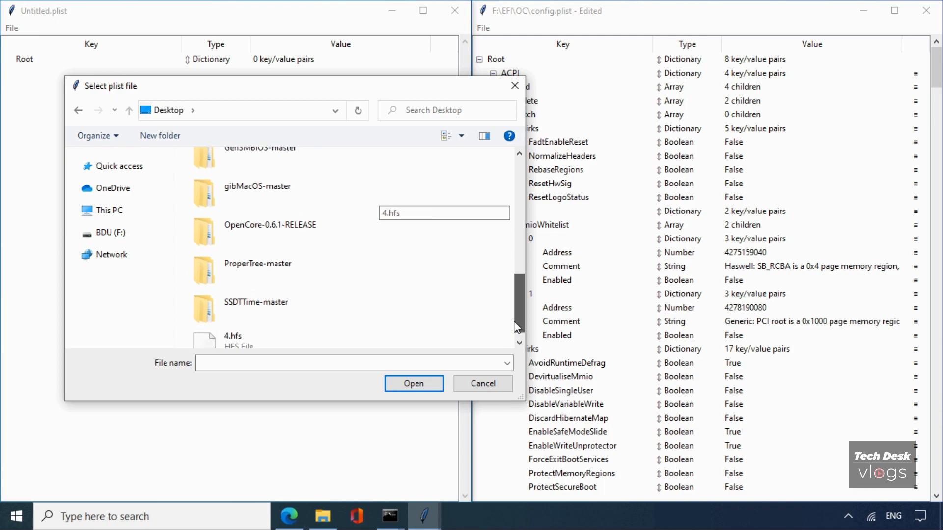
{"action": "double_click", "coordinate": [340, 311]}
{"action": "double_click", "coordinate": [290, 185]}
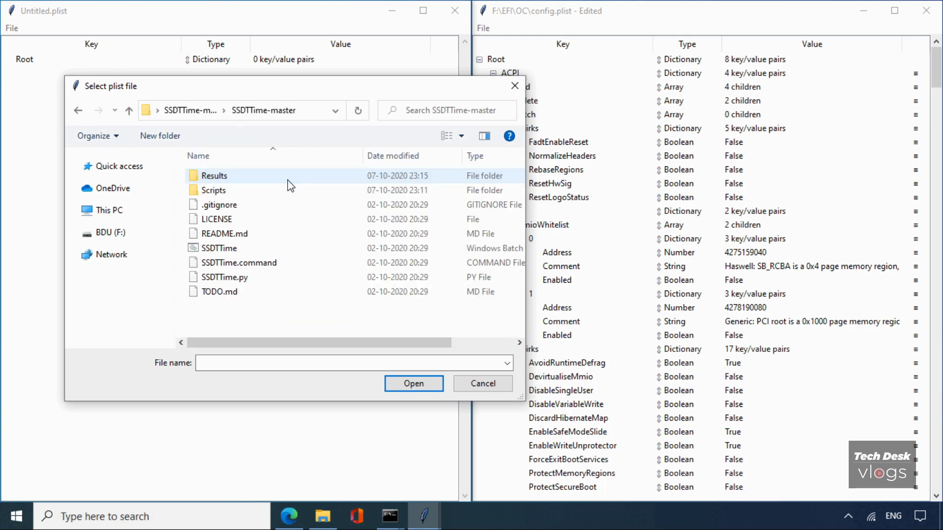
{"action": "double_click", "coordinate": [253, 180]}
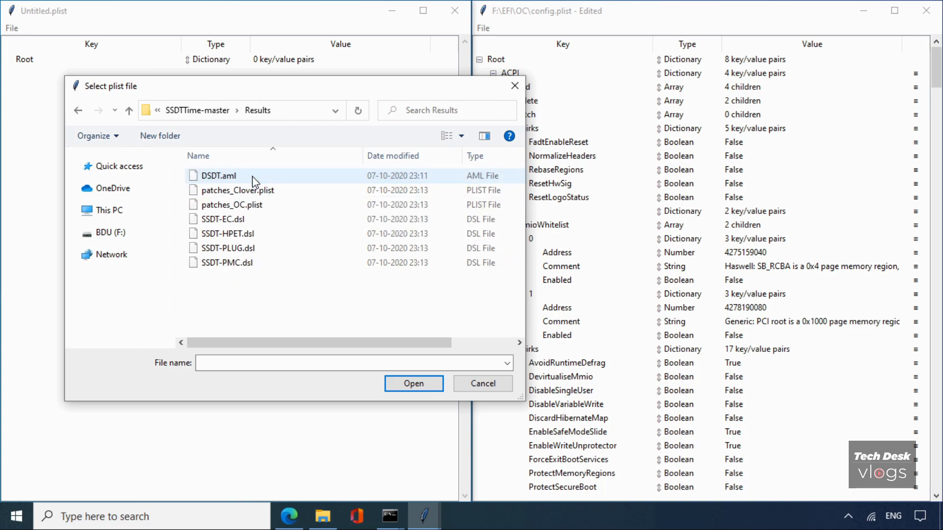
{"action": "double_click", "coordinate": [272, 206]}
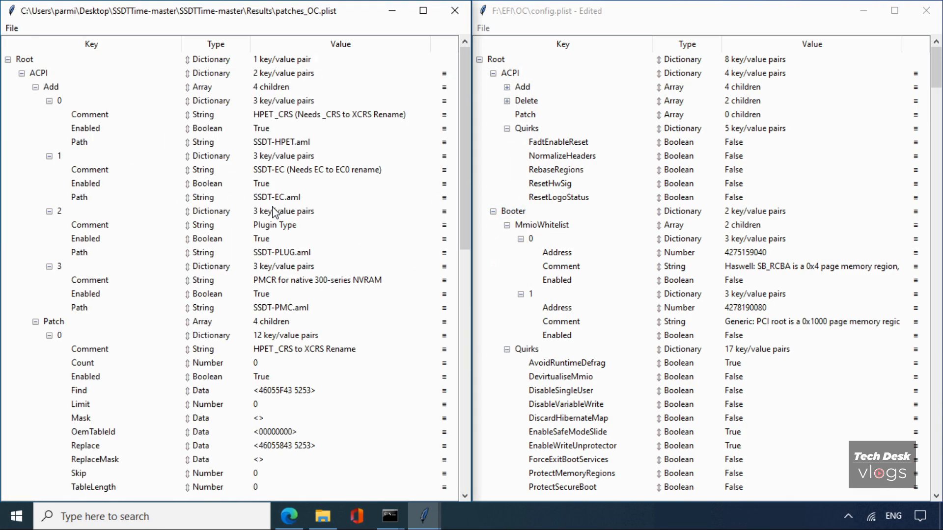
Collapse the ACPI Add array and entries 0 to 3 of the Patch array in patches_OC.plist.
{"action": "left_click", "coordinate": [38, 74]}
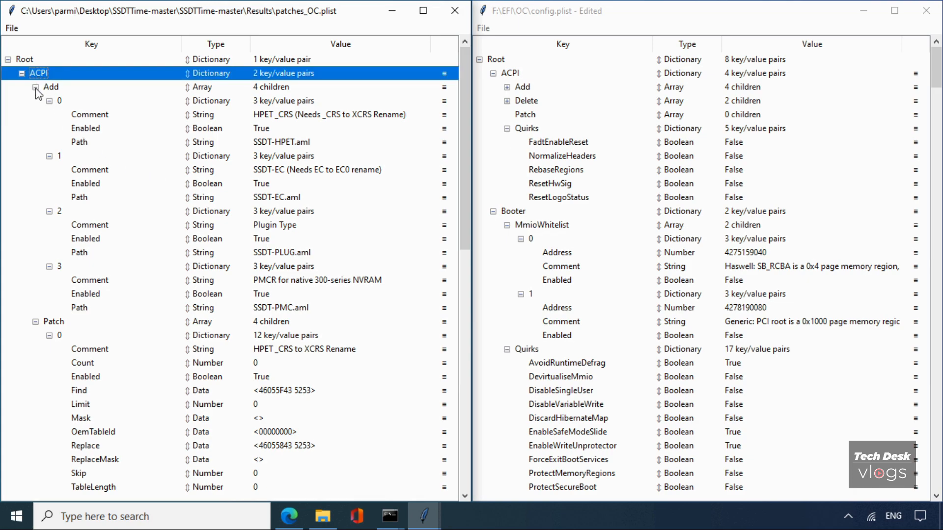
{"action": "left_click", "coordinate": [35, 87]}
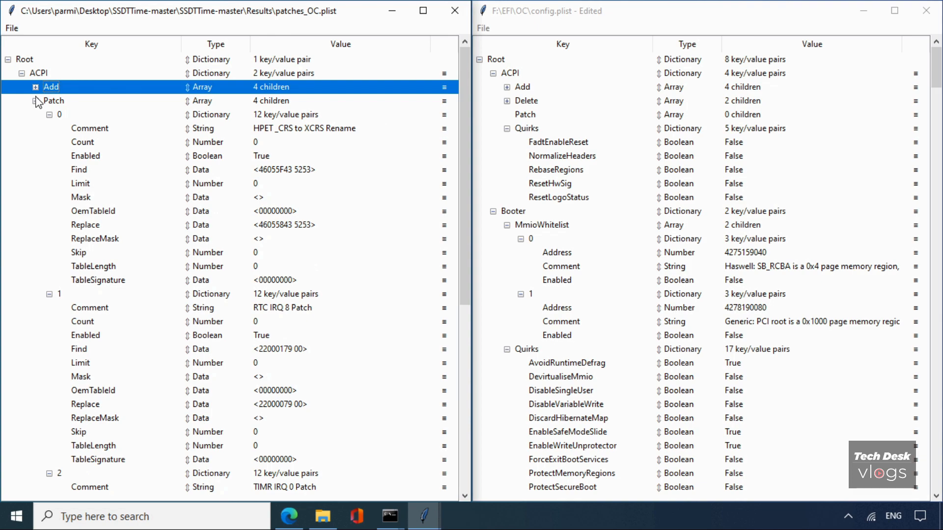
{"action": "left_click", "coordinate": [35, 101]}
{"action": "left_click", "coordinate": [35, 102]}
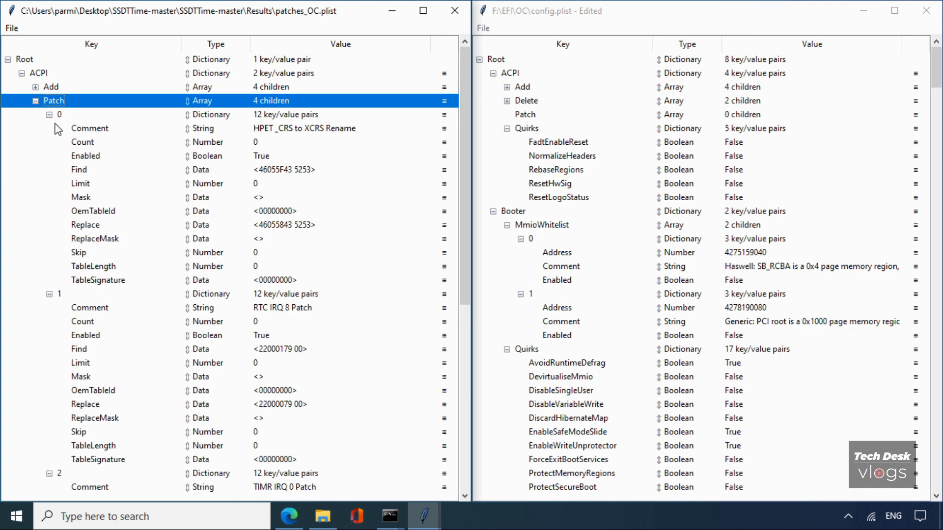
{"action": "left_click", "coordinate": [49, 116]}
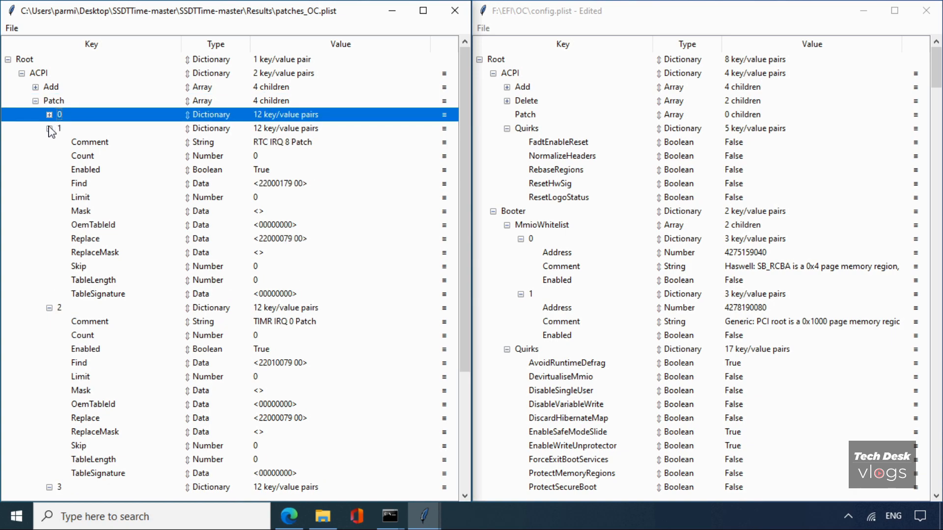
{"action": "left_click", "coordinate": [50, 129]}
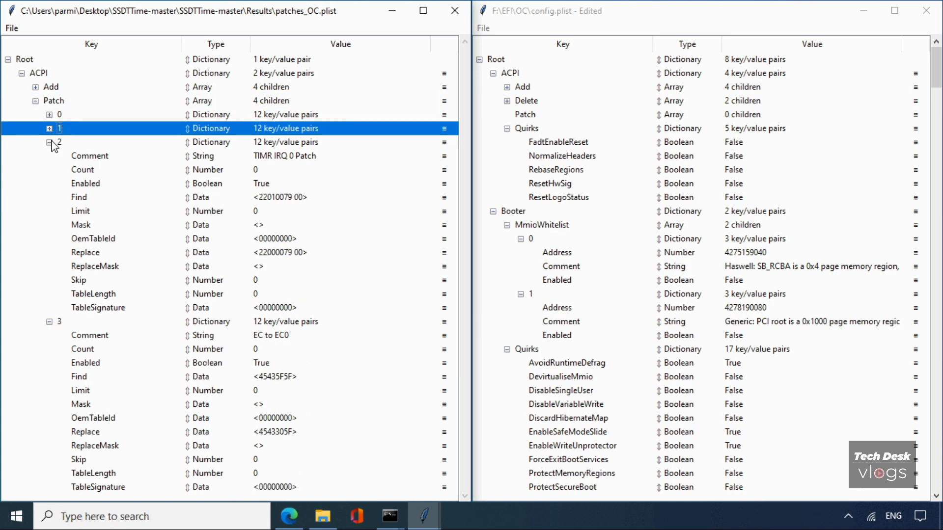
{"action": "left_click", "coordinate": [49, 142]}
{"action": "left_click", "coordinate": [50, 156]}
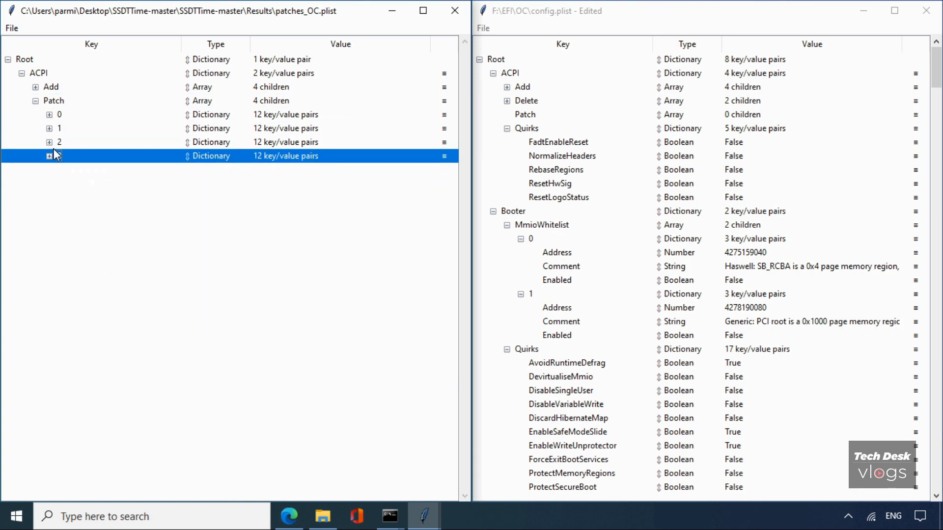
Copy the children of the Patch array in patches_OC.plist and paste them into the empty ACPI Patch array of config.plist.
{"action": "left_click", "coordinate": [62, 117]}
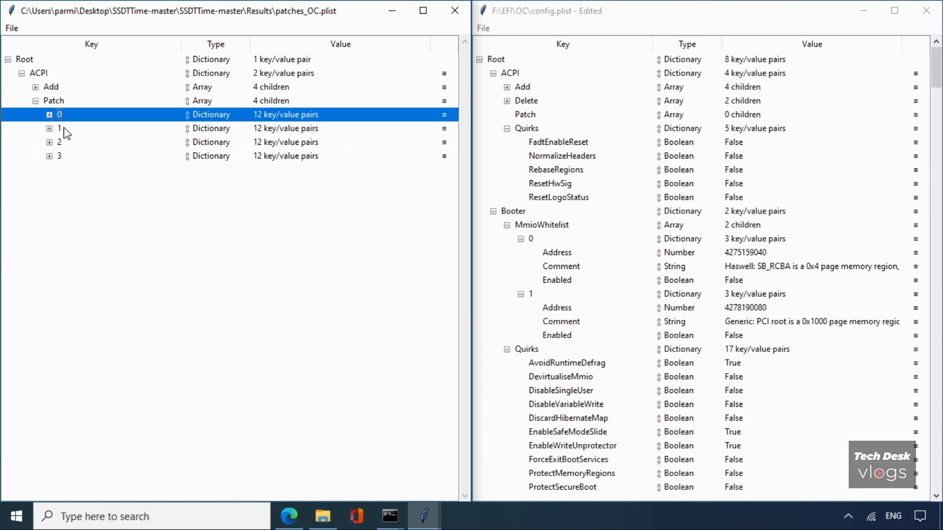
{"action": "left_click", "coordinate": [65, 131]}
{"action": "left_click", "coordinate": [69, 146]}
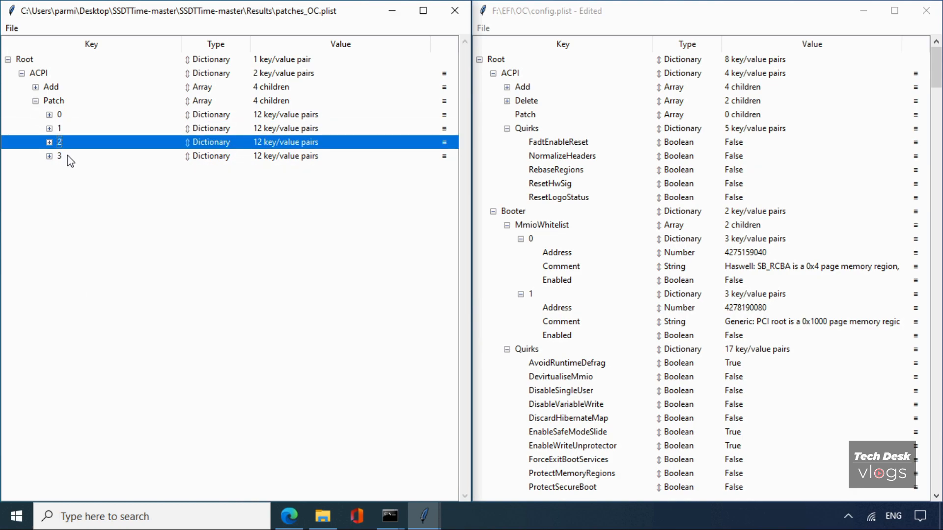
{"action": "left_click", "coordinate": [70, 158]}
{"action": "left_click", "coordinate": [75, 106]}
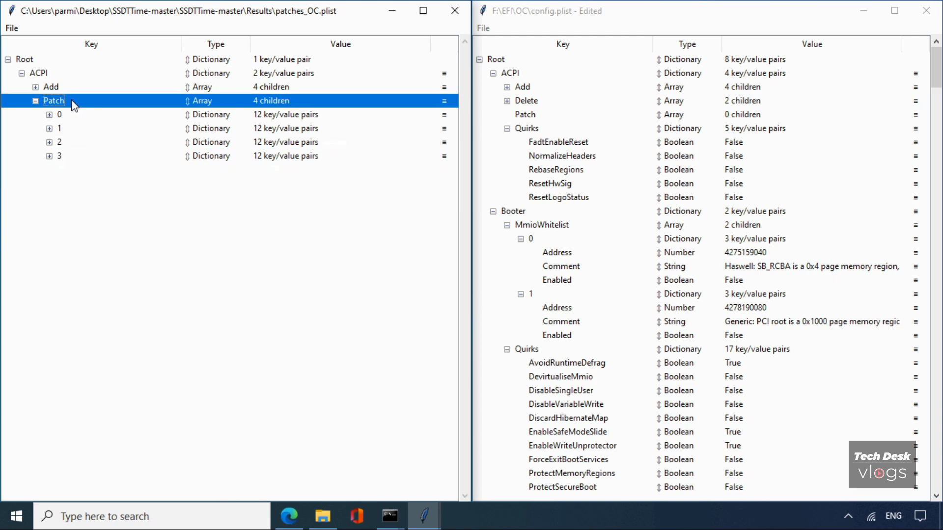
{"action": "right_click", "coordinate": [74, 106]}
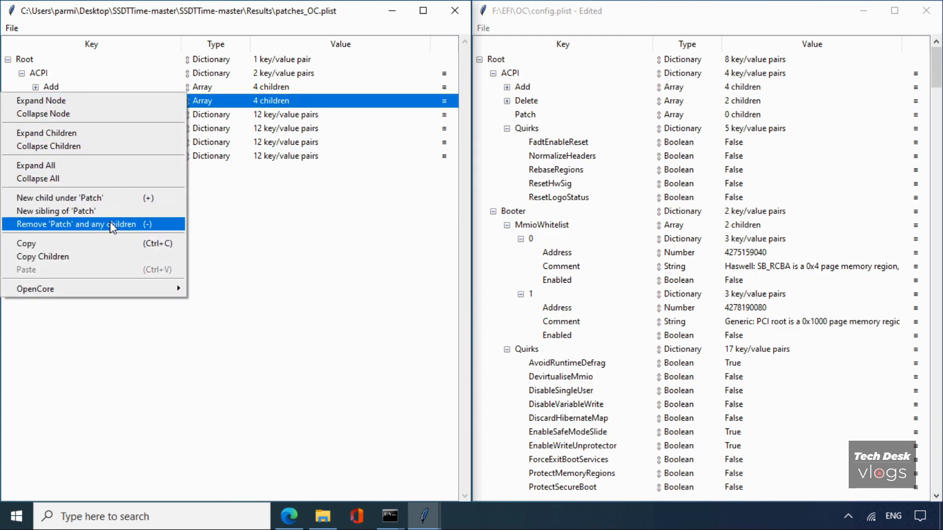
{"action": "left_click", "coordinate": [113, 258]}
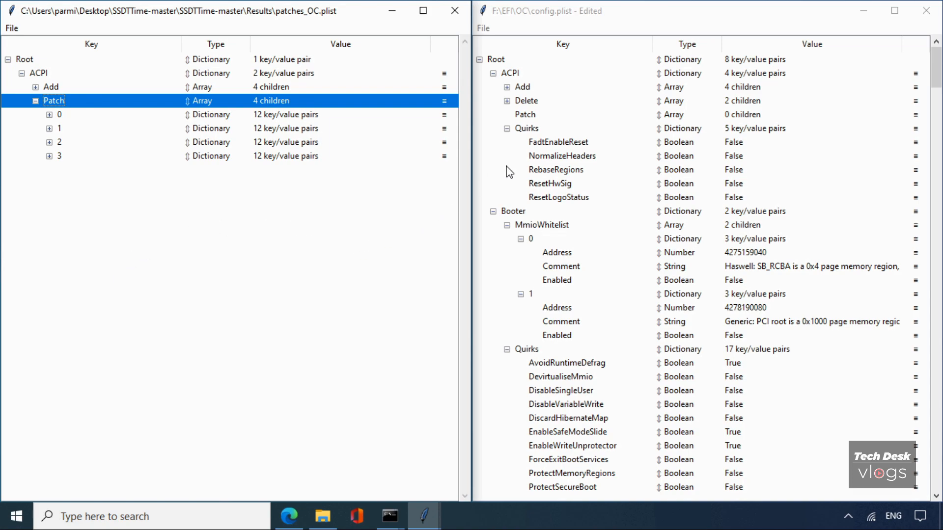
{"action": "left_click", "coordinate": [555, 120]}
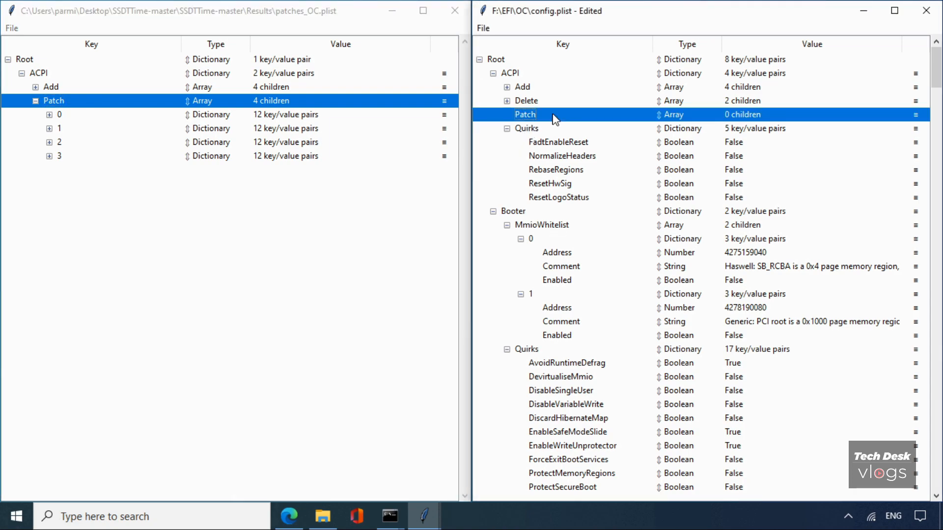
{"action": "right_click", "coordinate": [552, 115]}
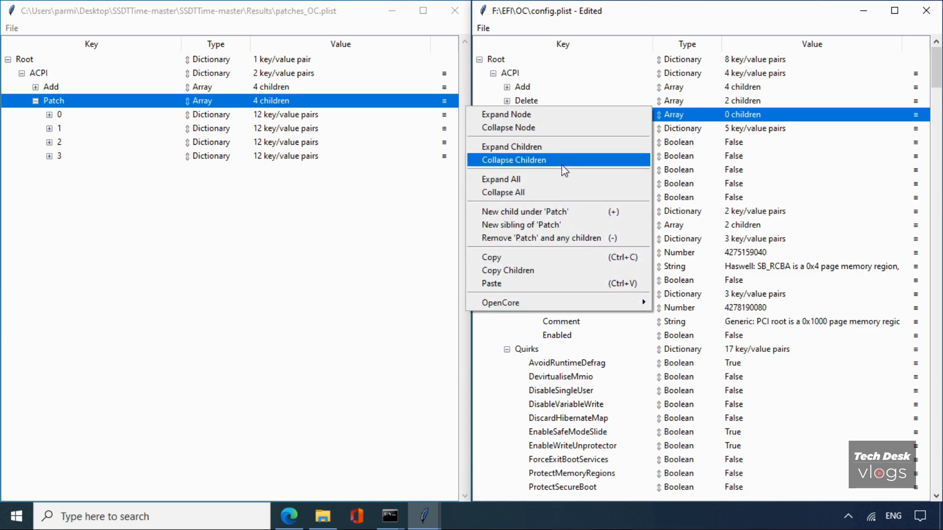
{"action": "left_click", "coordinate": [579, 283]}
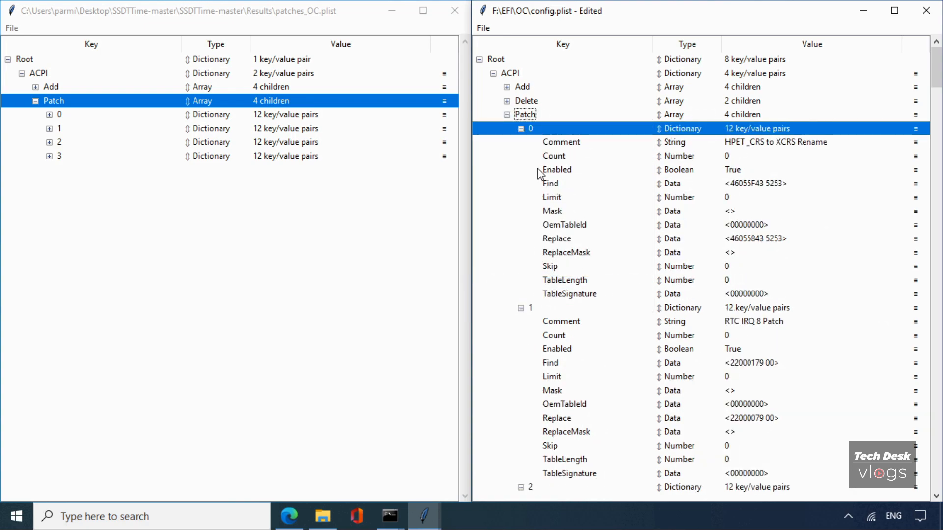
Collapse entries 0 to 3 of the ACPI Patch array in config.plist.
{"action": "left_click", "coordinate": [521, 129]}
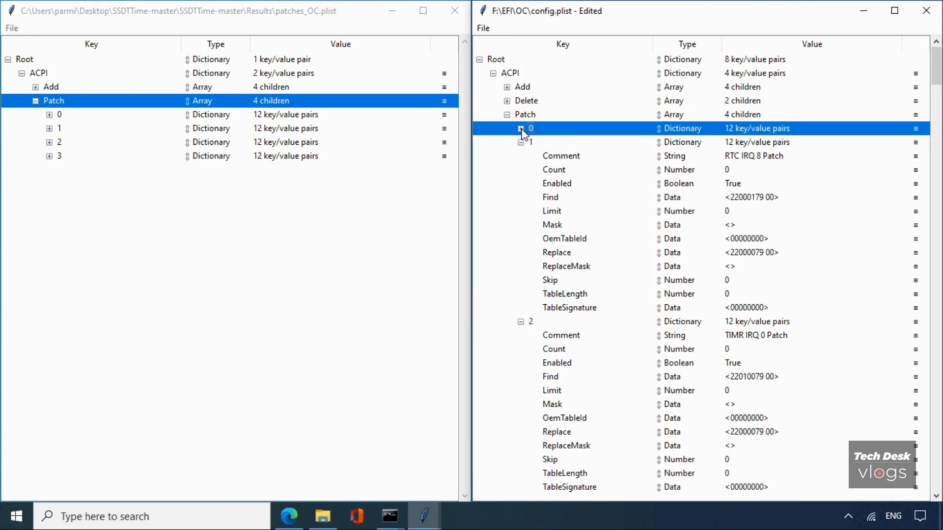
{"action": "left_click", "coordinate": [521, 142]}
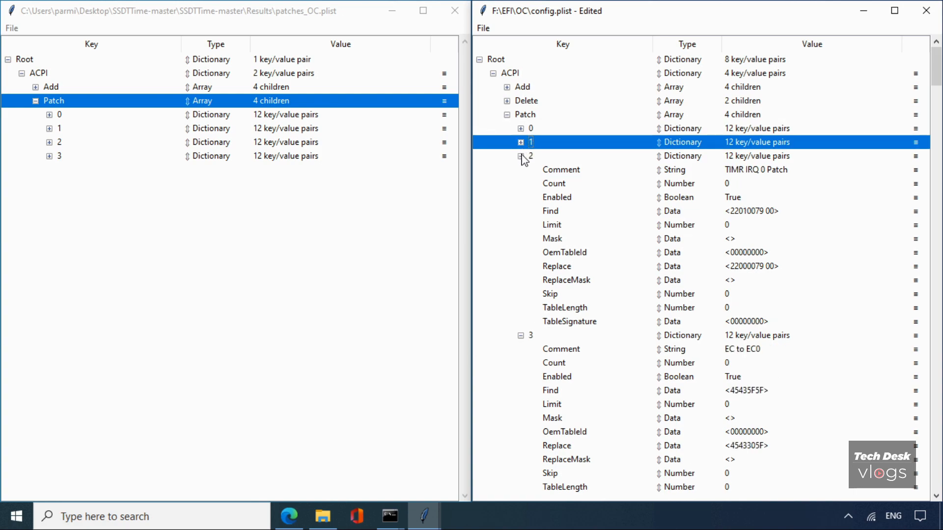
{"action": "left_click", "coordinate": [521, 156]}
{"action": "left_click", "coordinate": [520, 169]}
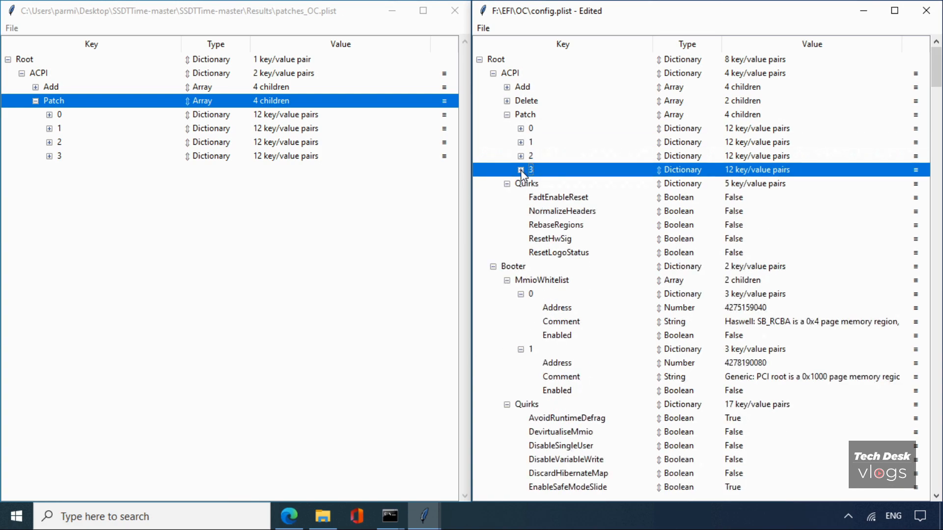
{"action": "left_click", "coordinate": [544, 129]}
{"action": "left_click", "coordinate": [545, 143]}
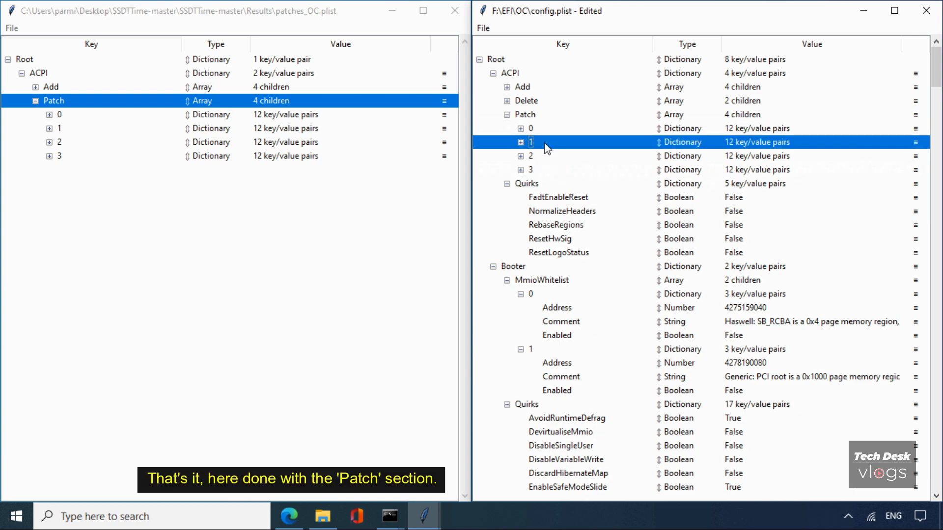
{"action": "left_click", "coordinate": [546, 157]}
{"action": "left_click", "coordinate": [545, 172]}
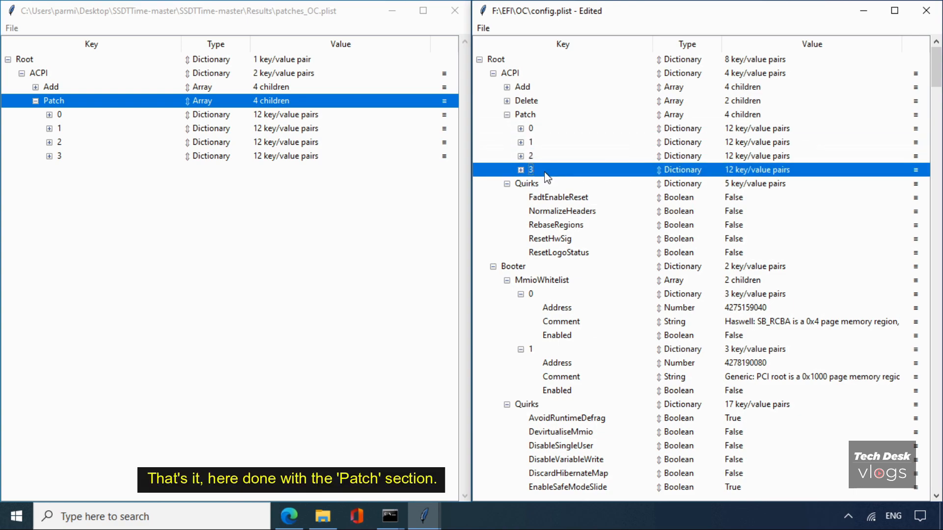
Close patches_OC.plist and arrange config.plist on the left half of the screen beside the Laptop Haswell guide page.
{"action": "left_click", "coordinate": [454, 19]}
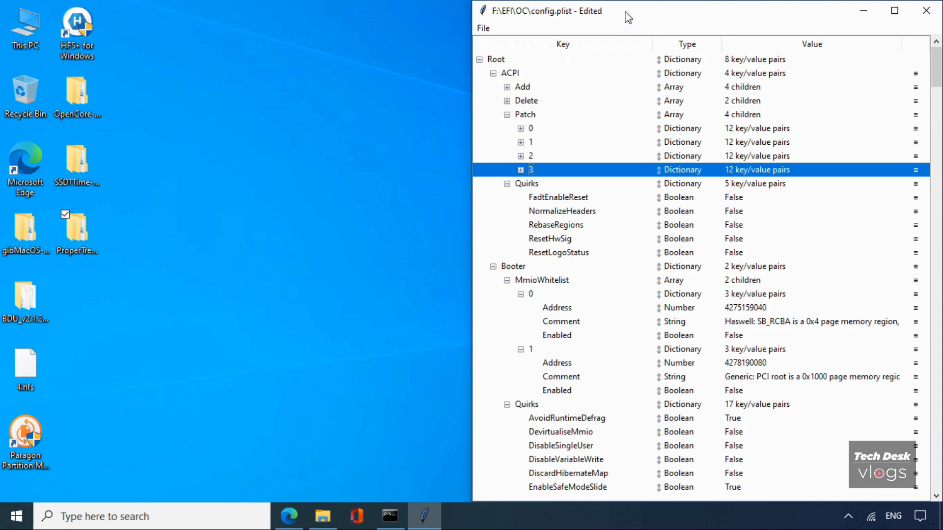
{"action": "left_click_drag", "start_coordinate": [627, 18], "coordinate": [533, 31]}
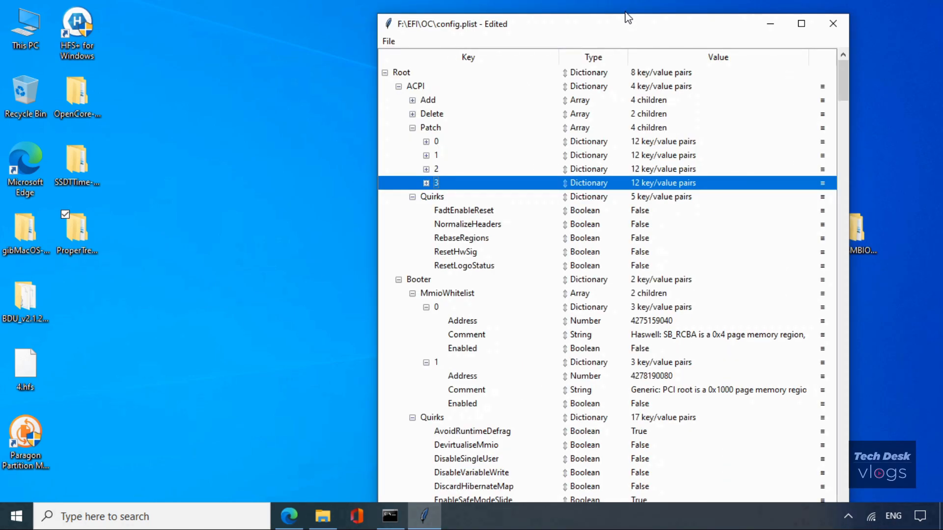
{"action": "left_click_drag", "start_coordinate": [609, 28], "coordinate": [339, 6]}
{"action": "key", "text": "super+Left"}
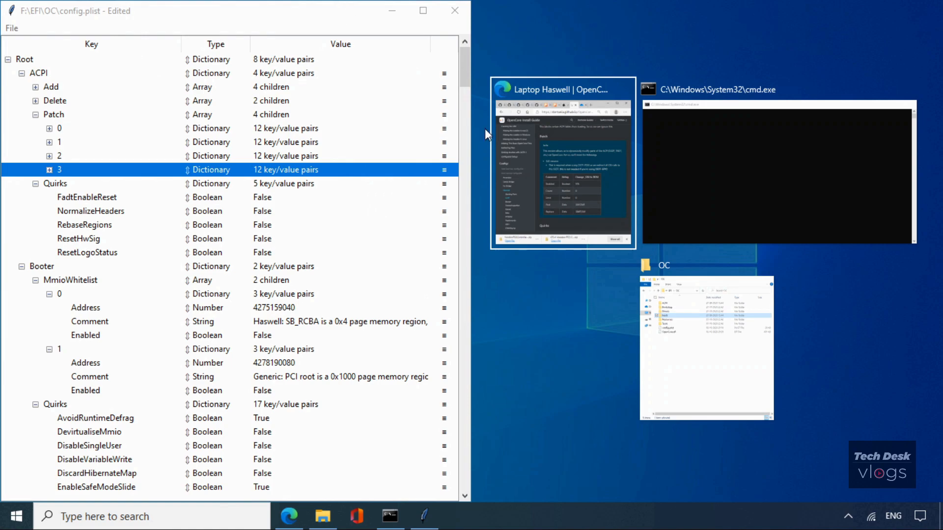
{"action": "left_click", "coordinate": [541, 164]}
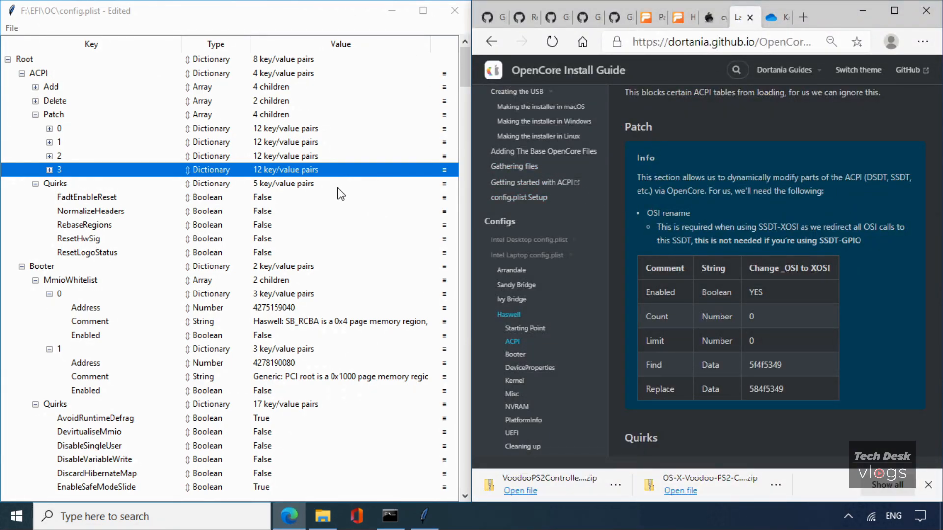
Collapse the ACPI Patch array and save config.plist.
{"action": "left_click", "coordinate": [35, 115]}
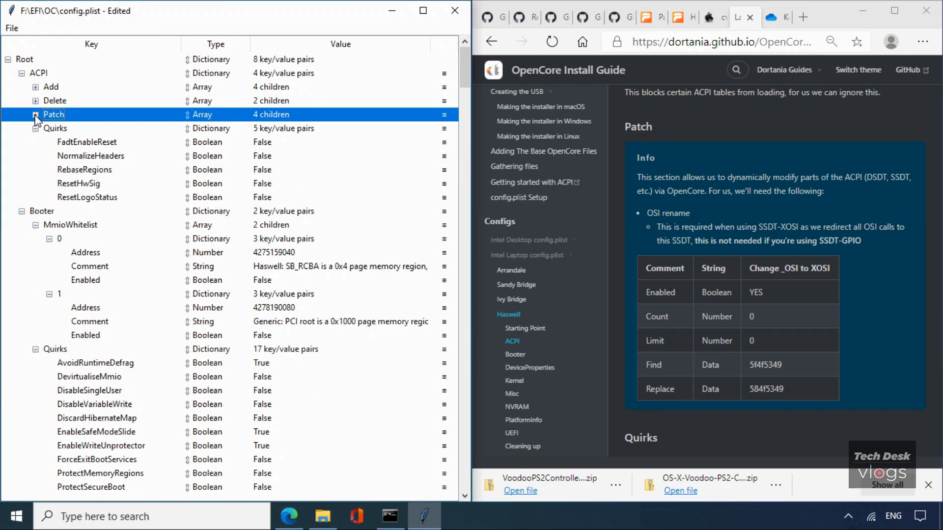
{"action": "left_click", "coordinate": [12, 28]}
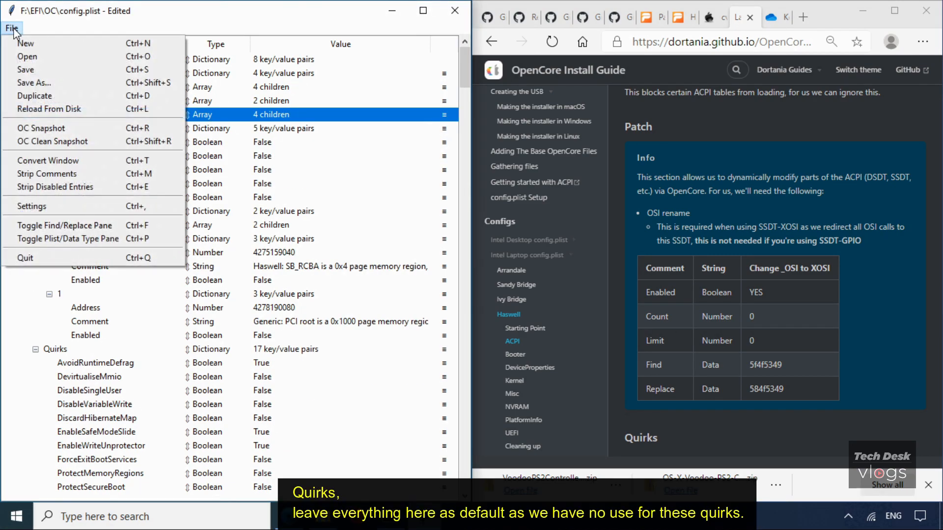
{"action": "left_click", "coordinate": [40, 69]}
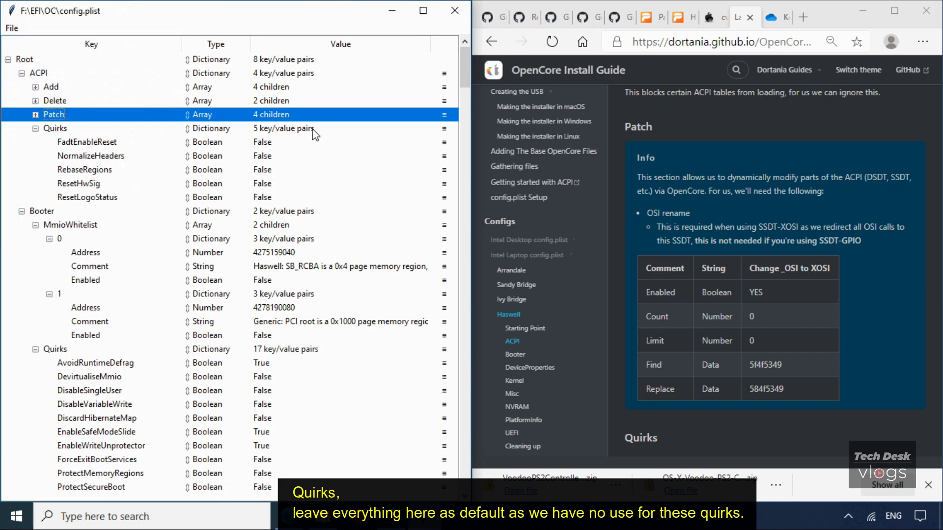
Read the guide's ACPI Quirks section and collapse the ACPI Quirks dictionary in config.plist.
{"action": "left_click", "coordinate": [704, 133]}
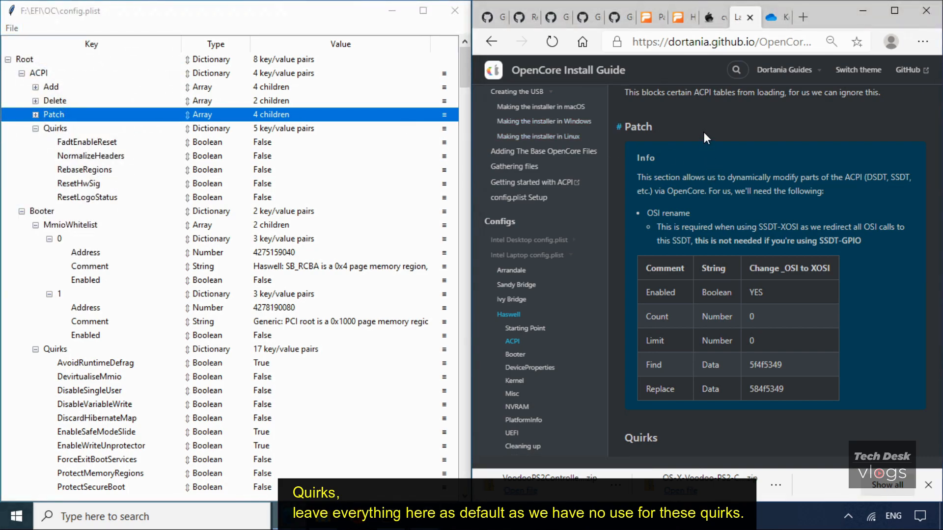
{"action": "scroll", "coordinate": [703, 131], "scroll_direction": "down", "scroll_amount": 5}
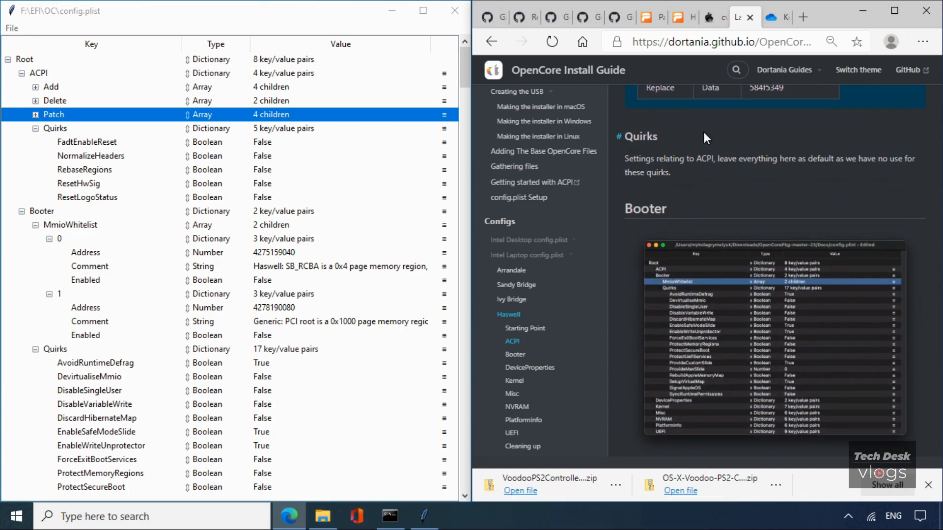
{"action": "left_click_drag", "start_coordinate": [663, 140], "coordinate": [632, 141]}
{"action": "left_click_drag", "start_coordinate": [780, 159], "coordinate": [892, 174]}
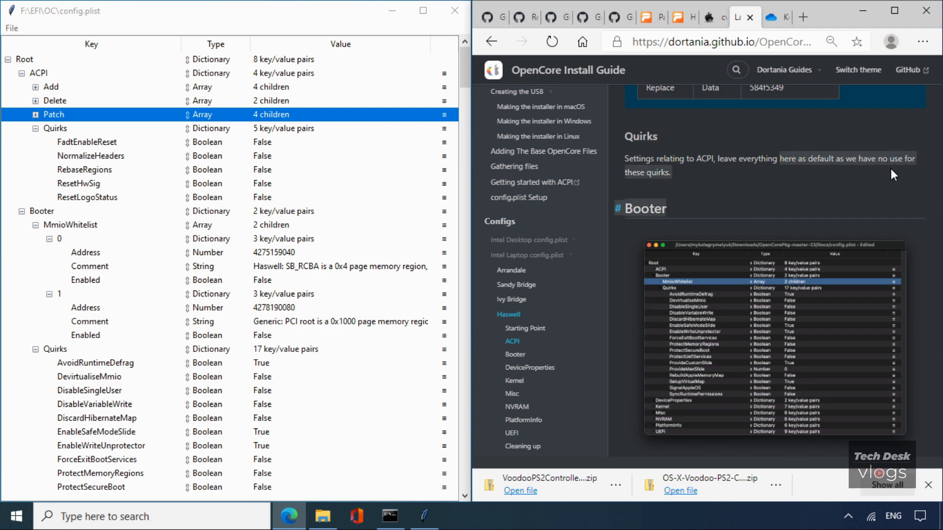
{"action": "left_click", "coordinate": [776, 172]}
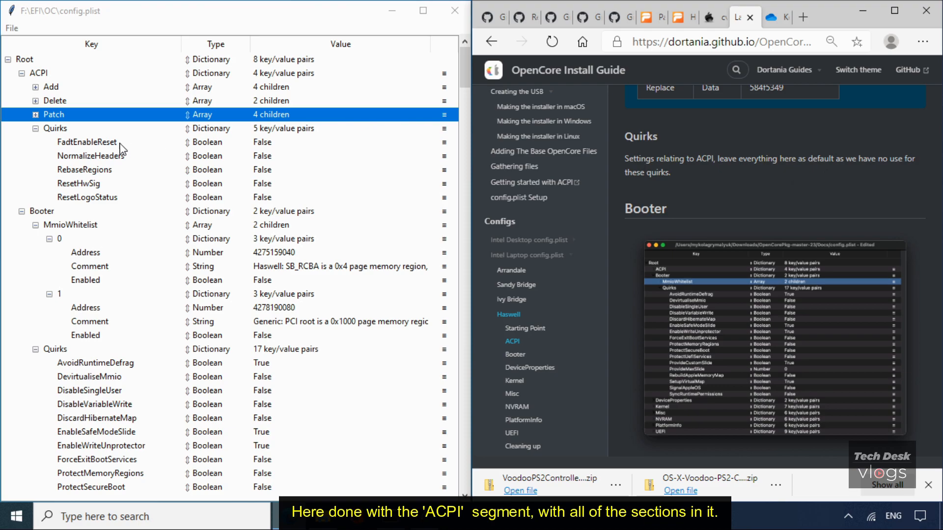
{"action": "left_click", "coordinate": [35, 129]}
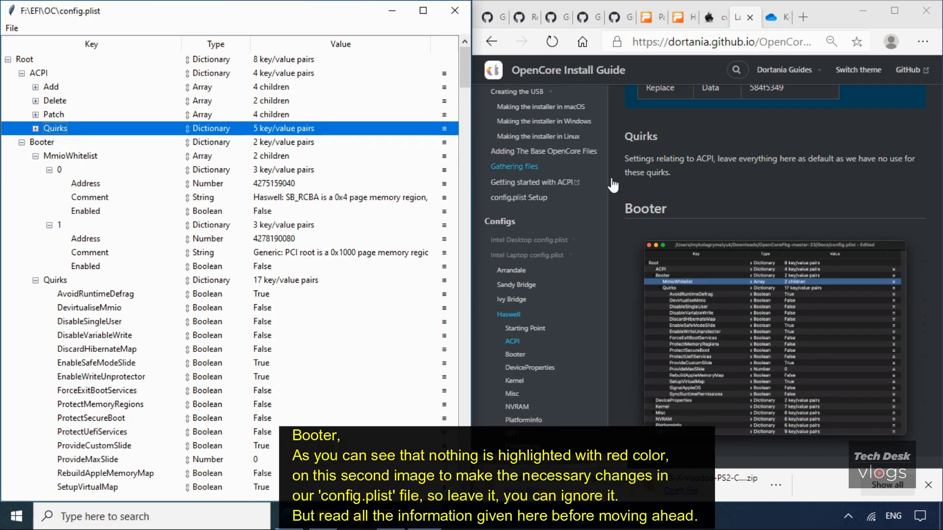
Examine the guide's enlarged Booter screenshot and compare it with the Booter dictionary in config.plist.
{"action": "left_click", "coordinate": [689, 199]}
{"action": "scroll", "coordinate": [688, 199], "scroll_direction": "down", "scroll_amount": 1}
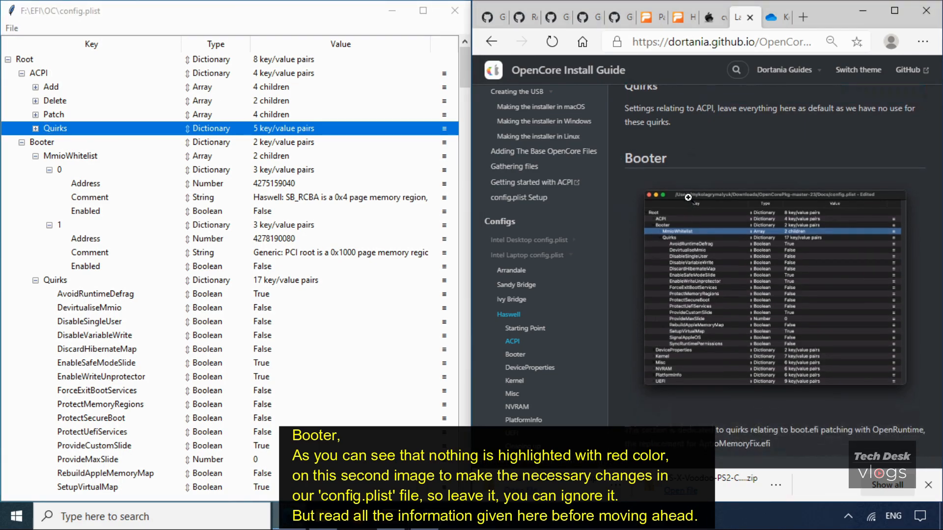
{"action": "left_click_drag", "start_coordinate": [671, 160], "coordinate": [632, 159]}
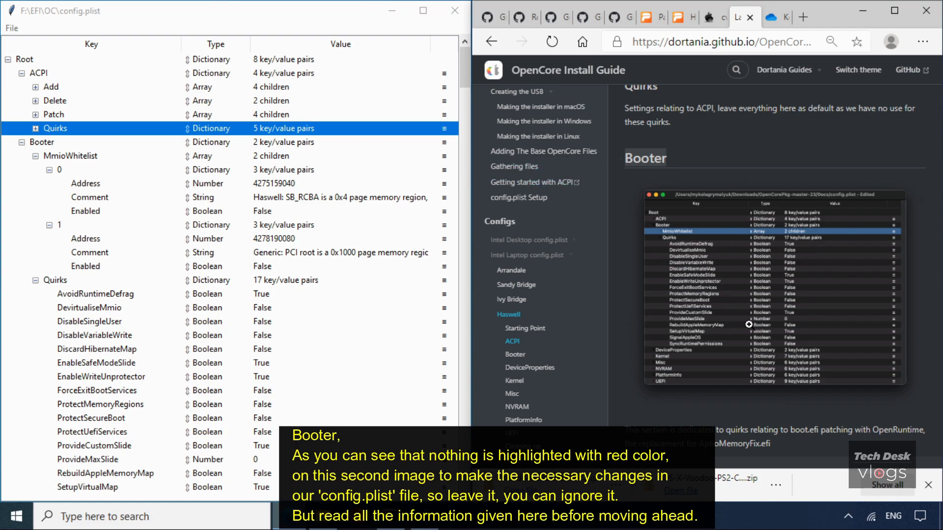
{"action": "left_click", "coordinate": [753, 303]}
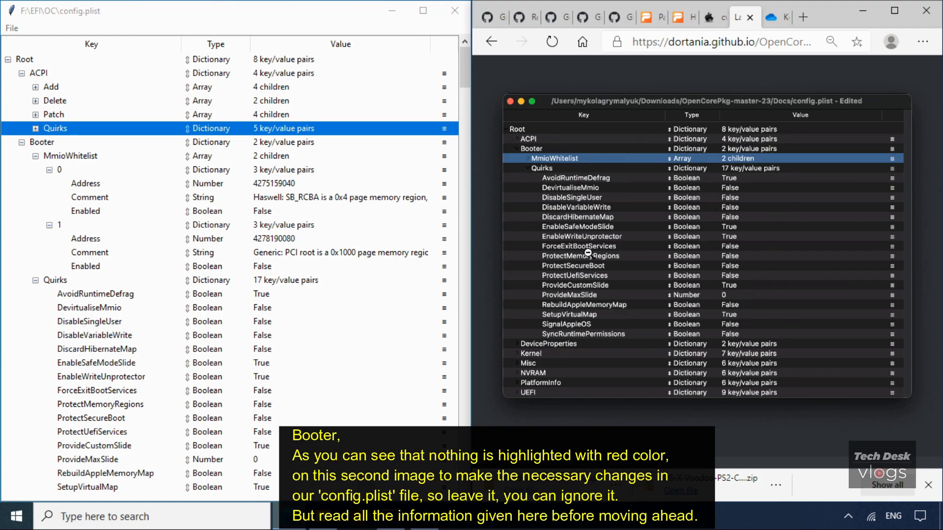
{"action": "left_click", "coordinate": [599, 415]}
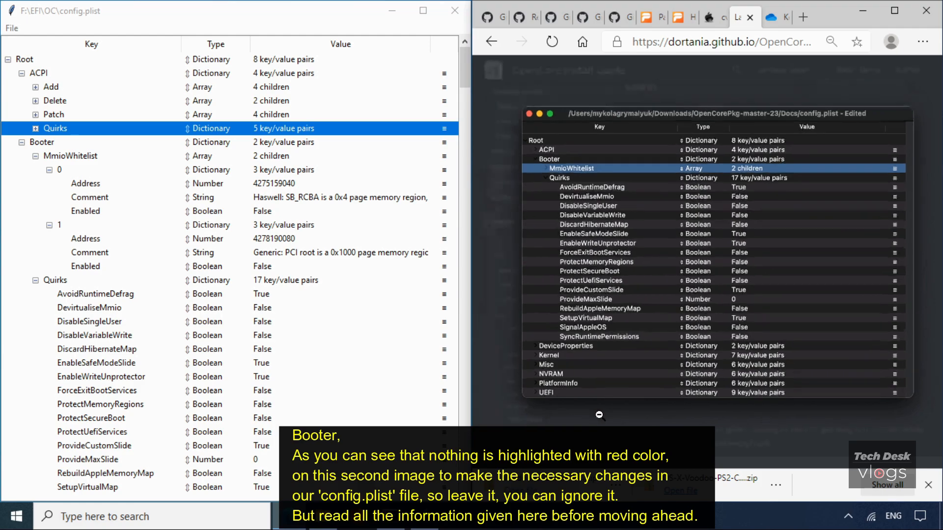
{"action": "left_click", "coordinate": [22, 142]}
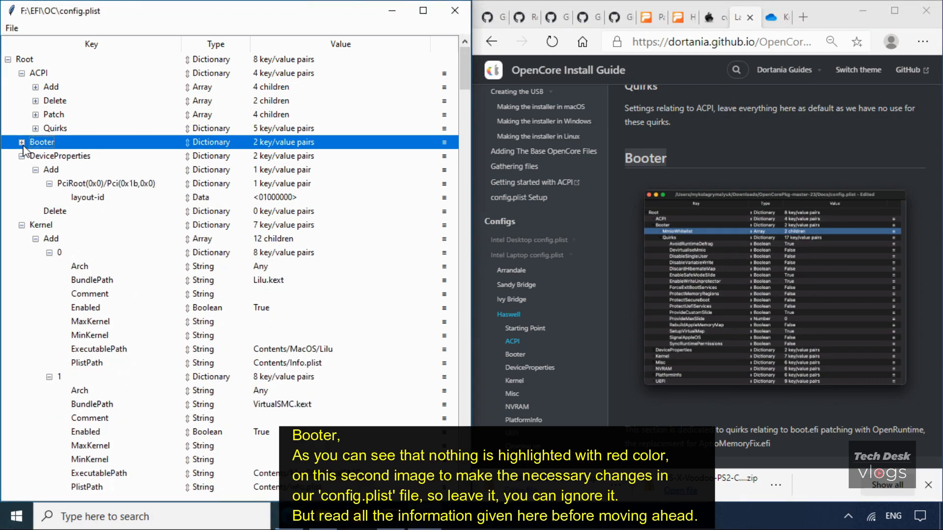
{"action": "left_click", "coordinate": [22, 142]}
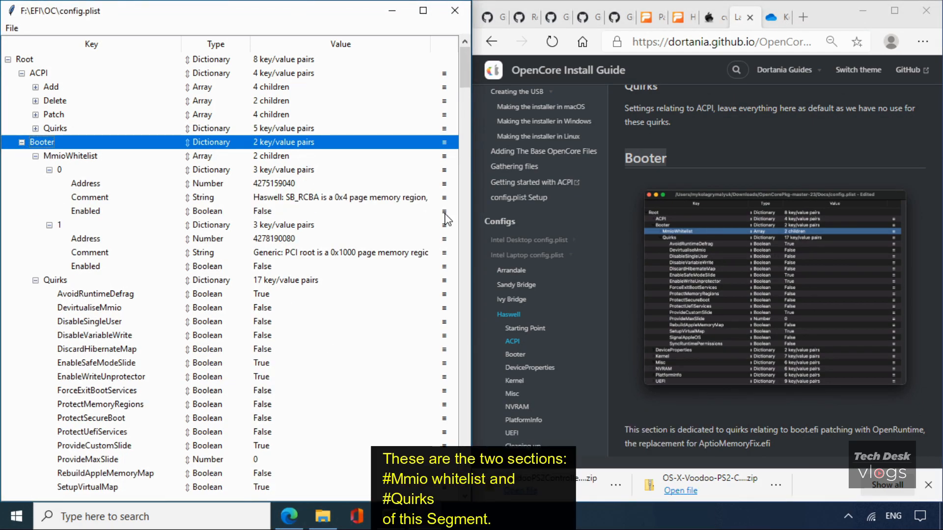
Read the guide's MmioWhitelist section and collapse the Booter MmioWhitelist array in config.plist.
{"action": "left_click", "coordinate": [623, 222]}
{"action": "scroll", "coordinate": [624, 227], "scroll_direction": "down", "scroll_amount": 5}
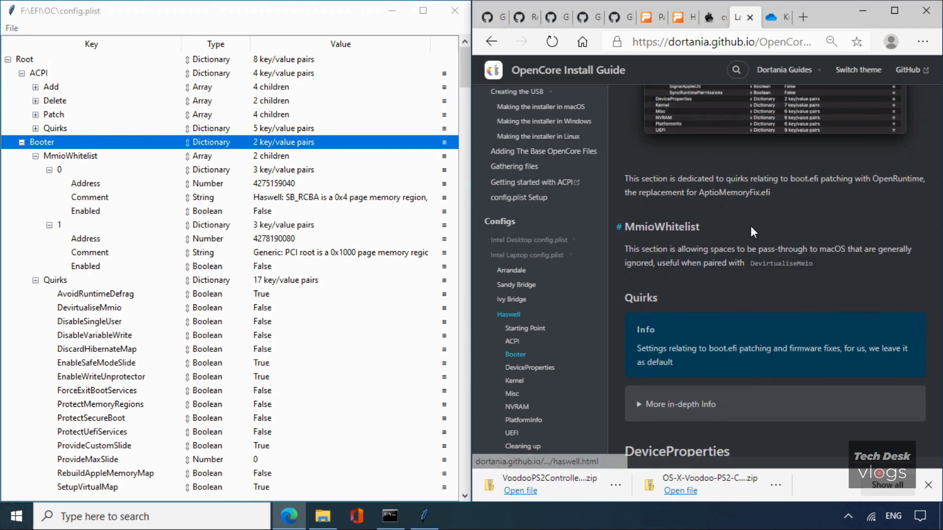
{"action": "left_click_drag", "start_coordinate": [706, 229], "coordinate": [632, 231]}
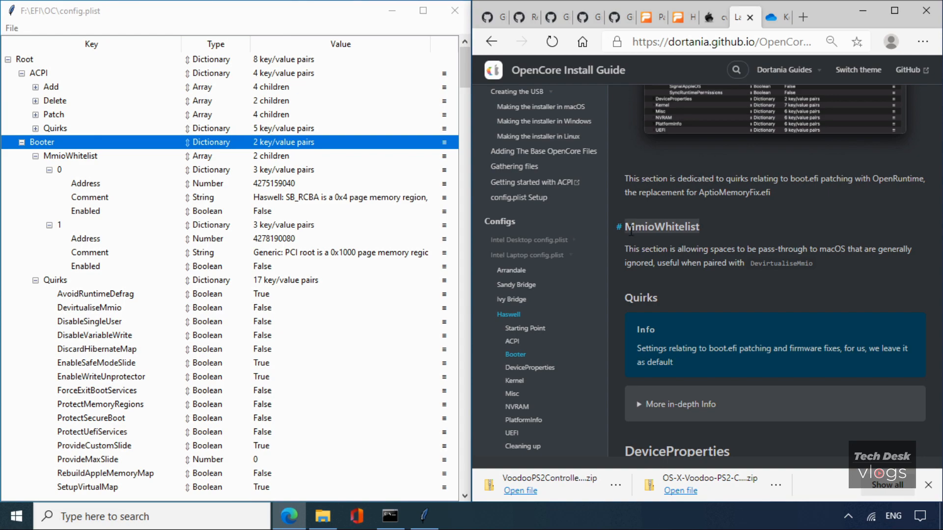
{"action": "left_click", "coordinate": [36, 156]}
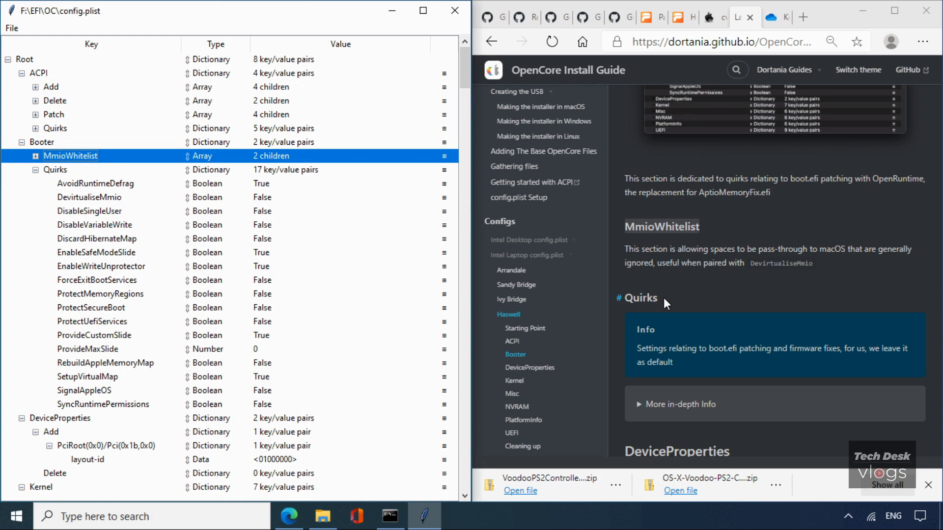
Read the guide's Booter Quirks section and collapse the Booter Quirks dictionary in config.plist.
{"action": "left_click_drag", "start_coordinate": [663, 297], "coordinate": [619, 297]}
{"action": "left_click", "coordinate": [70, 169]}
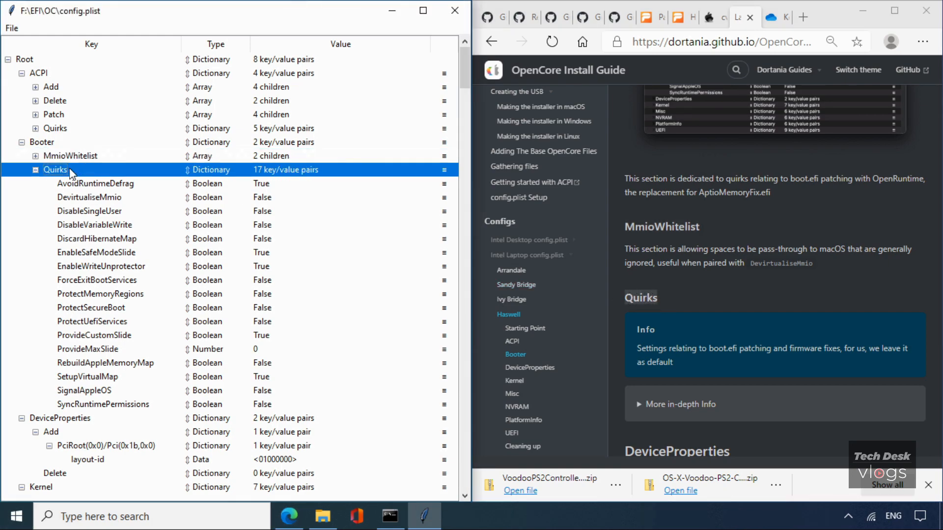
{"action": "left_click", "coordinate": [695, 305]}
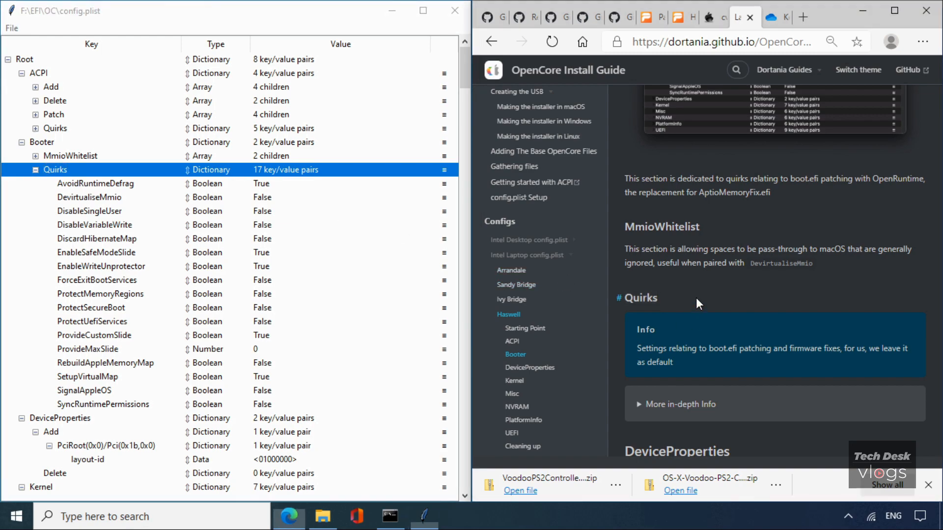
{"action": "scroll", "coordinate": [696, 297], "scroll_direction": "down", "scroll_amount": 1}
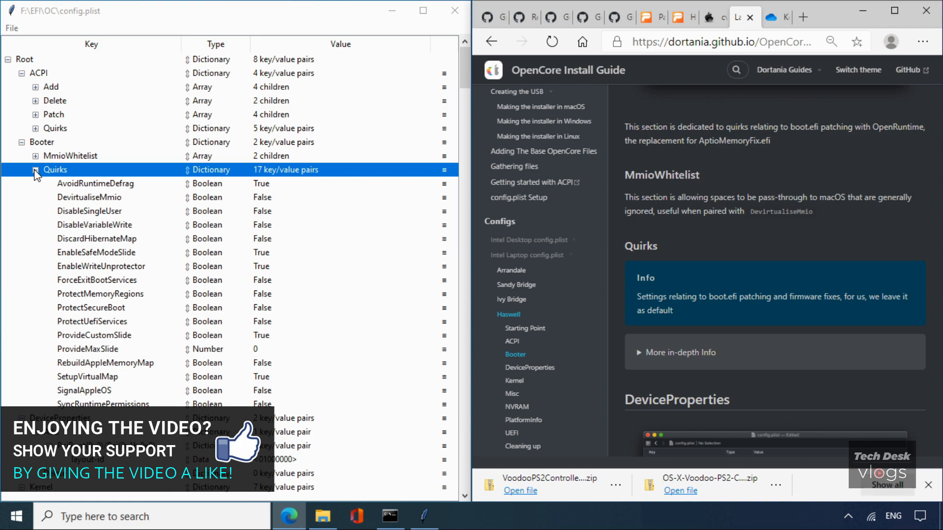
{"action": "left_click", "coordinate": [36, 171]}
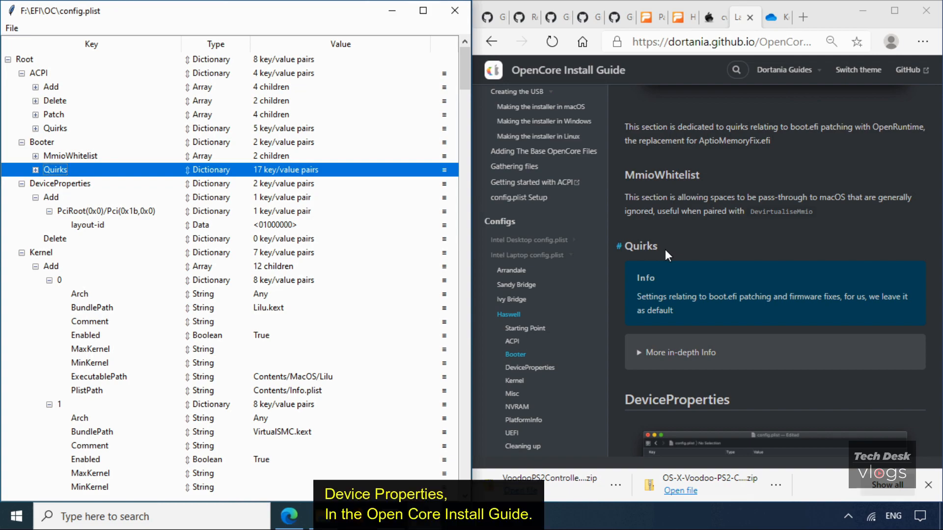
Select DeviceProperties in config.plist and enlarge the guide's DeviceProperties screenshot to compare the PciRoot entry under Add.
{"action": "key", "text": "Down"}
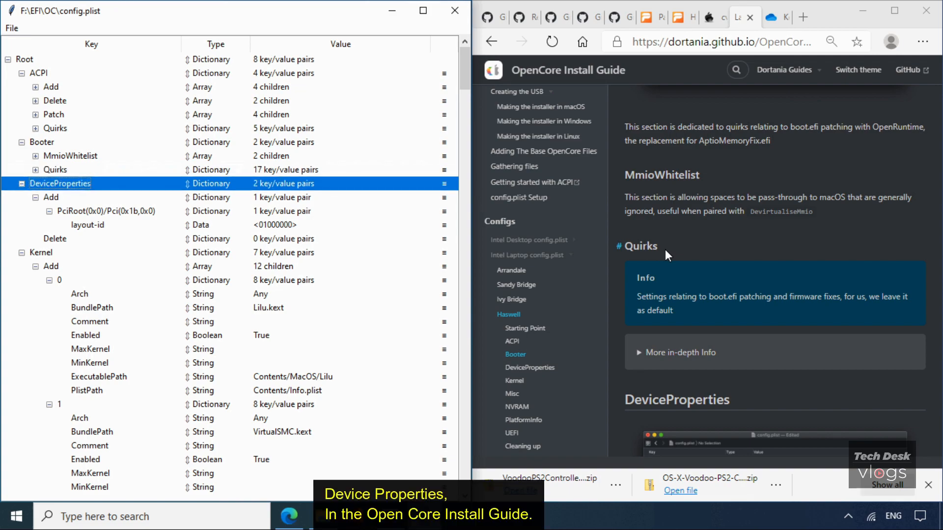
{"action": "left_click", "coordinate": [693, 249]}
{"action": "scroll", "coordinate": [692, 249], "scroll_direction": "down", "scroll_amount": 2}
{"action": "scroll", "coordinate": [692, 248], "scroll_direction": "down", "scroll_amount": 3}
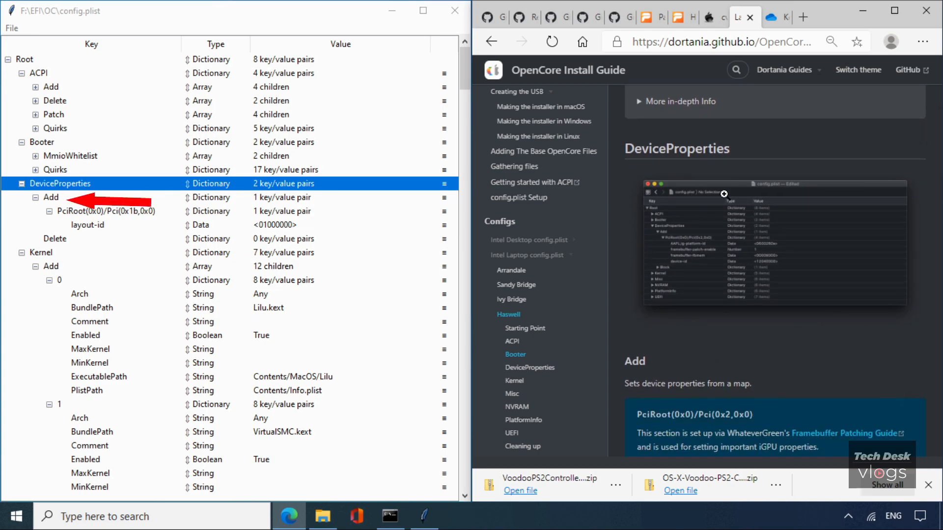
{"action": "left_click_drag", "start_coordinate": [731, 152], "coordinate": [628, 155]}
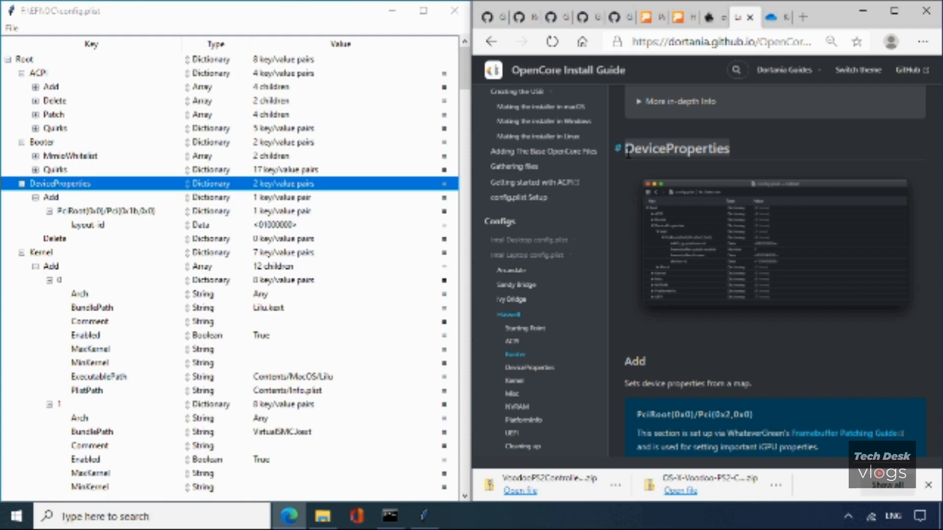
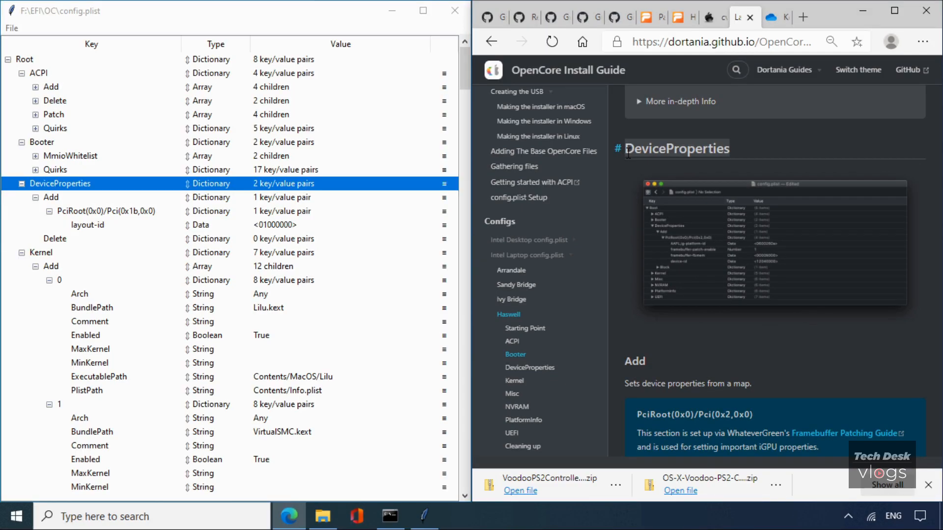
{"action": "left_click", "coordinate": [710, 248]}
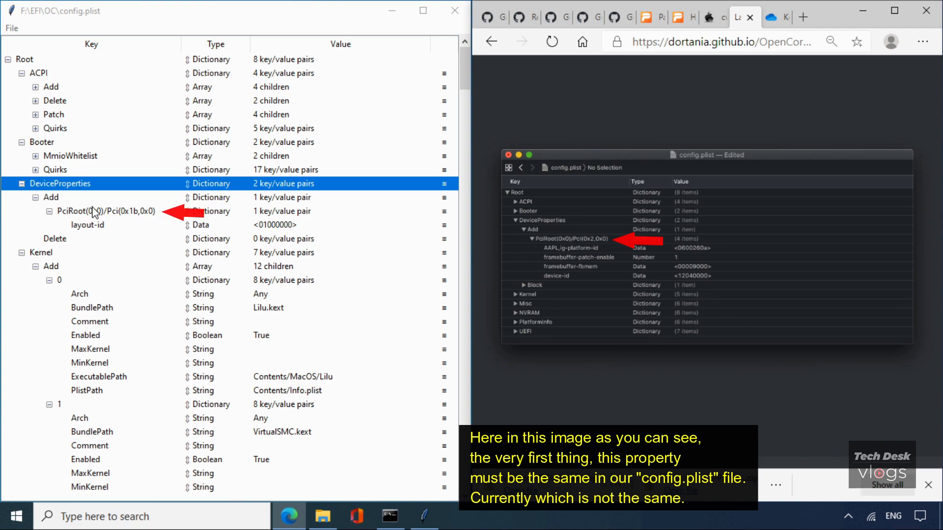
Compare the PciRoot entry under DeviceProperties > Add with the PciRoot(0x0)/Pci(0x2,0x0) heading in the guide's Add section.
{"action": "left_click", "coordinate": [51, 198]}
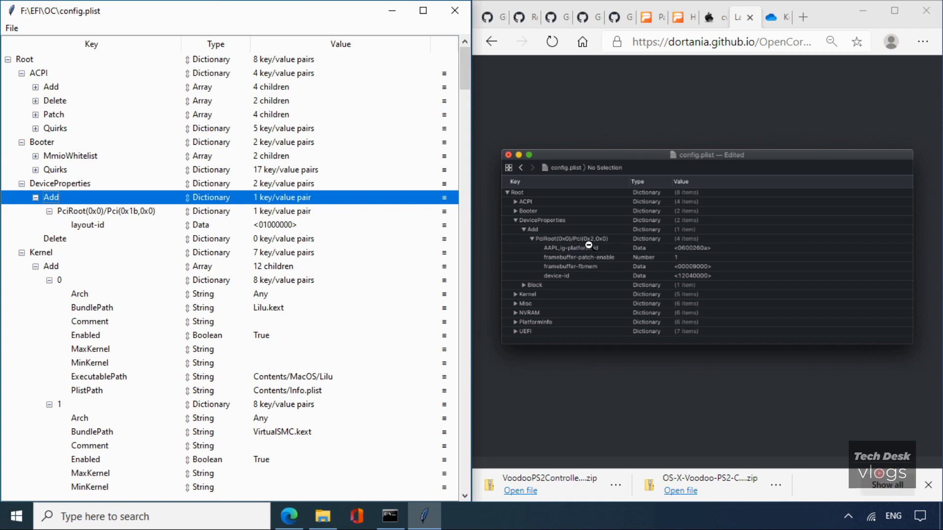
{"action": "left_click", "coordinate": [131, 213]}
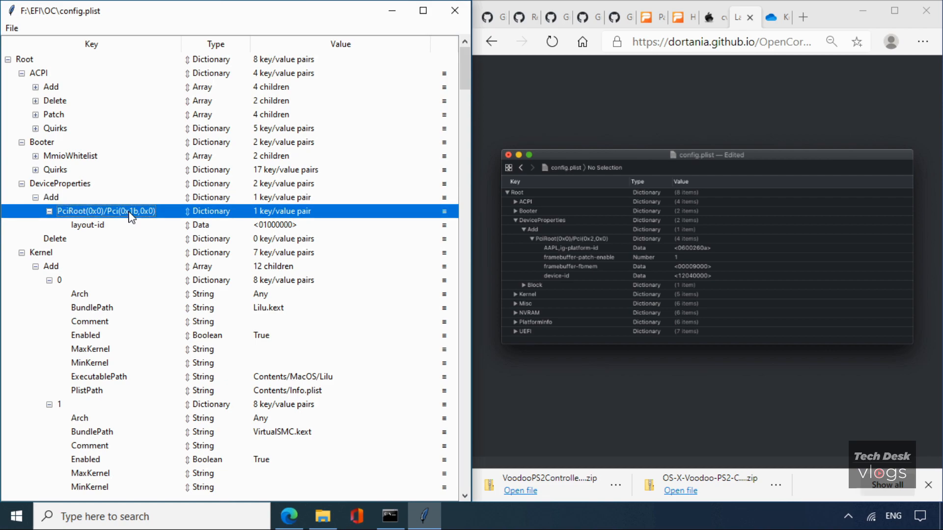
{"action": "right_click", "coordinate": [131, 217]}
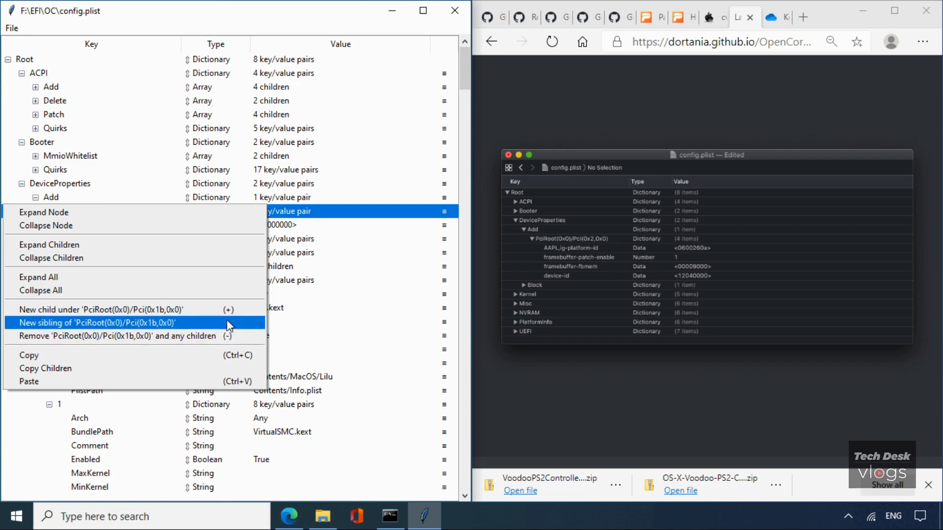
{"action": "left_click", "coordinate": [144, 187]}
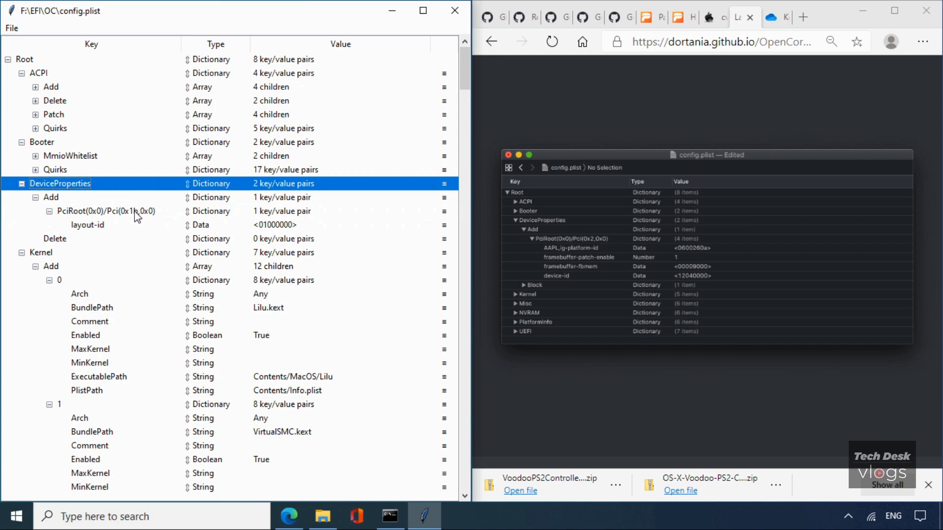
{"action": "left_click", "coordinate": [620, 390]}
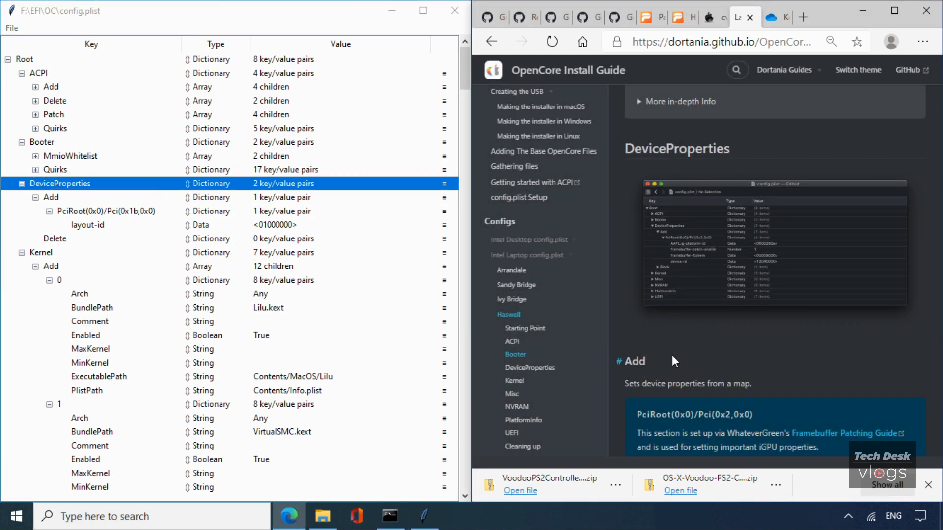
{"action": "scroll", "coordinate": [672, 355], "scroll_direction": "down", "scroll_amount": 1}
{"action": "scroll", "coordinate": [671, 355], "scroll_direction": "down", "scroll_amount": 3}
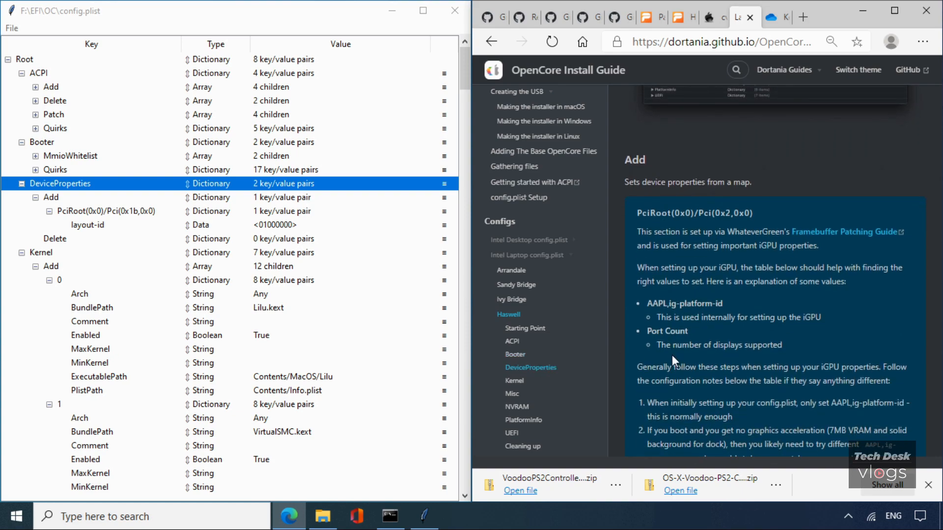
{"action": "left_click_drag", "start_coordinate": [645, 161], "coordinate": [629, 164]}
{"action": "left_click_drag", "start_coordinate": [753, 211], "coordinate": [639, 216]}
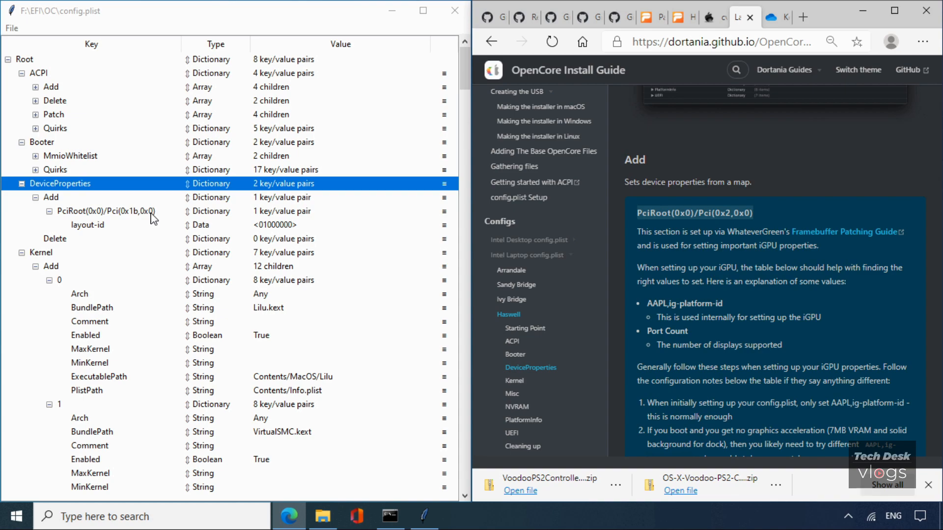
Remove the PciRoot(0x0)/Pci(0x1b,0x0) entry and its children from DeviceProperties > Add.
{"action": "left_click", "coordinate": [102, 219]}
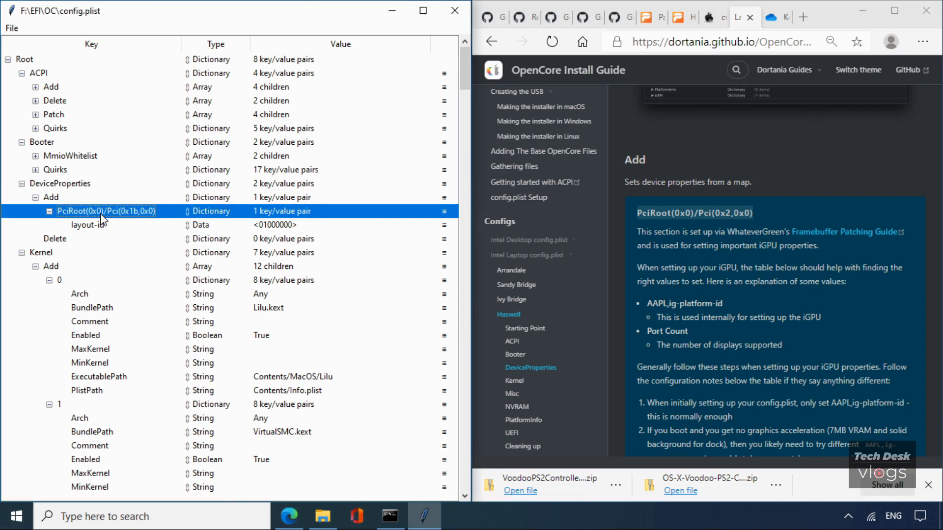
{"action": "right_click", "coordinate": [102, 219]}
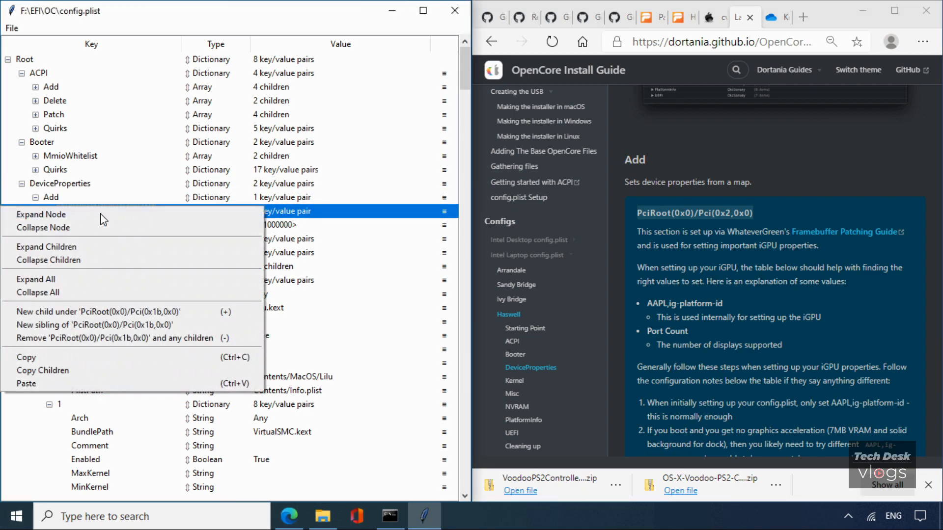
{"action": "left_click", "coordinate": [113, 338]}
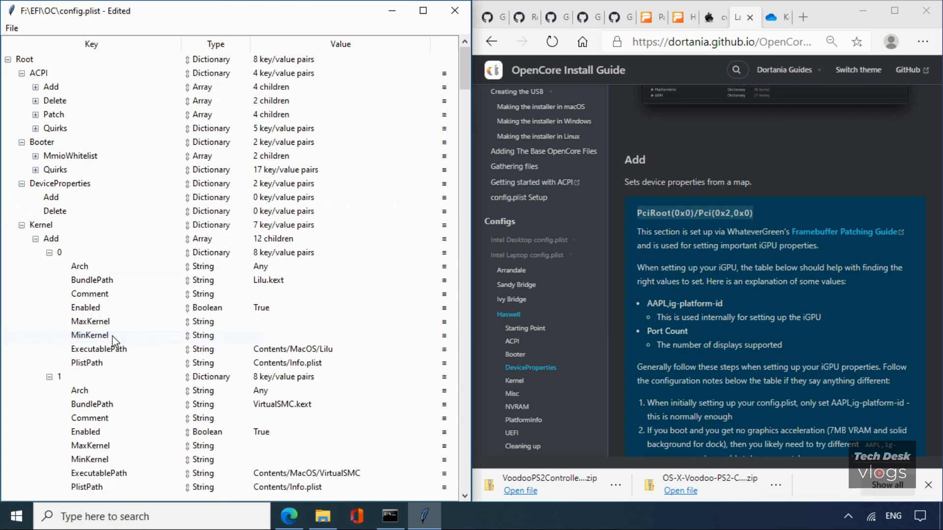
Create a new child entry under the Add dictionary of DeviceProperties.
{"action": "left_click", "coordinate": [80, 188]}
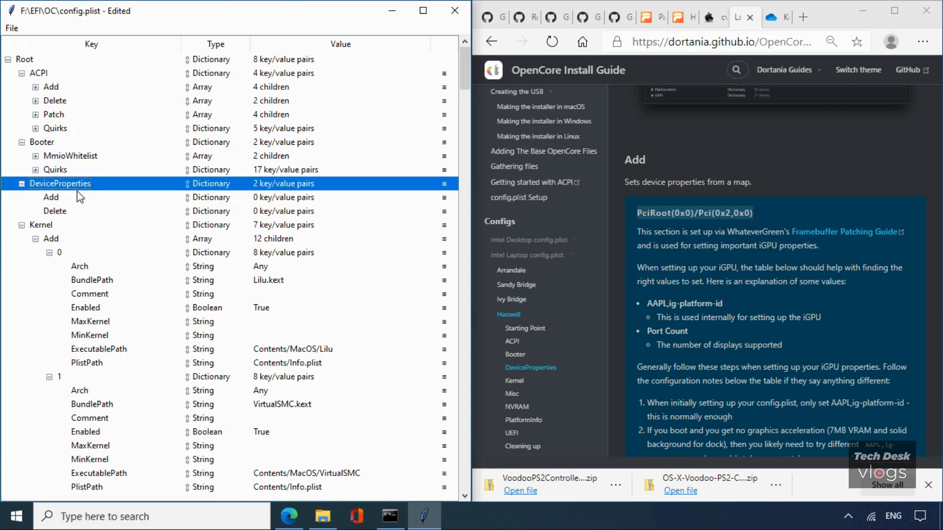
{"action": "left_click", "coordinate": [77, 201]}
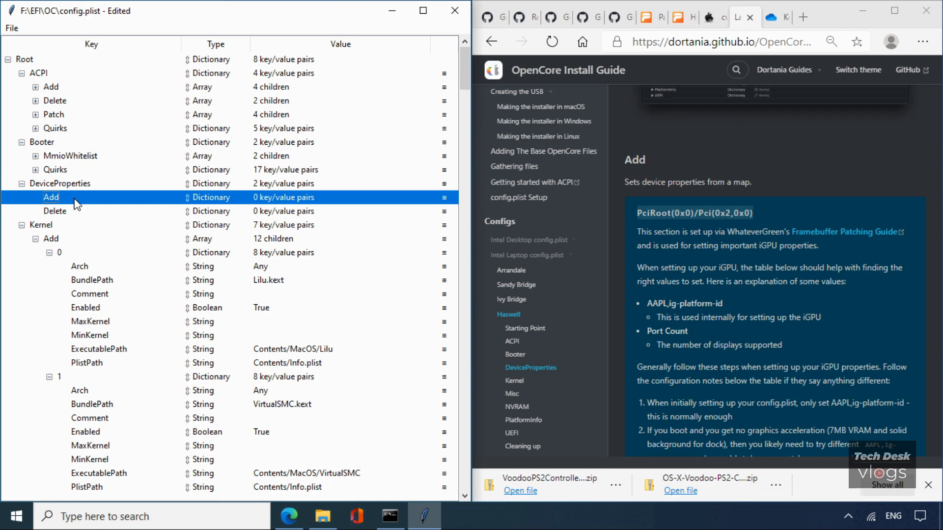
{"action": "right_click", "coordinate": [76, 204]}
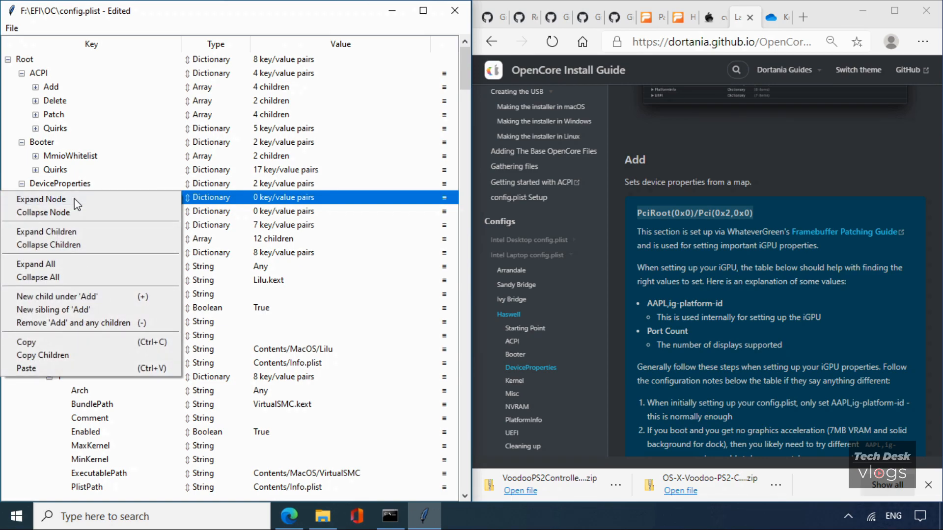
{"action": "left_click", "coordinate": [96, 296]}
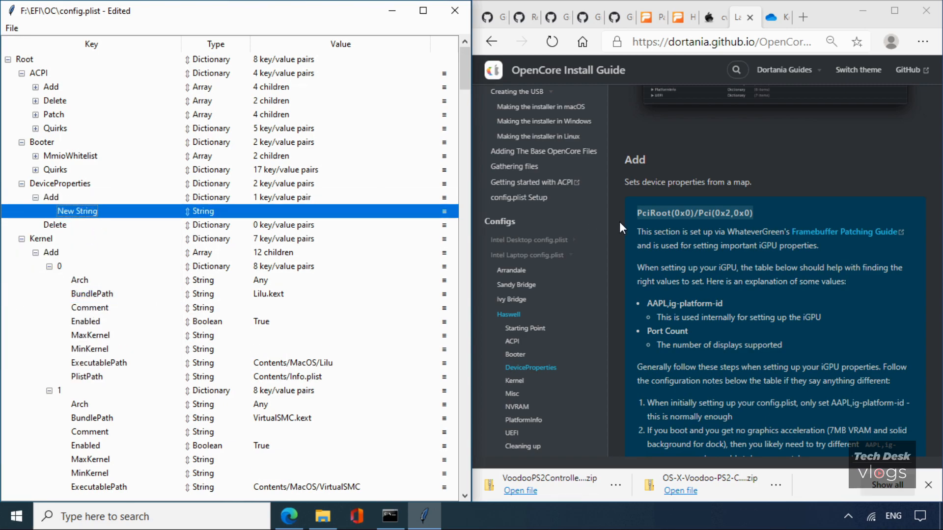
Copy PciRoot(0x0)/Pci(0x2,0x0) from the guide and use it as the new entry's key name.
{"action": "triple_click", "coordinate": [640, 214]}
{"action": "left_click_drag", "start_coordinate": [641, 213], "coordinate": [754, 214]}
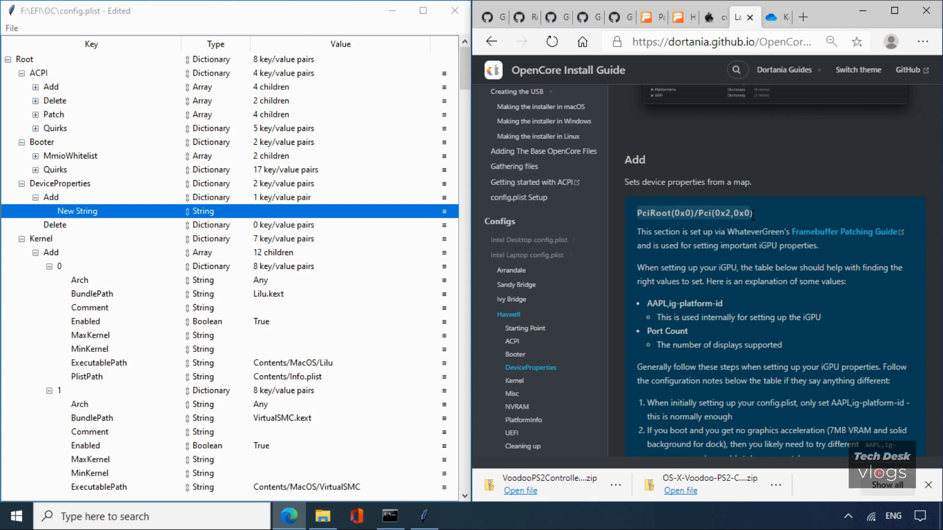
{"action": "right_click", "coordinate": [738, 213]}
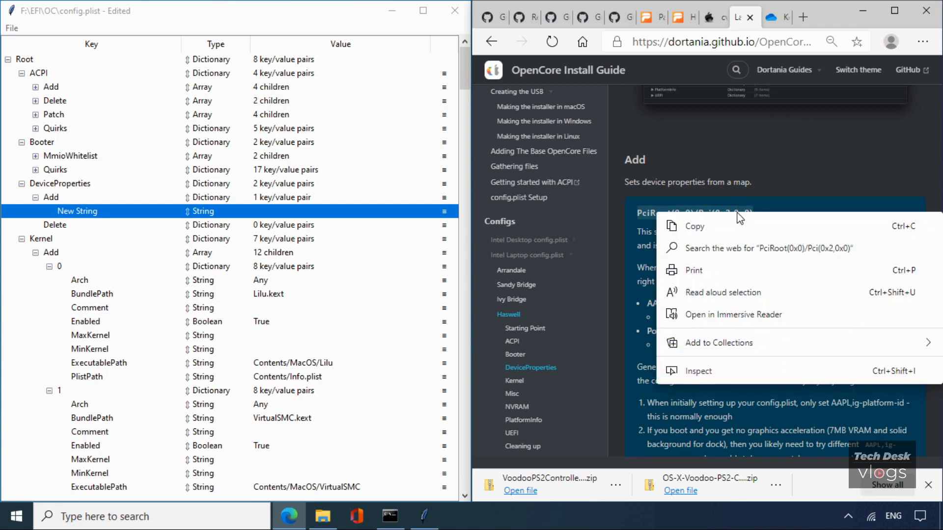
{"action": "left_click", "coordinate": [683, 224]}
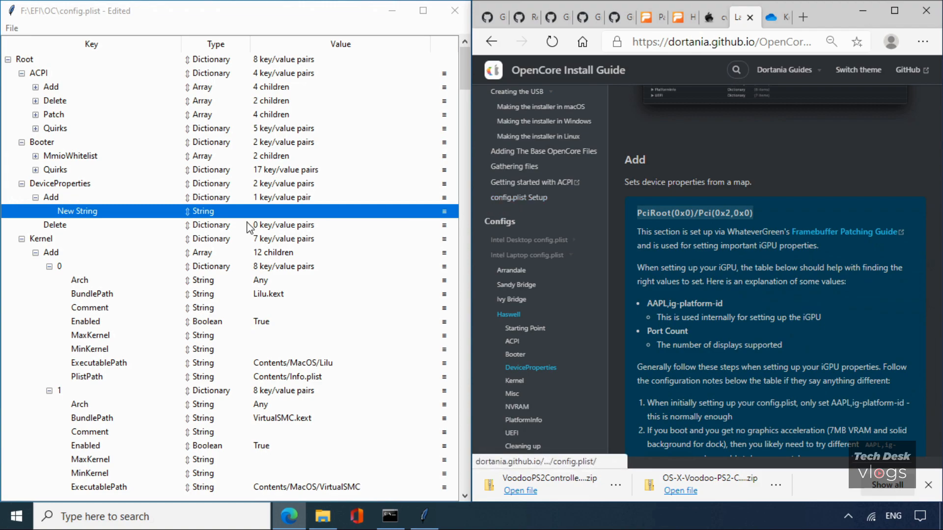
{"action": "left_click", "coordinate": [91, 214]}
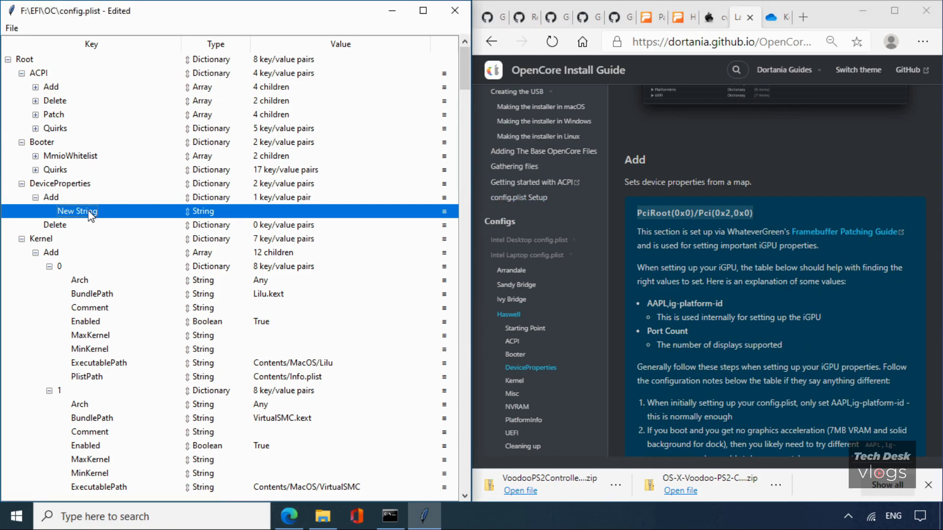
{"action": "double_click", "coordinate": [90, 212]}
{"action": "key", "text": "ctrl+v"}
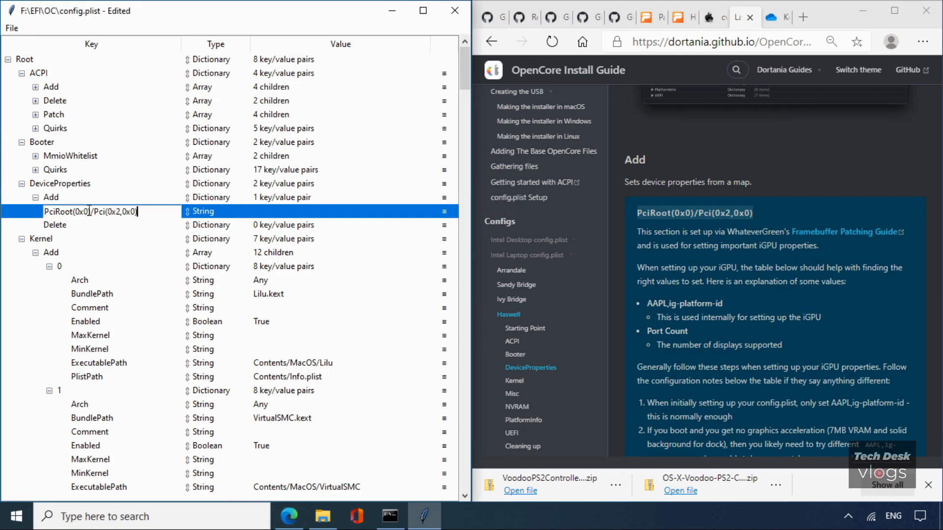
{"action": "left_click", "coordinate": [115, 228]}
{"action": "double_click", "coordinate": [125, 210]}
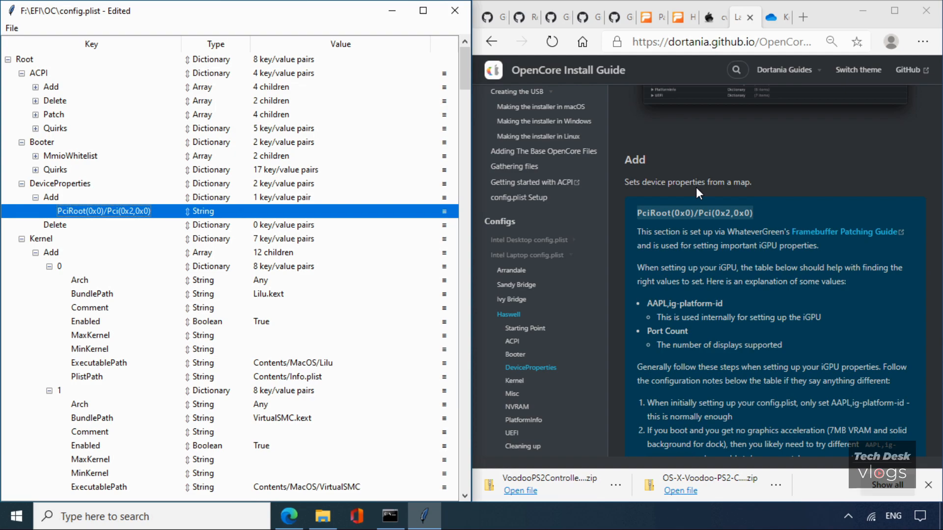
Check the entry's type in the guide's enlarged DeviceProperties screenshot and set PciRoot(0x0)/Pci(0x2,0x0) to Dictionary.
{"action": "left_click", "coordinate": [707, 152]}
{"action": "scroll", "coordinate": [707, 152], "scroll_direction": "up", "scroll_amount": 3}
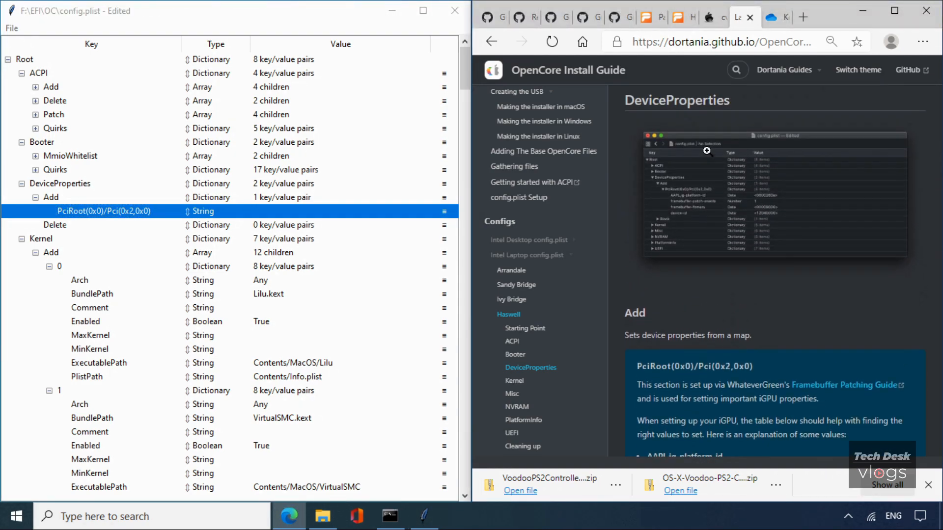
{"action": "left_click", "coordinate": [698, 241]}
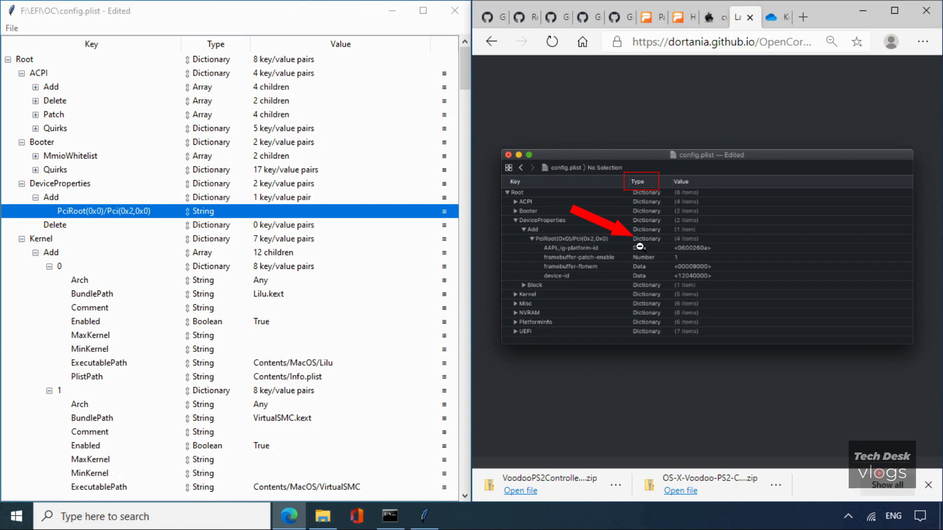
{"action": "left_click", "coordinate": [207, 213]}
{"action": "left_click", "coordinate": [207, 213]}
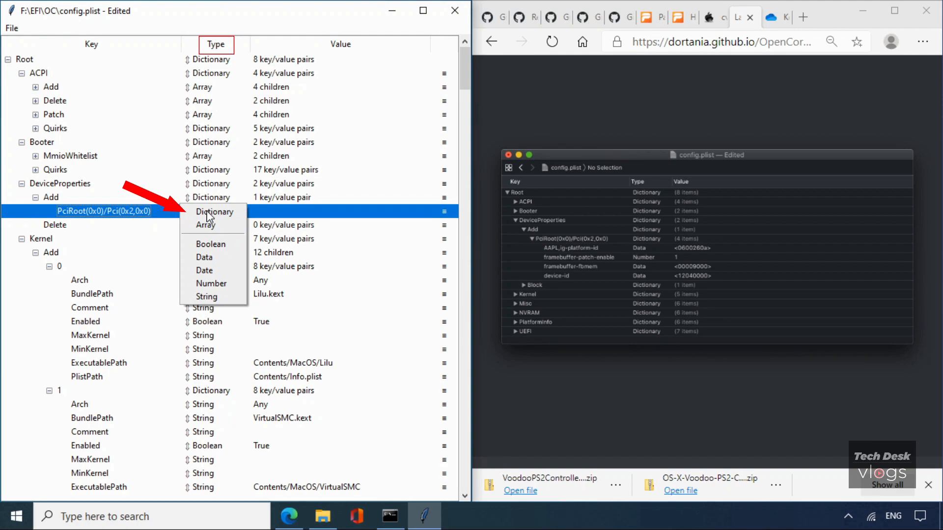
{"action": "left_click", "coordinate": [216, 212]}
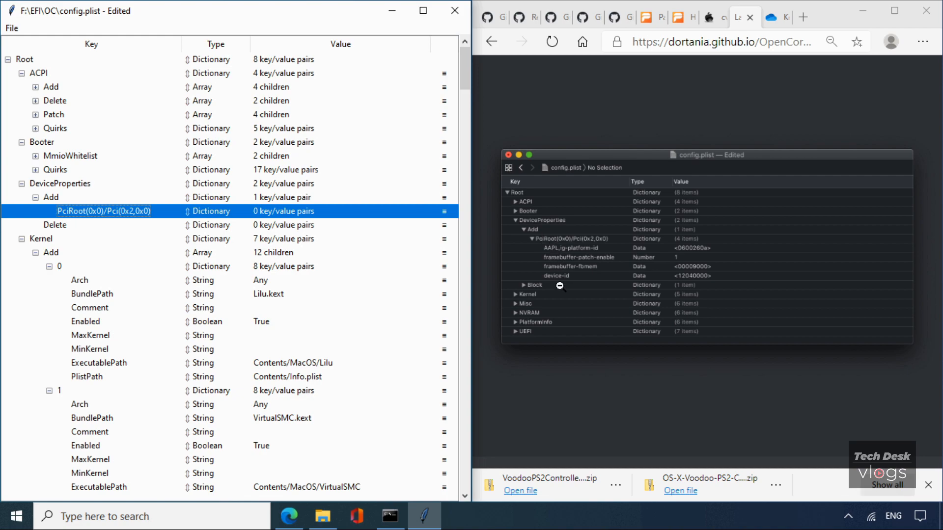
Close the enlarged screenshot and copy the property name AAPL,ig-platform-id from the guide's Add section.
{"action": "left_click", "coordinate": [563, 367]}
{"action": "scroll", "coordinate": [563, 373], "scroll_direction": "down", "scroll_amount": 4}
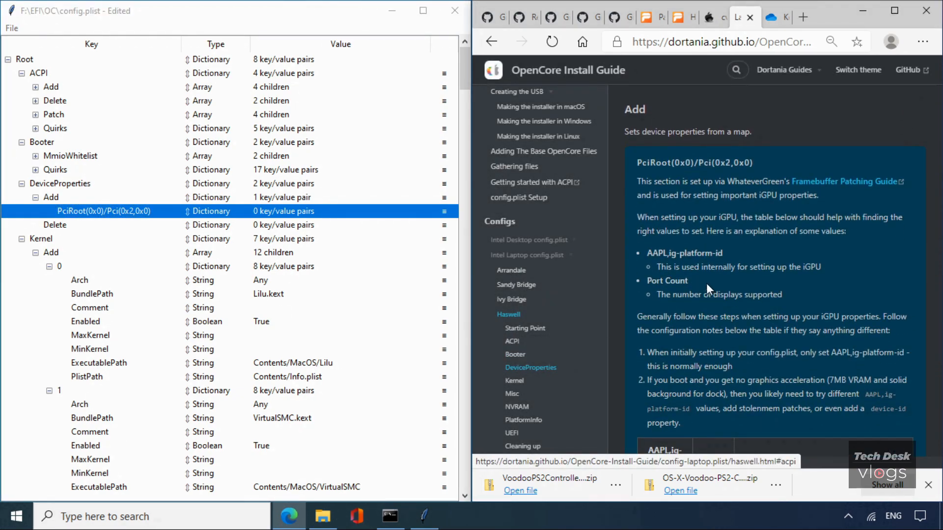
{"action": "left_click_drag", "start_coordinate": [648, 254], "coordinate": [723, 254]}
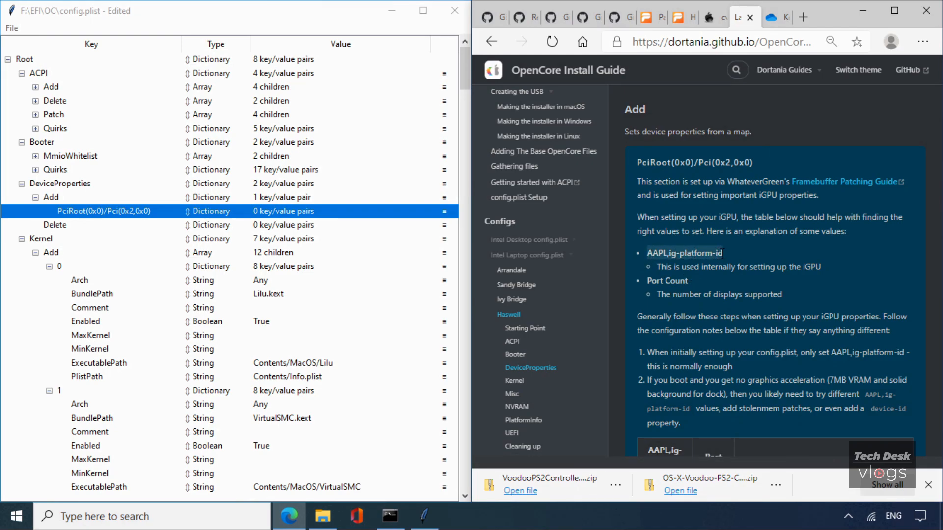
{"action": "right_click", "coordinate": [712, 253]}
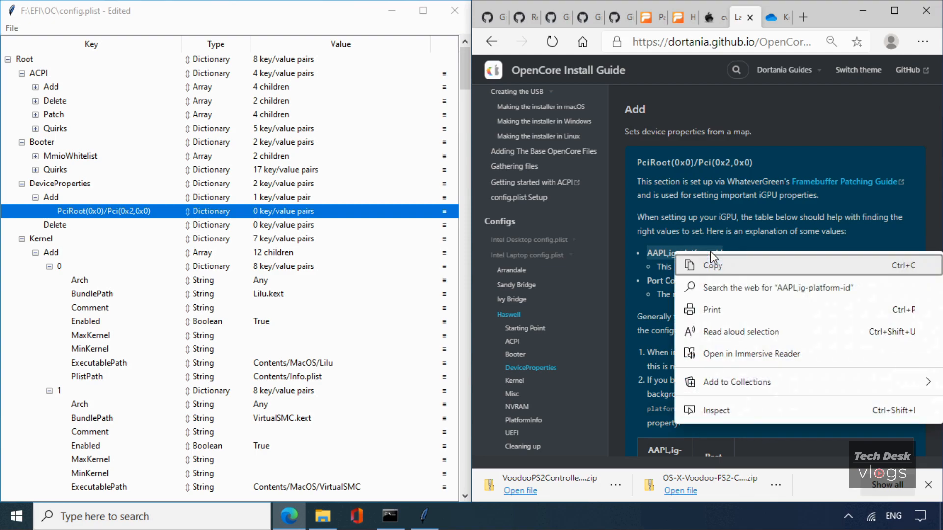
{"action": "left_click", "coordinate": [714, 262]}
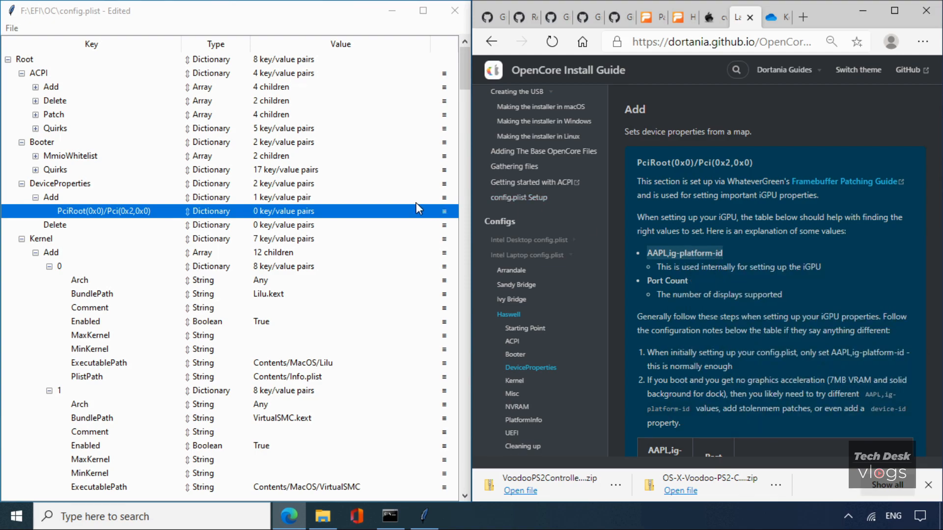
Add a child under PciRoot(0x0)/Pci(0x2,0x0) and name it AAPL,ig-platform-id using the copied text.
{"action": "right_click", "coordinate": [144, 214]}
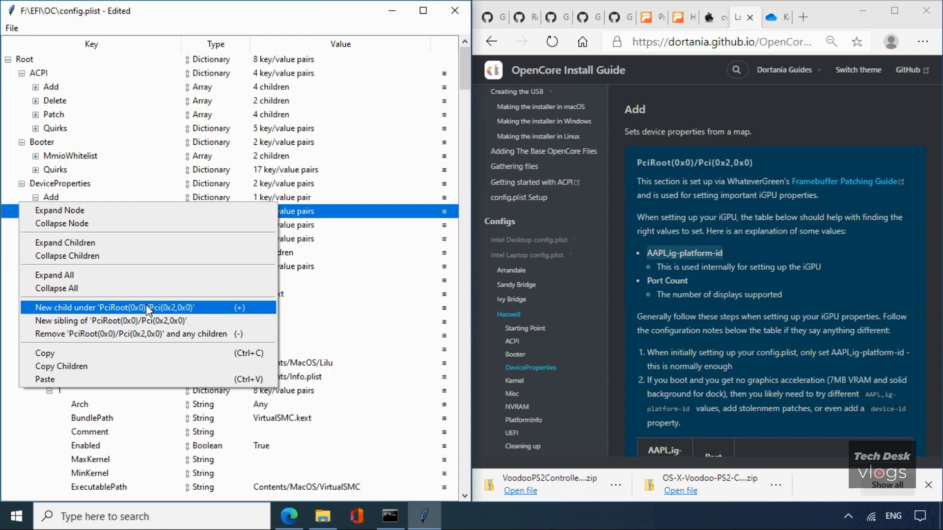
{"action": "left_click", "coordinate": [206, 308]}
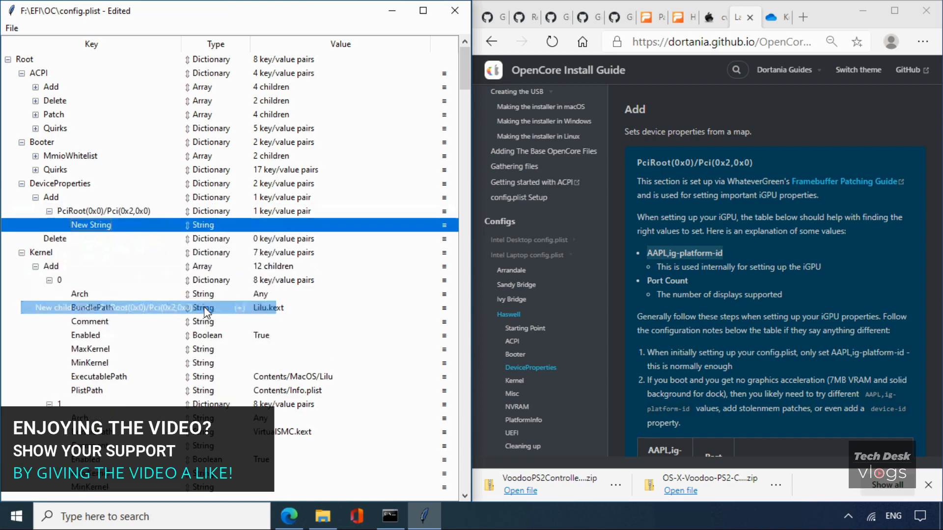
{"action": "double_click", "coordinate": [105, 227]}
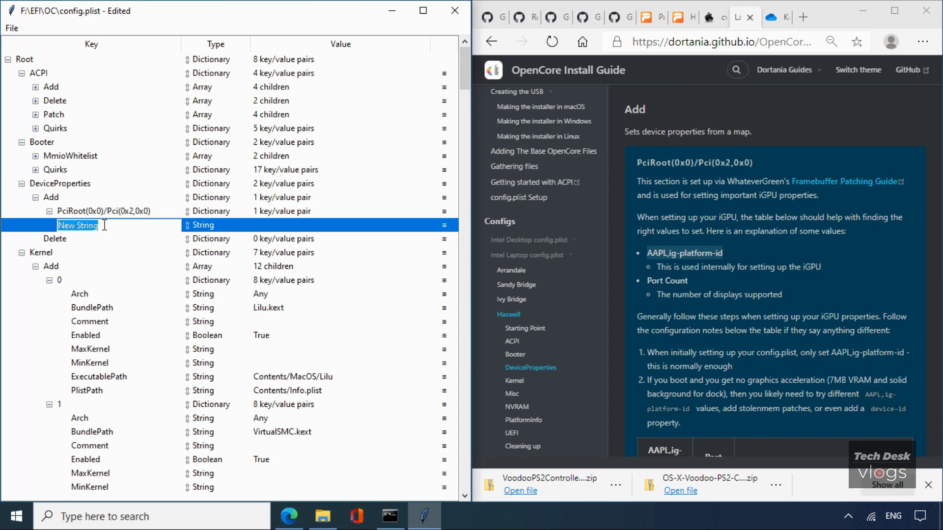
{"action": "key", "text": "ctrl+v"}
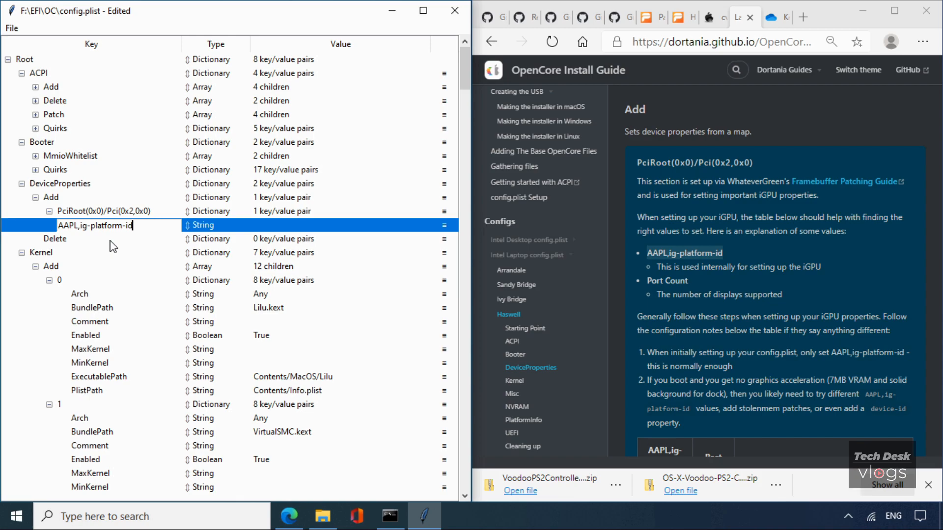
{"action": "left_click", "coordinate": [111, 241]}
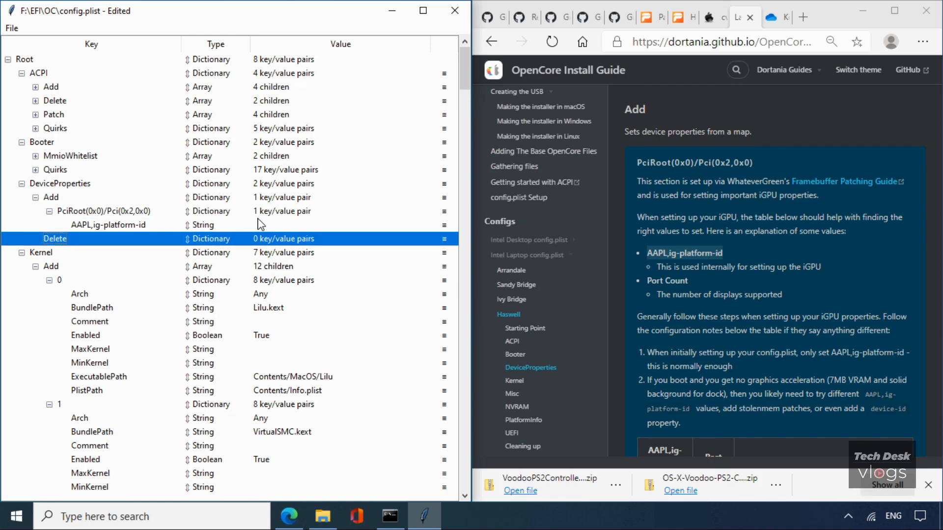
{"action": "left_click", "coordinate": [141, 224]}
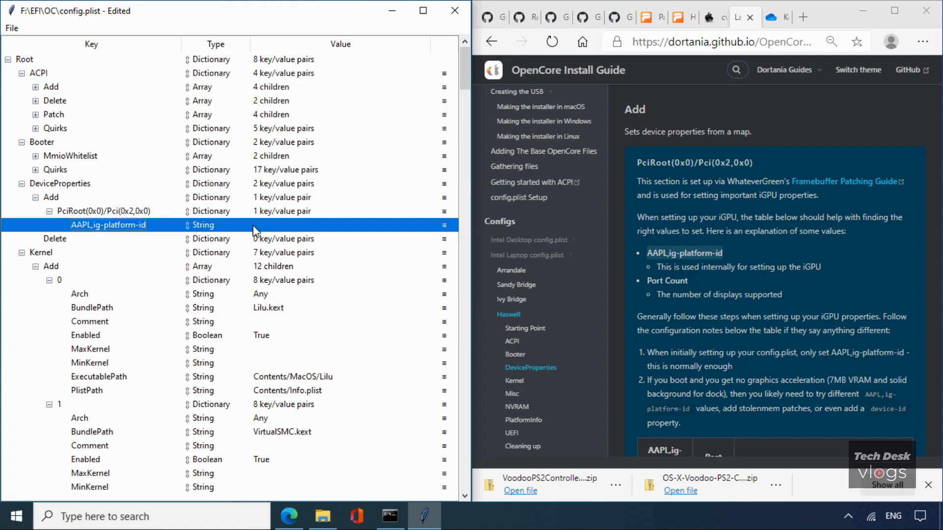
{"action": "left_click", "coordinate": [686, 146]}
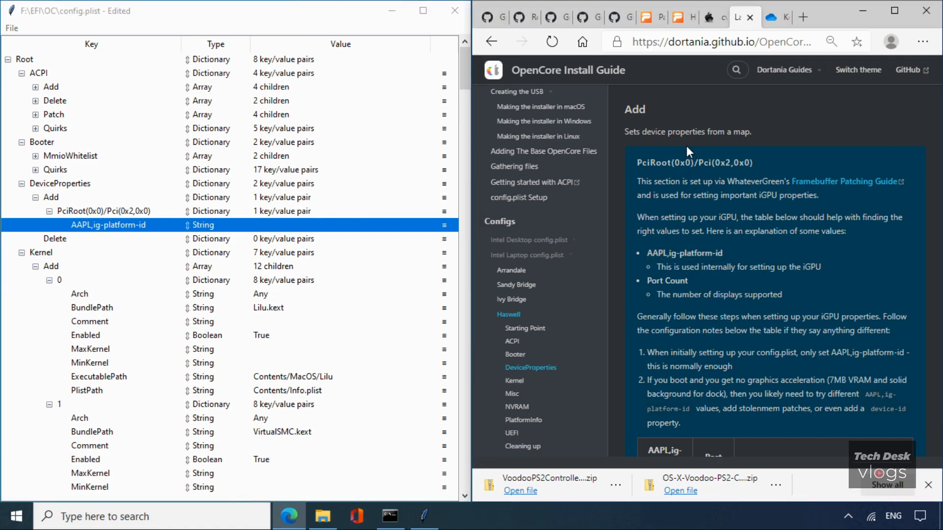
Check AAPL,ig-platform-id's type in the guide's enlarged DeviceProperties screenshot and set the entry's type to Data.
{"action": "scroll", "coordinate": [686, 146], "scroll_direction": "up", "scroll_amount": 4}
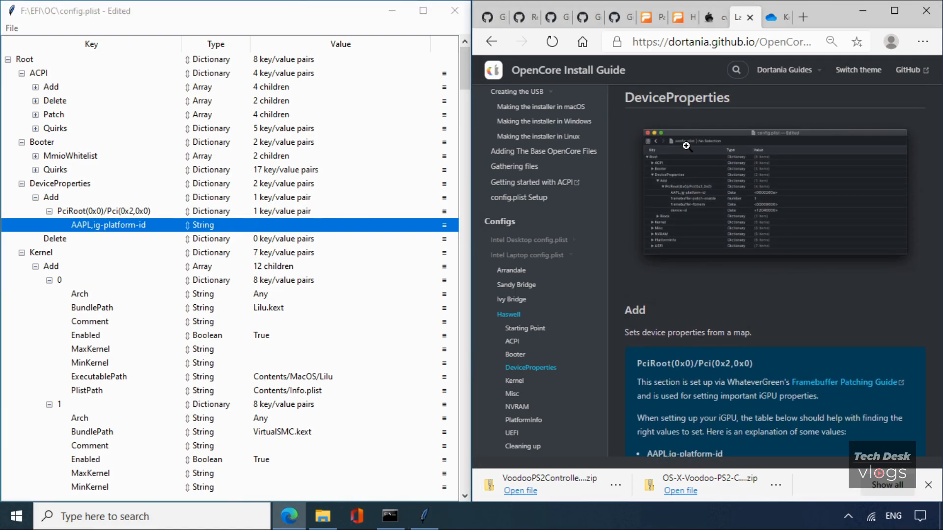
{"action": "left_click", "coordinate": [704, 198]}
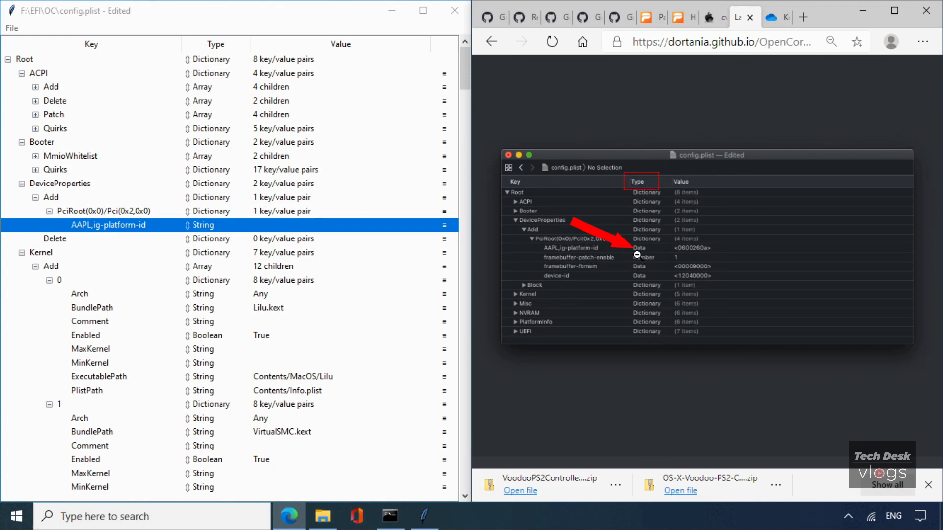
{"action": "left_click", "coordinate": [200, 222]}
{"action": "left_click", "coordinate": [200, 223]}
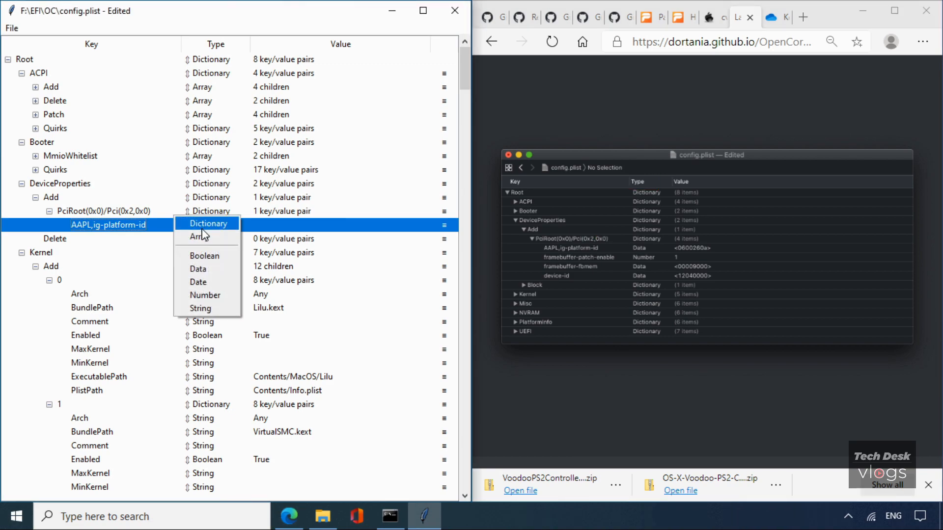
{"action": "left_click", "coordinate": [213, 270]}
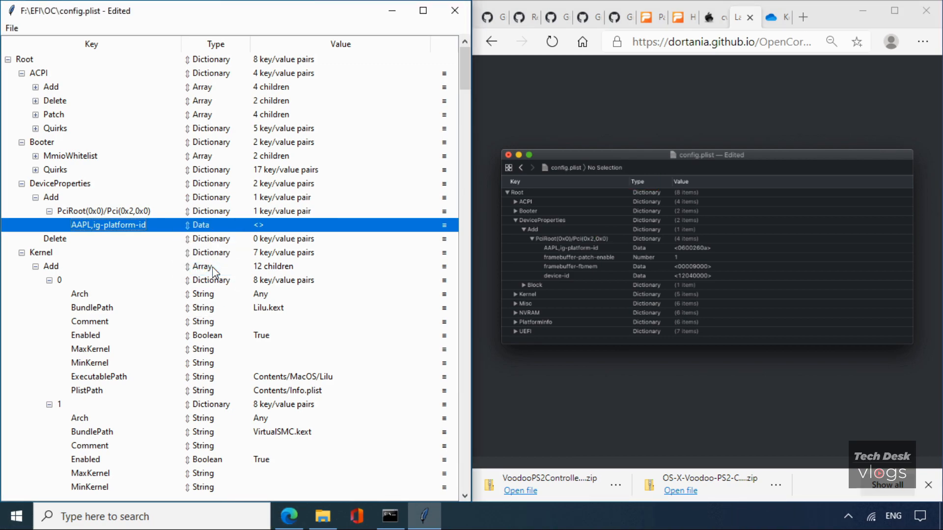
Close the enlarged screenshot and copy 0600260A from the guide's AAPL,ig-platform-id table.
{"action": "left_click", "coordinate": [550, 368]}
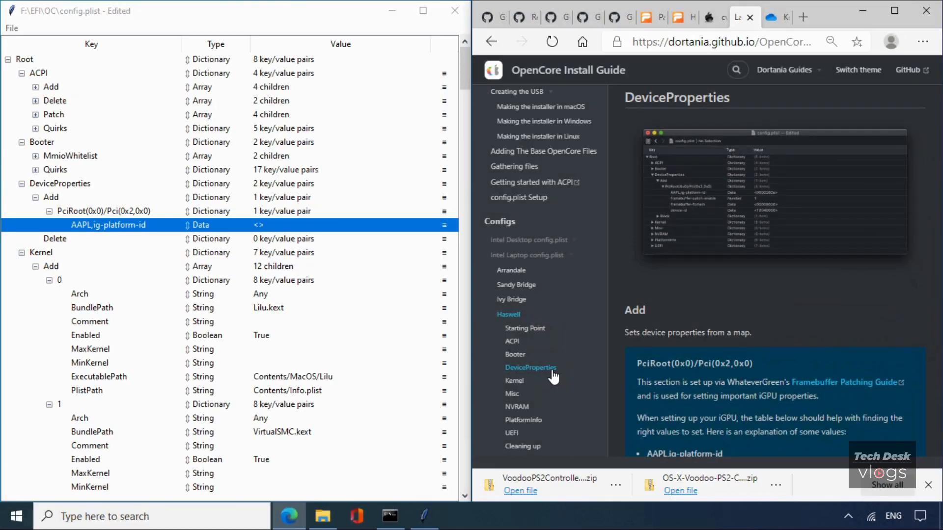
{"action": "scroll", "coordinate": [552, 374], "scroll_direction": "down", "scroll_amount": 3}
{"action": "scroll", "coordinate": [553, 377], "scroll_direction": "down", "scroll_amount": 5}
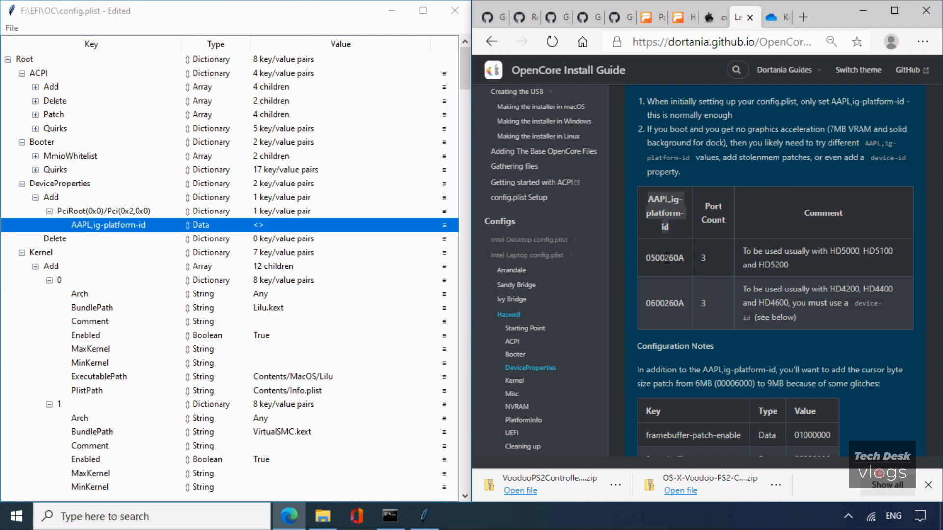
{"action": "left_click_drag", "start_coordinate": [686, 304], "coordinate": [648, 306]}
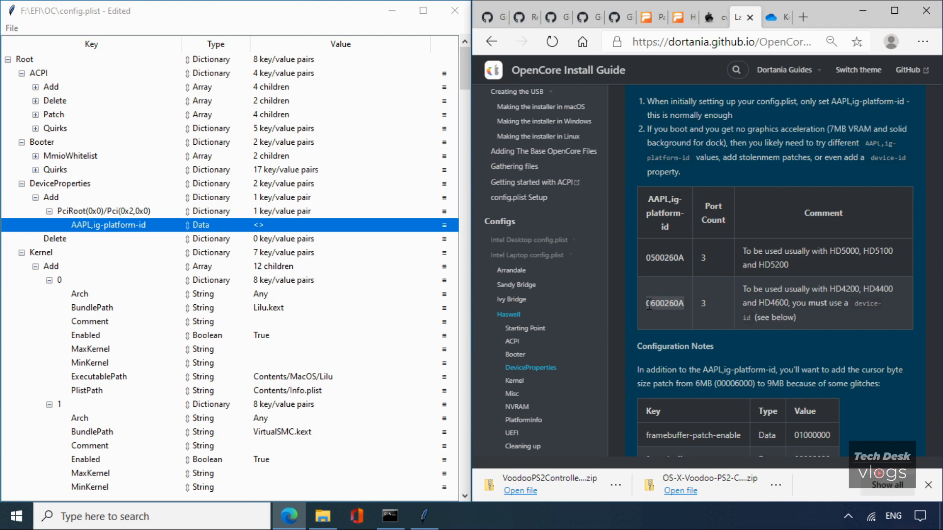
{"action": "right_click", "coordinate": [655, 305]}
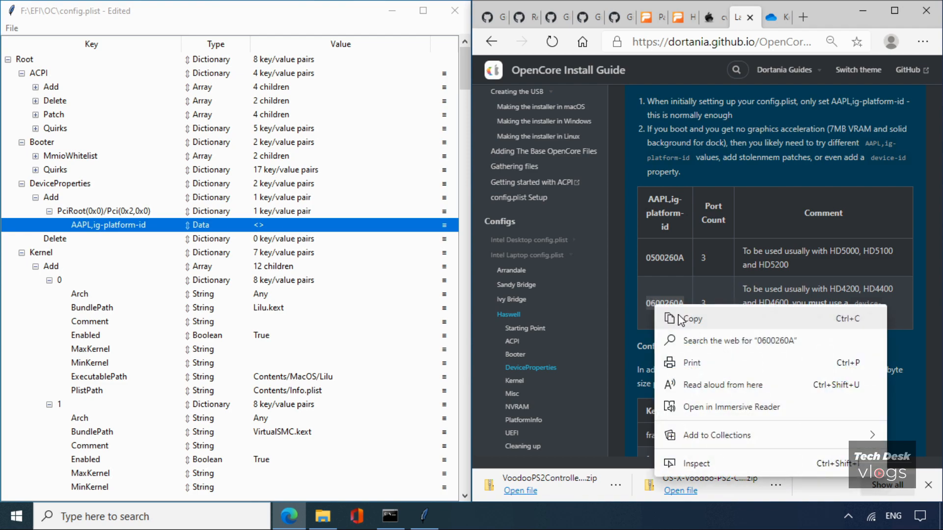
{"action": "left_click", "coordinate": [695, 318]}
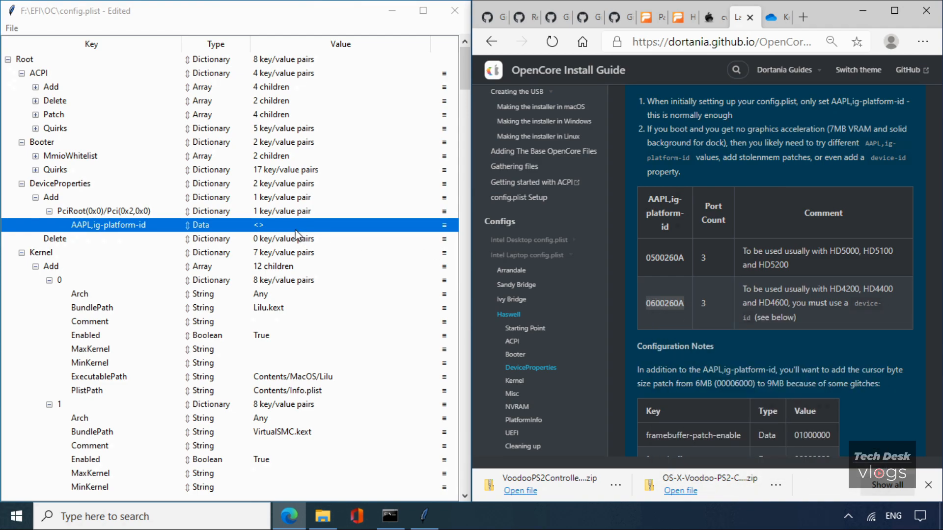
Set the value of AAPL,ig-platform-id to the copied 0600260A.
{"action": "left_click", "coordinate": [261, 225]}
{"action": "double_click", "coordinate": [261, 225]}
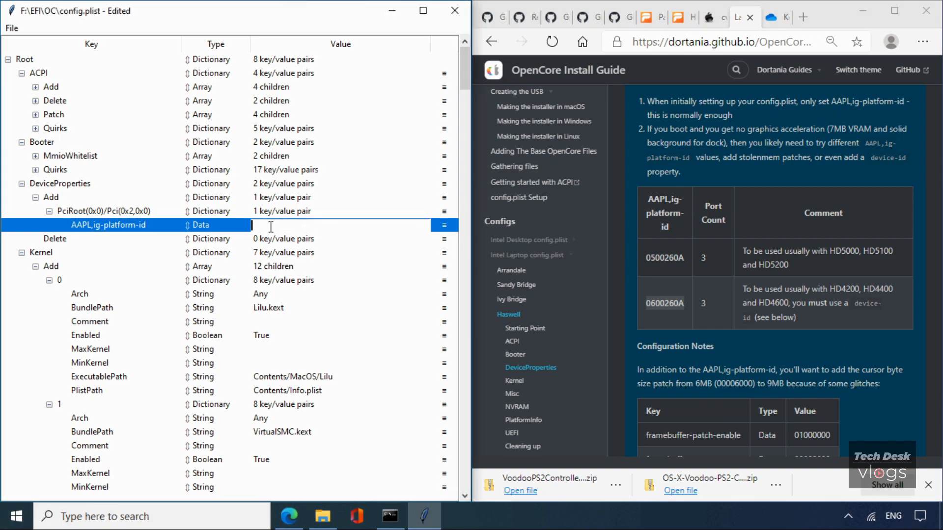
{"action": "key", "text": "ctrl+v"}
{"action": "left_click", "coordinate": [140, 229]}
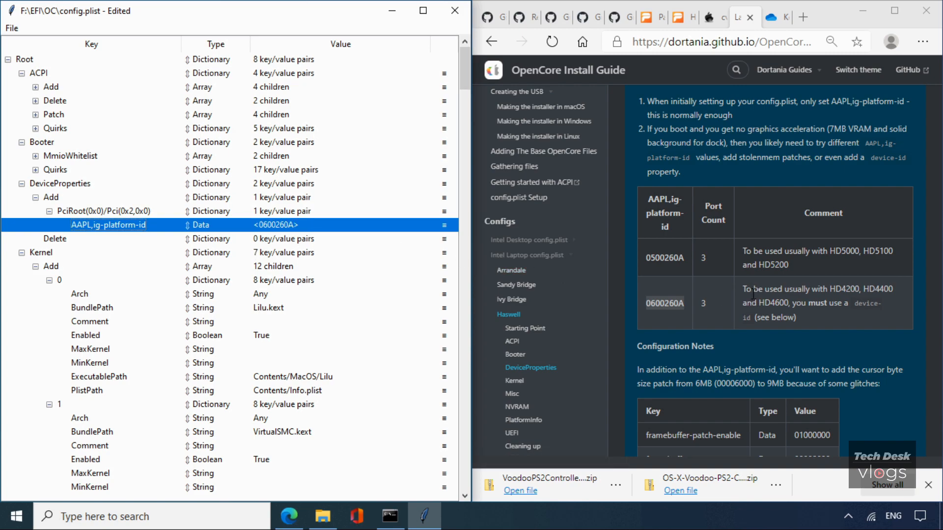
Compare the guide's comment for 0600260A with the processor graphics model in the Information Center of Intel HD Graphics Control Panel, and close the panel.
{"action": "left_click_drag", "start_coordinate": [743, 288], "coordinate": [824, 316]}
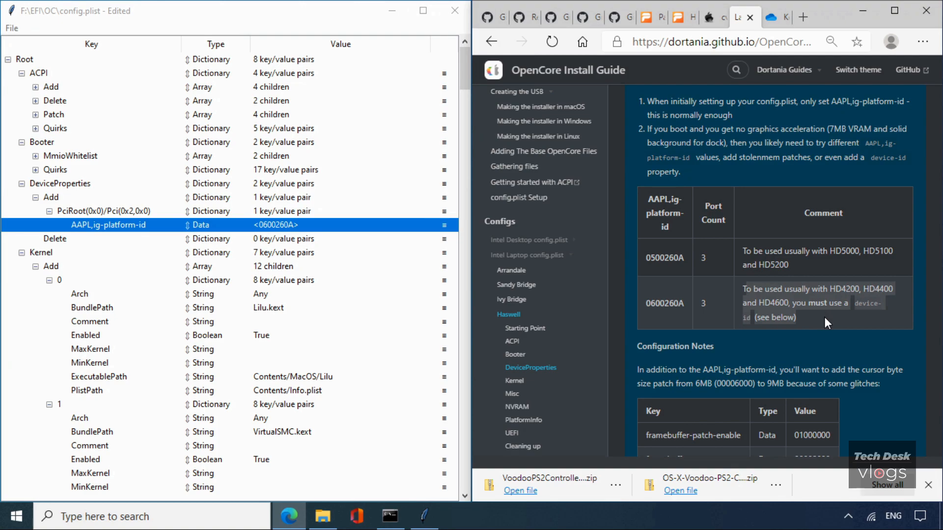
{"action": "left_click", "coordinate": [865, 299]}
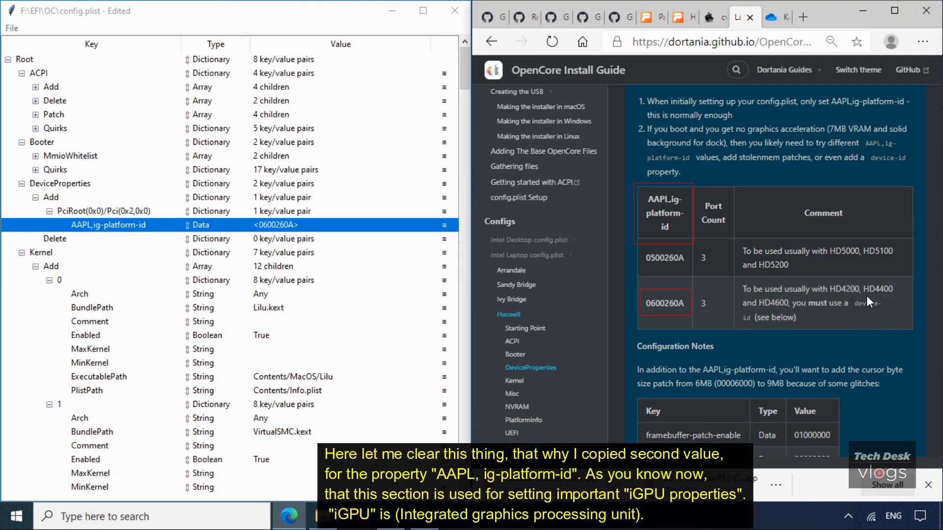
{"action": "left_click_drag", "start_coordinate": [865, 292], "coordinate": [891, 292]}
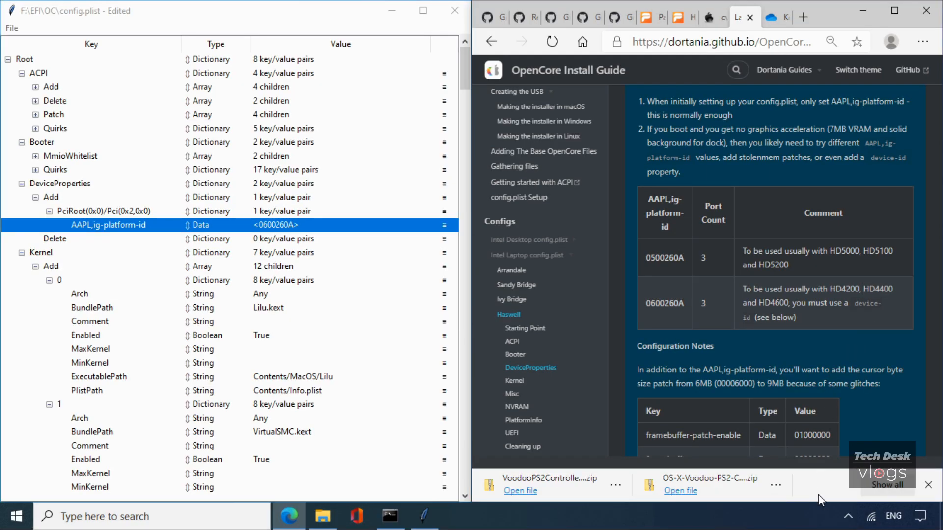
{"action": "left_click", "coordinate": [846, 519]}
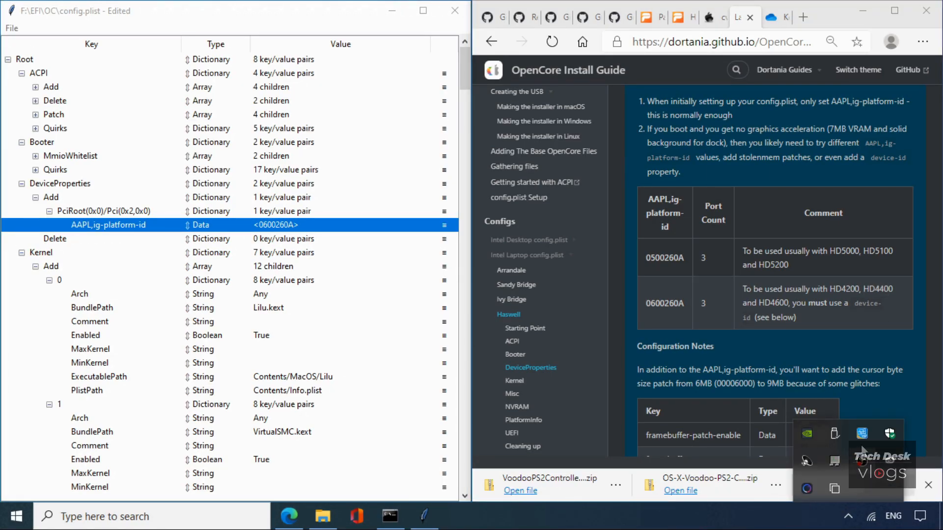
{"action": "right_click", "coordinate": [863, 435]}
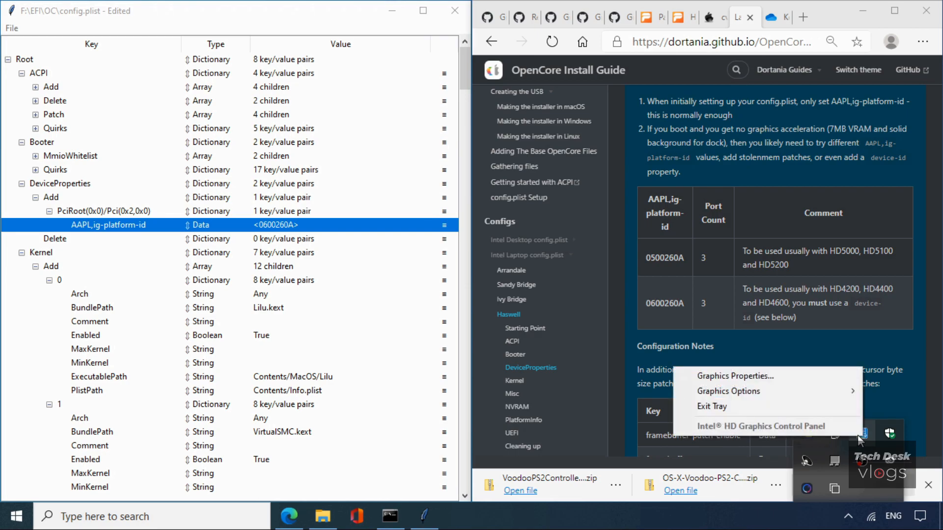
{"action": "mouse_move", "coordinate": [822, 400]}
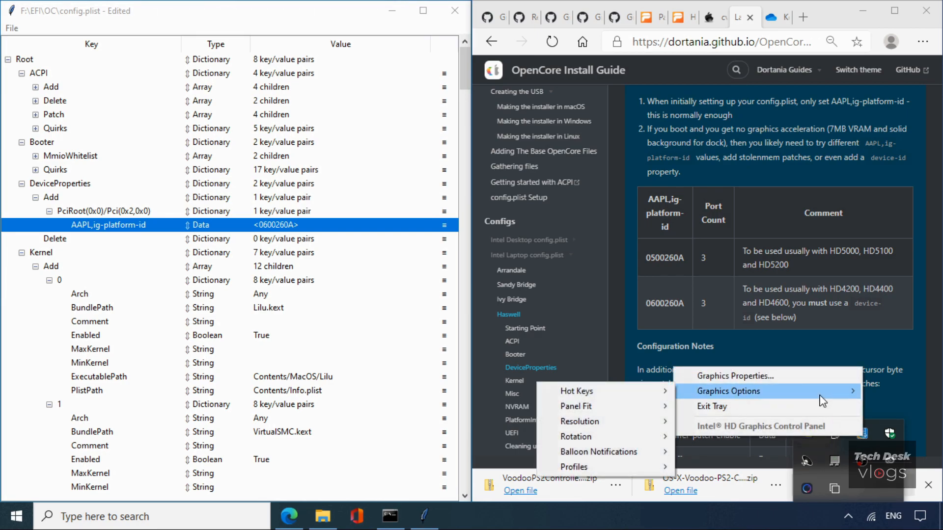
{"action": "left_click", "coordinate": [805, 378]}
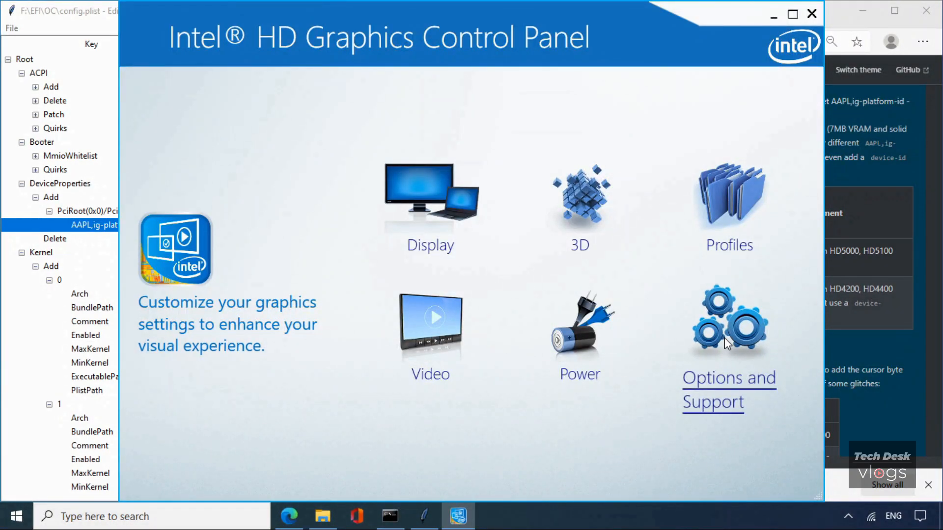
{"action": "left_click", "coordinate": [712, 385]}
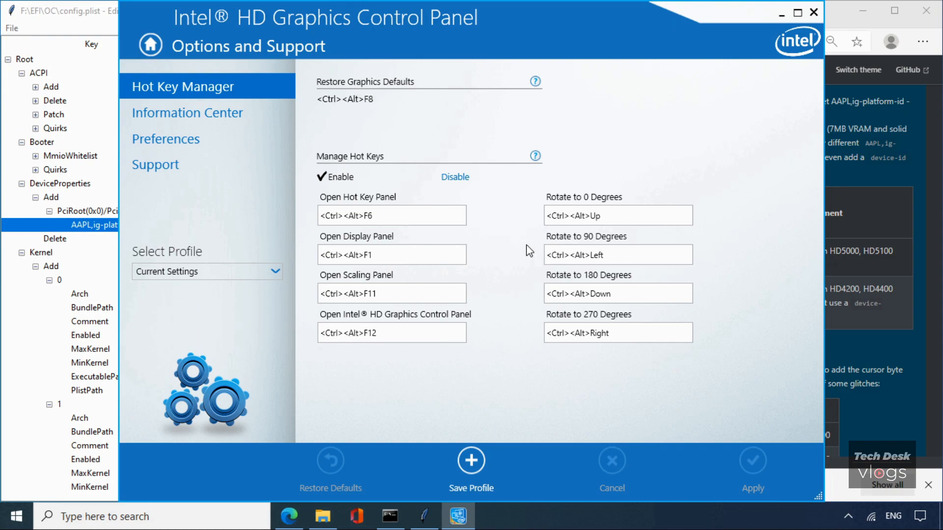
{"action": "left_click", "coordinate": [222, 114]}
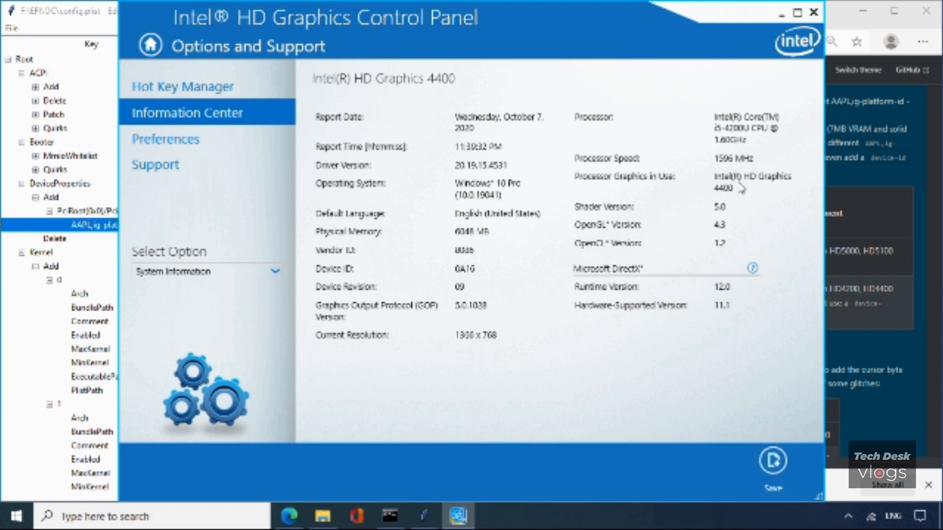
{"action": "left_click", "coordinate": [815, 14]}
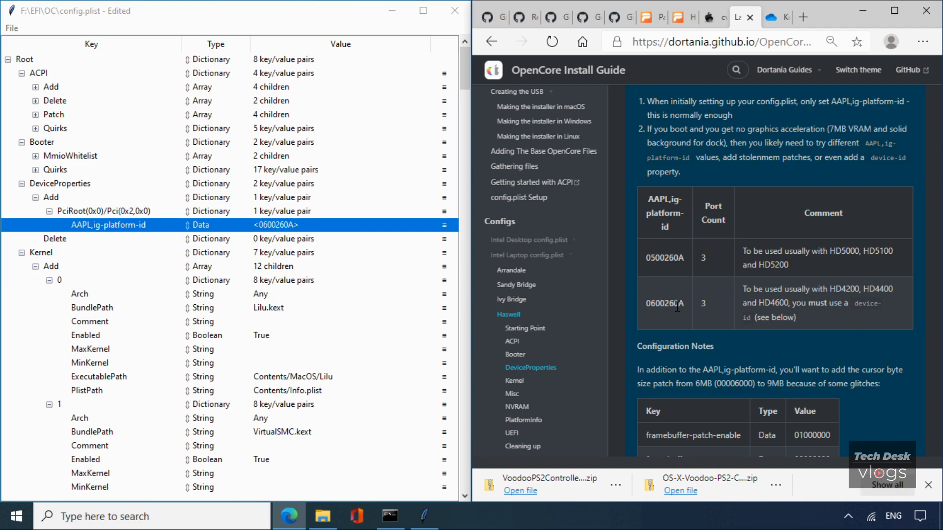
Read the cursor byte patch note under Configuration Notes and copy the key name framebuffer-patch-enable from its table.
{"action": "scroll", "coordinate": [677, 307], "scroll_direction": "down", "scroll_amount": 3}
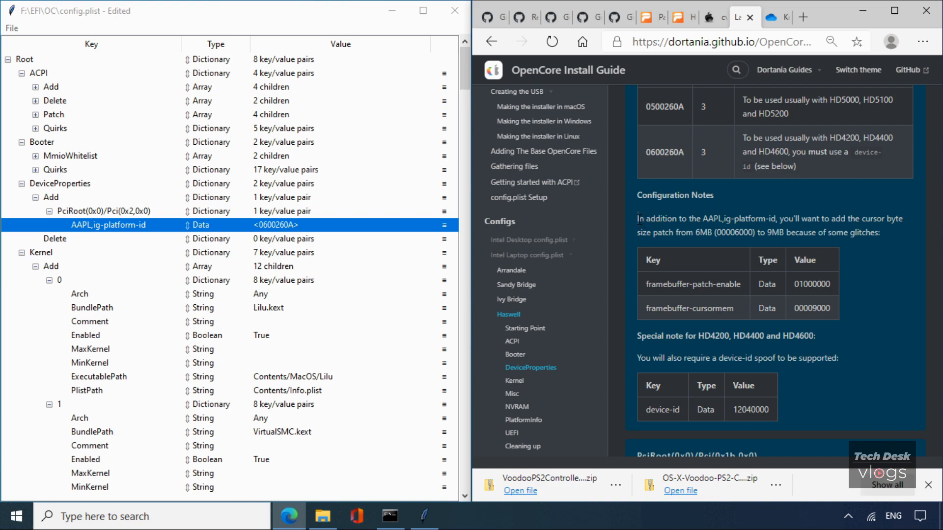
{"action": "left_click_drag", "start_coordinate": [779, 219], "coordinate": [902, 220]}
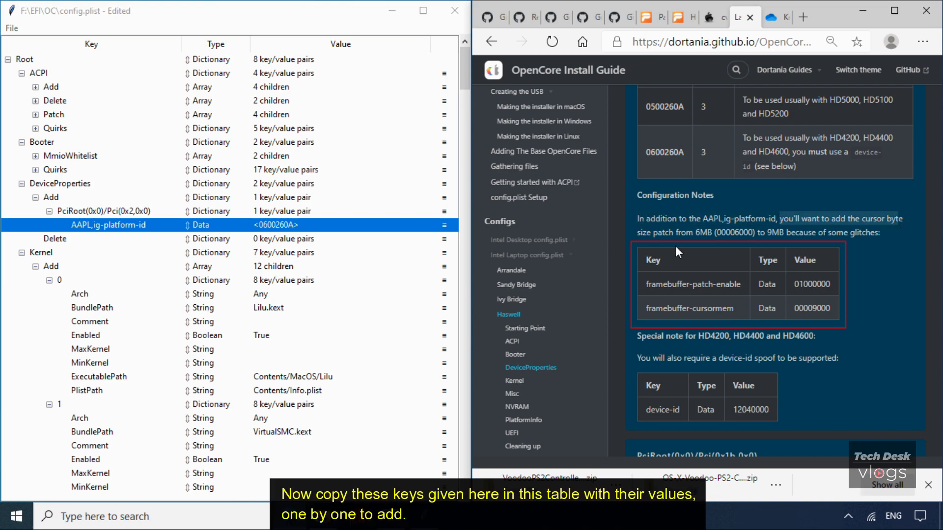
{"action": "left_click_drag", "start_coordinate": [741, 284], "coordinate": [647, 289]}
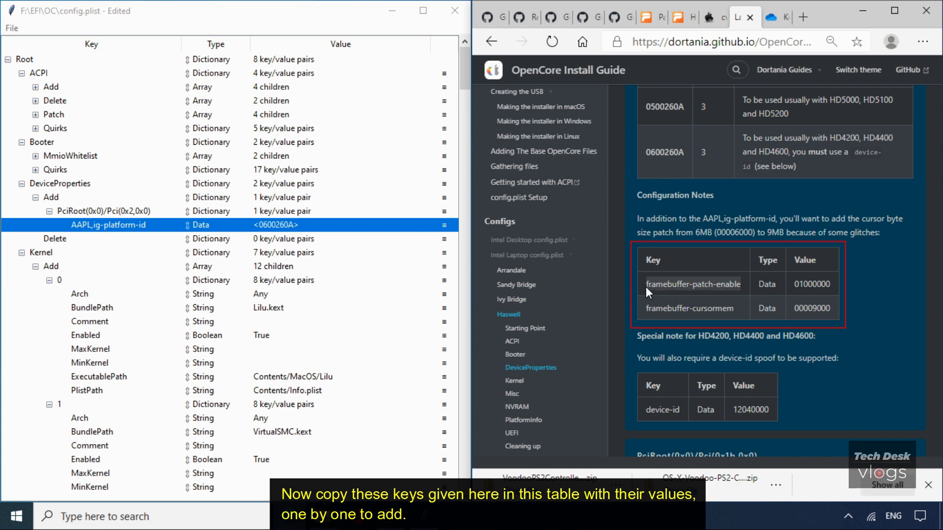
{"action": "right_click", "coordinate": [655, 285]}
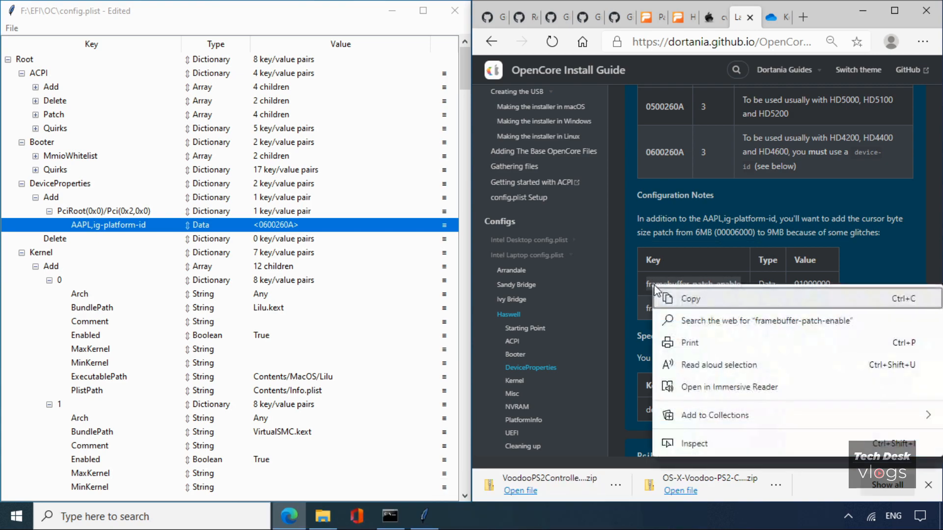
{"action": "left_click", "coordinate": [686, 295]}
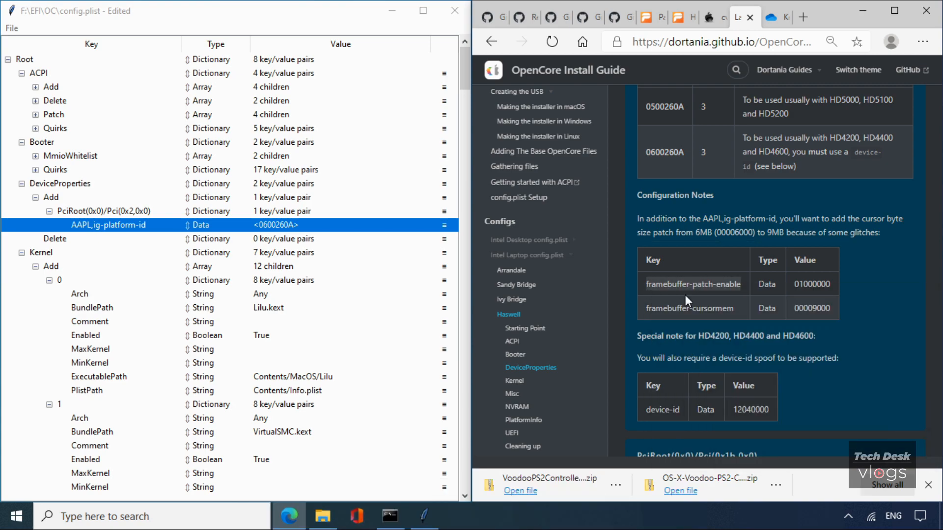
Add a sibling of AAPL,ig-platform-id and name it framebuffer-patch-enable using the copied text.
{"action": "left_click", "coordinate": [140, 227]}
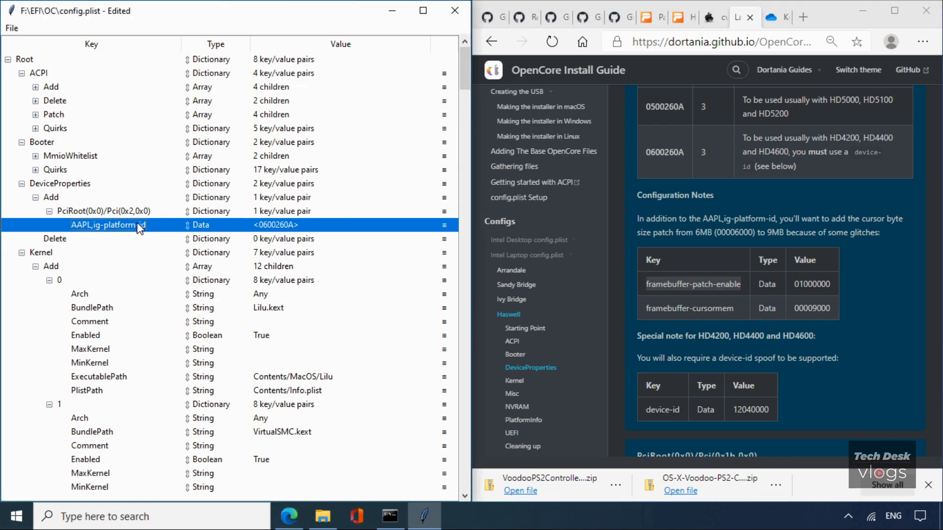
{"action": "right_click", "coordinate": [137, 225]}
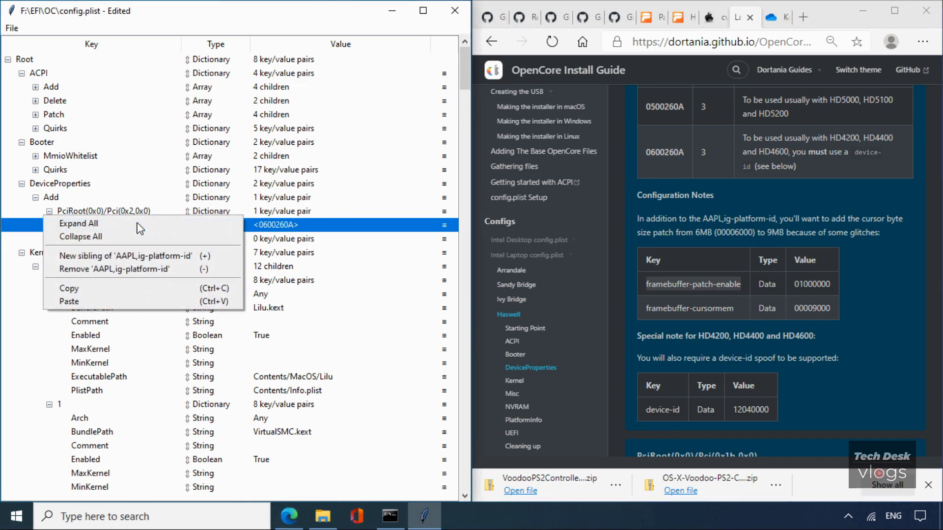
{"action": "left_click", "coordinate": [142, 256]}
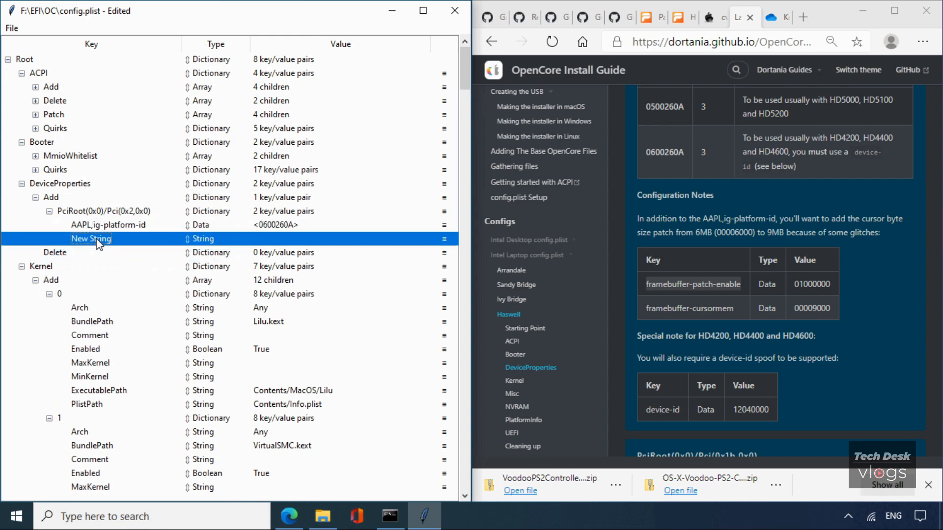
{"action": "key", "text": "ctrl+v"}
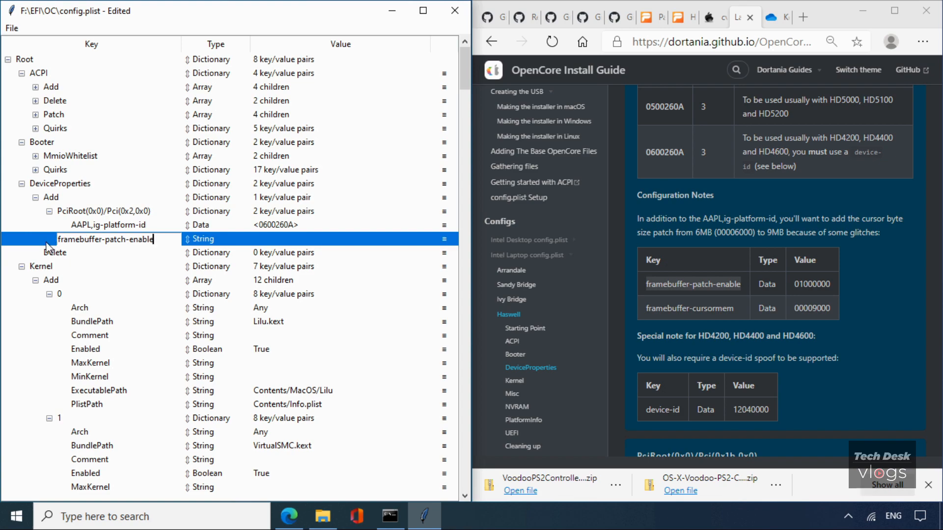
{"action": "key", "text": "Return"}
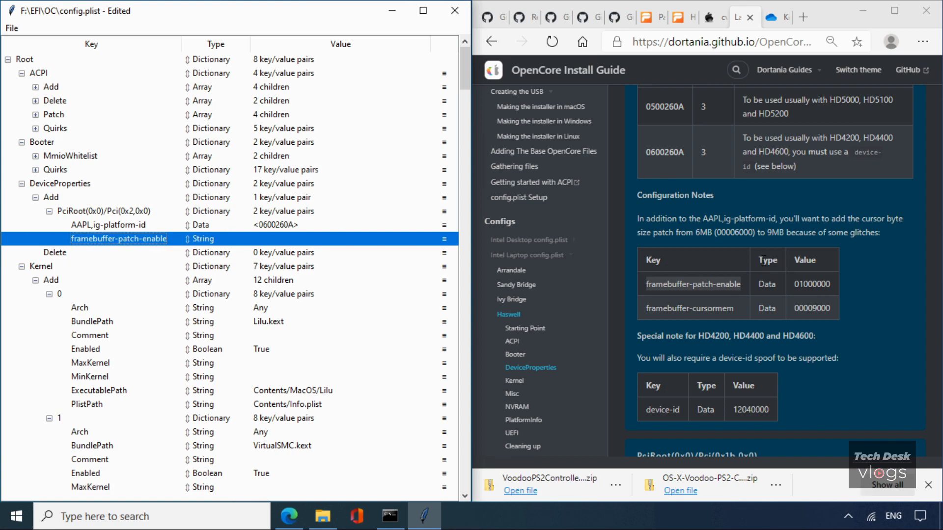
Check framebuffer-patch-enable's type in the guide's table and open the type choices for the matching config.plist entry.
{"action": "left_click_drag", "start_coordinate": [777, 285], "coordinate": [760, 286]}
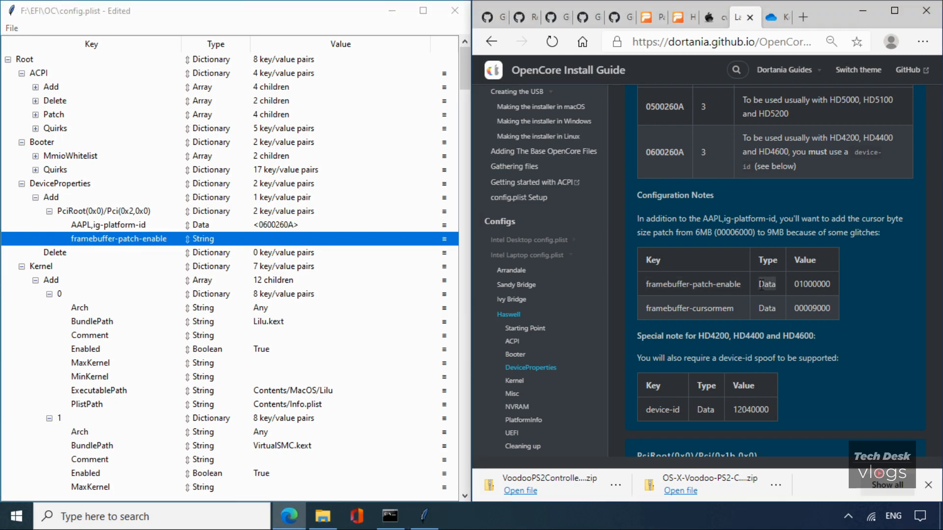
{"action": "left_click", "coordinate": [206, 240]}
{"action": "left_click", "coordinate": [205, 240]}
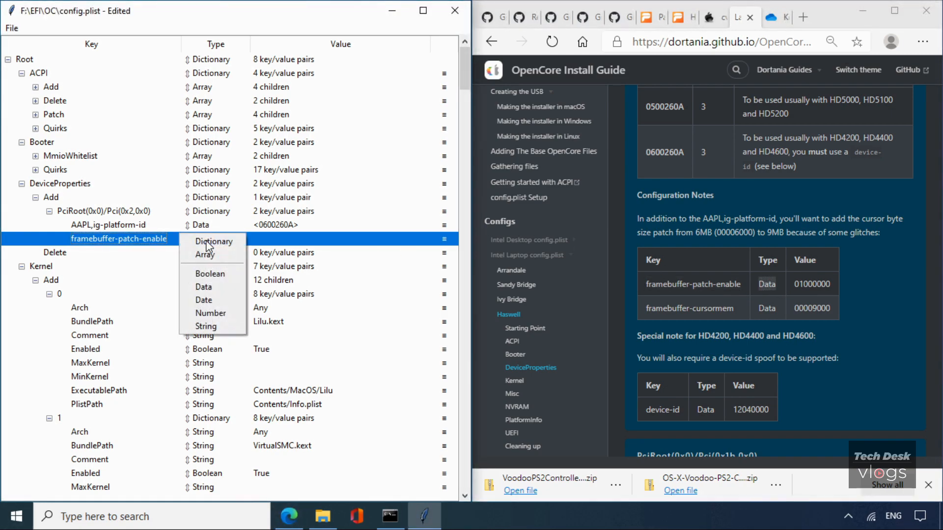
Set the framebuffer-patch-enable entry to type Data with the value 01000000 copied from the guide.
{"action": "left_click", "coordinate": [211, 288]}
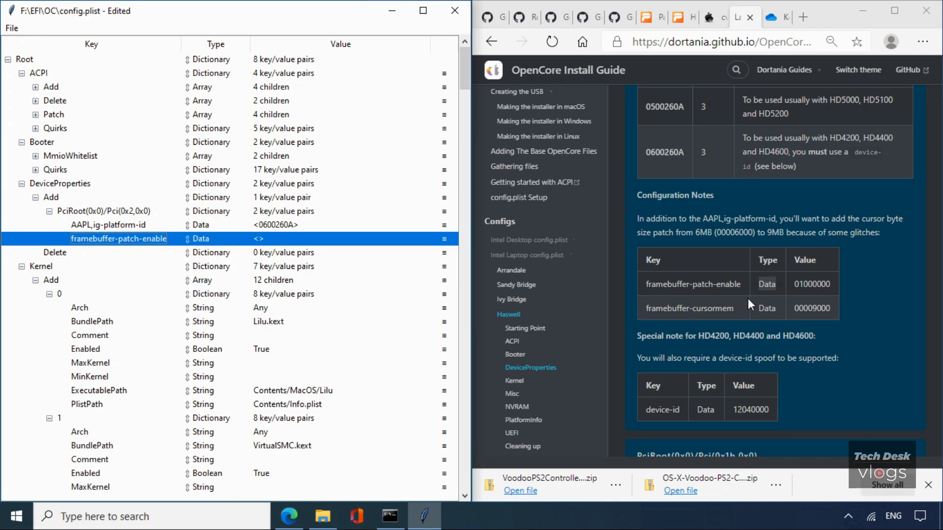
{"action": "left_click_drag", "start_coordinate": [832, 282], "coordinate": [796, 283]}
{"action": "right_click", "coordinate": [808, 284]}
{"action": "left_click", "coordinate": [796, 300]}
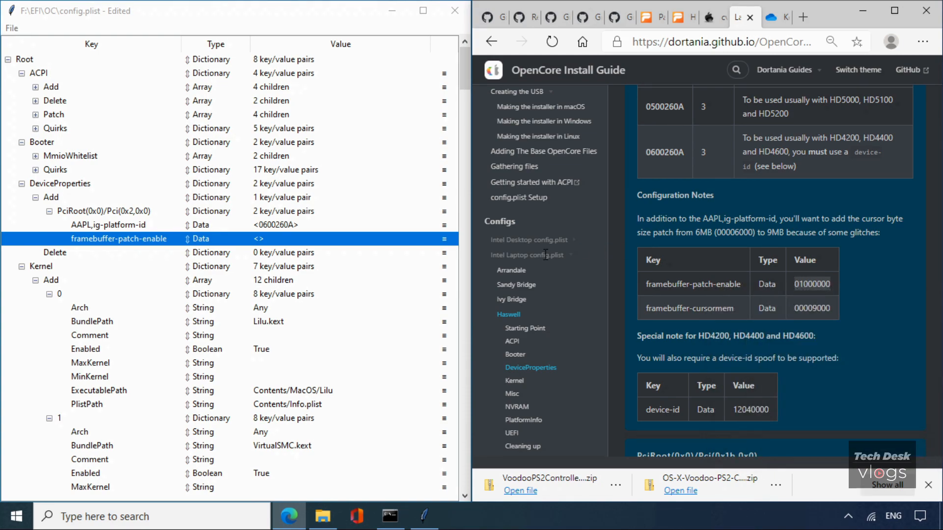
{"action": "double_click", "coordinate": [260, 239]}
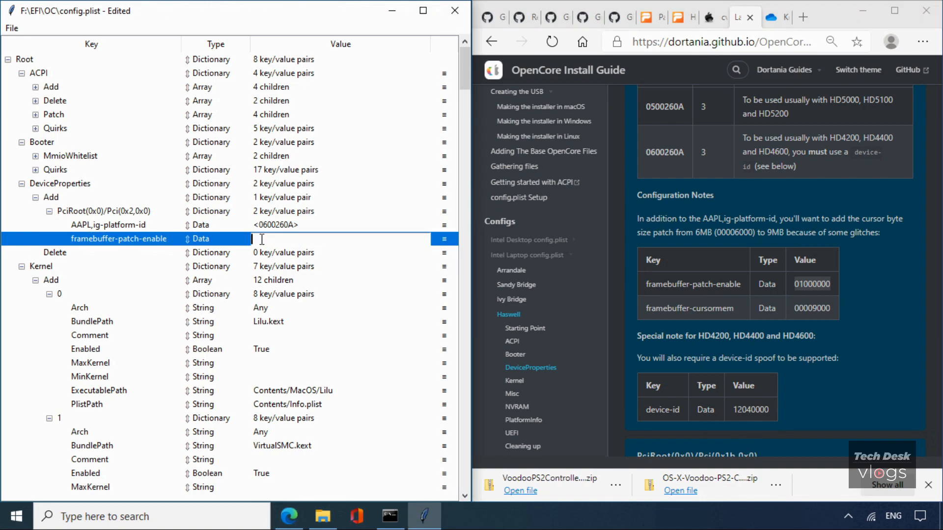
{"action": "key", "text": "ctrl+v"}
{"action": "left_click", "coordinate": [159, 244]}
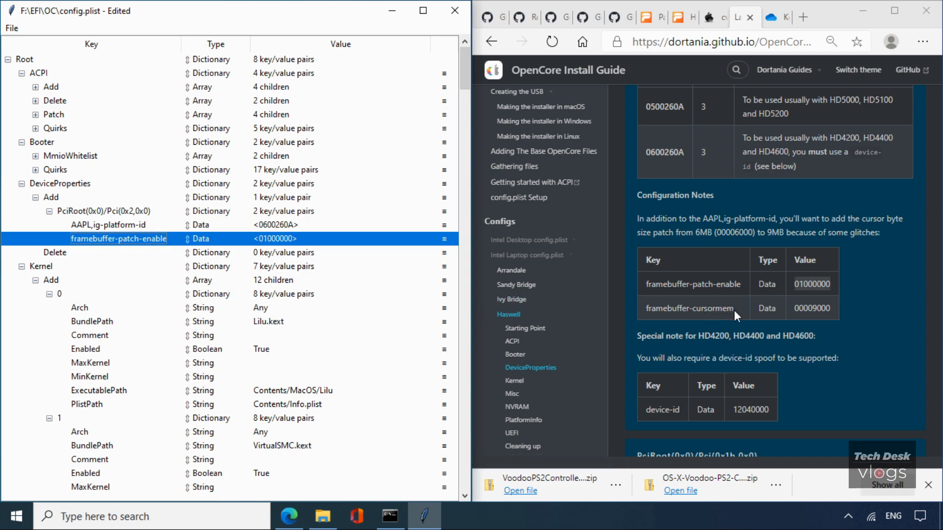
Add a sibling entry below framebuffer-patch-enable and name it framebuffer-cursormem, copying the key from the guide's table.
{"action": "left_click", "coordinate": [717, 312]}
{"action": "left_click_drag", "start_coordinate": [718, 311], "coordinate": [653, 311]}
{"action": "right_click", "coordinate": [657, 310]}
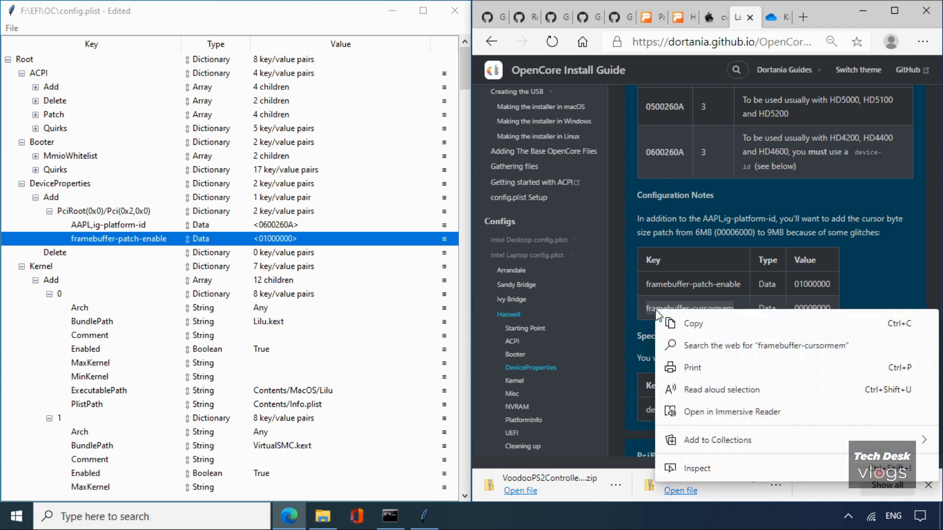
{"action": "left_click", "coordinate": [685, 322]}
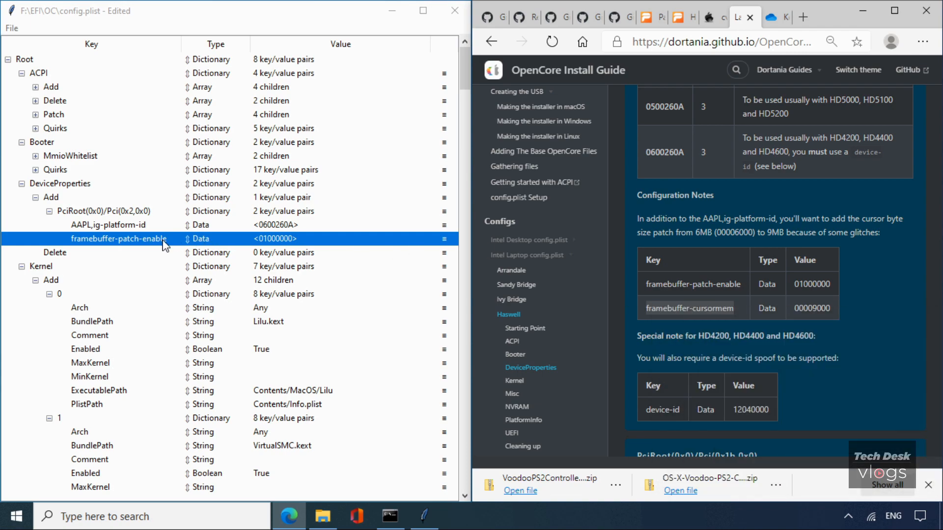
{"action": "left_click", "coordinate": [145, 246]}
{"action": "right_click", "coordinate": [146, 247]}
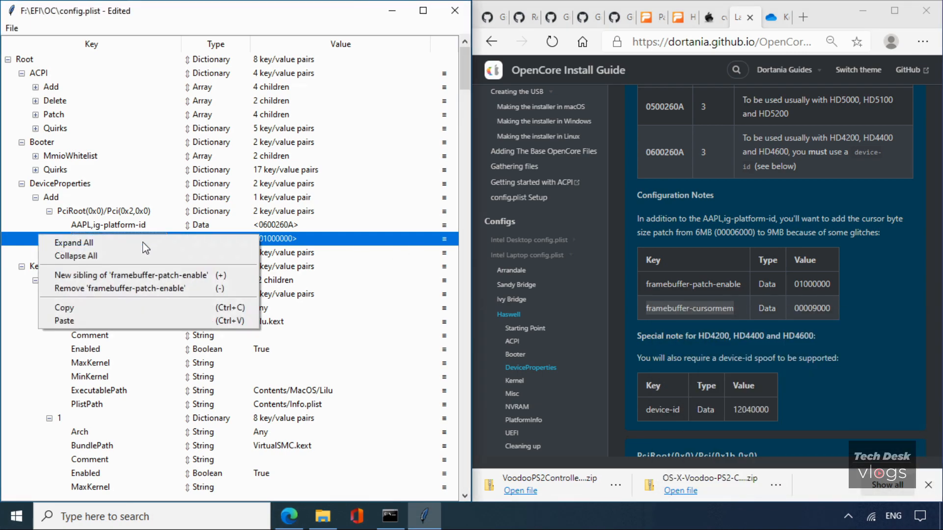
{"action": "left_click", "coordinate": [128, 279]}
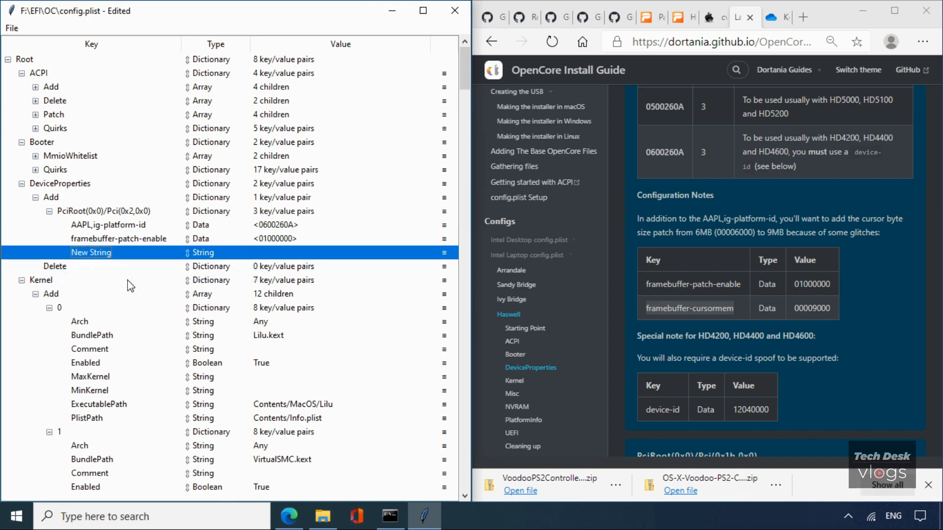
{"action": "double_click", "coordinate": [109, 252]}
{"action": "key", "text": "ctrl+v"}
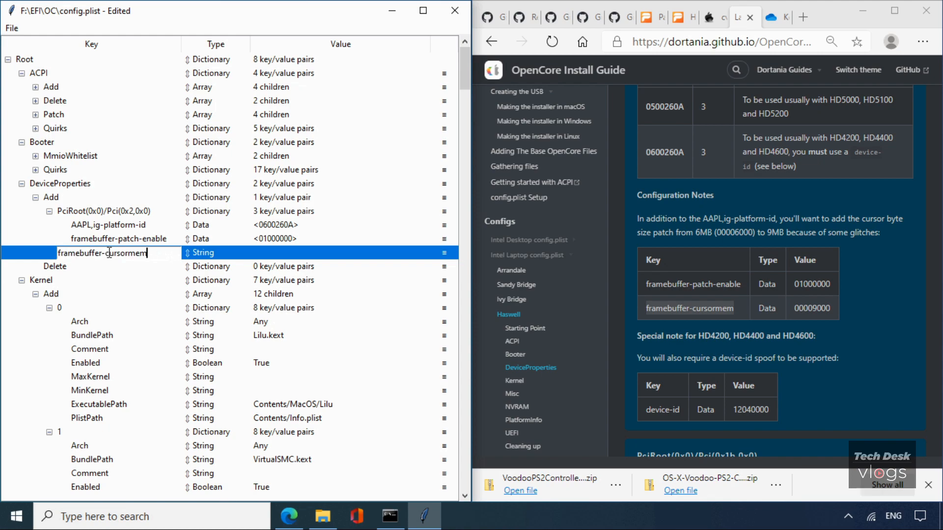
{"action": "left_click", "coordinate": [30, 256]}
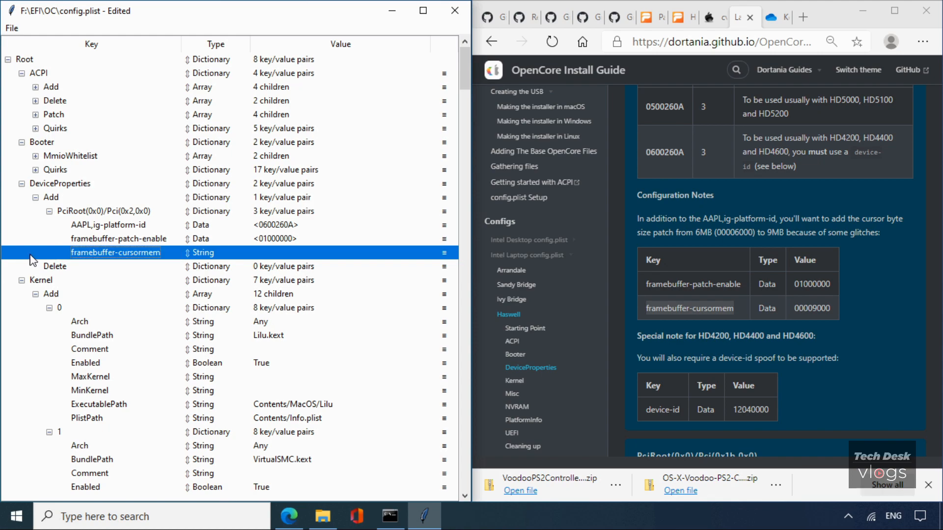
Set the framebuffer-cursormem entry to type Data with the value 00009000 copied from the guide.
{"action": "left_click", "coordinate": [209, 253]}
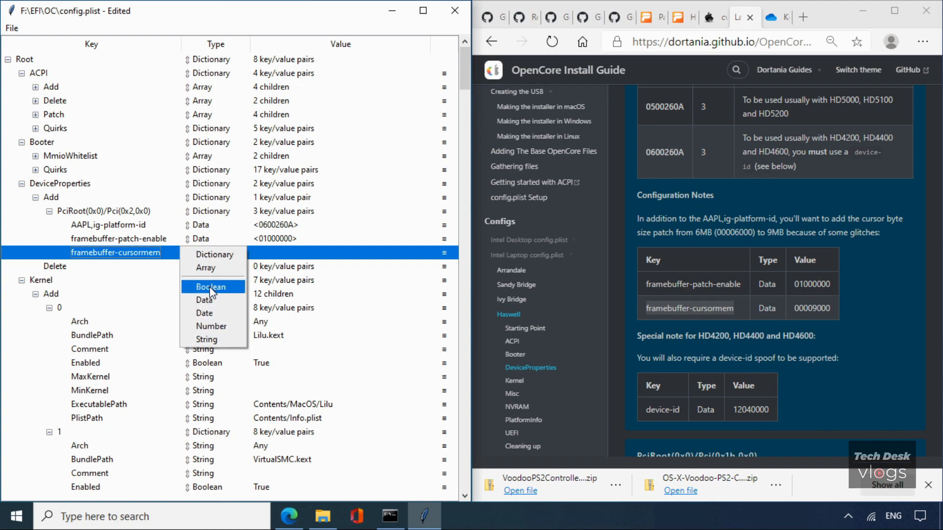
{"action": "left_click", "coordinate": [212, 300]}
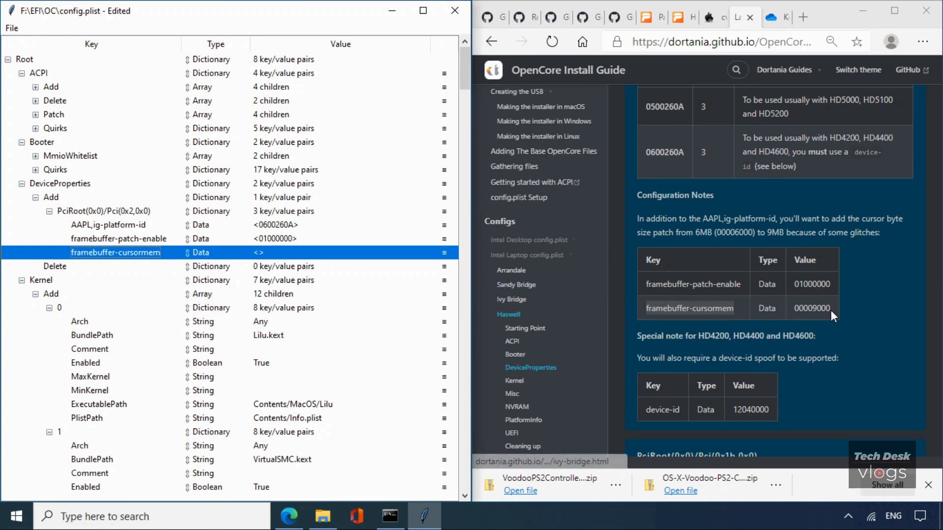
{"action": "left_click_drag", "start_coordinate": [833, 311], "coordinate": [801, 312]}
{"action": "right_click", "coordinate": [805, 311]}
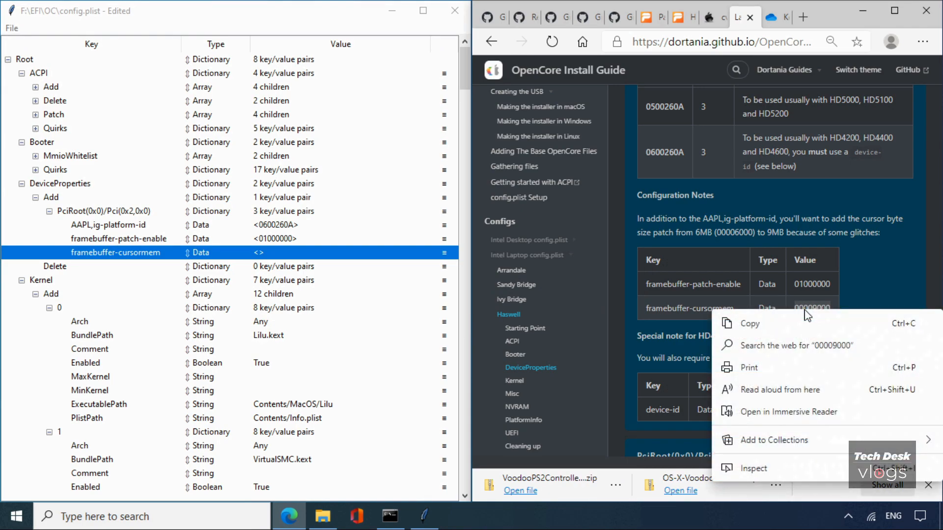
{"action": "left_click", "coordinate": [791, 324]}
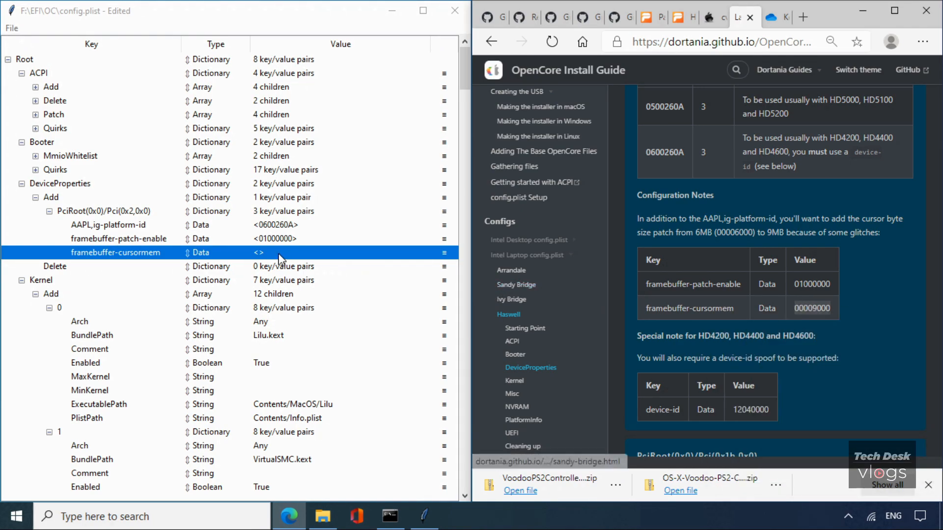
{"action": "double_click", "coordinate": [258, 251]}
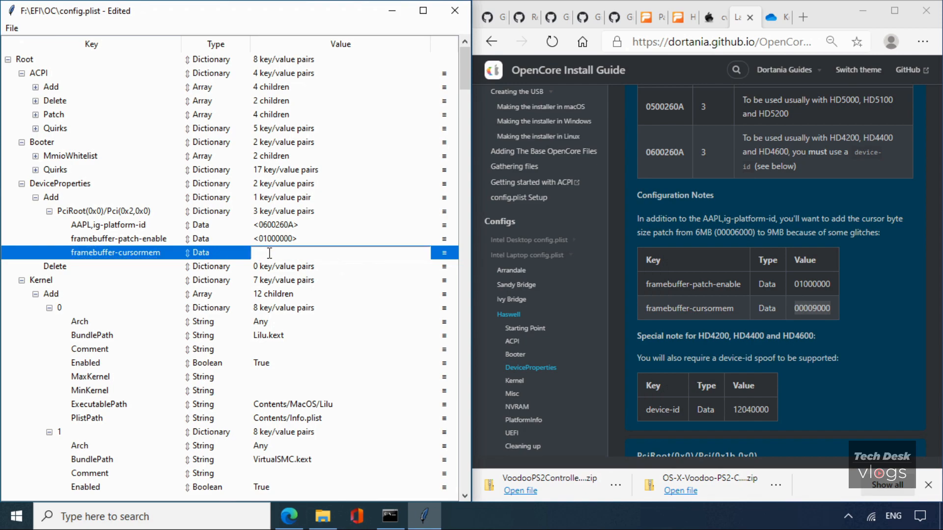
{"action": "key", "text": "ctrl+v"}
{"action": "left_click", "coordinate": [136, 257]}
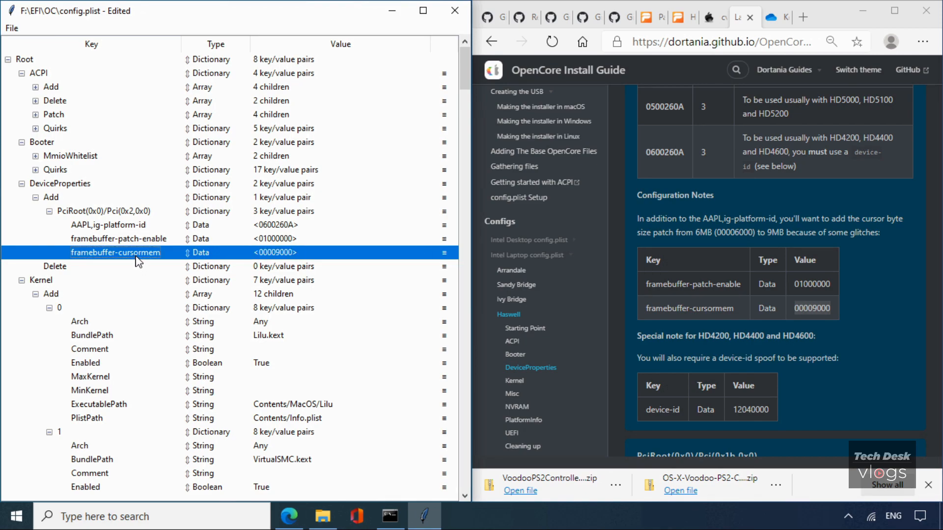
{"action": "left_click", "coordinate": [276, 226]}
{"action": "left_click", "coordinate": [278, 239]}
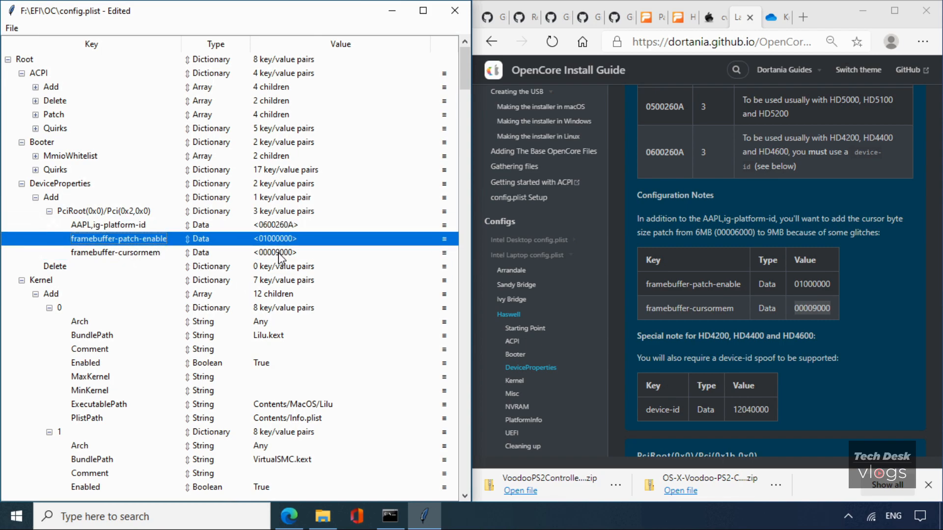
{"action": "left_click", "coordinate": [278, 254]}
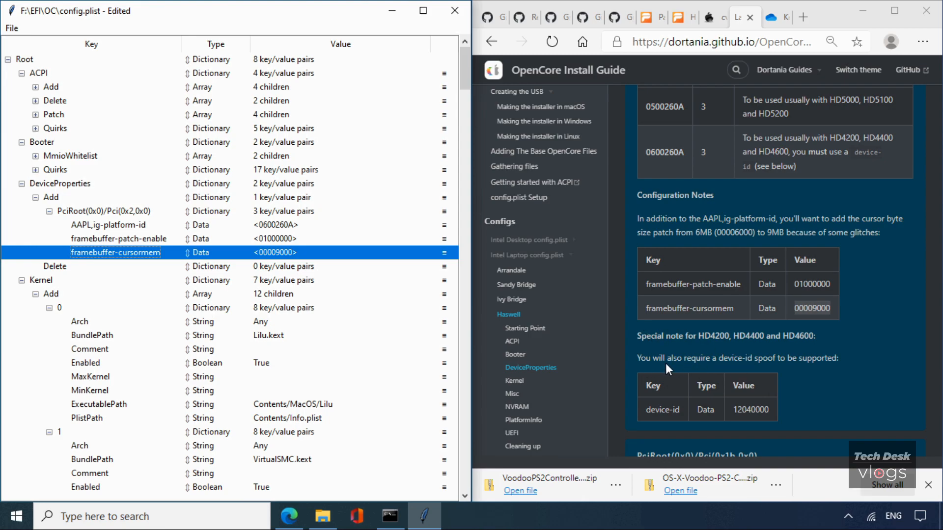
Add a sibling entry below framebuffer-cursormem and name it device-id, following the guide's note for HD4200, HD4400 and HD4600.
{"action": "left_click_drag", "start_coordinate": [638, 358], "coordinate": [838, 364]}
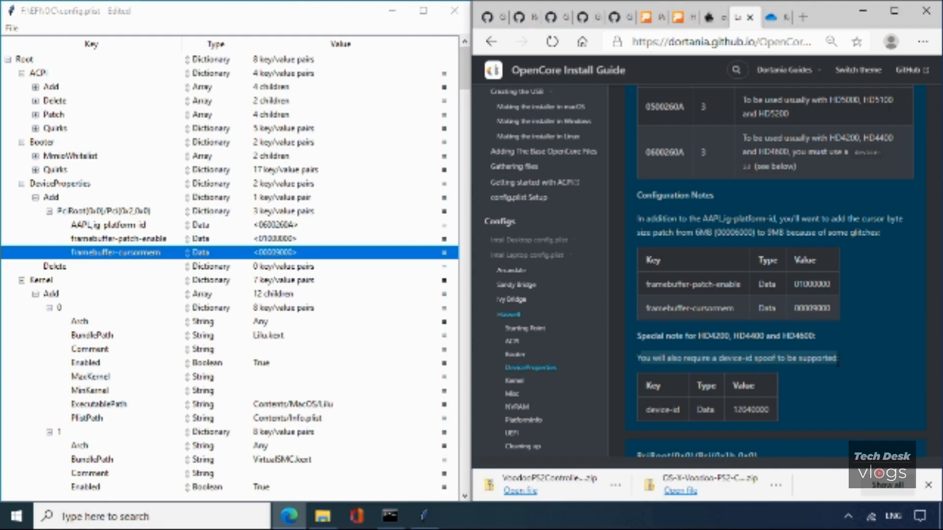
{"action": "left_click", "coordinate": [679, 413]}
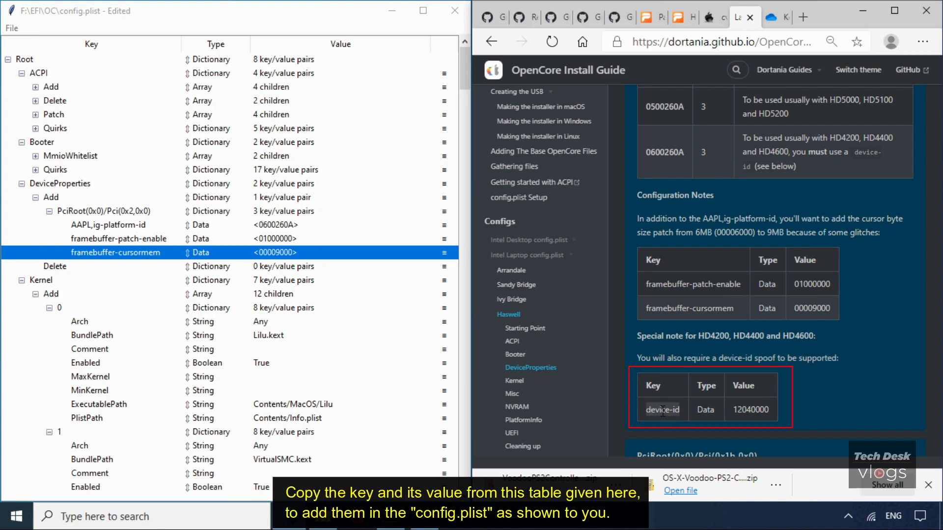
{"action": "right_click", "coordinate": [661, 410]}
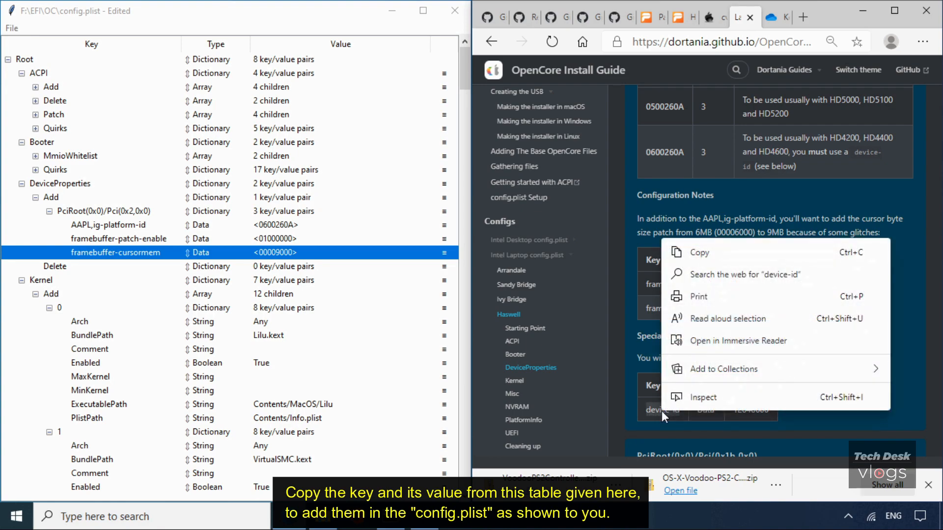
{"action": "left_click", "coordinate": [699, 253]}
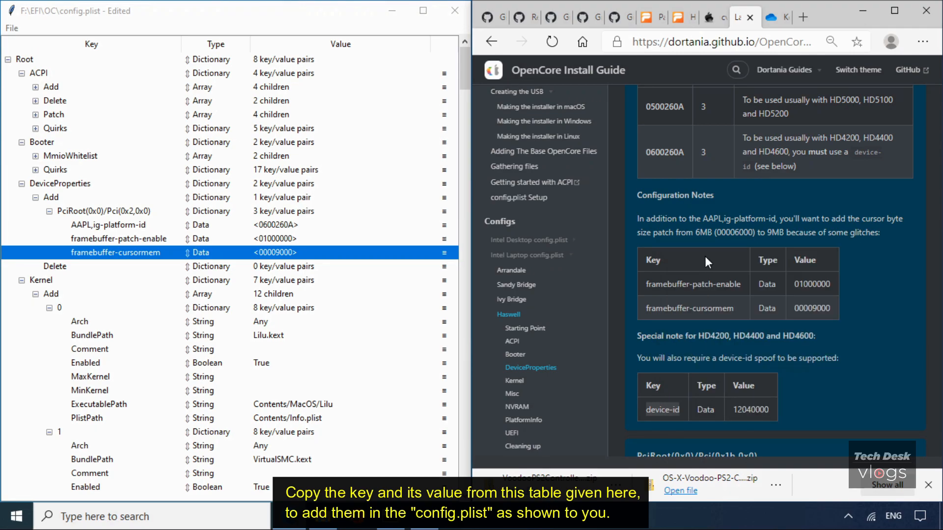
{"action": "right_click", "coordinate": [167, 256]}
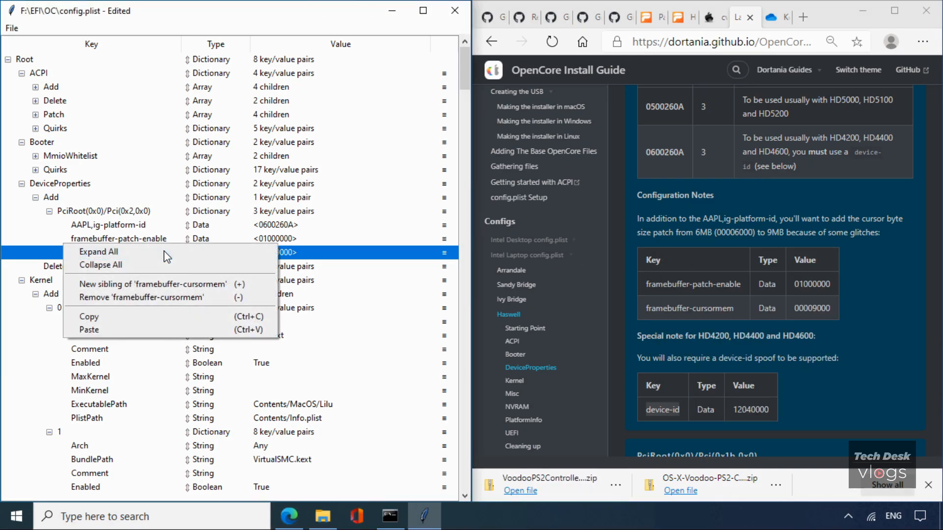
{"action": "left_click", "coordinate": [167, 286]}
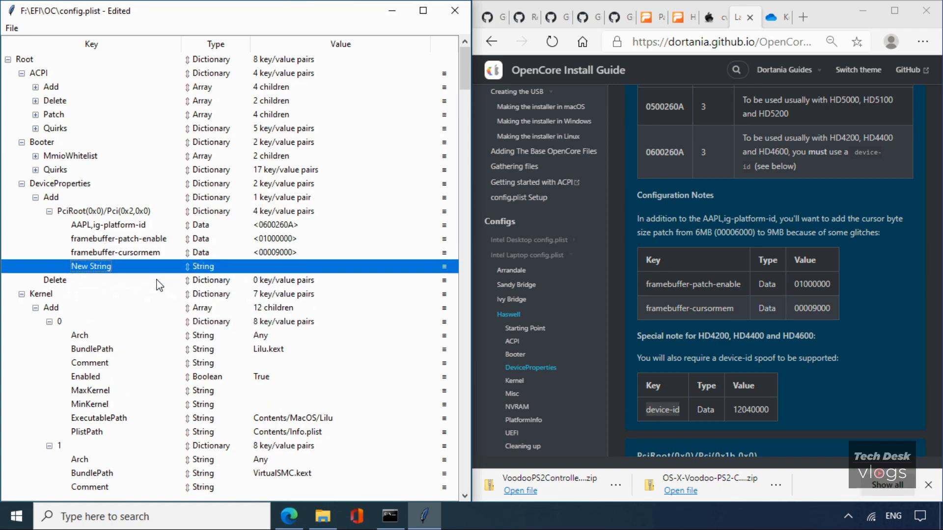
{"action": "double_click", "coordinate": [101, 266]}
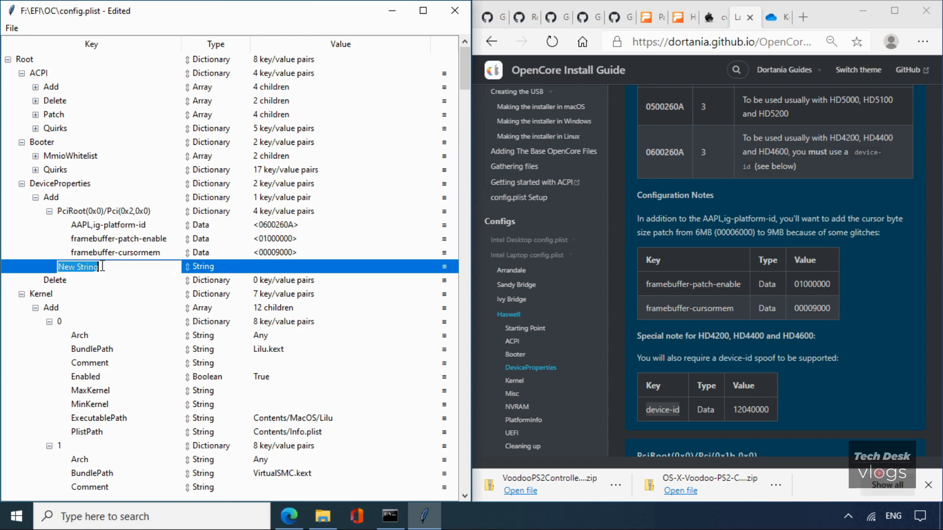
{"action": "type", "text": "device-id"}
{"action": "key", "text": "Return"}
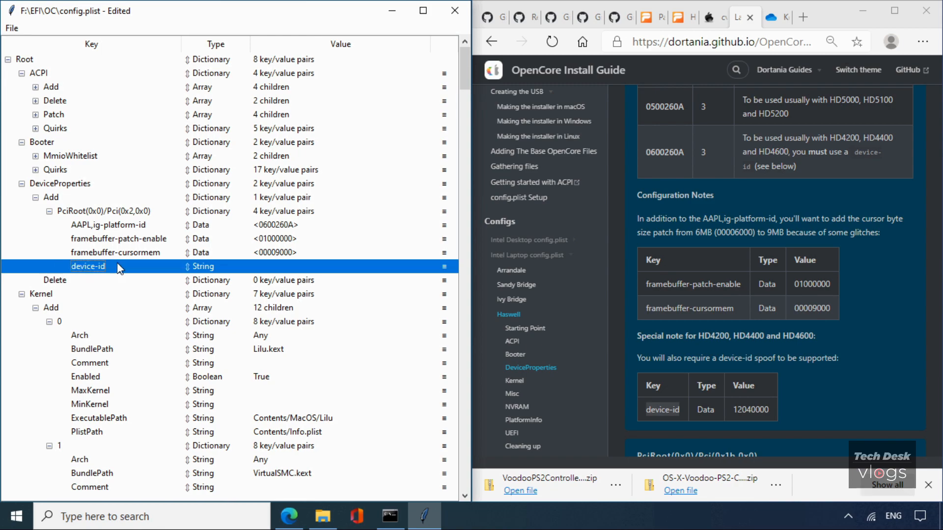
Set the device-id entry to type Data with the value 12040000 copied from the guide.
{"action": "left_click", "coordinate": [212, 268]}
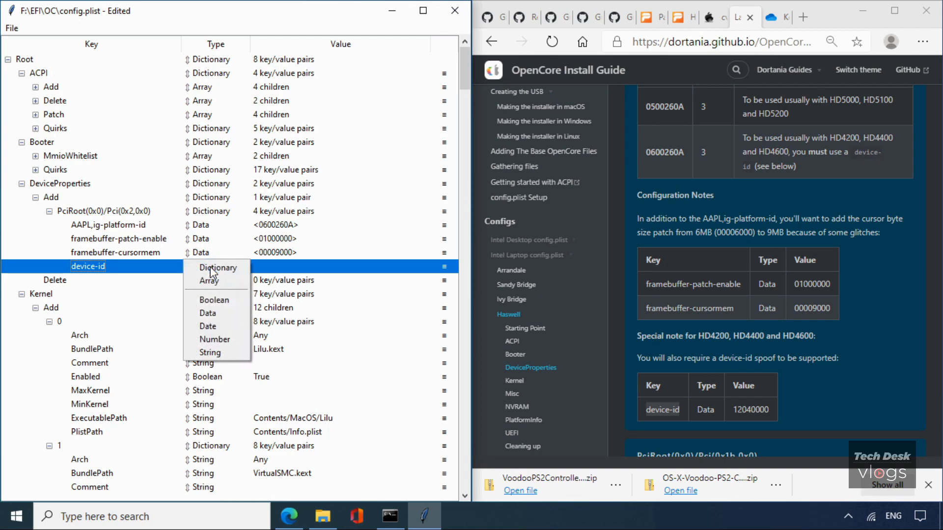
{"action": "left_click", "coordinate": [208, 313]}
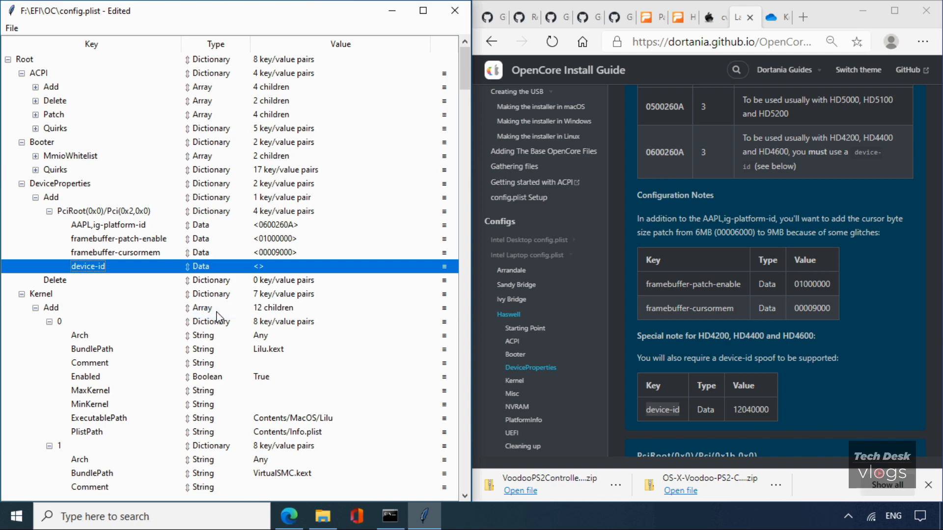
{"action": "left_click_drag", "start_coordinate": [770, 409], "coordinate": [735, 411]}
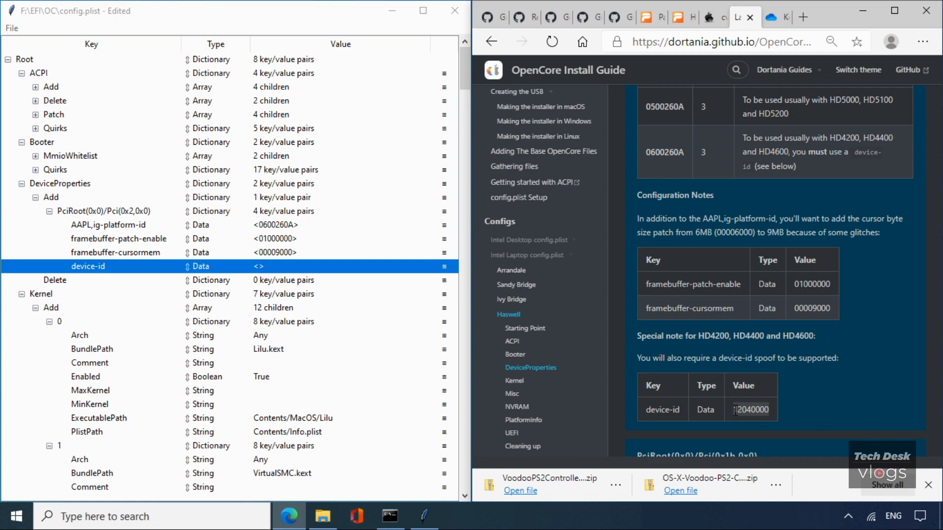
{"action": "right_click", "coordinate": [735, 411]}
{"action": "left_click", "coordinate": [763, 254]}
{"action": "double_click", "coordinate": [258, 270]}
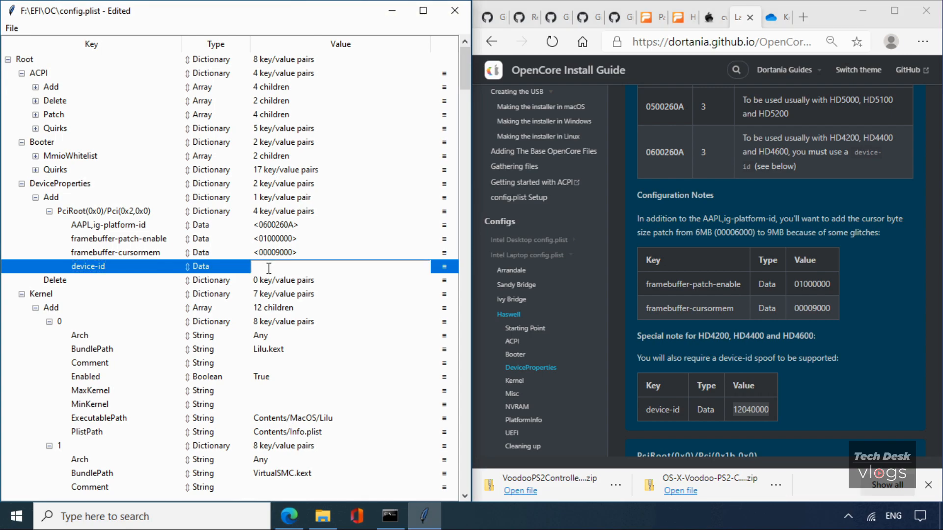
{"action": "key", "text": "ctrl+v"}
{"action": "left_click", "coordinate": [147, 269]}
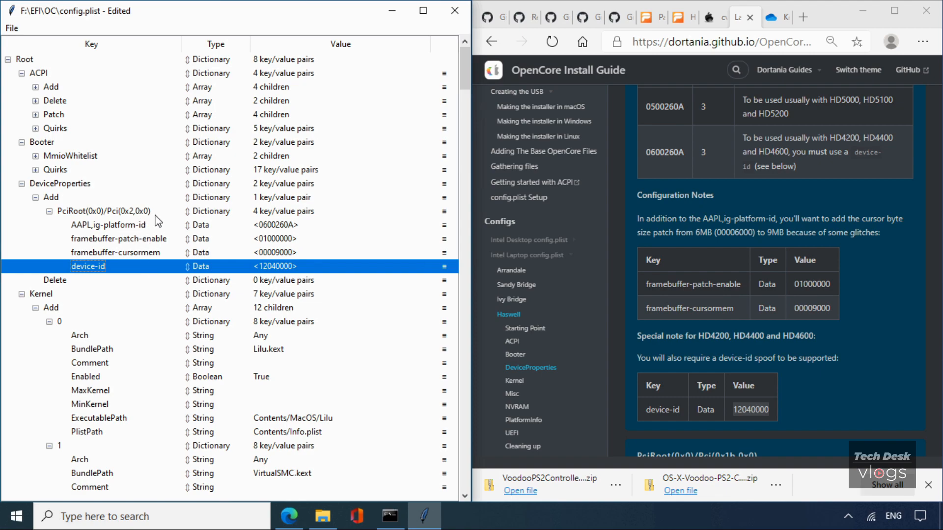
Check the four values under PciRoot(0x0)/Pci(0x2,0x0) and save config.plist.
{"action": "left_click", "coordinate": [272, 228]}
{"action": "left_click", "coordinate": [274, 241]}
{"action": "left_click", "coordinate": [278, 255]}
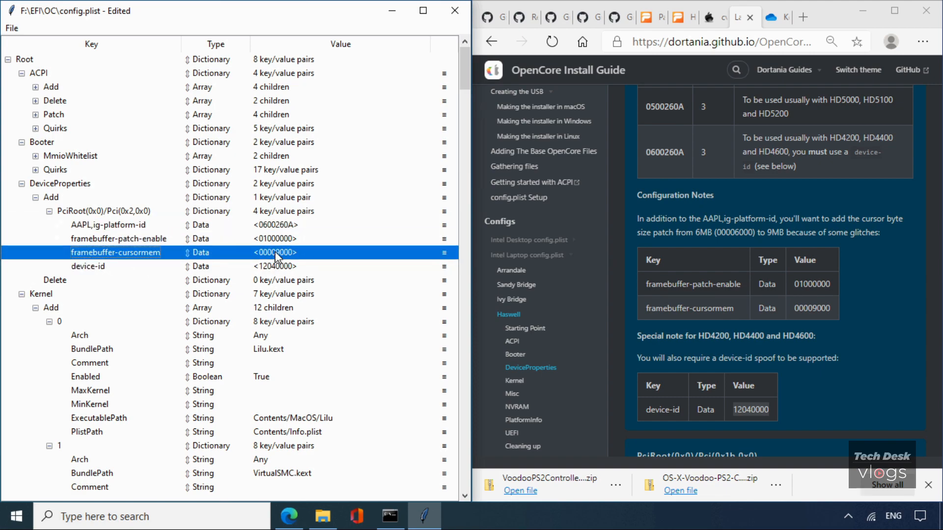
{"action": "left_click", "coordinate": [280, 267]}
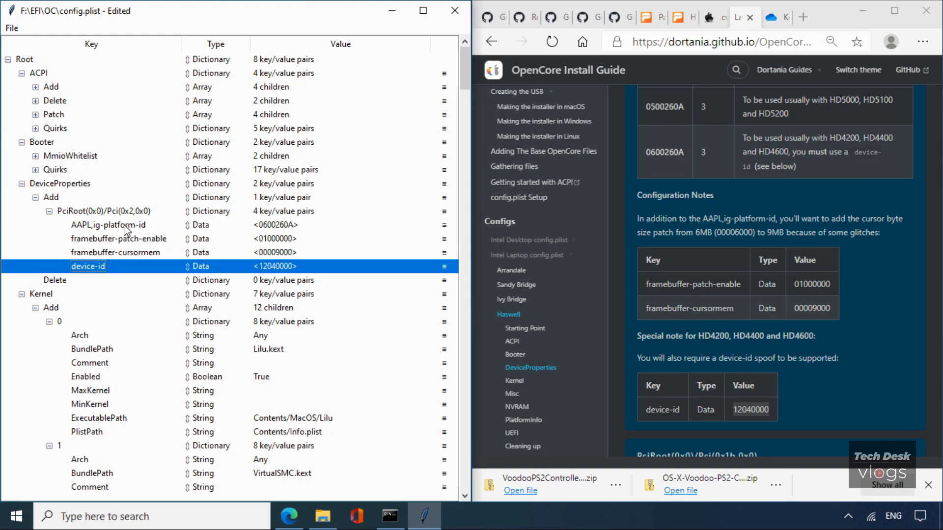
{"action": "left_click", "coordinate": [12, 29]}
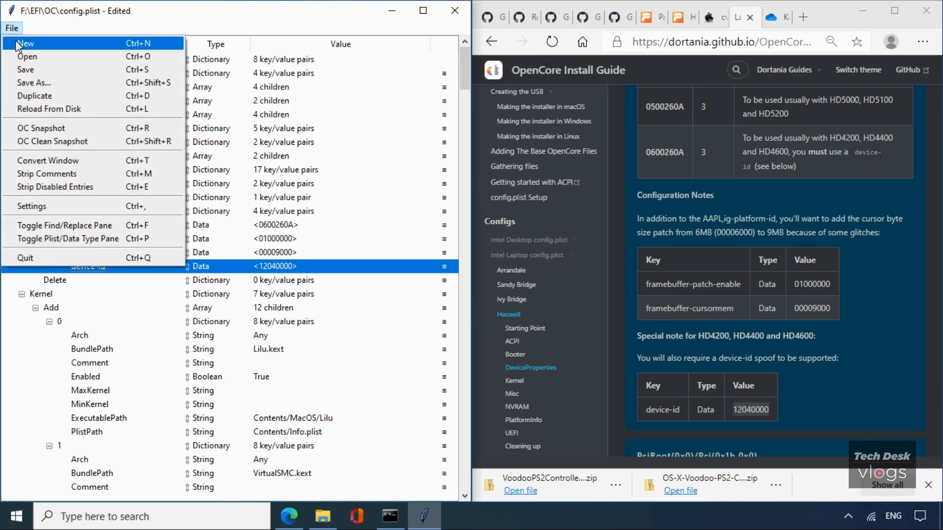
{"action": "left_click", "coordinate": [30, 71]}
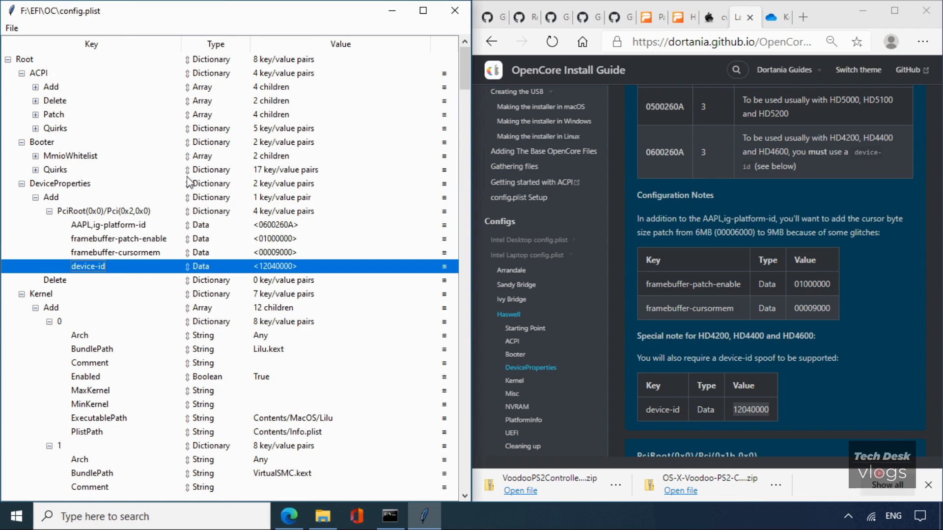
Check the guide's DeviceProperties Delete section and collapse the PciRoot(0x0)/Pci(0x2,0x0) and Add entries under DeviceProperties in config.plist.
{"action": "left_click", "coordinate": [844, 371]}
{"action": "scroll", "coordinate": [844, 371], "scroll_direction": "down", "scroll_amount": 3}
{"action": "scroll", "coordinate": [844, 371], "scroll_direction": "down", "scroll_amount": 4}
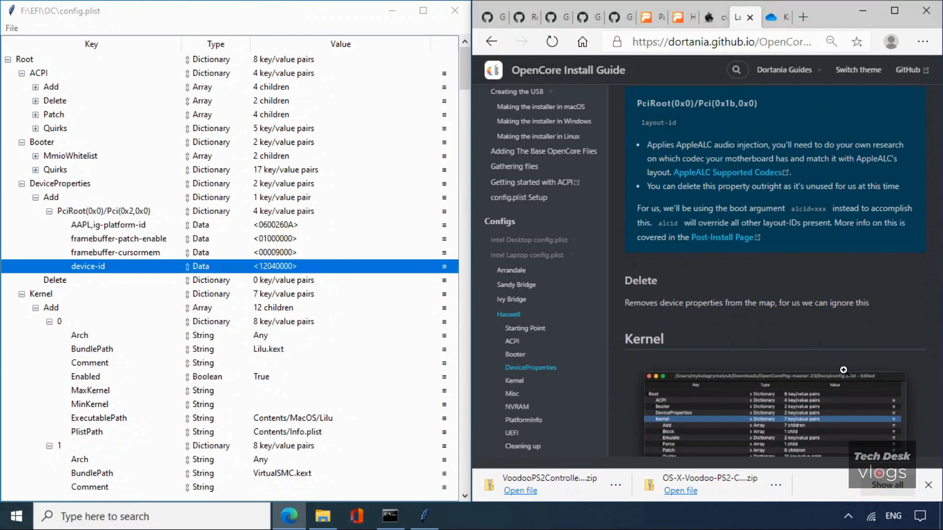
{"action": "scroll", "coordinate": [844, 370], "scroll_direction": "down", "scroll_amount": 1}
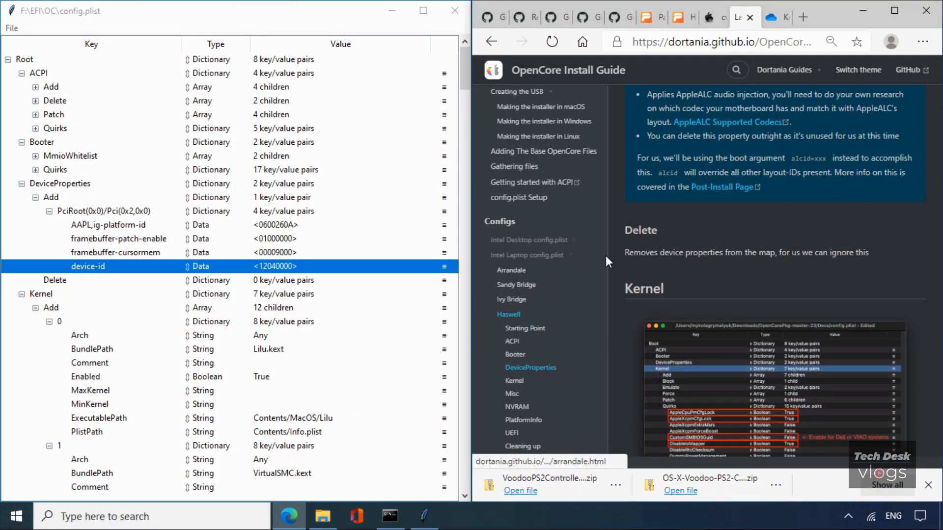
{"action": "left_click_drag", "start_coordinate": [641, 234], "coordinate": [627, 234]}
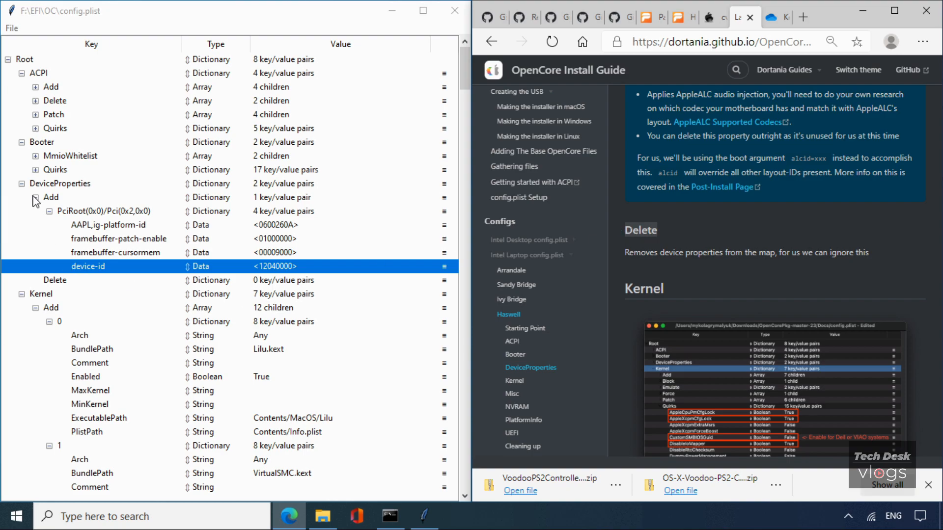
{"action": "left_click", "coordinate": [49, 211]}
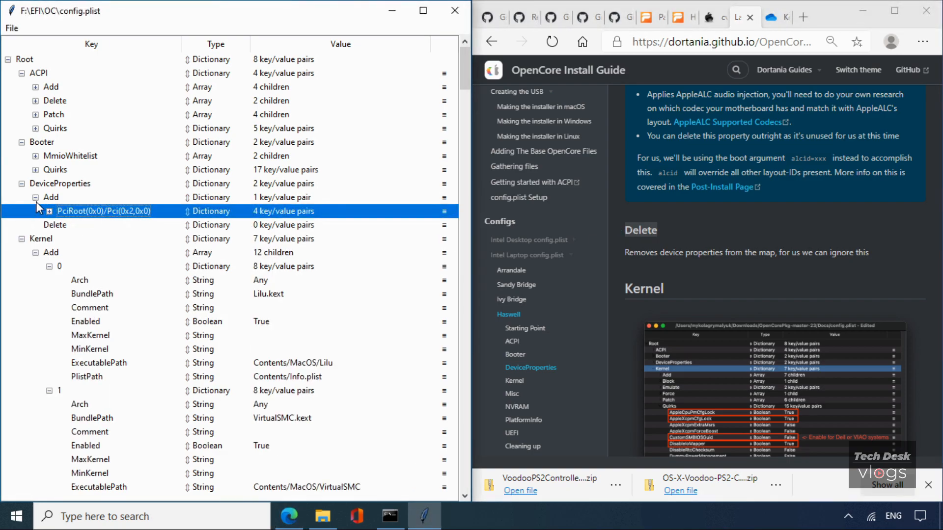
{"action": "left_click", "coordinate": [34, 199]}
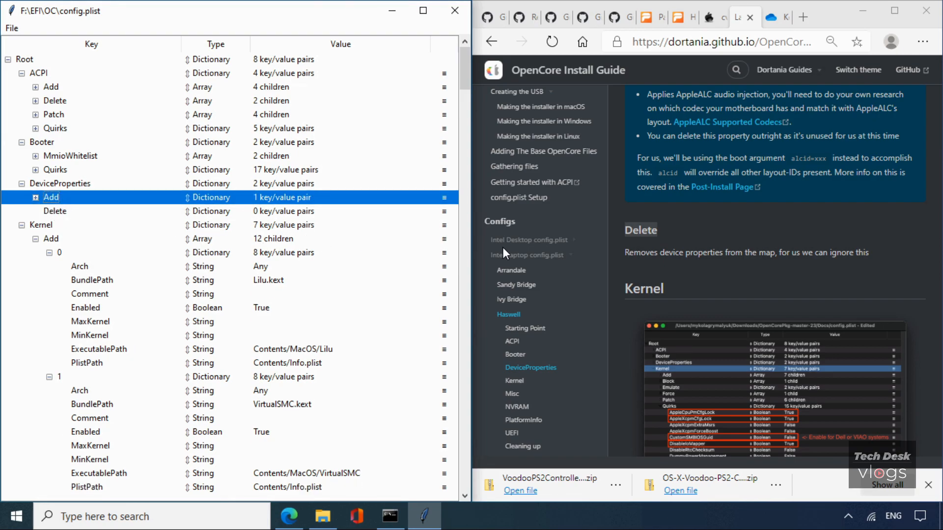
Find the Kernel section of the guide and examine its reference screenshot.
{"action": "left_click", "coordinate": [715, 231]}
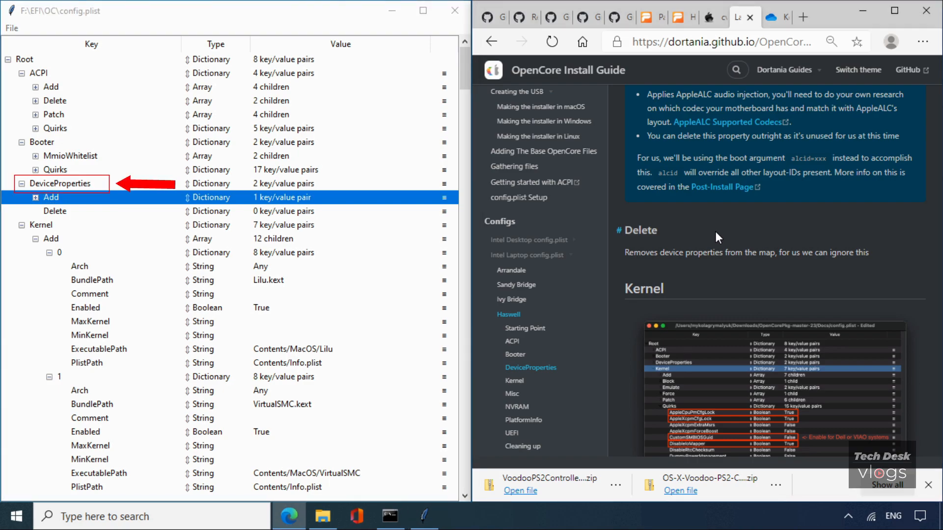
{"action": "scroll", "coordinate": [715, 231], "scroll_direction": "down", "scroll_amount": 1}
{"action": "scroll", "coordinate": [715, 232], "scroll_direction": "down", "scroll_amount": 3}
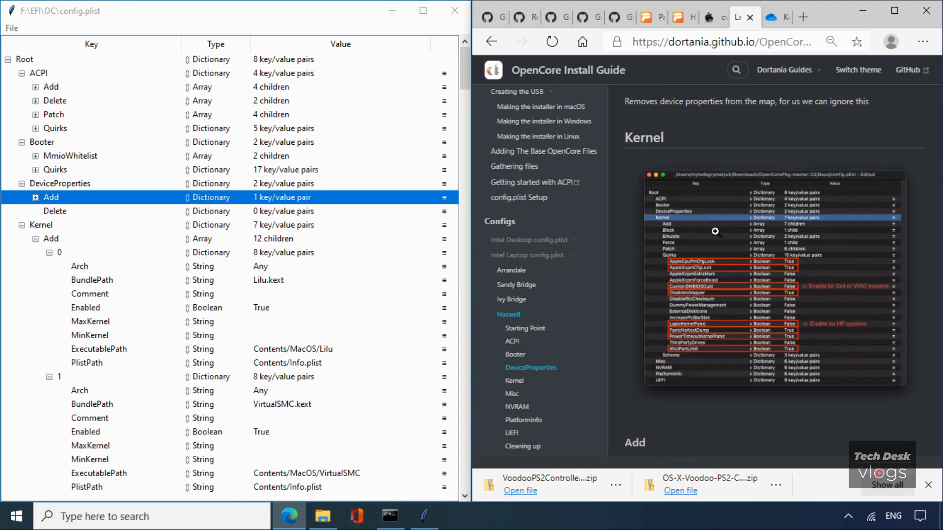
{"action": "scroll", "coordinate": [715, 231], "scroll_direction": "up", "scroll_amount": 1}
{"action": "left_click_drag", "start_coordinate": [667, 141], "coordinate": [628, 141]}
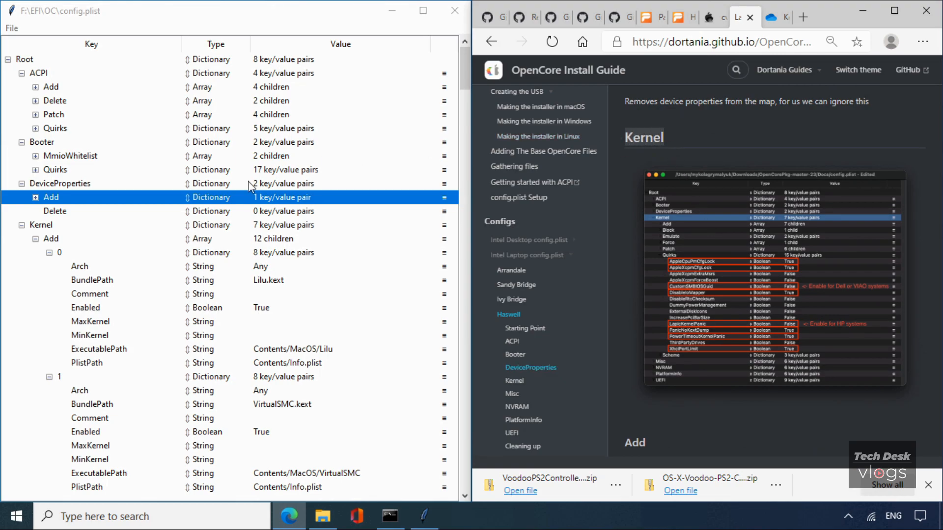
Collapse the finished DeviceProperties, Booter and ACPI branches in config.plist.
{"action": "left_click", "coordinate": [22, 184]}
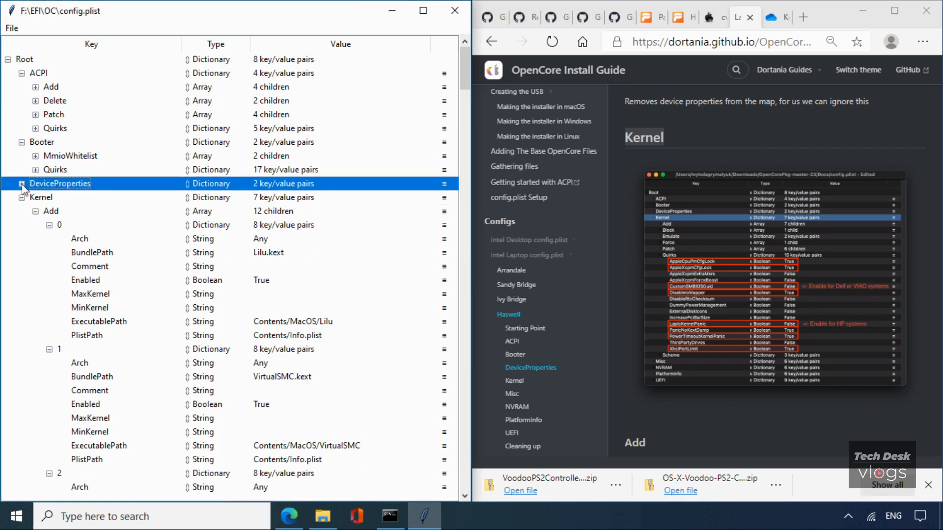
{"action": "left_click", "coordinate": [22, 142]}
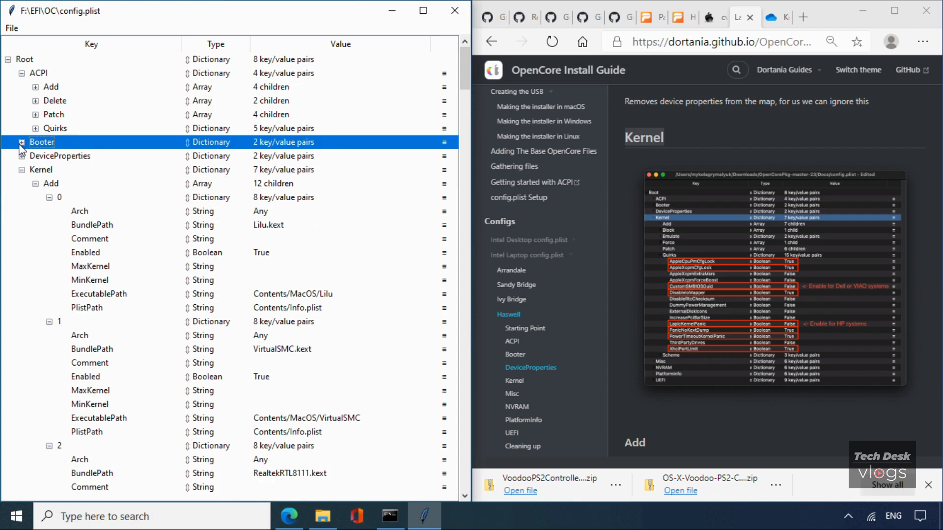
{"action": "left_click", "coordinate": [22, 73]}
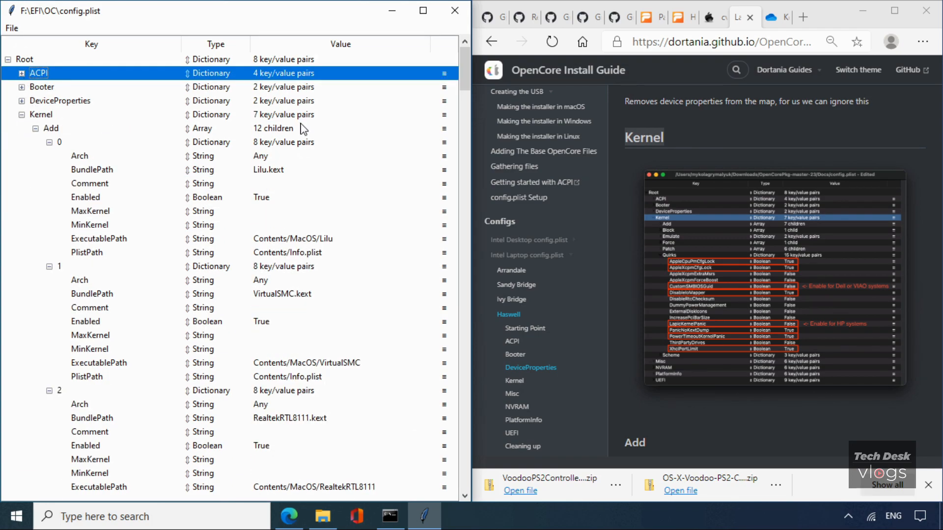
Enlarge the guide's Kernel screenshot and collapse Add, Block, Emulate, Force and Patch under Kernel to reach its Quirks.
{"action": "left_click", "coordinate": [759, 259]}
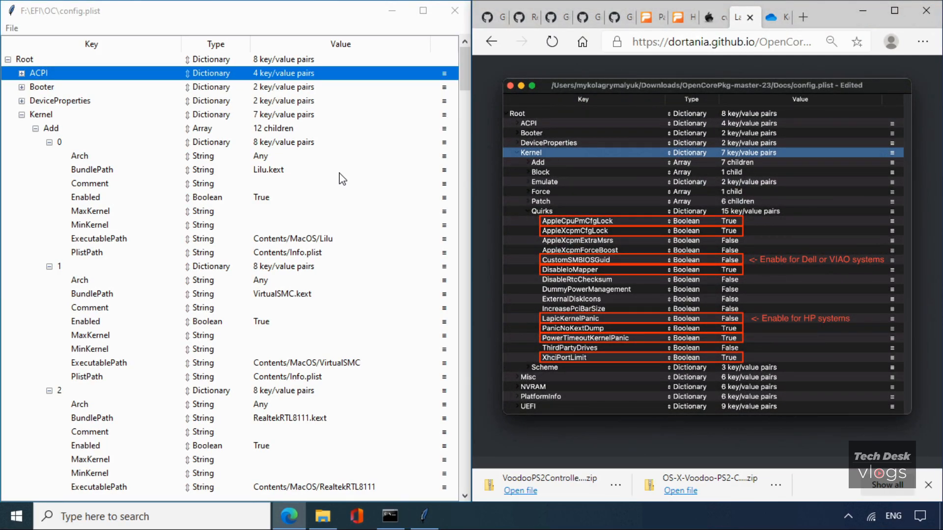
{"action": "left_click", "coordinate": [35, 129]}
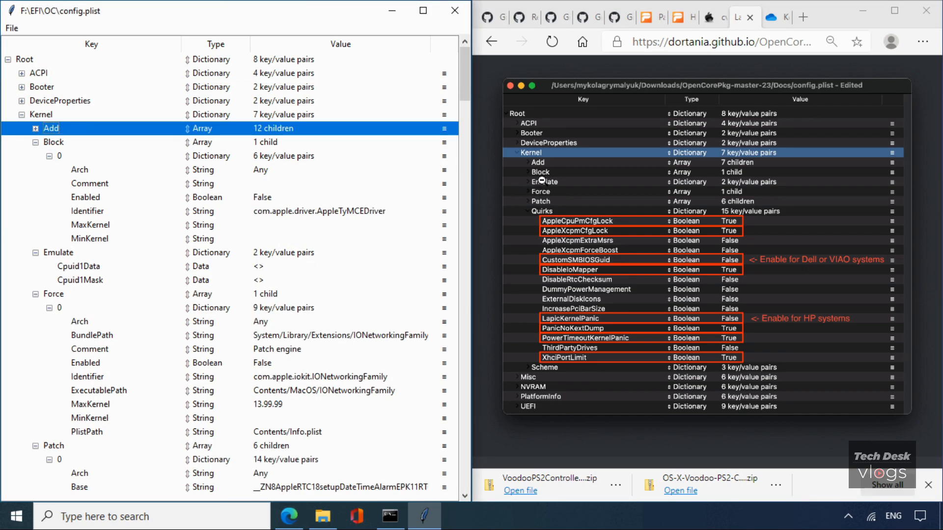
{"action": "left_click", "coordinate": [35, 142]}
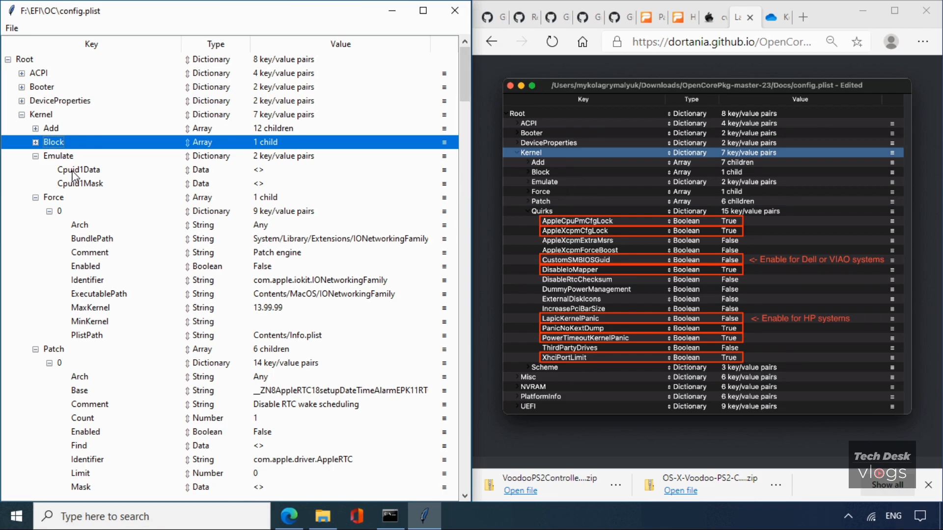
{"action": "left_click", "coordinate": [35, 156]}
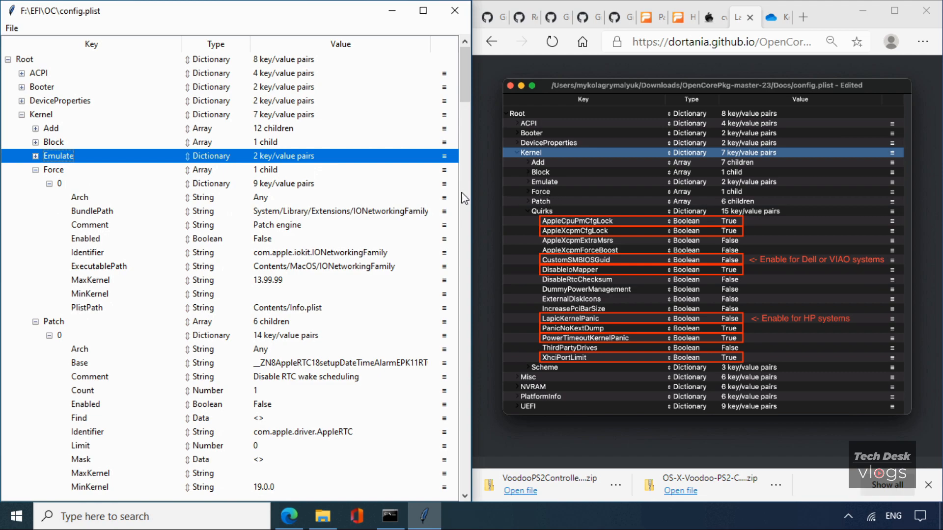
{"action": "left_click", "coordinate": [36, 170]}
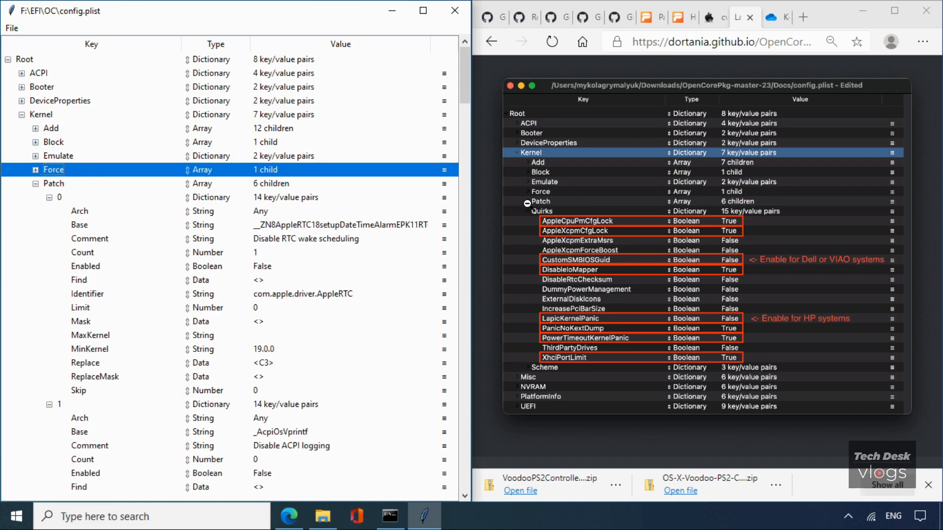
{"action": "left_click", "coordinate": [36, 184]}
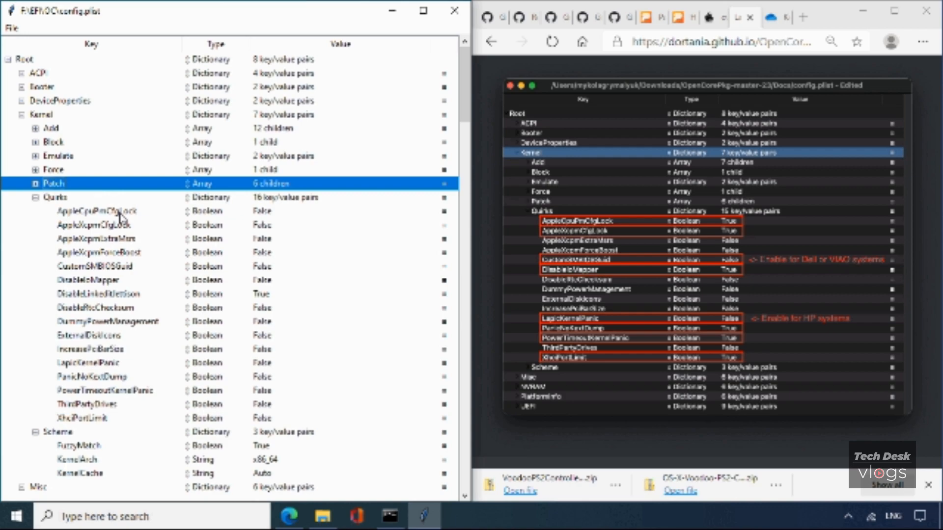
Set AppleCpuPmCfgLock and AppleXcpmCfgLock under Kernel Quirks to True.
{"action": "left_click", "coordinate": [119, 212]}
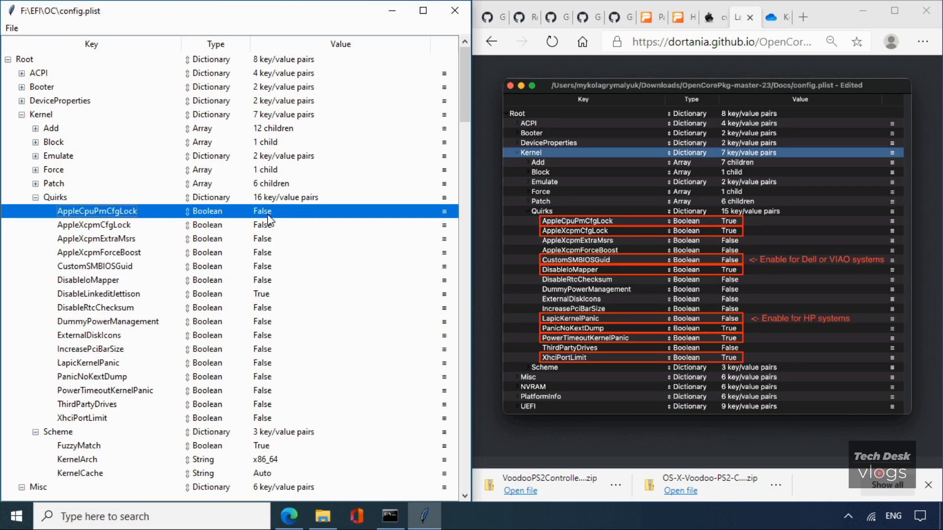
{"action": "left_click", "coordinate": [267, 215]}
{"action": "left_click", "coordinate": [270, 216]}
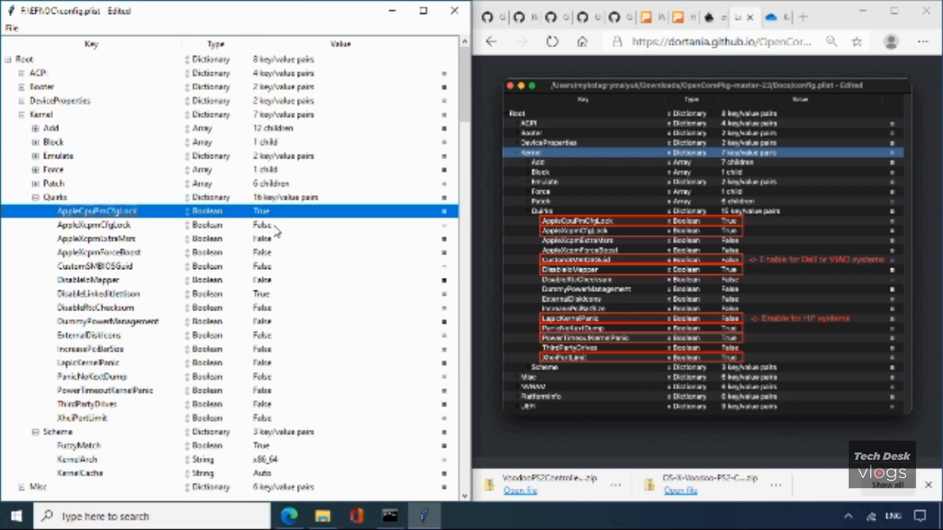
{"action": "left_click", "coordinate": [273, 225]}
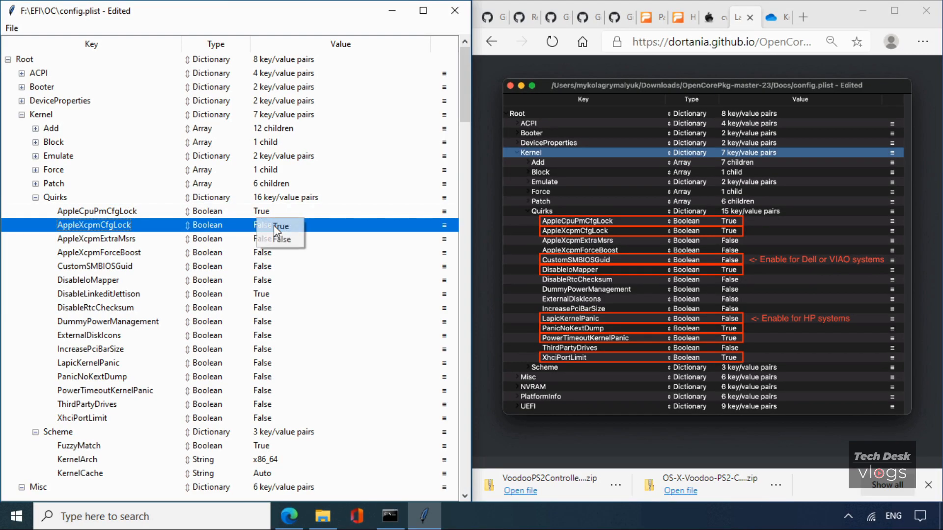
{"action": "left_click", "coordinate": [286, 228]}
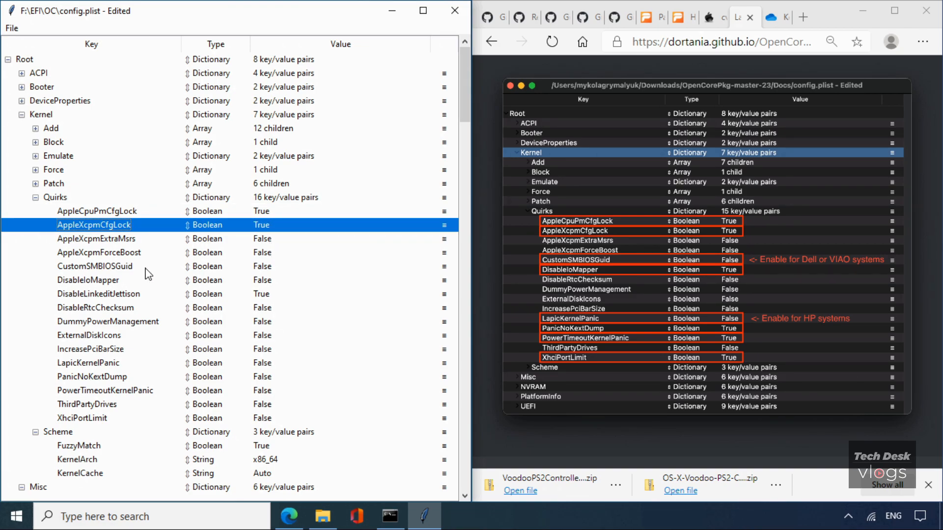
Set CustomSMBIOSGuid and DisableIoMapper under Kernel Quirks to True.
{"action": "left_click", "coordinate": [129, 269]}
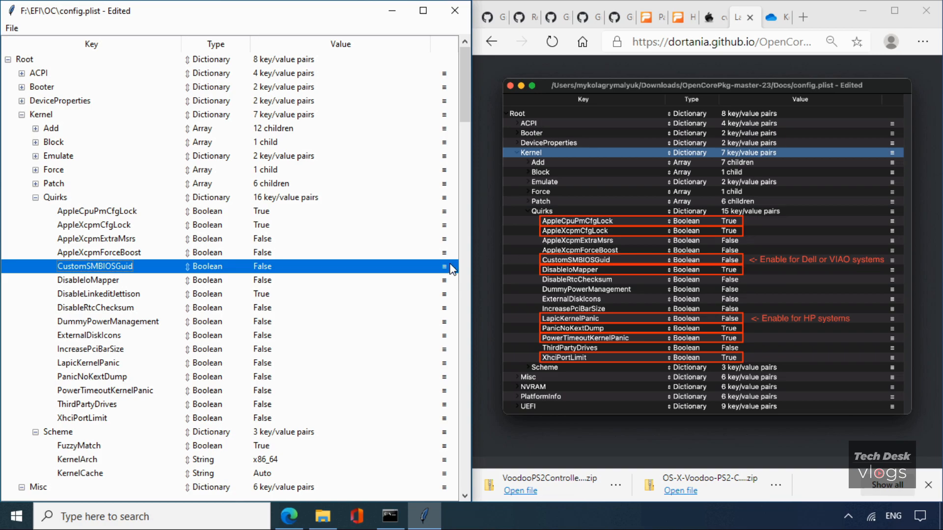
{"action": "left_click", "coordinate": [265, 272]}
{"action": "left_click", "coordinate": [267, 268]}
{"action": "left_click", "coordinate": [127, 284]}
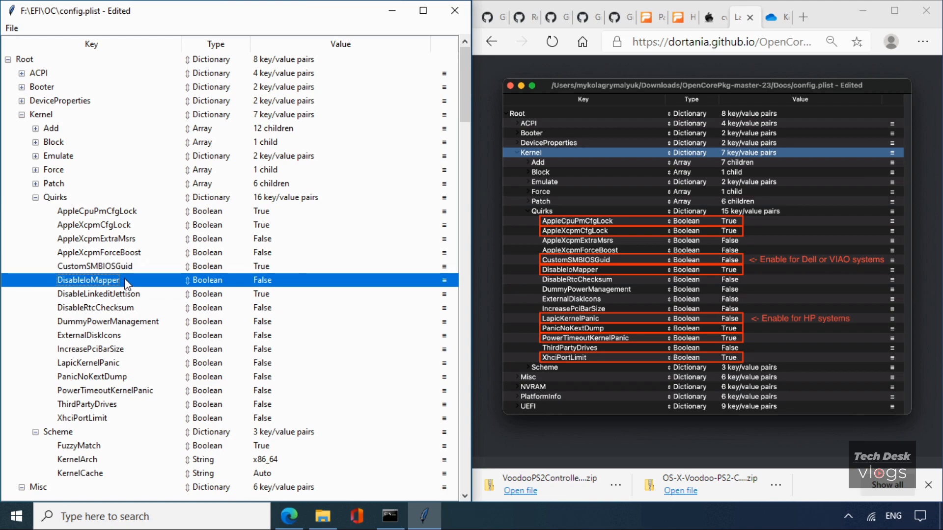
{"action": "left_click", "coordinate": [264, 280]}
{"action": "left_click", "coordinate": [275, 290]}
Set PanicNoKextDump and PowerTimeoutKernelPanic under Kernel Quirks to True.
{"action": "left_click", "coordinate": [106, 367]}
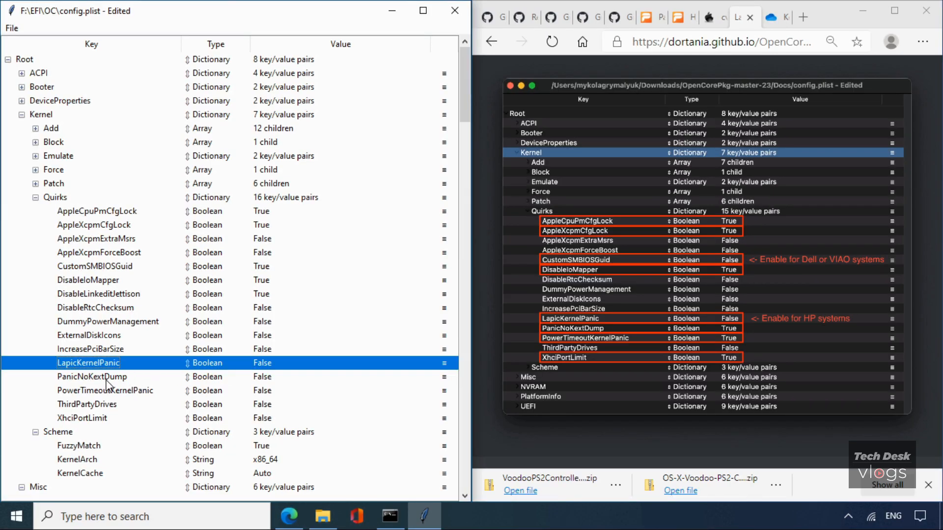
{"action": "left_click", "coordinate": [264, 381]}
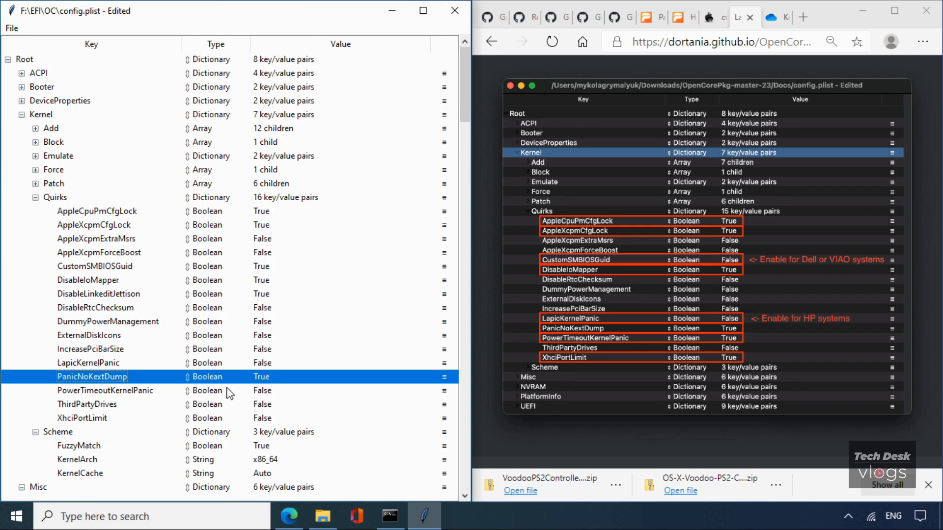
{"action": "left_click", "coordinate": [265, 392]}
{"action": "left_click", "coordinate": [265, 392]}
{"action": "left_click", "coordinate": [277, 397]}
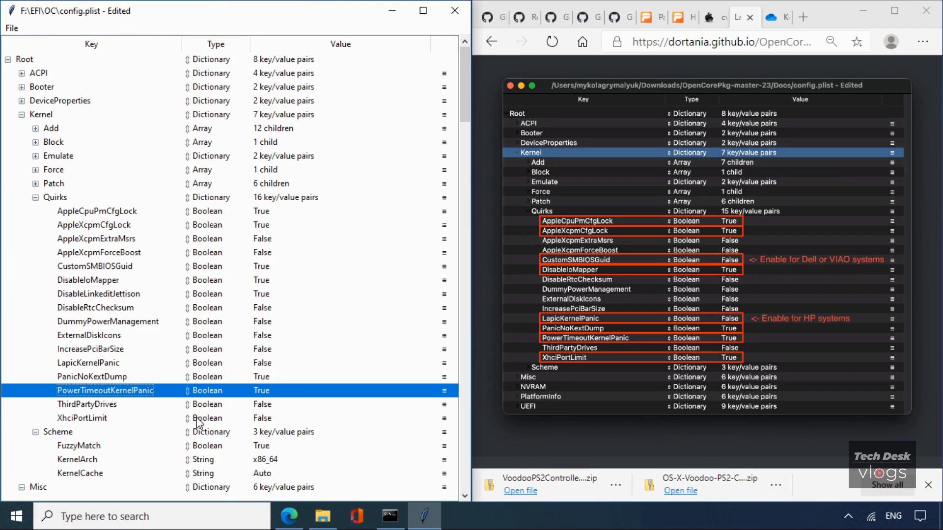
Set XhciPortLimit under Kernel Quirks to True and save config.plist.
{"action": "left_click", "coordinate": [271, 422]}
{"action": "left_click", "coordinate": [279, 422]}
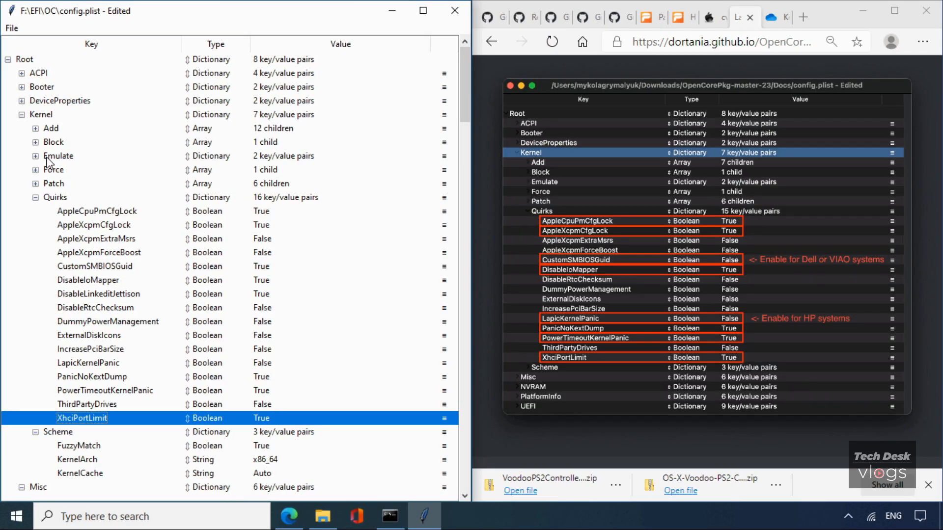
{"action": "left_click", "coordinate": [12, 28]}
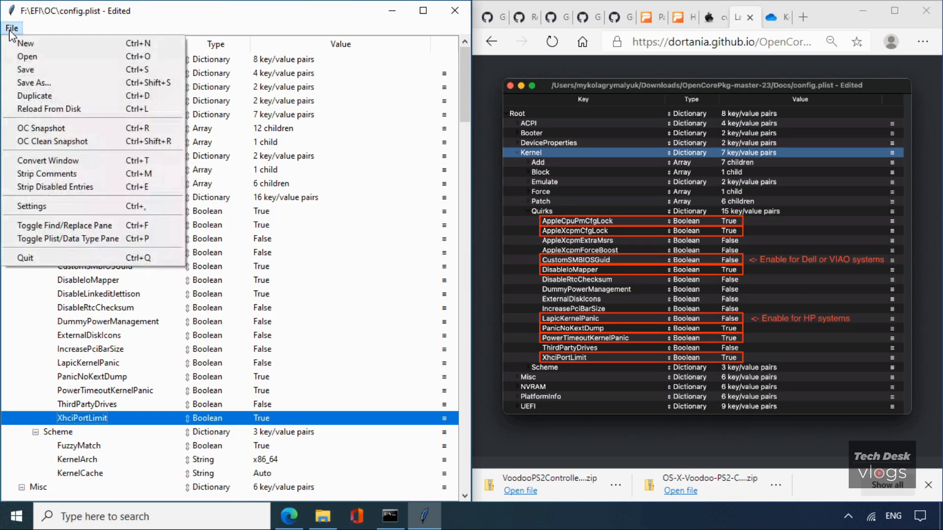
{"action": "left_click", "coordinate": [25, 66]}
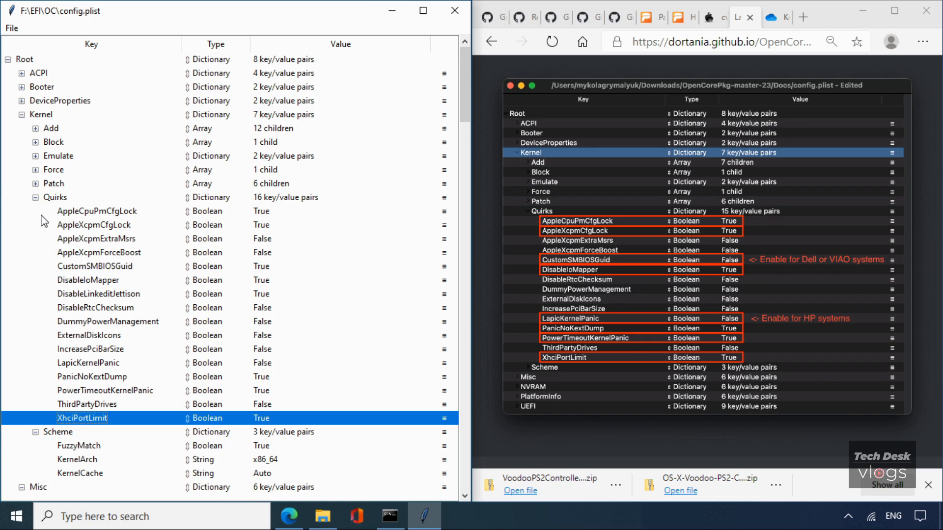
Collapse Quirks and Scheme under Kernel, along with the Misc branch, in config.plist.
{"action": "left_click", "coordinate": [36, 197]}
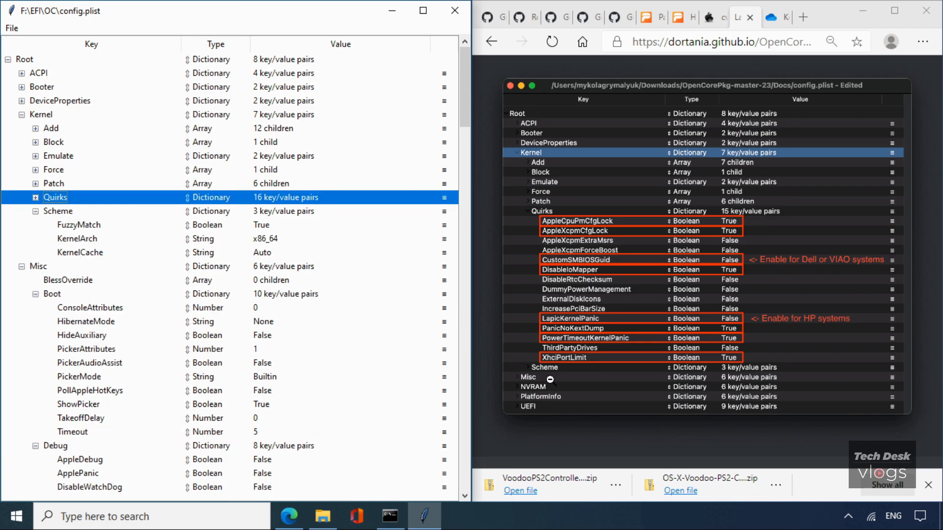
{"action": "left_click", "coordinate": [36, 211]}
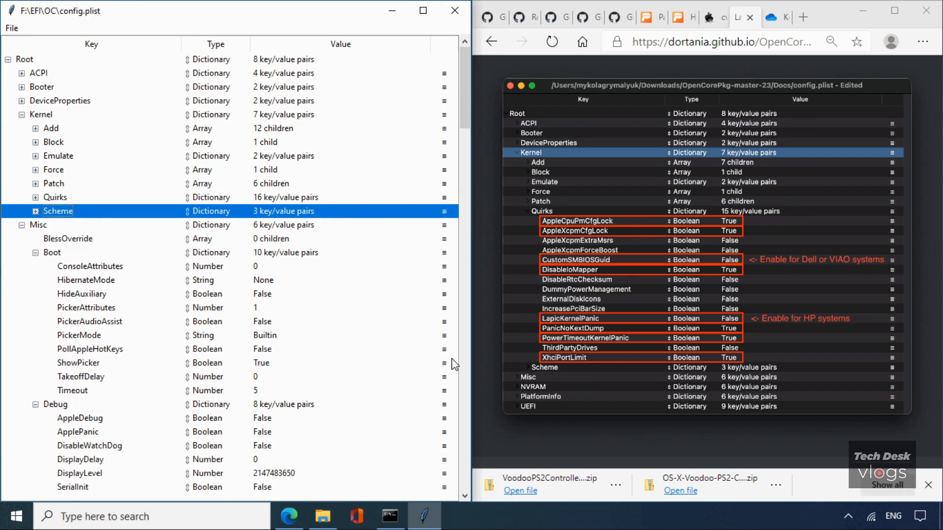
{"action": "left_click", "coordinate": [21, 226]}
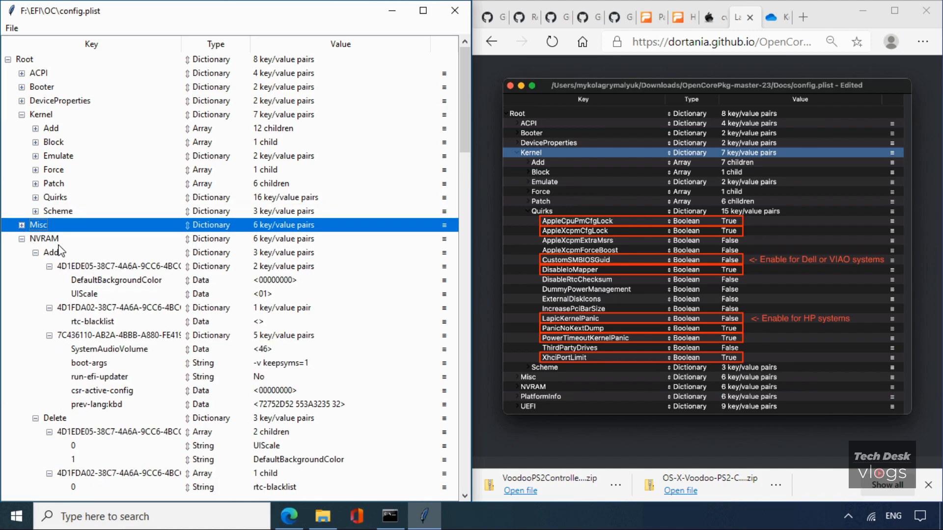
Review the guide's Kernel section and its Misc settings for Boot, Debug and Security.
{"action": "left_click", "coordinate": [561, 425]}
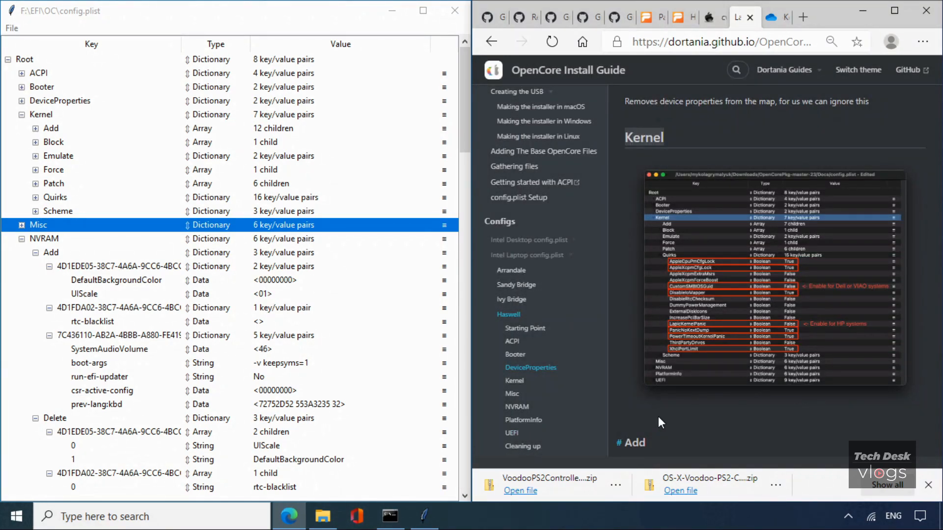
{"action": "scroll", "coordinate": [658, 417], "scroll_direction": "down", "scroll_amount": 3}
{"action": "scroll", "coordinate": [658, 417], "scroll_direction": "down", "scroll_amount": 4}
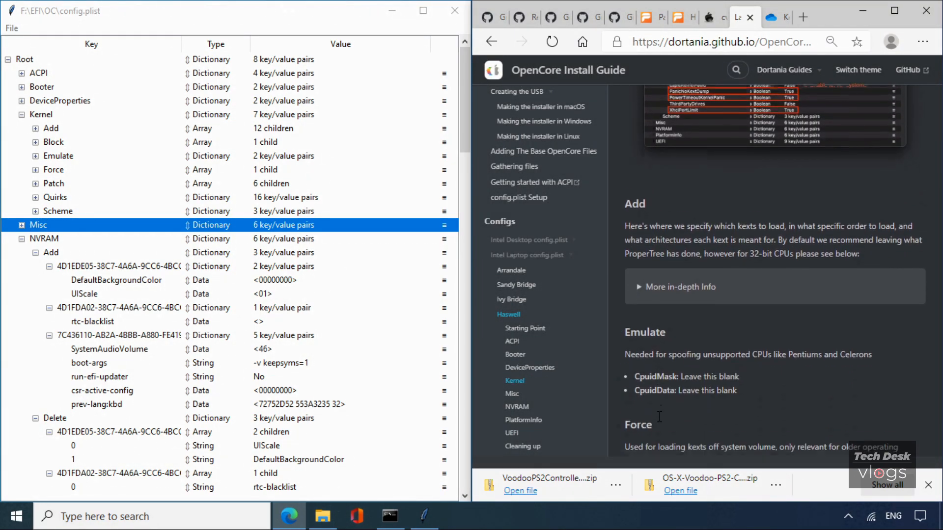
{"action": "scroll", "coordinate": [658, 416], "scroll_direction": "down", "scroll_amount": 6}
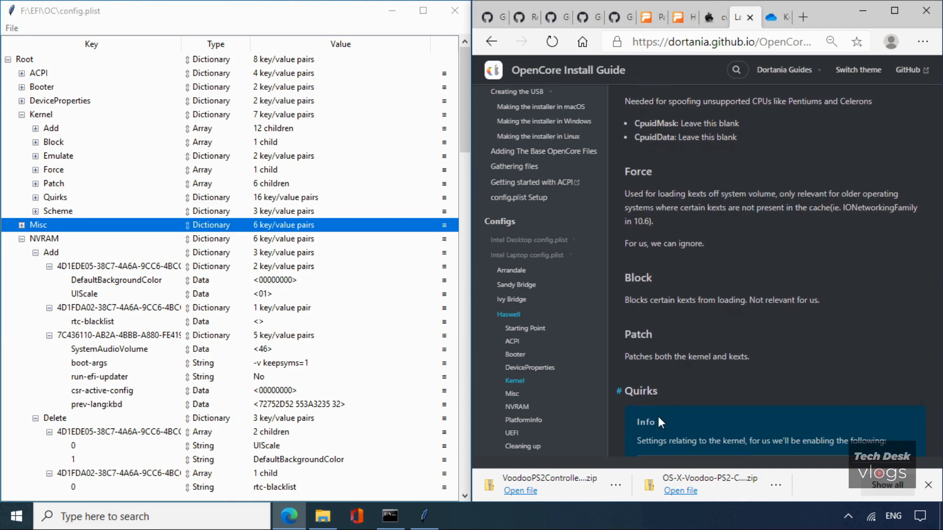
{"action": "scroll", "coordinate": [658, 417], "scroll_direction": "down", "scroll_amount": 3}
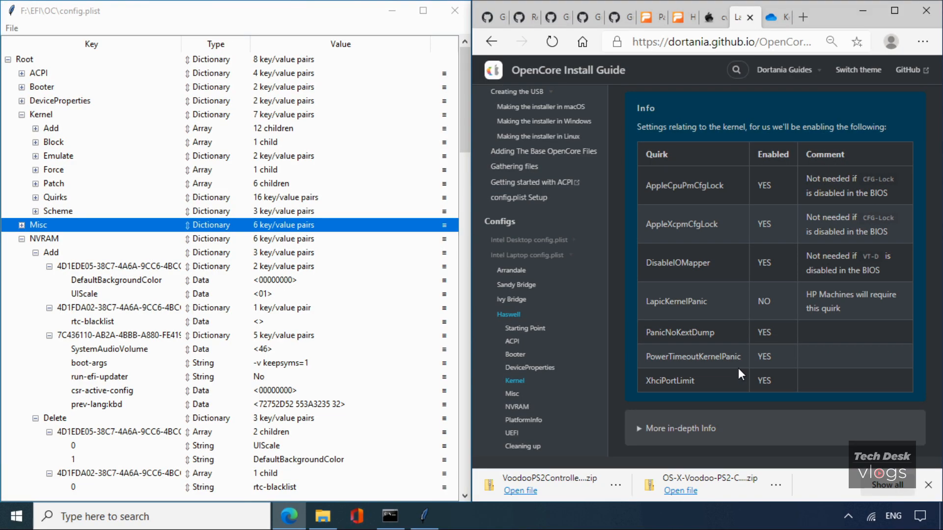
{"action": "scroll", "coordinate": [738, 369], "scroll_direction": "down", "scroll_amount": 4}
{"action": "scroll", "coordinate": [738, 369], "scroll_direction": "down", "scroll_amount": 5}
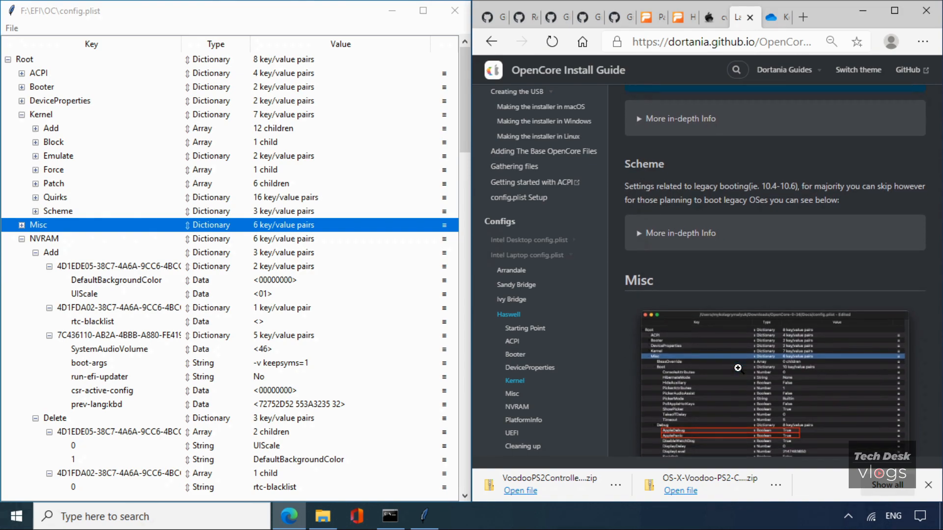
{"action": "scroll", "coordinate": [738, 368], "scroll_direction": "down", "scroll_amount": 6}
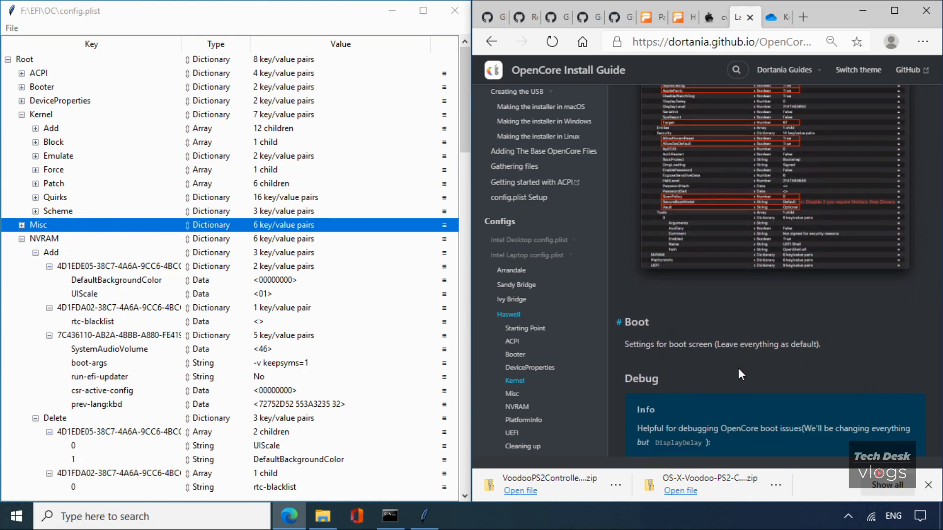
{"action": "scroll", "coordinate": [738, 368], "scroll_direction": "down", "scroll_amount": 7}
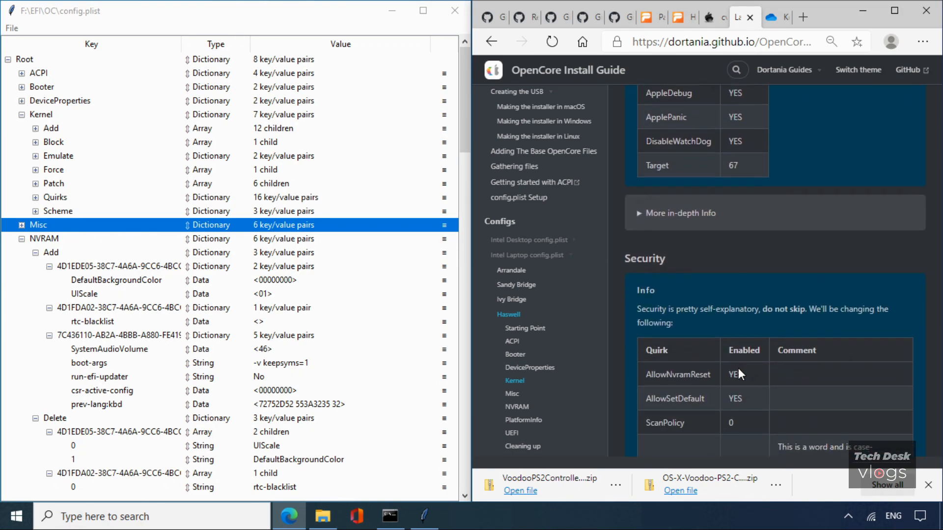
{"action": "scroll", "coordinate": [738, 369], "scroll_direction": "down", "scroll_amount": 6}
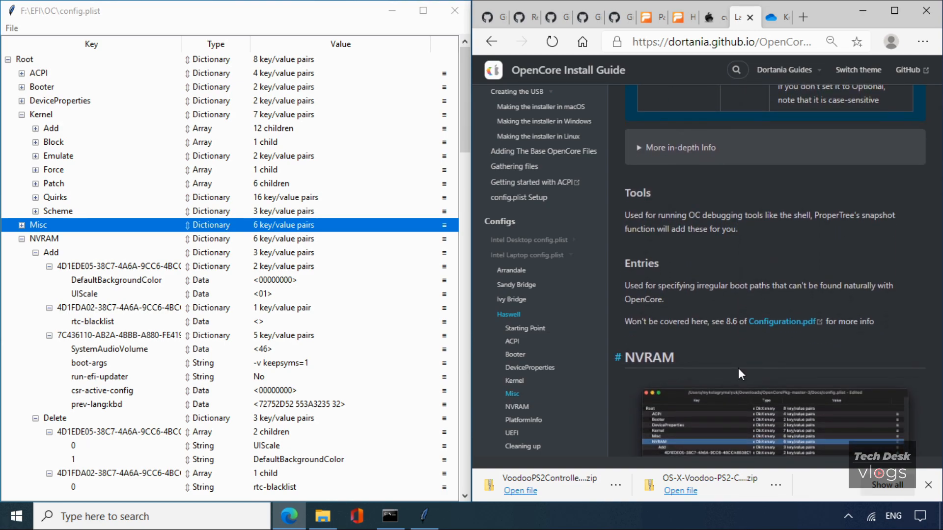
{"action": "scroll", "coordinate": [739, 368], "scroll_direction": "up", "scroll_amount": 3}
{"action": "scroll", "coordinate": [739, 368], "scroll_direction": "up", "scroll_amount": 4}
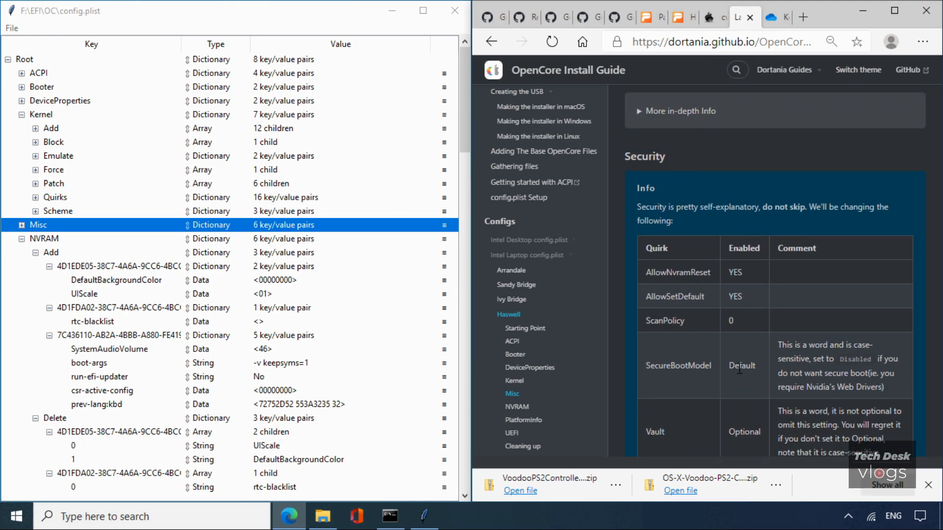
{"action": "scroll", "coordinate": [739, 370], "scroll_direction": "up", "scroll_amount": 10}
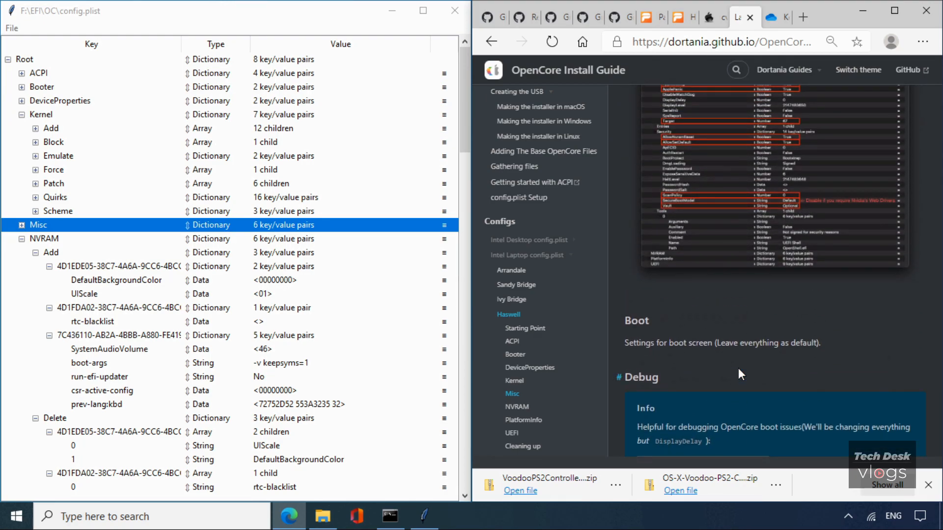
{"action": "scroll", "coordinate": [738, 373], "scroll_direction": "up", "scroll_amount": 5}
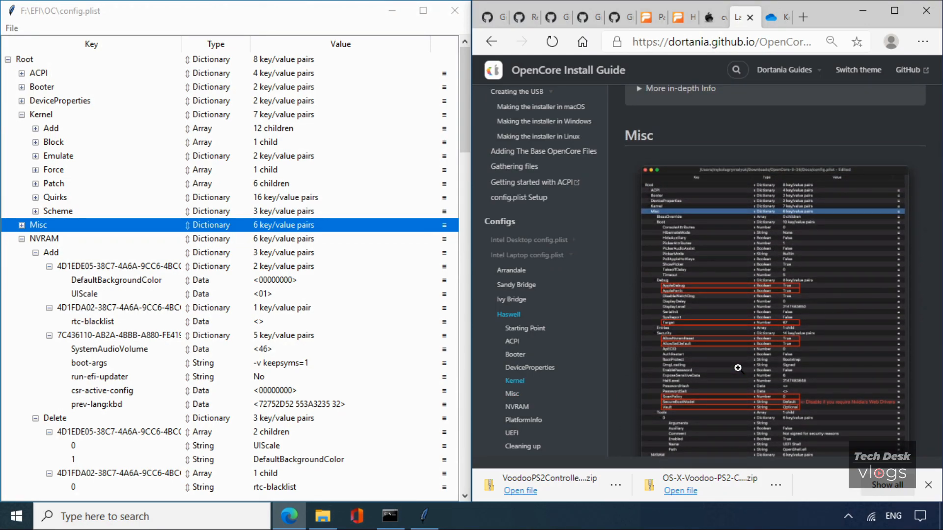
Expand Misc in config.plist with its Boot branch collapsed, and enlarge the guide's Misc reference image.
{"action": "left_click", "coordinate": [22, 225]}
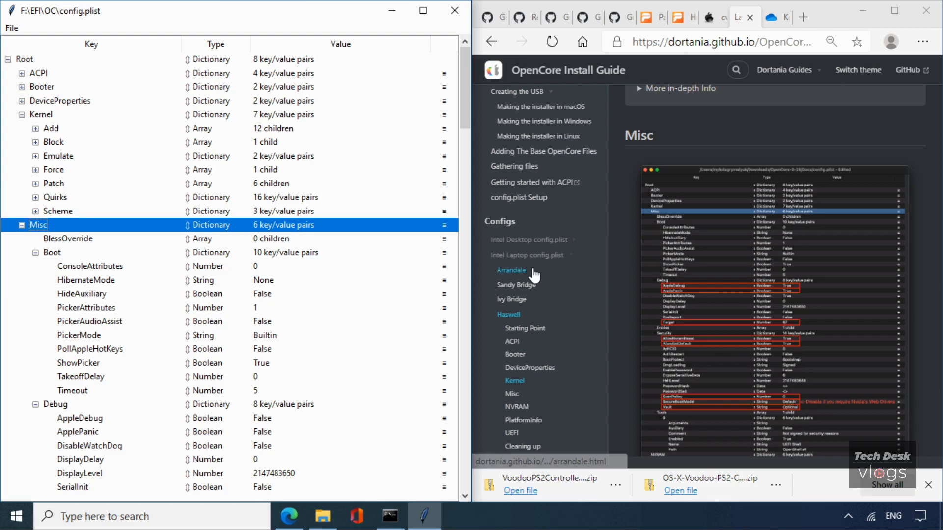
{"action": "left_click", "coordinate": [687, 249]}
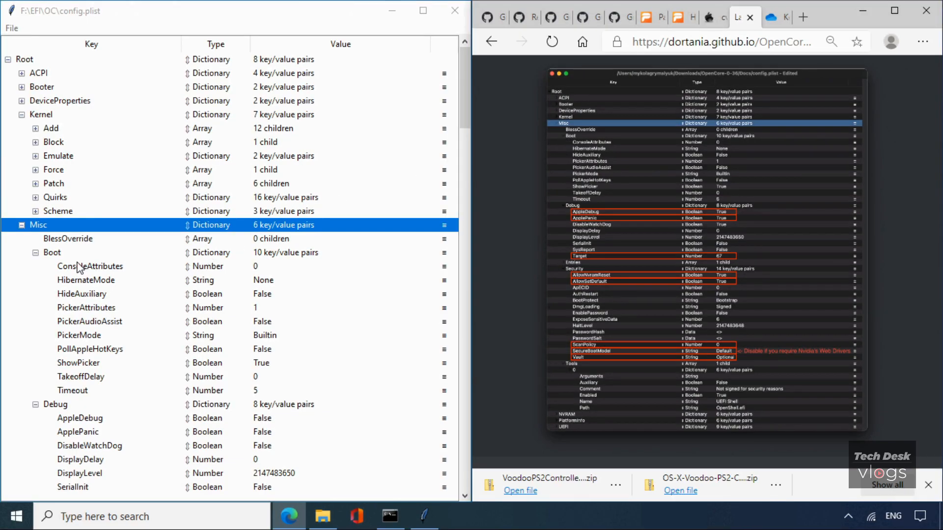
{"action": "left_click", "coordinate": [35, 252]}
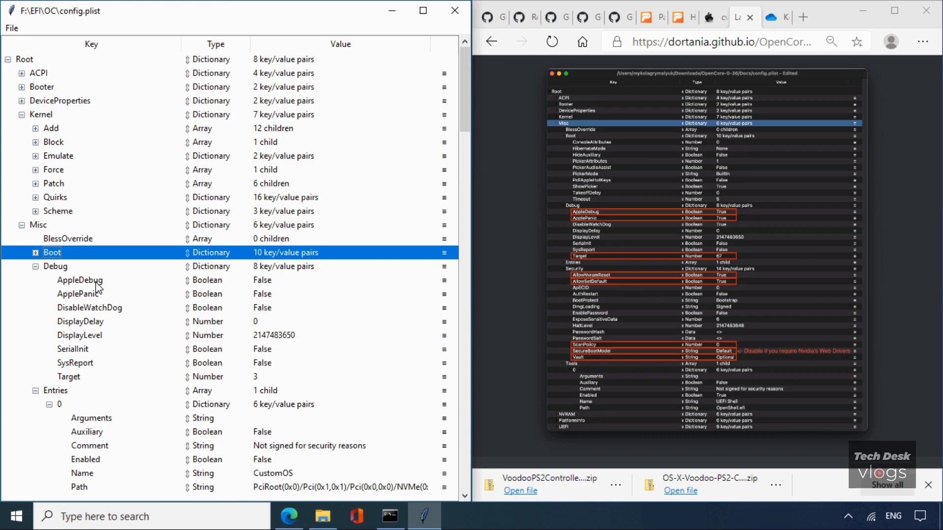
Set AppleDebug and ApplePanic under Misc Debug to True.
{"action": "left_click", "coordinate": [264, 283]}
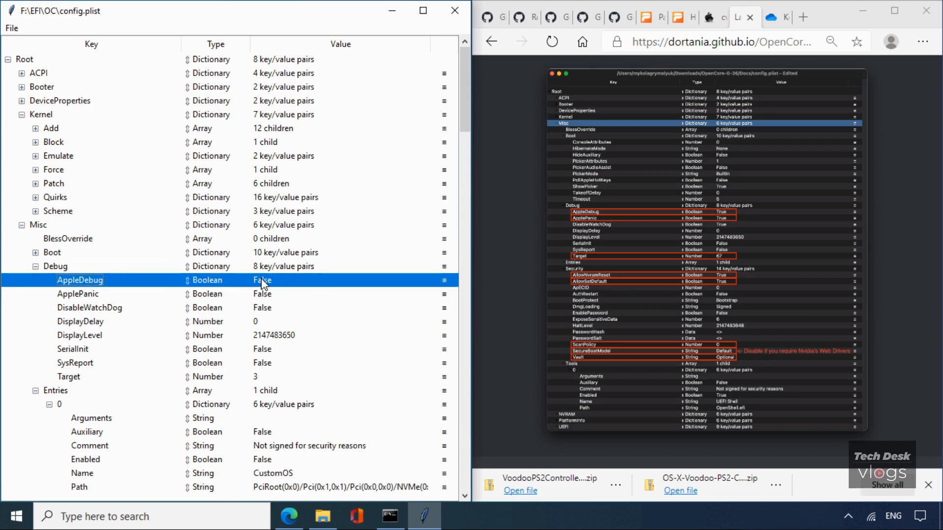
{"action": "double_click", "coordinate": [285, 286]}
{"action": "left_click", "coordinate": [289, 283]}
{"action": "left_click", "coordinate": [276, 297]}
{"action": "double_click", "coordinate": [278, 298]}
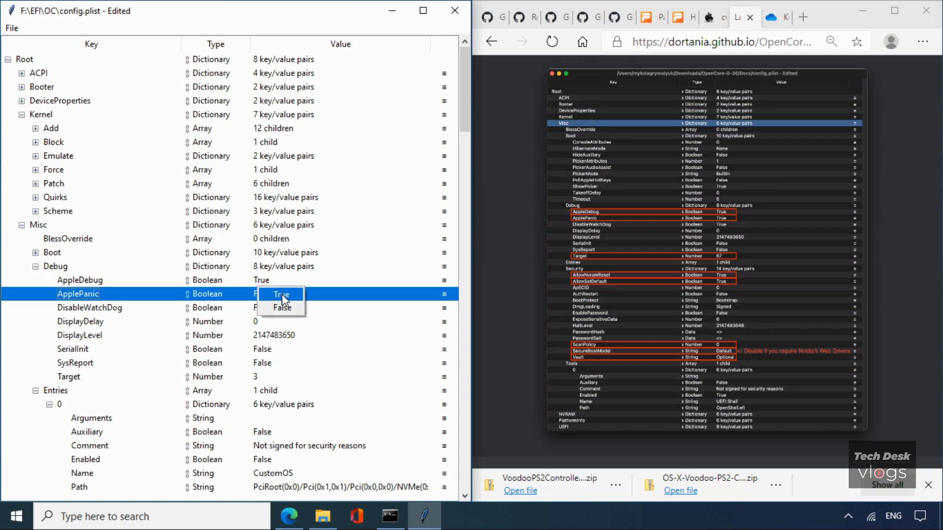
{"action": "left_click", "coordinate": [282, 294]}
Set Target under Misc Debug to 67.
{"action": "left_click", "coordinate": [75, 381]}
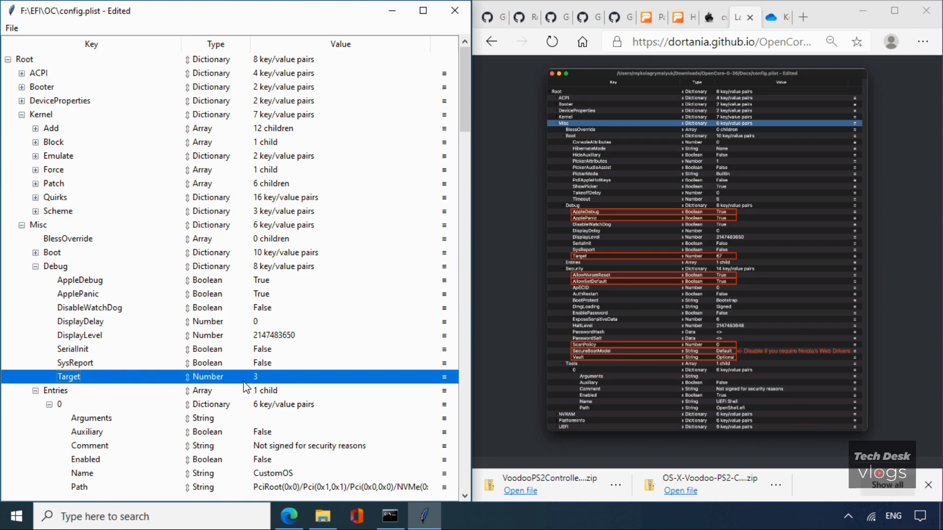
{"action": "double_click", "coordinate": [262, 379]}
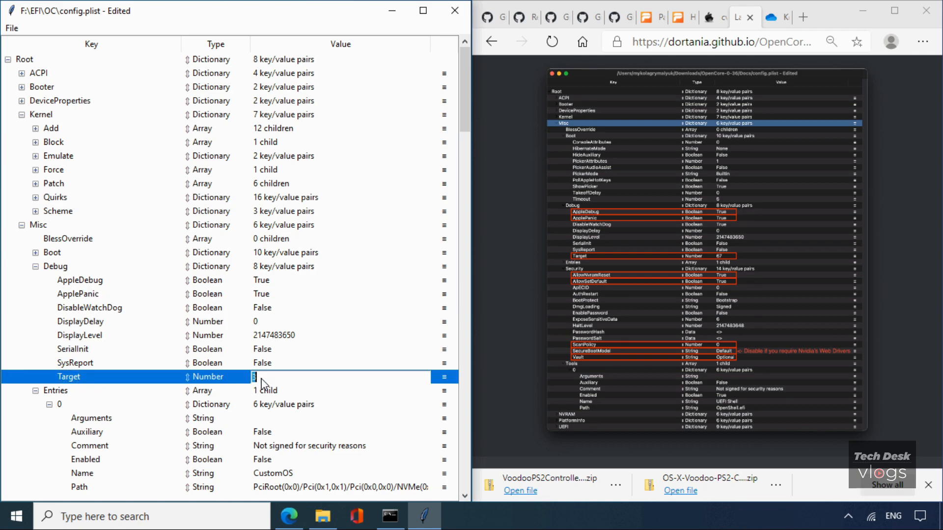
{"action": "type", "text": "67"}
{"action": "left_click", "coordinate": [121, 378]}
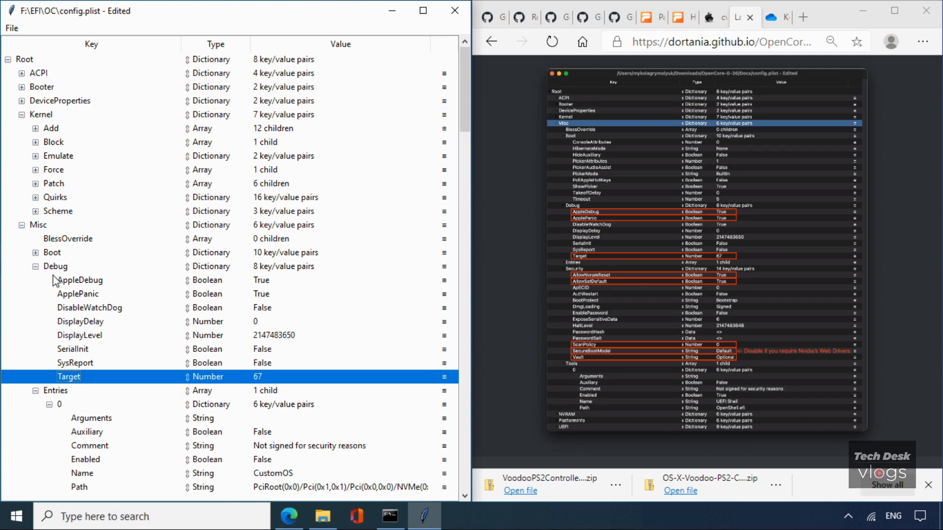
Collapse Debug and Entries under Misc, and set AllowNvramReset and AllowSetDefault under Security to True.
{"action": "left_click", "coordinate": [36, 267]}
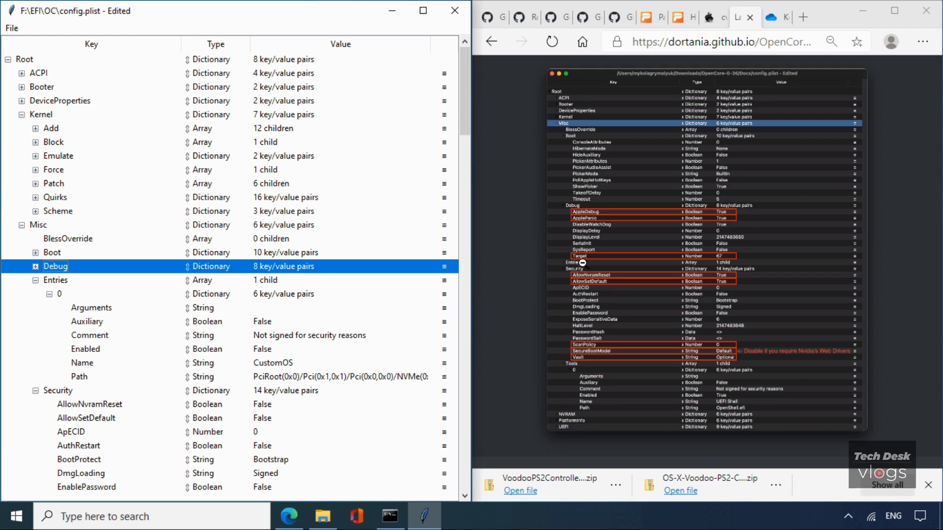
{"action": "left_click", "coordinate": [35, 281]}
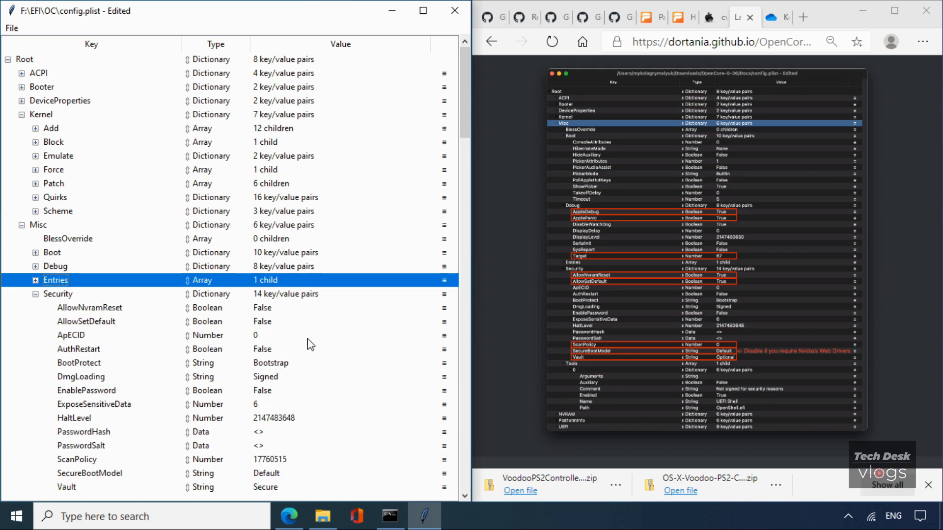
{"action": "double_click", "coordinate": [269, 311]}
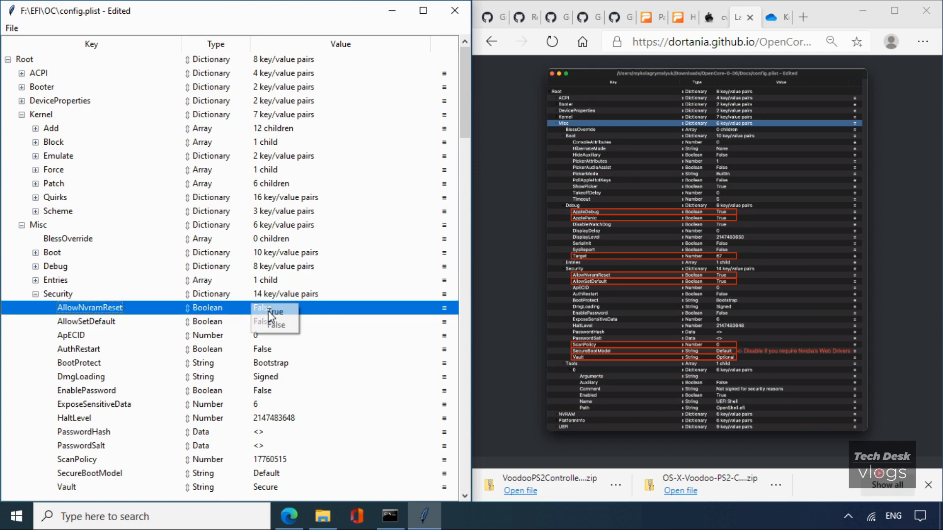
{"action": "left_click", "coordinate": [279, 311]}
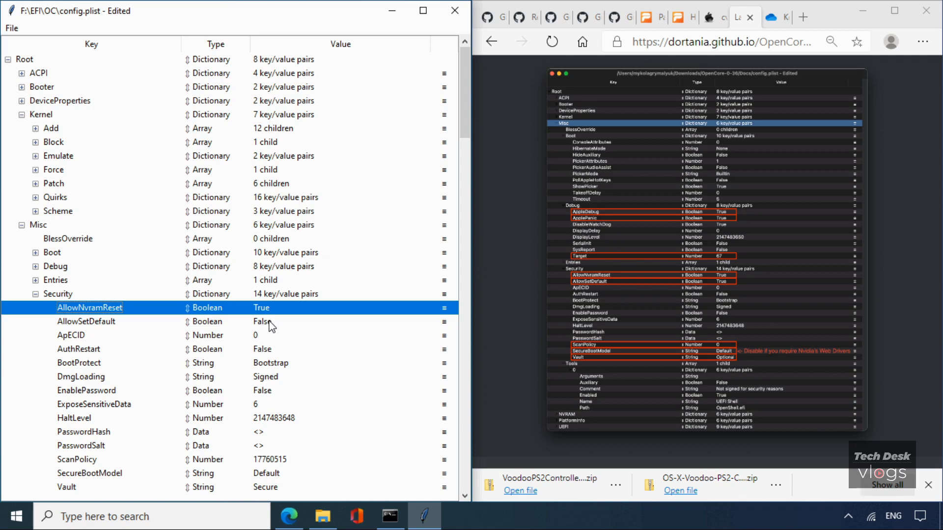
{"action": "double_click", "coordinate": [269, 324]}
{"action": "left_click", "coordinate": [281, 325]}
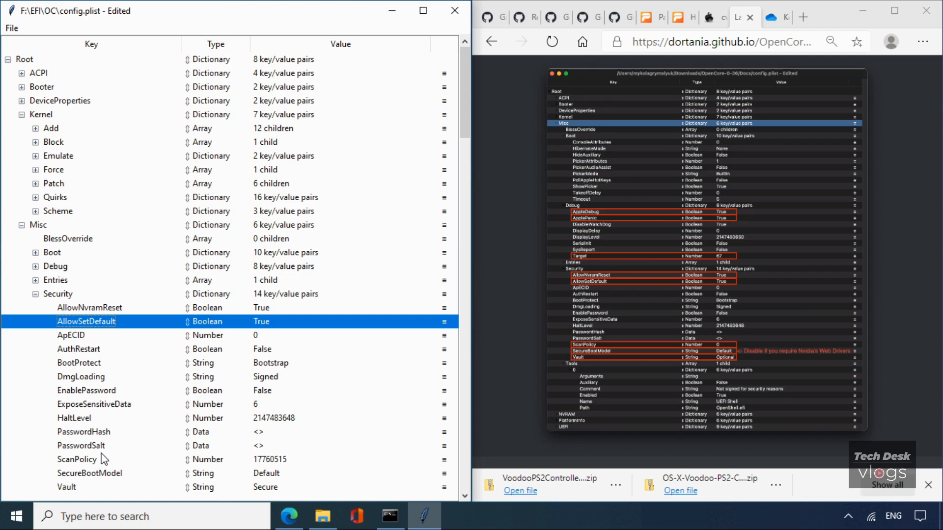
Set ScanPolicy under Misc Security to 0.
{"action": "key", "text": "Down"}
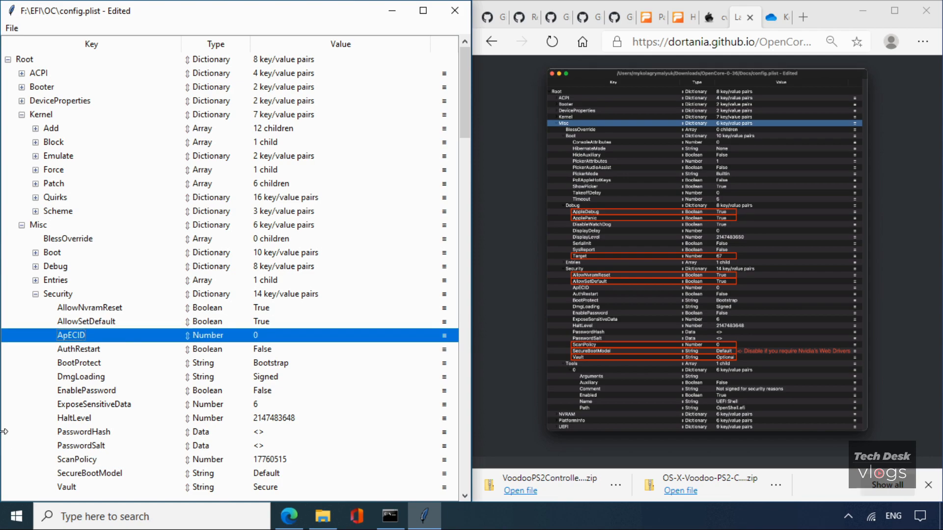
{"action": "key", "text": "Down"}
{"action": "key", "text": "Down"}
{"action": "key", "text": "Down"}
{"action": "key", "text": "Down"}
{"action": "key", "text": "Down"}
{"action": "key", "text": "Down"}
{"action": "key", "text": "Down"}
{"action": "key", "text": "Down"}
{"action": "key", "text": "Down"}
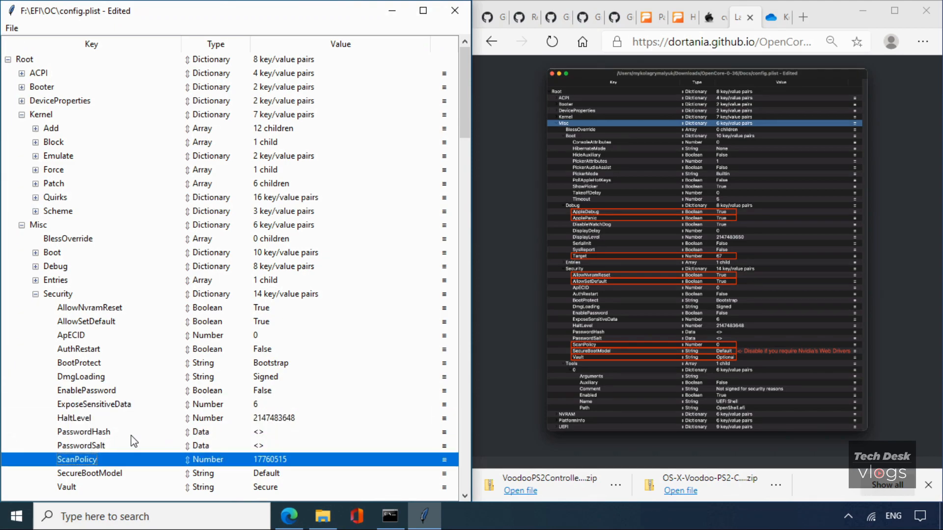
{"action": "double_click", "coordinate": [271, 458]}
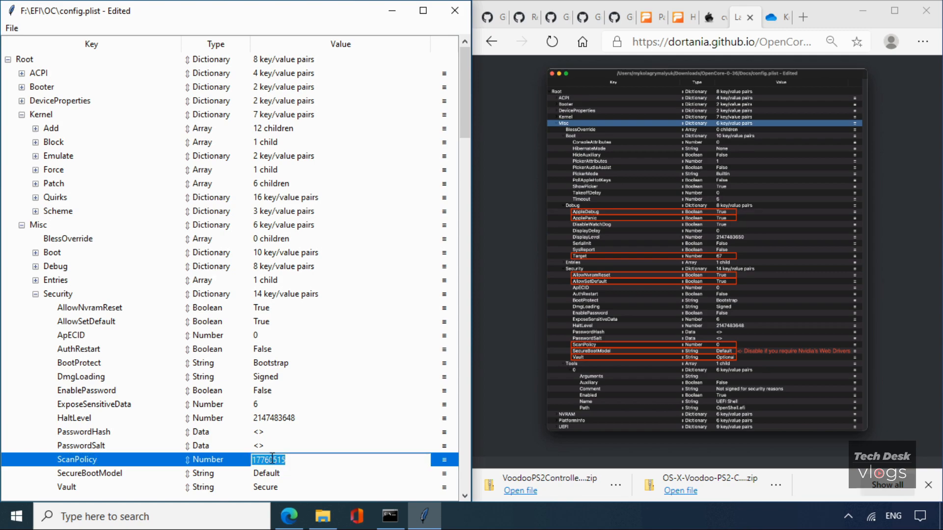
{"action": "type", "text": "0"}
{"action": "left_click", "coordinate": [275, 447]}
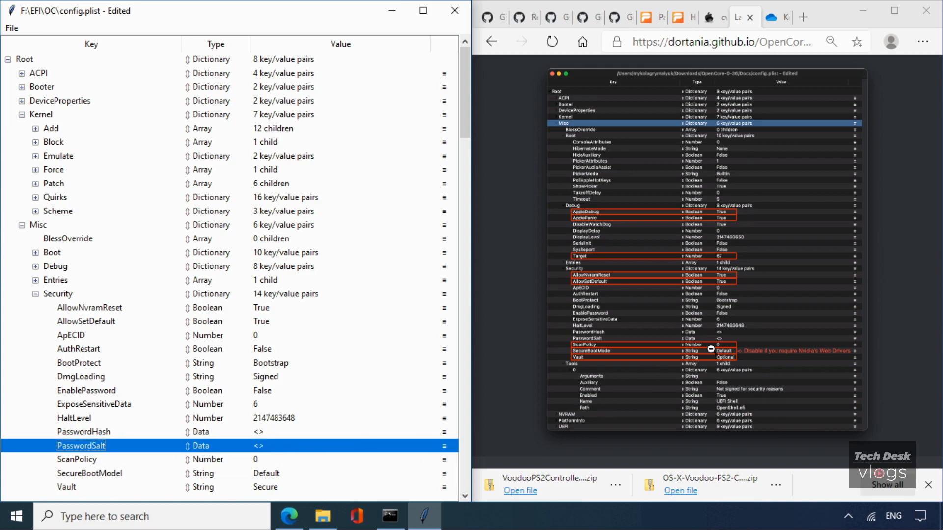
{"action": "left_click", "coordinate": [93, 461]}
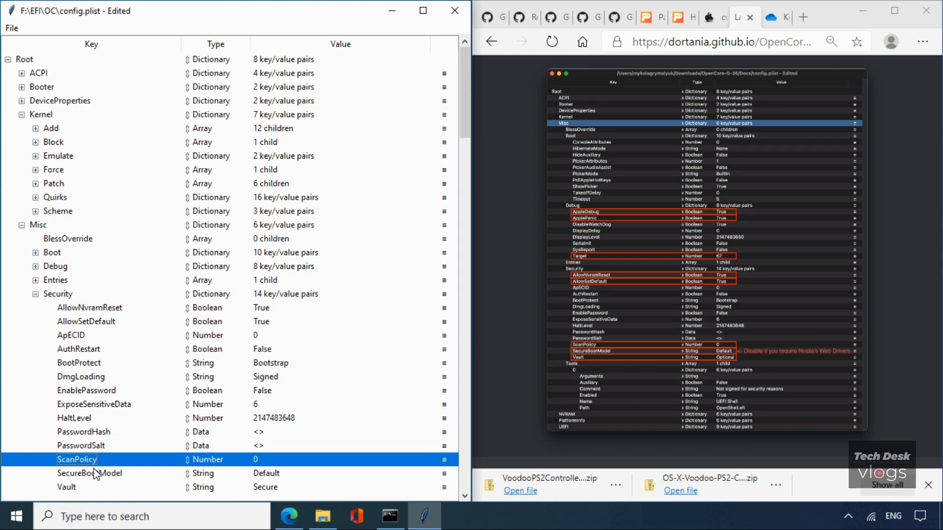
Set Vault under Misc Security to Optional.
{"action": "left_click", "coordinate": [97, 475]}
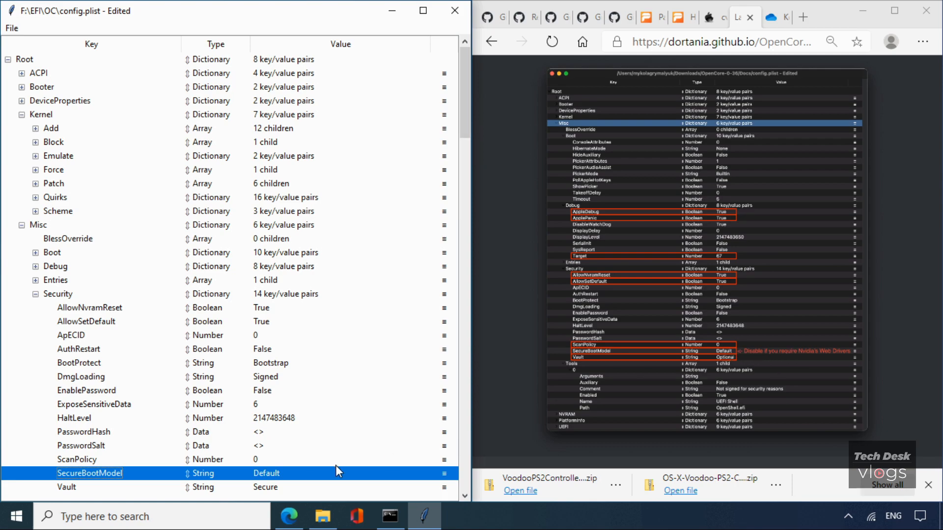
{"action": "key", "text": "Down"}
{"action": "key", "text": "Down"}
{"action": "key", "text": "Down"}
{"action": "key", "text": "Down"}
{"action": "key", "text": "Down"}
{"action": "key", "text": "Down"}
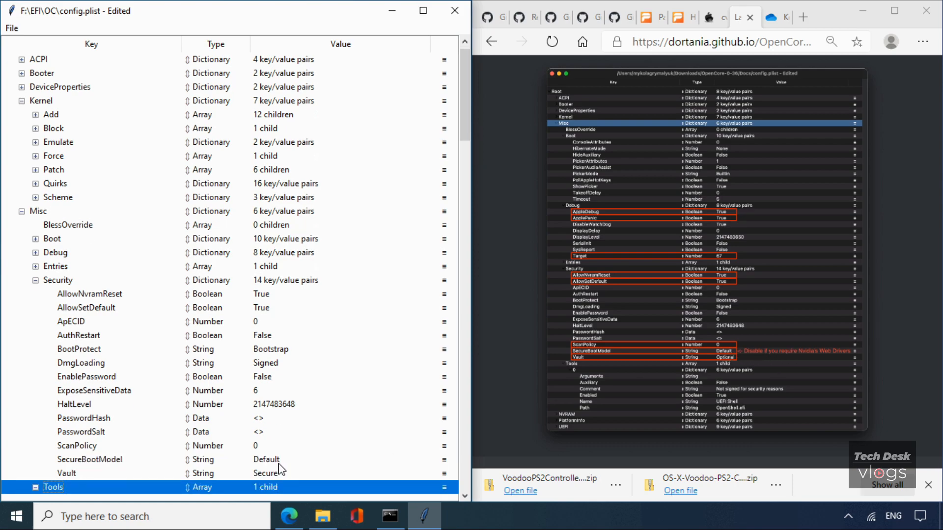
{"action": "key", "text": "Down"}
{"action": "key", "text": "Down"}
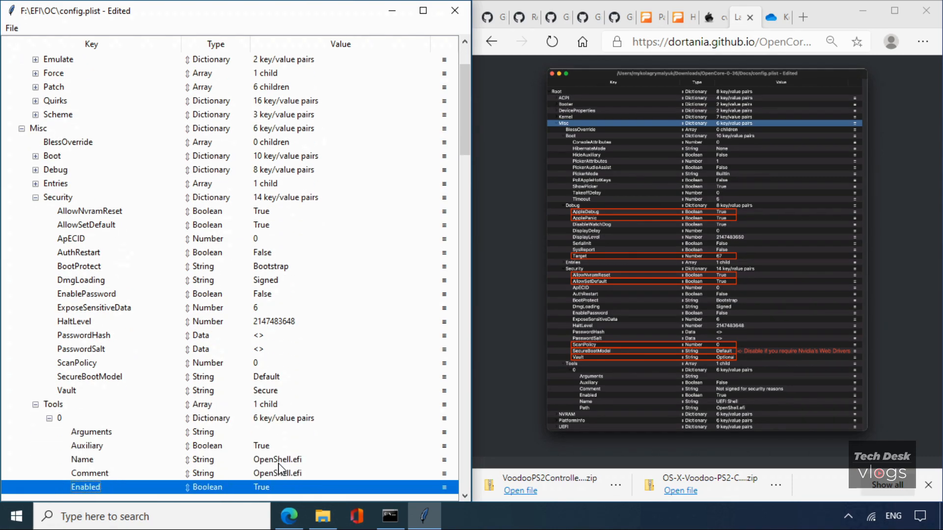
{"action": "left_click", "coordinate": [260, 391]}
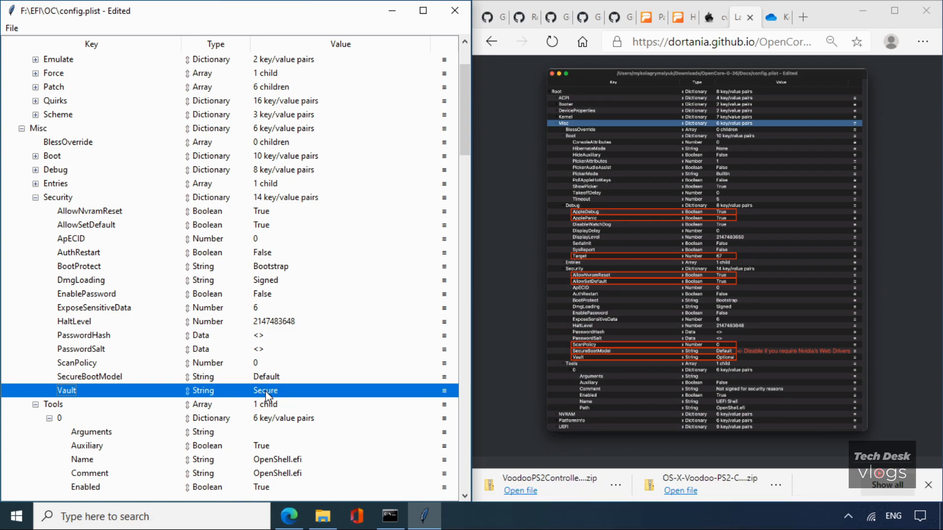
{"action": "double_click", "coordinate": [266, 391]}
{"action": "type", "text": "Optional"}
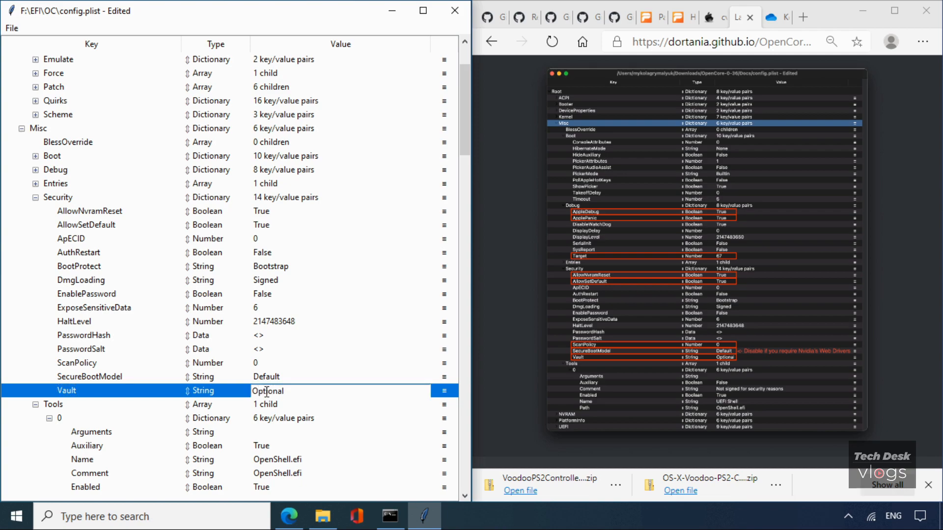
{"action": "left_click", "coordinate": [318, 377]}
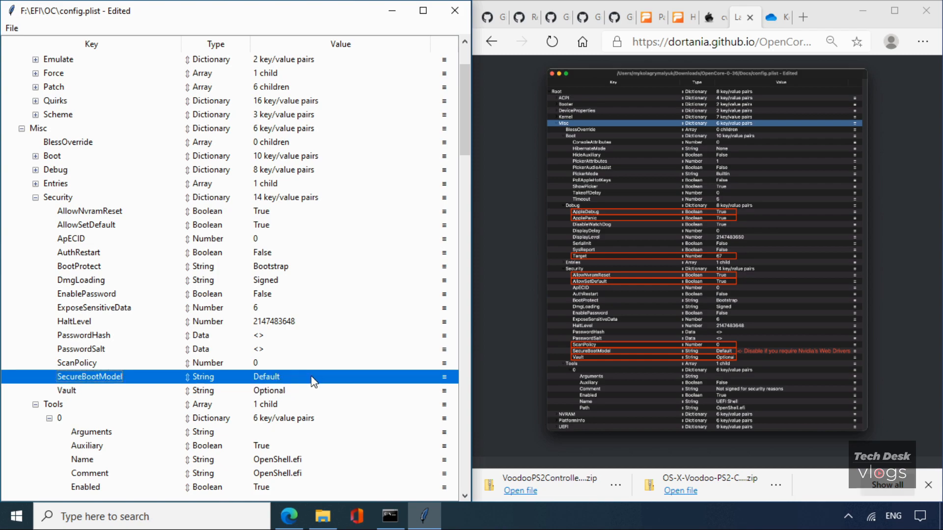
Collapse Security and Tools under Misc and select the NVRAM section of config.plist.
{"action": "left_click", "coordinate": [281, 393]}
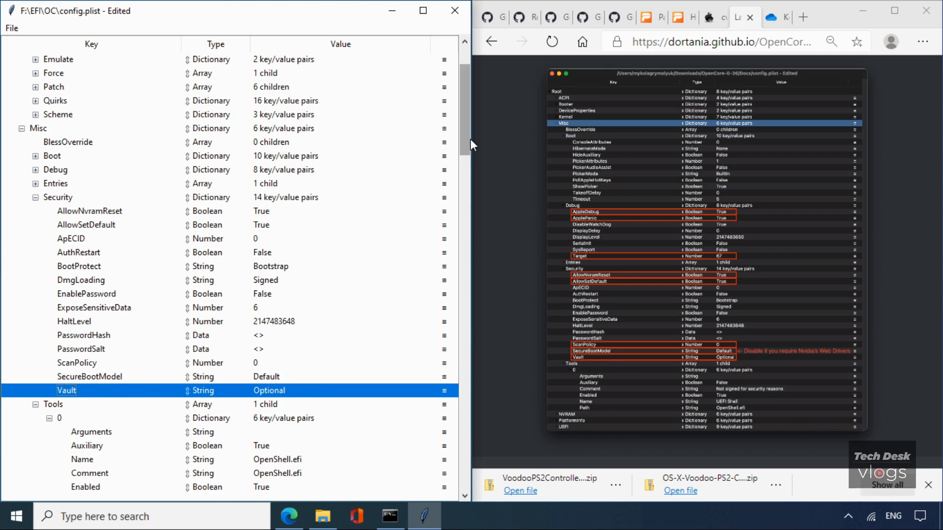
{"action": "mouse_move", "coordinate": [467, 141]}
{"action": "left_mouse_down"}
{"action": "mouse_move", "coordinate": [466, 185]}
{"action": "mouse_move", "coordinate": [465, 158]}
{"action": "left_mouse_up"}
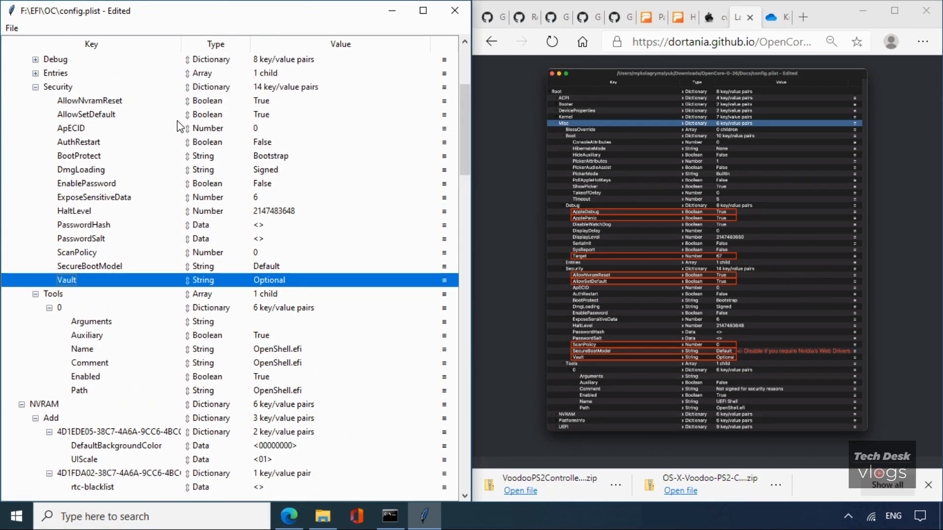
{"action": "left_click", "coordinate": [36, 88]}
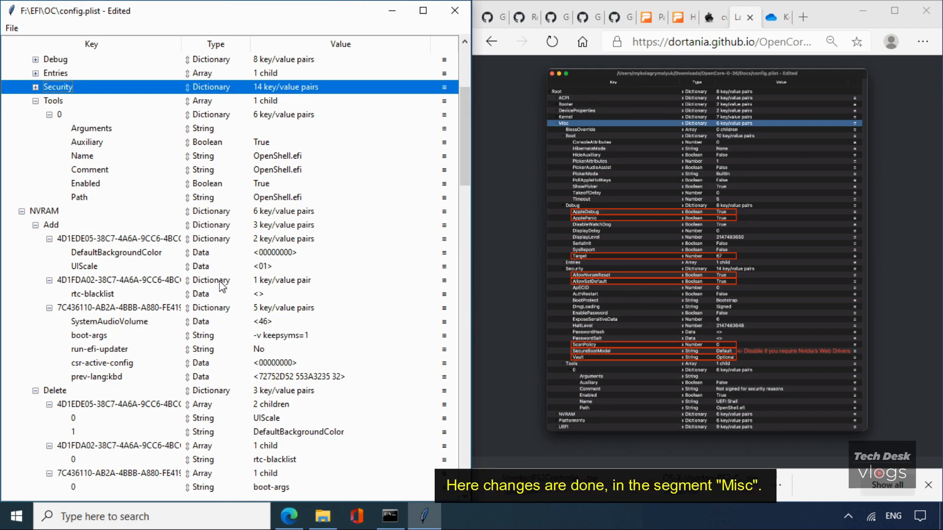
{"action": "left_click", "coordinate": [36, 101]}
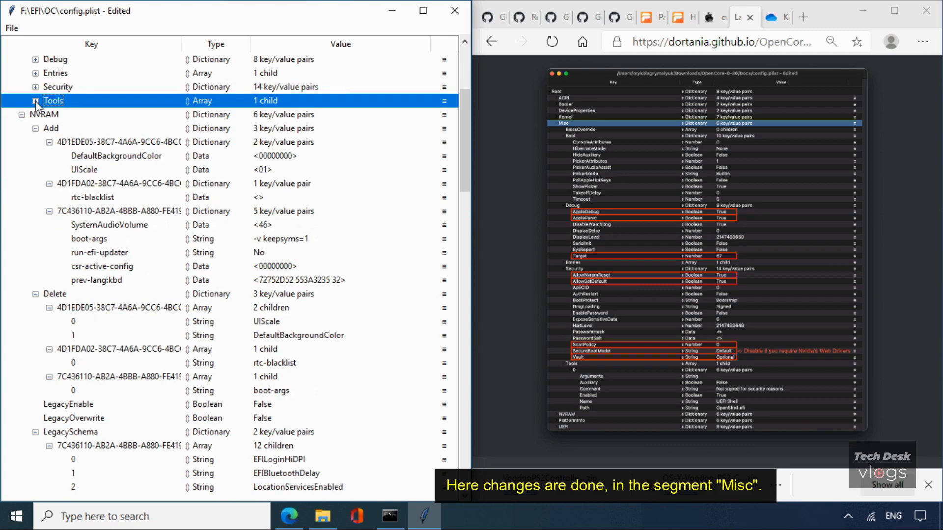
{"action": "left_click", "coordinate": [50, 115]}
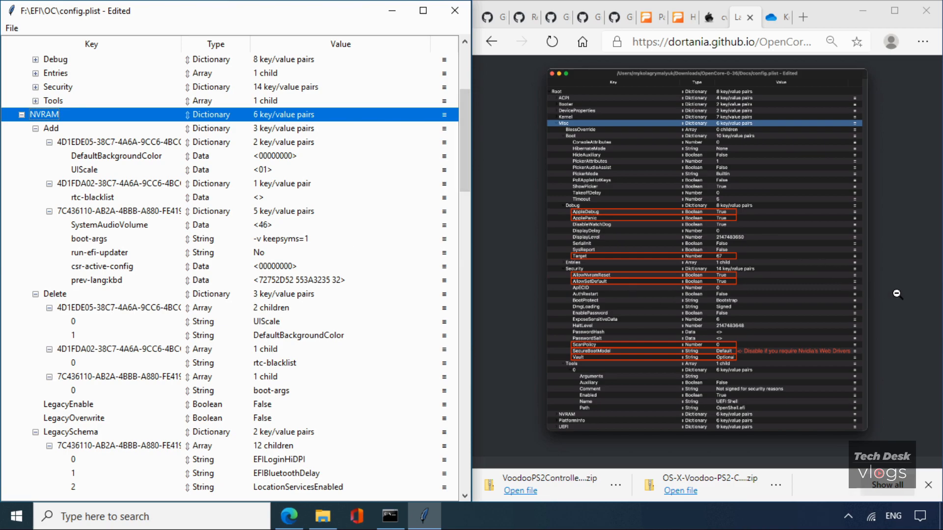
Review the guide's Misc notes on Boot, Debug, Security, Tools and Entries, continuing down to its NVRAM section.
{"action": "left_click", "coordinate": [907, 309]}
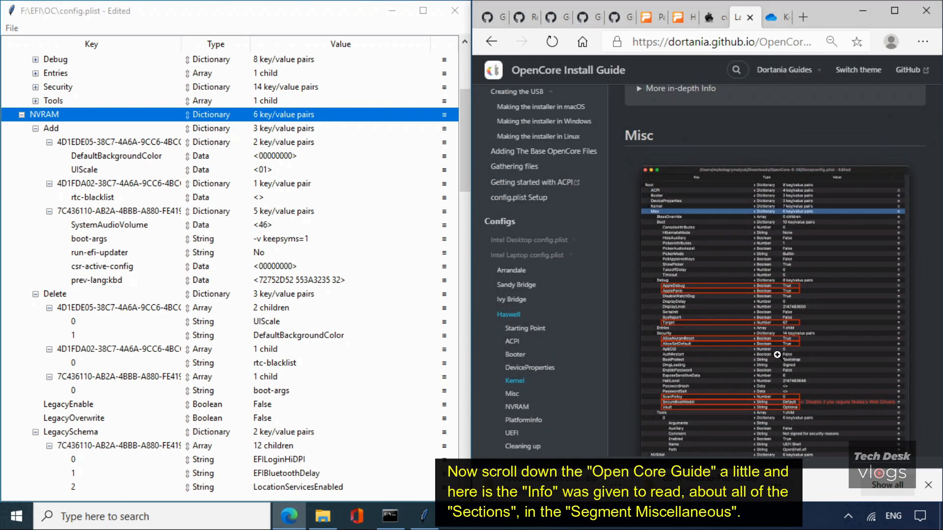
{"action": "scroll", "coordinate": [777, 355], "scroll_direction": "down", "scroll_amount": 6}
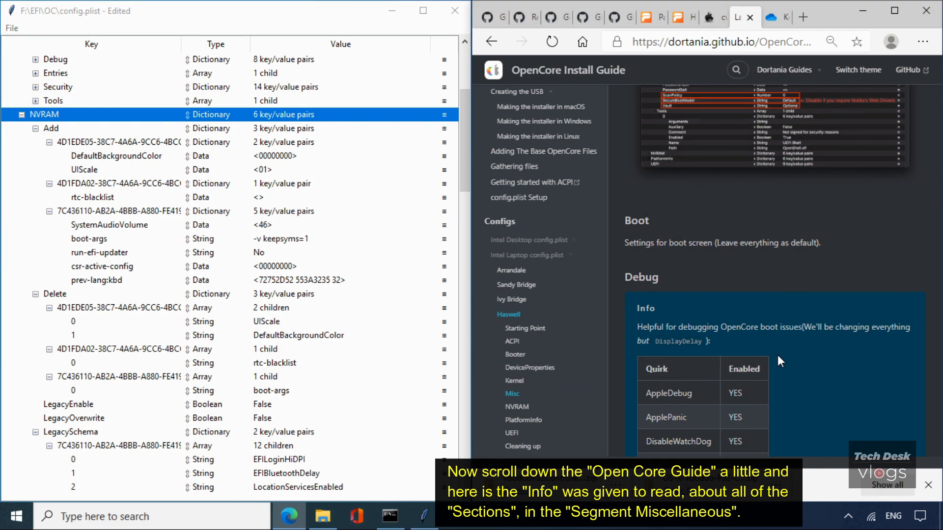
{"action": "scroll", "coordinate": [777, 361], "scroll_direction": "down", "scroll_amount": 4}
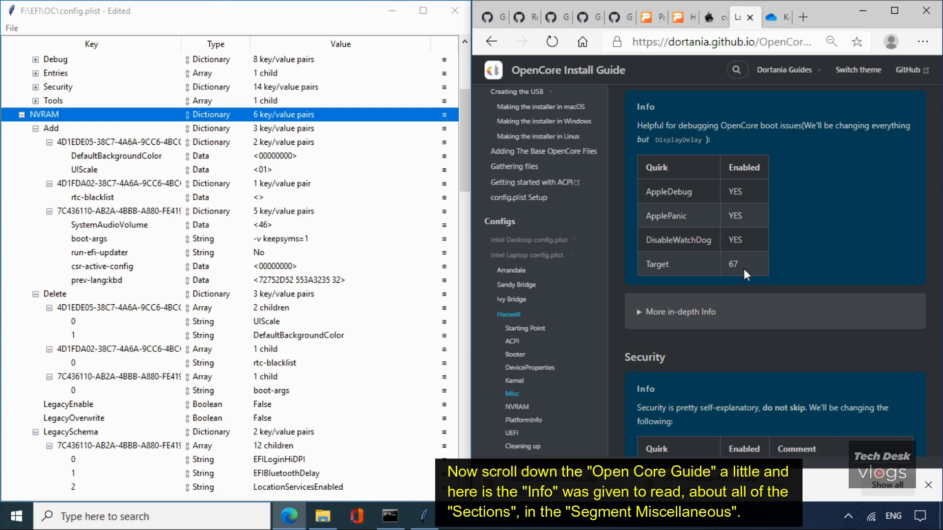
{"action": "scroll", "coordinate": [744, 270], "scroll_direction": "down", "scroll_amount": 6}
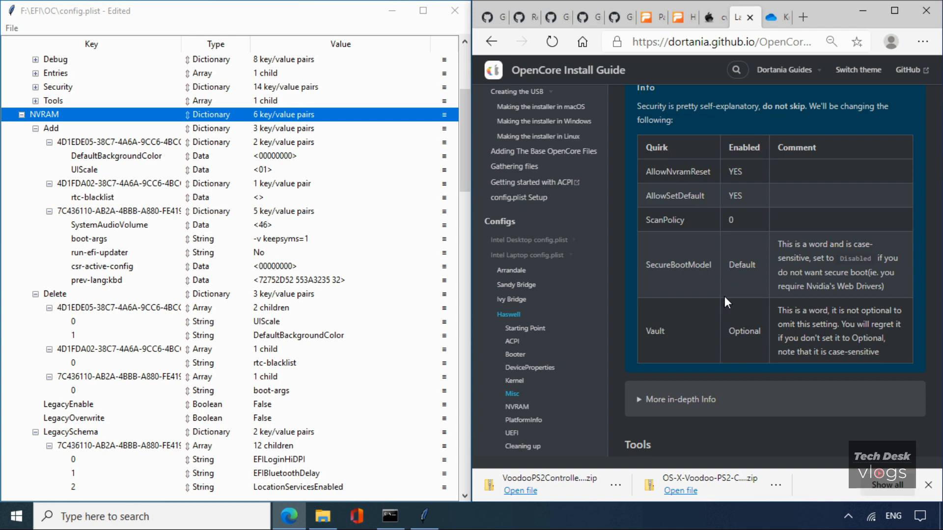
{"action": "scroll", "coordinate": [741, 332], "scroll_direction": "down", "scroll_amount": 4}
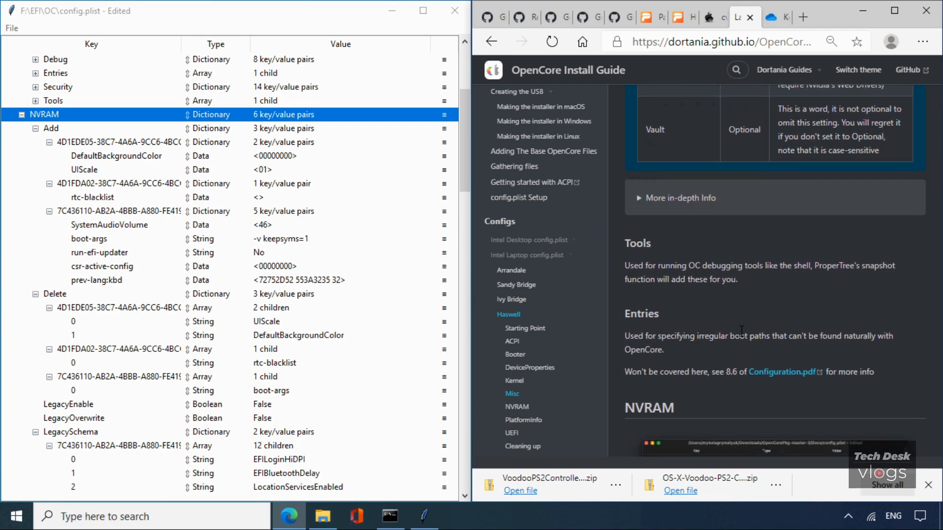
{"action": "scroll", "coordinate": [741, 331], "scroll_direction": "down", "scroll_amount": 5}
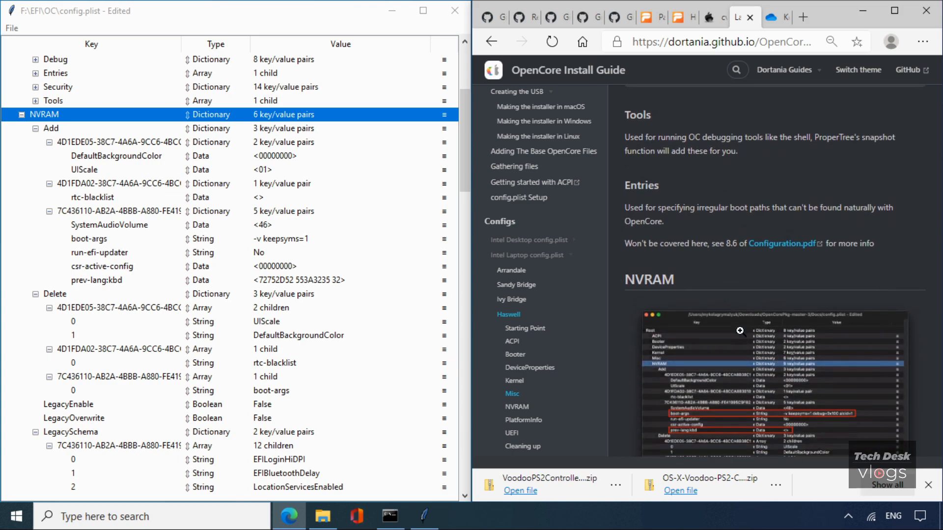
{"action": "scroll", "coordinate": [740, 330], "scroll_direction": "down", "scroll_amount": 1}
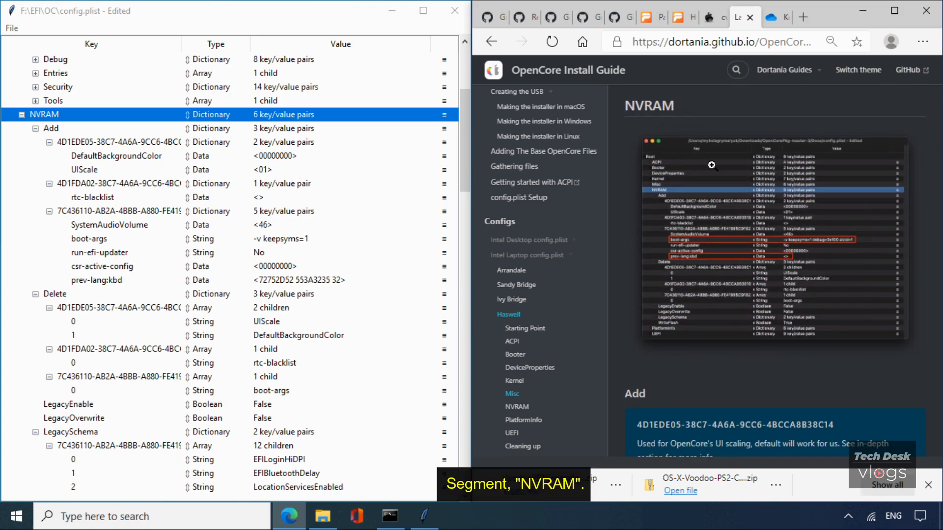
Enlarge the guide's NVRAM example screenshot to compare it with the NVRAM section of config.plist.
{"action": "left_click_drag", "start_coordinate": [683, 110], "coordinate": [603, 109]}
{"action": "left_click", "coordinate": [62, 115]}
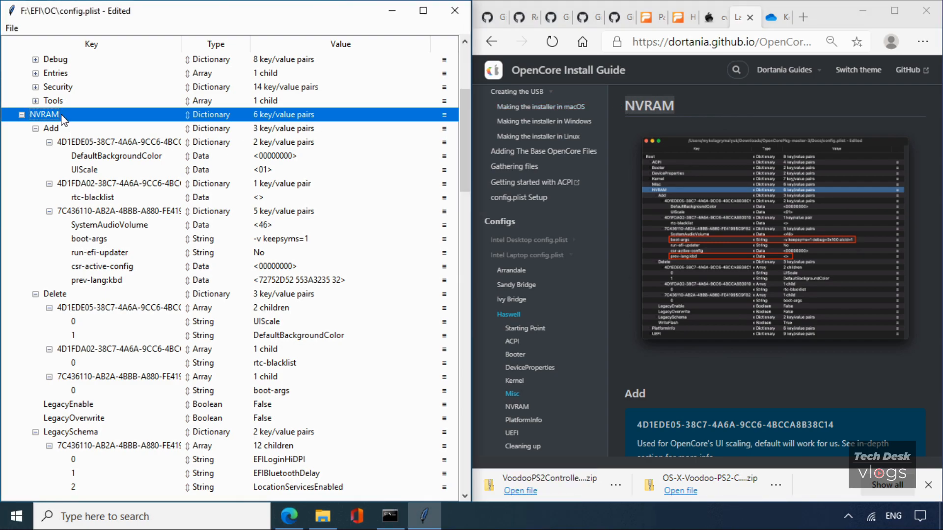
{"action": "left_click", "coordinate": [721, 227]}
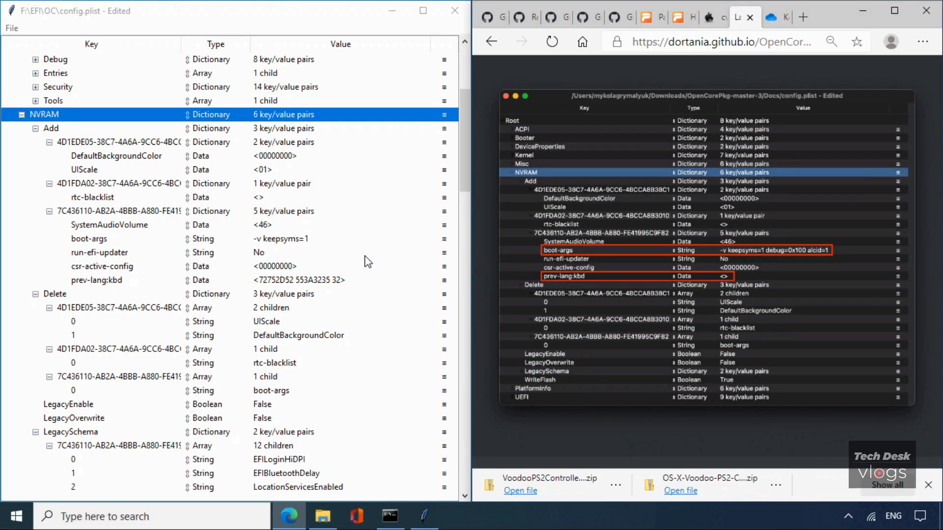
Remove -v from boot-args under NVRAM Add and append debug=0x100, making the value "keepsyms=1 debug=0x100".
{"action": "left_click", "coordinate": [116, 226]}
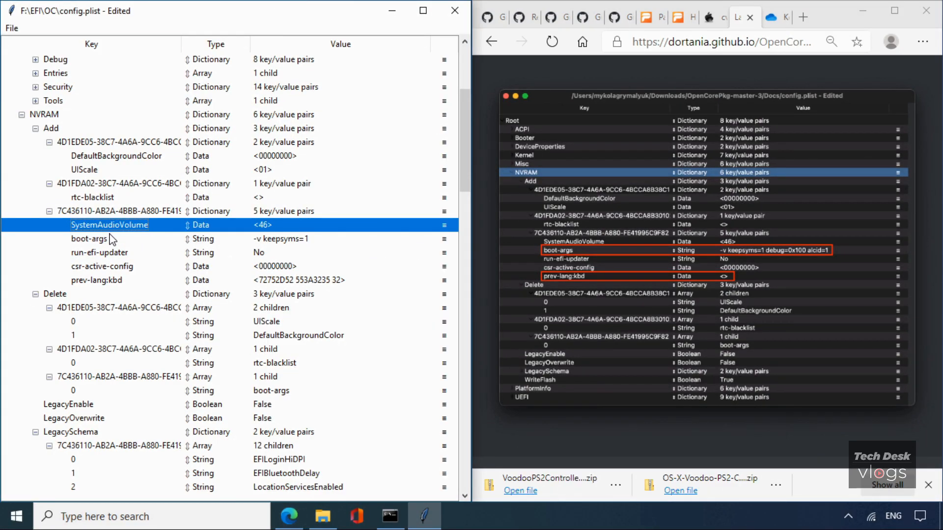
{"action": "left_click", "coordinate": [108, 240]}
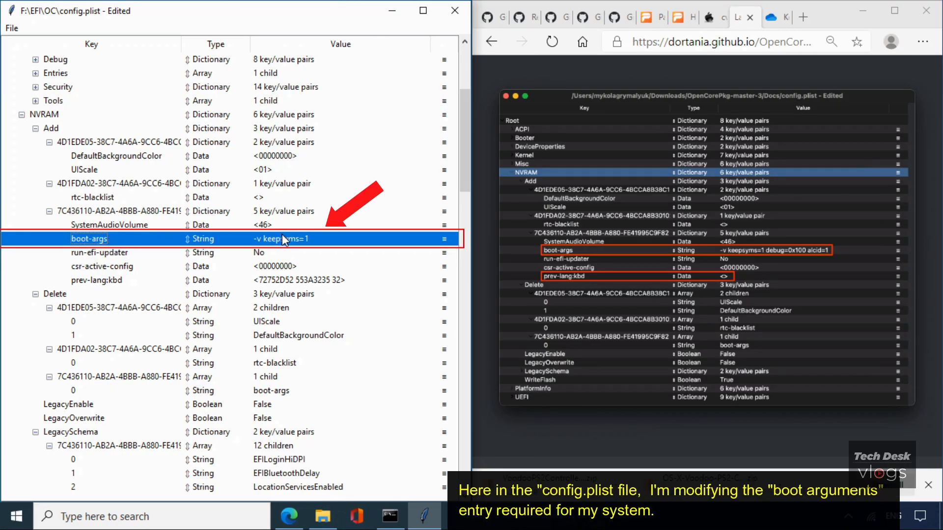
{"action": "double_click", "coordinate": [282, 243]}
{"action": "left_click", "coordinate": [316, 239]}
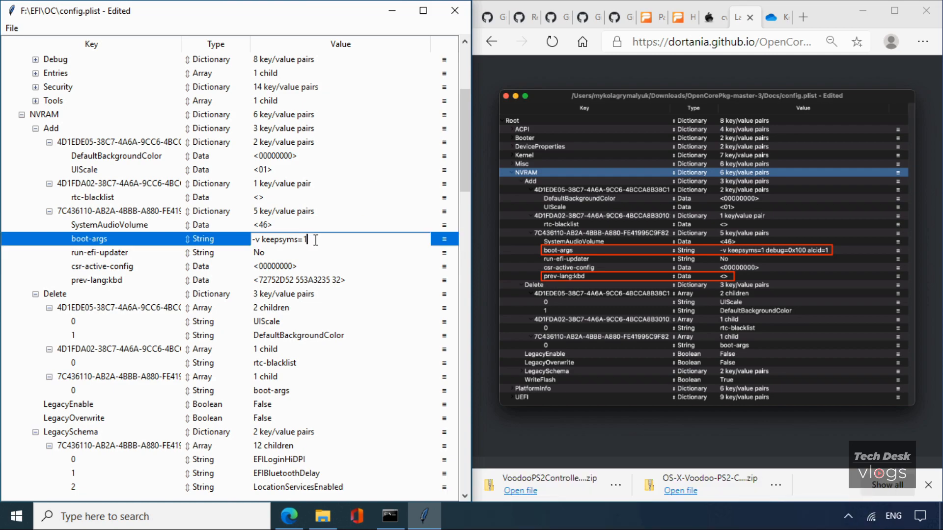
{"action": "type", "text": "debug=0x100"}
{"action": "key", "text": "shift+Left"}
{"action": "type", "text": "x"}
{"action": "key", "text": "shift+Left"}
{"action": "key", "text": "shift+Left"}
{"action": "key", "text": "Delete"}
{"action": "key", "text": "Delete"}
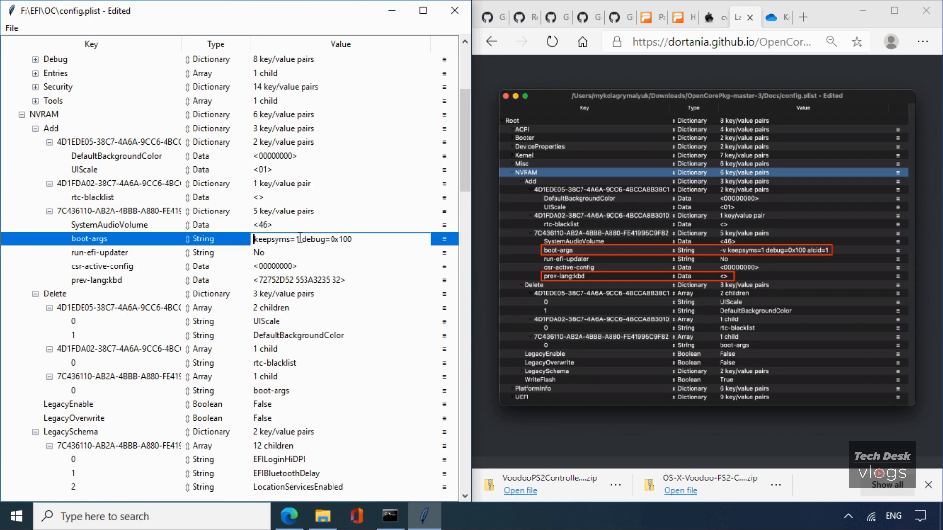
{"action": "left_click", "coordinate": [173, 241]}
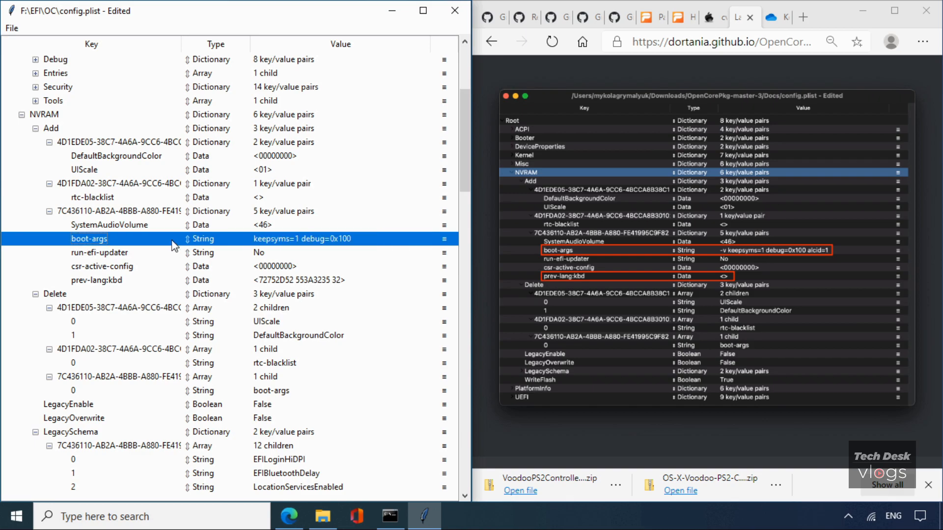
Open the prev-lang:kbd value for editing and compare the entry with the guide's enlarged NVRAM screenshot.
{"action": "left_click", "coordinate": [110, 284]}
{"action": "double_click", "coordinate": [311, 284]}
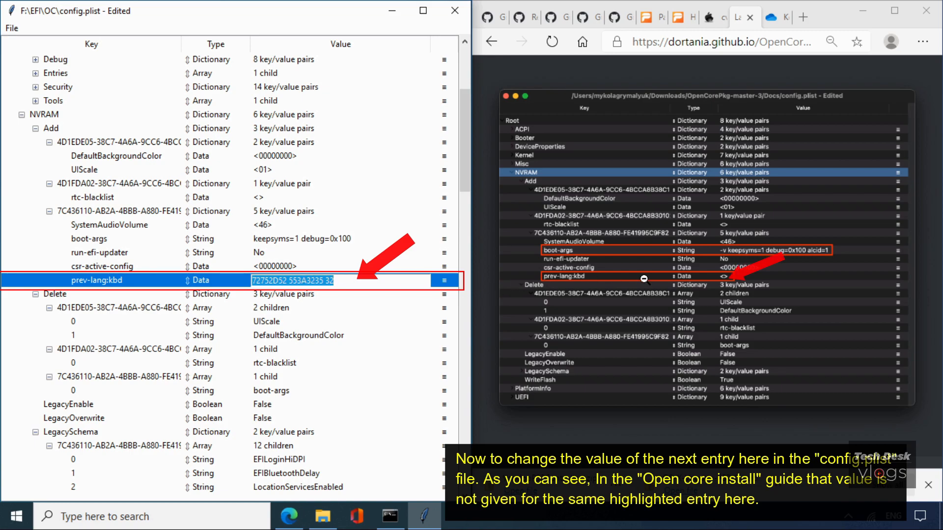
{"action": "left_click", "coordinate": [563, 427]}
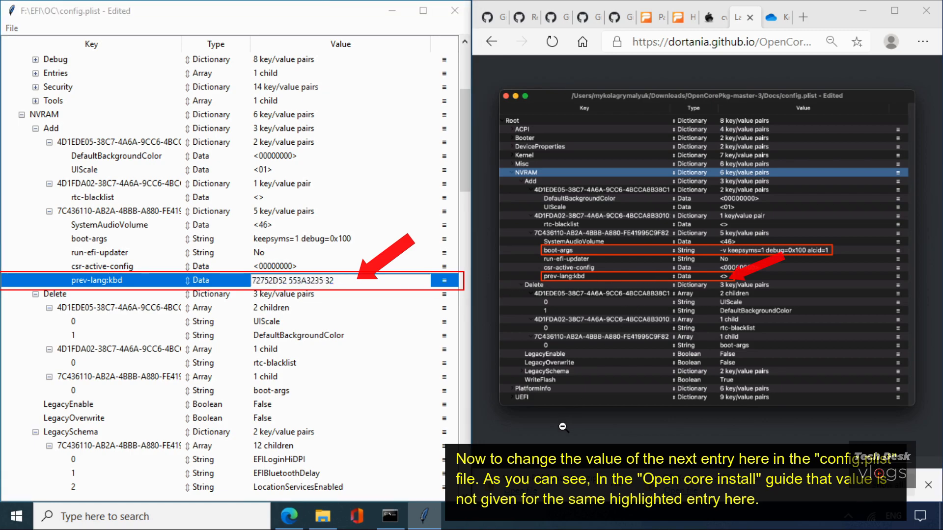
{"action": "left_click", "coordinate": [563, 428]}
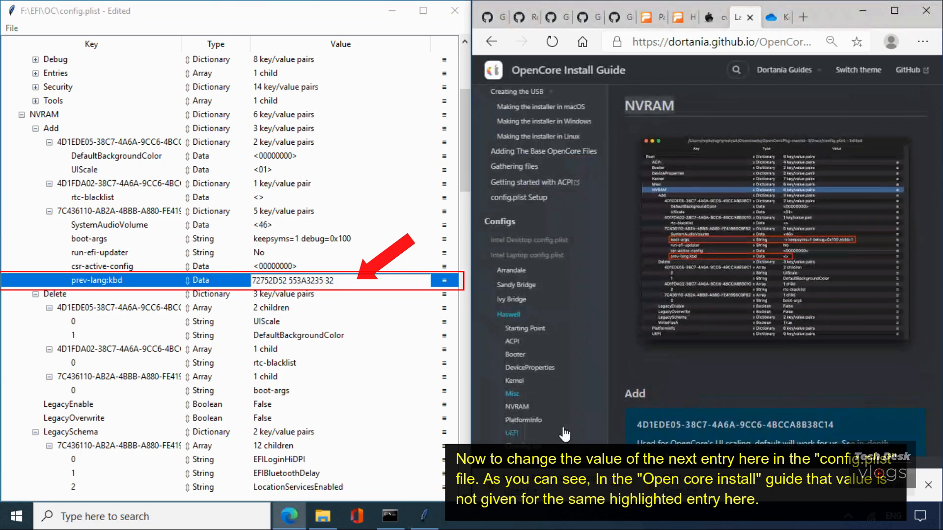
{"action": "left_click", "coordinate": [660, 360]}
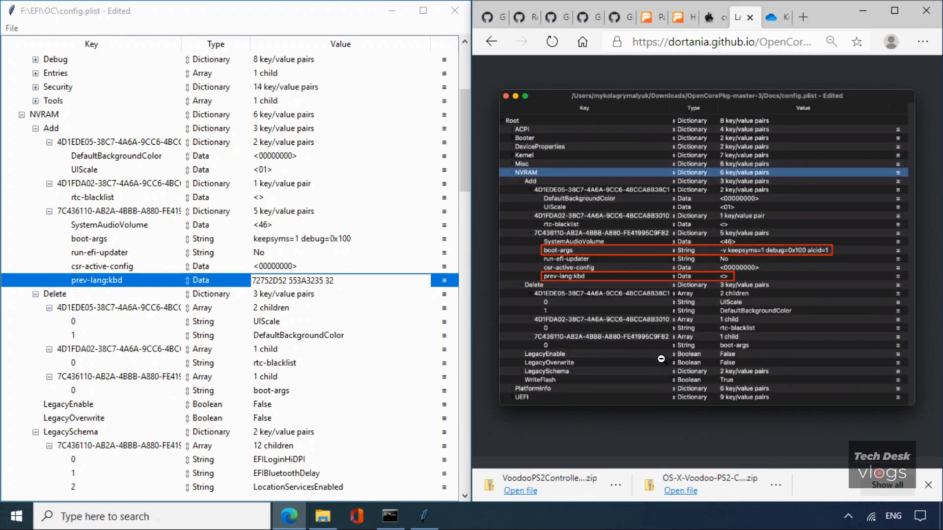
{"action": "left_click", "coordinate": [629, 438]}
Copy the -wegnoegpu argument from the guide's GPU-Specific boot-args table and highlight its description.
{"action": "scroll", "coordinate": [718, 361], "scroll_direction": "down", "scroll_amount": 15}
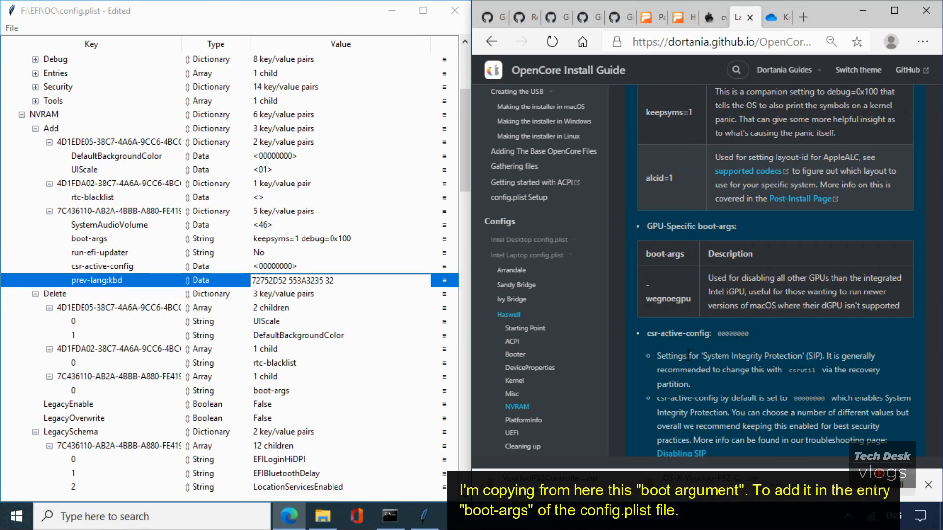
{"action": "left_click_drag", "start_coordinate": [693, 299], "coordinate": [644, 290]}
{"action": "right_click", "coordinate": [655, 297]}
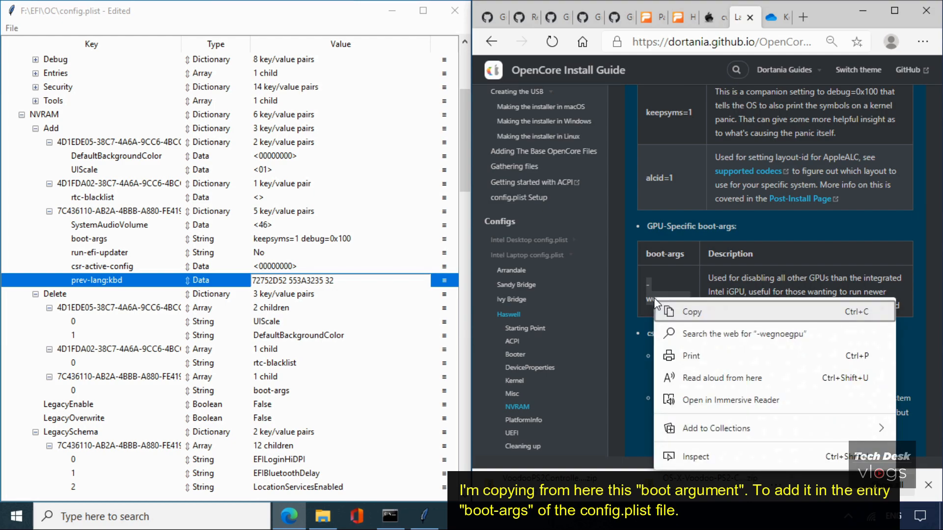
{"action": "left_click", "coordinate": [693, 312]}
{"action": "left_click_drag", "start_coordinate": [709, 278], "coordinate": [902, 288]}
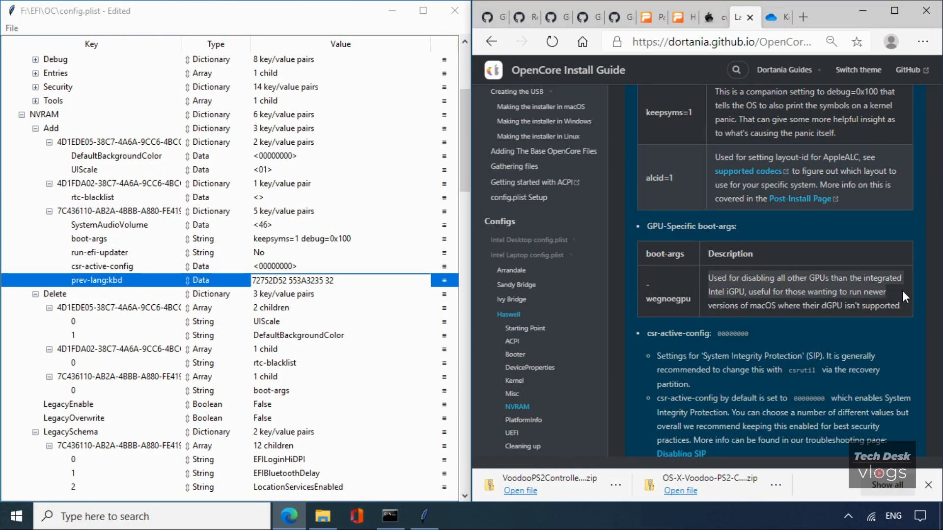
{"action": "left_click_drag", "start_coordinate": [903, 297], "coordinate": [902, 301]}
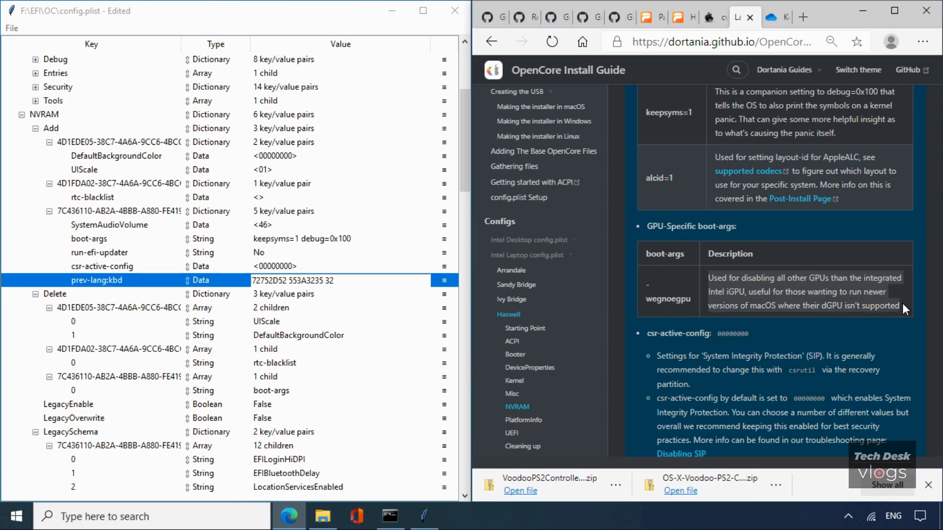
Insert -wegnoegpu at the start of boot-args, making the value "-wegnoegpu keepsyms=1 debug=0x100".
{"action": "left_click", "coordinate": [278, 245]}
{"action": "double_click", "coordinate": [265, 240]}
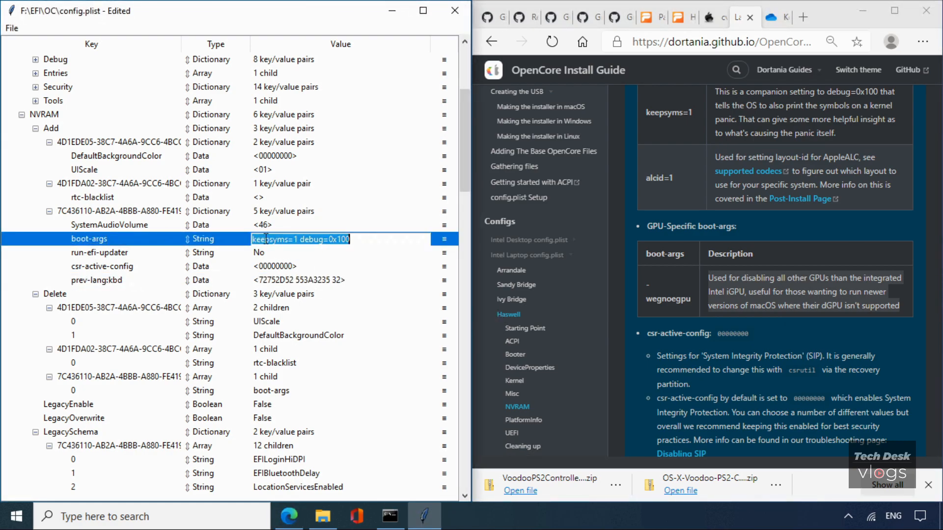
{"action": "key", "text": "End"}
{"action": "key", "text": "ctrl+Left"}
{"action": "key", "text": "ctrl+Left"}
{"action": "key", "text": "ctrl+Left"}
{"action": "key", "text": "ctrl+Left"}
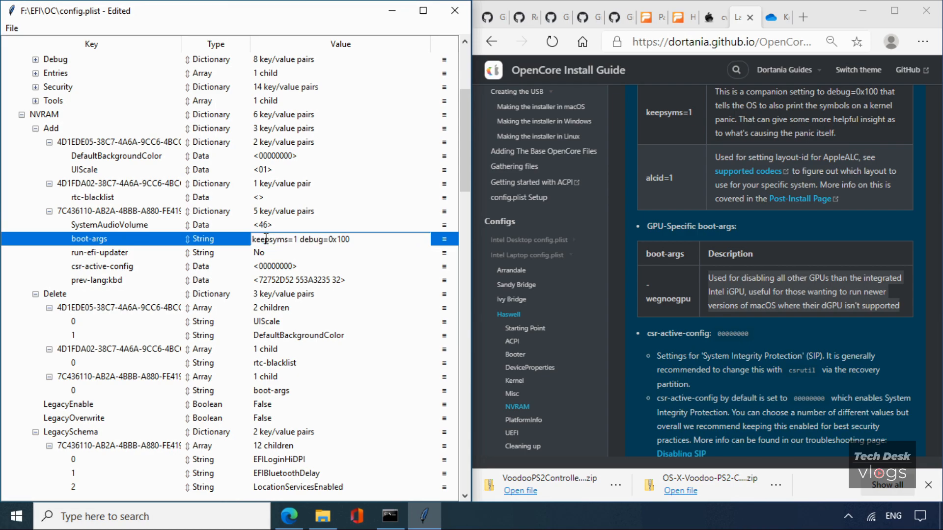
{"action": "key", "text": "ctrl+v"}
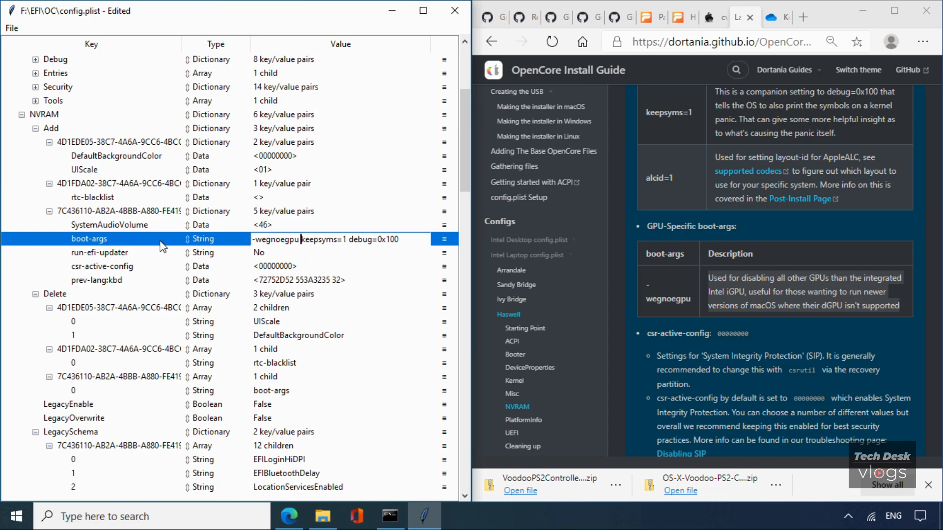
{"action": "key", "text": "Return"}
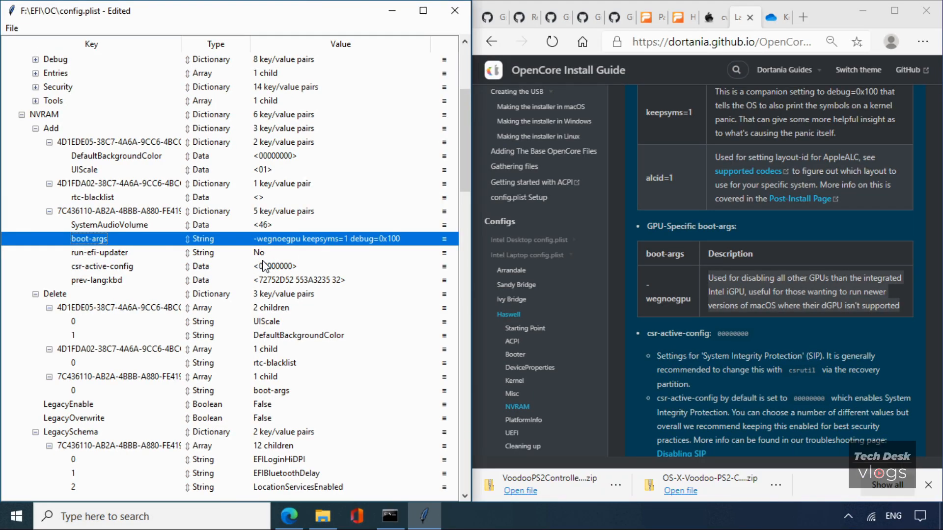
Select the csr-active-config entry and examine the guide's notes on its value and System Integrity Protection.
{"action": "left_click", "coordinate": [257, 269]}
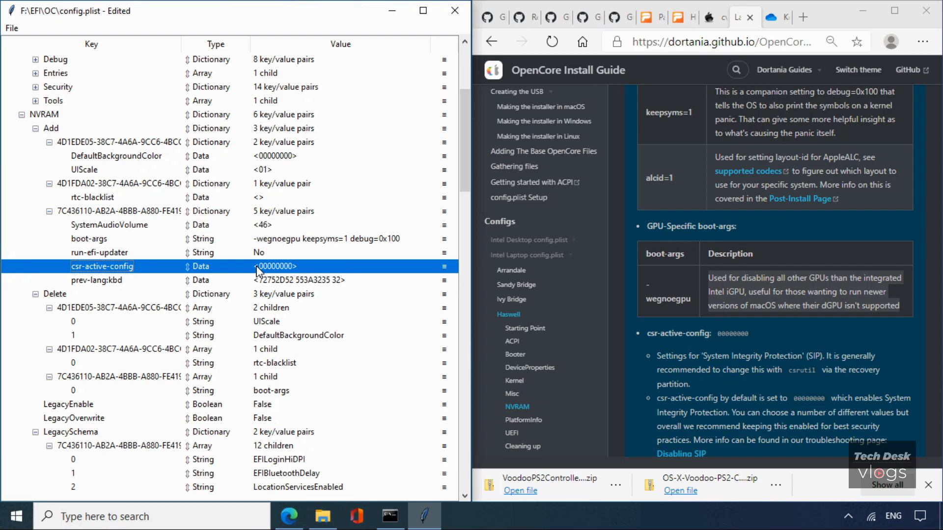
{"action": "left_click_drag", "start_coordinate": [717, 335], "coordinate": [749, 334]}
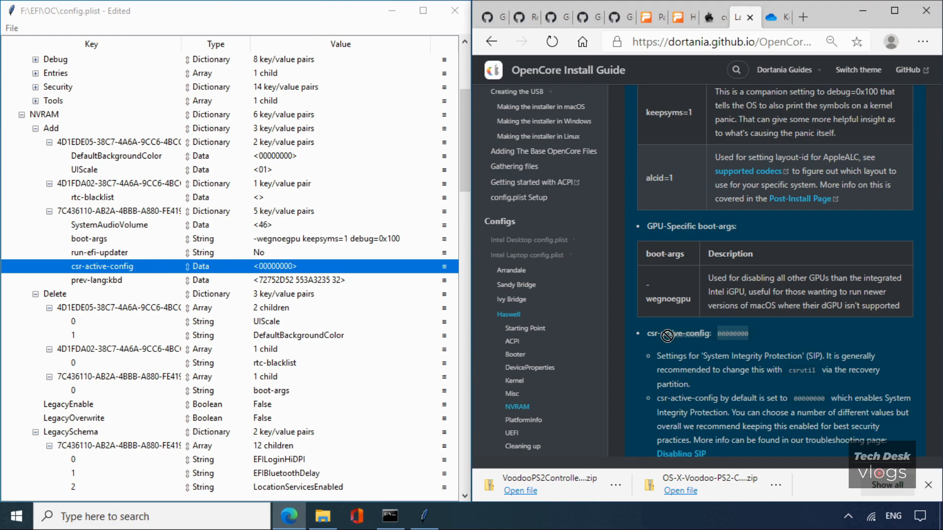
{"action": "left_click_drag", "start_coordinate": [645, 335], "coordinate": [710, 336]}
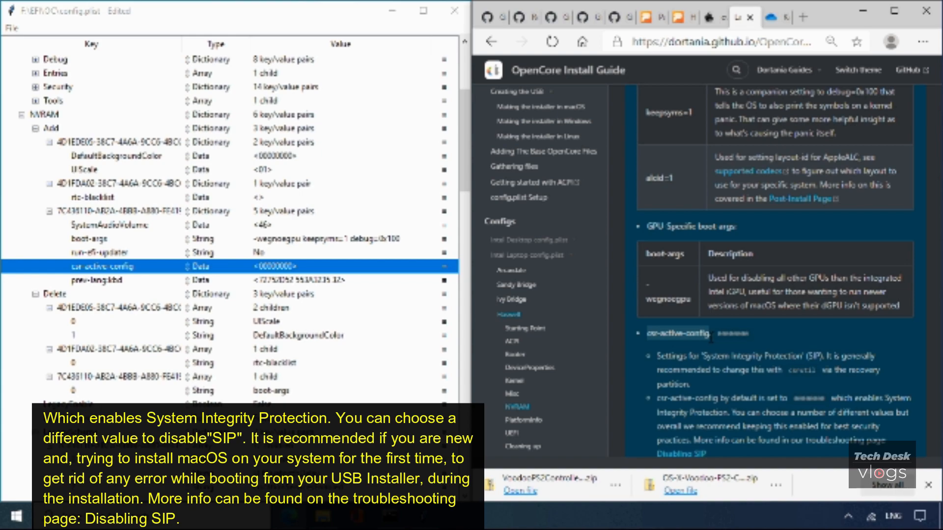
{"action": "left_click_drag", "start_coordinate": [657, 356], "coordinate": [814, 379]}
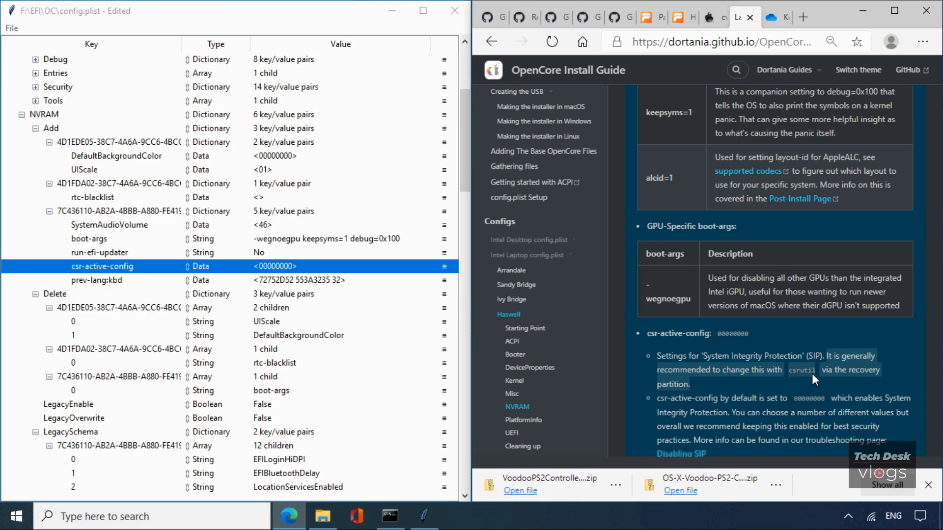
{"action": "left_click", "coordinate": [788, 341]}
{"action": "scroll", "coordinate": [788, 342], "scroll_direction": "down", "scroll_amount": 4}
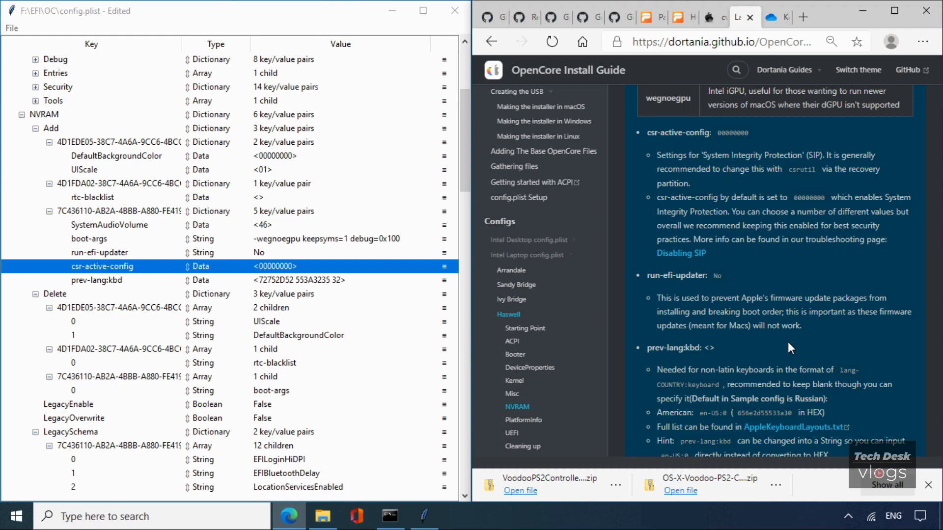
Open the guide's Disabling SIP link in a new tab and read the descriptions of the 00000000 and 03000000 values.
{"action": "right_click", "coordinate": [685, 253]}
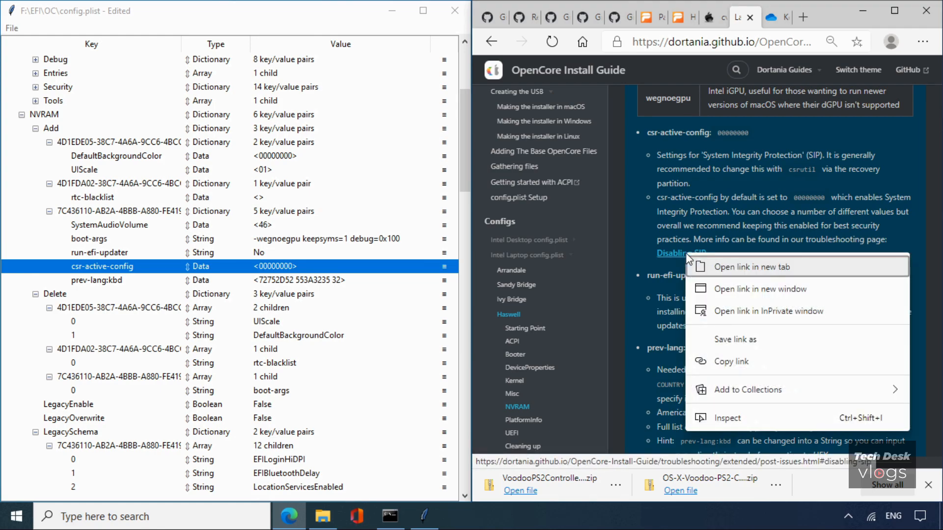
{"action": "left_click", "coordinate": [727, 269]}
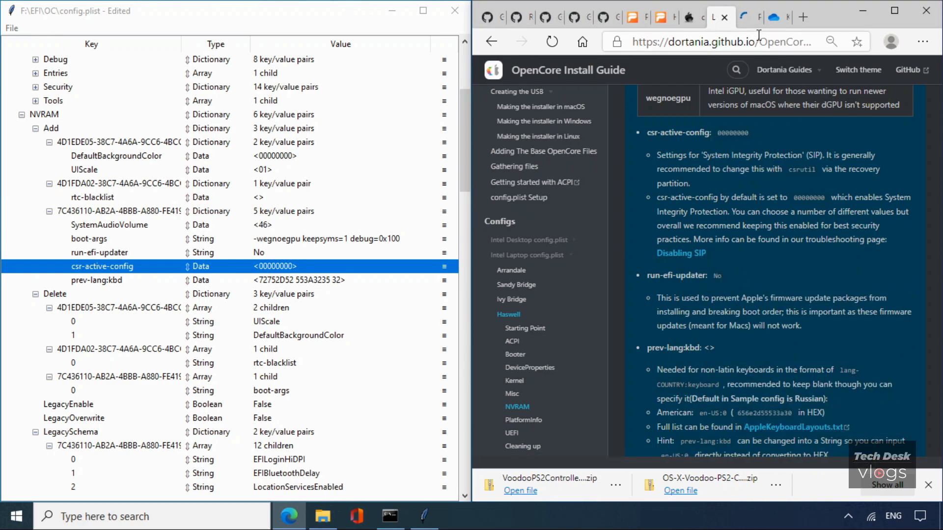
{"action": "left_click", "coordinate": [746, 23]}
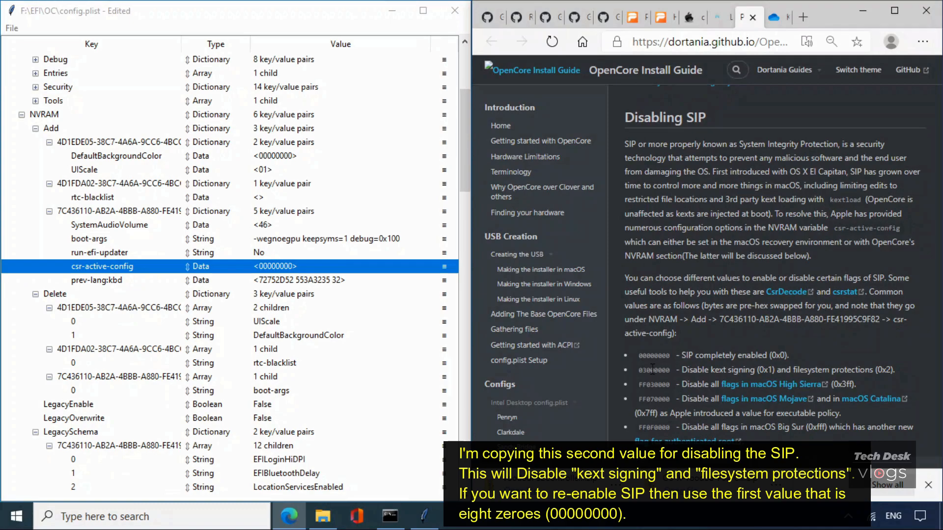
{"action": "left_click_drag", "start_coordinate": [640, 372], "coordinate": [895, 374]}
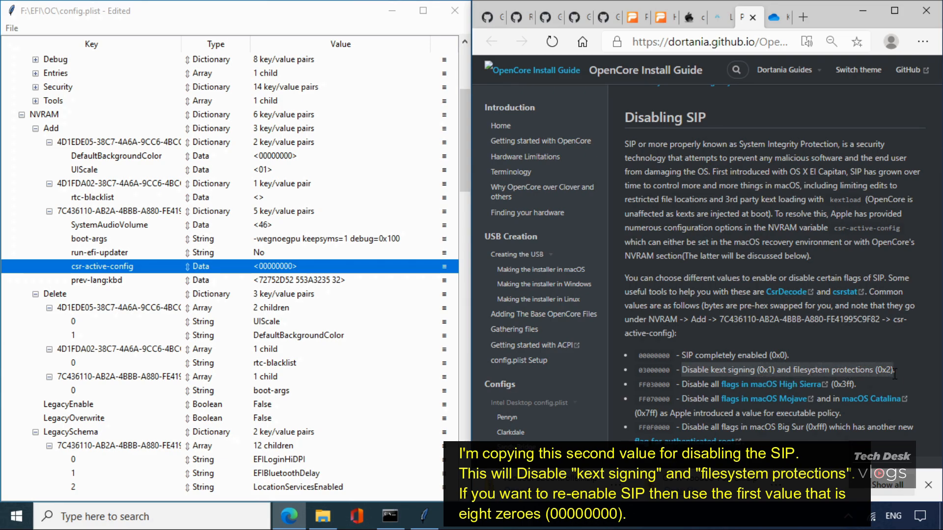
{"action": "left_click", "coordinate": [683, 357]}
{"action": "left_click_drag", "start_coordinate": [683, 358], "coordinate": [791, 357]}
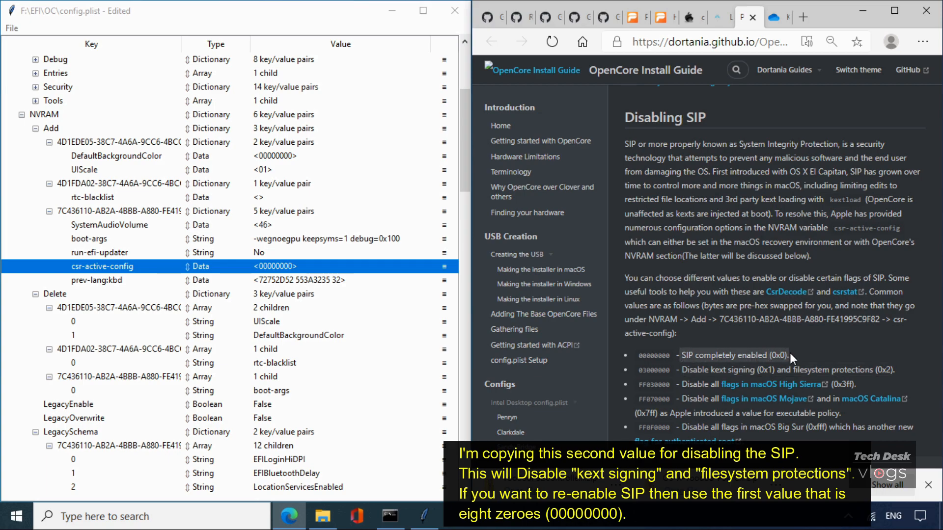
Copy 03000000 from the Disabling SIP page into csr-active-config under NVRAM Add, and close the Disabling SIP tab.
{"action": "mouse_move", "coordinate": [675, 357]}
{"action": "left_mouse_down"}
{"action": "mouse_move", "coordinate": [640, 358]}
{"action": "mouse_move", "coordinate": [670, 370]}
{"action": "left_mouse_up"}
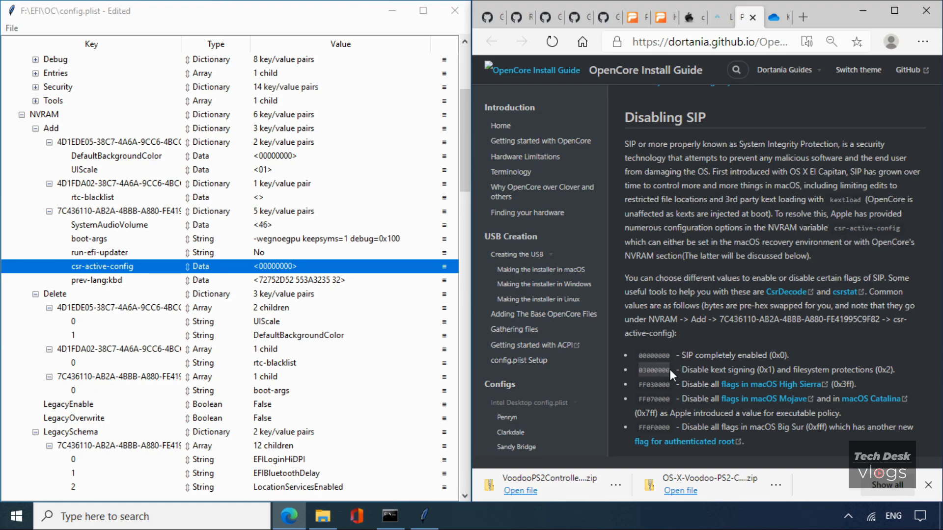
{"action": "right_click", "coordinate": [669, 369]}
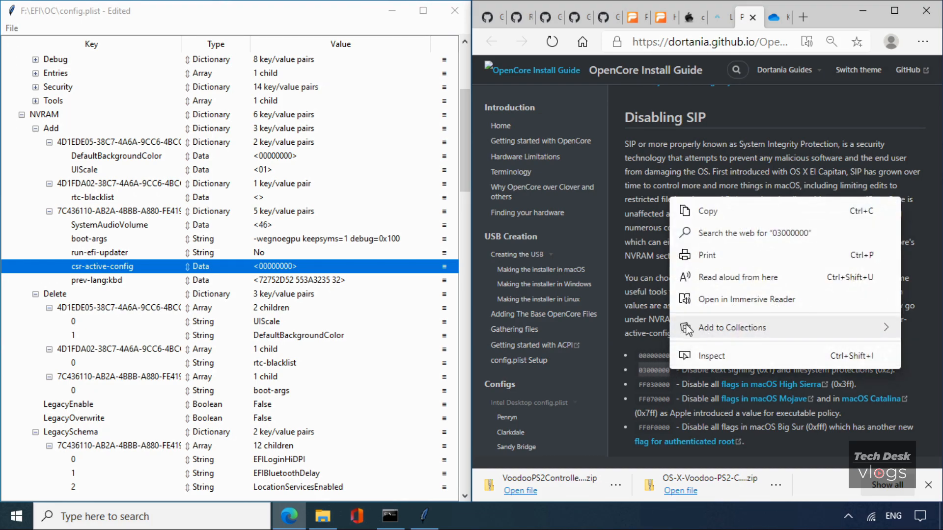
{"action": "left_click", "coordinate": [715, 213]}
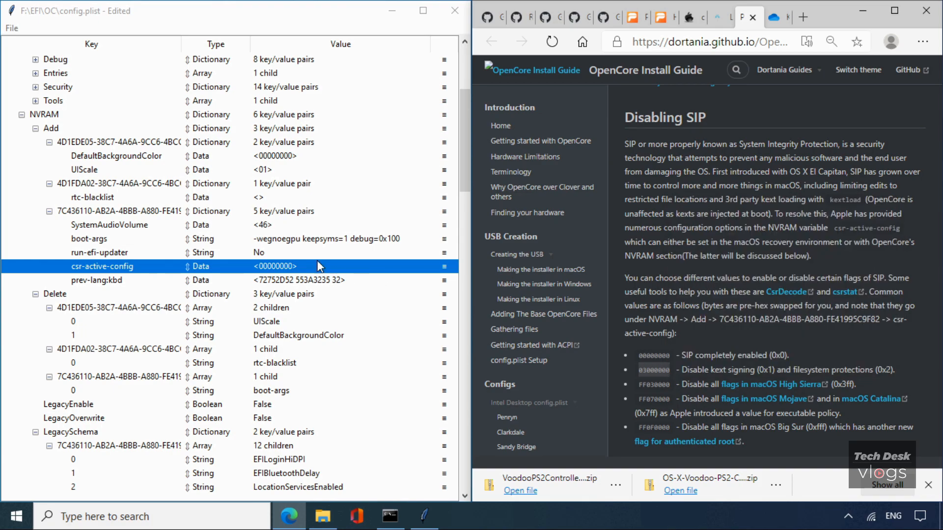
{"action": "double_click", "coordinate": [291, 266]}
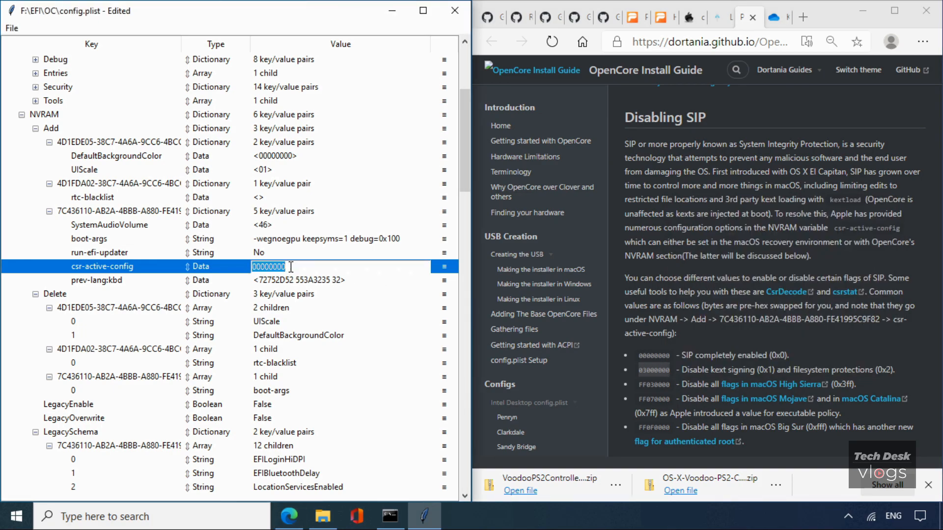
{"action": "key", "text": "ctrl+v"}
{"action": "left_click", "coordinate": [164, 271]}
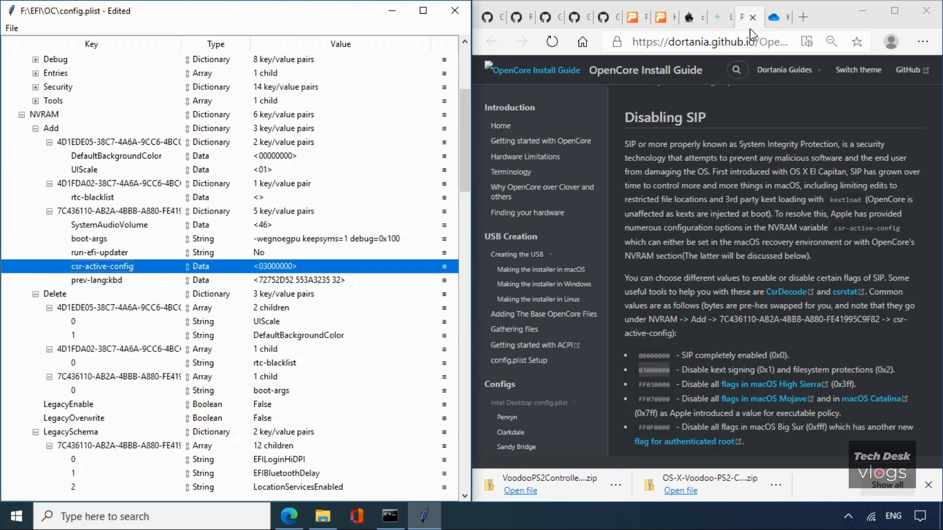
{"action": "left_click", "coordinate": [752, 17]}
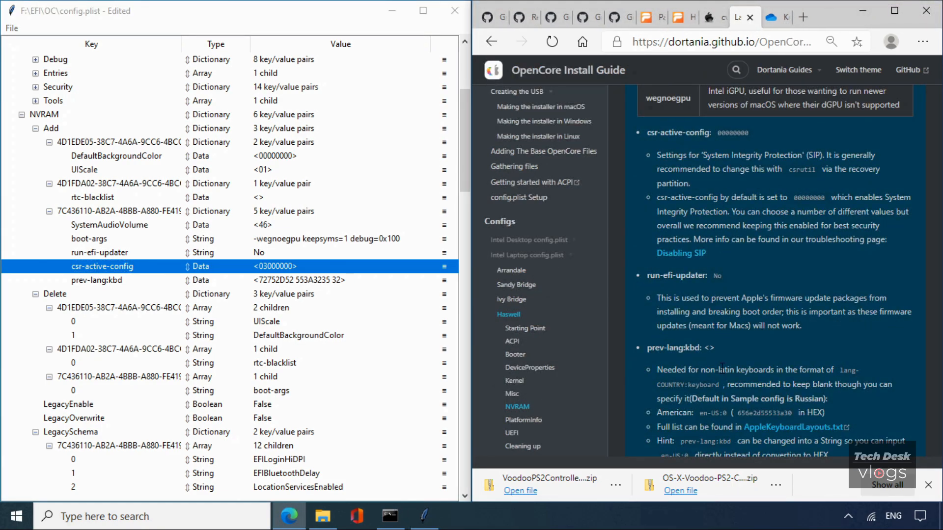
Enlarge the guide's NVRAM screenshot to check the highlighted prev-lang:kbd entry, and close the enlarged image.
{"action": "scroll", "coordinate": [721, 368], "scroll_direction": "up", "scroll_amount": 10}
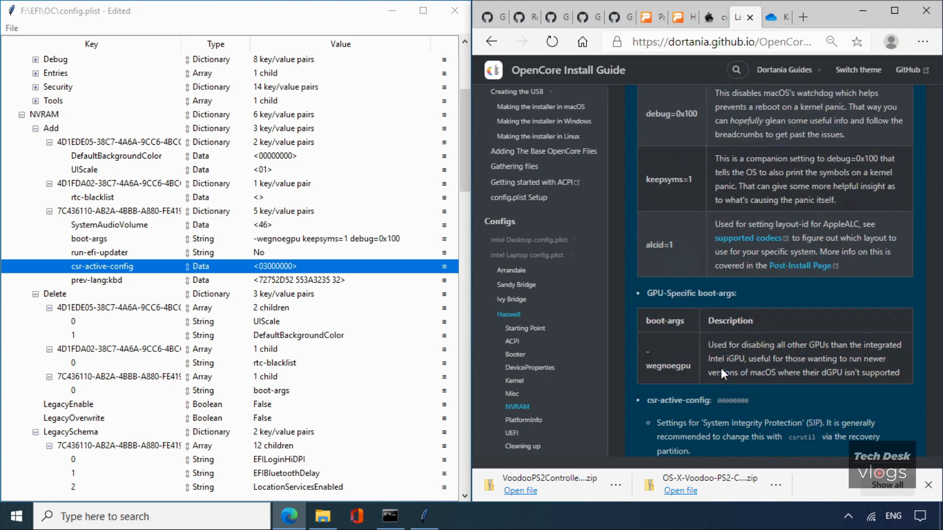
{"action": "scroll", "coordinate": [722, 373], "scroll_direction": "up", "scroll_amount": 8}
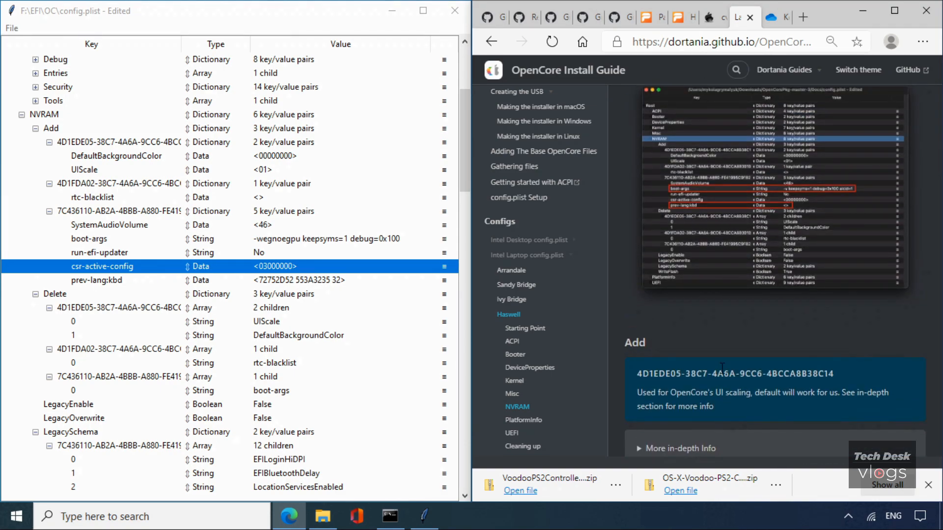
{"action": "left_click", "coordinate": [747, 201]}
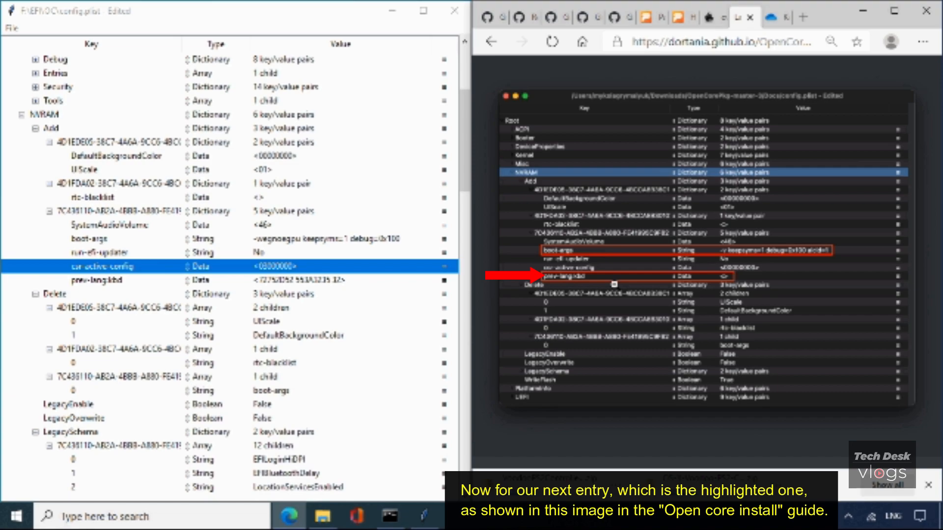
{"action": "left_click", "coordinate": [592, 428]}
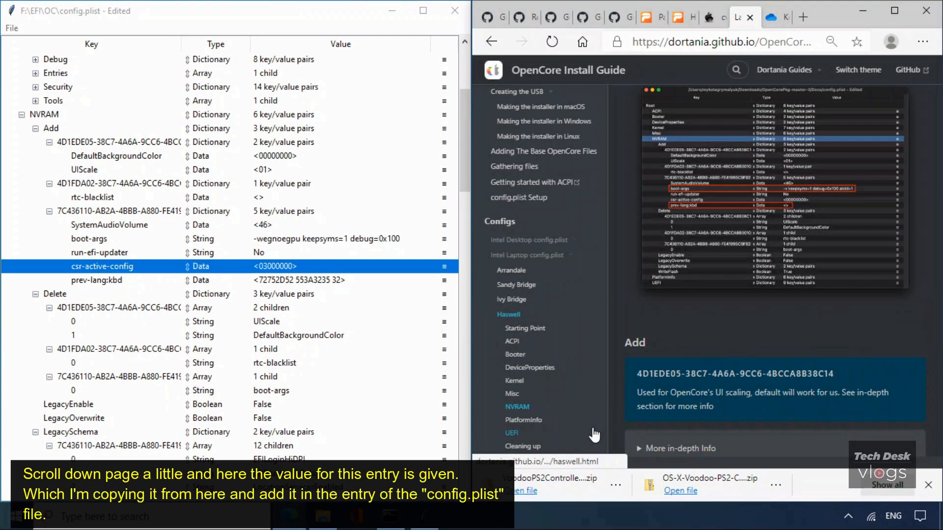
Copy the value en-US:0 from the guide's prev-lang:kbd table and highlight the entry's type, String.
{"action": "scroll", "coordinate": [732, 331], "scroll_direction": "down", "scroll_amount": 5}
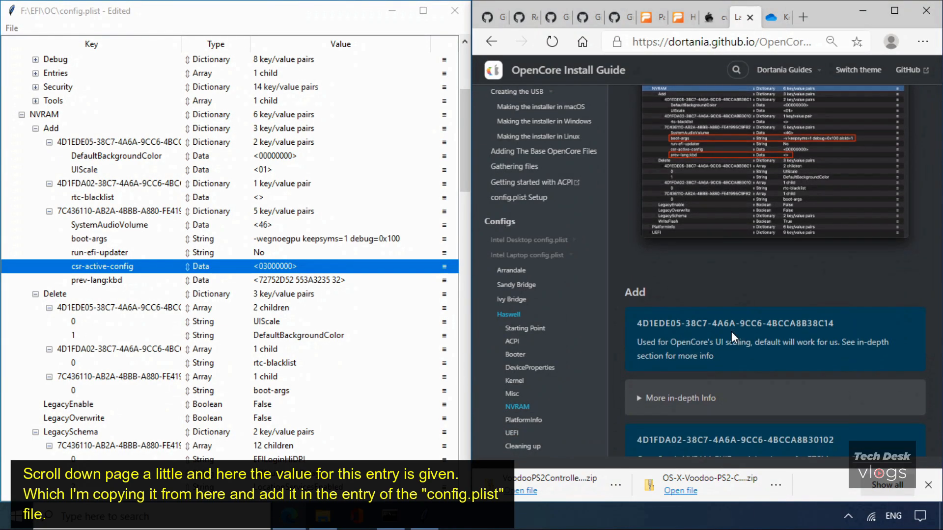
{"action": "scroll", "coordinate": [734, 330], "scroll_direction": "down", "scroll_amount": 5}
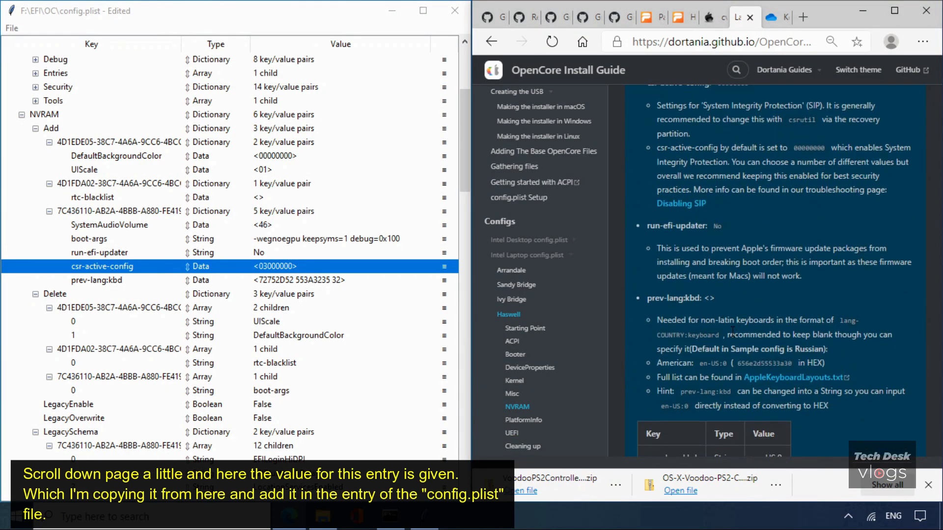
{"action": "scroll", "coordinate": [734, 338], "scroll_direction": "down", "scroll_amount": 1}
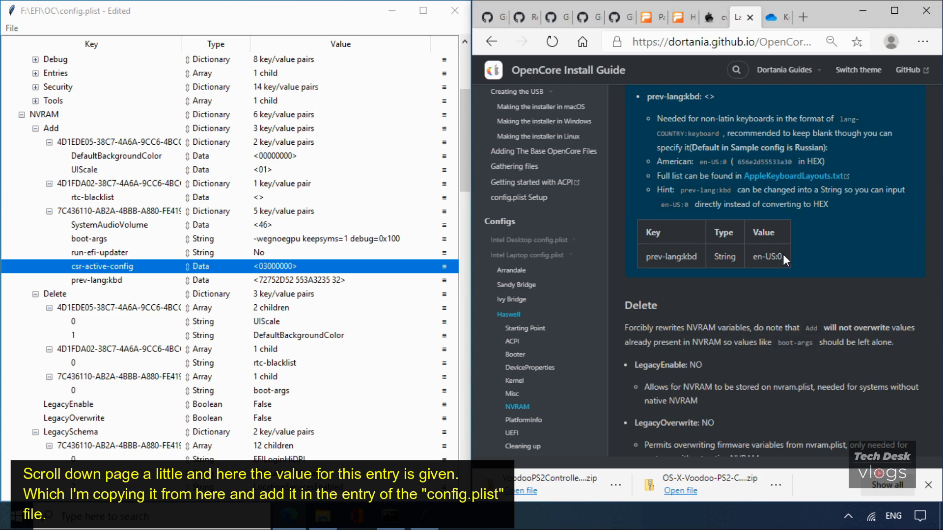
{"action": "left_click_drag", "start_coordinate": [782, 258], "coordinate": [756, 259]}
{"action": "right_click", "coordinate": [753, 257]}
{"action": "left_click", "coordinate": [759, 268]}
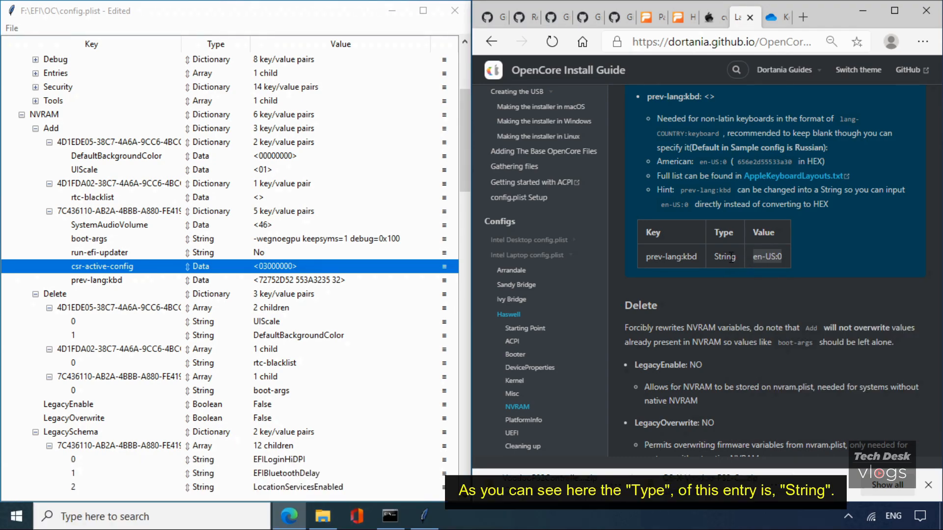
{"action": "left_click_drag", "start_coordinate": [736, 258], "coordinate": [717, 262]}
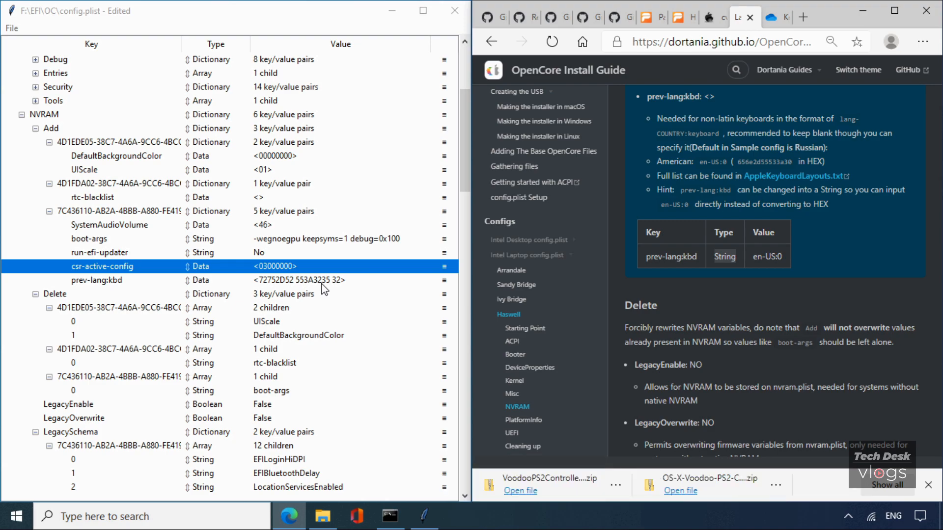
Change the prev-lang:kbd entry's type to String and set its value to en-US:0.
{"action": "double_click", "coordinate": [265, 280]}
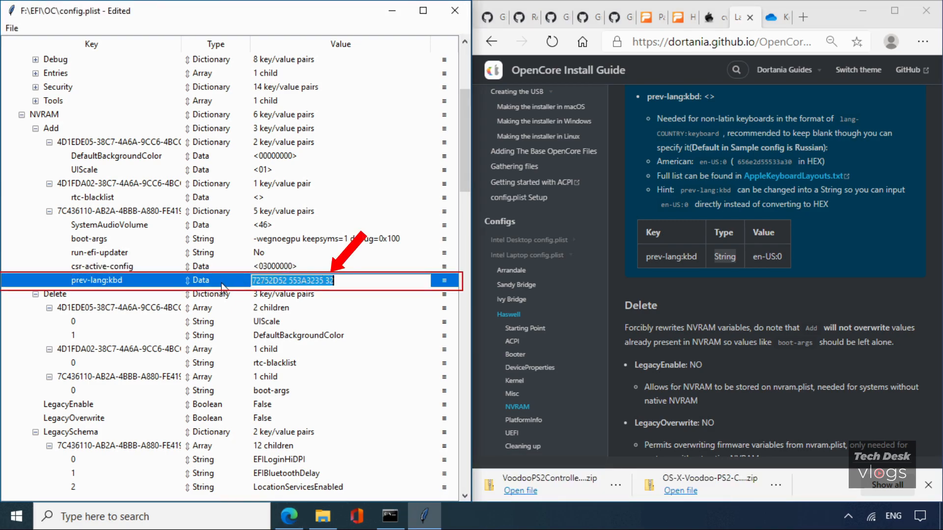
{"action": "left_click", "coordinate": [199, 283]}
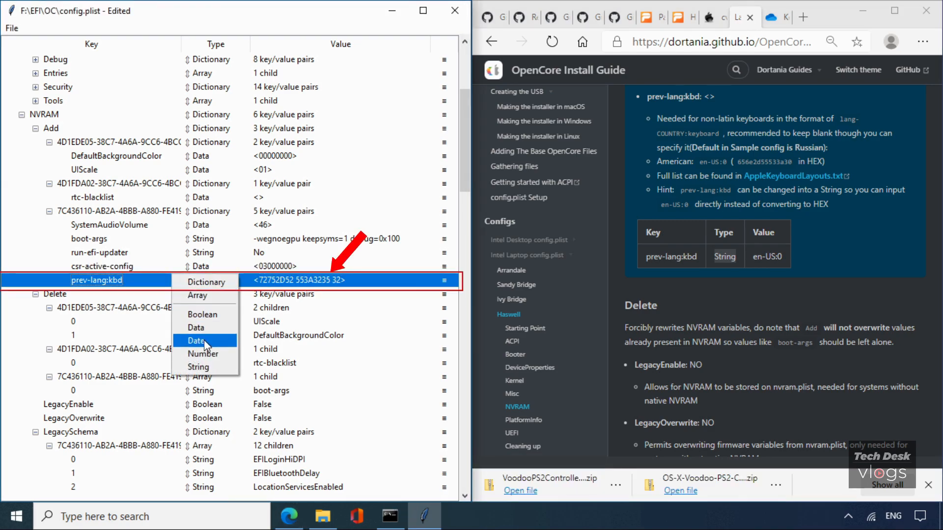
{"action": "left_click", "coordinate": [206, 366]}
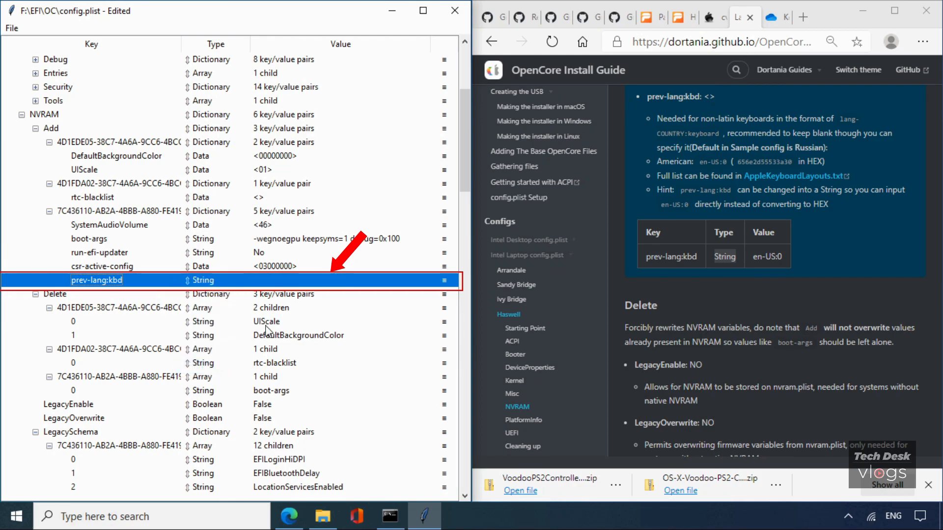
{"action": "double_click", "coordinate": [284, 281]}
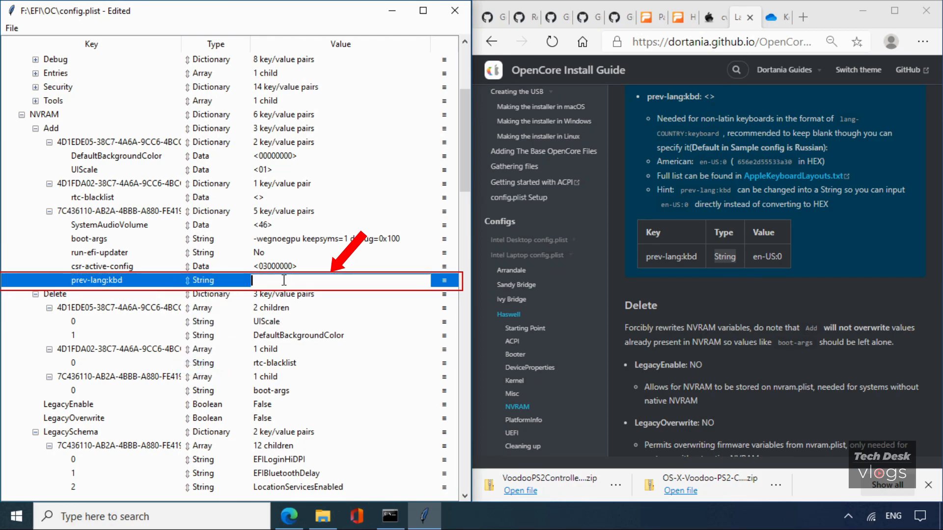
{"action": "key", "text": "ctrl+v"}
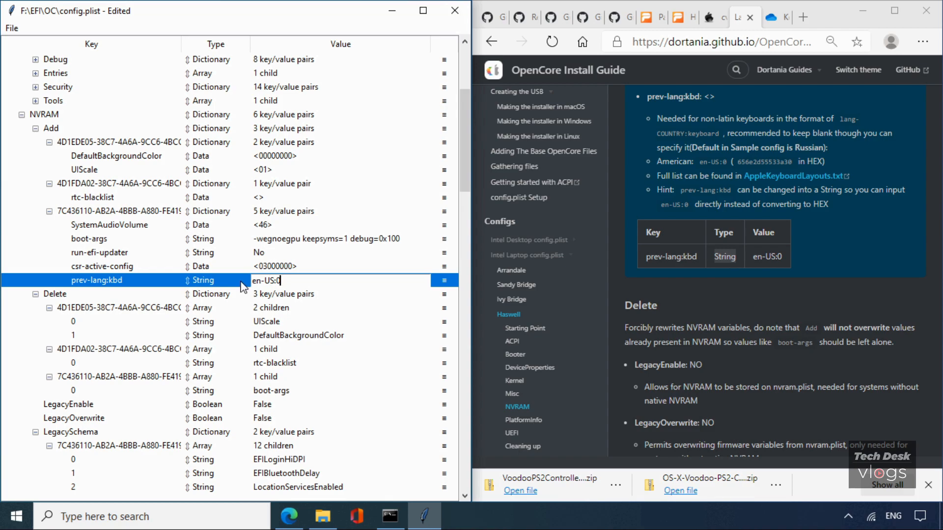
{"action": "key", "text": "Return"}
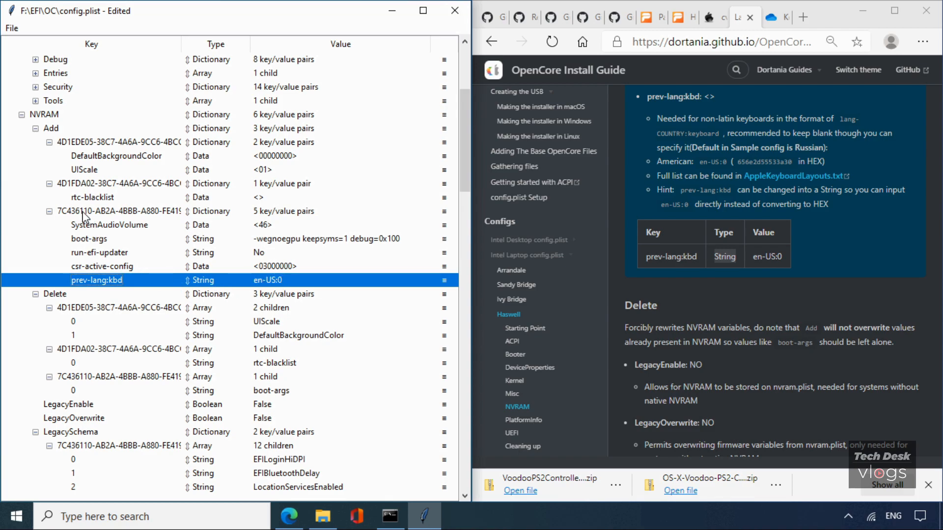
Collapse the three GUID dictionaries under NVRAM Add and the Add section itself.
{"action": "left_click", "coordinate": [50, 211]}
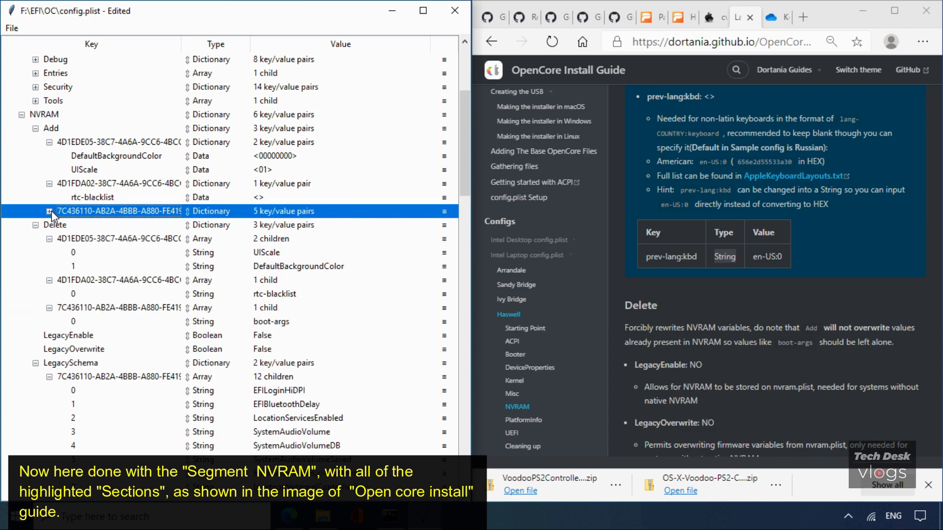
{"action": "left_click", "coordinate": [49, 184]}
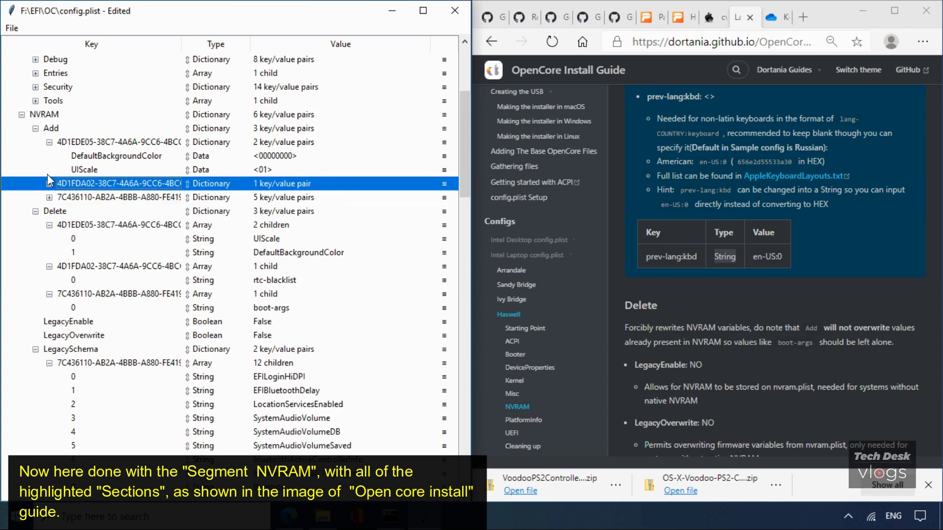
{"action": "left_click", "coordinate": [49, 142]}
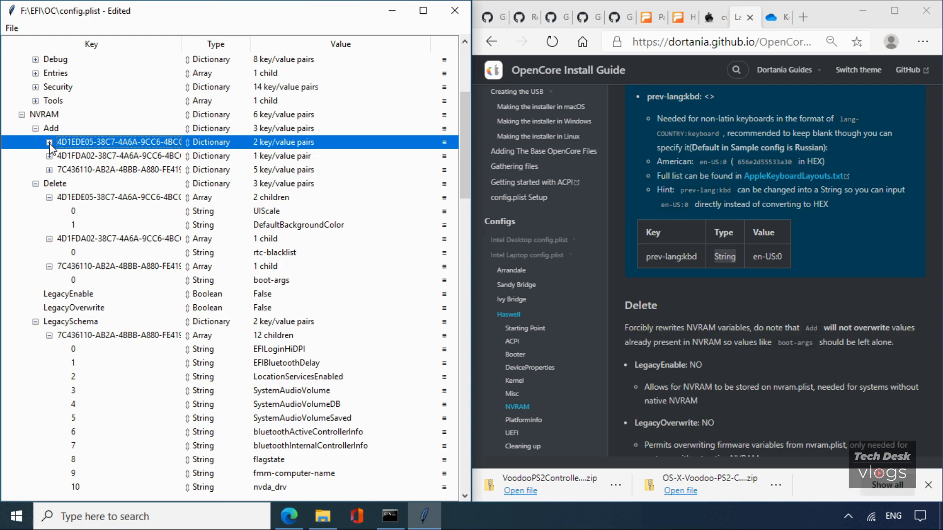
{"action": "left_click", "coordinate": [35, 128]}
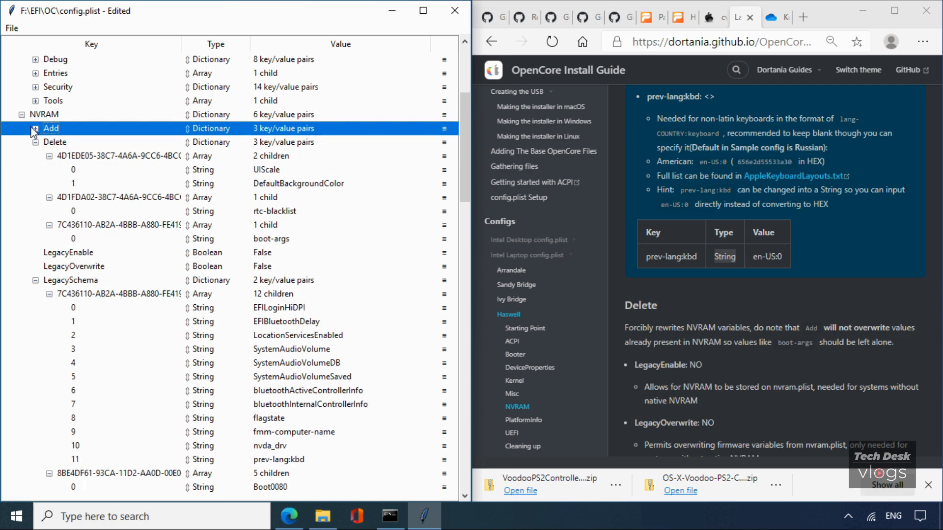
Collapse the NVRAM section, highlight the PlatformInfo section and save config.plist.
{"action": "left_click", "coordinate": [22, 114]}
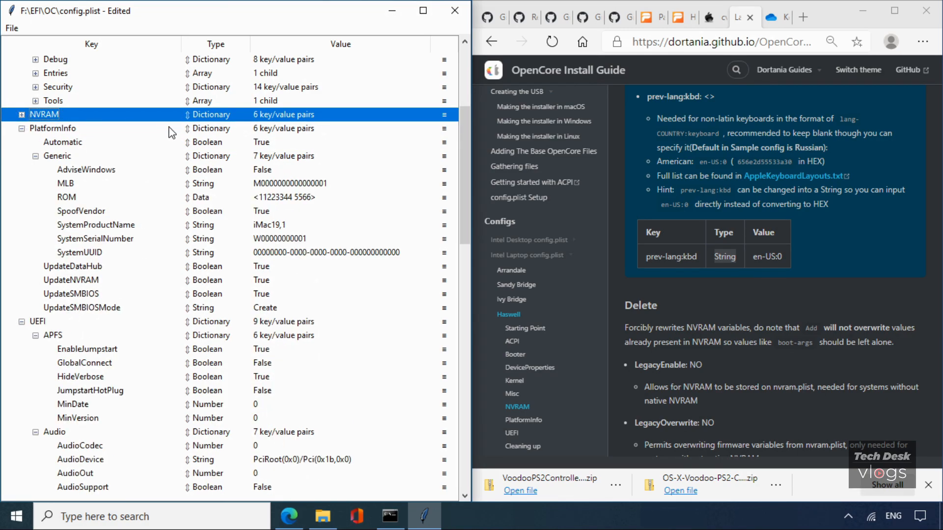
{"action": "left_click", "coordinate": [70, 128]}
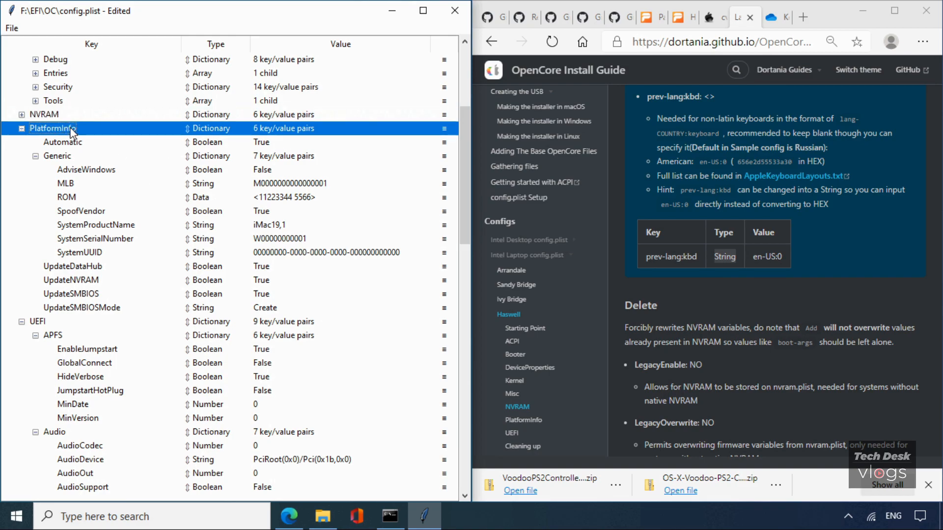
{"action": "key", "text": "Down"}
{"action": "left_click", "coordinate": [667, 305]}
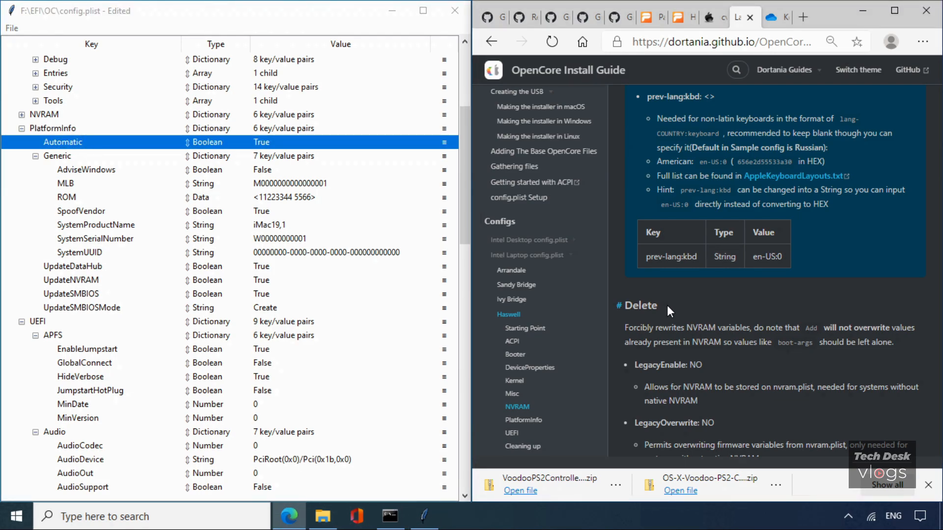
{"action": "left_click", "coordinate": [74, 131]}
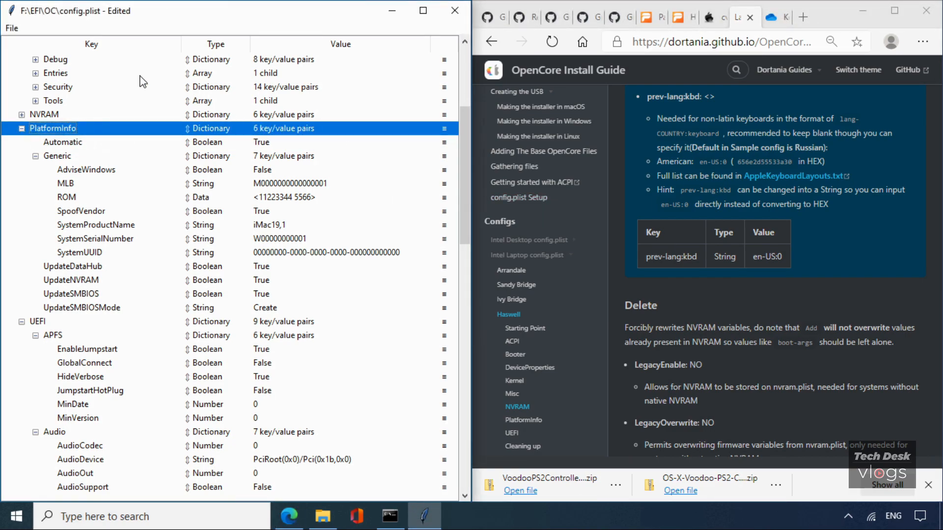
{"action": "left_click", "coordinate": [11, 28]}
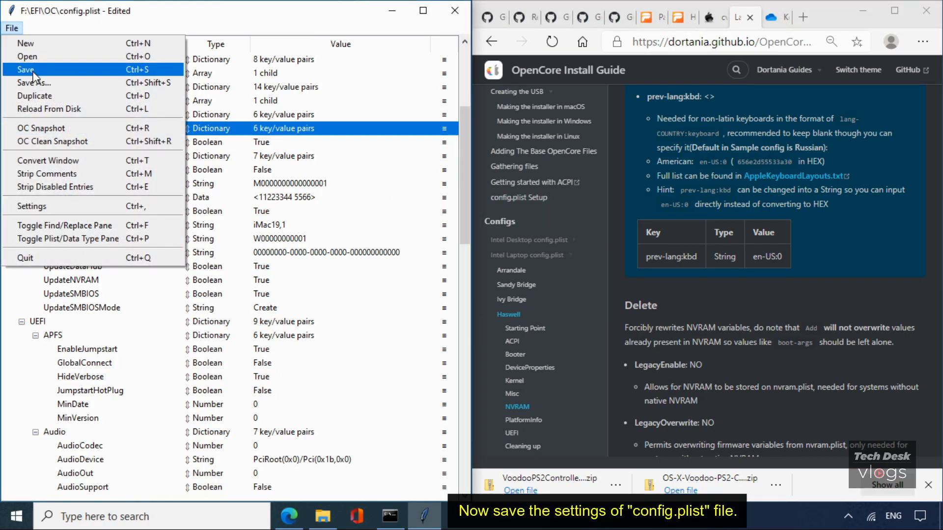
{"action": "left_click", "coordinate": [33, 72]}
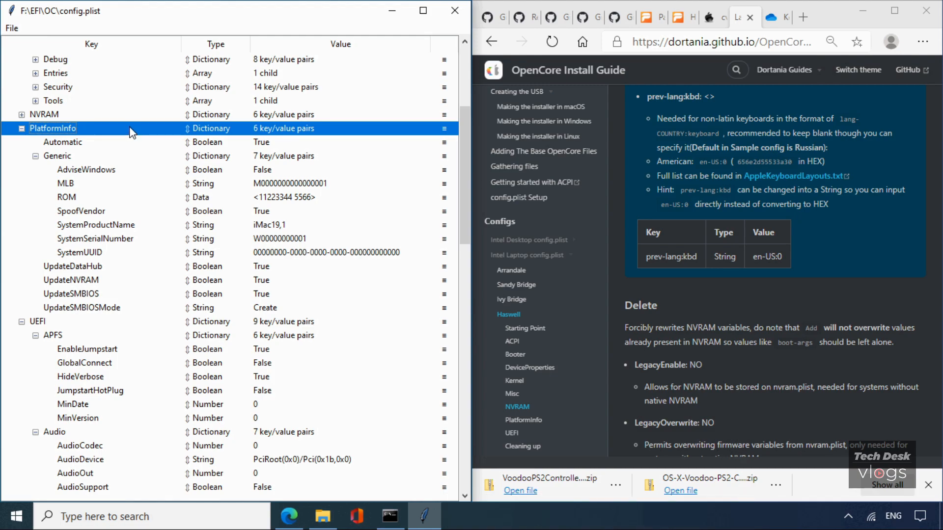
Find the PlatformInfo section in the OpenCore guide and enlarge its screenshot to examine the Generic entries.
{"action": "left_click", "coordinate": [700, 305]}
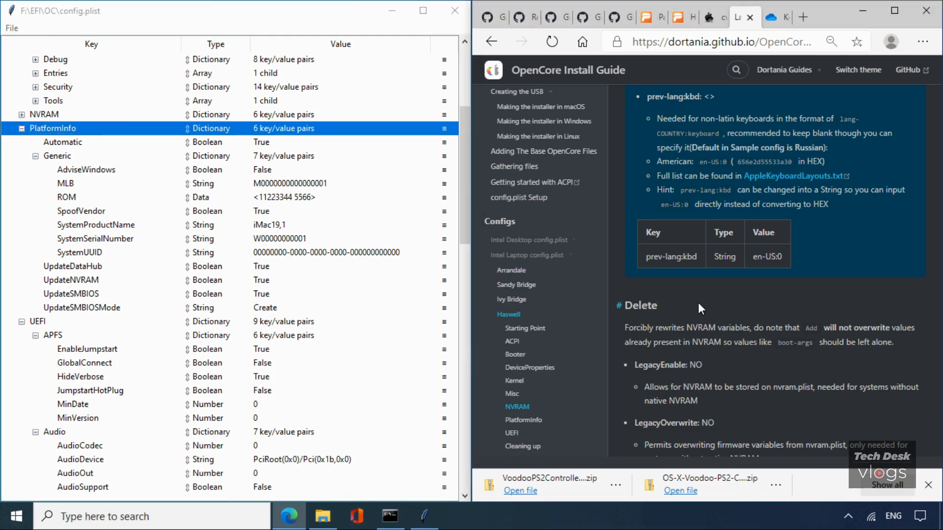
{"action": "scroll", "coordinate": [699, 304], "scroll_direction": "down", "scroll_amount": 6}
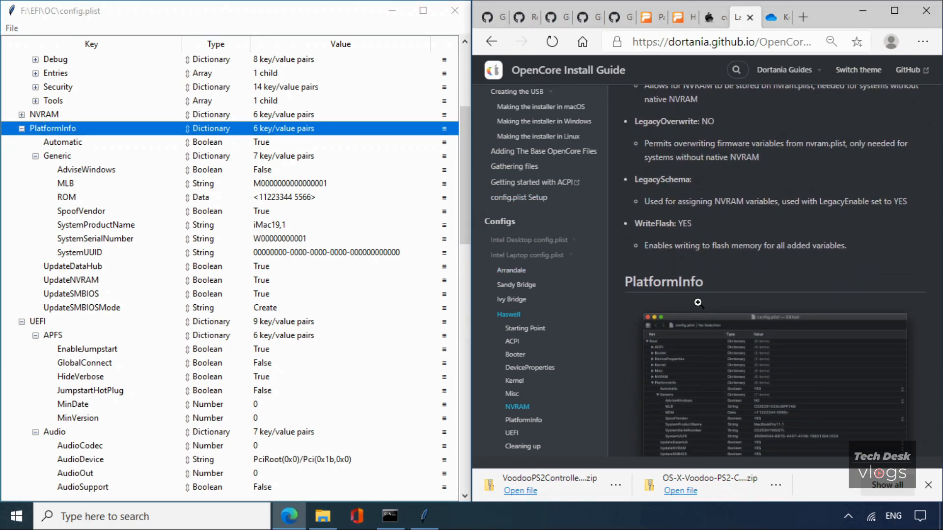
{"action": "scroll", "coordinate": [698, 303], "scroll_direction": "down", "scroll_amount": 4}
{"action": "scroll", "coordinate": [697, 303], "scroll_direction": "up", "scroll_amount": 1}
{"action": "left_click_drag", "start_coordinate": [710, 141], "coordinate": [624, 130]}
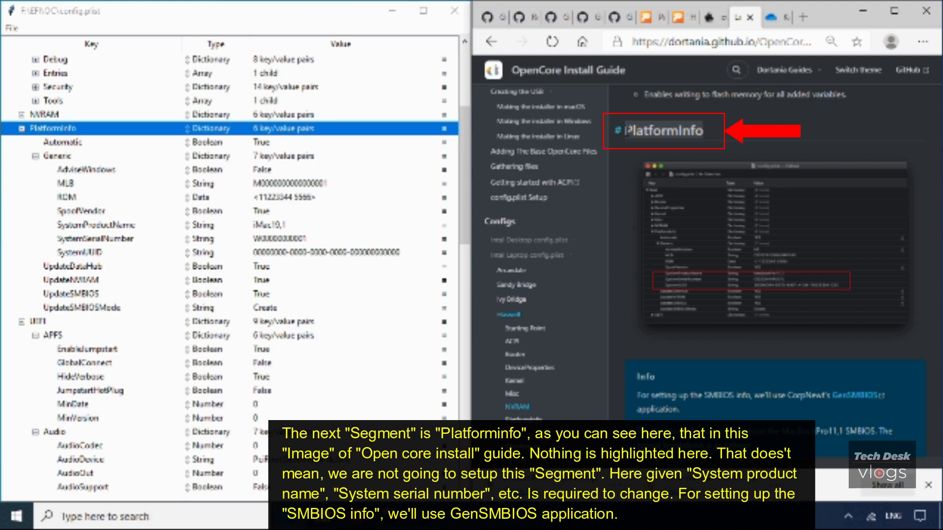
{"action": "left_click", "coordinate": [735, 236]}
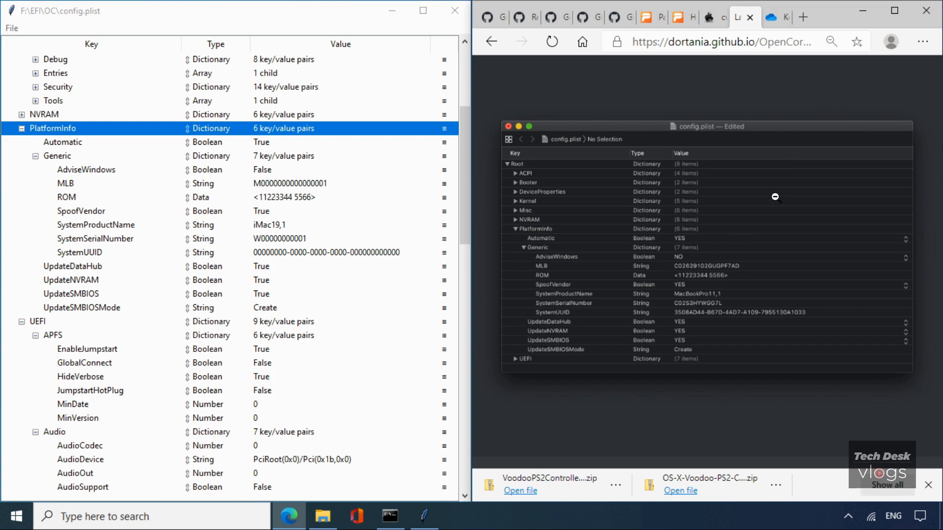
Minimize the browser and plist editor windows, and move the GenSMBIOS-master folder below the ProperTree folder on the desktop.
{"action": "left_click", "coordinate": [862, 10]}
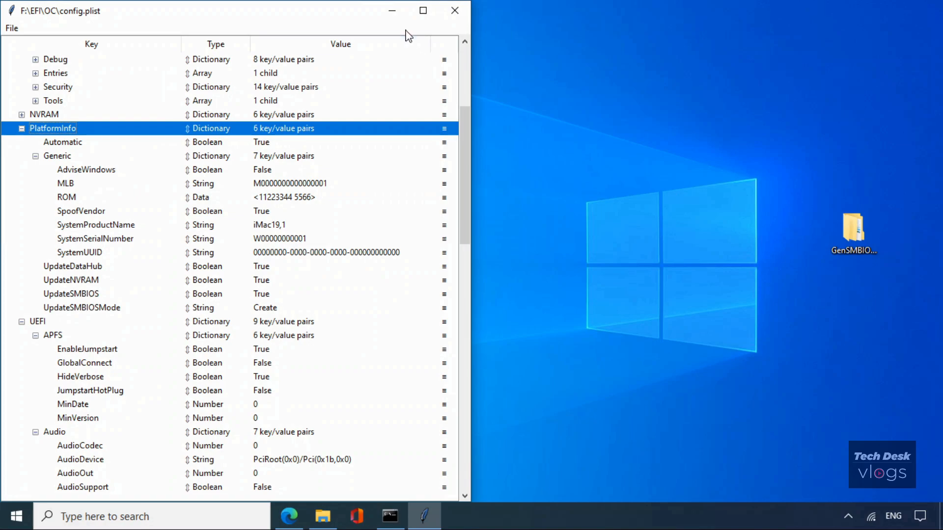
{"action": "left_click", "coordinate": [396, 10]}
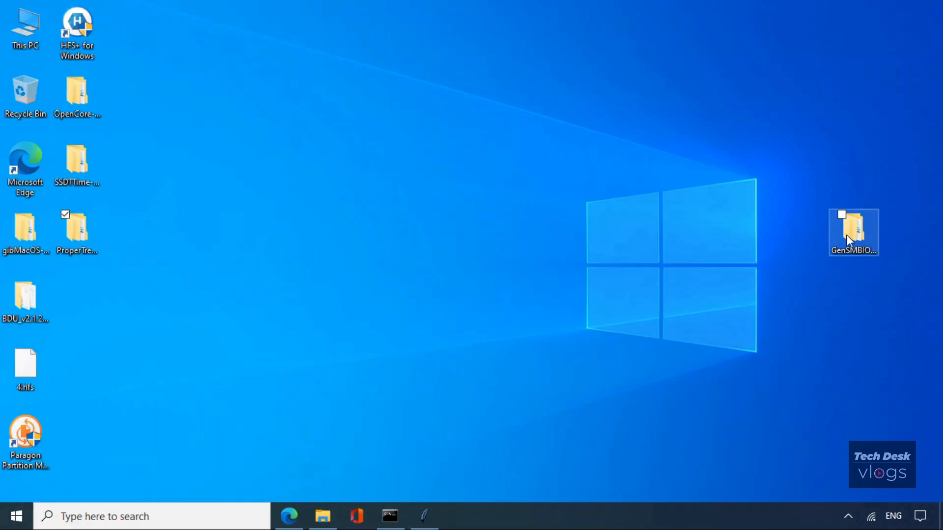
{"action": "left_click_drag", "start_coordinate": [845, 236], "coordinate": [76, 305]}
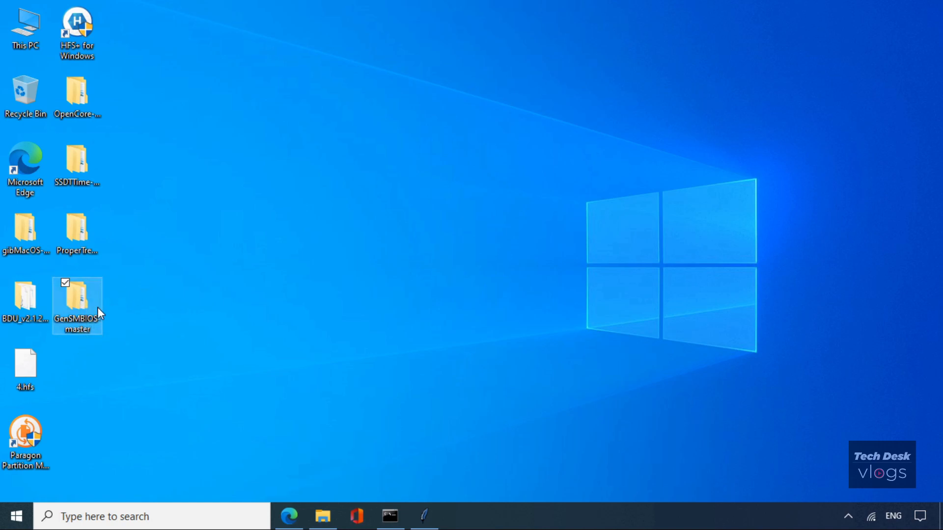
Open the GenSMBIOS-master folder on the desktop and the subfolder of the same name inside it.
{"action": "double_click", "coordinate": [76, 314]}
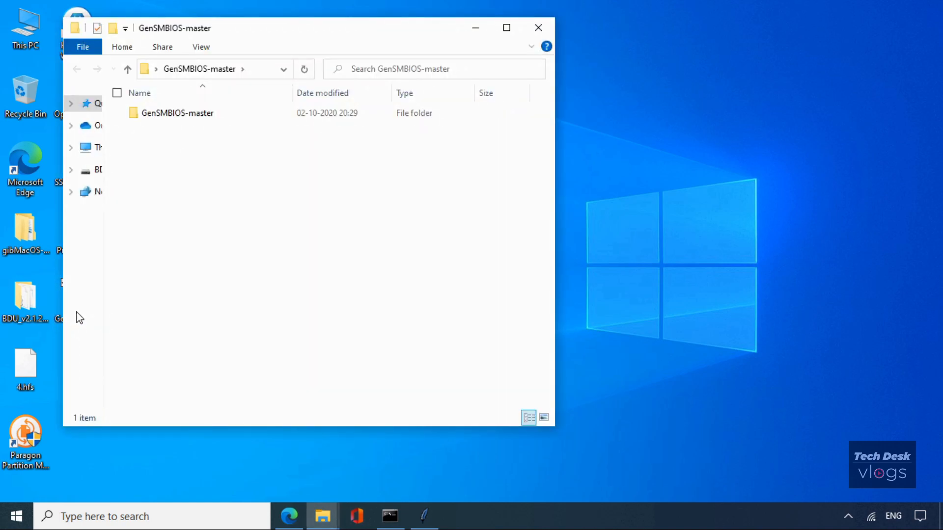
{"action": "left_click_drag", "start_coordinate": [322, 35], "coordinate": [515, 44]}
{"action": "double_click", "coordinate": [444, 123]}
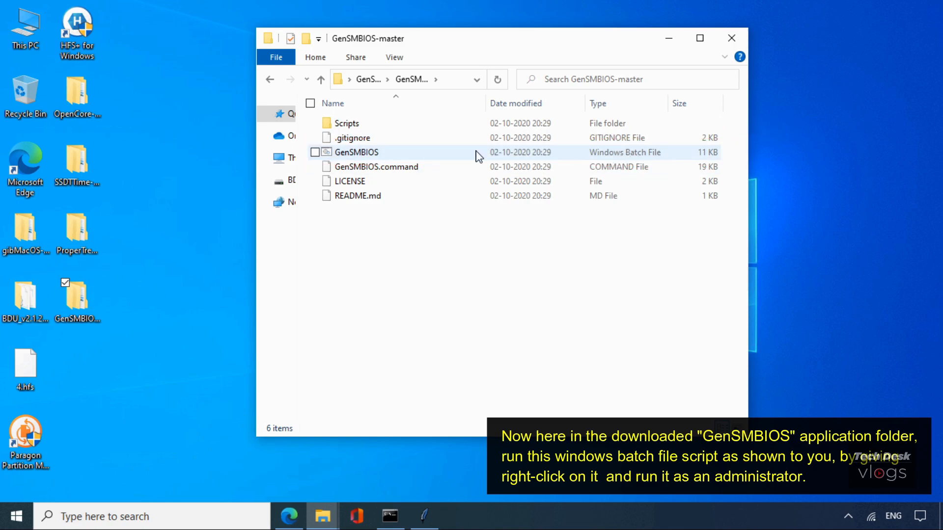
Run the GenSMBIOS Windows batch file as administrator, allowing it past the security prompts, and close the folder window.
{"action": "right_click", "coordinate": [420, 158]}
{"action": "left_click", "coordinate": [439, 162]}
{"action": "left_click", "coordinate": [439, 162]}
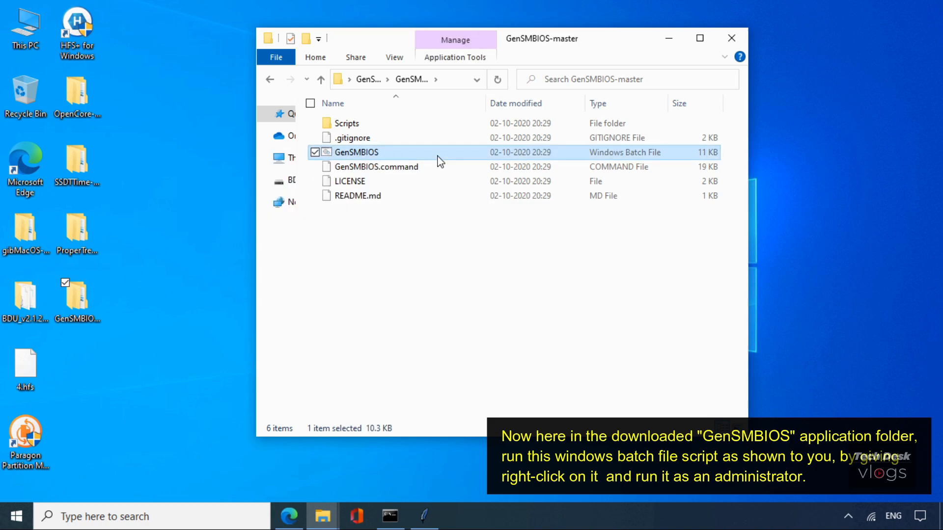
{"action": "right_click", "coordinate": [439, 162]}
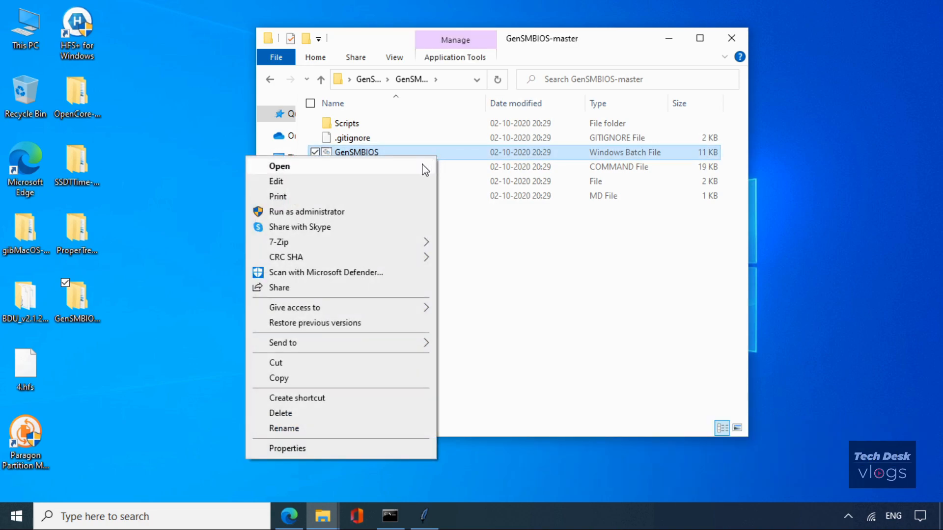
{"action": "left_click", "coordinate": [390, 214]}
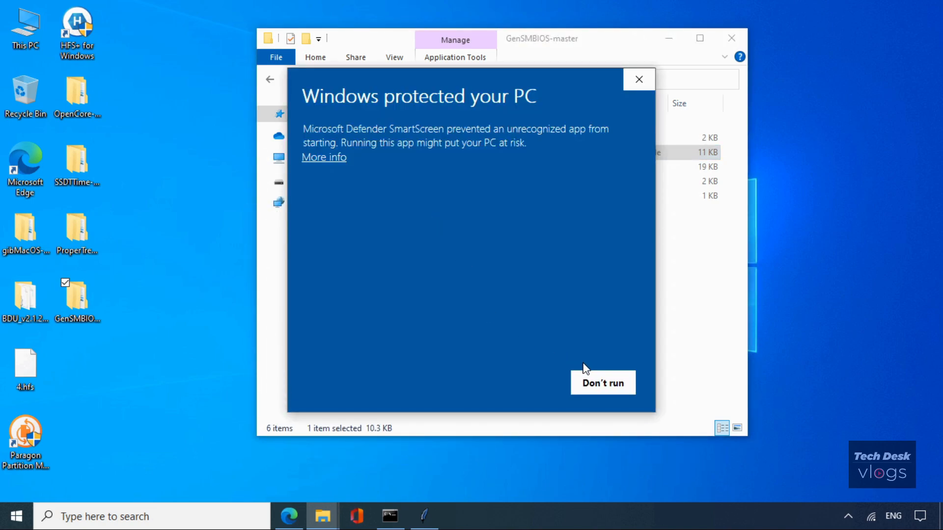
{"action": "left_click", "coordinate": [335, 159]}
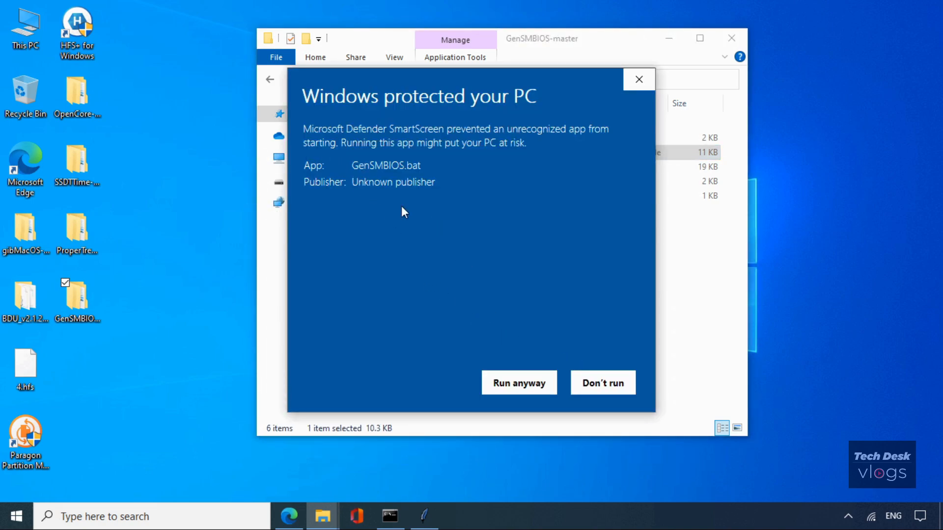
{"action": "left_click", "coordinate": [552, 382]}
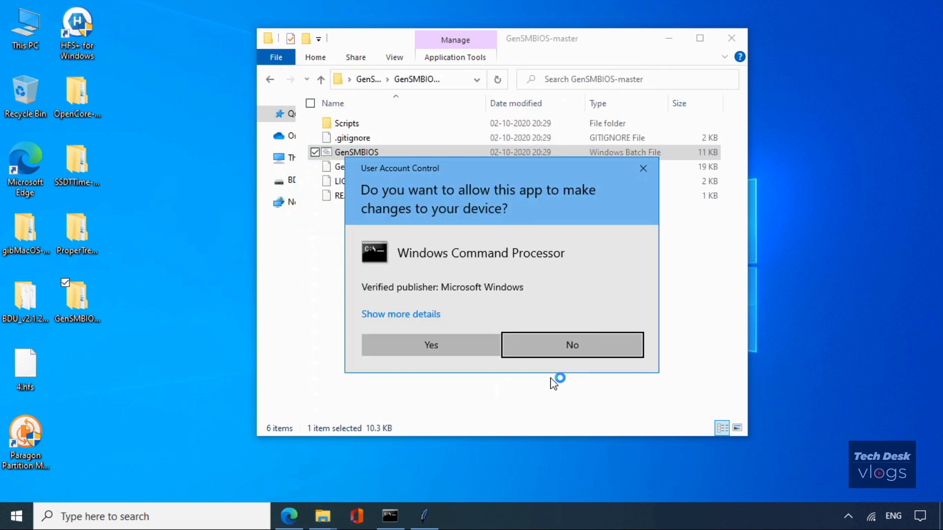
{"action": "left_click", "coordinate": [474, 350]}
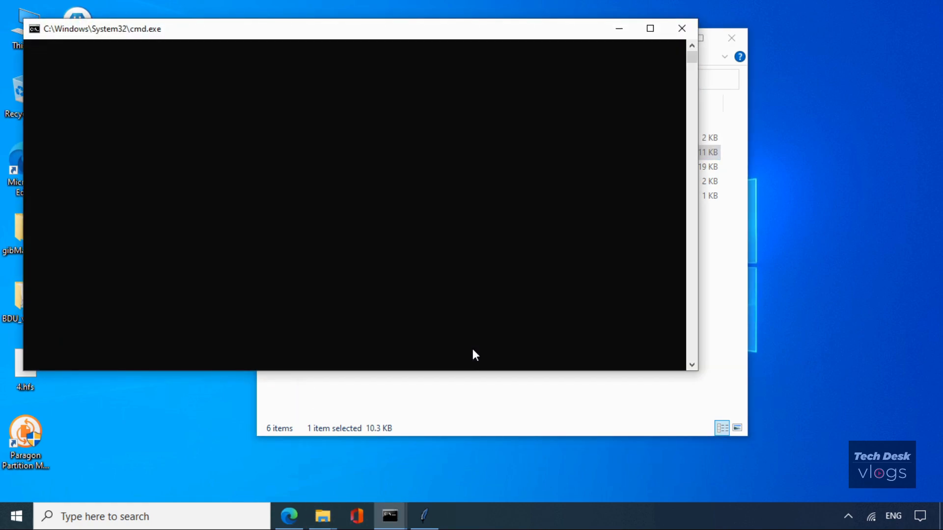
{"action": "left_click", "coordinate": [744, 119]}
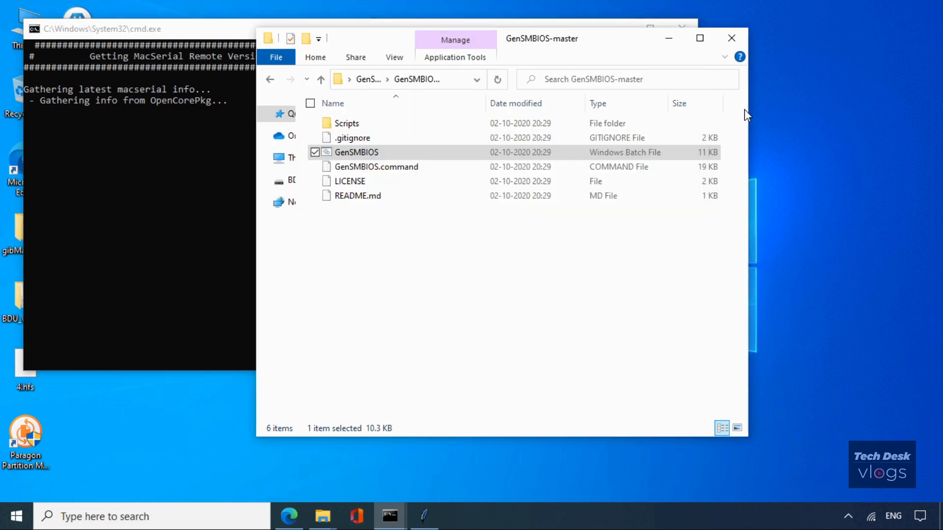
{"action": "left_click_drag", "start_coordinate": [539, 28], "coordinate": [673, 51]}
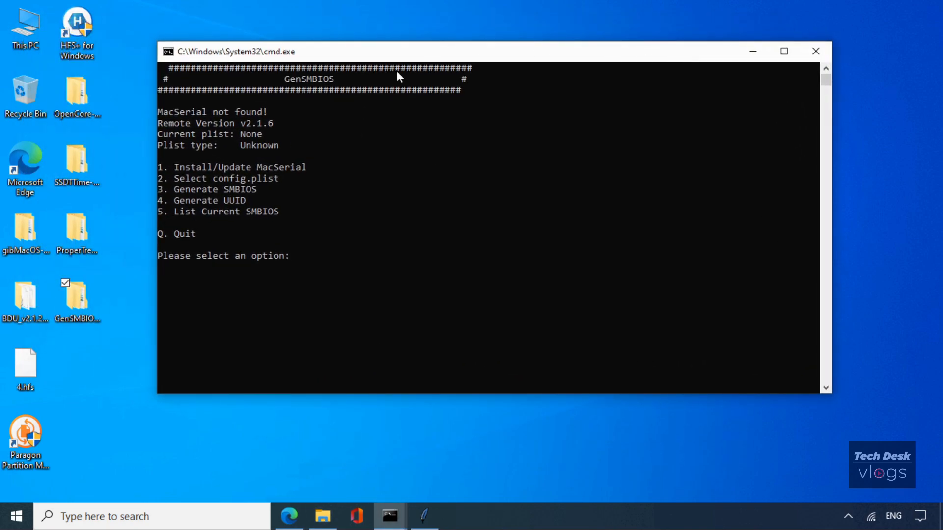
Examine the GenSMBIOS status lines for MacSerial, remote version, current plist and plist type.
{"action": "left_click_drag", "start_coordinate": [345, 77], "coordinate": [287, 78]}
{"action": "left_click", "coordinate": [273, 112]}
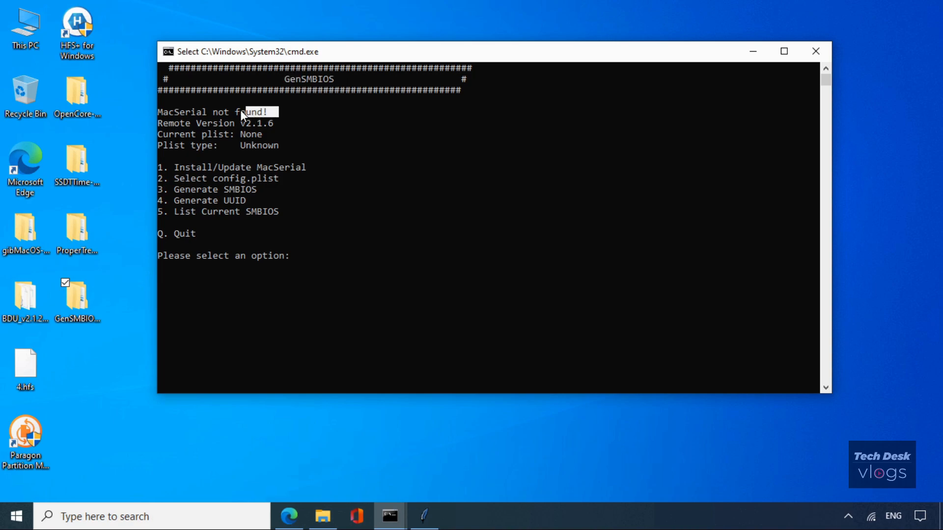
{"action": "left_click_drag", "start_coordinate": [166, 115], "coordinate": [160, 114]}
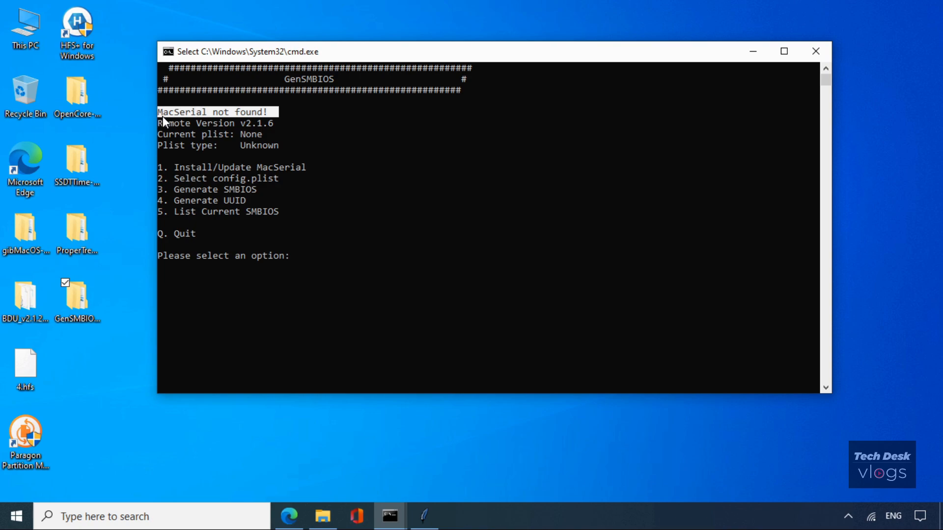
{"action": "left_click_drag", "start_coordinate": [273, 123], "coordinate": [161, 125]}
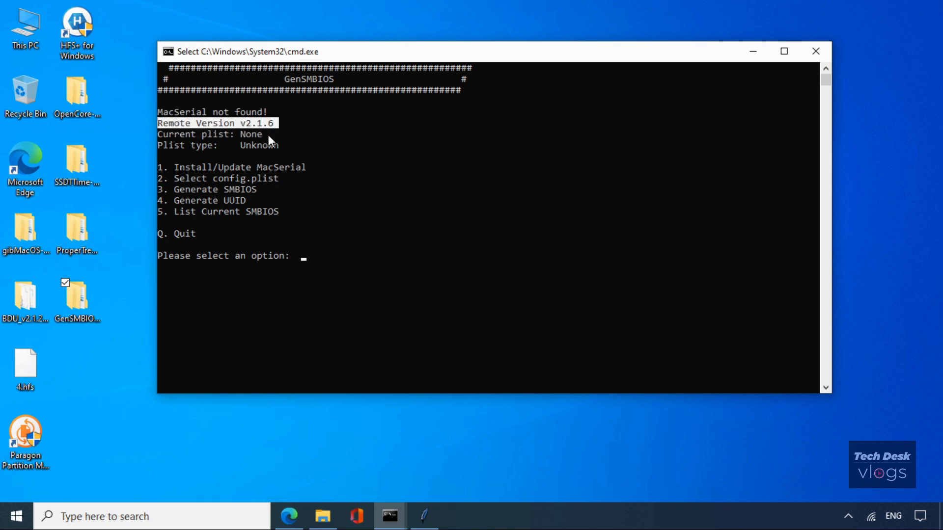
{"action": "left_click_drag", "start_coordinate": [268, 135], "coordinate": [248, 134]}
{"action": "left_click_drag", "start_coordinate": [174, 138], "coordinate": [161, 138]}
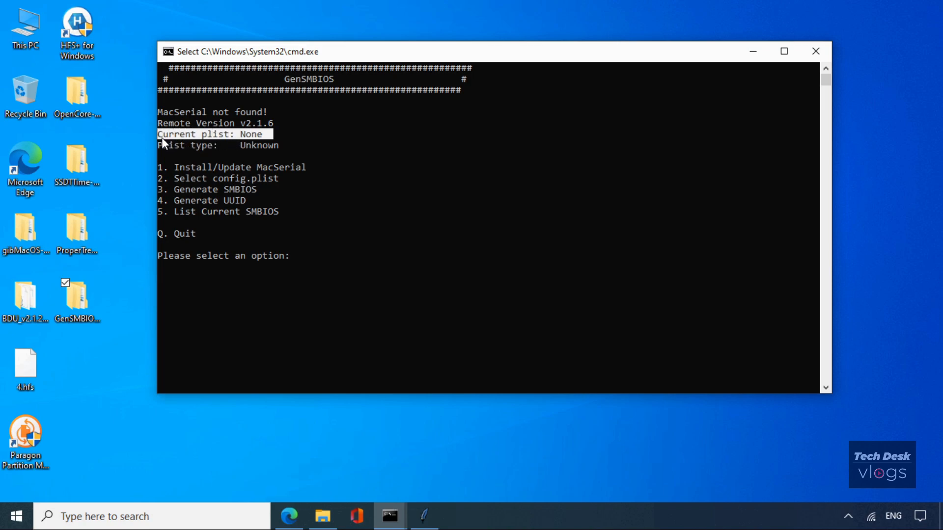
{"action": "left_click_drag", "start_coordinate": [281, 151], "coordinate": [160, 147]}
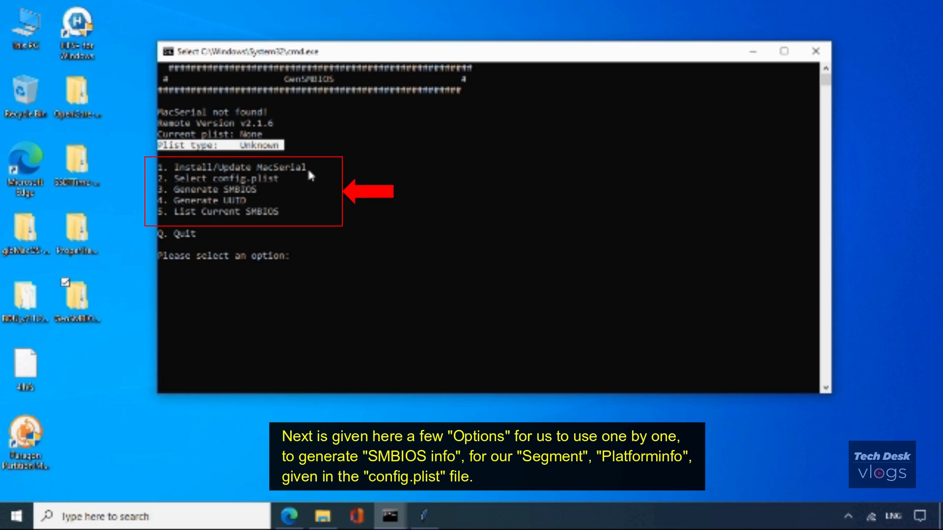
Install MacSerial in GenSMBIOS by choosing option 1, Install/Update MacSerial.
{"action": "left_click_drag", "start_coordinate": [308, 167], "coordinate": [155, 170]}
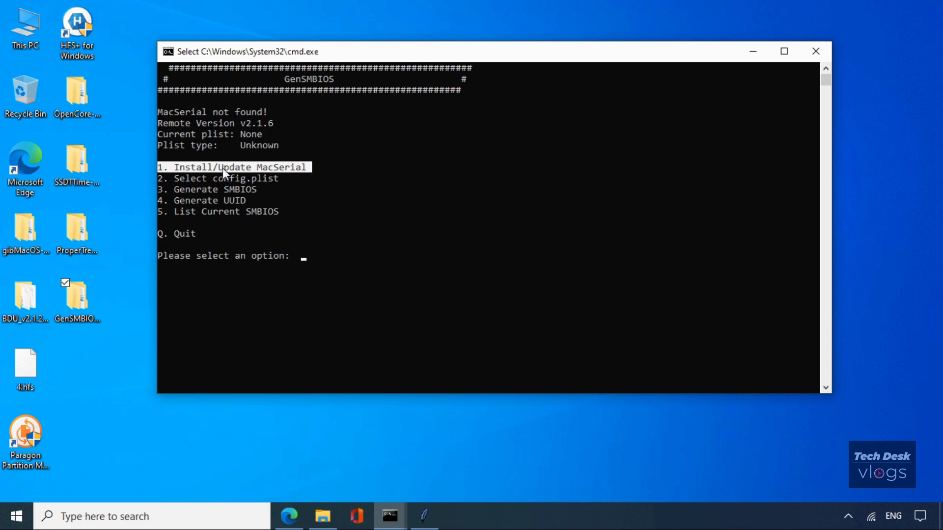
{"action": "left_click", "coordinate": [336, 263]}
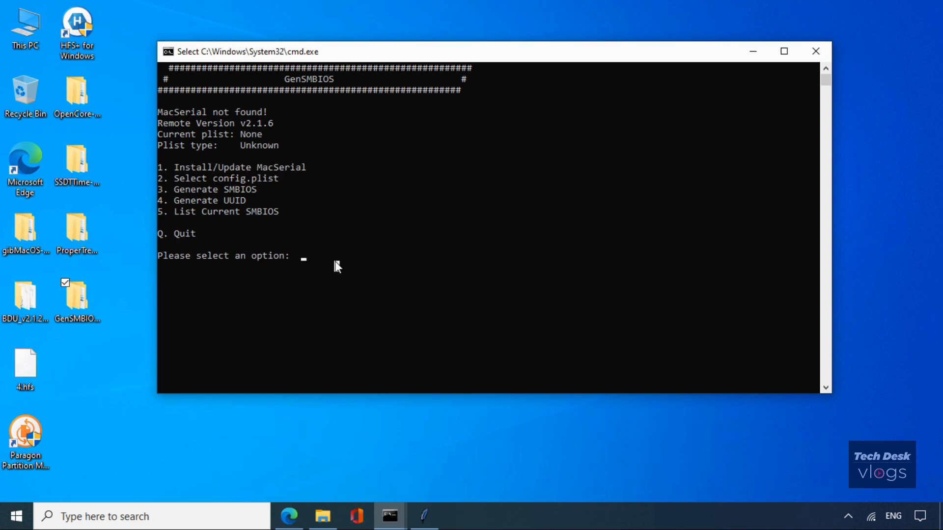
{"action": "type", "text": "1"}
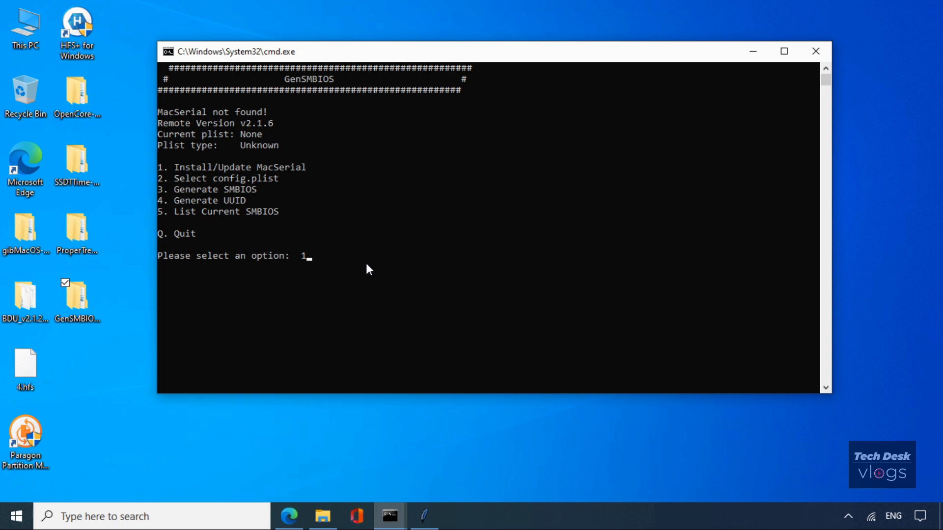
{"action": "key", "text": "Return"}
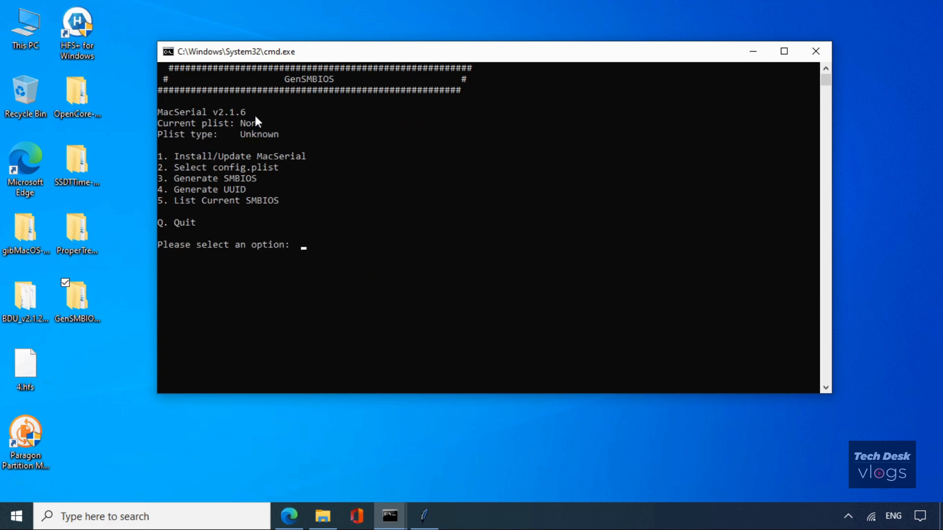
Check the MacSerial version, current plist line and Select config.plist option in GenSMBIOS, and return to the option prompt.
{"action": "left_click_drag", "start_coordinate": [256, 117], "coordinate": [161, 114]}
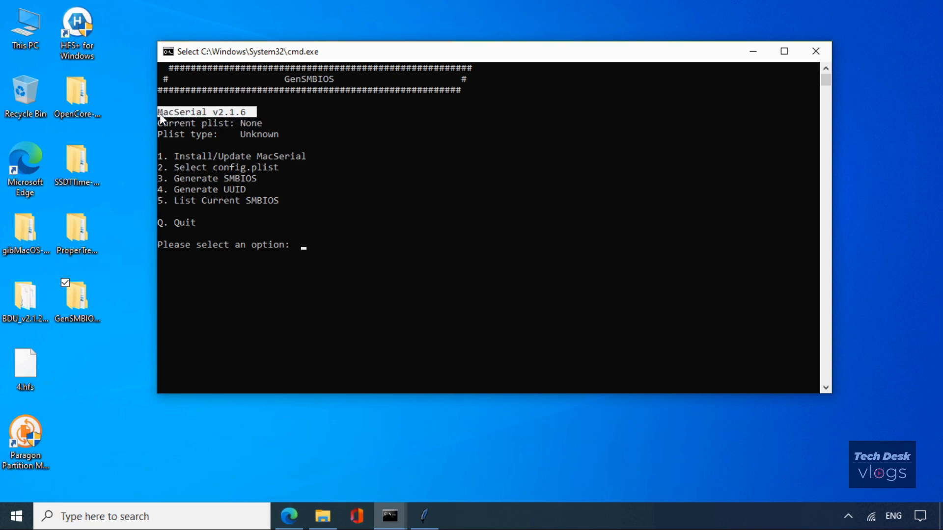
{"action": "left_click", "coordinate": [193, 124]}
{"action": "left_click_drag", "start_coordinate": [269, 123], "coordinate": [160, 128]}
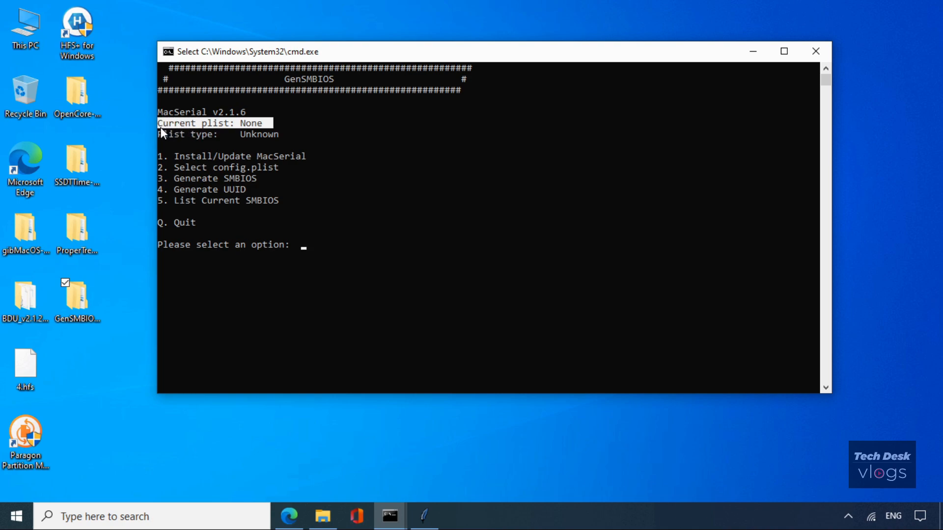
{"action": "left_click", "coordinate": [281, 167]}
{"action": "left_click", "coordinate": [314, 242]}
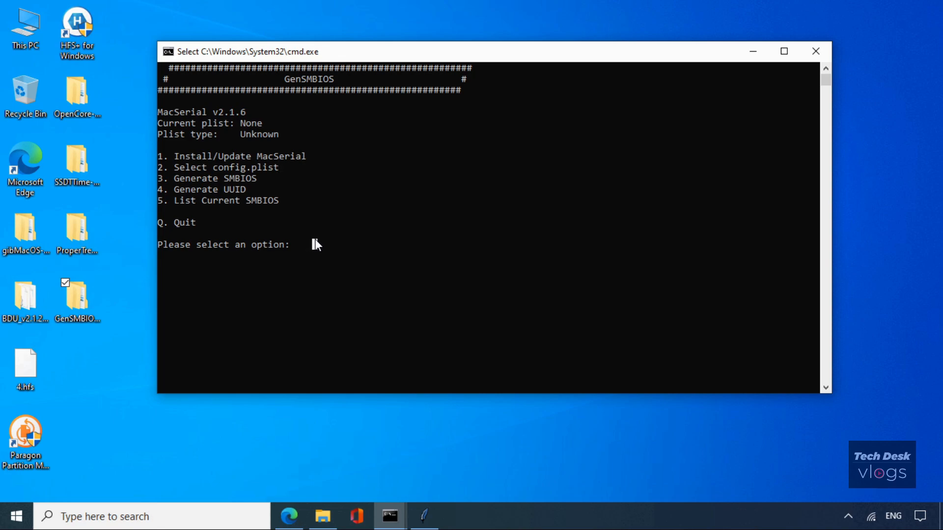
Choose option 2, Select config.plist, in GenSMBIOS.
{"action": "left_click_drag", "start_coordinate": [281, 167], "coordinate": [160, 167]}
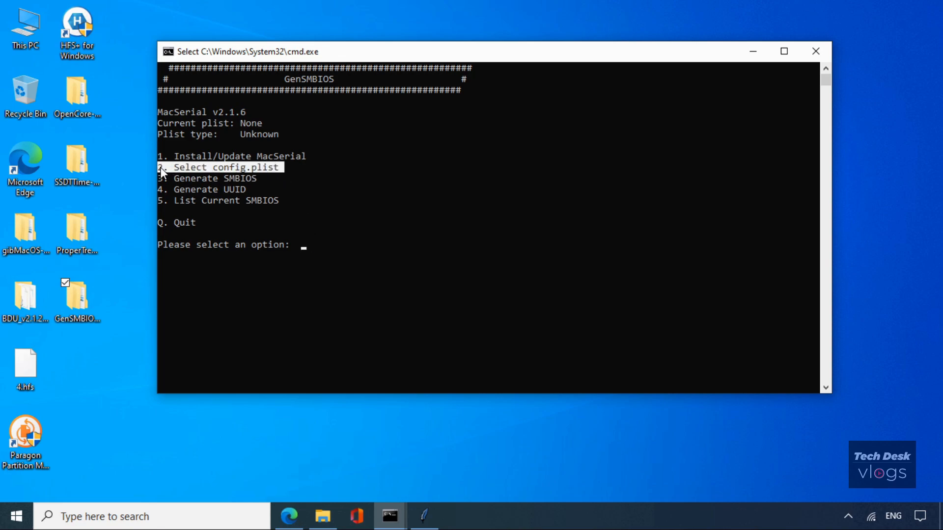
{"action": "left_click", "coordinate": [305, 242]}
{"action": "type", "text": "2"}
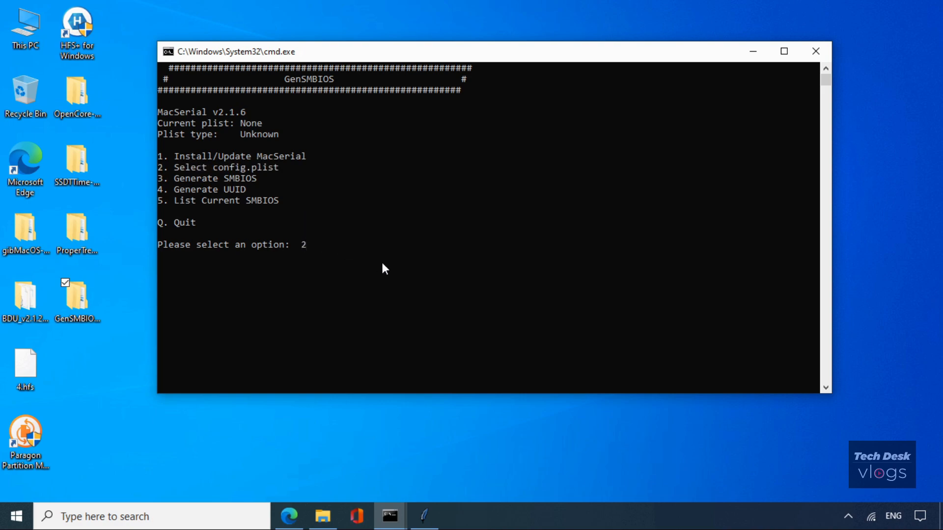
{"action": "key", "text": "Return"}
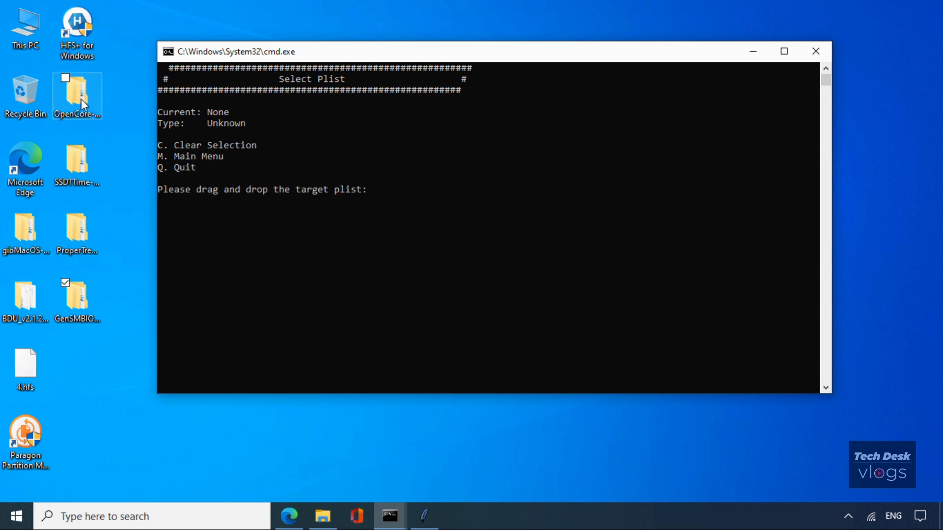
Open the EFI\OC folder on the BDU (F:) drive and move its window beside the GenSMBIOS console.
{"action": "double_click", "coordinate": [26, 27]}
{"action": "double_click", "coordinate": [338, 346]}
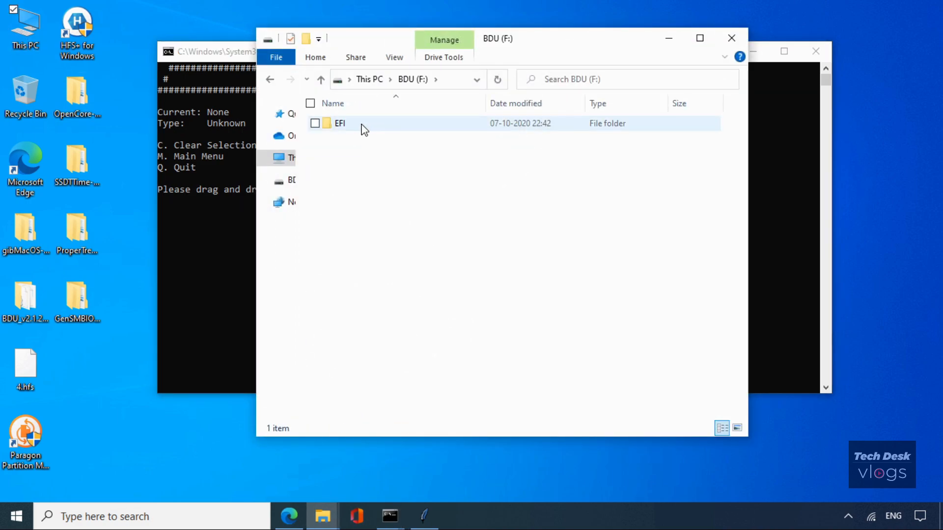
{"action": "double_click", "coordinate": [361, 128]}
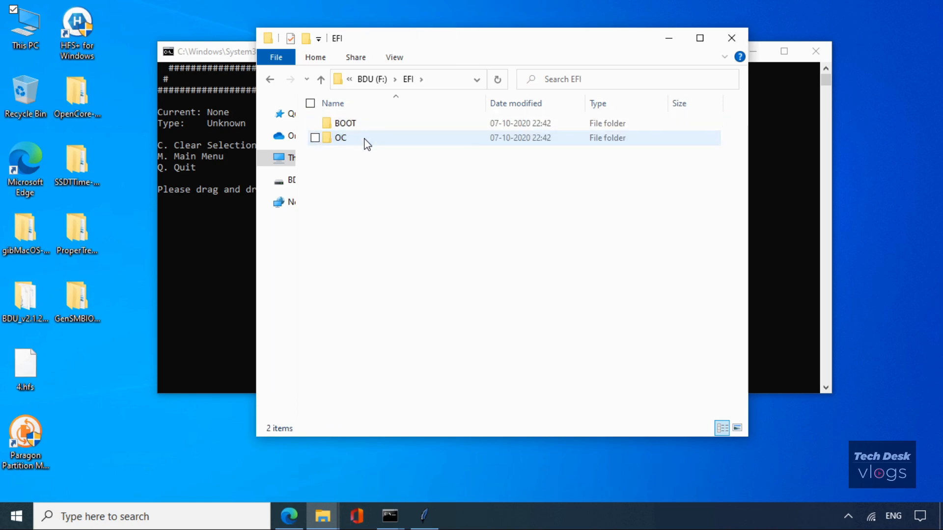
{"action": "double_click", "coordinate": [363, 139]}
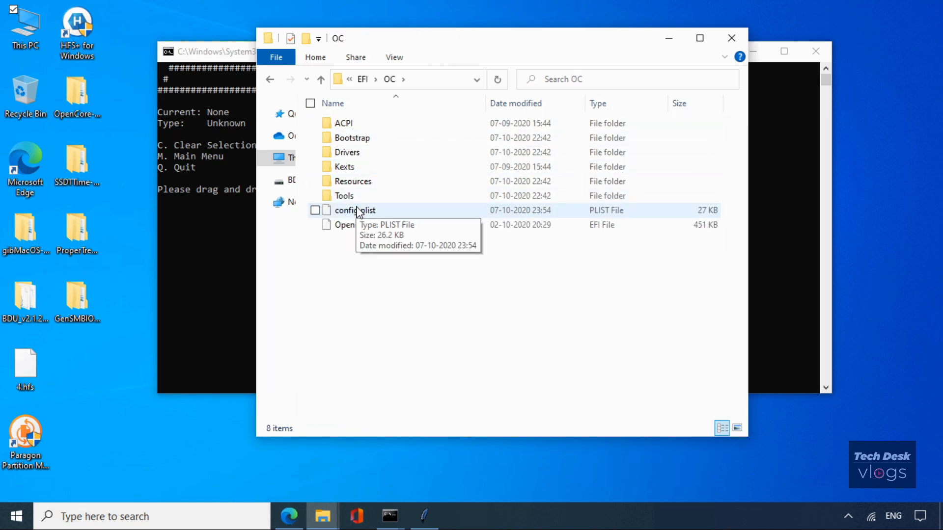
{"action": "left_click_drag", "start_coordinate": [404, 42], "coordinate": [861, 51]}
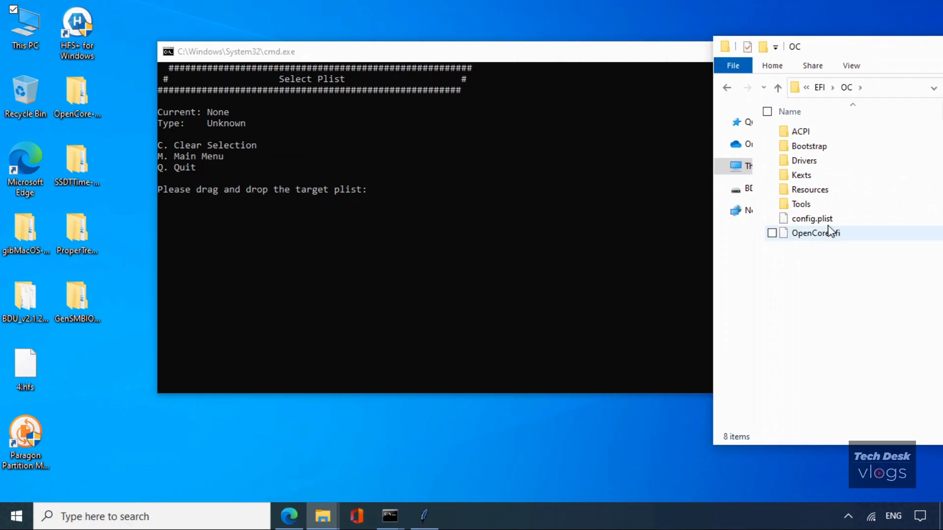
Try to supply config.plist from the OC folder as the target plist in GenSMBIOS.
{"action": "left_click_drag", "start_coordinate": [828, 219], "coordinate": [588, 187]}
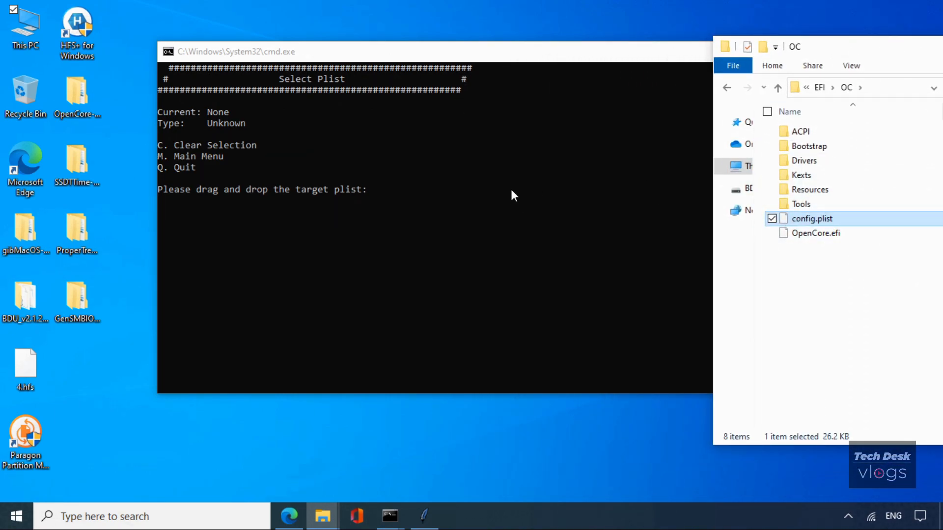
{"action": "left_click", "coordinate": [571, 233]}
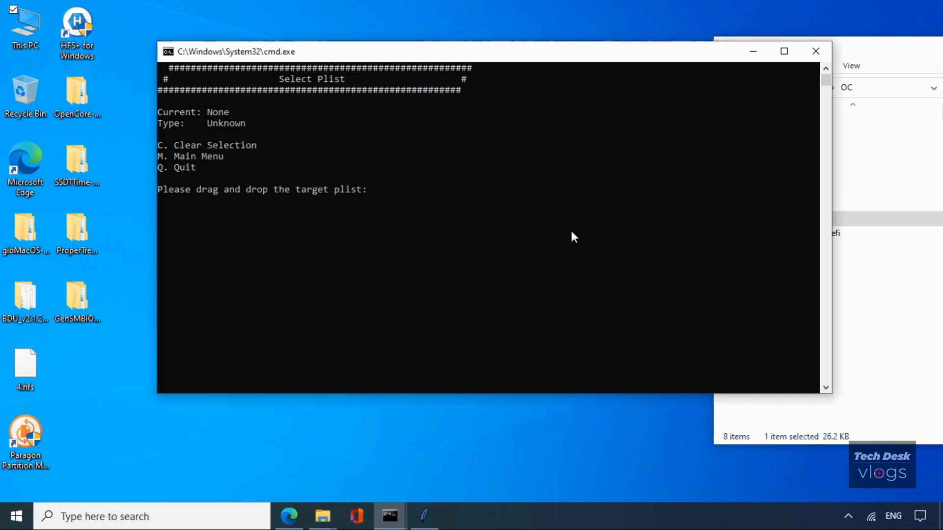
{"action": "left_click", "coordinate": [873, 289]}
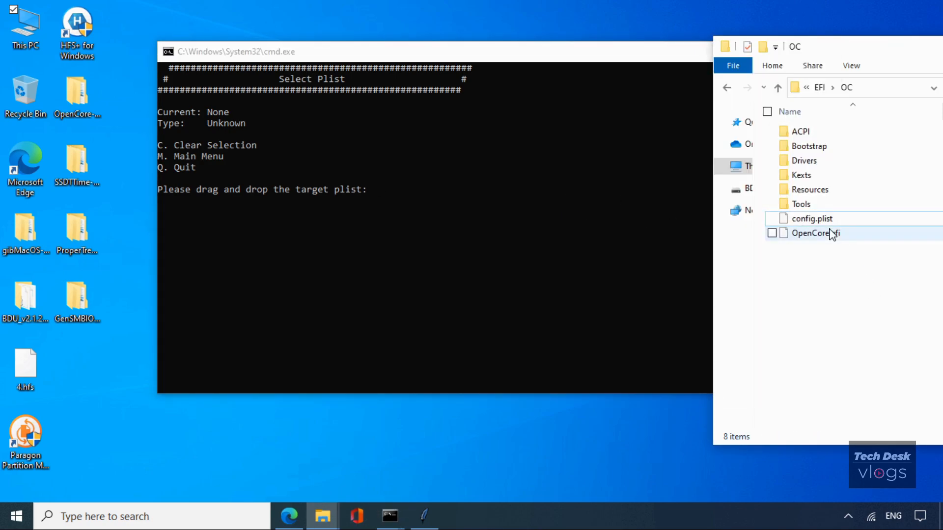
{"action": "left_click_drag", "start_coordinate": [823, 218], "coordinate": [543, 223]}
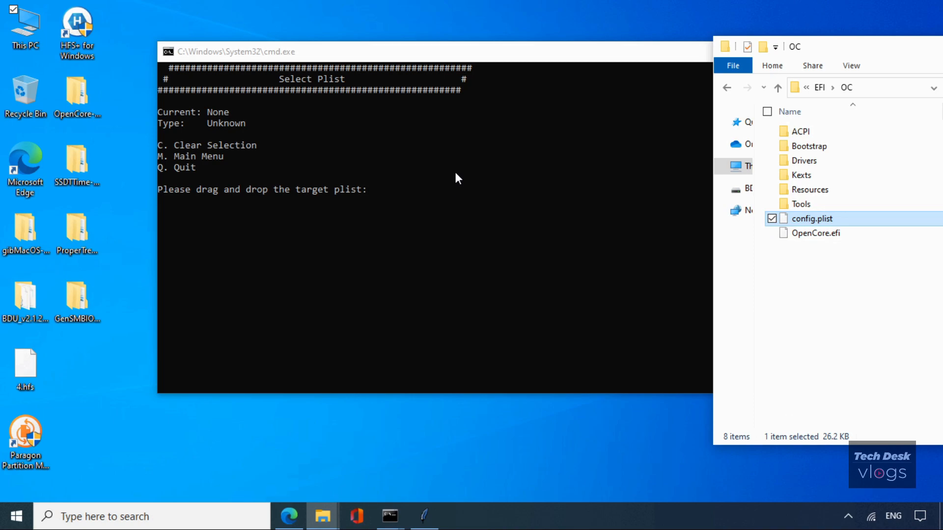
{"action": "left_click_drag", "start_coordinate": [444, 58], "coordinate": [313, 47]}
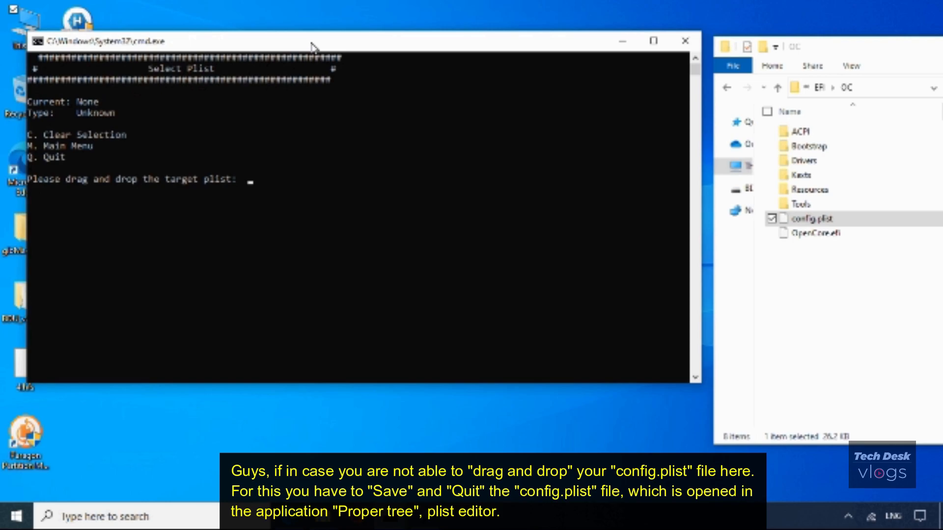
{"action": "left_click", "coordinate": [394, 253]}
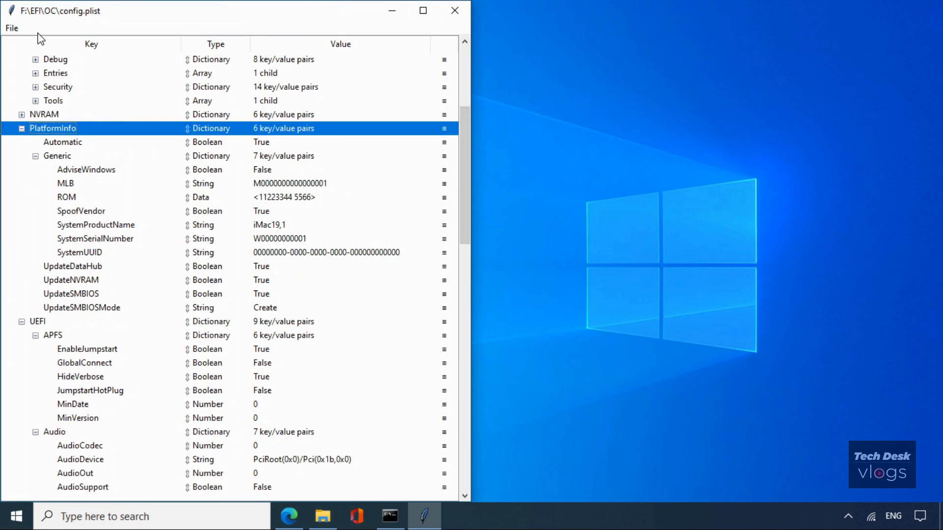
Save config.plist in ProperTree and quit the editor.
{"action": "left_click", "coordinate": [12, 27]}
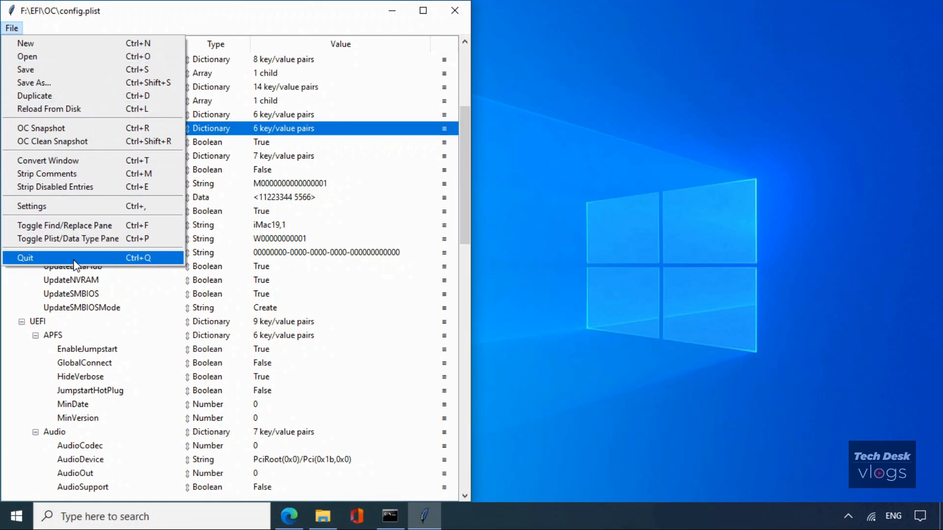
{"action": "left_click", "coordinate": [39, 71]}
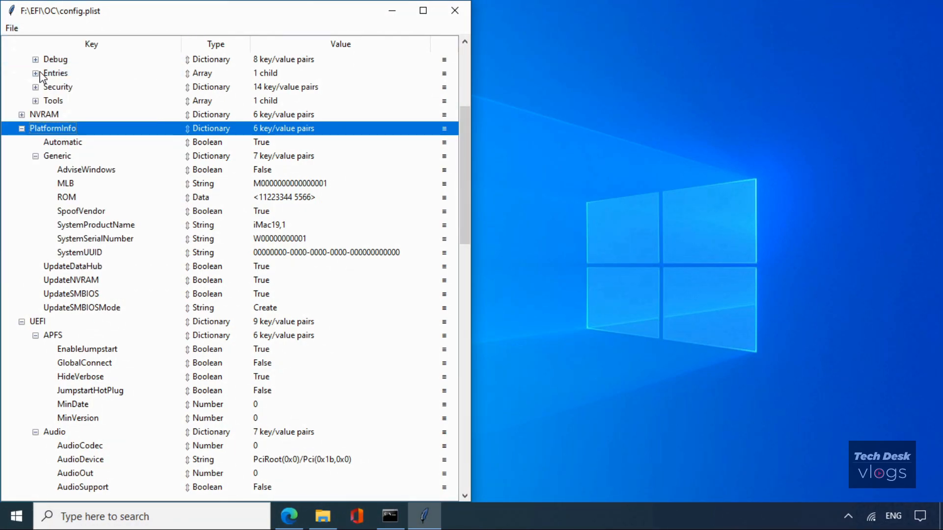
{"action": "left_click", "coordinate": [11, 28]}
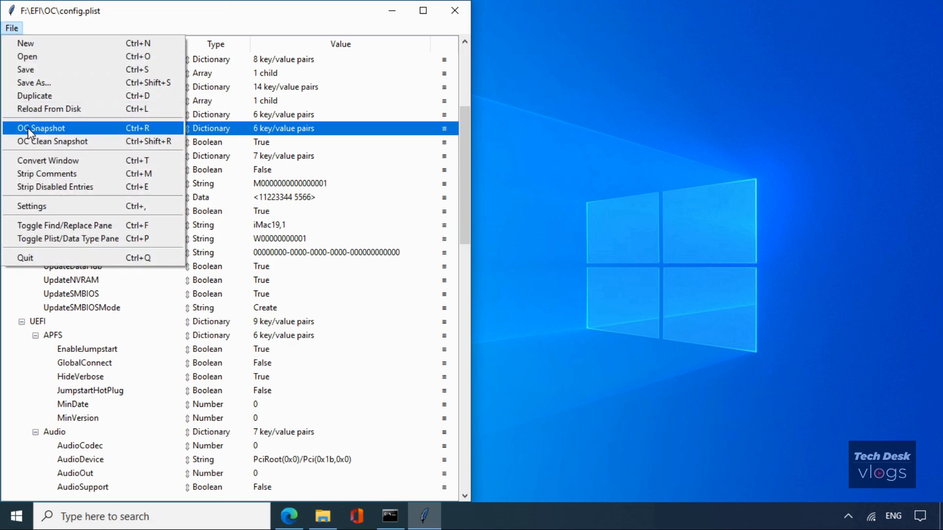
{"action": "left_click", "coordinate": [48, 255]}
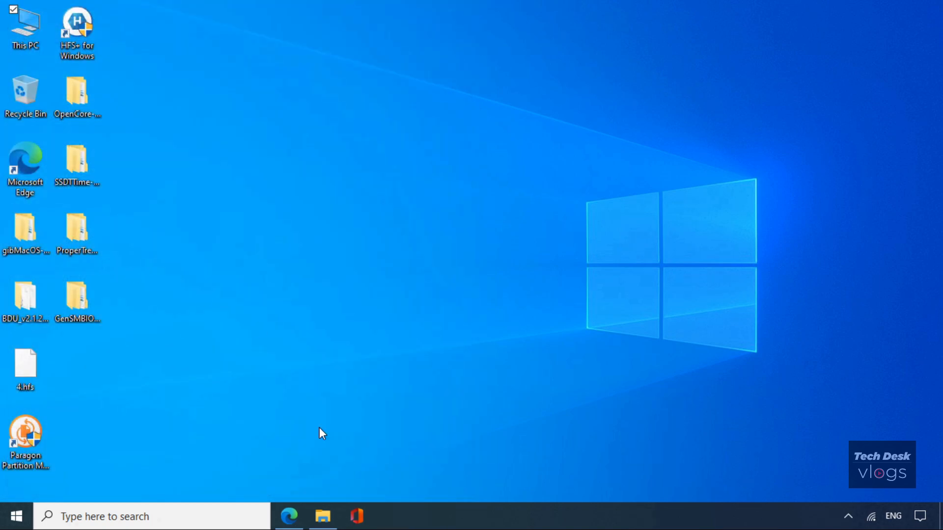
{"action": "left_click", "coordinate": [328, 516]}
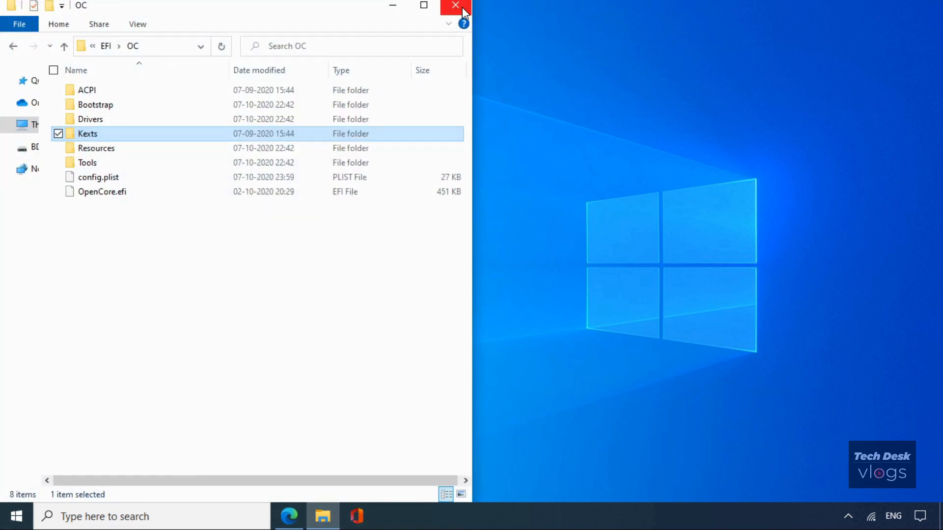
{"action": "left_click", "coordinate": [393, 6]}
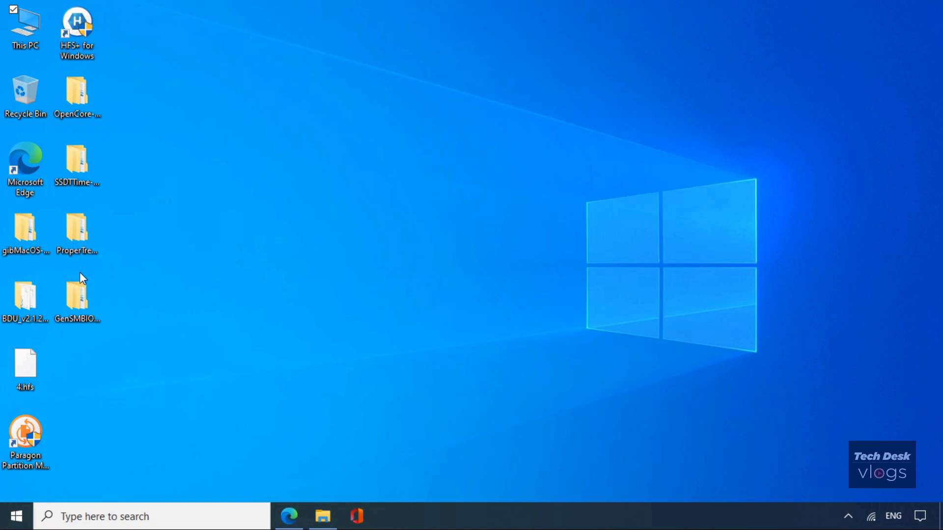
{"action": "right_click", "coordinate": [427, 255]}
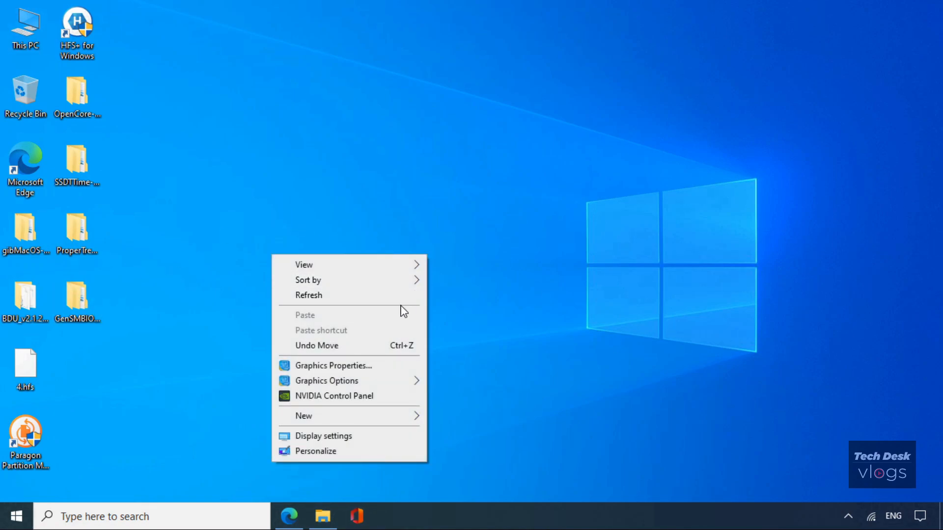
{"action": "left_click", "coordinate": [386, 296]}
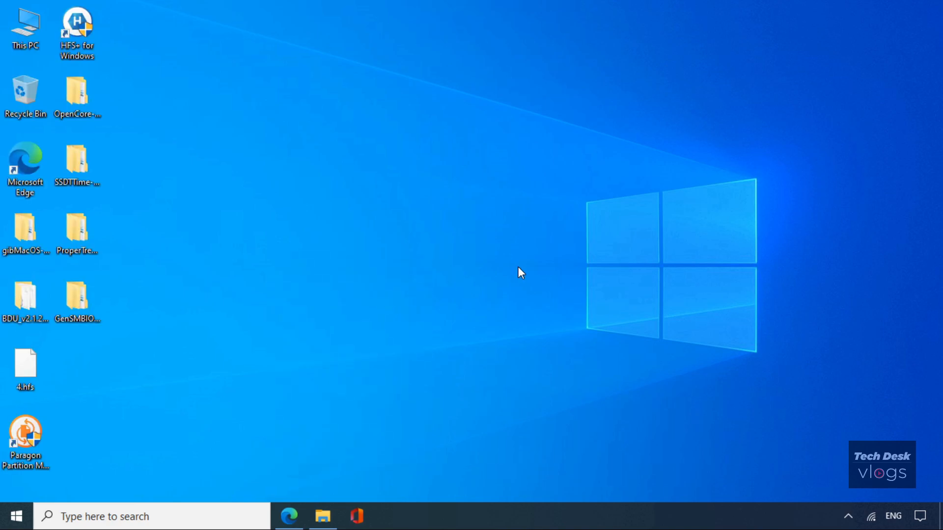
Launch the GenSMBIOS Windows batch file from the nested GenSMBIOS-master folder and close the folder window.
{"action": "double_click", "coordinate": [86, 305]}
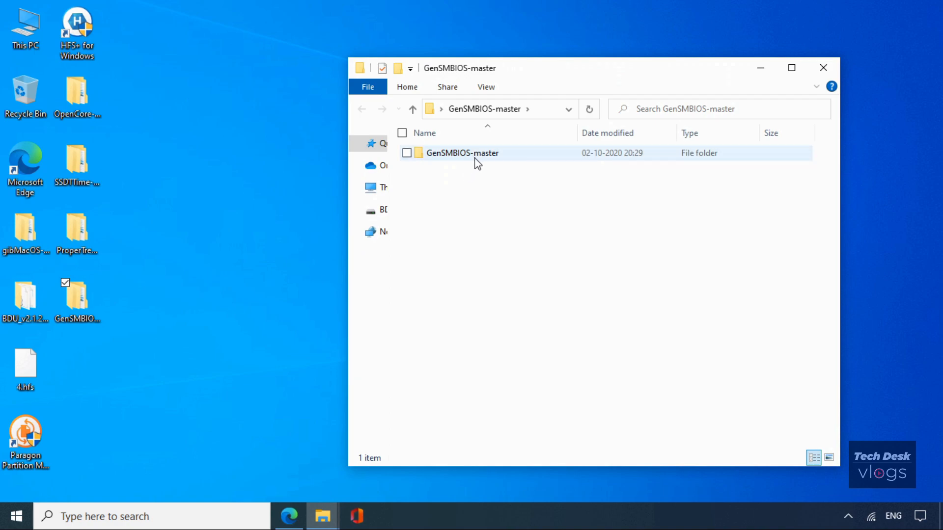
{"action": "double_click", "coordinate": [516, 159]}
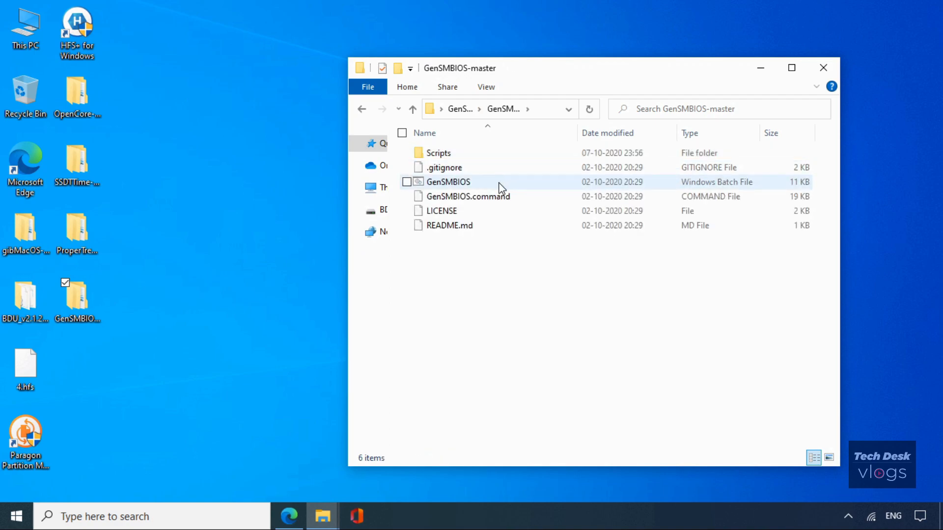
{"action": "double_click", "coordinate": [499, 182]}
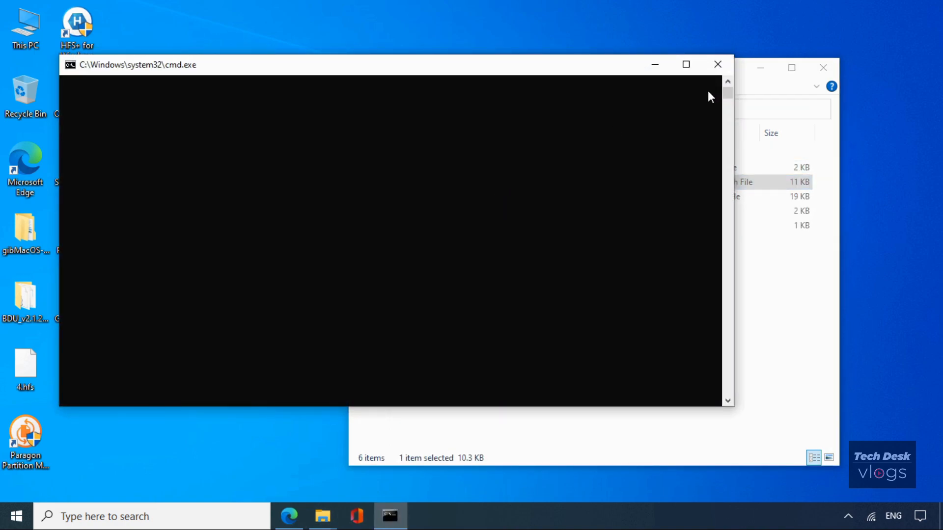
{"action": "left_click", "coordinate": [813, 73]}
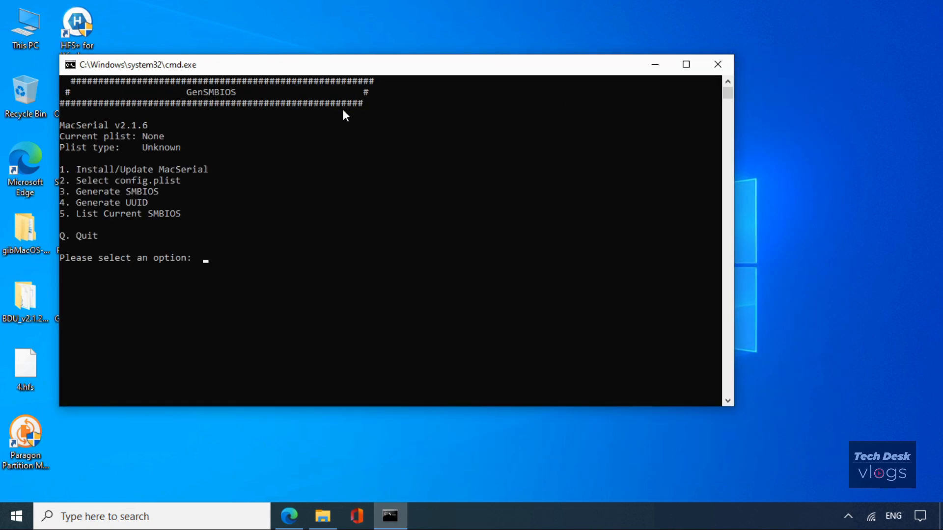
Update MacSerial by choosing option 1, Install/Update MacSerial, in the restarted GenSMBIOS.
{"action": "type", "text": "1"}
{"action": "key", "text": "Return"}
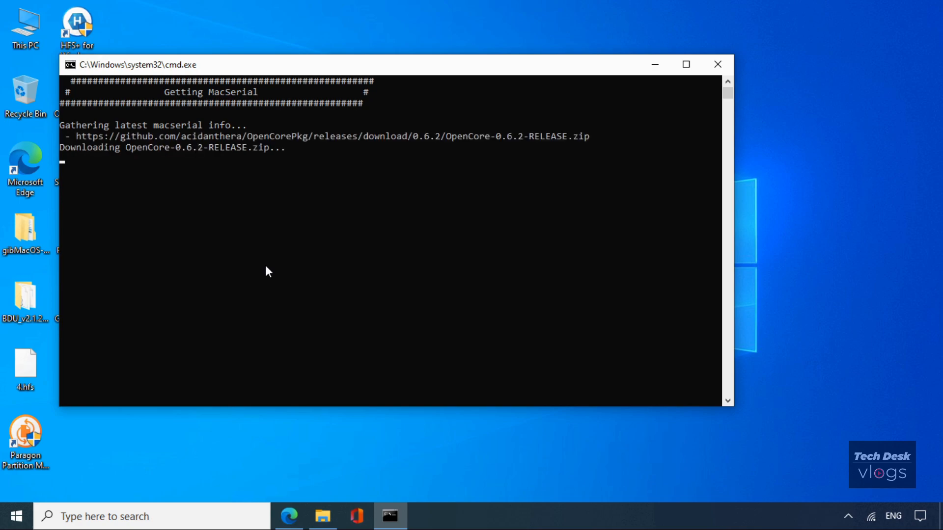
{"action": "left_click_drag", "start_coordinate": [405, 69], "coordinate": [520, 63]}
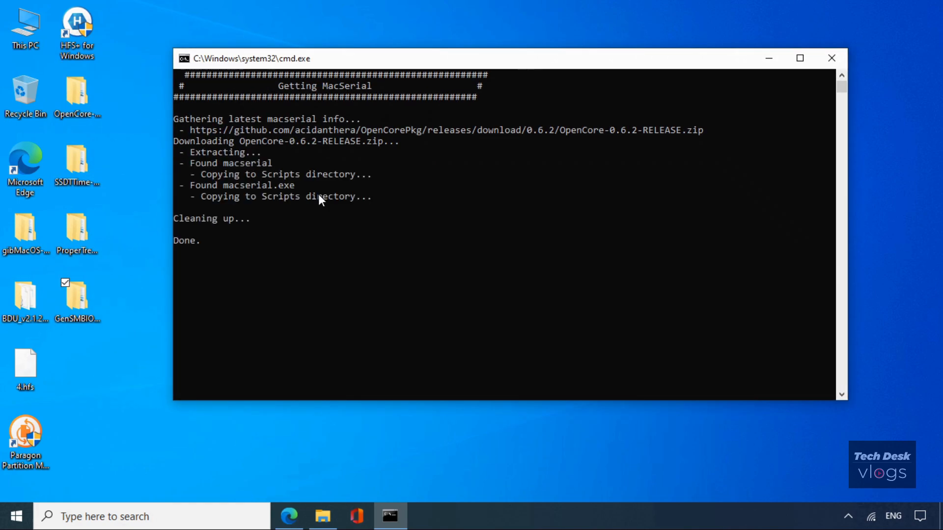
Go to the Select Plist prompt with option 2, Select config.plist, and reposition the console window.
{"action": "type", "text": "2"}
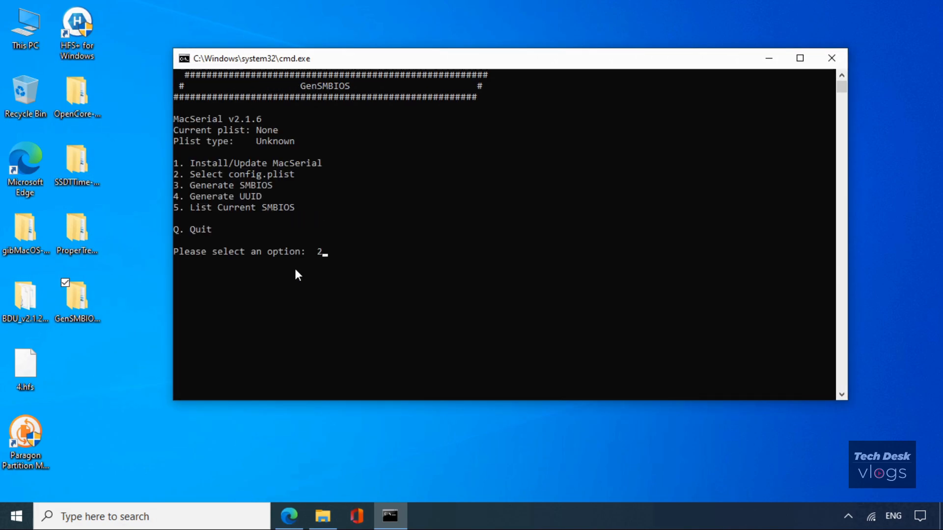
{"action": "key", "text": "Return"}
{"action": "left_click_drag", "start_coordinate": [338, 64], "coordinate": [290, 57]}
Open the EFI\OC folder on the BDU drive from This PC and shift its window clear of the prompt.
{"action": "double_click", "coordinate": [26, 41]}
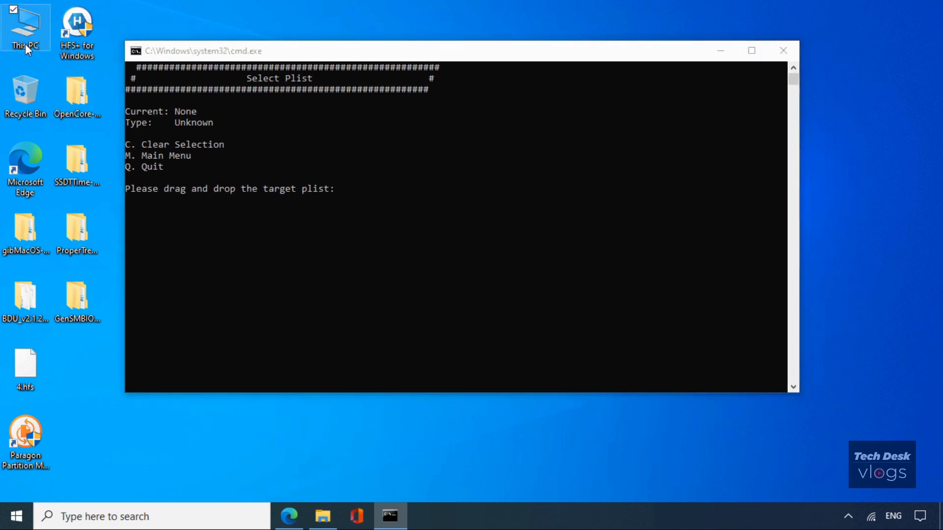
{"action": "double_click", "coordinate": [509, 381]}
{"action": "double_click", "coordinate": [484, 156]}
{"action": "double_click", "coordinate": [471, 169]}
{"action": "left_click_drag", "start_coordinate": [506, 72], "coordinate": [716, 78]}
Load F:\EFI\OC\config.plist as the target plist, close the folder window, and check the current plist line in GenSMBIOS.
{"action": "left_click_drag", "start_coordinate": [654, 246], "coordinate": [451, 228]}
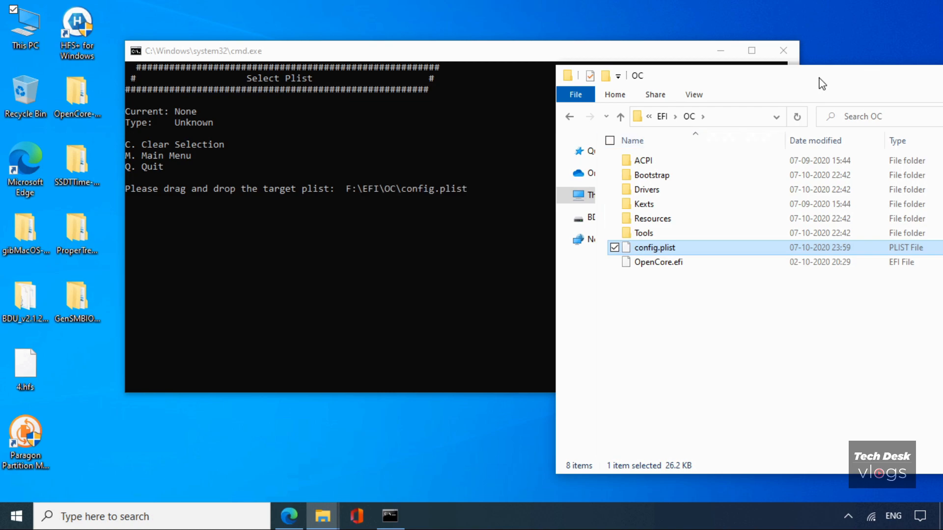
{"action": "left_click_drag", "start_coordinate": [816, 84], "coordinate": [597, 132]}
{"action": "left_click", "coordinate": [818, 123]}
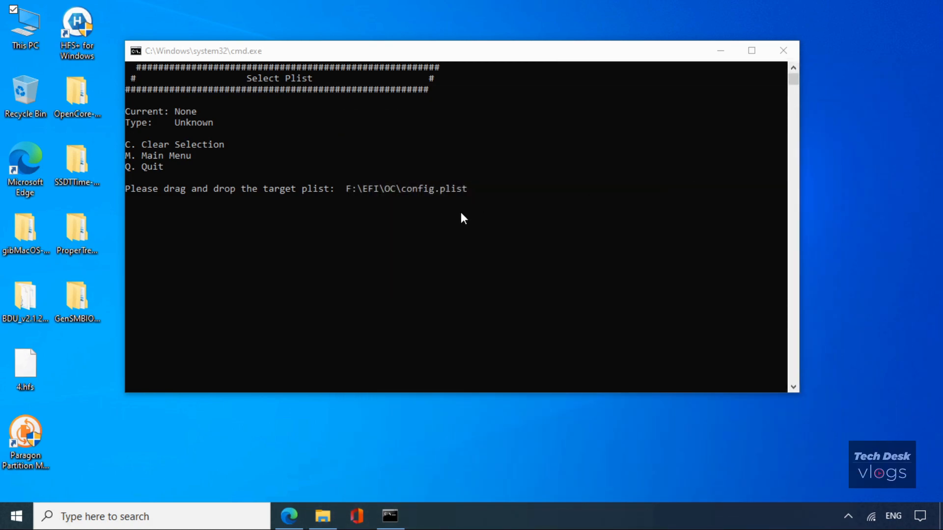
{"action": "left_click", "coordinate": [461, 213]}
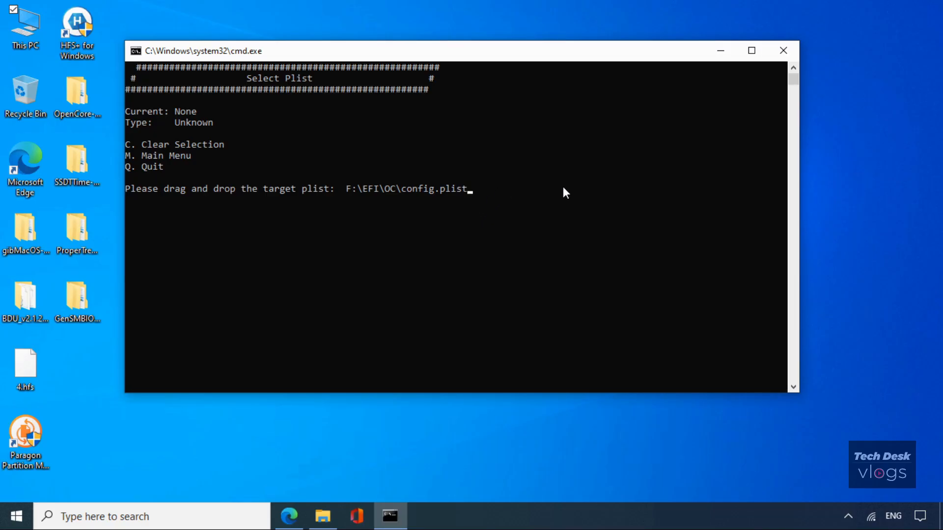
{"action": "key", "text": "Return"}
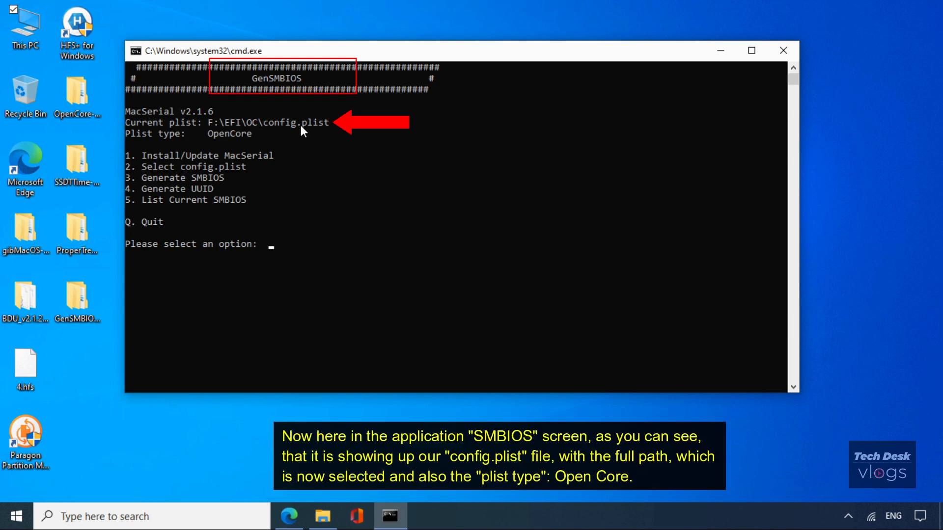
{"action": "left_click_drag", "start_coordinate": [330, 121], "coordinate": [210, 120]}
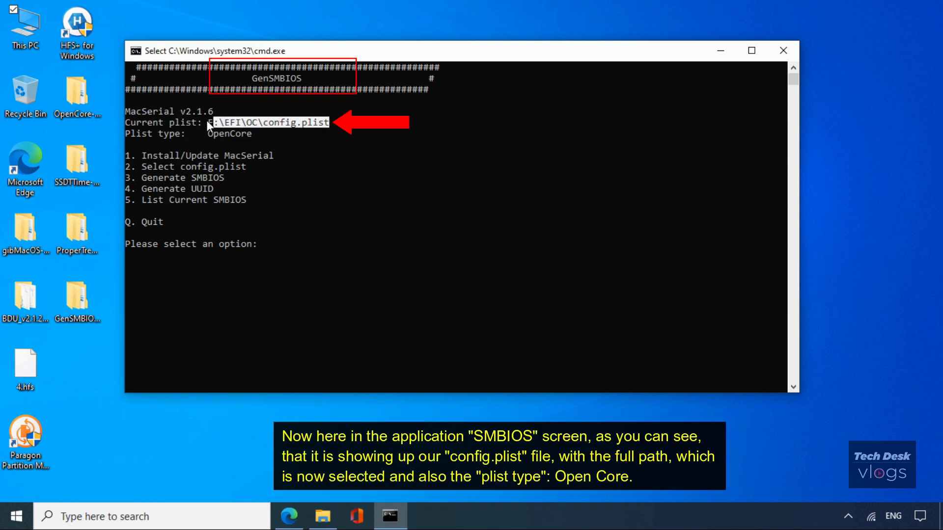
{"action": "left_click_drag", "start_coordinate": [137, 124], "coordinate": [128, 125]}
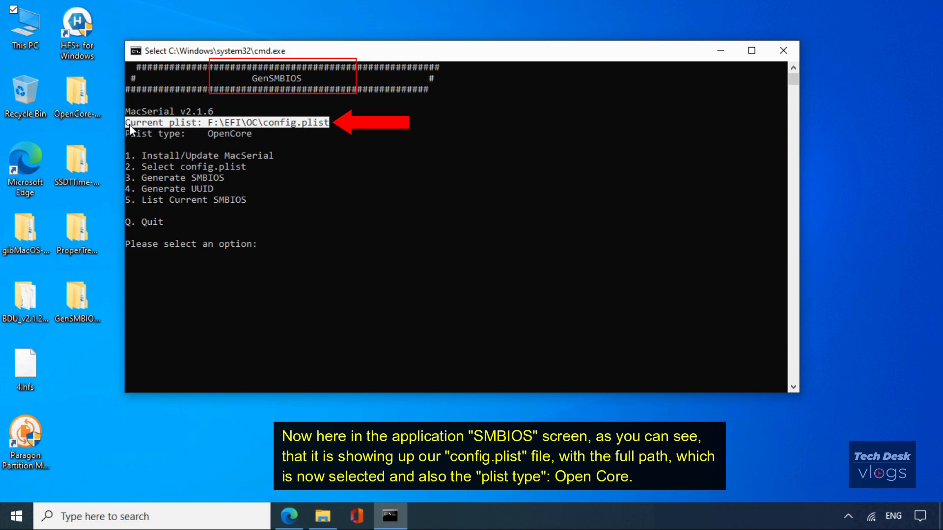
Check the plist type line under the current plist path in GenSMBIOS.
{"action": "left_click", "coordinate": [257, 134]}
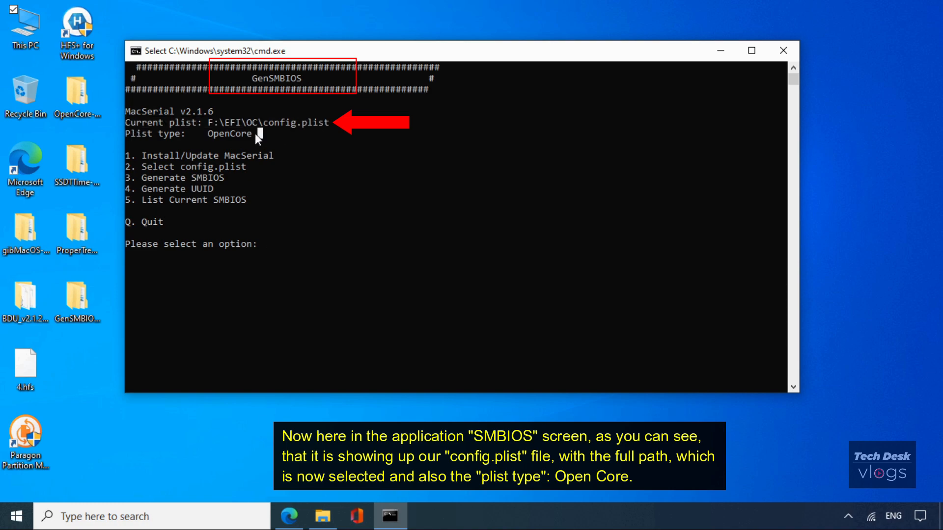
{"action": "left_click_drag", "start_coordinate": [221, 136], "coordinate": [128, 131]}
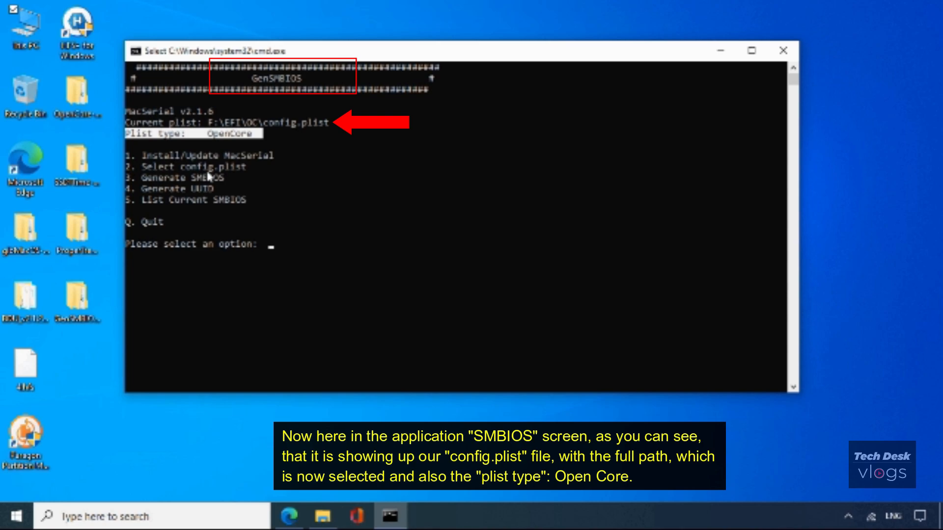
{"action": "left_click", "coordinate": [274, 242]}
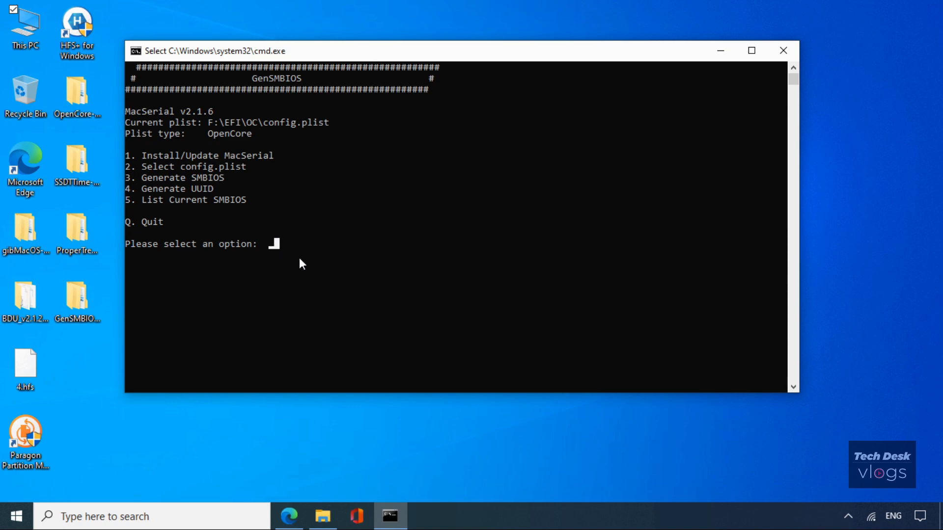
Choose option 3, Generate SMBIOS, from the GenSMBIOS main menu.
{"action": "type", "text": "3"}
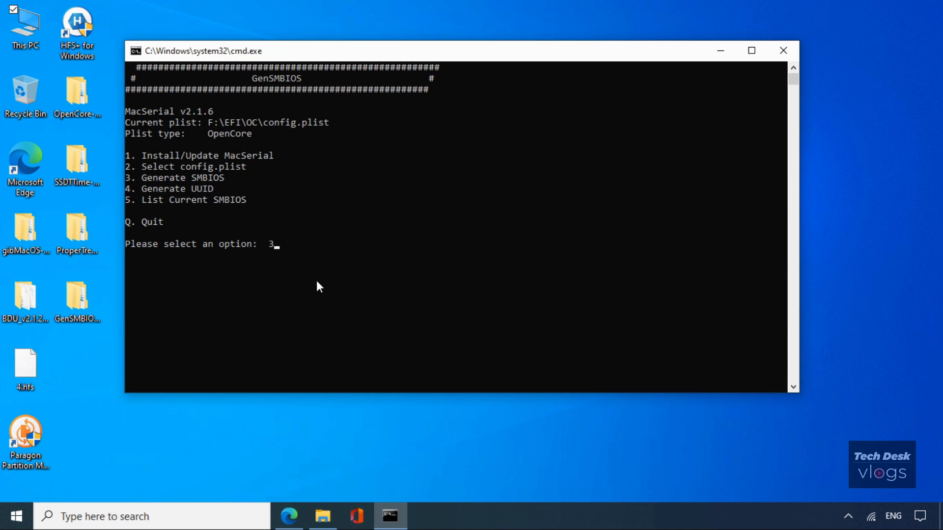
{"action": "left_click_drag", "start_coordinate": [225, 178], "coordinate": [128, 176]}
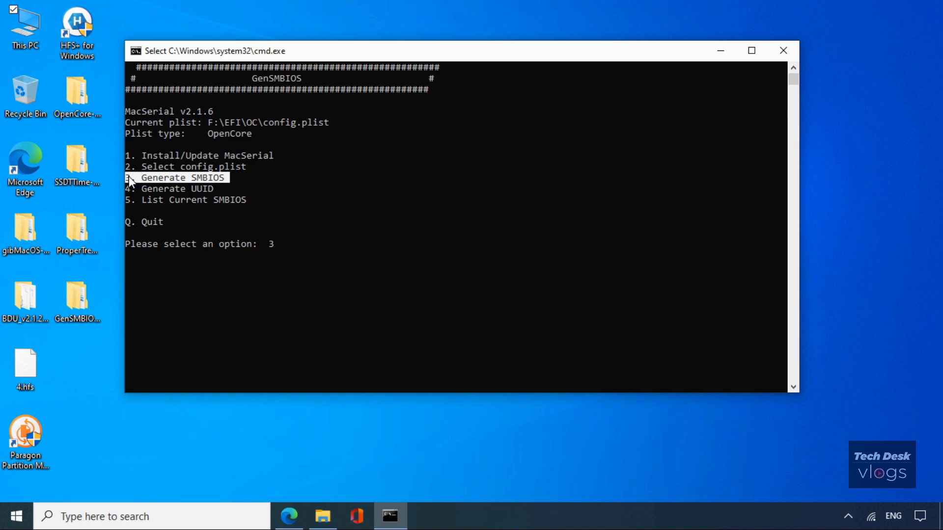
{"action": "left_click", "coordinate": [325, 257]}
{"action": "key", "text": "Return"}
{"action": "left_click", "coordinate": [315, 253]}
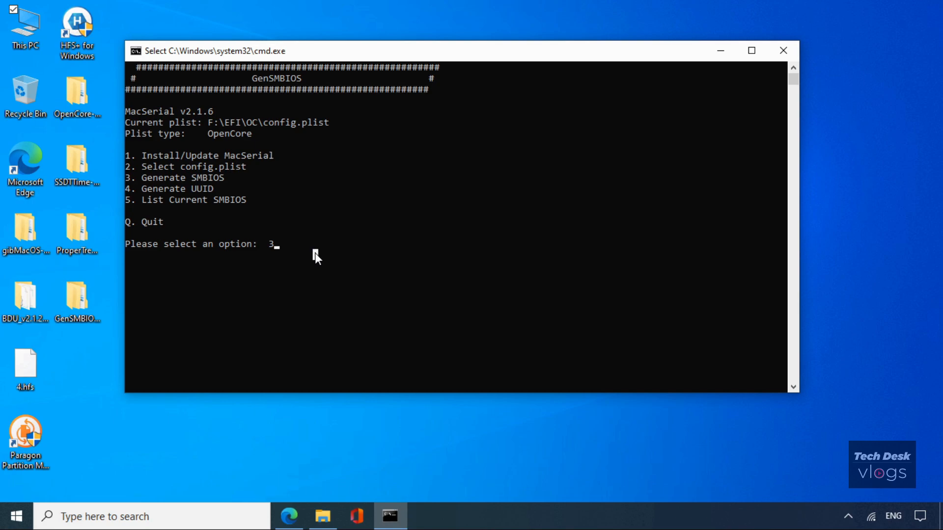
{"action": "key", "text": "Return"}
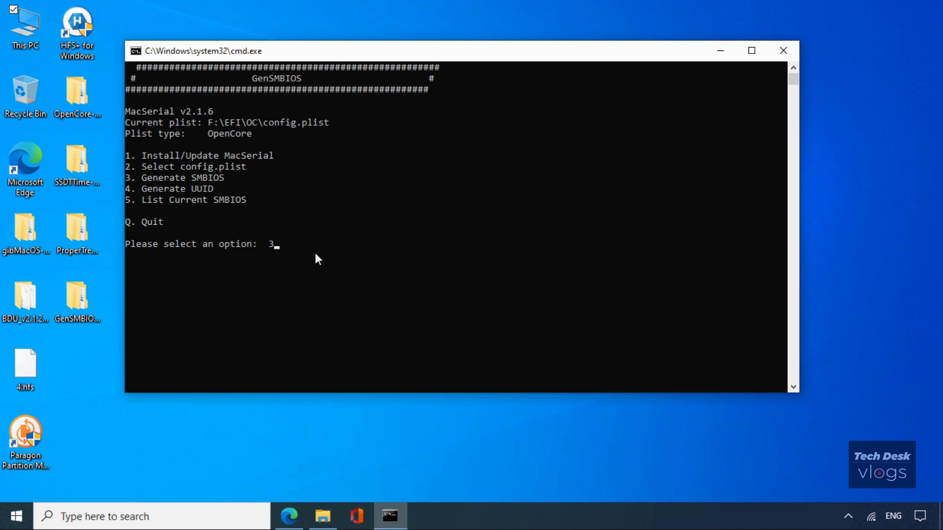
{"action": "left_click", "coordinate": [276, 244]}
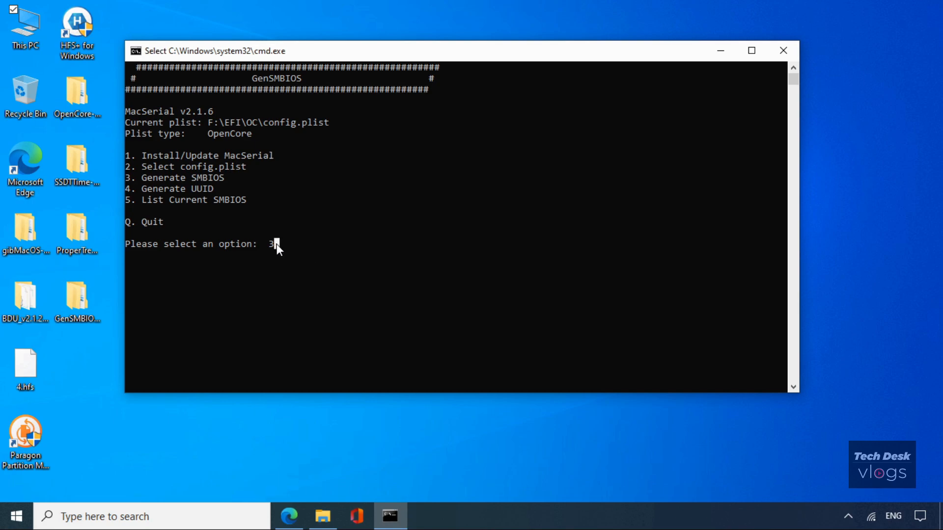
{"action": "key", "text": "Return"}
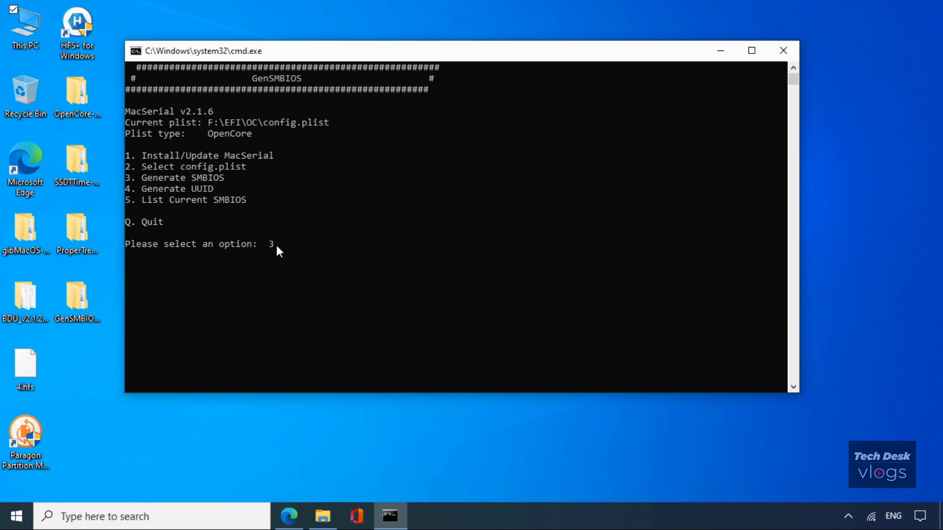
{"action": "left_click", "coordinate": [270, 247]}
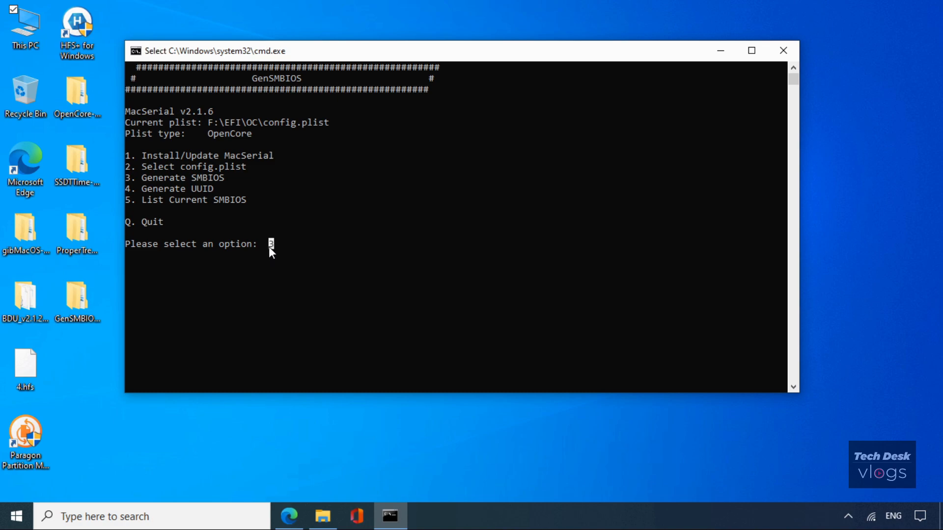
{"action": "key", "text": "Return"}
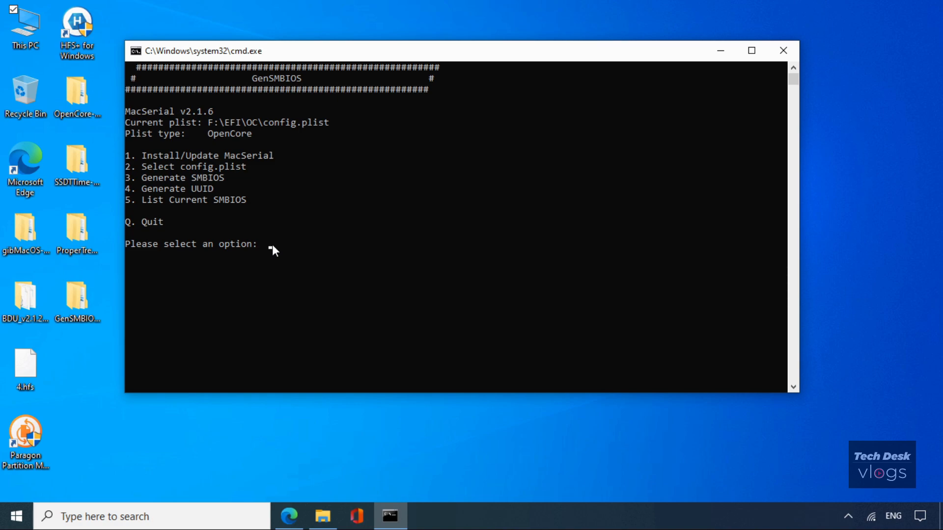
{"action": "key", "text": "Return"}
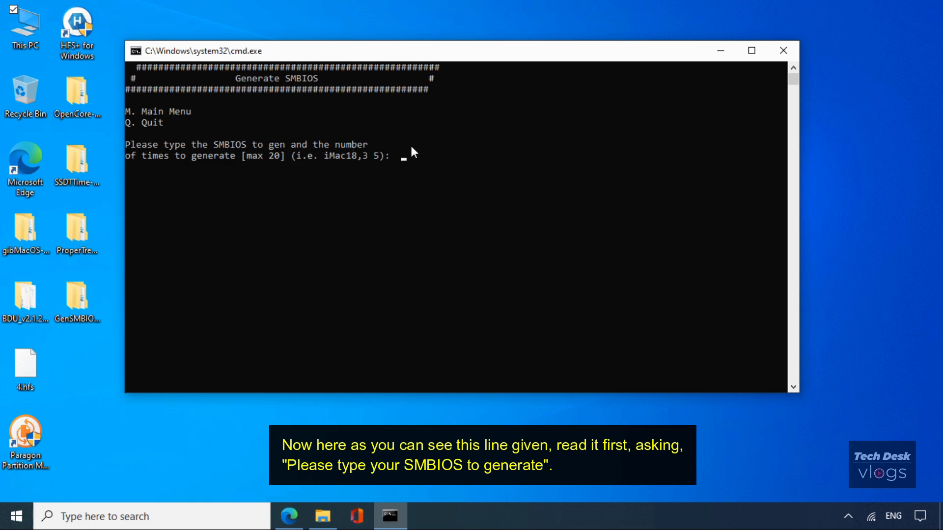
Place the console beside the OpenCore Install Guide in Edge and go to the Info box of the Haswell PlatformInfo section.
{"action": "key", "text": "super+Left"}
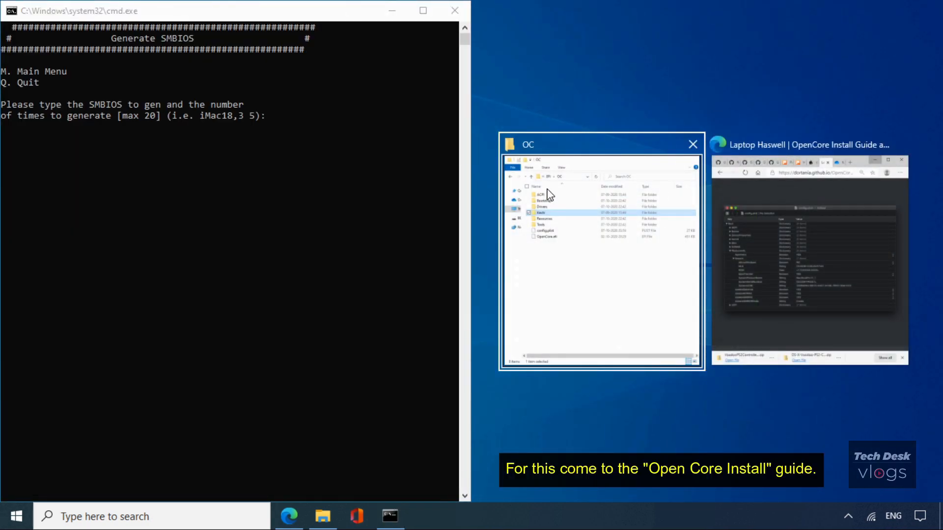
{"action": "left_click", "coordinate": [747, 250]}
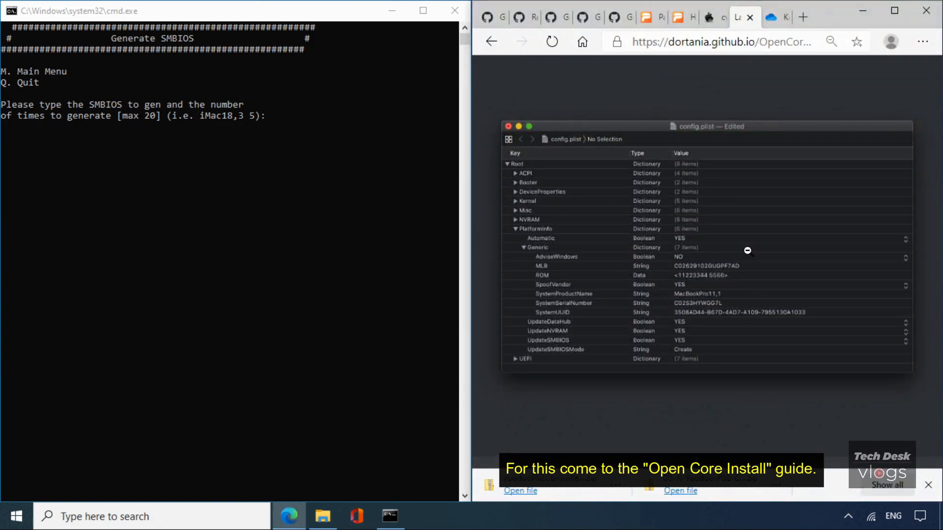
{"action": "left_click", "coordinate": [774, 417]}
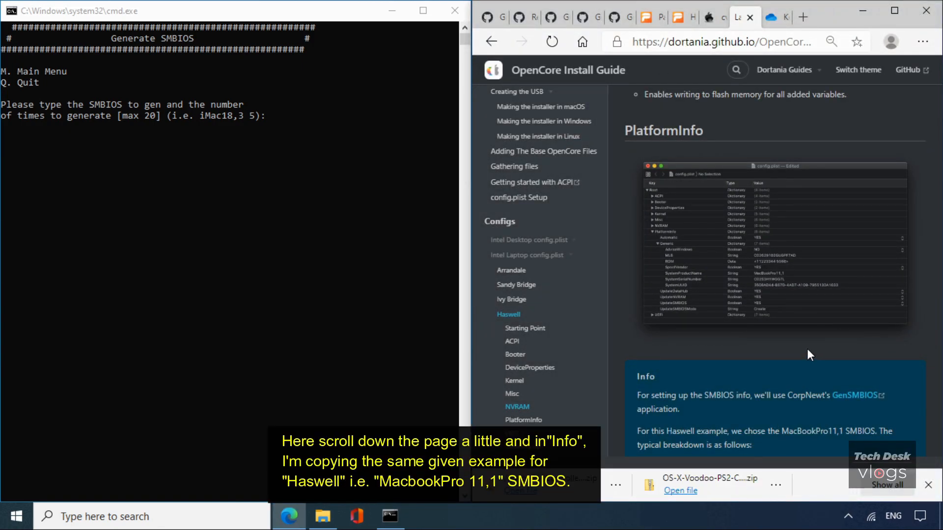
{"action": "scroll", "coordinate": [807, 349], "scroll_direction": "down", "scroll_amount": 5}
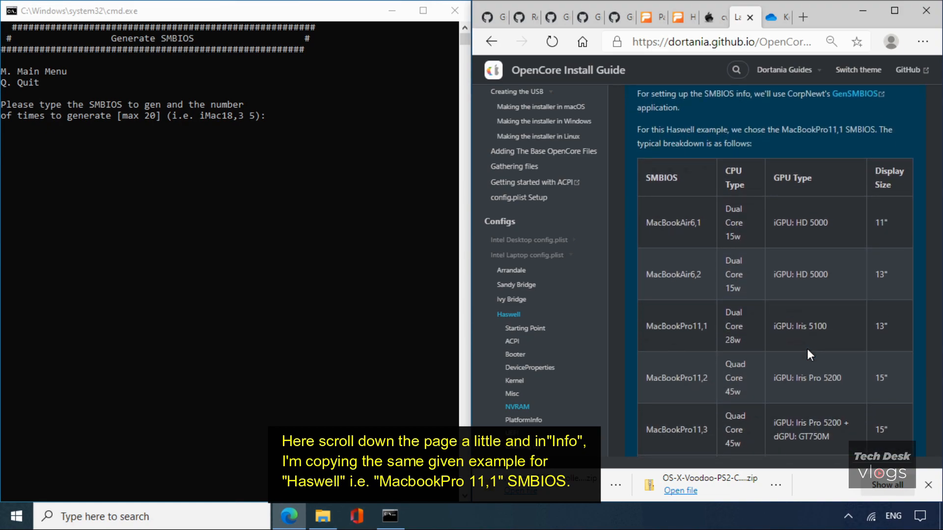
{"action": "scroll", "coordinate": [810, 355], "scroll_direction": "up", "scroll_amount": 2}
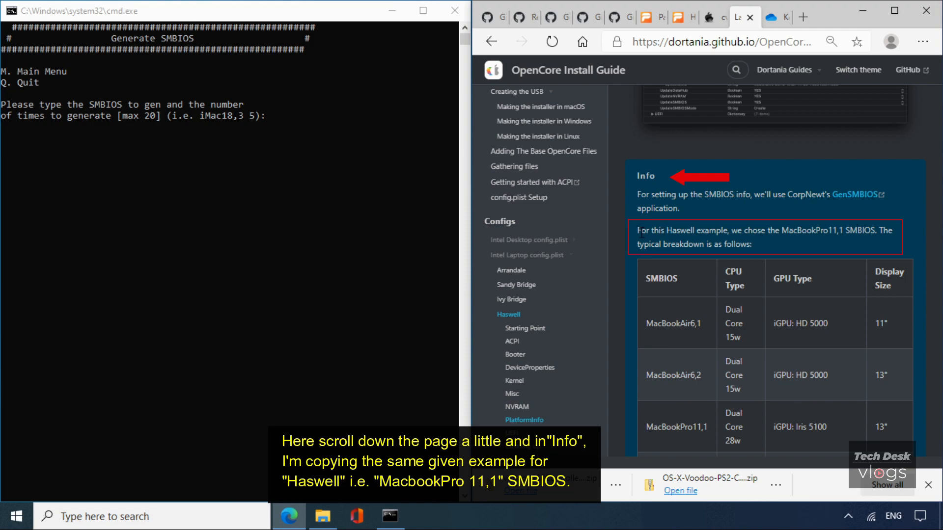
Copy the SMBIOS name MacBookPro11,1 from the Haswell example sentence in the guide's Info box.
{"action": "left_click_drag", "start_coordinate": [639, 233], "coordinate": [843, 234]}
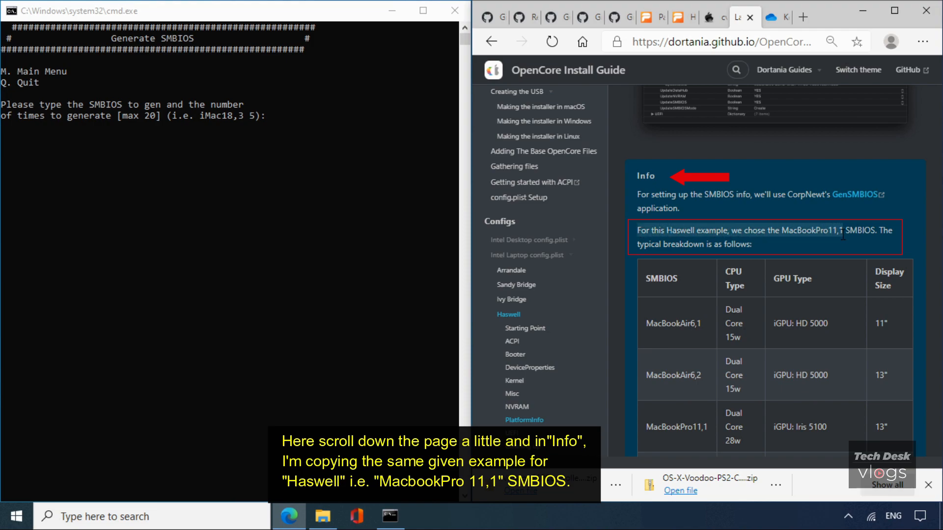
{"action": "left_click", "coordinate": [835, 246]}
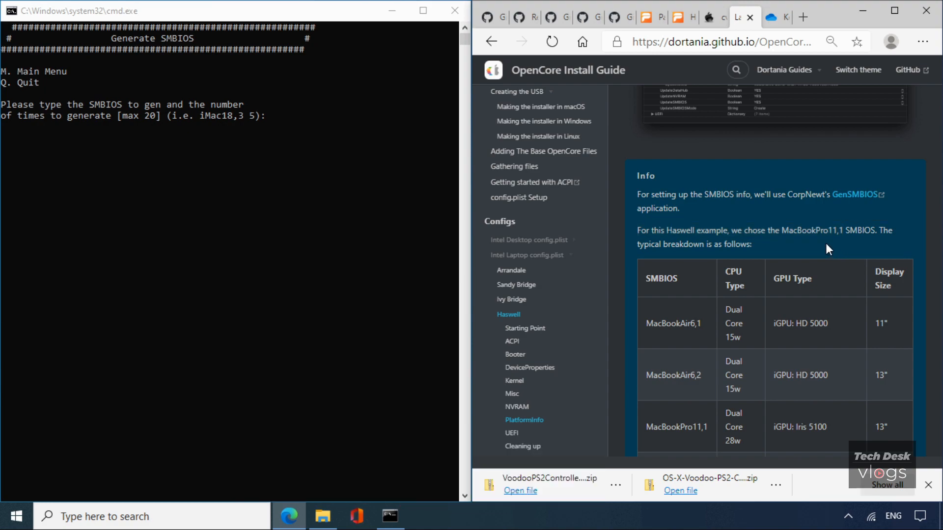
{"action": "left_click_drag", "start_coordinate": [842, 233], "coordinate": [784, 233]}
{"action": "key", "text": "super+c"}
{"action": "right_click", "coordinate": [783, 231]}
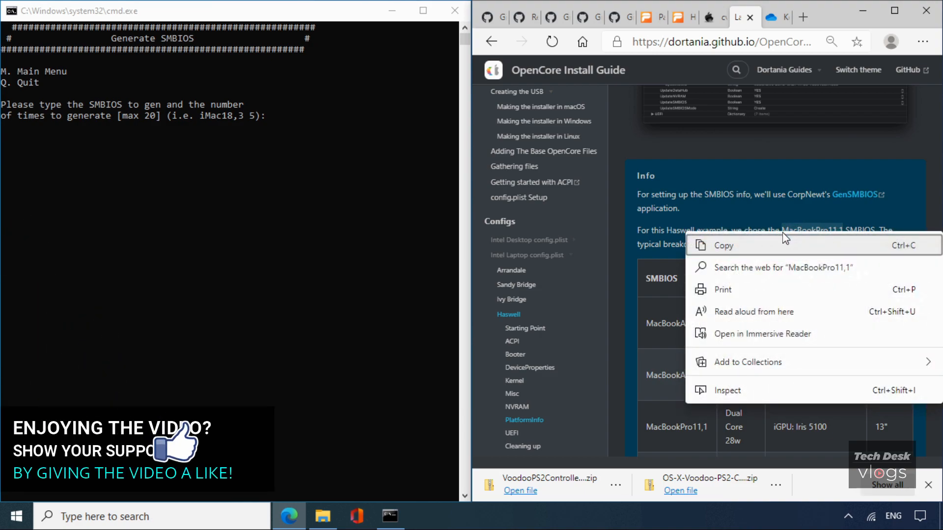
{"action": "left_click", "coordinate": [761, 248]}
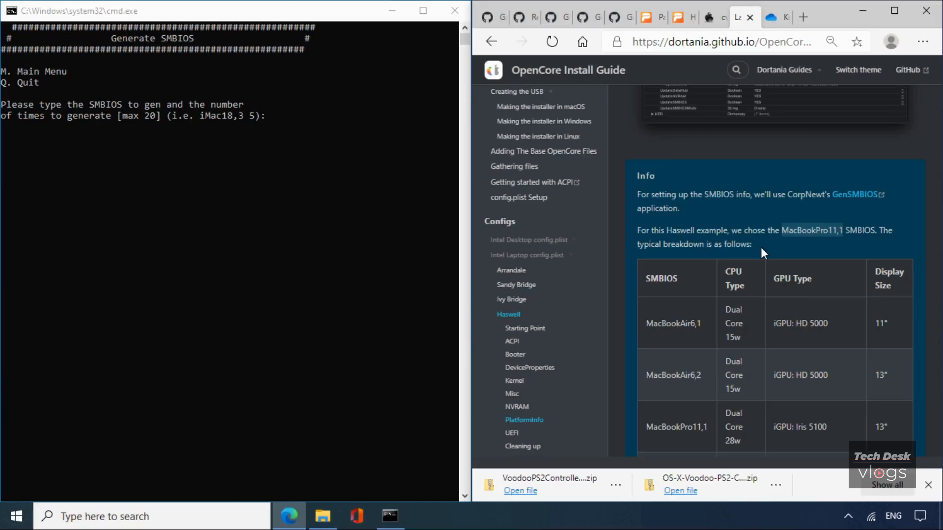
Paste MacBookPro11,1 at the Generate SMBIOS prompt and generate its SMBIOS data into config.plist.
{"action": "left_click", "coordinate": [274, 118]}
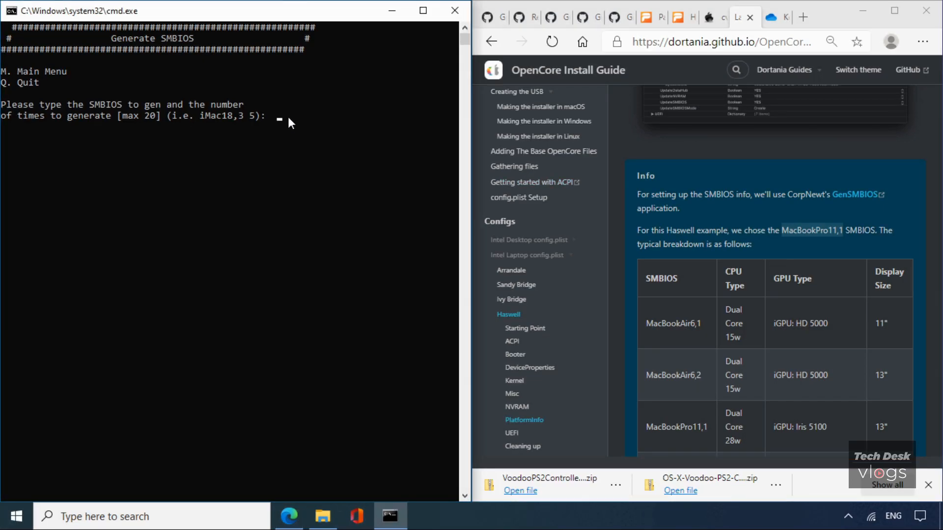
{"action": "right_click", "coordinate": [287, 115]}
{"action": "left_click", "coordinate": [288, 116]}
{"action": "key", "text": "Escape"}
{"action": "left_click", "coordinate": [356, 118]}
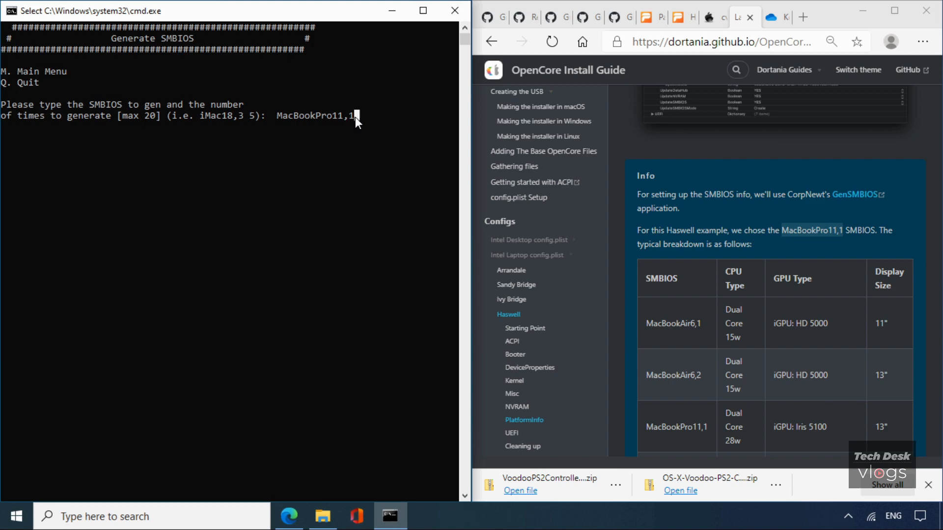
{"action": "key", "text": "BackSpace"}
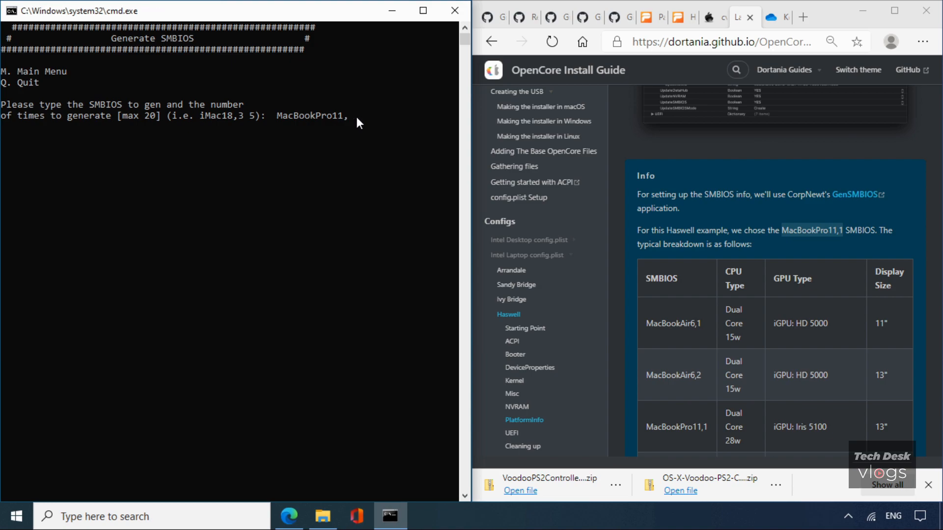
{"action": "type", "text": "1"}
{"action": "key", "text": "Return"}
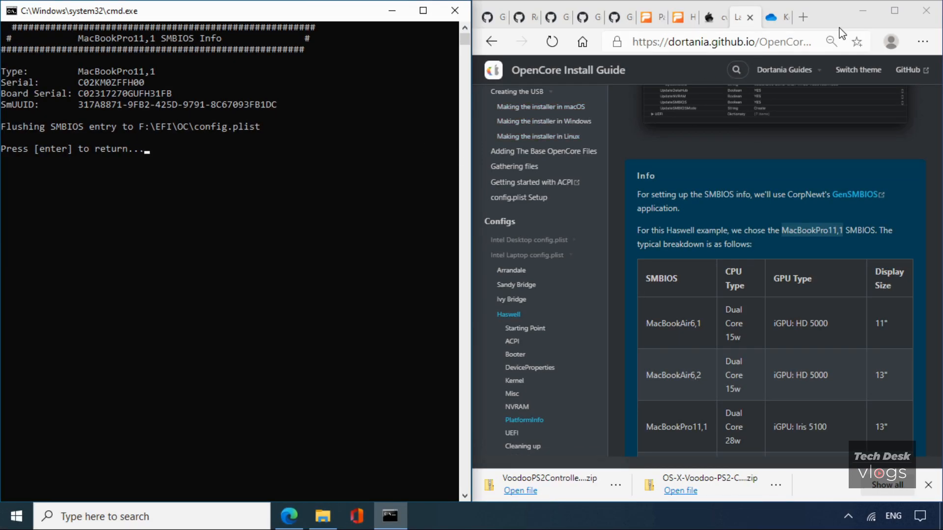
Minimize the browser and dock the GenSMBIOS console to the right half of the desktop.
{"action": "left_click", "coordinate": [863, 10]}
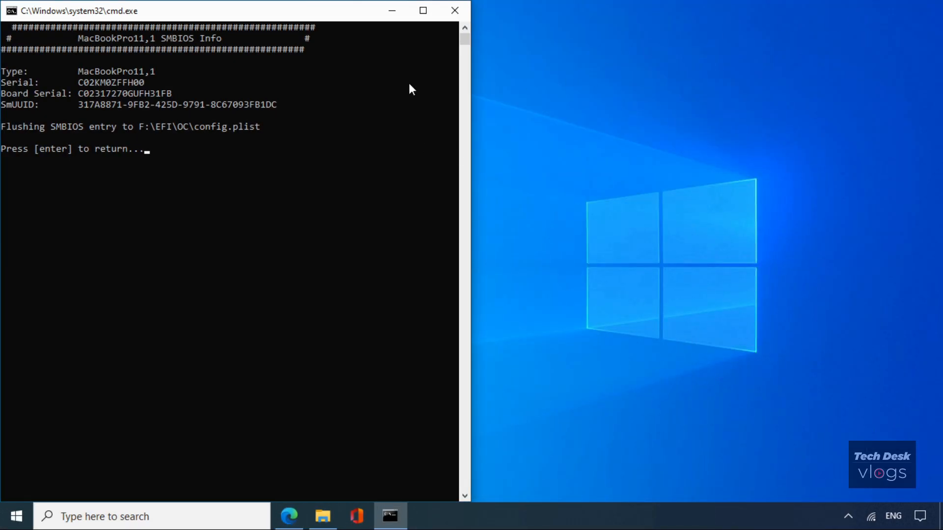
{"action": "left_click_drag", "start_coordinate": [358, 17], "coordinate": [768, 53]}
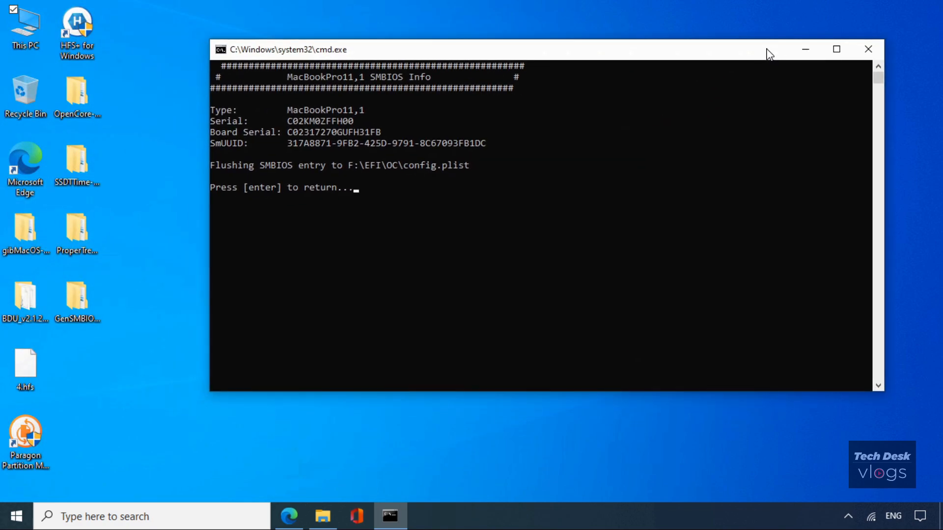
{"action": "key", "text": "super+Right"}
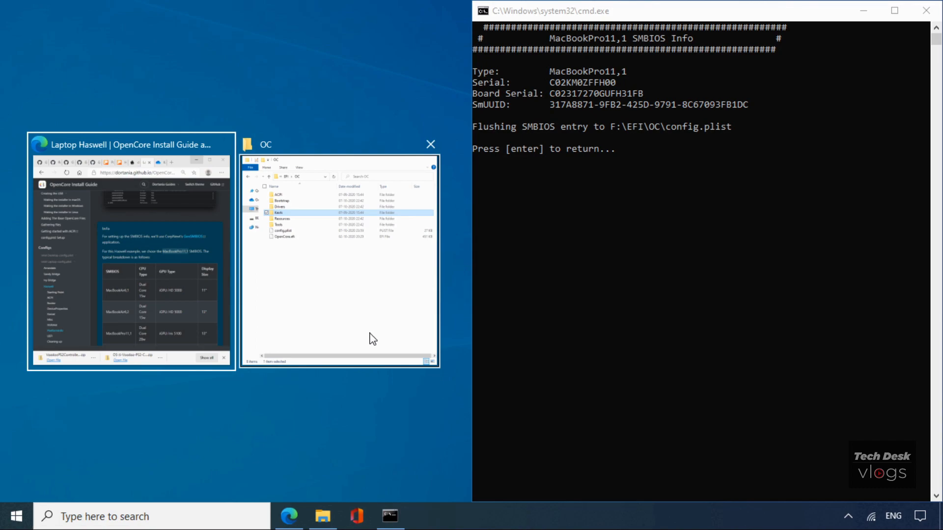
{"action": "left_click", "coordinate": [363, 417]}
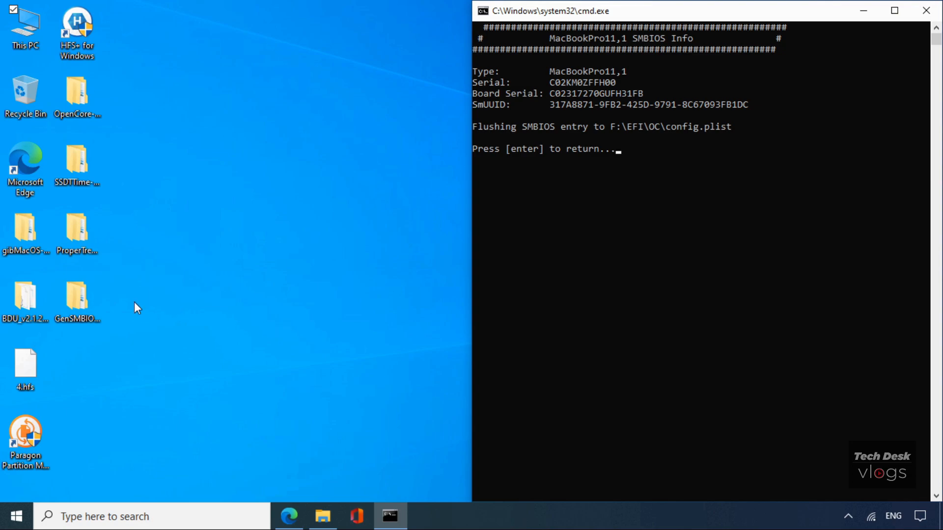
Open the ProperTree-master folder from the desktop and enter its inner ProperTree-master folder.
{"action": "left_click", "coordinate": [78, 235]}
{"action": "double_click", "coordinate": [78, 235]}
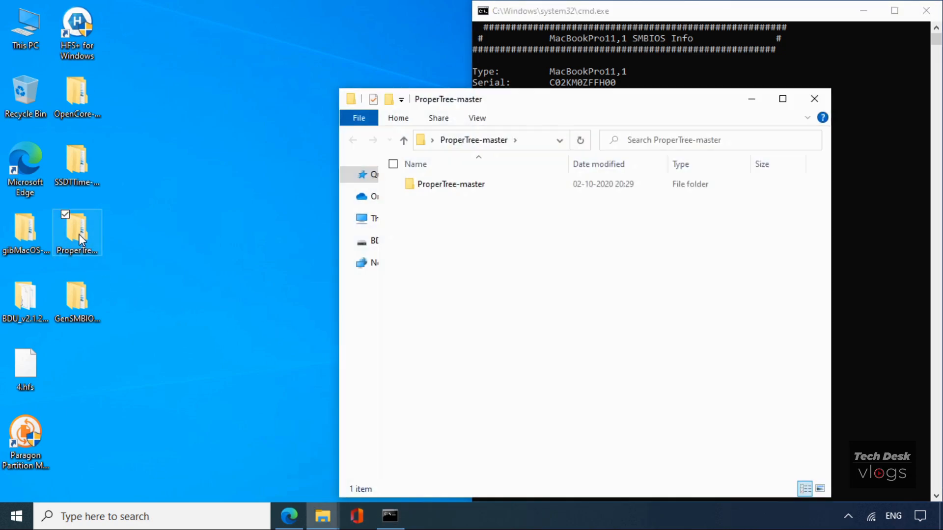
{"action": "double_click", "coordinate": [439, 189]}
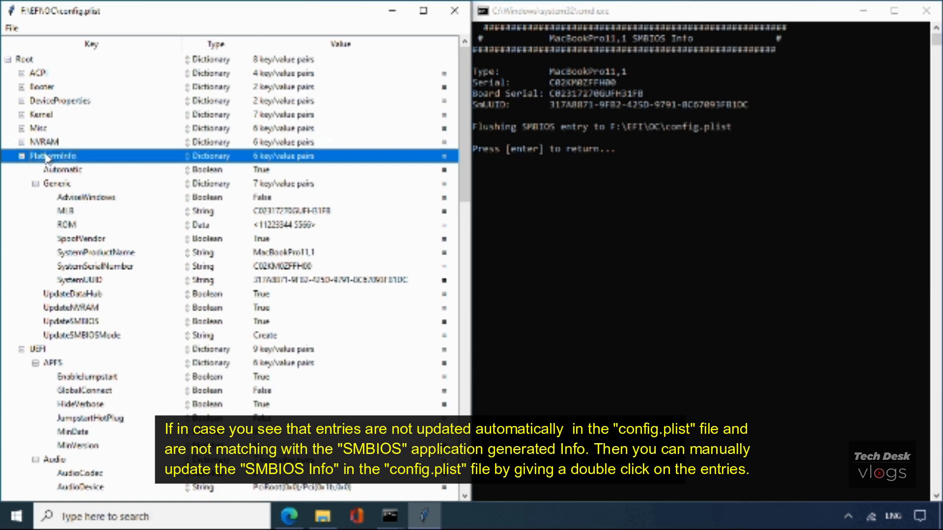
Compare the SystemProductName, SystemSerialNumber, SystemUUID and MLB entries under PlatformInfo > Generic with the generated SMBIOS info.
{"action": "left_click", "coordinate": [96, 252]}
{"action": "left_click", "coordinate": [95, 266]}
{"action": "left_click", "coordinate": [80, 280]}
{"action": "key", "text": "Down"}
{"action": "left_click", "coordinate": [276, 214]}
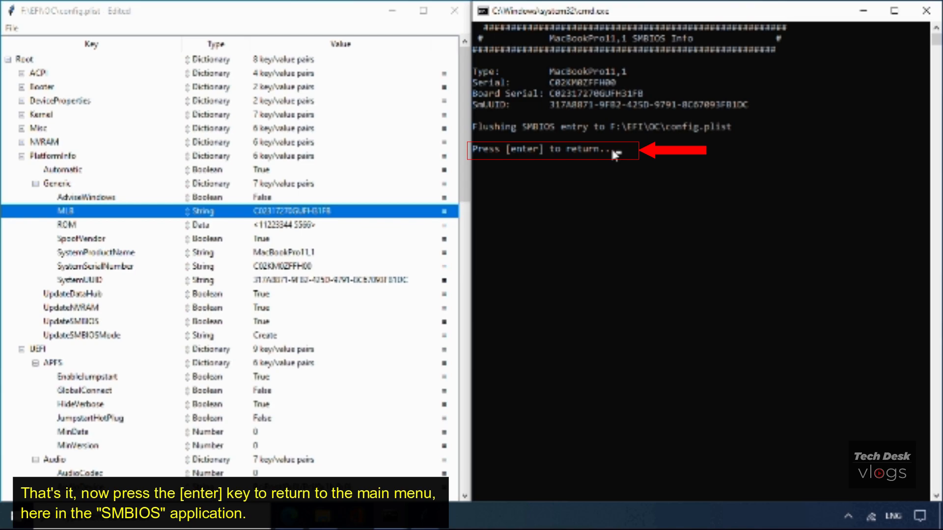
Return to the GenSMBIOS main menu, quit the tool with option Q, and move the config.plist window toward the middle of the desktop.
{"action": "key", "text": "Return"}
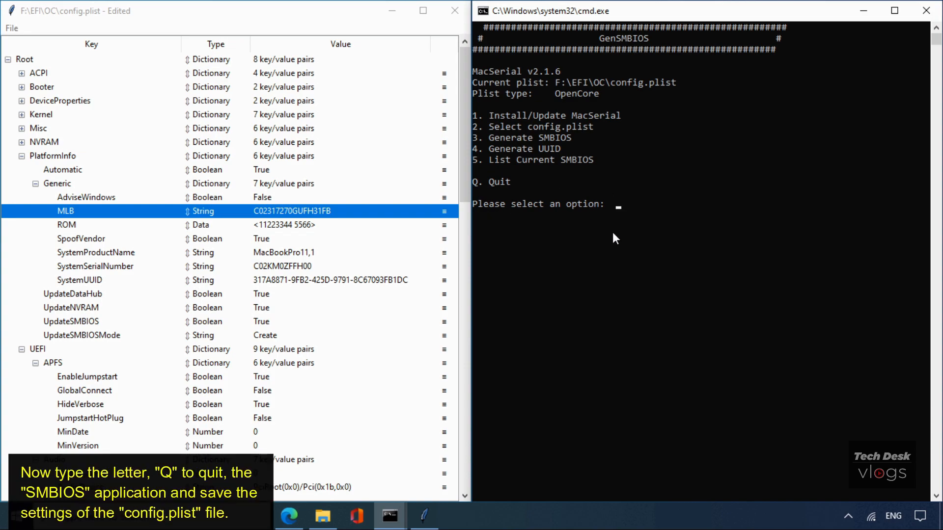
{"action": "type", "text": "q"}
{"action": "key", "text": "Return"}
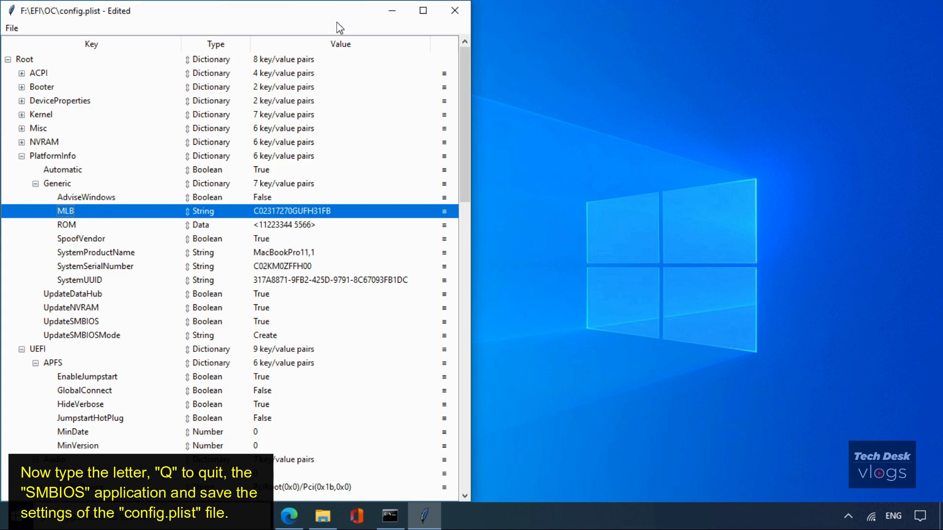
{"action": "left_click_drag", "start_coordinate": [324, 9], "coordinate": [523, 21]}
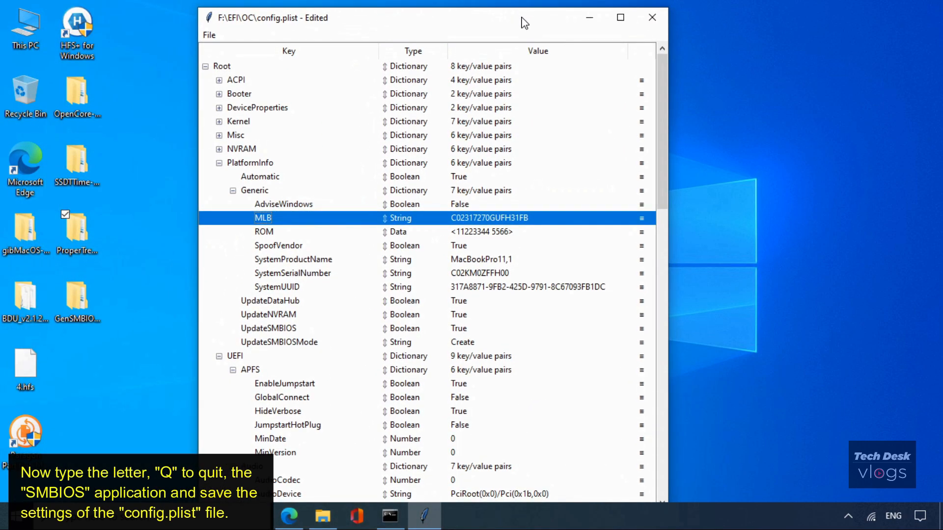
Maximize the config.plist window and save the file with the generated PlatformInfo data.
{"action": "left_click", "coordinate": [615, 10]}
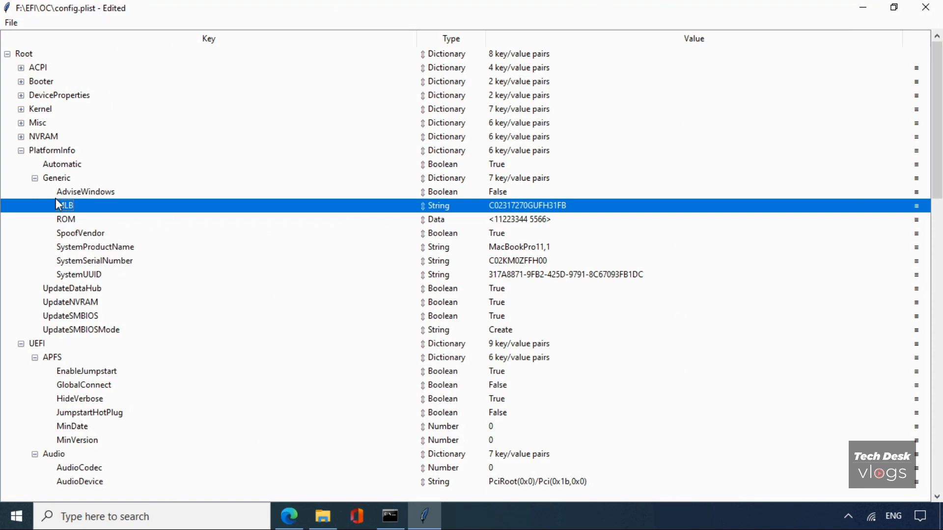
{"action": "left_click", "coordinate": [11, 23]}
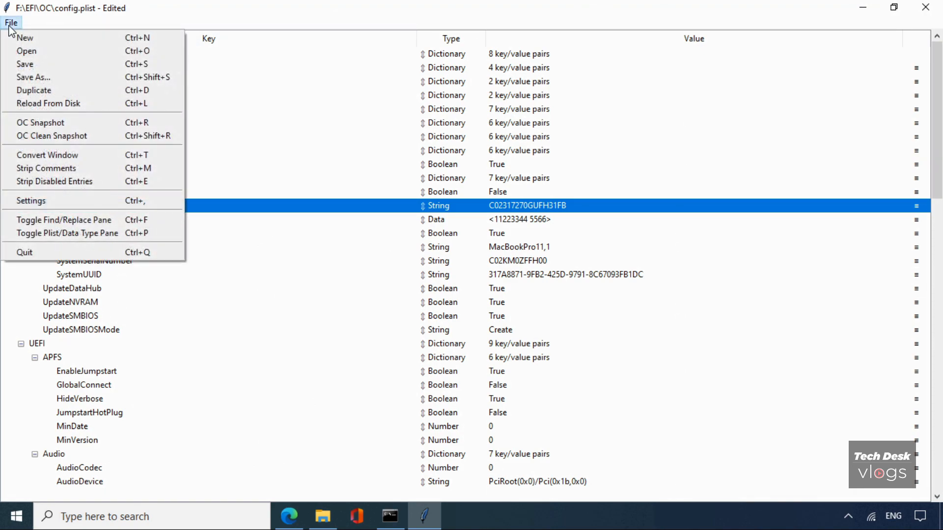
{"action": "left_click", "coordinate": [18, 65]}
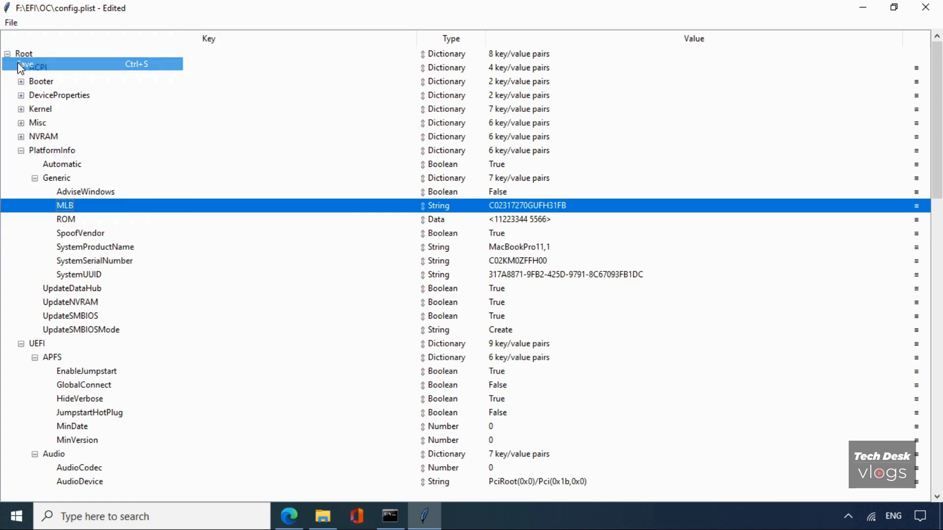
Set the UpdateSMBIOSMode entry under PlatformInfo to Custom.
{"action": "left_click", "coordinate": [94, 318]}
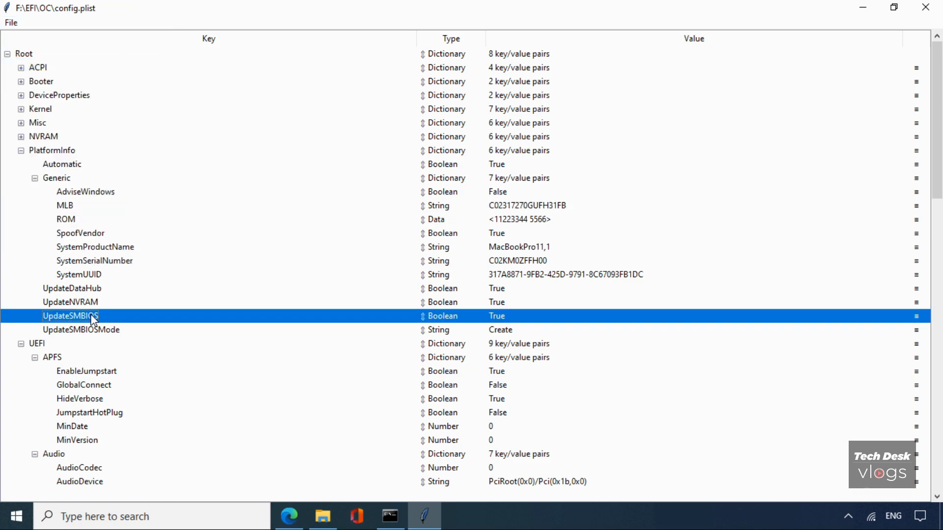
{"action": "left_click", "coordinate": [92, 332]}
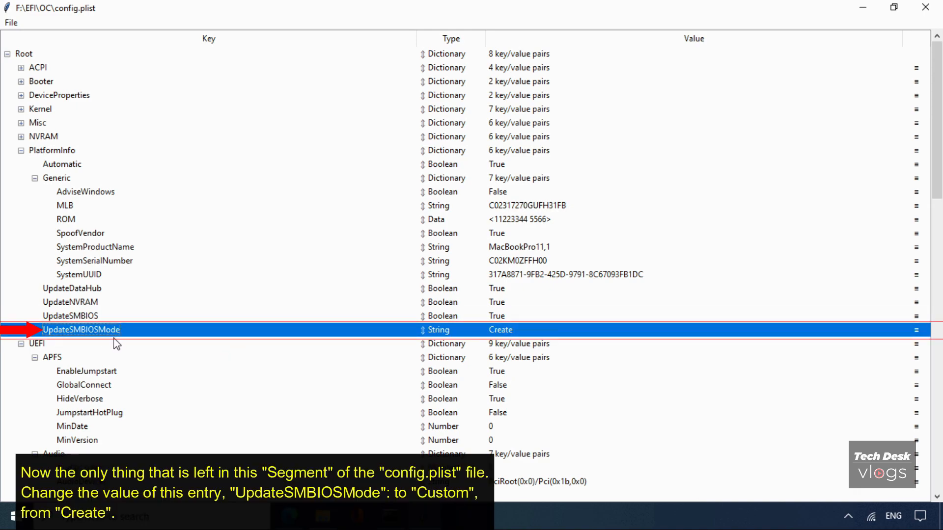
{"action": "double_click", "coordinate": [504, 333]}
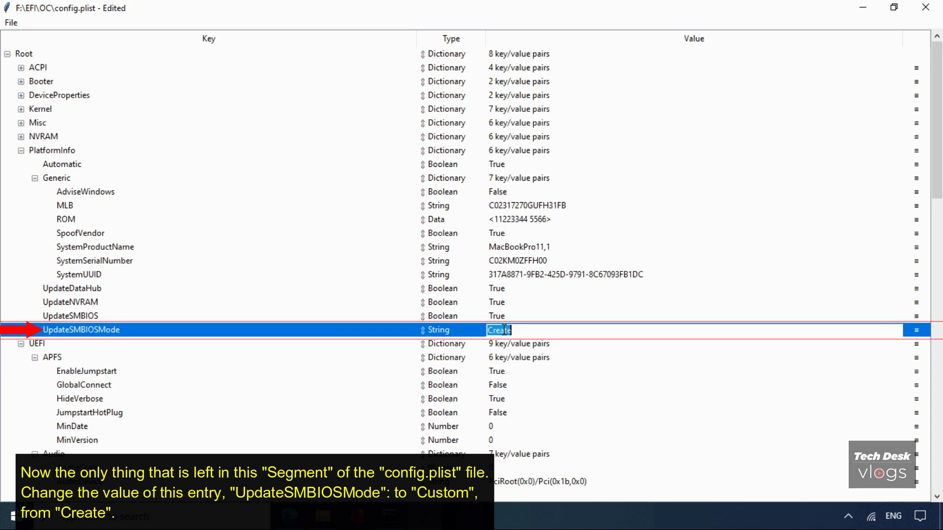
{"action": "type", "text": "Custom"}
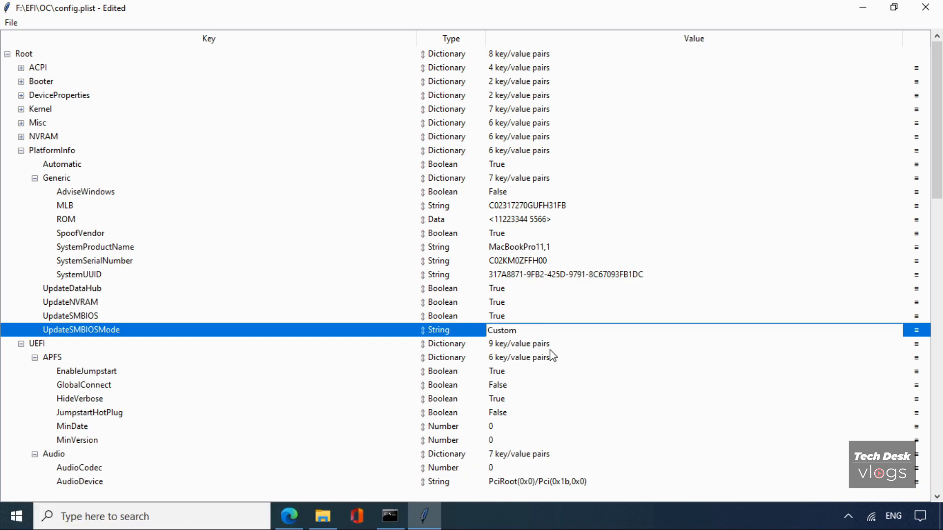
{"action": "left_click", "coordinate": [536, 343]}
{"action": "left_click", "coordinate": [514, 330]}
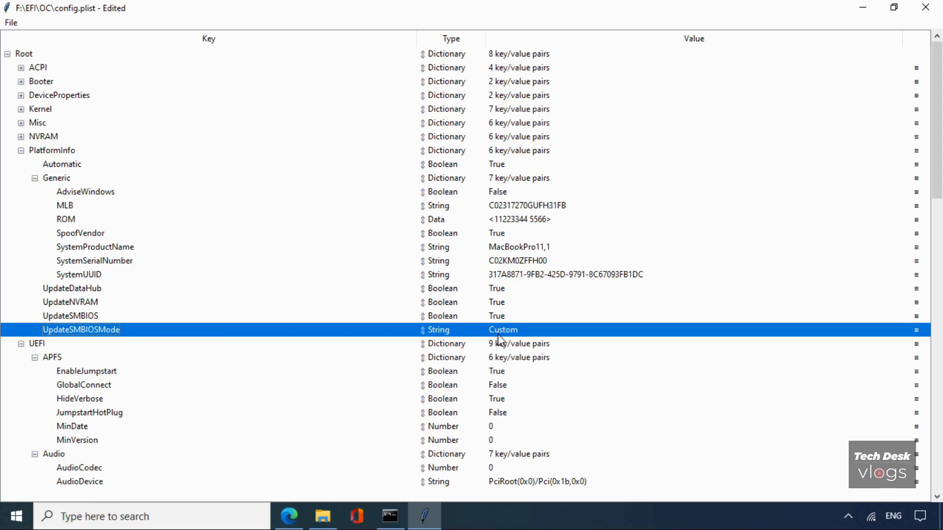
Check the CustomSMBIOSGuid value under Kernel > Quirks, collapsing the other Kernel subsections on the way, and fold Kernel away again.
{"action": "left_click", "coordinate": [21, 96]}
{"action": "left_click", "coordinate": [22, 96]}
{"action": "left_click", "coordinate": [21, 109]}
{"action": "left_click", "coordinate": [35, 123]}
{"action": "left_click", "coordinate": [35, 137]}
{"action": "left_click", "coordinate": [35, 151]}
{"action": "left_click", "coordinate": [35, 164]}
{"action": "left_click", "coordinate": [35, 179]}
{"action": "left_click", "coordinate": [98, 262]}
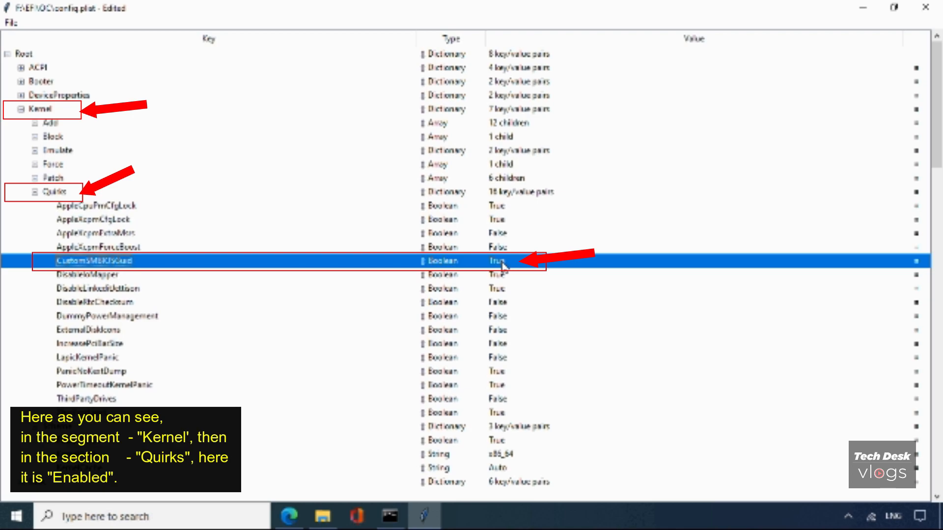
{"action": "double_click", "coordinate": [51, 192]}
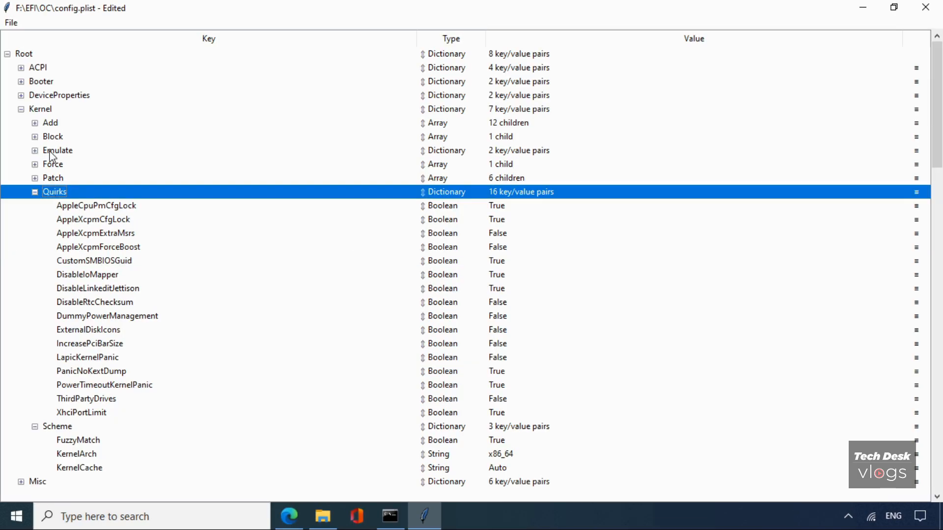
{"action": "double_click", "coordinate": [48, 109]}
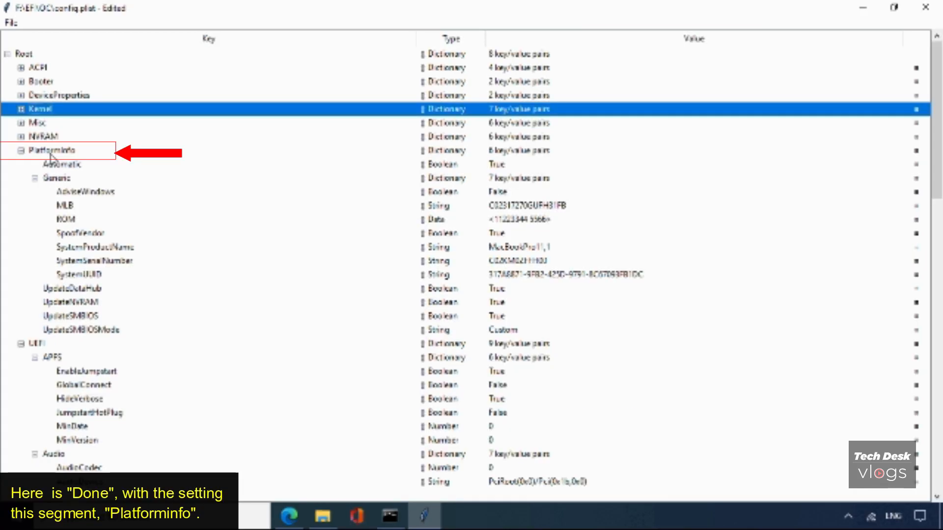
Collapse the Generic and PlatformInfo sections after reviewing UpdateSMBIOSMode, and save config.plist.
{"action": "left_click", "coordinate": [51, 152]}
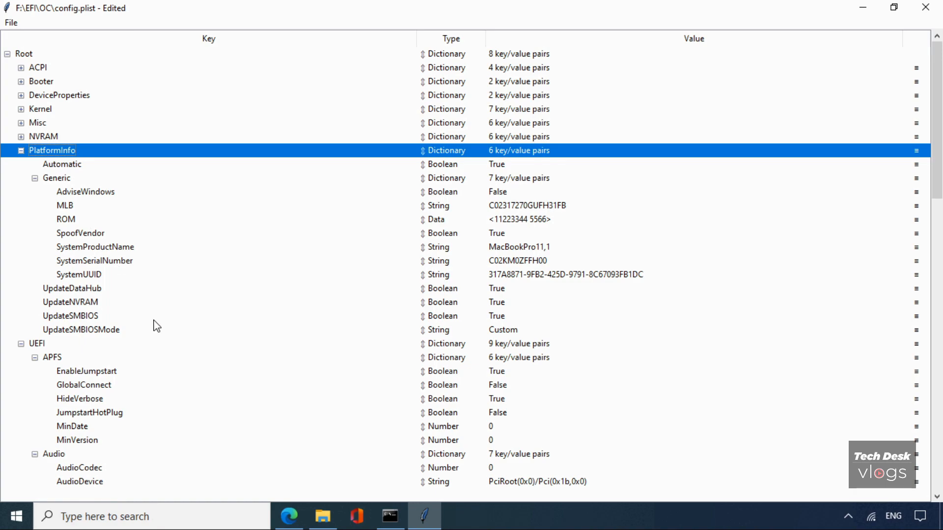
{"action": "left_click", "coordinate": [112, 328]}
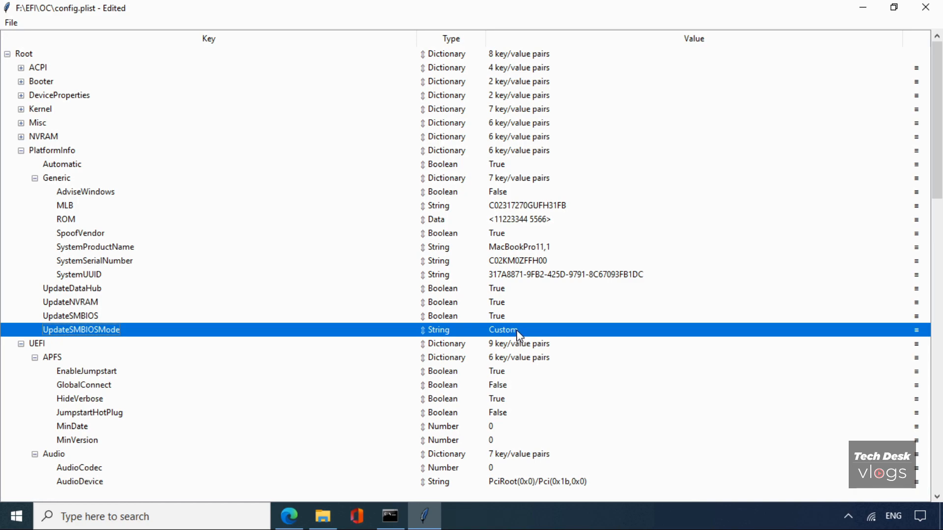
{"action": "left_click", "coordinate": [35, 180]}
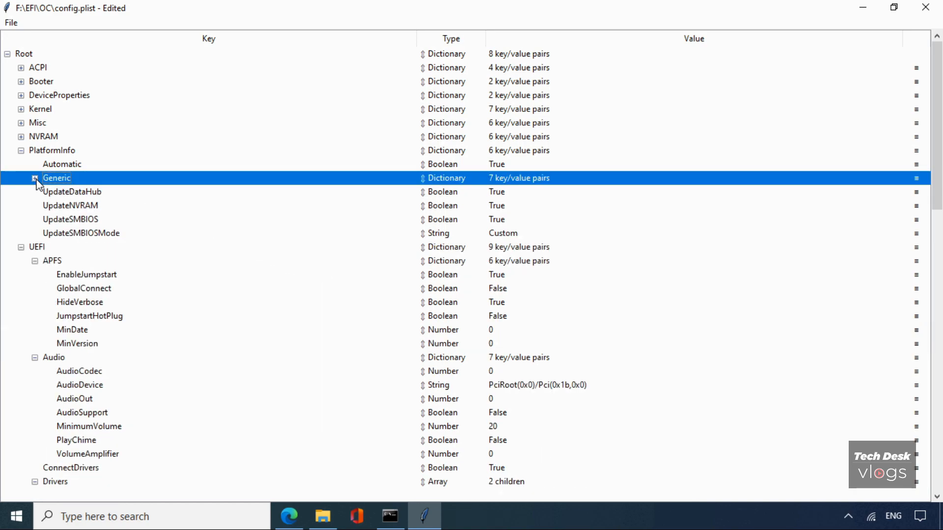
{"action": "left_click", "coordinate": [21, 151]}
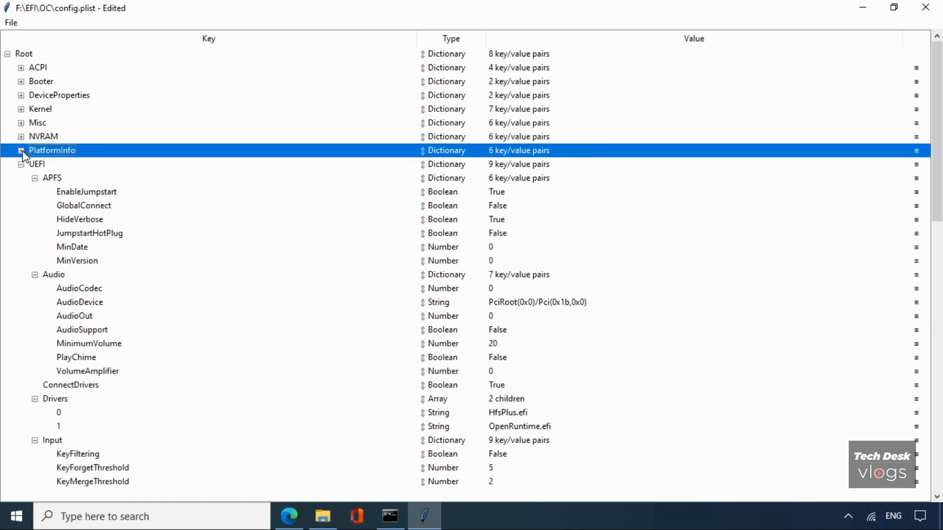
{"action": "left_click", "coordinate": [11, 23]}
{"action": "left_click", "coordinate": [24, 64]}
Dock config.plist to the left half of the desktop and bring up the UEFI section of the Dortania Haswell guide in Edge.
{"action": "key", "text": "super+Left"}
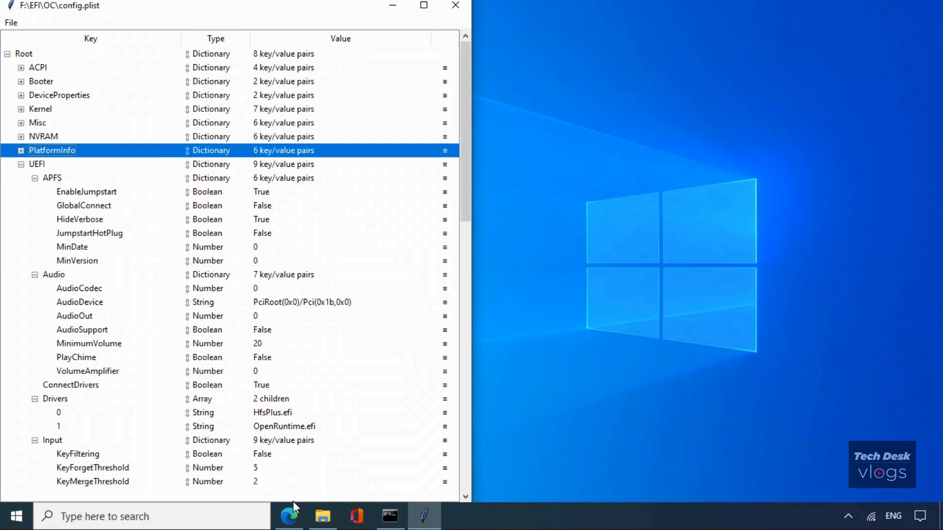
{"action": "left_click", "coordinate": [292, 517]}
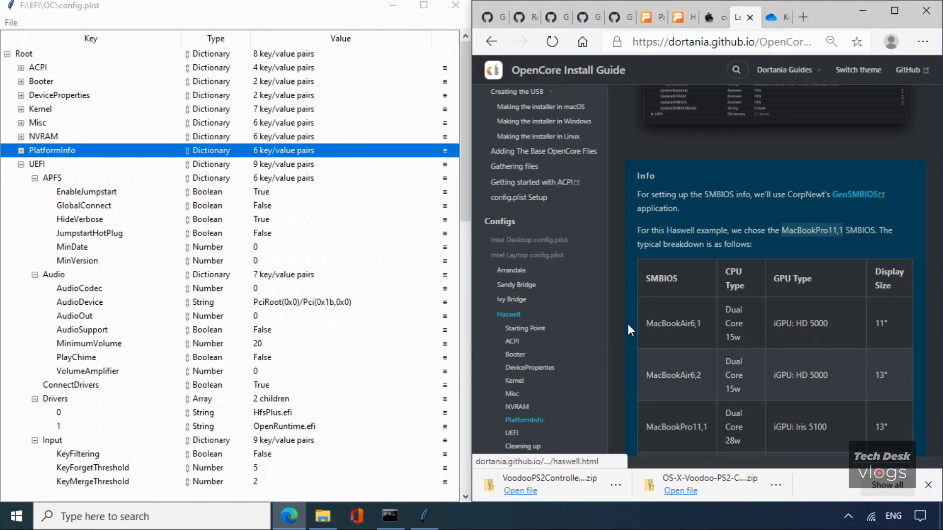
{"action": "scroll", "coordinate": [621, 323], "scroll_direction": "down", "scroll_amount": 2}
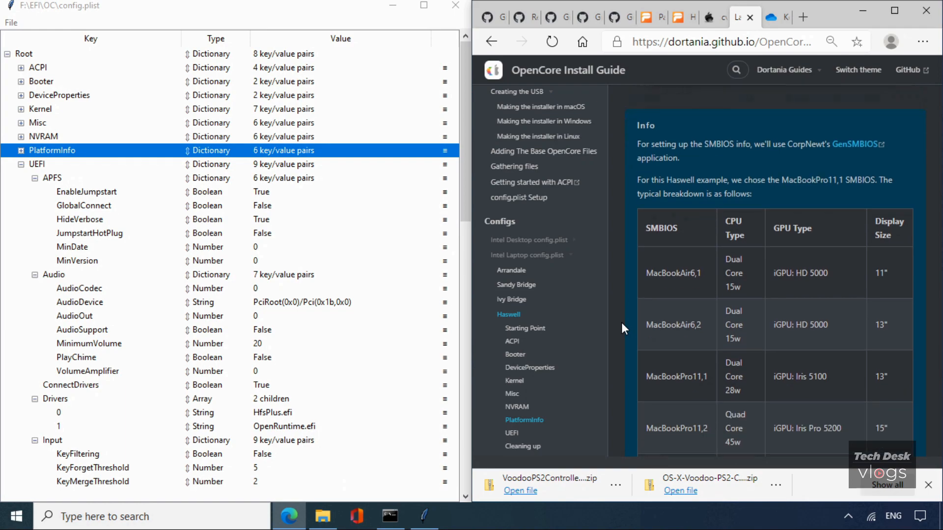
{"action": "scroll", "coordinate": [622, 324], "scroll_direction": "down", "scroll_amount": 8}
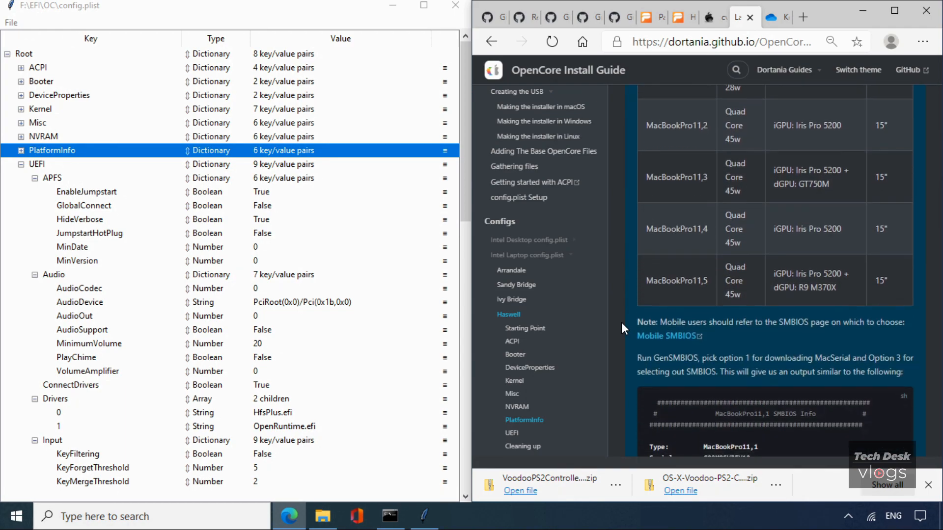
{"action": "scroll", "coordinate": [621, 323], "scroll_direction": "down", "scroll_amount": 3}
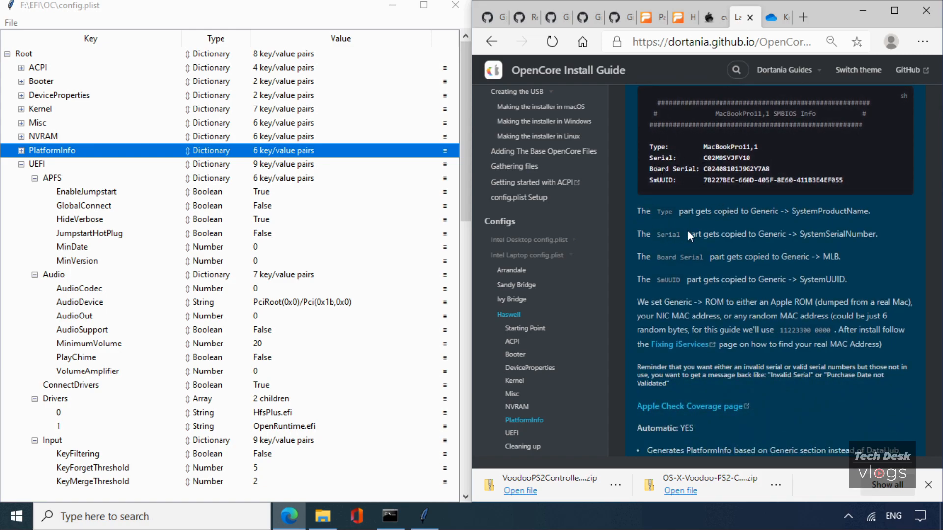
{"action": "scroll", "coordinate": [684, 289], "scroll_direction": "down", "scroll_amount": 6}
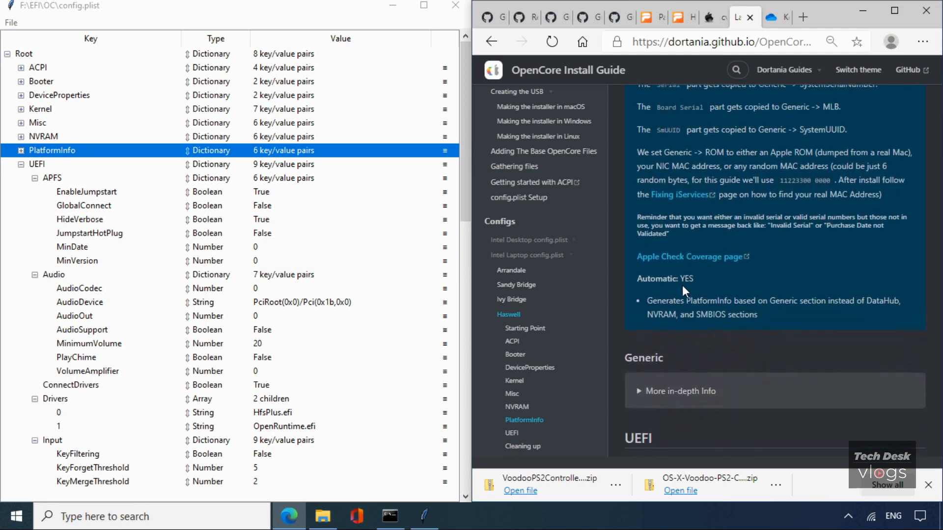
{"action": "scroll", "coordinate": [682, 285], "scroll_direction": "down", "scroll_amount": 3}
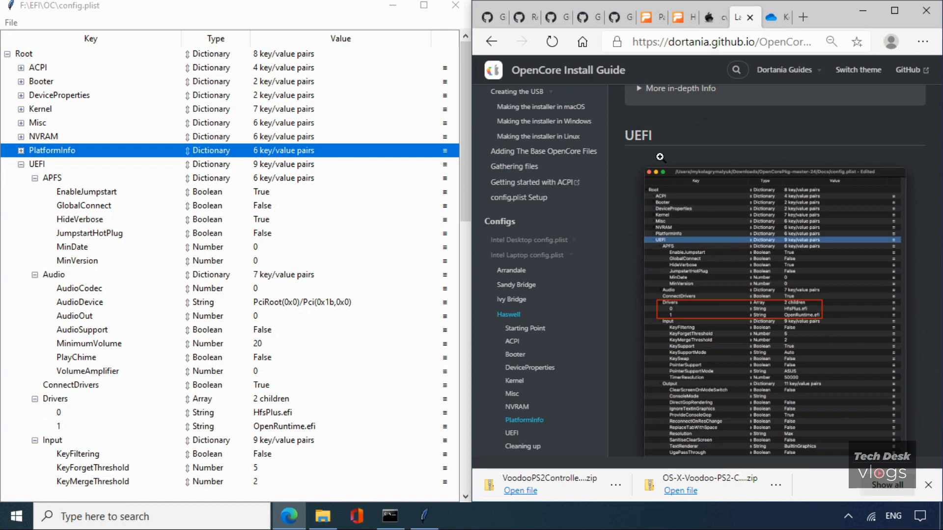
{"action": "left_click_drag", "start_coordinate": [653, 137], "coordinate": [629, 139]}
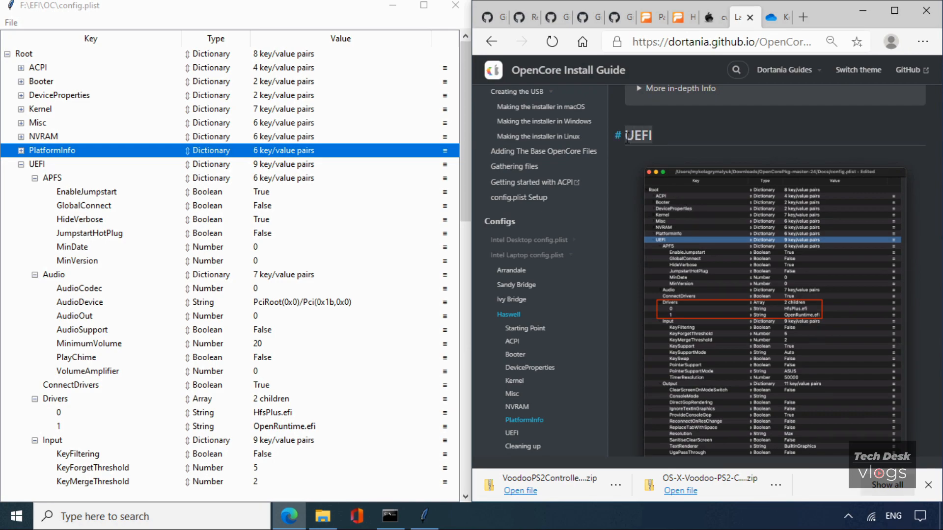
Enlarge the guide's UEFI screenshot and compare it with config.plist, collapsing APFS, Audio, Drivers, Input, Output and ProtocolOverrides under UEFI.
{"action": "left_click", "coordinate": [92, 171]}
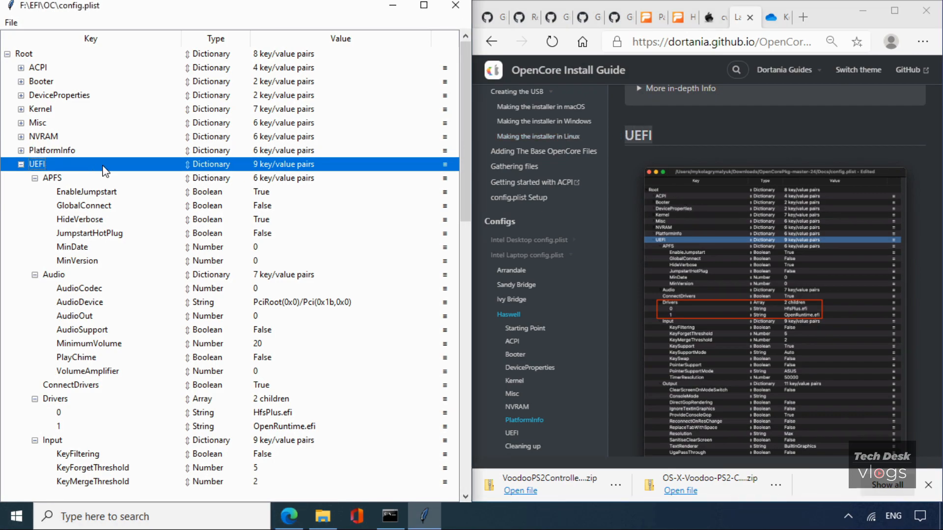
{"action": "left_click", "coordinate": [733, 325]}
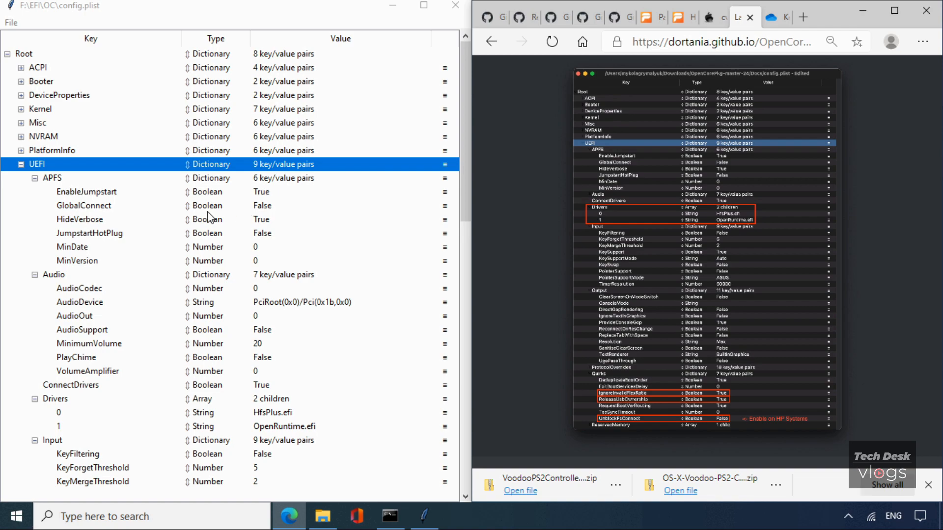
{"action": "left_click", "coordinate": [36, 180]}
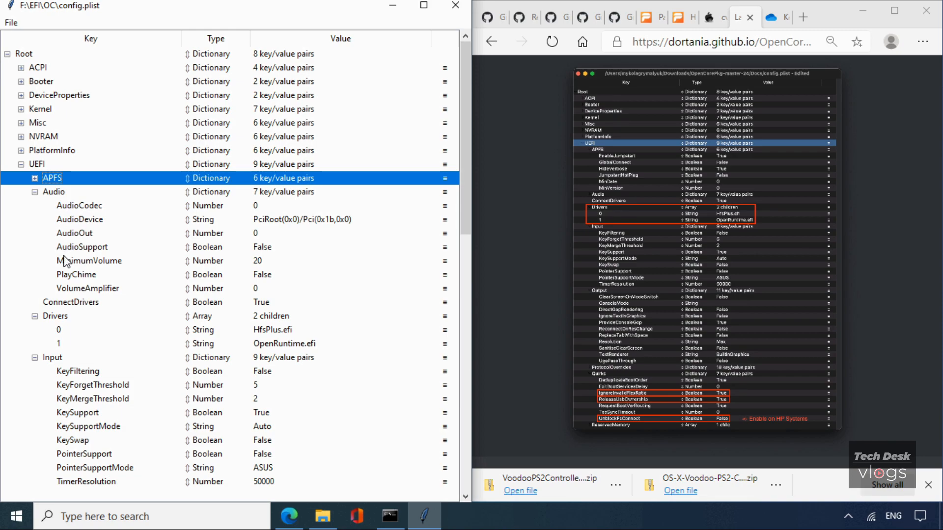
{"action": "left_click", "coordinate": [35, 192]}
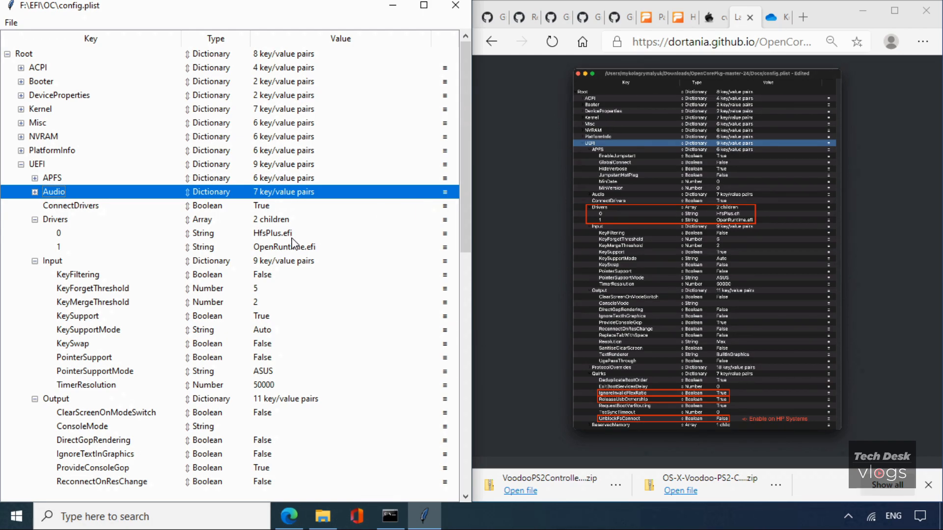
{"action": "left_click", "coordinate": [35, 220]}
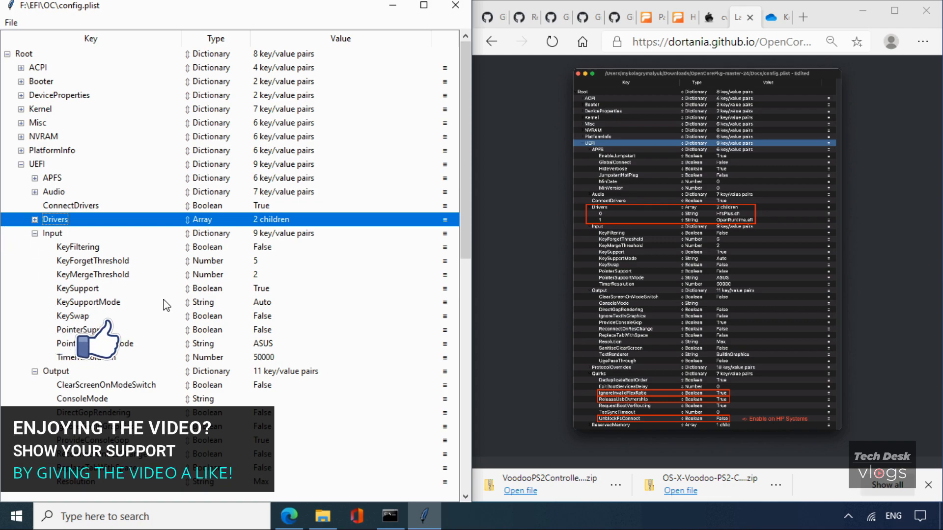
{"action": "left_click", "coordinate": [34, 233]}
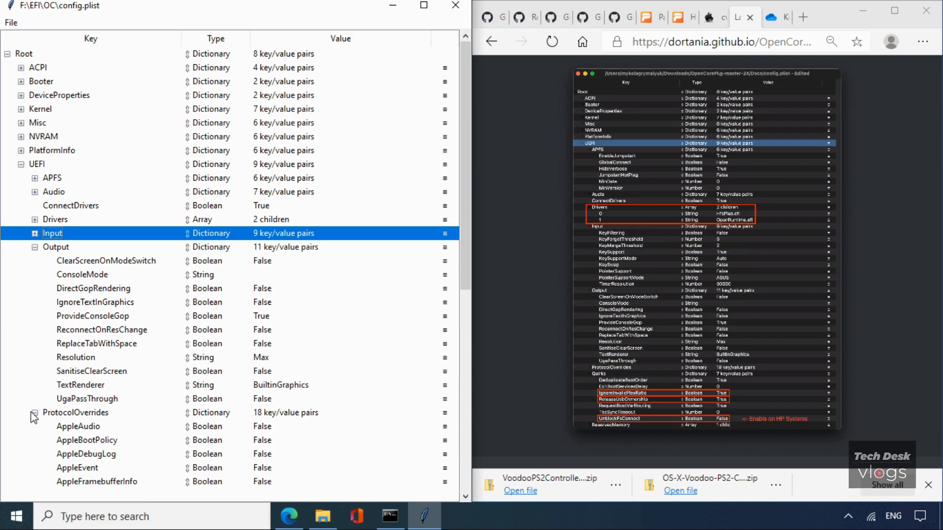
{"action": "left_click", "coordinate": [34, 247]}
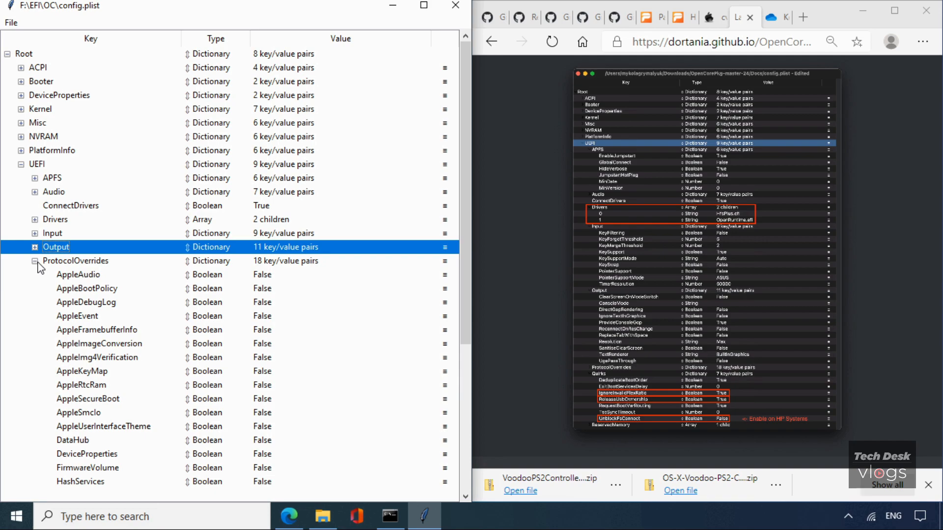
{"action": "left_click", "coordinate": [34, 261]}
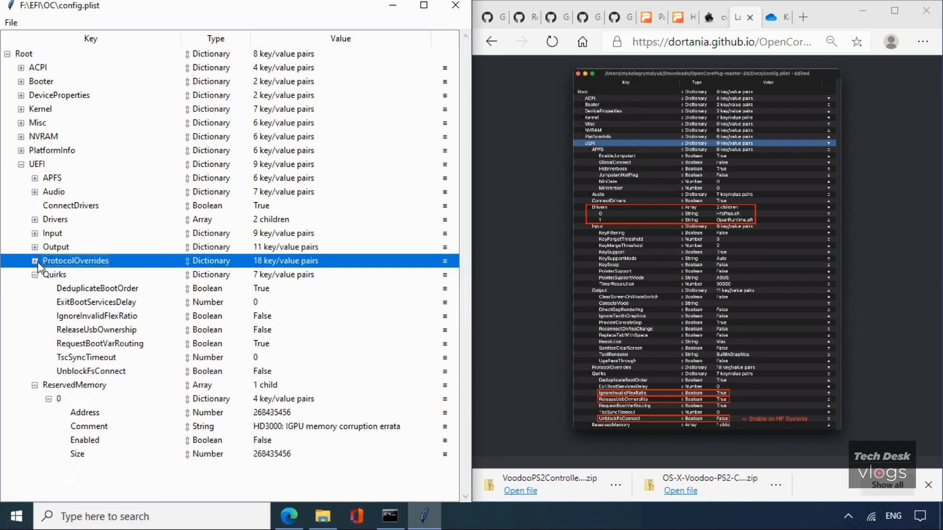
Select the IgnoreInvalidFlexRatio entry under UEFI > Quirks to edit its Boolean value.
{"action": "left_click", "coordinate": [56, 279]}
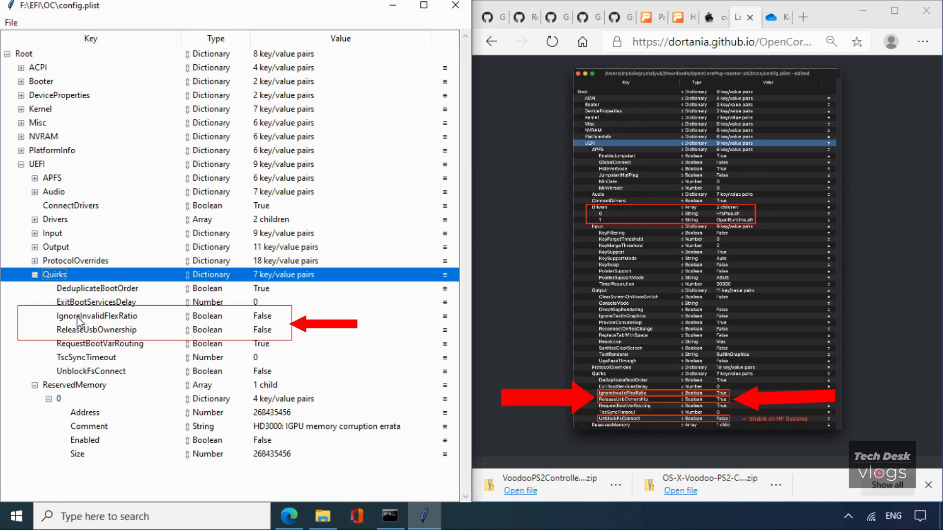
{"action": "double_click", "coordinate": [78, 317]}
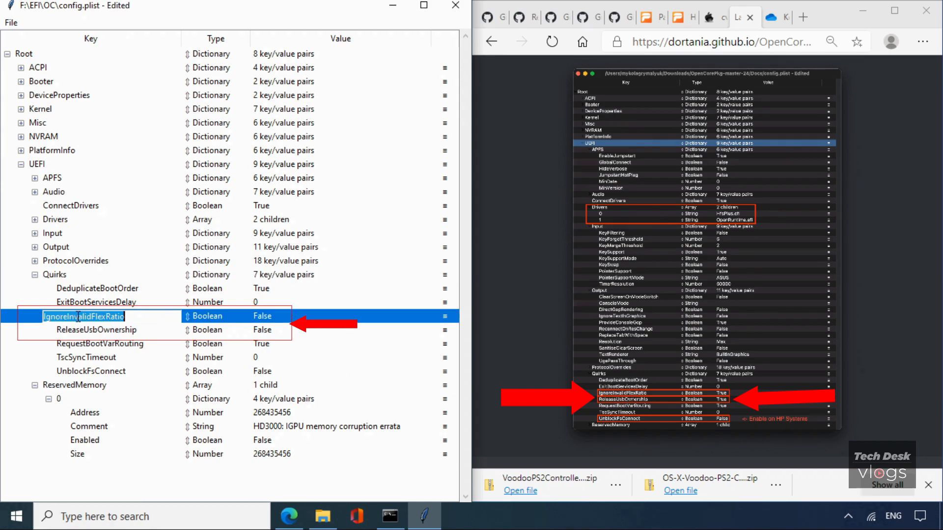
{"action": "left_click", "coordinate": [270, 318]}
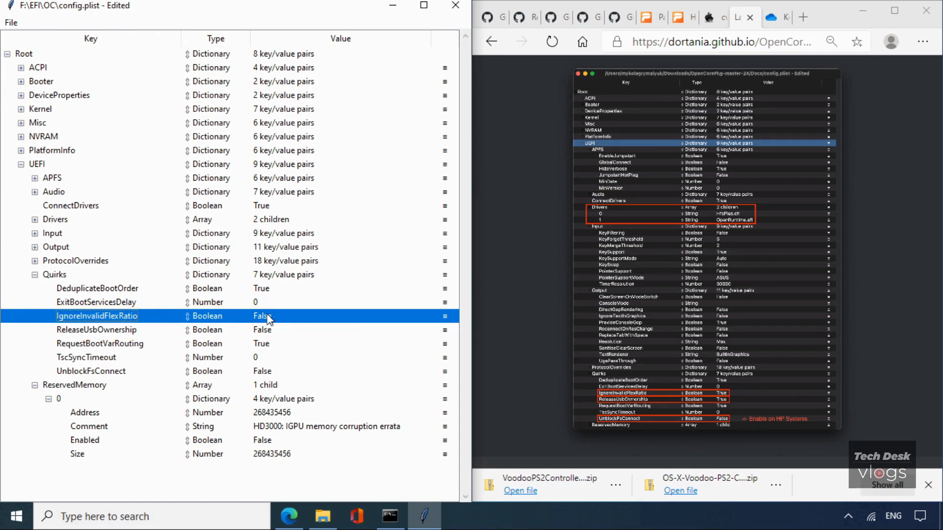
Set IgnoreInvalidFlexRatio and ReleaseUsbOwnership to True in the UEFI Quirks.
{"action": "left_click", "coordinate": [287, 317]}
{"action": "left_click", "coordinate": [119, 334]}
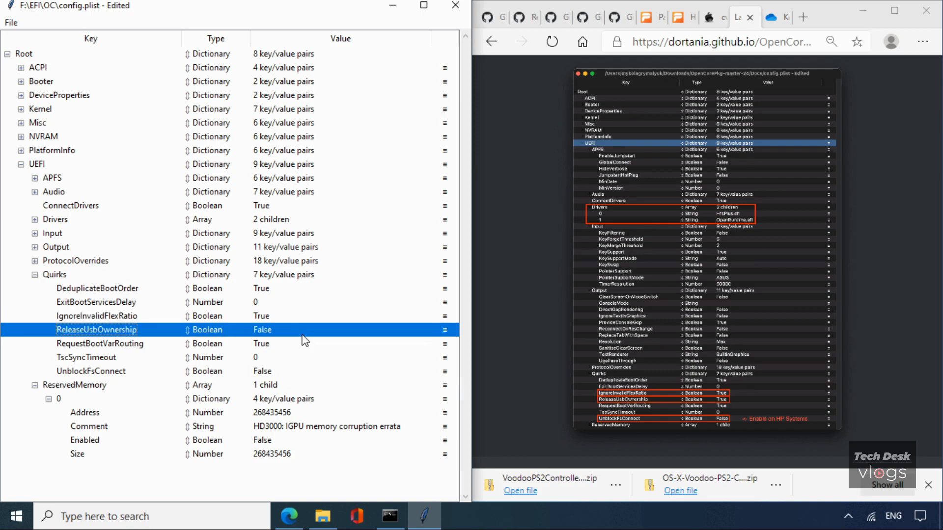
{"action": "left_click", "coordinate": [276, 331]}
{"action": "left_click", "coordinate": [121, 374]}
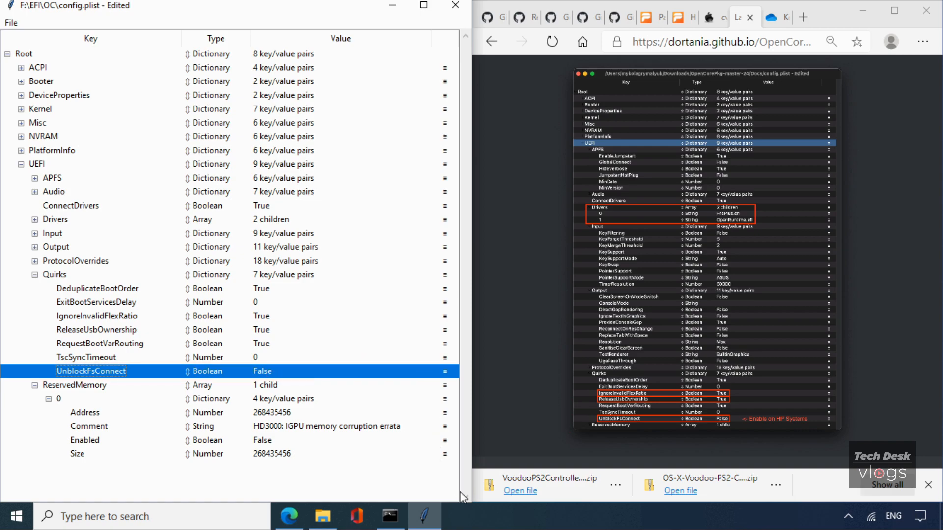
Collapse the expanded UEFI entries and the whole Root tree, and save config.plist.
{"action": "left_click", "coordinate": [34, 275]}
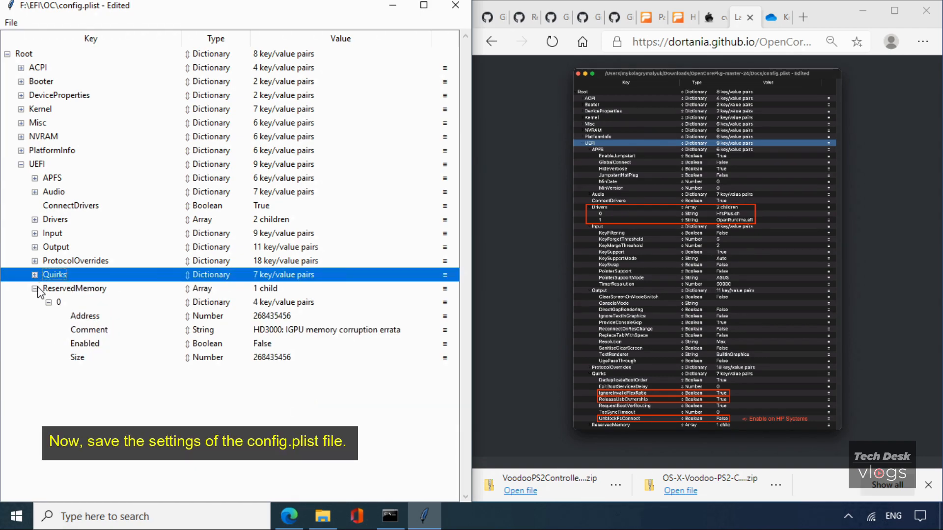
{"action": "left_click", "coordinate": [35, 289]}
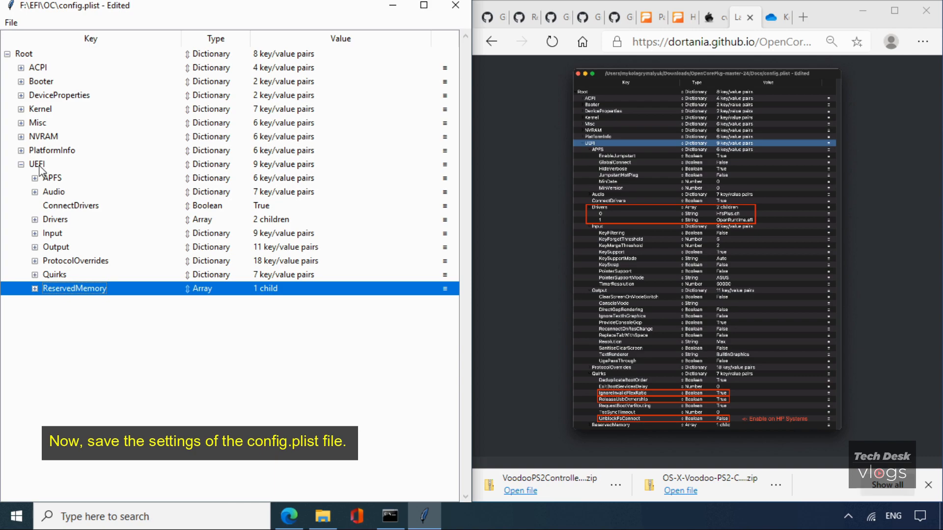
{"action": "left_click", "coordinate": [21, 165]}
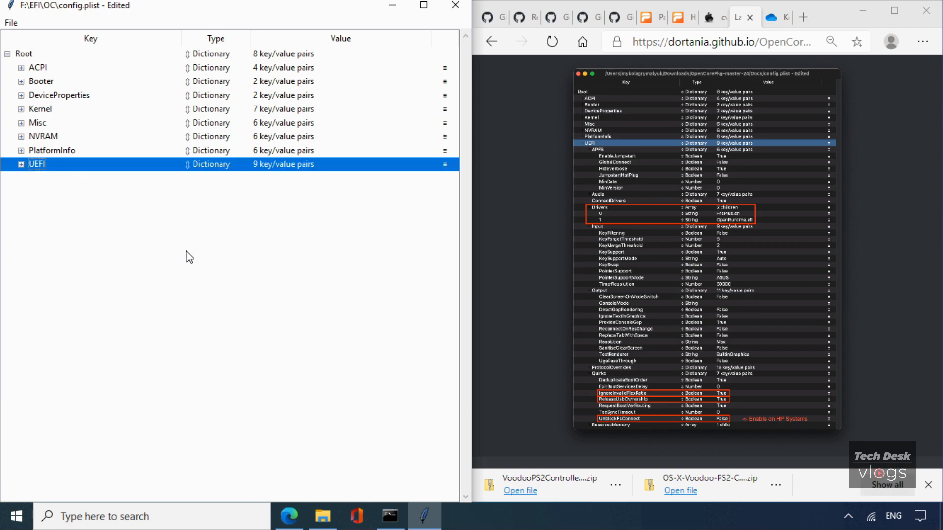
{"action": "left_click", "coordinate": [10, 22]}
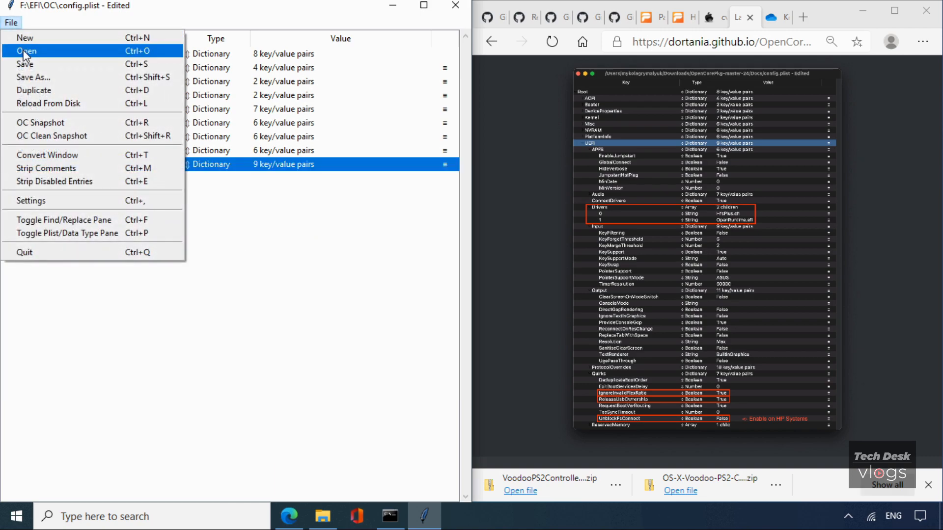
{"action": "left_click", "coordinate": [30, 65]}
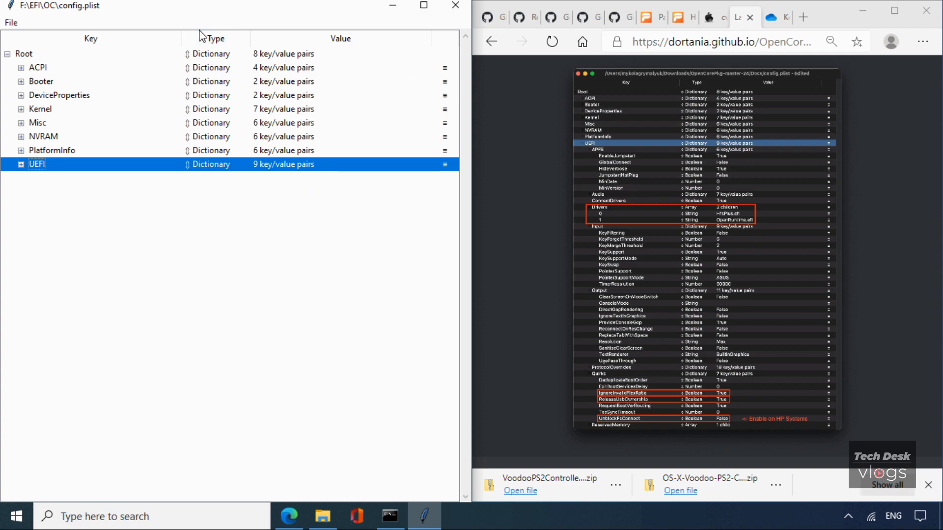
{"action": "left_click", "coordinate": [7, 54]}
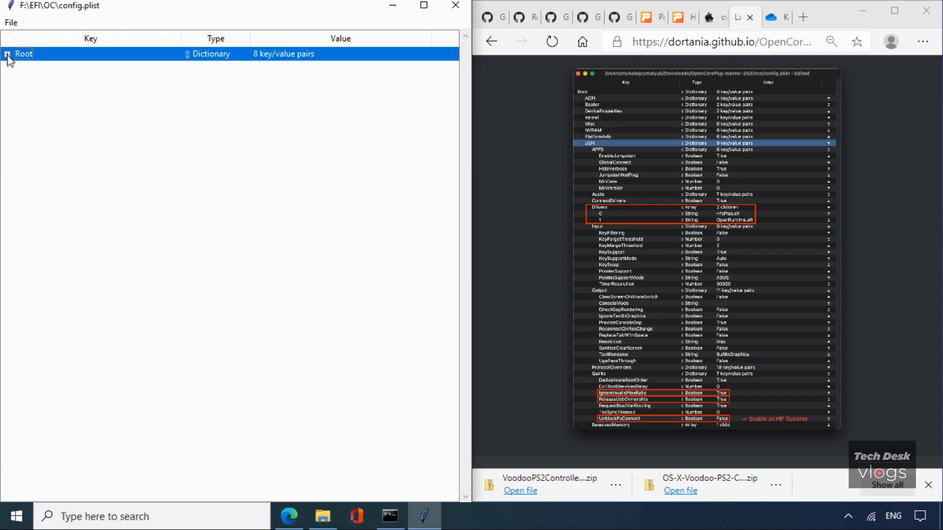
{"action": "left_click", "coordinate": [11, 23]}
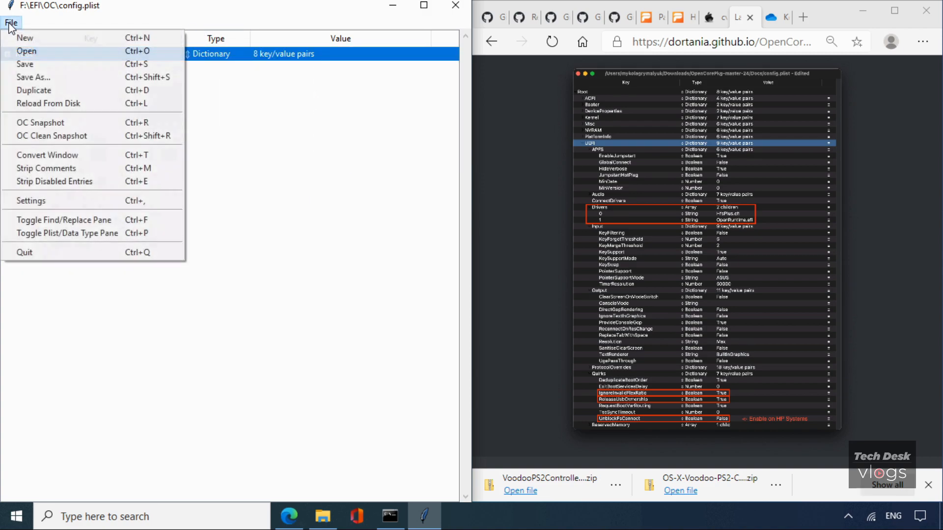
{"action": "left_click", "coordinate": [26, 65]}
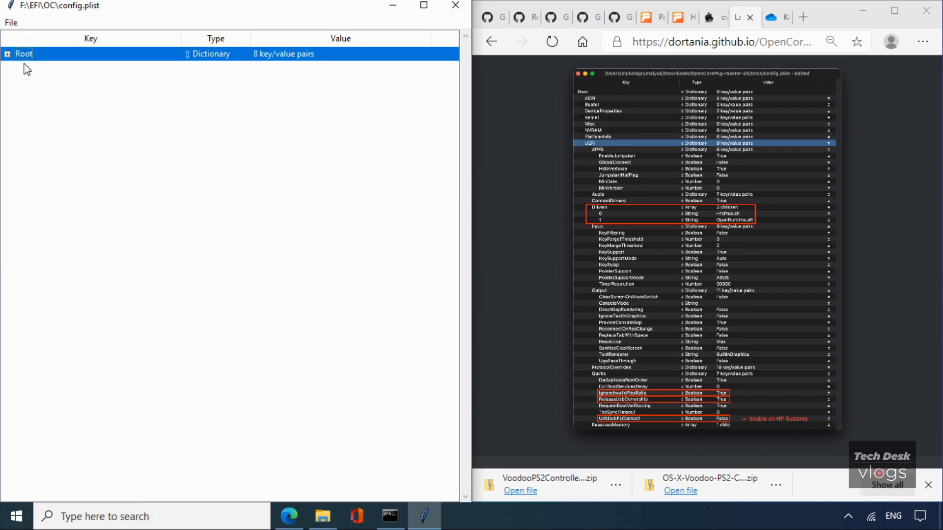
Close the guide's enlarged UEFI image and review the Haswell laptop page's UEFI quirks, cleaning up notes and Intel BIOS settings.
{"action": "left_click", "coordinate": [515, 243]}
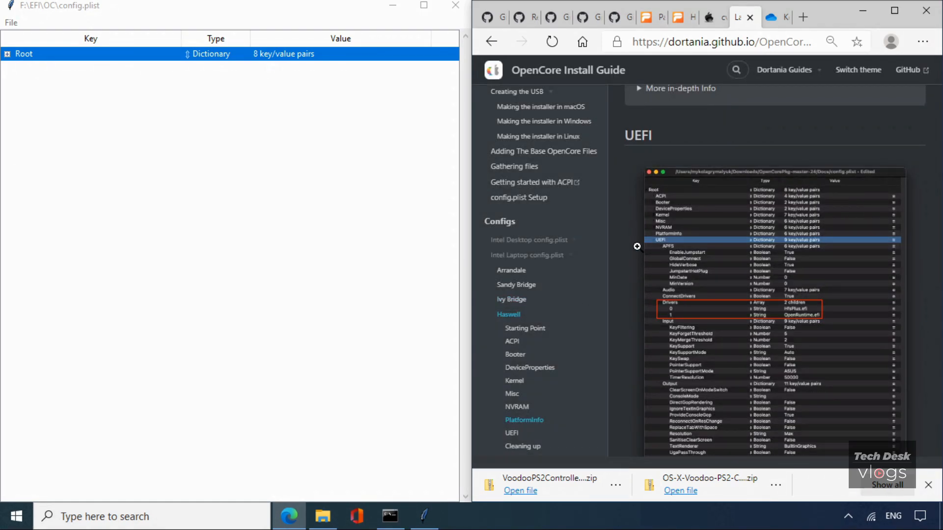
{"action": "left_click", "coordinate": [623, 260]}
{"action": "scroll", "coordinate": [624, 260], "scroll_direction": "down", "scroll_amount": 1}
{"action": "scroll", "coordinate": [624, 260], "scroll_direction": "down", "scroll_amount": 6}
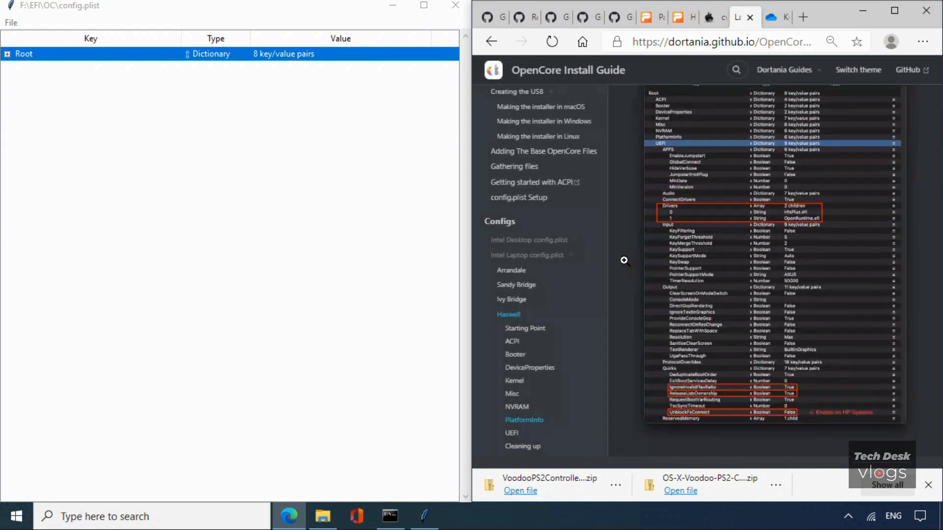
{"action": "scroll", "coordinate": [624, 260], "scroll_direction": "down", "scroll_amount": 10}
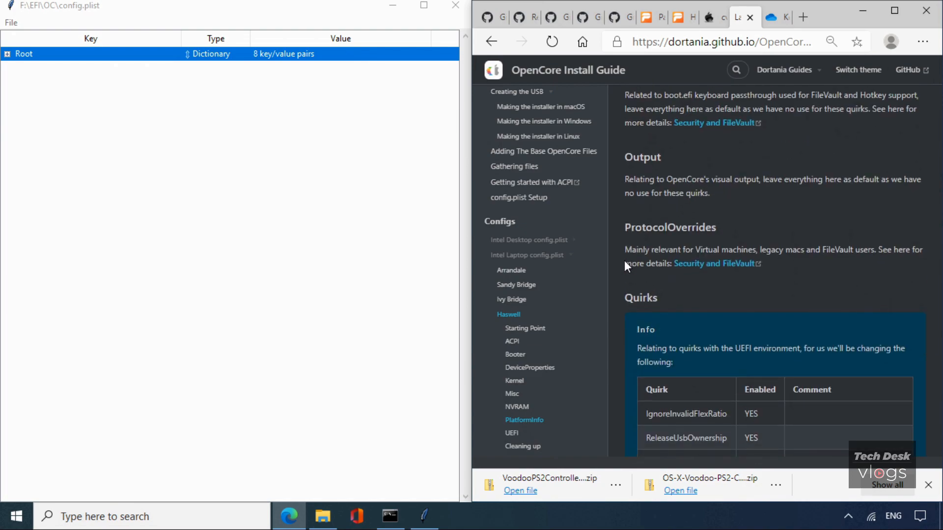
{"action": "scroll", "coordinate": [624, 262], "scroll_direction": "down", "scroll_amount": 5}
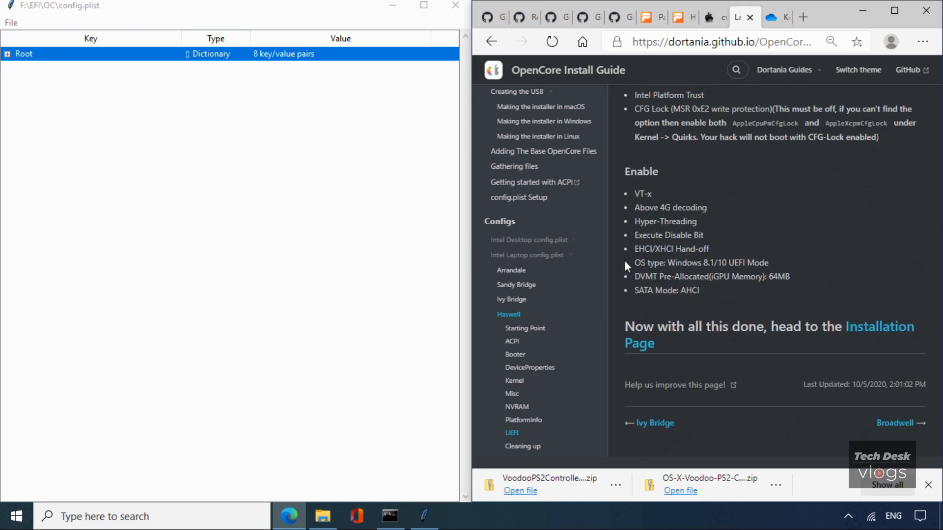
{"action": "scroll", "coordinate": [623, 260], "scroll_direction": "up", "scroll_amount": 20}
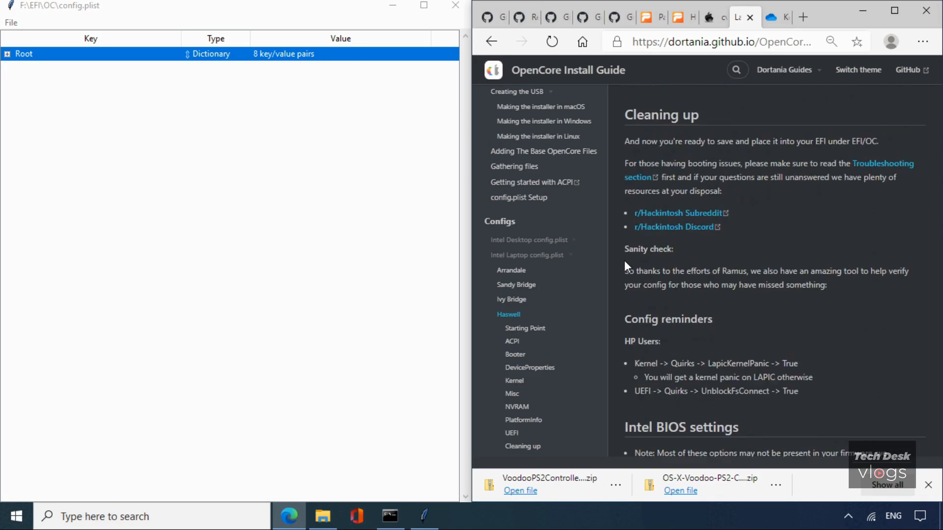
{"action": "scroll", "coordinate": [623, 261], "scroll_direction": "up", "scroll_amount": 20}
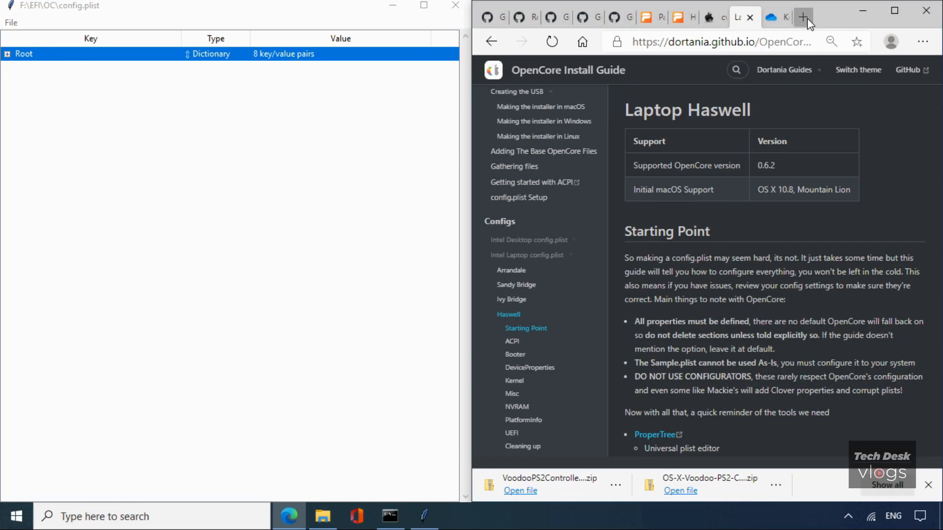
Open a new browser tab and quit the plist editor.
{"action": "left_click", "coordinate": [804, 18]}
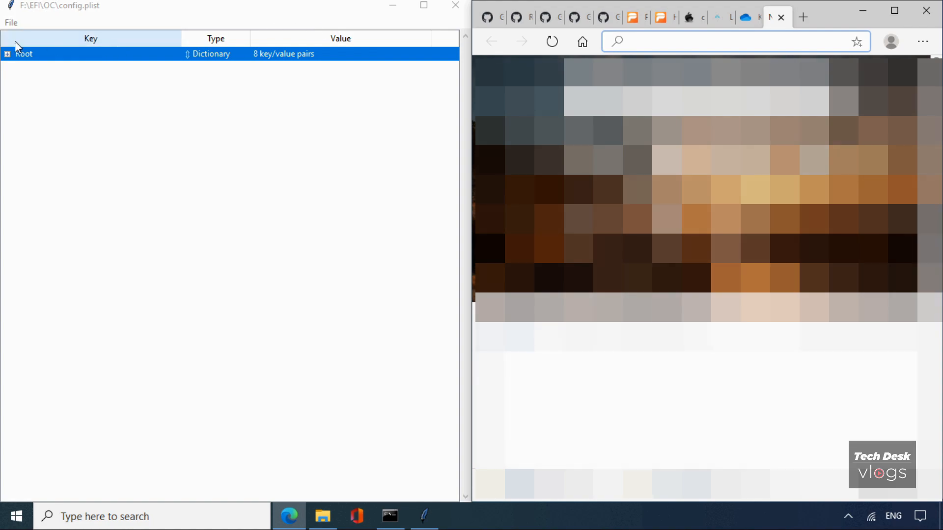
{"action": "left_click", "coordinate": [10, 23]}
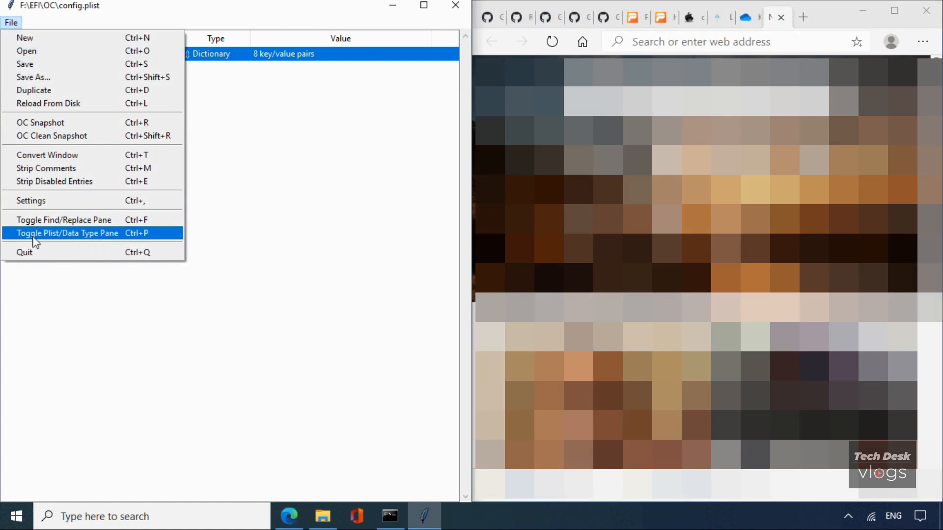
{"action": "left_click", "coordinate": [26, 253]}
Maximize the browser, search Google for "opencore sanity checker" and open the opencore.slowgeek.com result.
{"action": "left_click", "coordinate": [582, 42]}
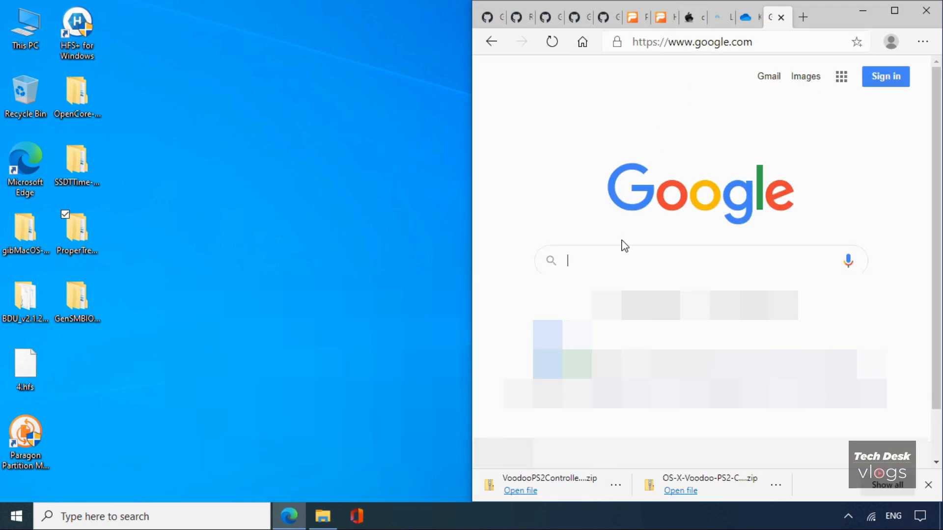
{"action": "left_click", "coordinate": [893, 15]}
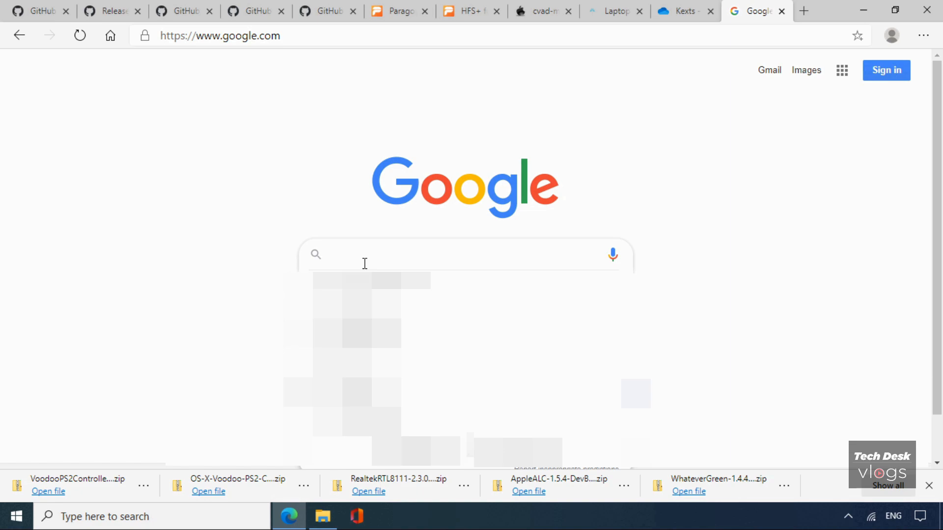
{"action": "type", "text": "opencor"}
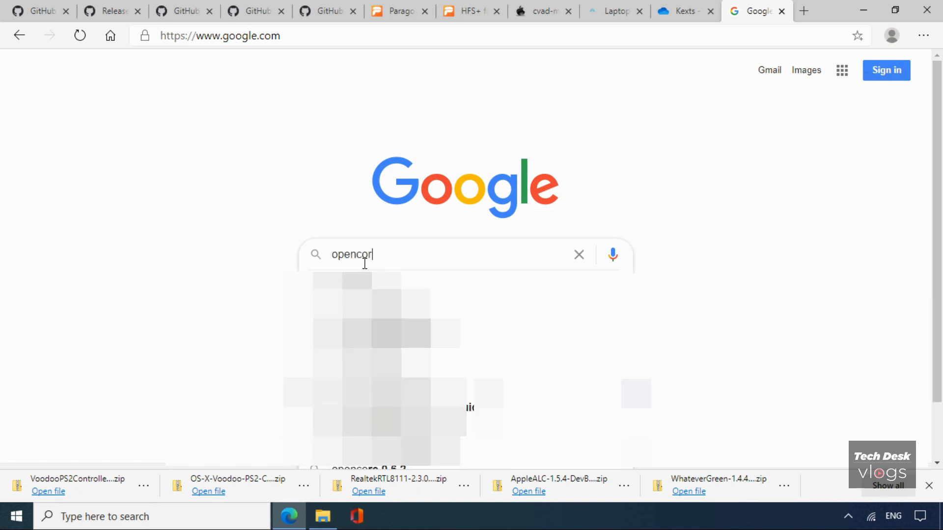
{"action": "type", "text": "e sanity"}
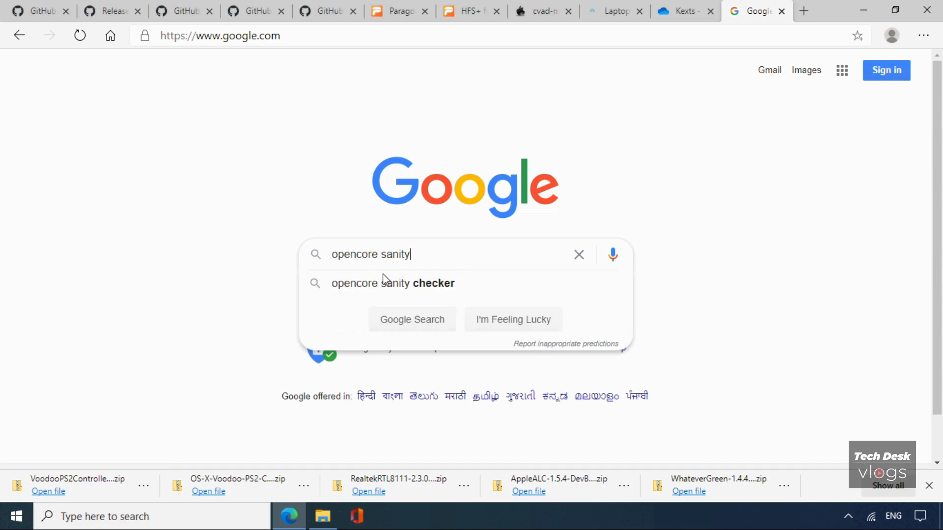
{"action": "left_click", "coordinate": [391, 286]}
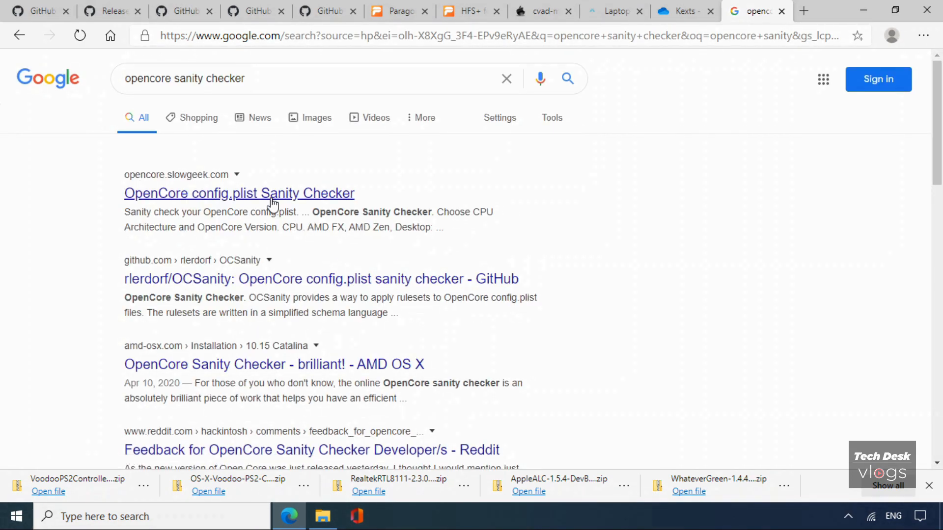
{"action": "left_click", "coordinate": [290, 196]}
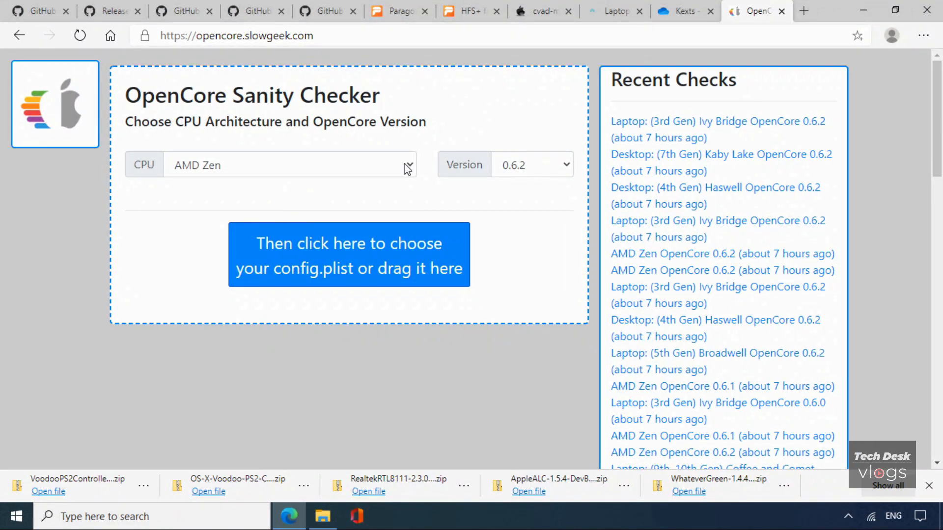
Set the sanity checker's CPU to Laptop: (4th Gen) Haswell and the OpenCore version to 0.6.1.
{"action": "left_click", "coordinate": [407, 167]}
{"action": "left_click_drag", "start_coordinate": [430, 255], "coordinate": [424, 366]}
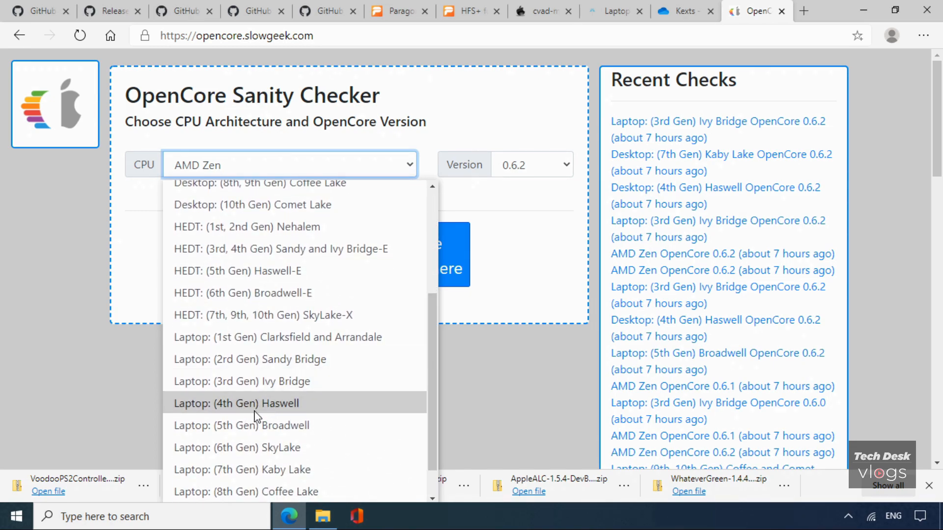
{"action": "left_click", "coordinate": [311, 408]}
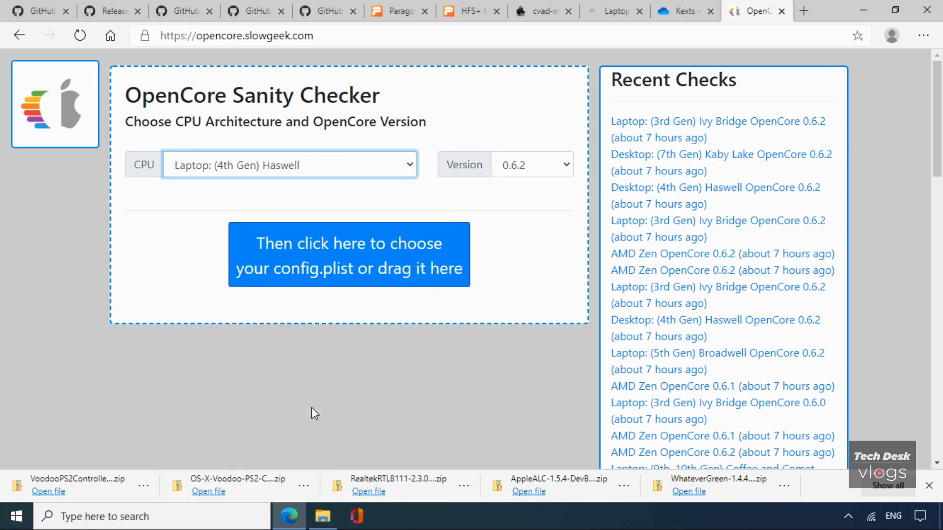
{"action": "left_click", "coordinate": [568, 166]}
{"action": "left_click", "coordinate": [538, 219]}
Load config.plist from the EFI\OC folder on the BDU (F:) drive into the sanity checker.
{"action": "left_click", "coordinate": [412, 262]}
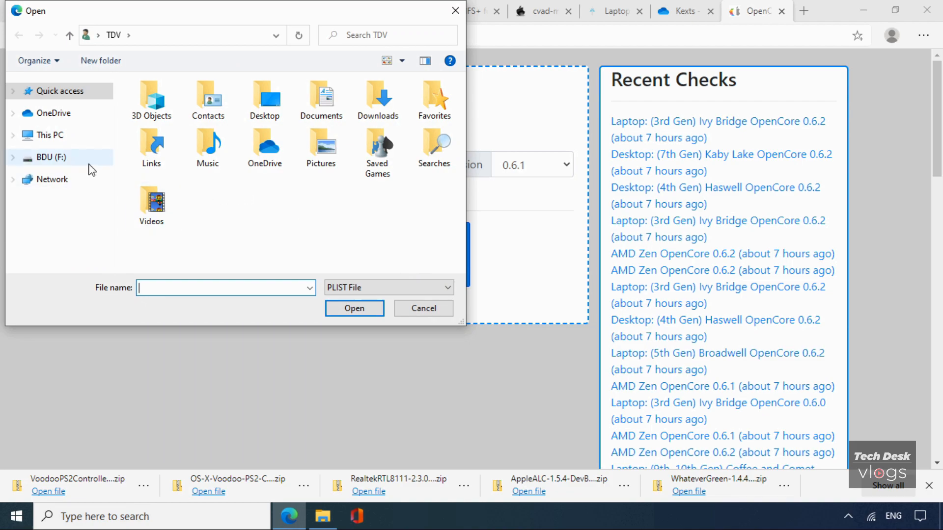
{"action": "left_click", "coordinate": [76, 157]}
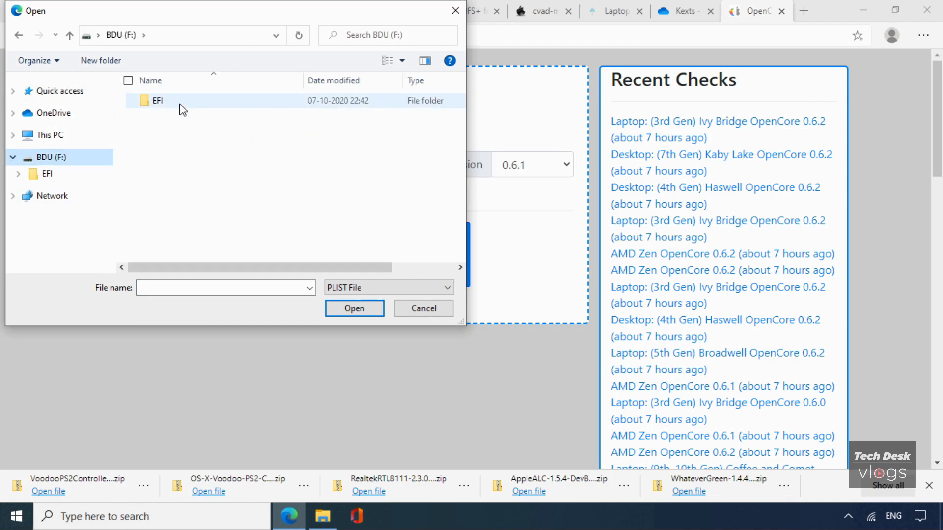
{"action": "double_click", "coordinate": [181, 103]}
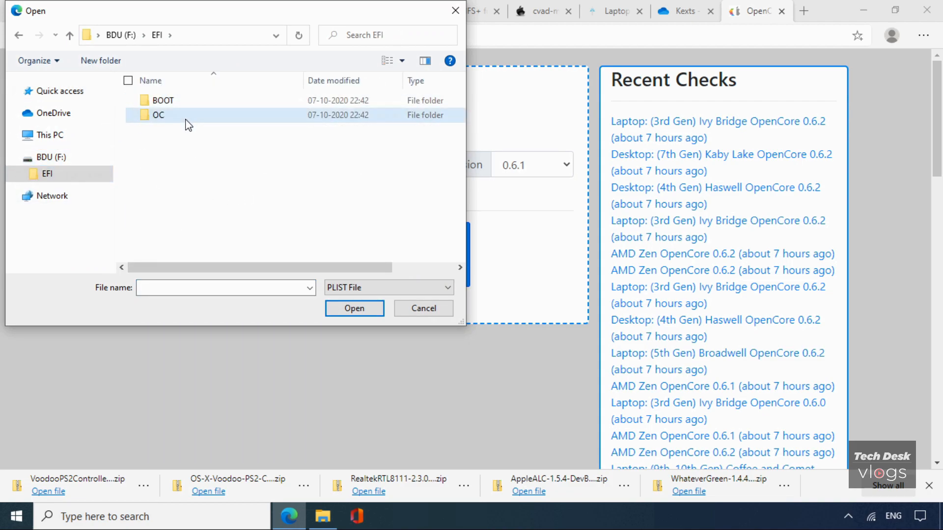
{"action": "double_click", "coordinate": [186, 116]}
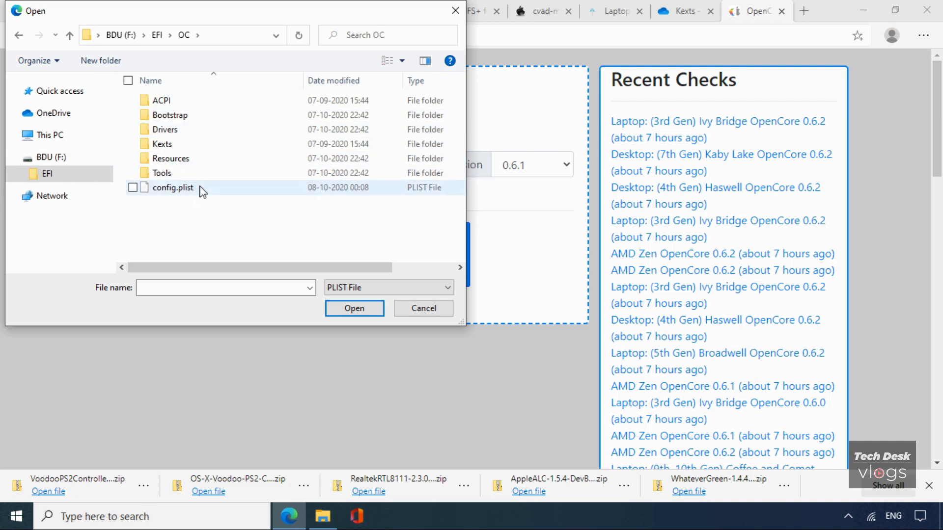
{"action": "double_click", "coordinate": [201, 189]}
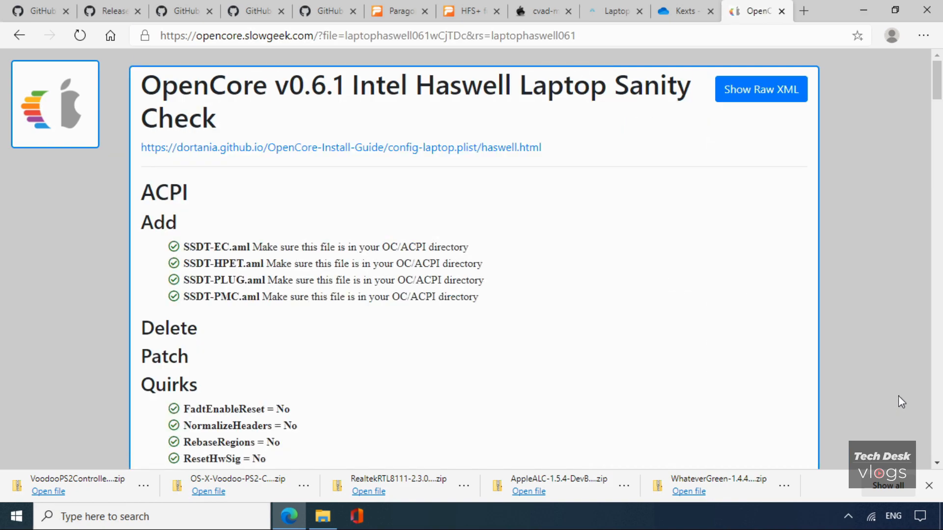
Dismiss the downloads bar and examine the sanity check report from ACPI to PlatformInfo, including the SMCBatteryManager.kext note.
{"action": "left_click", "coordinate": [929, 486]}
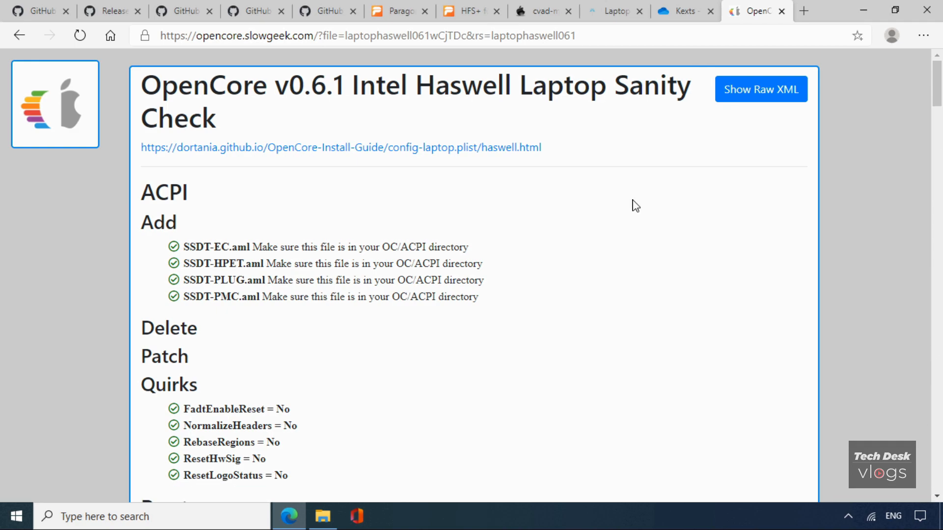
{"action": "left_click_drag", "start_coordinate": [937, 102], "coordinate": [940, 192]}
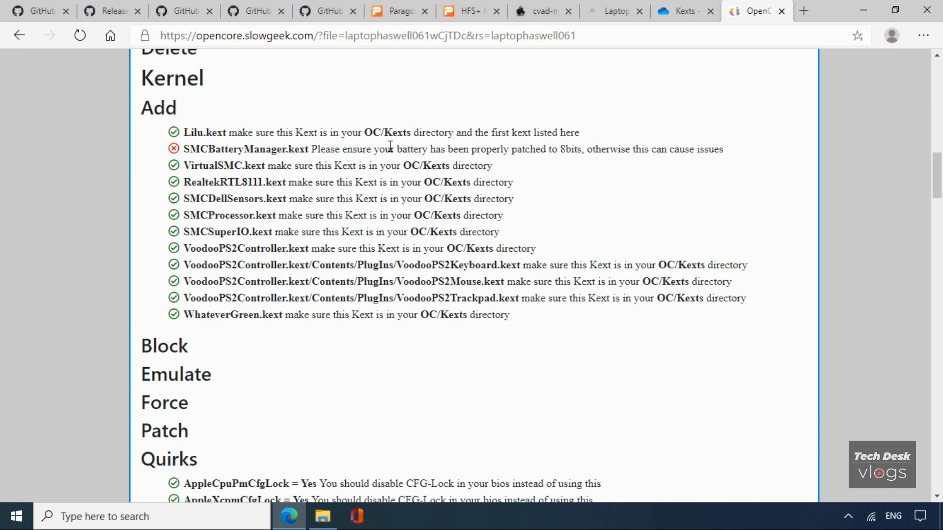
{"action": "left_click_drag", "start_coordinate": [317, 149], "coordinate": [633, 153]}
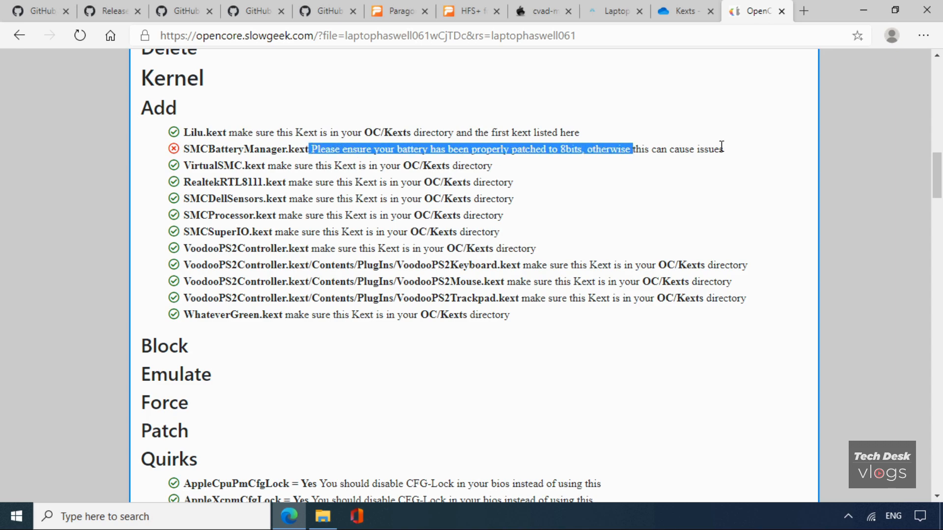
{"action": "left_click", "coordinate": [769, 157]}
{"action": "left_click_drag", "start_coordinate": [933, 185], "coordinate": [938, 342]}
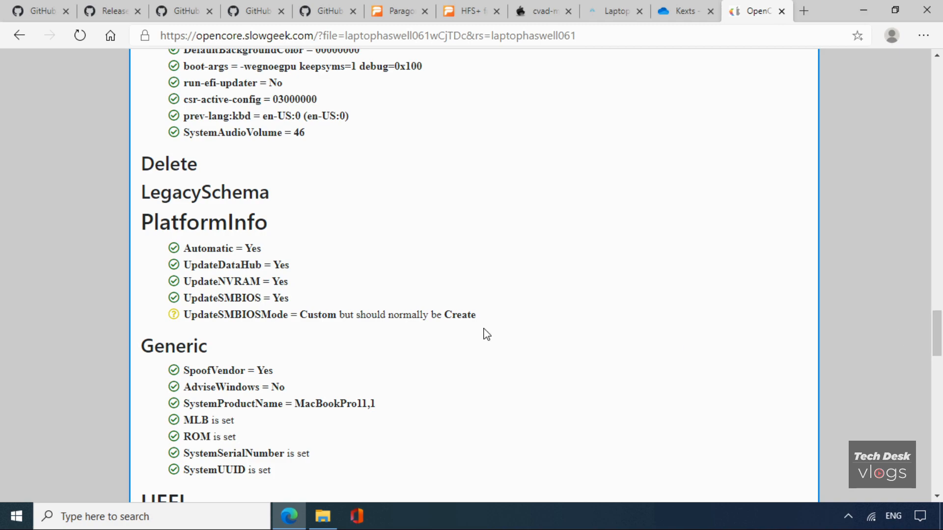
Examine the UpdateSMBIOSMode and CustomSMBIOSGuid notes in the sanity check report and return to the report's beginning.
{"action": "left_click_drag", "start_coordinate": [477, 320], "coordinate": [177, 320]}
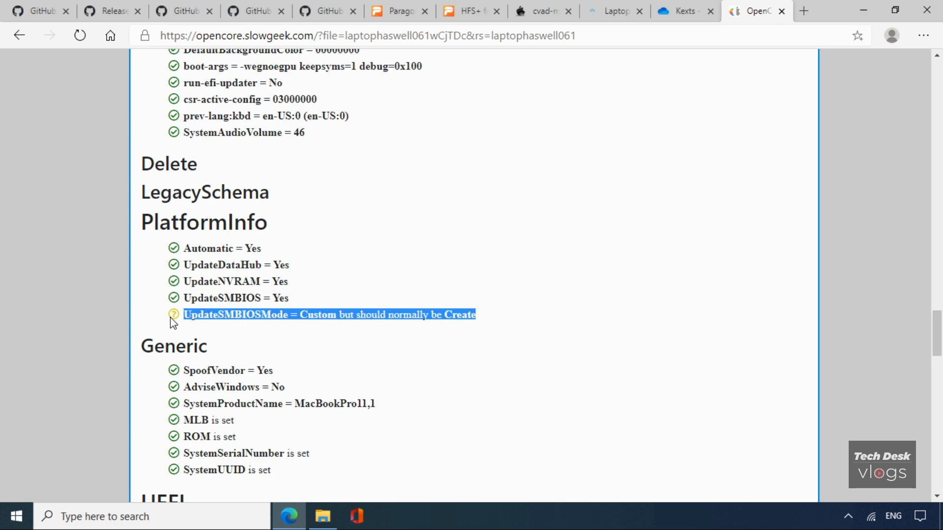
{"action": "left_click", "coordinate": [878, 313]}
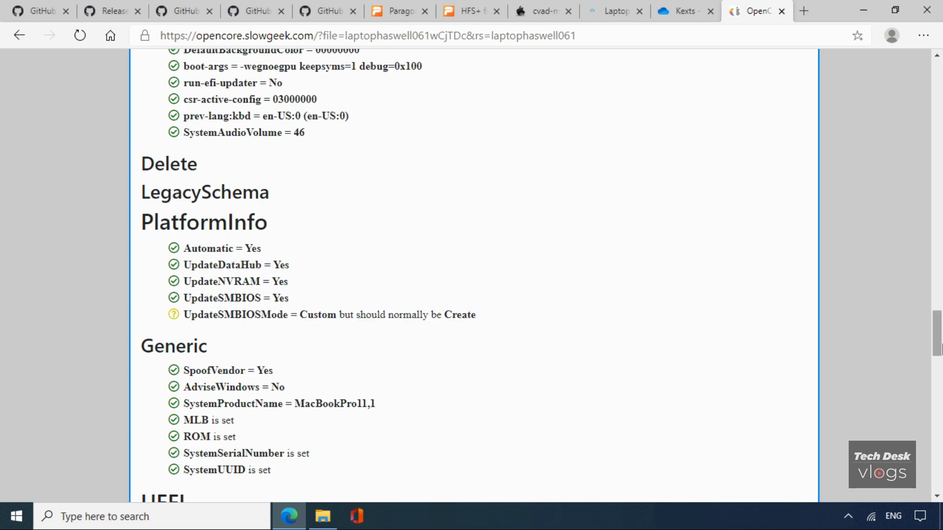
{"action": "left_click_drag", "start_coordinate": [939, 350], "coordinate": [895, 220]}
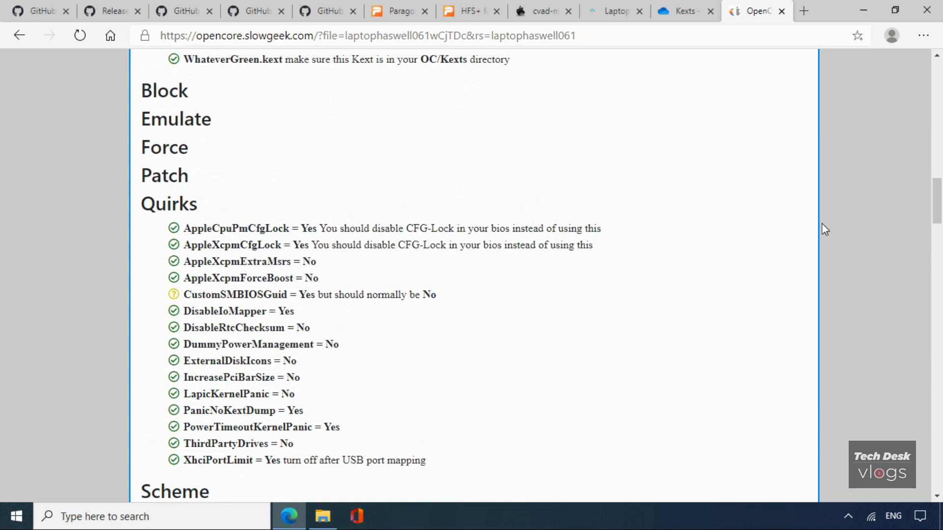
{"action": "left_click_drag", "start_coordinate": [441, 298], "coordinate": [175, 300]}
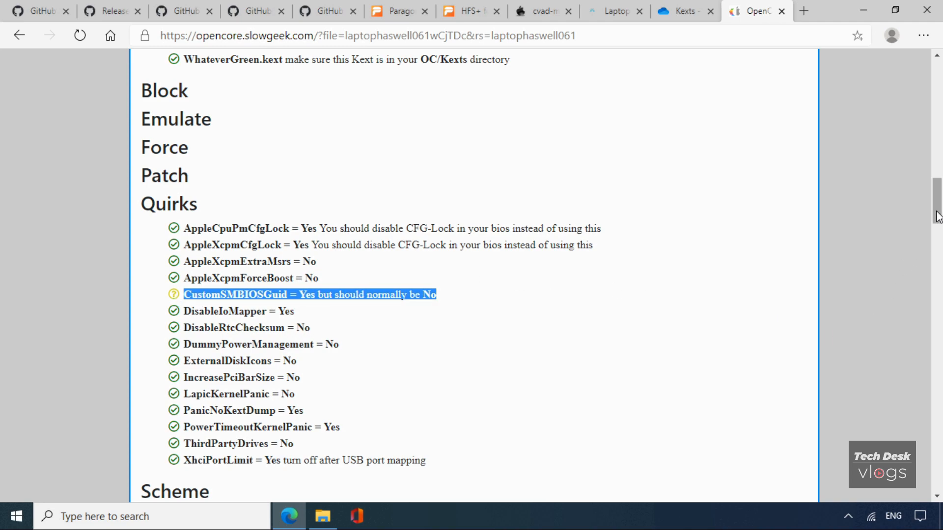
{"action": "left_click_drag", "start_coordinate": [938, 216], "coordinate": [939, 81]}
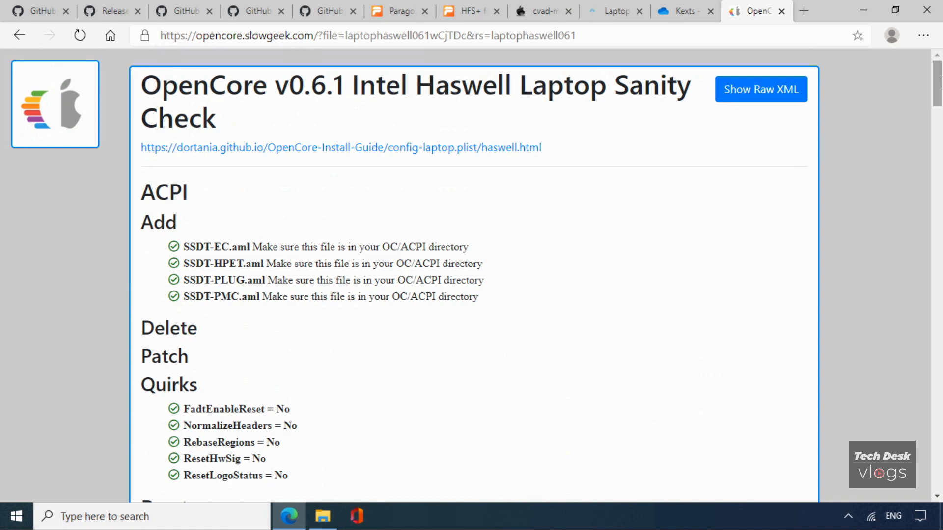
Minimize the browser and copy the ProperTree-master folder from the desktop to the root of the BDU (F:) drive.
{"action": "left_click", "coordinate": [864, 10]}
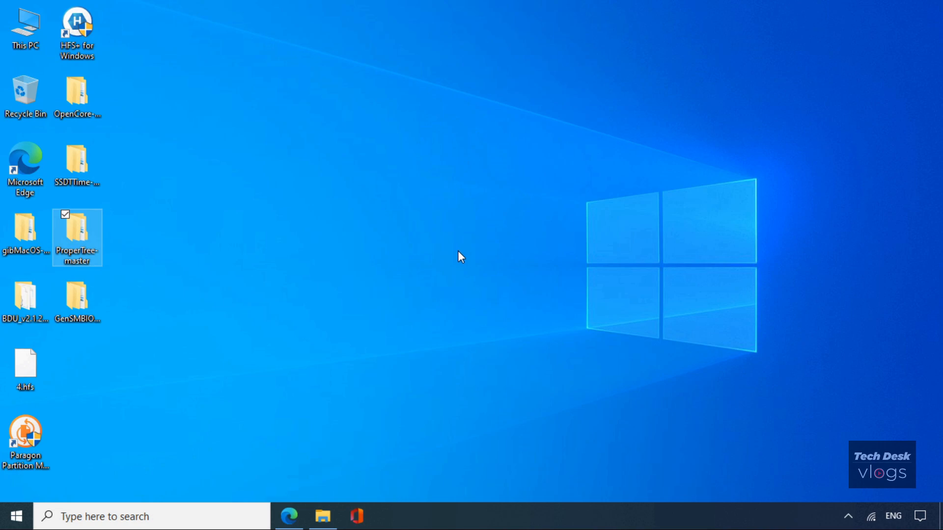
{"action": "right_click", "coordinate": [82, 252]}
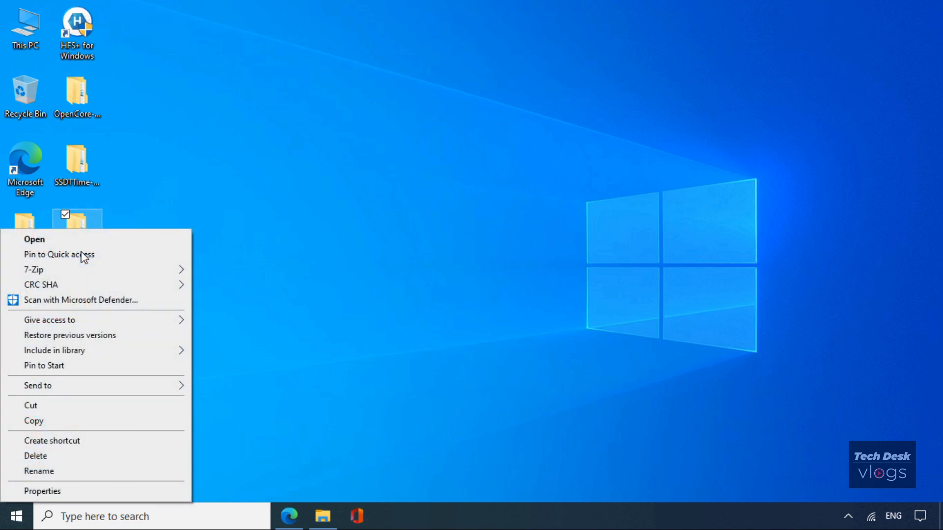
{"action": "left_click", "coordinate": [98, 424]}
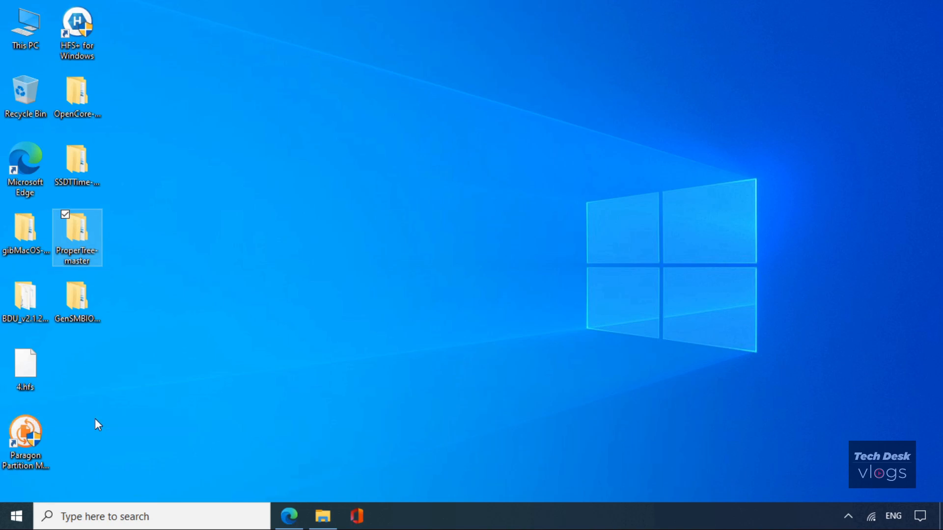
{"action": "double_click", "coordinate": [28, 46]}
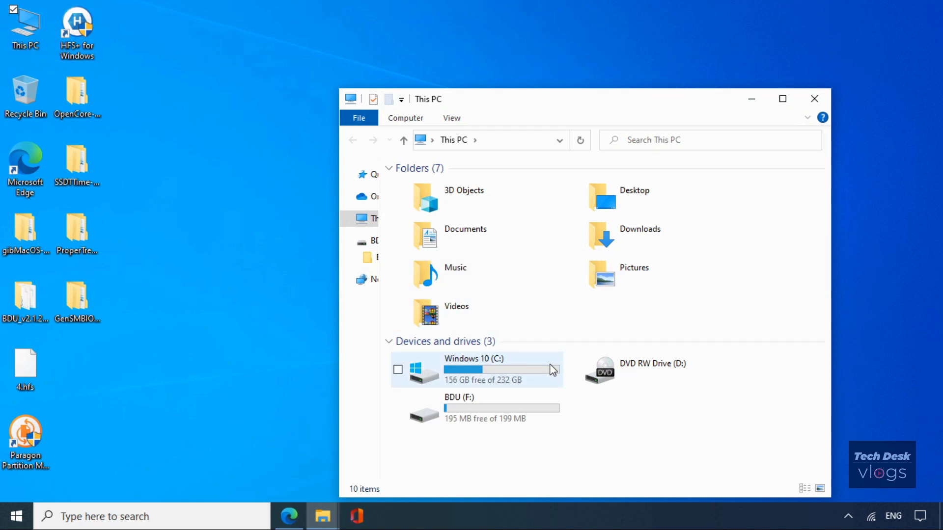
{"action": "double_click", "coordinate": [511, 405]}
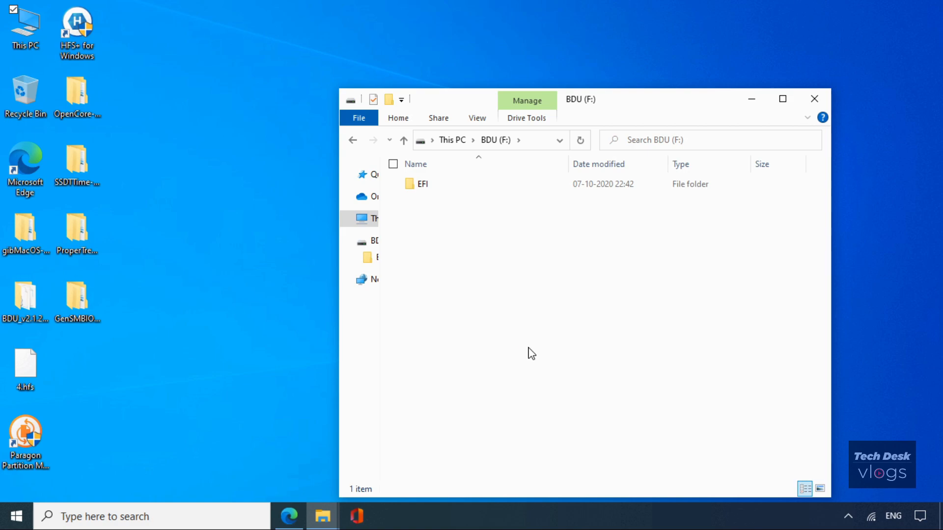
{"action": "key", "text": "ctrl+v"}
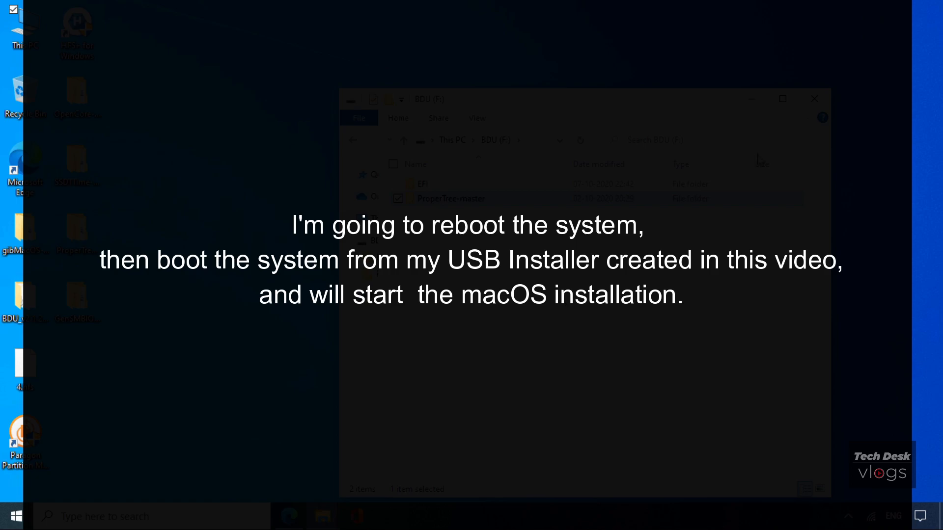
Inspect the contents of the EFI\OC folder on the BDU (F:) drive and go back up from the folder.
{"action": "left_click_drag", "start_coordinate": [617, 112], "coordinate": [534, 73]}
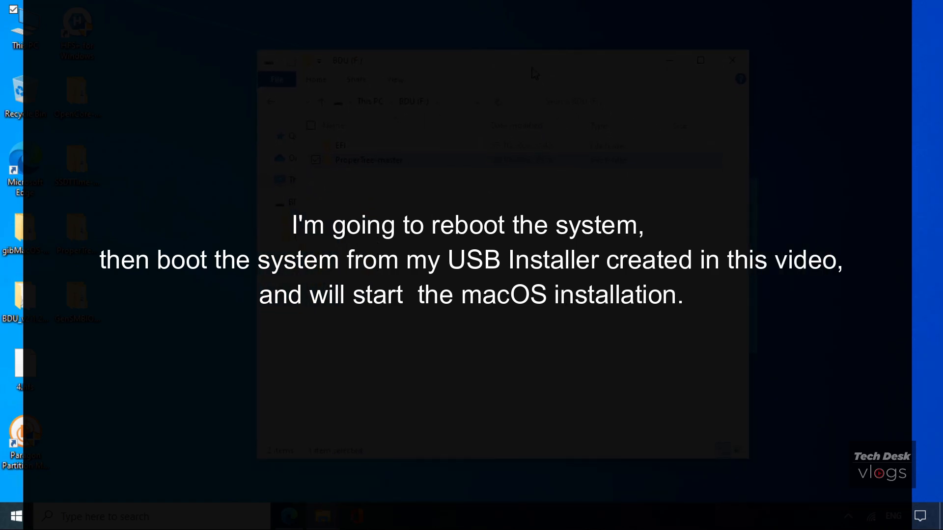
{"action": "left_click", "coordinate": [339, 145]}
{"action": "double_click", "coordinate": [340, 145]}
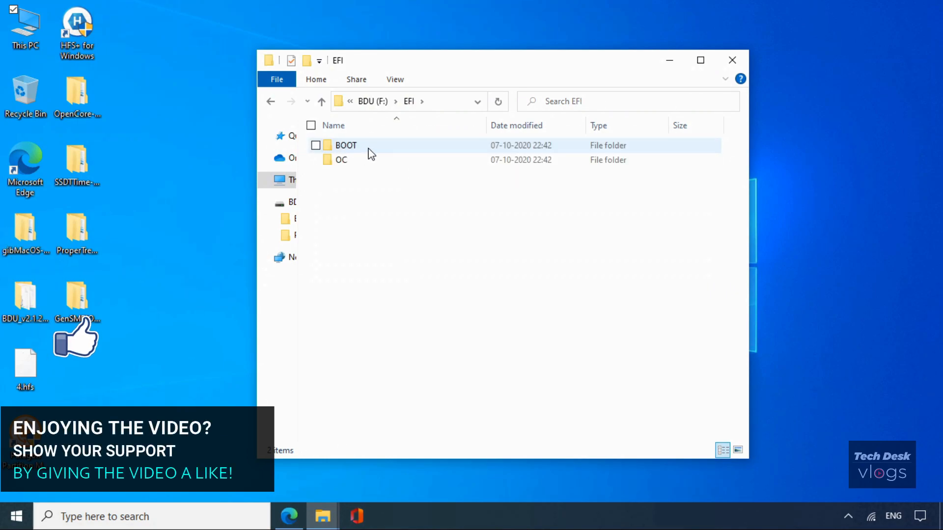
{"action": "left_click", "coordinate": [371, 165]}
{"action": "double_click", "coordinate": [370, 165]}
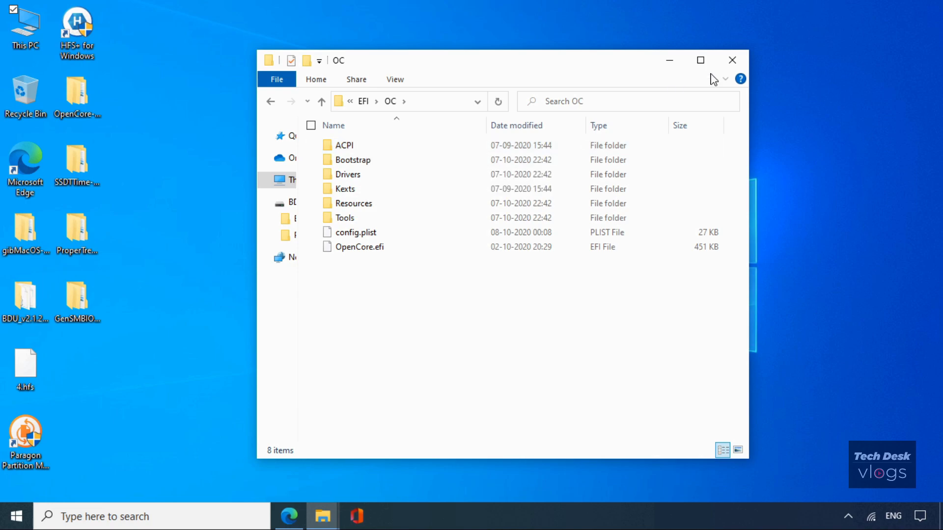
{"action": "left_click", "coordinate": [669, 60]}
{"action": "left_click", "coordinate": [322, 517]}
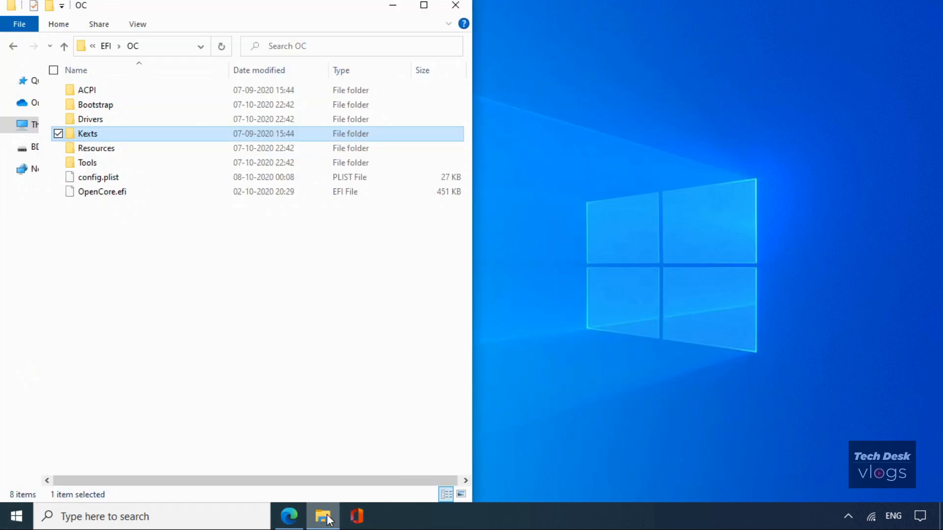
{"action": "key", "text": "alt+Up"}
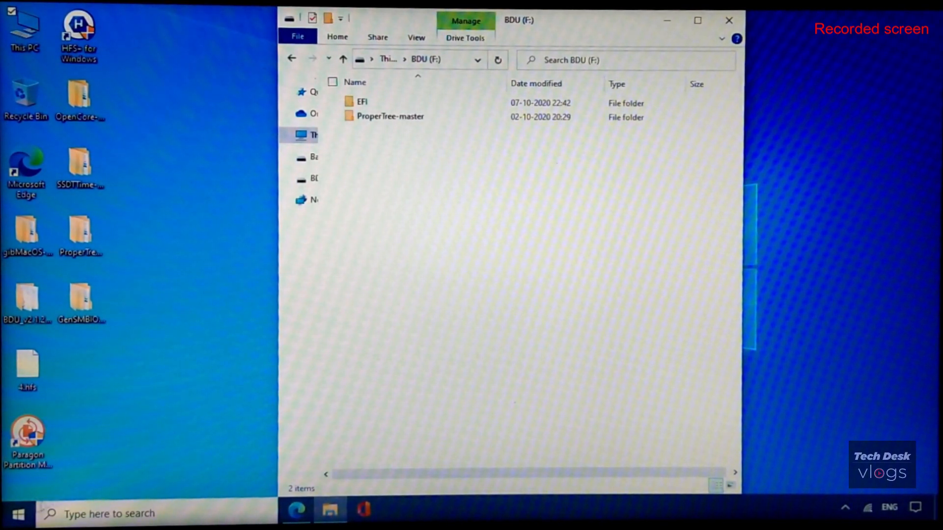
Close the BDU (F:) window and restart the laptop into its BIOS setup.
{"action": "left_click", "coordinate": [728, 20]}
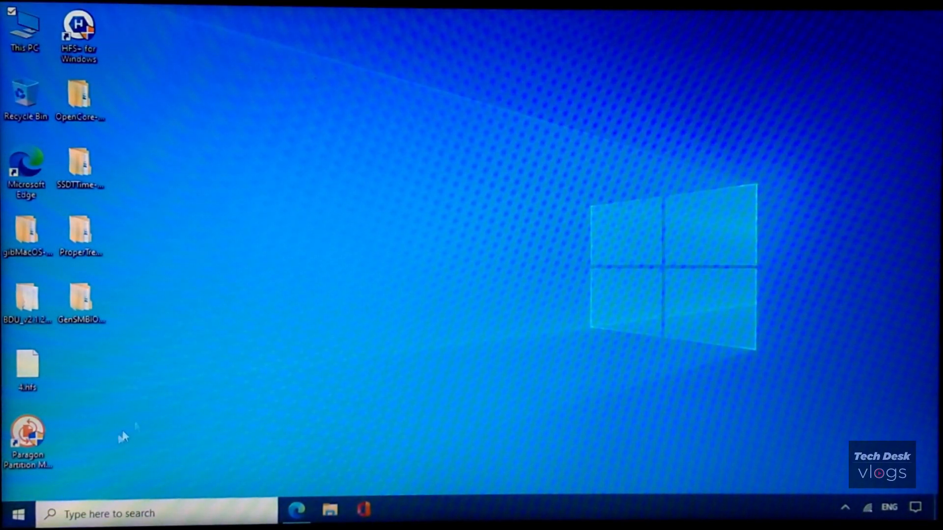
{"action": "left_click", "coordinate": [18, 514]}
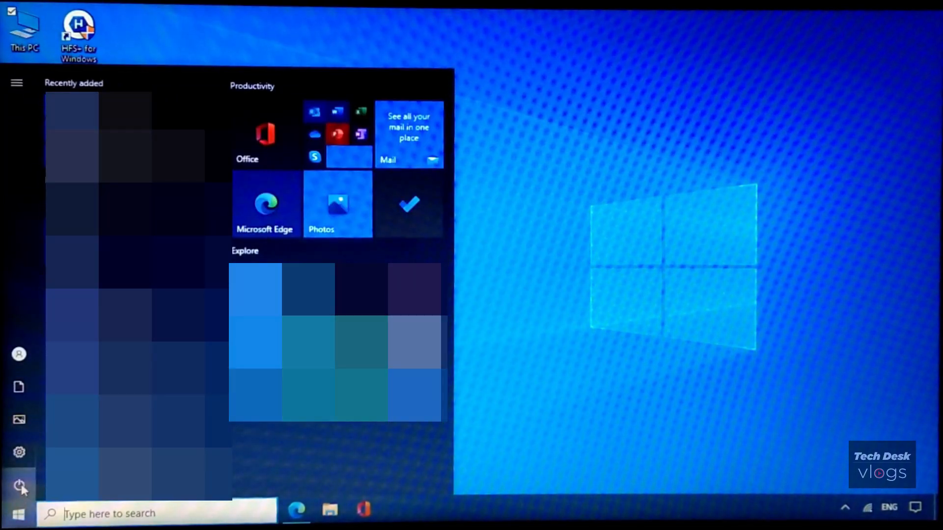
{"action": "left_click", "coordinate": [20, 486]}
{"action": "left_click", "coordinate": [71, 452]}
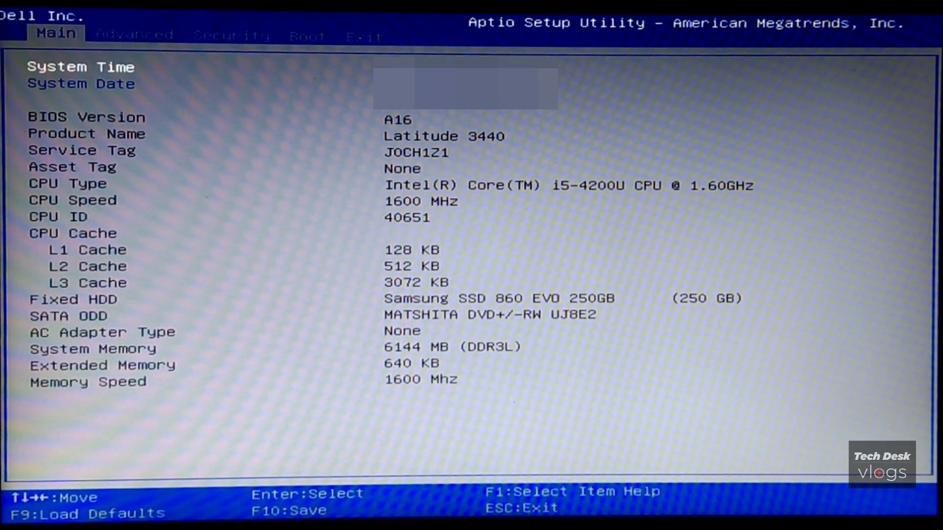
Review the BIOS Advanced settings from SpeedStep down to SATA Operation.
{"action": "key", "text": "Right"}
{"action": "key", "text": "Down"}
{"action": "key", "text": "Down"}
{"action": "key", "text": "Down"}
{"action": "key", "text": "Down"}
{"action": "key", "text": "Down"}
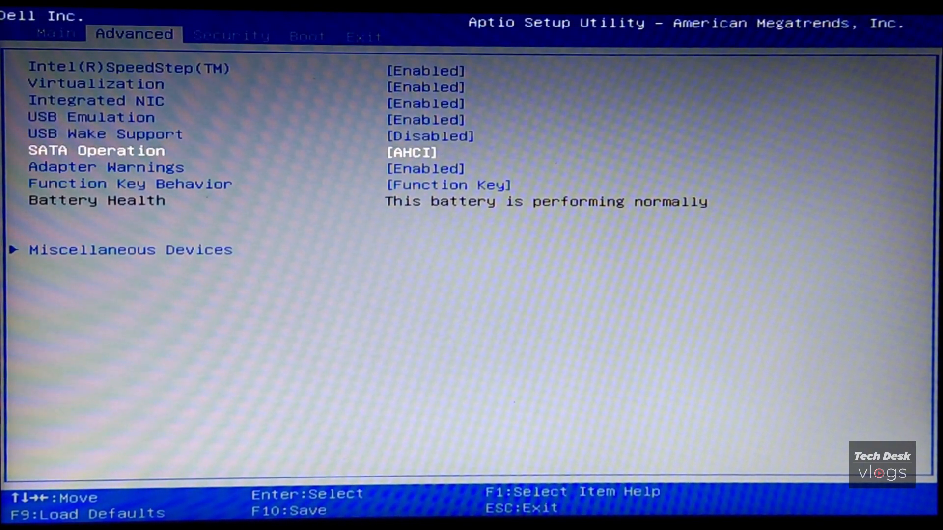
Review the BIOS Security settings and the Boot settings, including Fast Boot and Boot List Option.
{"action": "key", "text": "Right"}
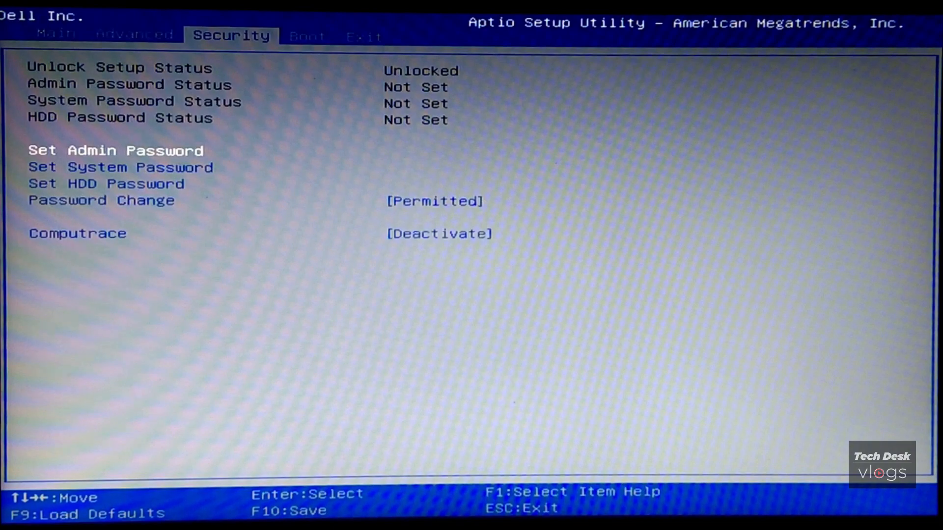
{"action": "key", "text": "Right"}
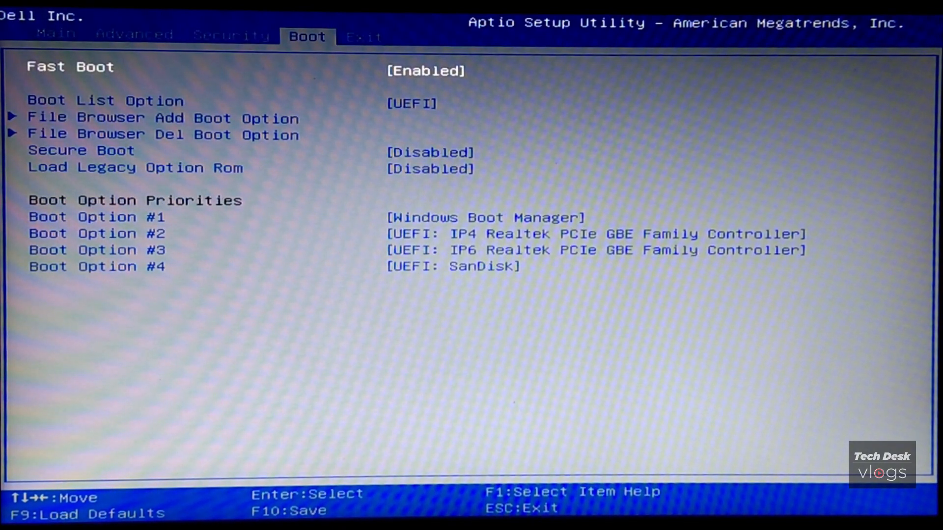
{"action": "key", "text": "Down"}
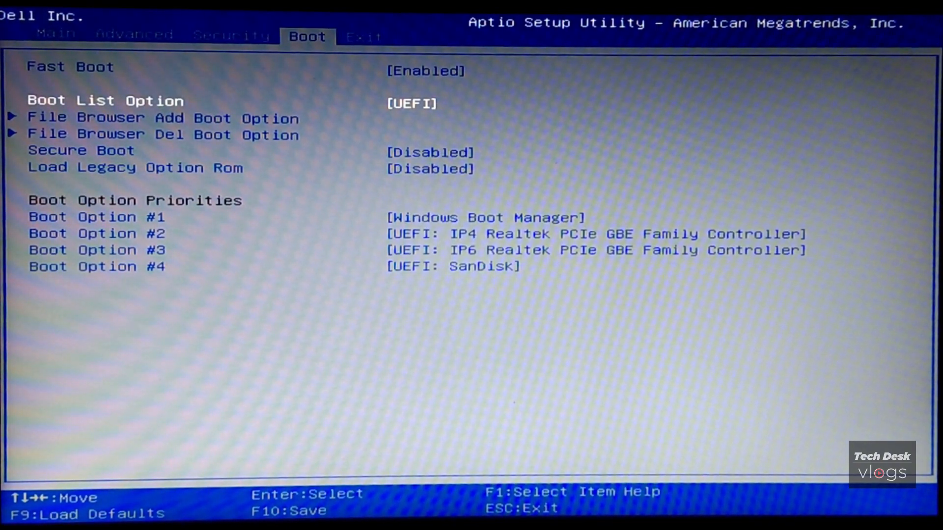
{"action": "key", "text": "Up"}
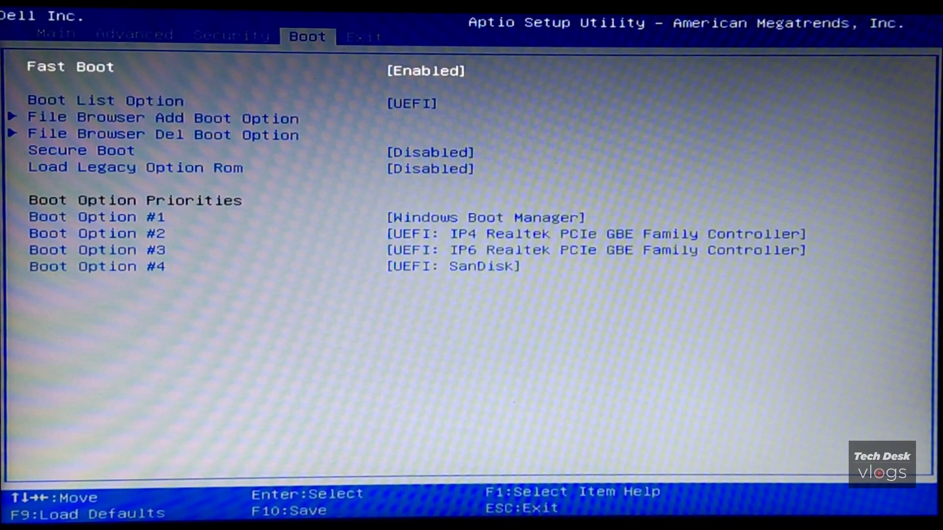
{"action": "key", "text": "Down"}
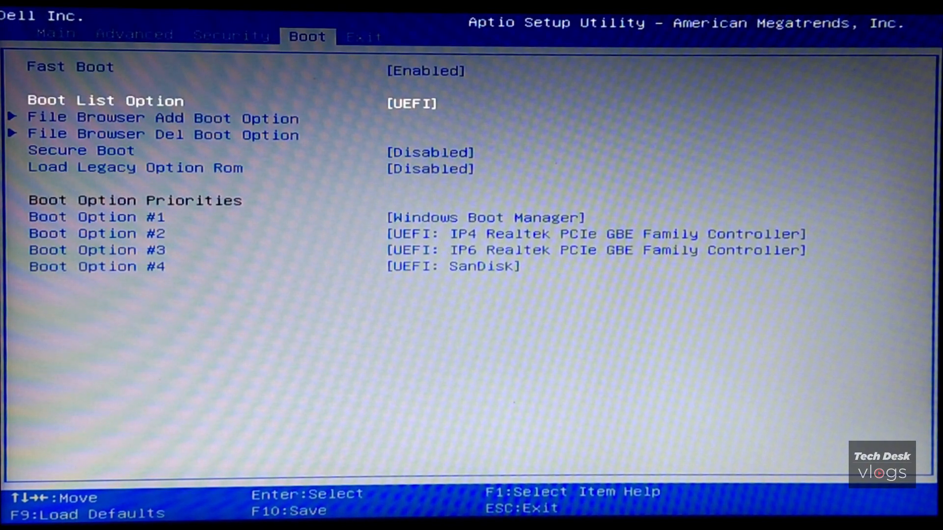
Save the BIOS configuration and reset the laptop.
{"action": "key", "text": "Right"}
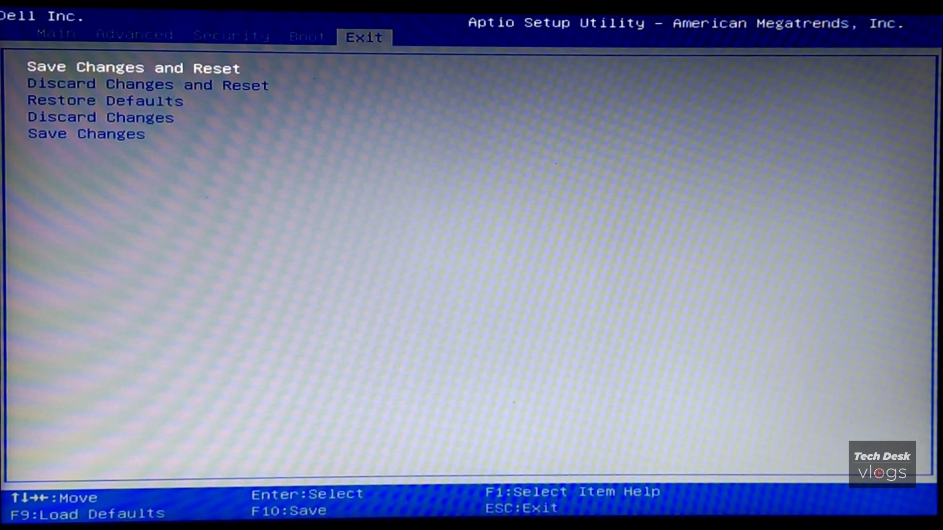
{"action": "key", "text": "Return"}
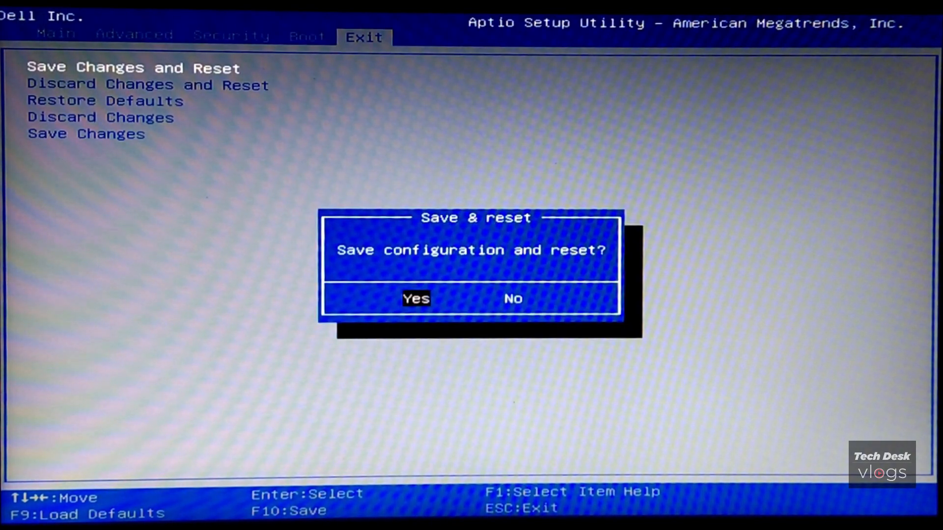
{"action": "key", "text": "Return"}
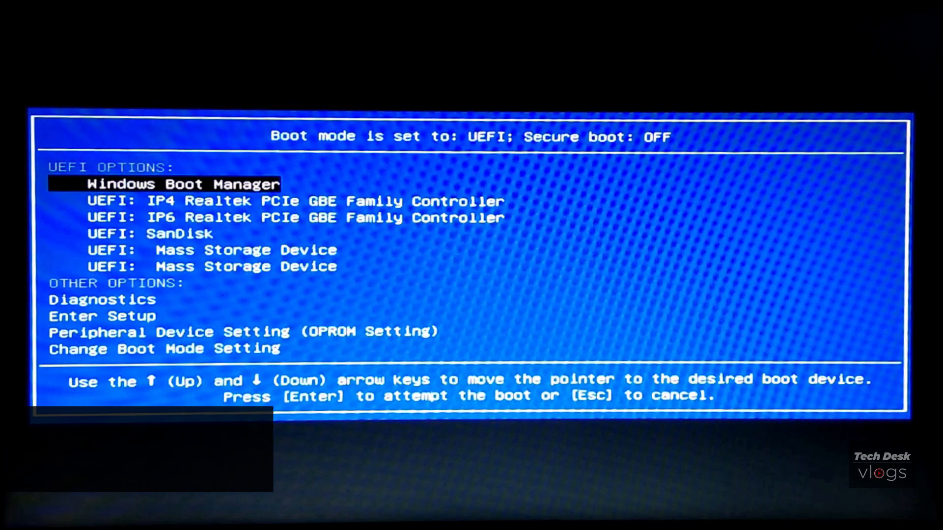
Boot the laptop from the UEFI: SanDisk device in the one-time boot menu.
{"action": "key", "text": "Down"}
{"action": "key", "text": "Down"}
{"action": "key", "text": "Down"}
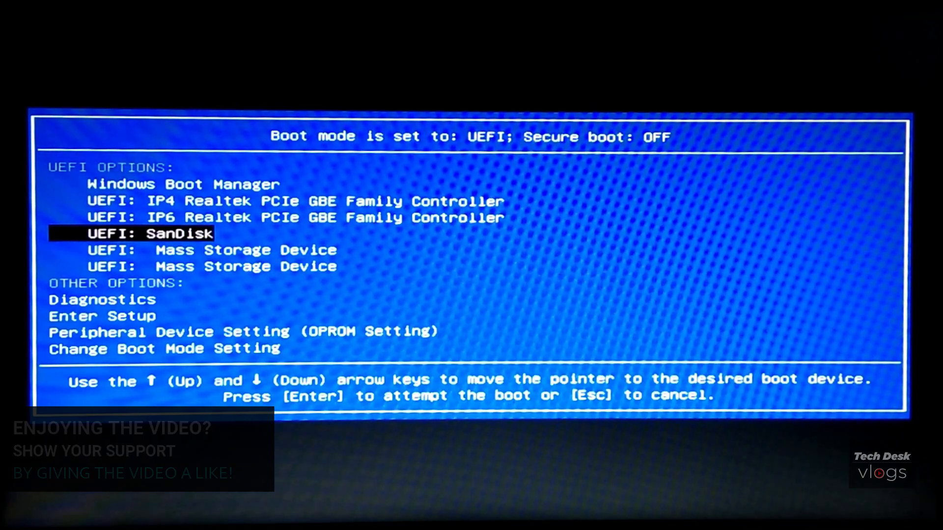
{"action": "key", "text": "Return"}
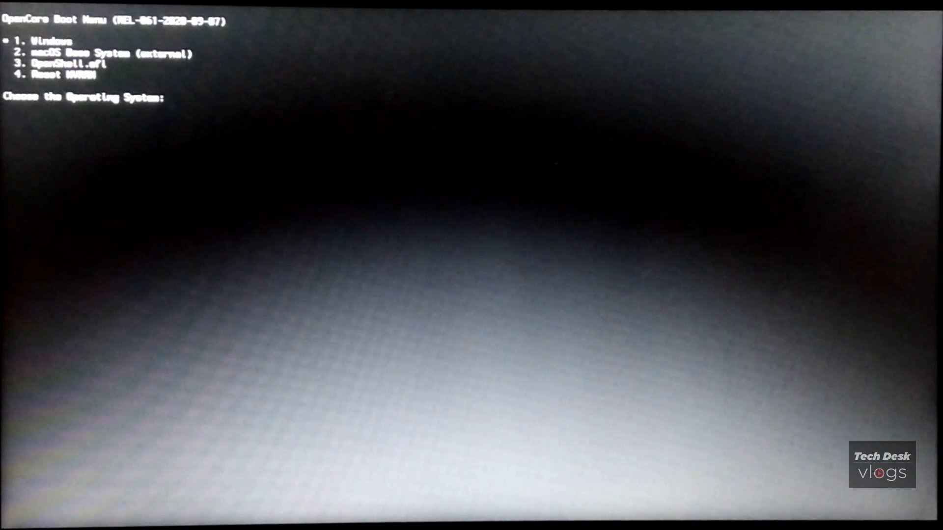
Boot macOS Base System (external) from the OpenCore Boot Menu.
{"action": "key", "text": "Down"}
{"action": "key", "text": "Down"}
{"action": "key", "text": "Up"}
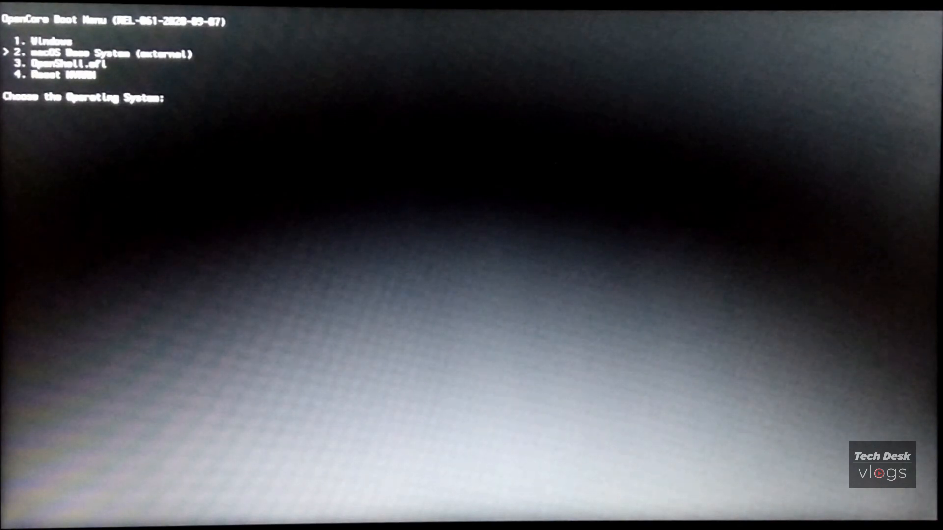
{"action": "key", "text": "Return"}
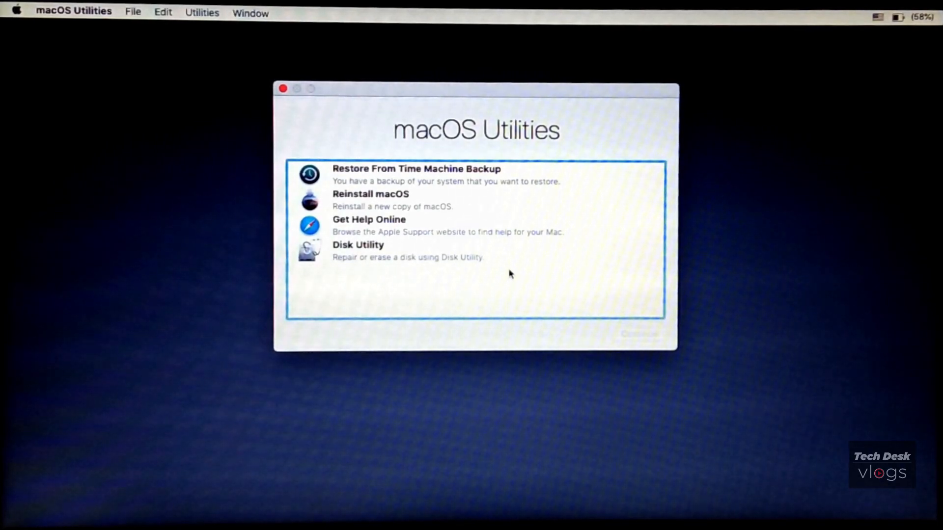
Open Disk Utility and set it to show all devices instead of only volumes.
{"action": "left_click", "coordinate": [464, 259]}
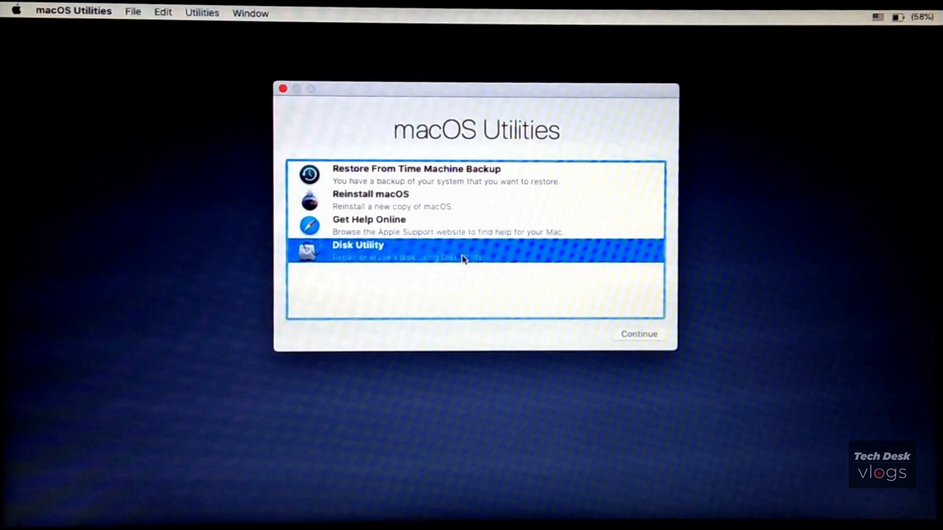
{"action": "left_click", "coordinate": [639, 334]}
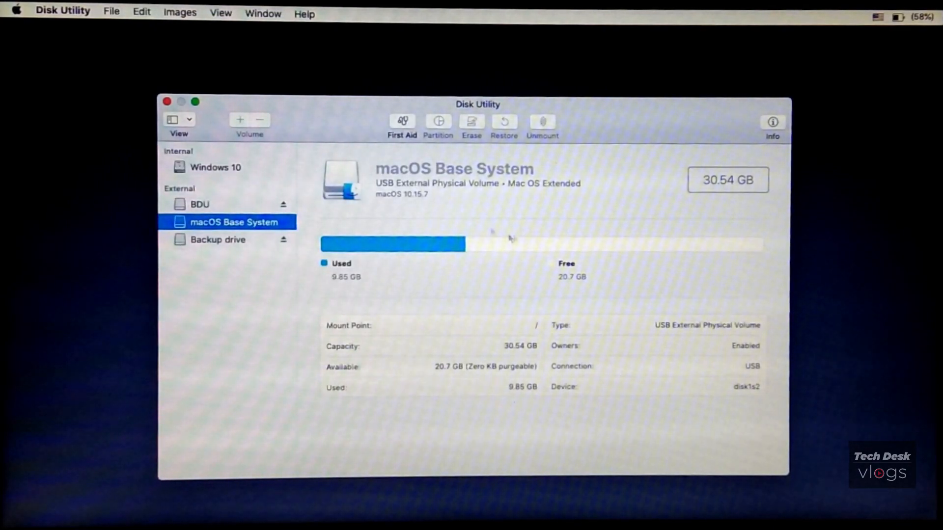
{"action": "left_click", "coordinate": [188, 120]}
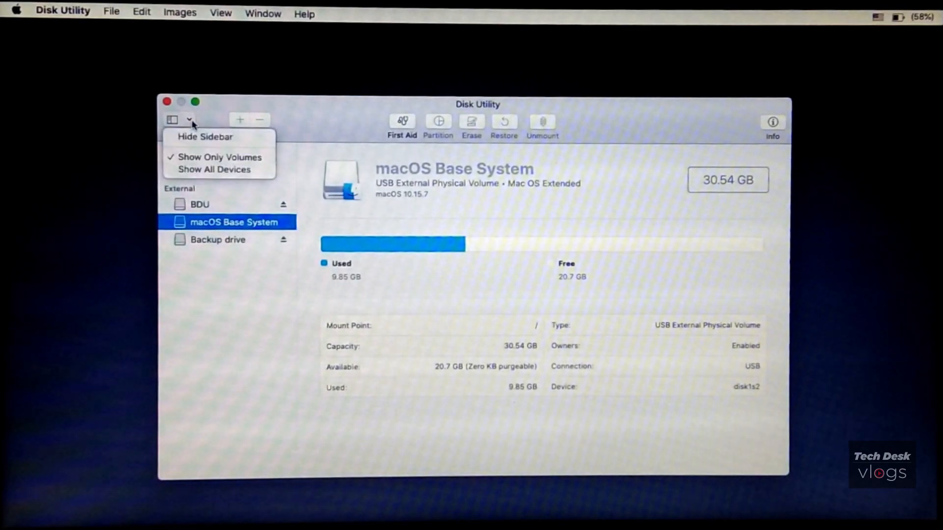
{"action": "left_click", "coordinate": [209, 170]}
Erase the internal Samsung SSD 860 EVO 250GB Media as Untitled with the APFS format and GUID Partition Map scheme, and close Disk Utility.
{"action": "left_click", "coordinate": [224, 168]}
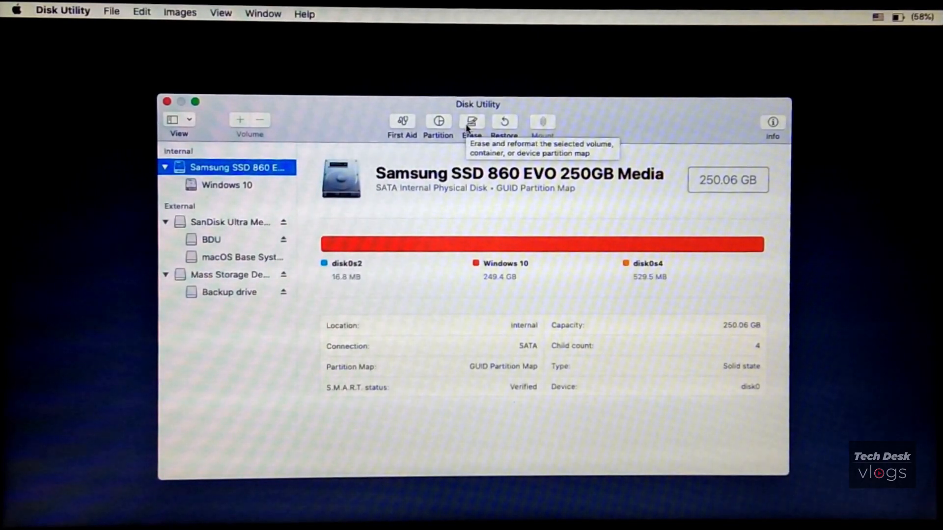
{"action": "left_click", "coordinate": [471, 123]}
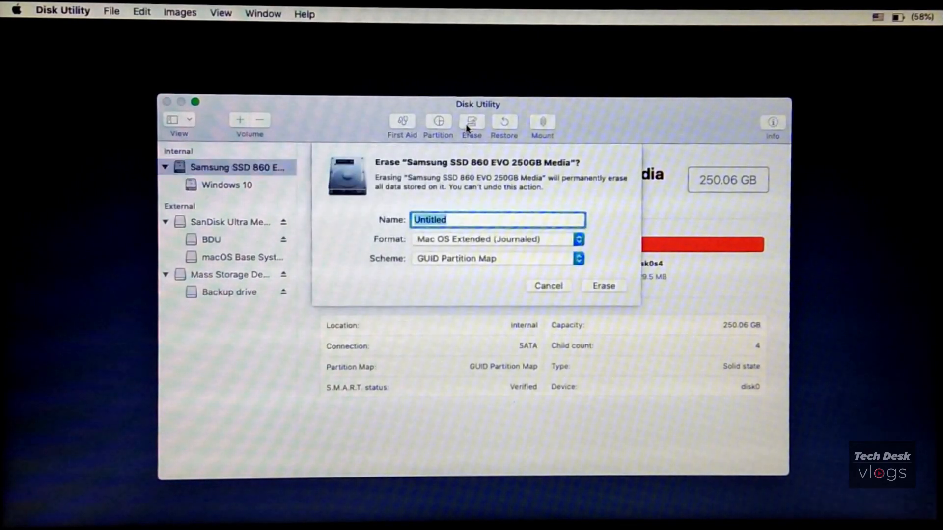
{"action": "left_click", "coordinate": [552, 240]}
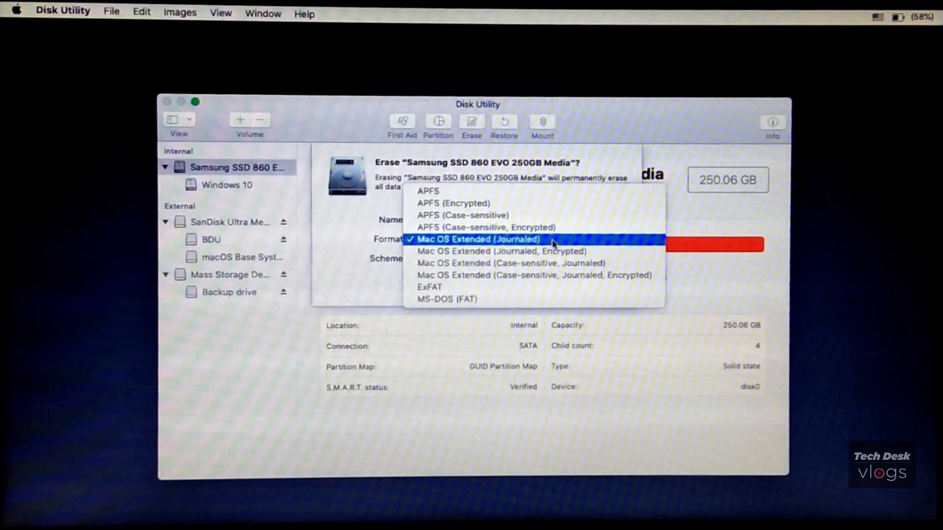
{"action": "left_click", "coordinate": [550, 191]}
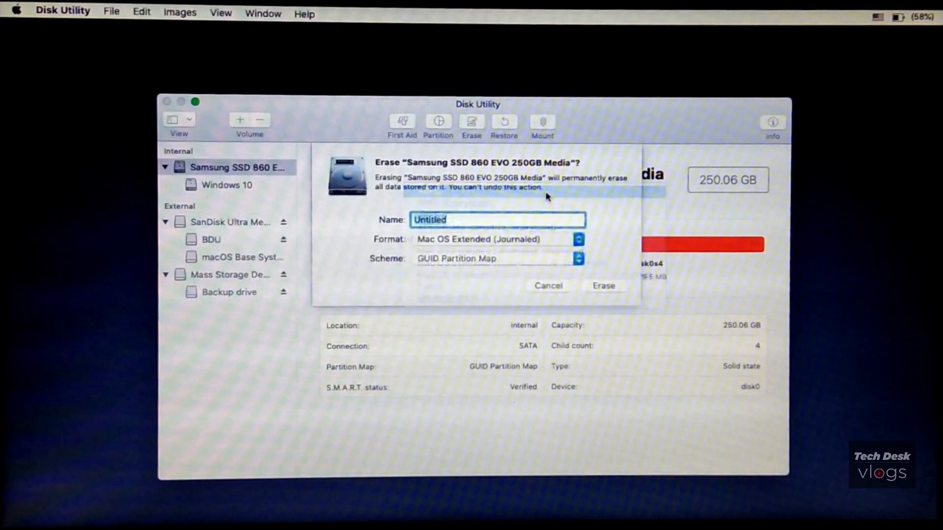
{"action": "left_click", "coordinate": [553, 239]}
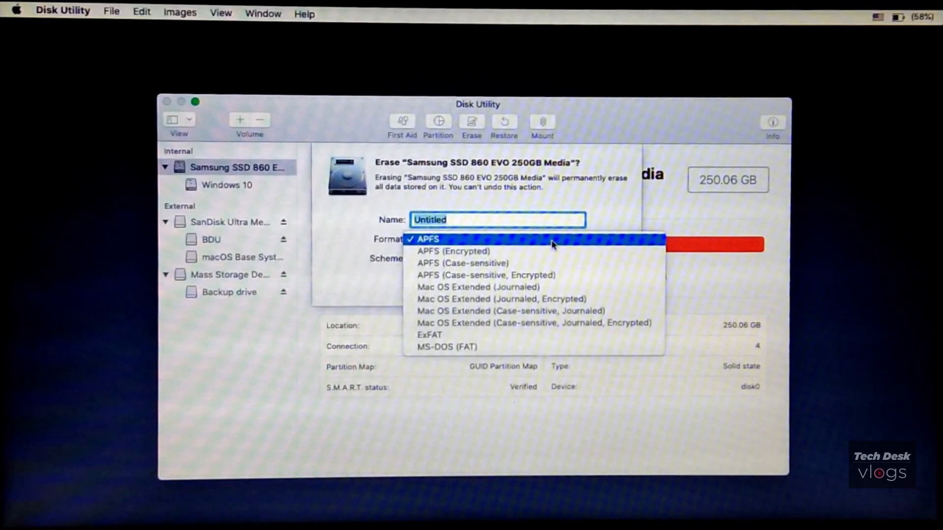
{"action": "left_click", "coordinate": [557, 288]}
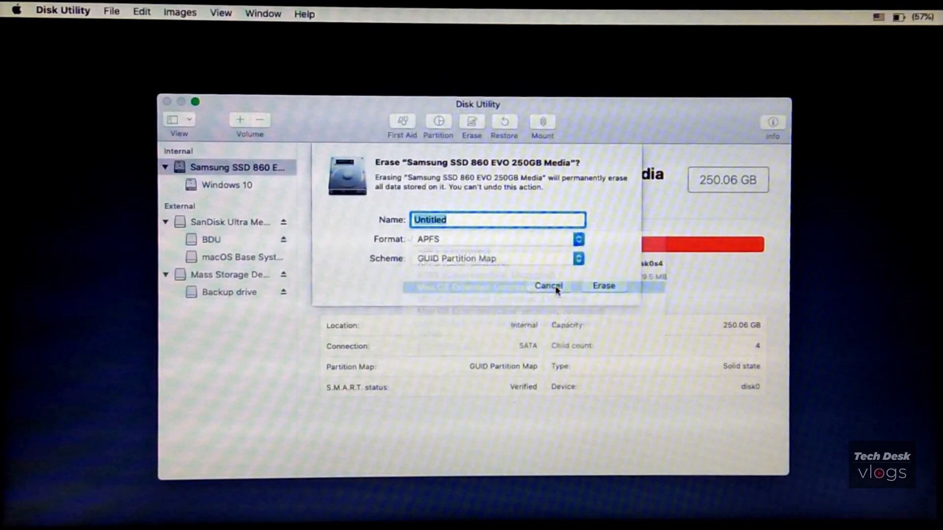
{"action": "left_click", "coordinate": [553, 240]}
{"action": "left_click", "coordinate": [550, 191]}
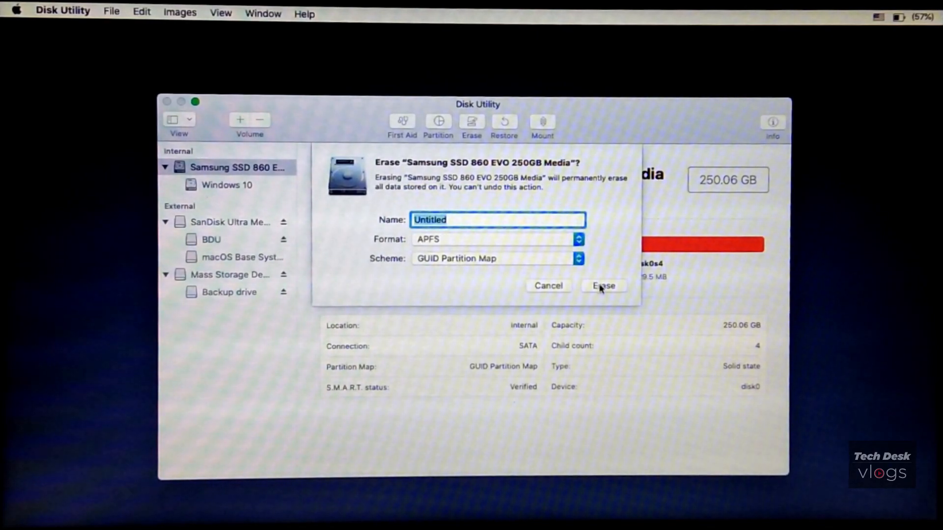
{"action": "left_click", "coordinate": [578, 263]}
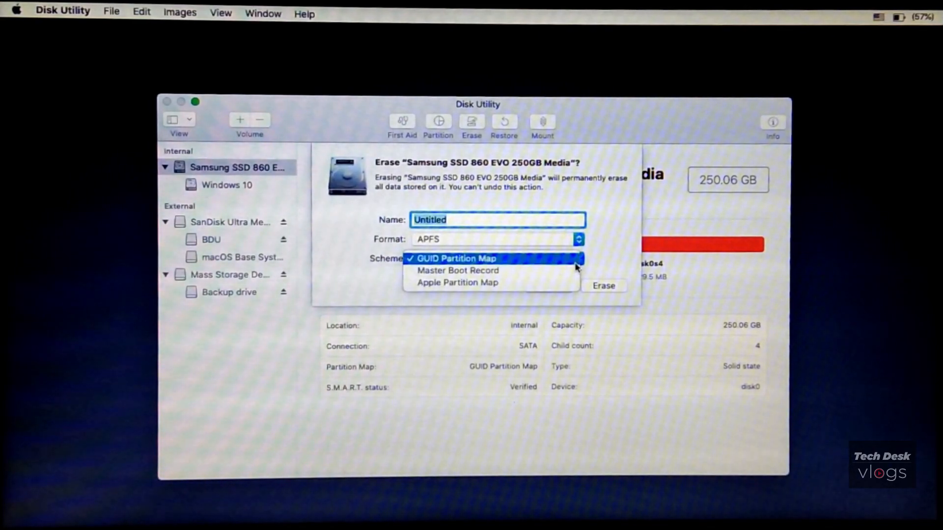
{"action": "left_click", "coordinate": [577, 262]}
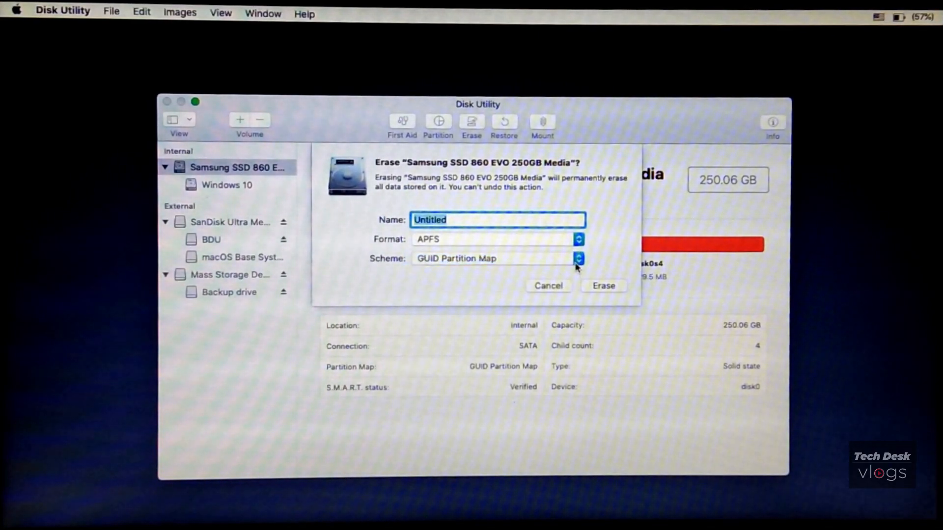
{"action": "left_click", "coordinate": [603, 290]}
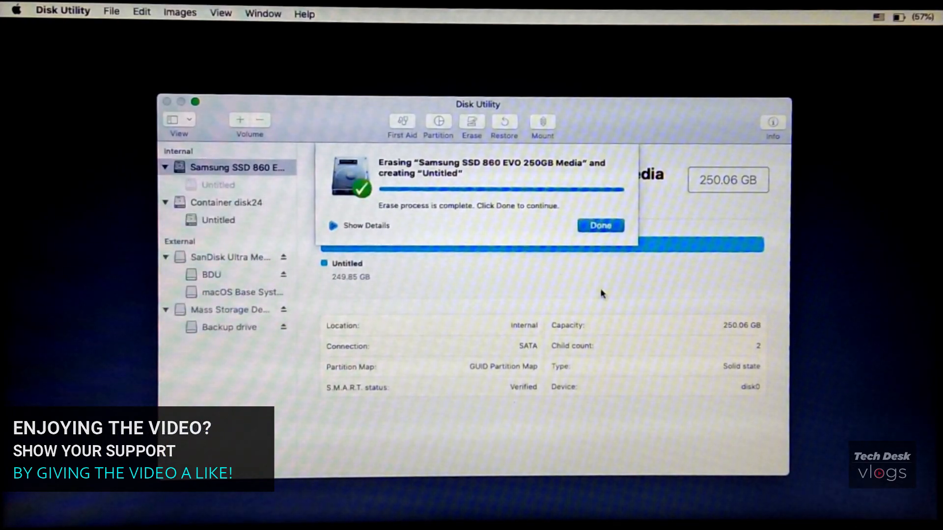
{"action": "left_click", "coordinate": [602, 226]}
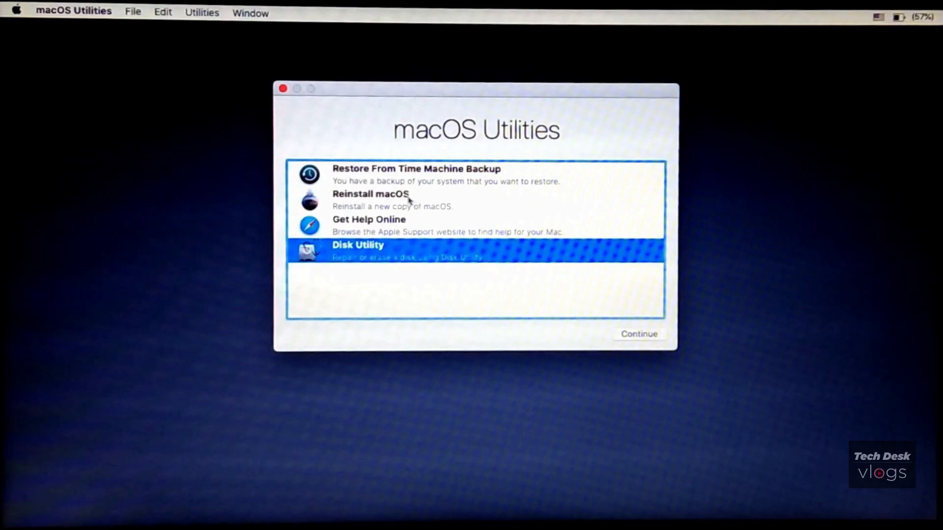
Start Reinstall macOS and agree to the macOS Catalina software license agreement.
{"action": "left_click", "coordinate": [431, 205]}
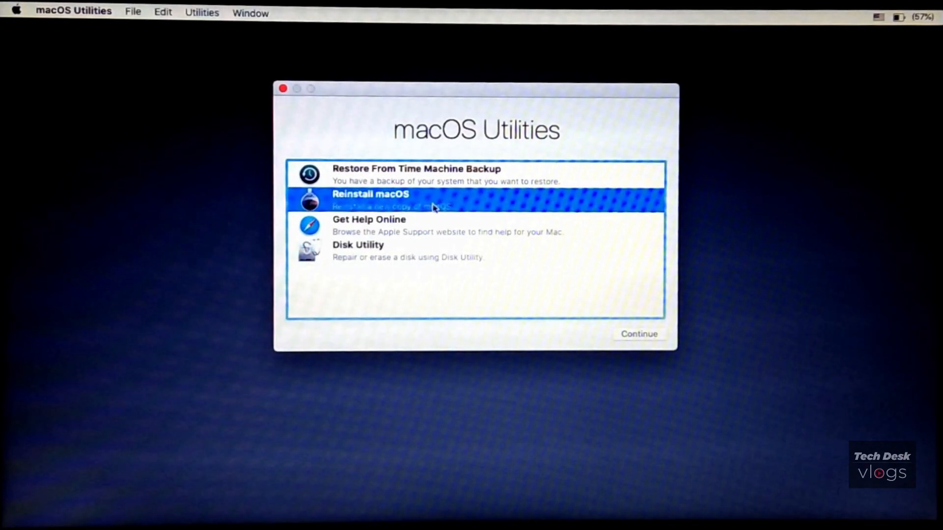
{"action": "left_click", "coordinate": [651, 337]}
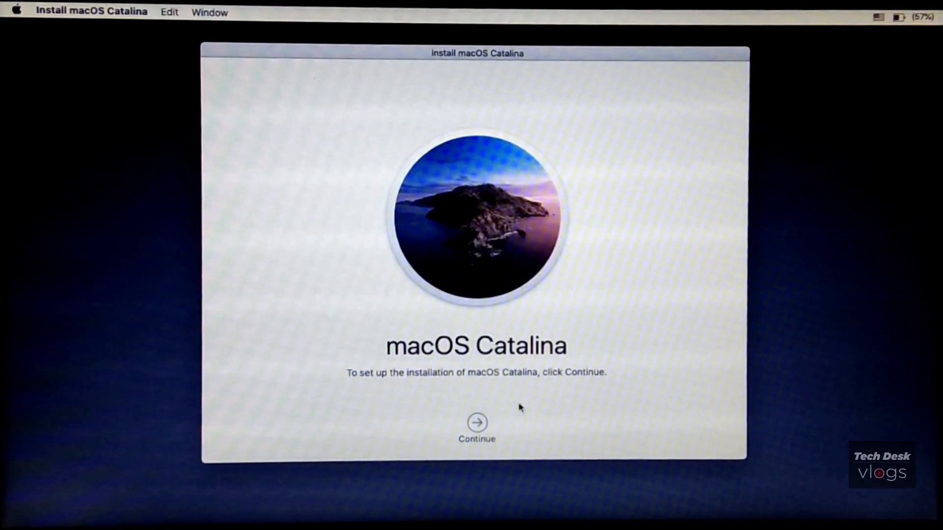
{"action": "left_click", "coordinate": [479, 425]}
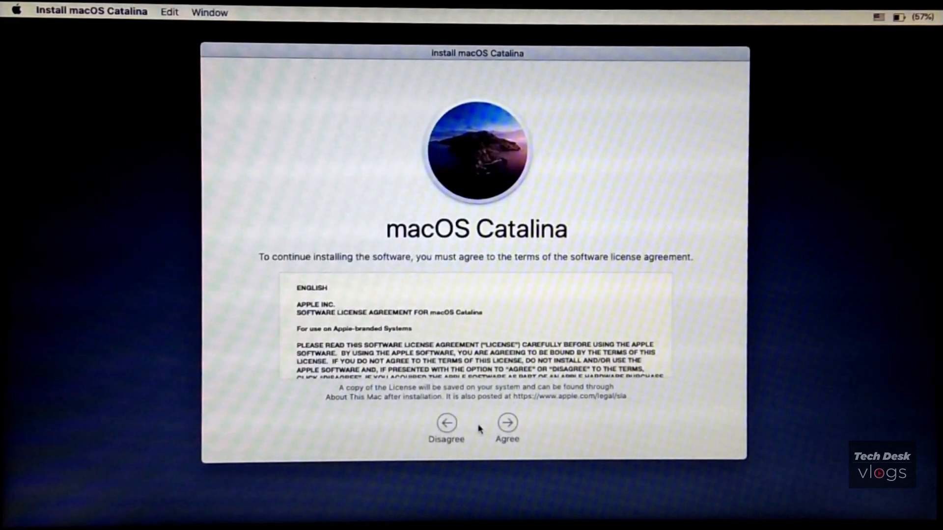
{"action": "left_click", "coordinate": [508, 423]}
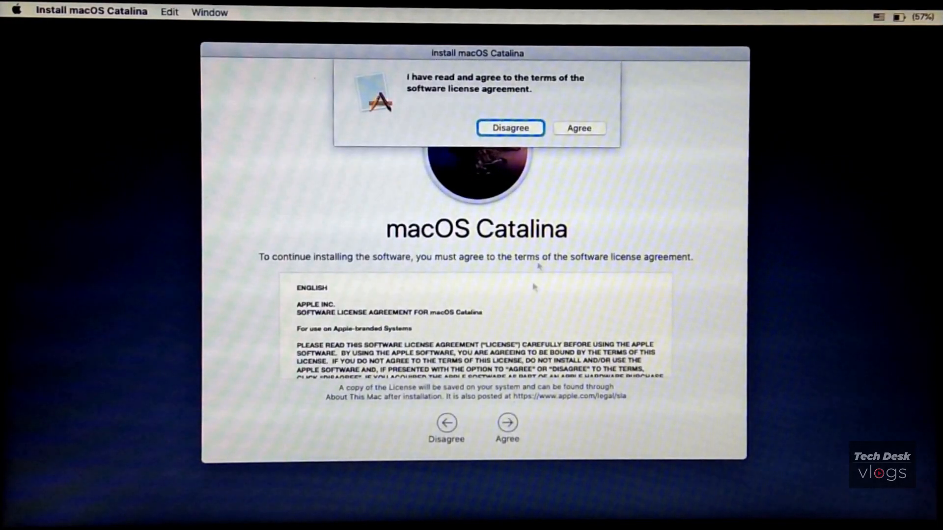
{"action": "left_click", "coordinate": [580, 129]}
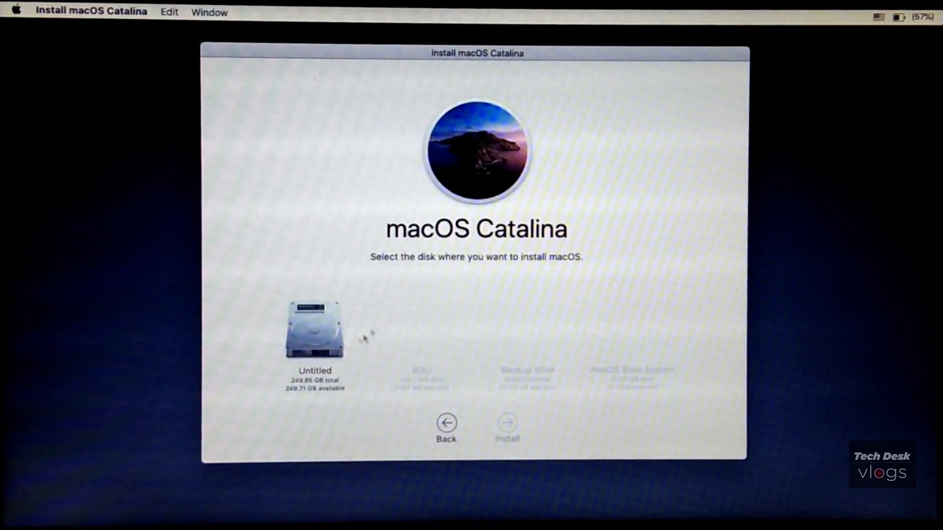
Install macOS Catalina on the Untitled disk, continuing without a connected power source.
{"action": "left_click", "coordinate": [342, 342]}
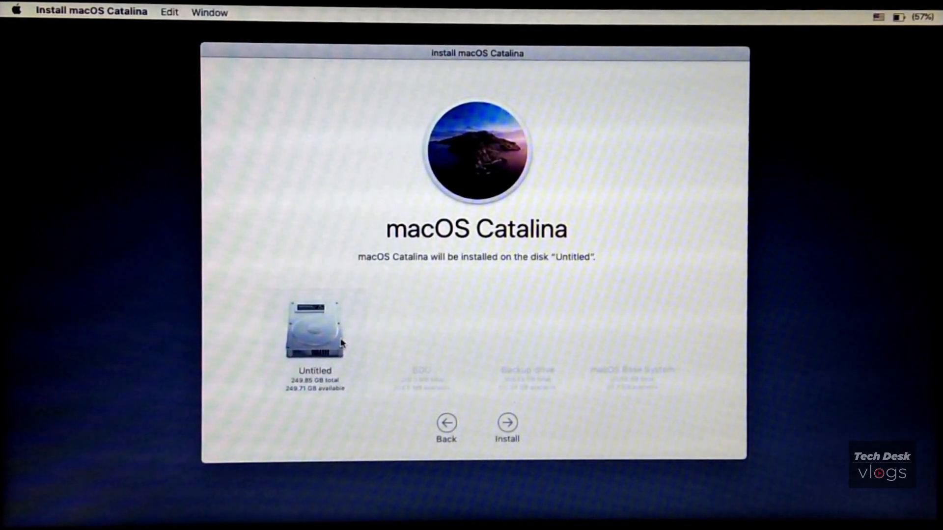
{"action": "left_click", "coordinate": [510, 425]}
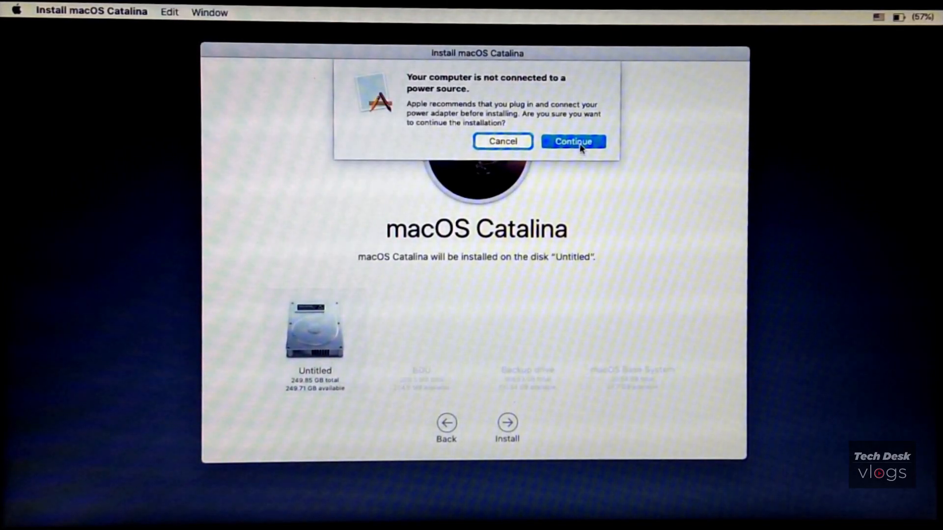
{"action": "left_click", "coordinate": [580, 145]}
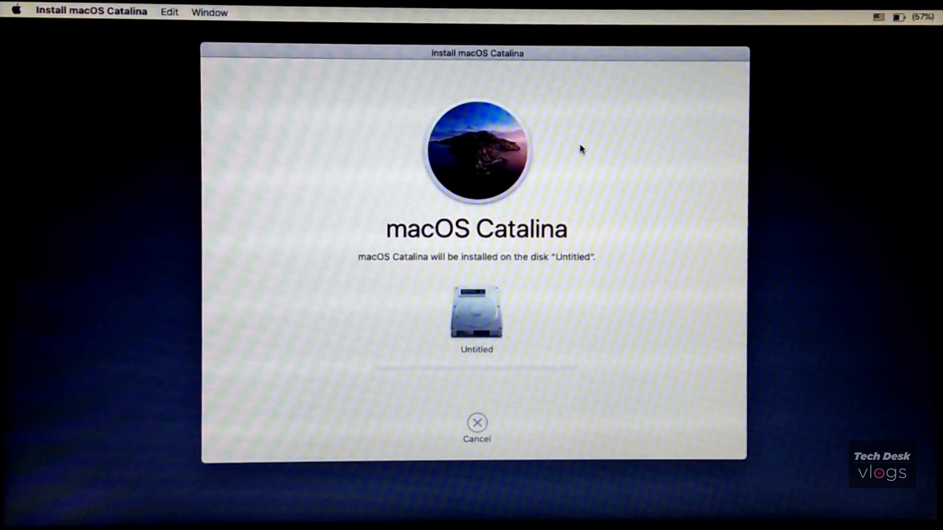
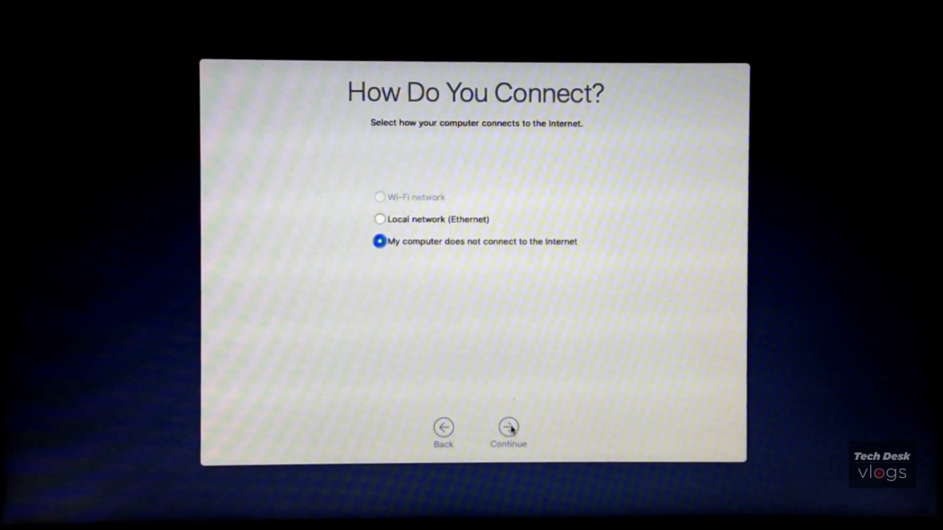
Continue setup without an internet connection and create the computer account tdv, filling in and verifying its password.
{"action": "left_click", "coordinate": [509, 428]}
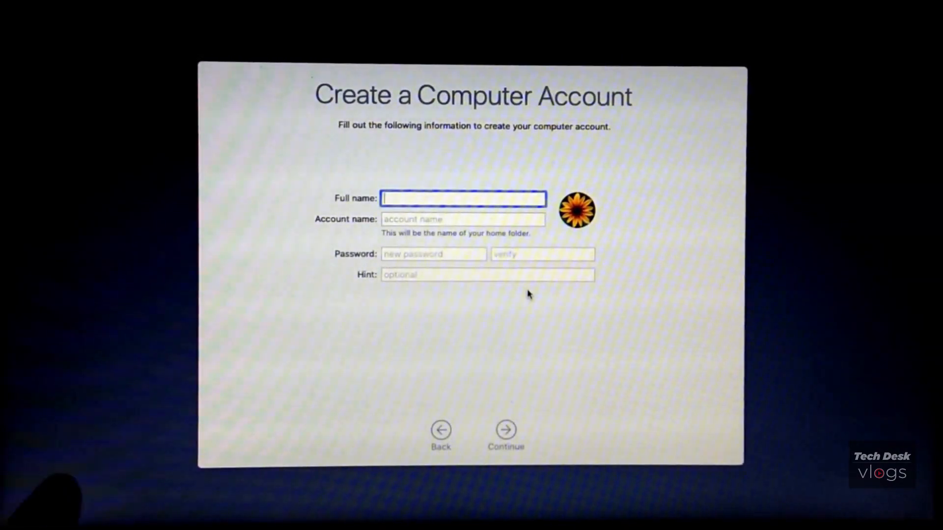
{"action": "type", "text": "tdv"}
{"action": "key", "text": "Tab"}
{"action": "key", "text": "Tab"}
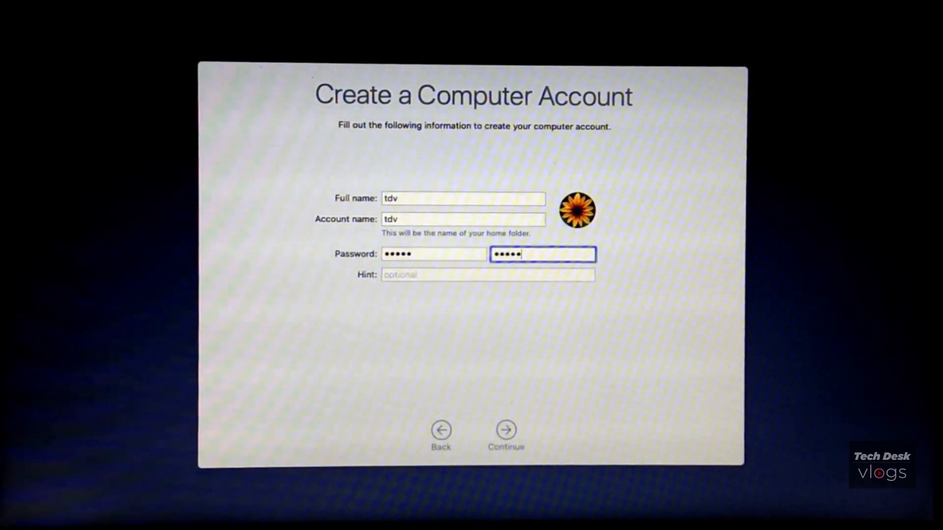
{"action": "left_click", "coordinate": [506, 430]}
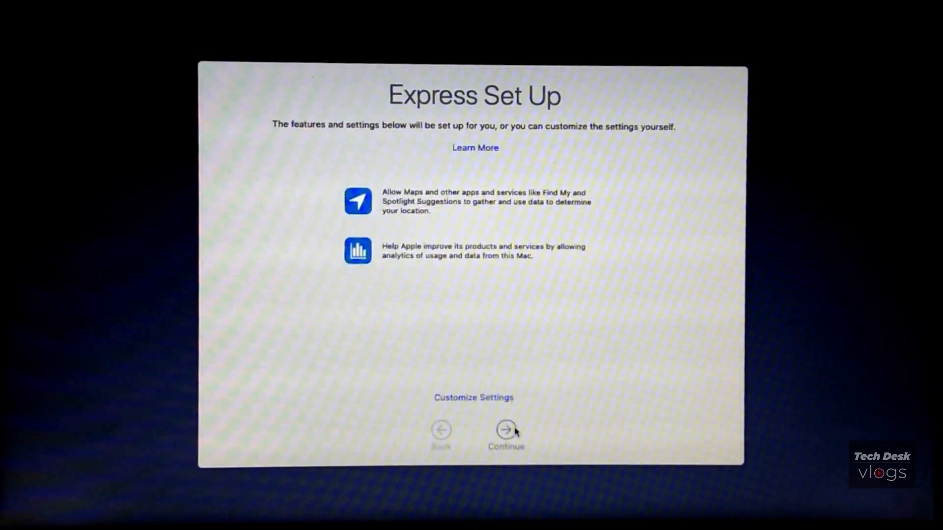
Accept the Express Set Up settings and continue through the remaining setup pages to the desktop.
{"action": "left_click", "coordinate": [506, 430]}
{"action": "left_click", "coordinate": [505, 430]}
{"action": "left_click", "coordinate": [506, 430]}
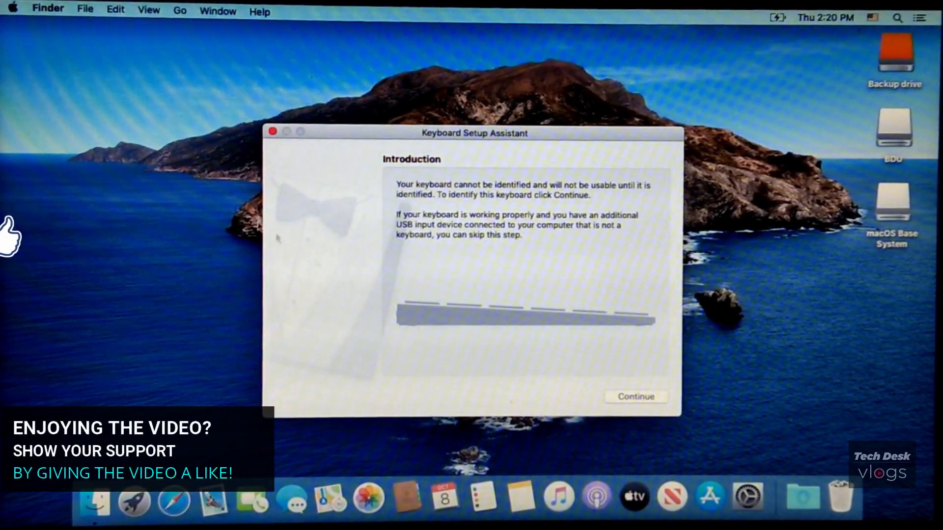
Enable Tap to click in the Trackpad settings of System Preferences and close the window.
{"action": "left_click", "coordinate": [13, 10]}
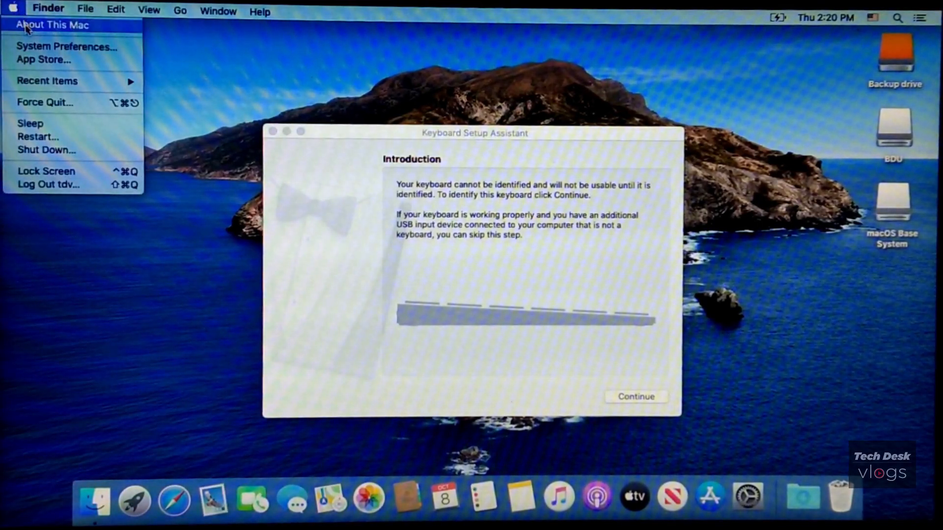
{"action": "left_click", "coordinate": [30, 51]}
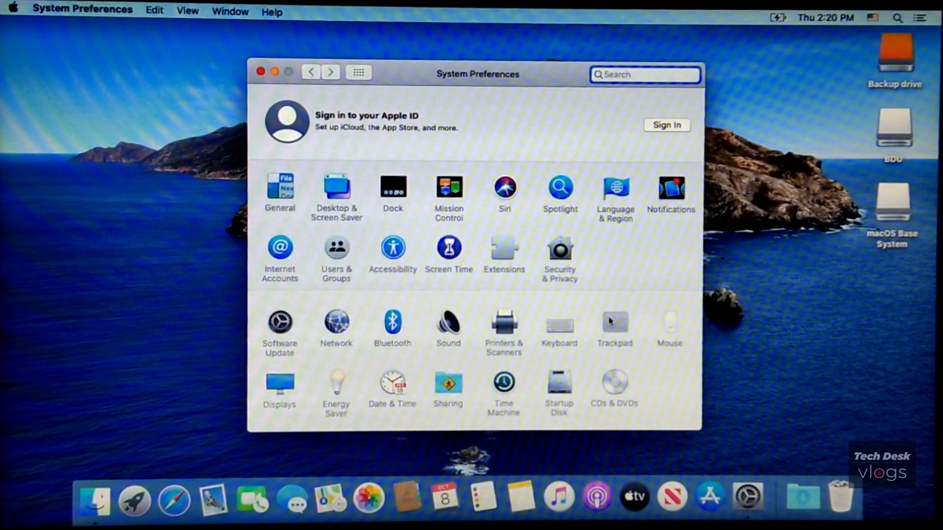
{"action": "left_click", "coordinate": [609, 320]}
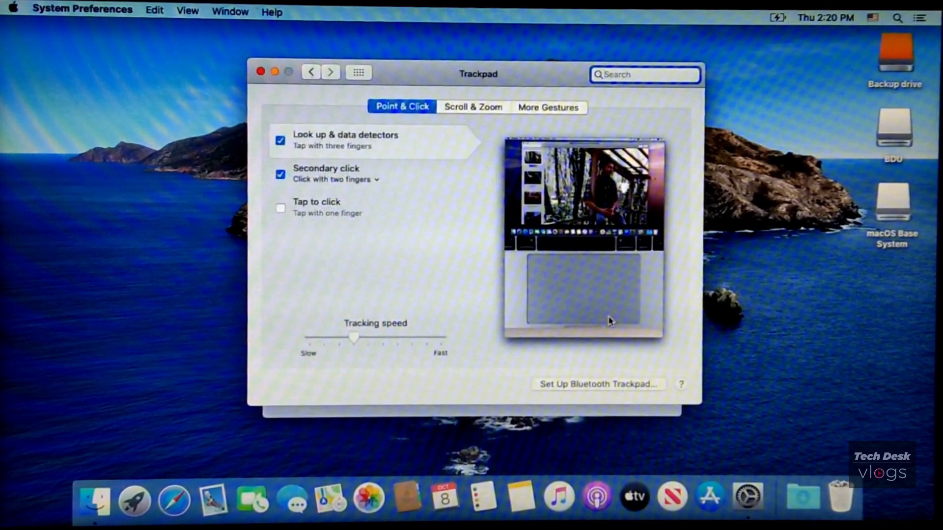
{"action": "left_click", "coordinate": [281, 210]}
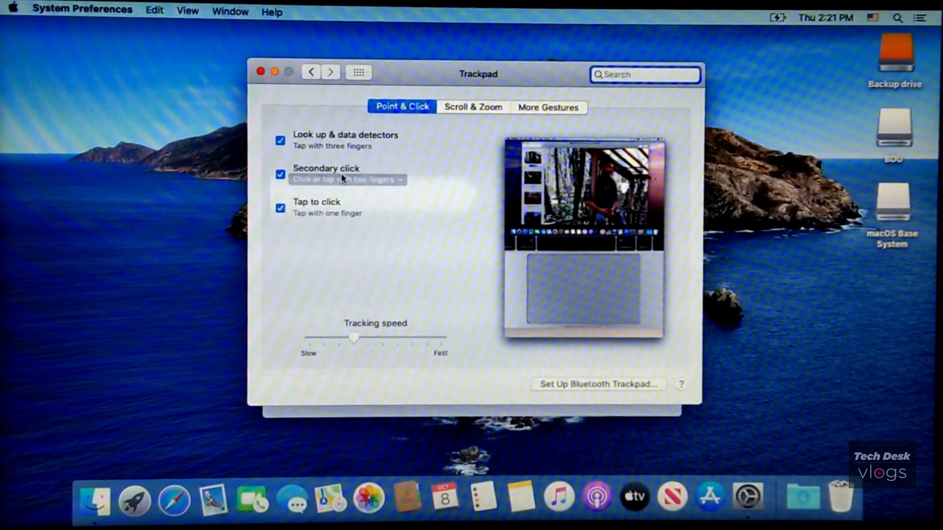
{"action": "left_click", "coordinate": [259, 74]}
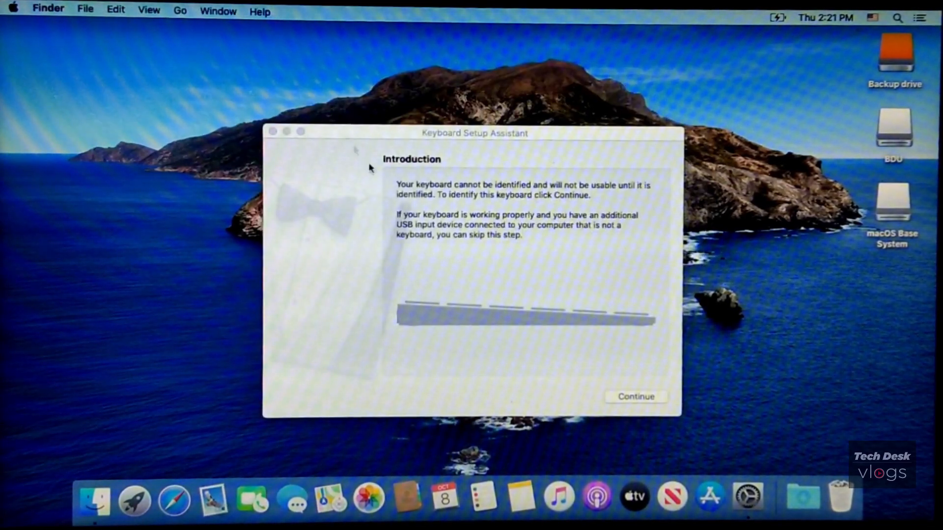
Go through the keyboard identification in Keyboard Setup Assistant and finish with the preselected JIS (Japanese) keyboard type.
{"action": "left_click", "coordinate": [625, 396]}
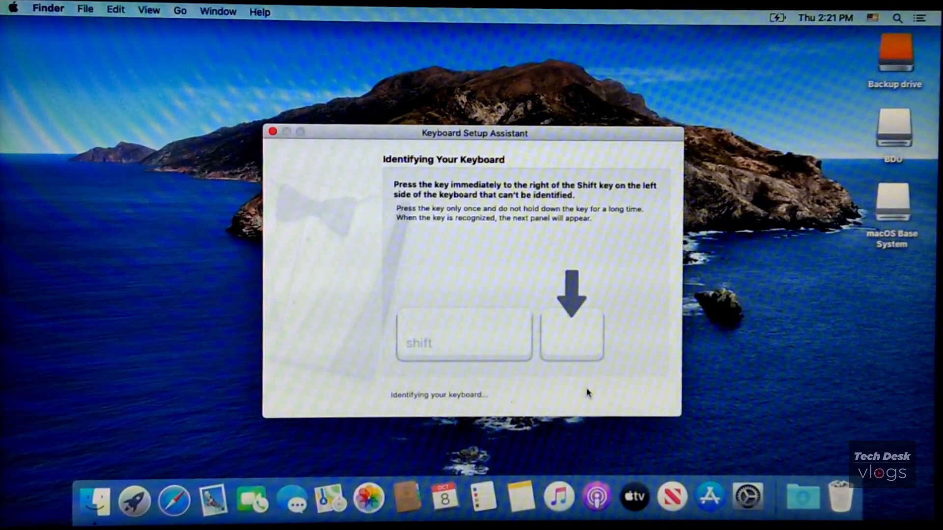
{"action": "key", "text": "z"}
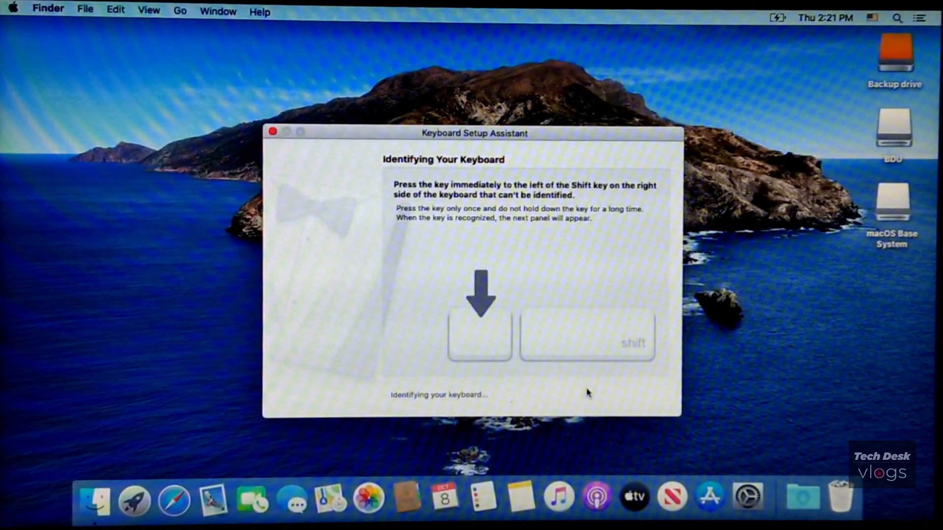
{"action": "key", "text": "slash"}
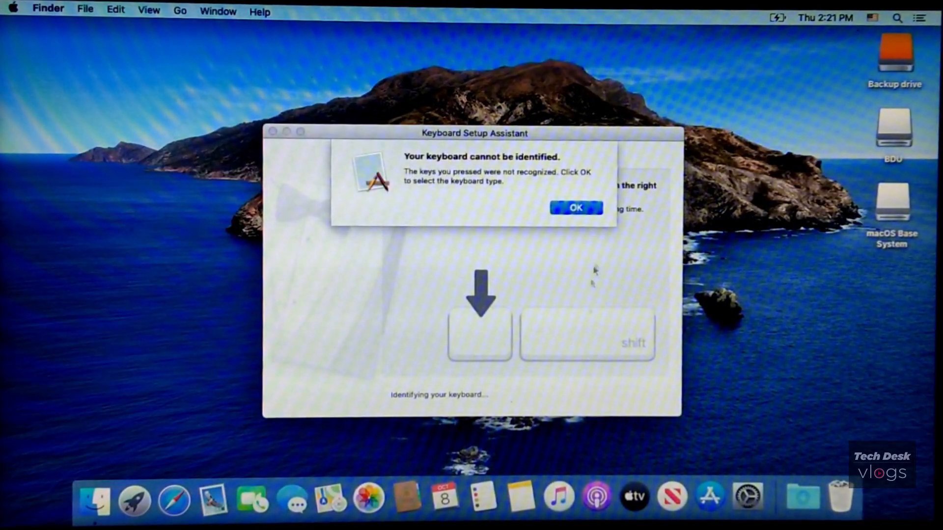
{"action": "left_click", "coordinate": [578, 209]}
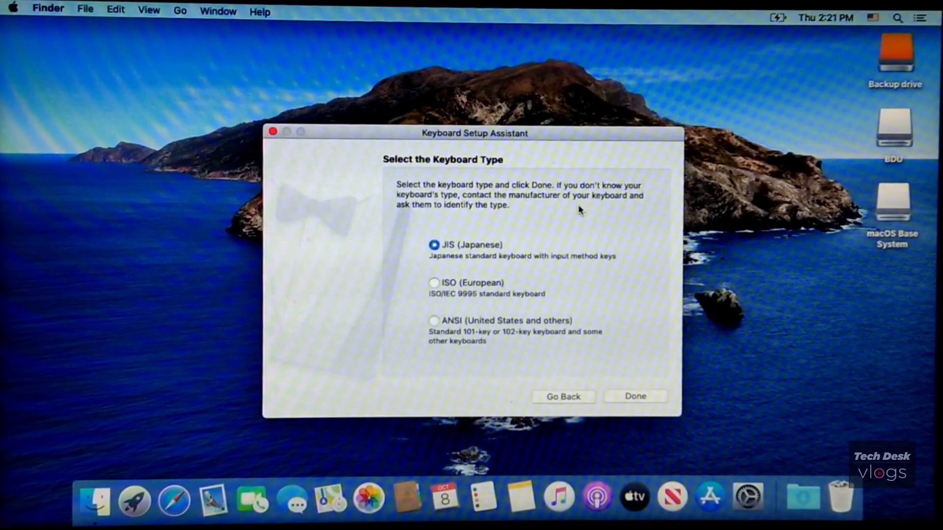
{"action": "left_click", "coordinate": [619, 398]}
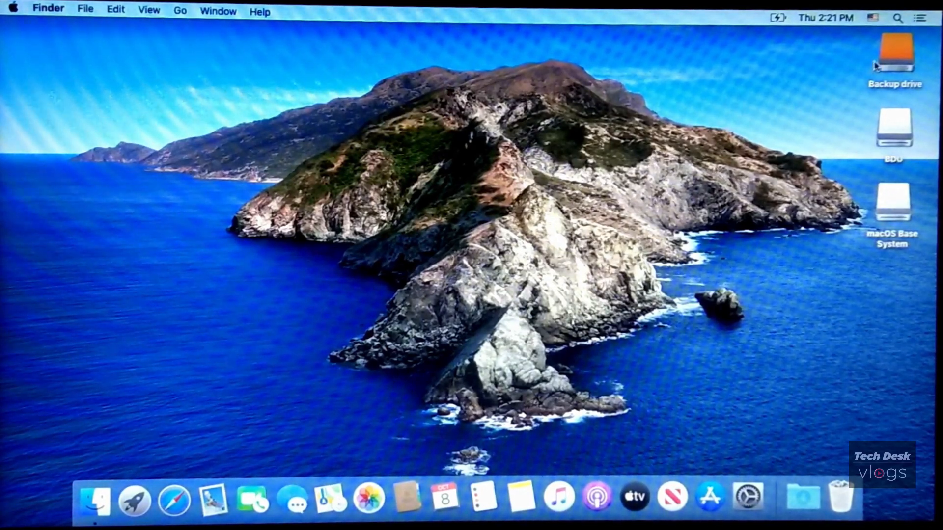
Check the external drives mounted on the desktop and the battery's charging status.
{"action": "left_click", "coordinate": [893, 66]}
{"action": "left_click", "coordinate": [894, 137]}
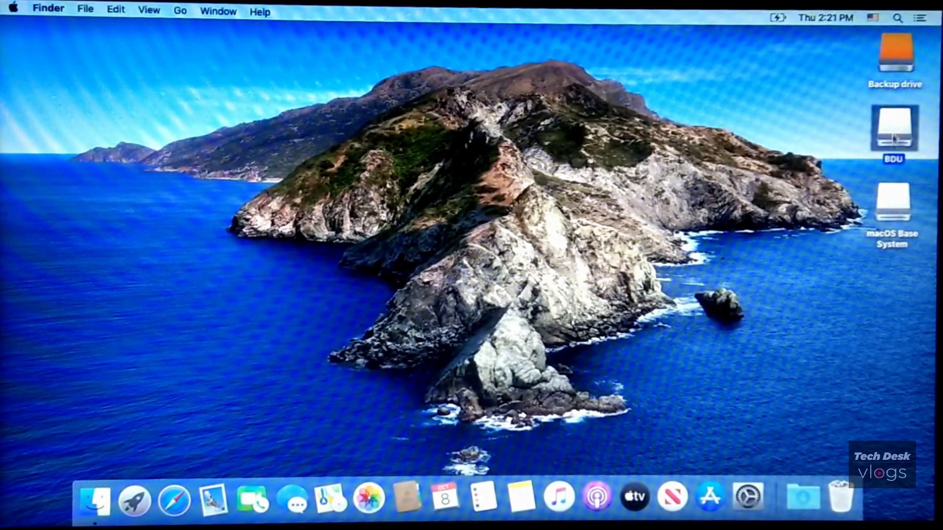
{"action": "left_click", "coordinate": [895, 202]}
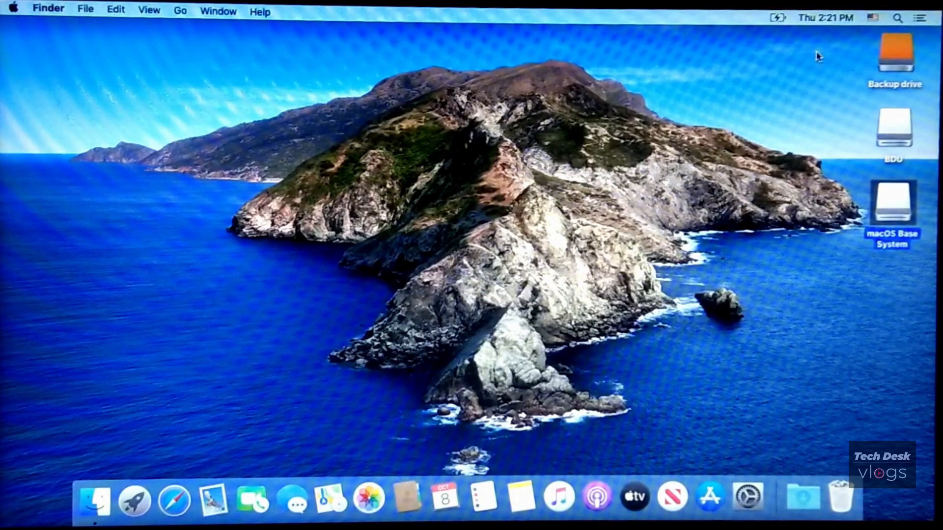
{"action": "left_click", "coordinate": [776, 19]}
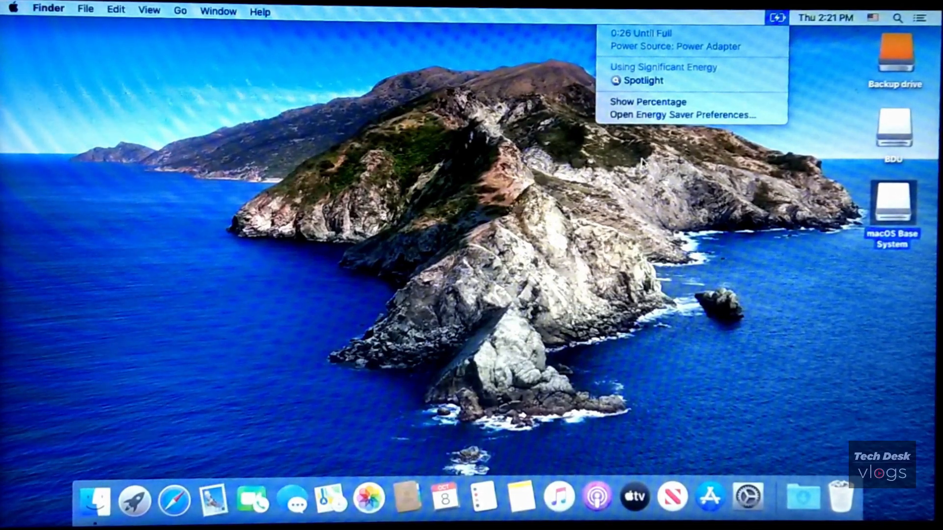
{"action": "left_click", "coordinate": [515, 255]}
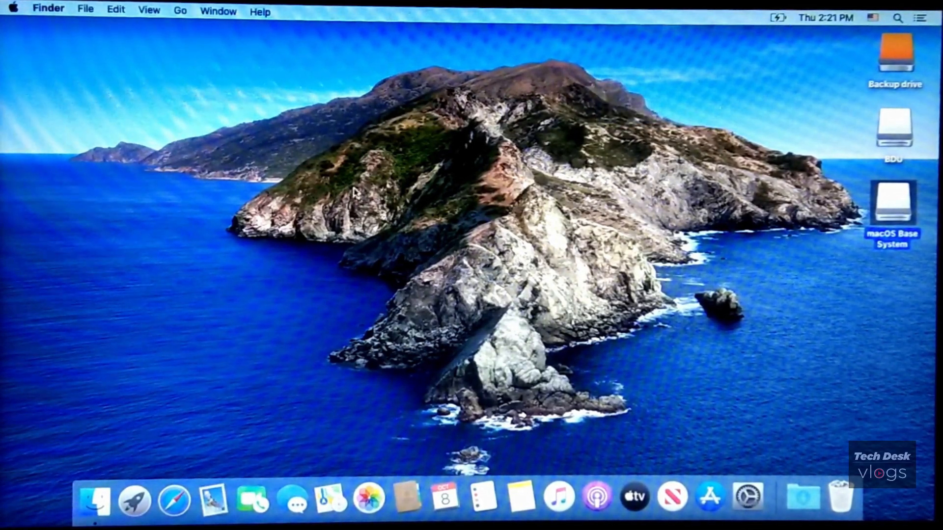
Check the graphics memory and the macOS version with its build number in About This Mac, and close the window.
{"action": "left_click", "coordinate": [14, 9]}
{"action": "left_click", "coordinate": [15, 25]}
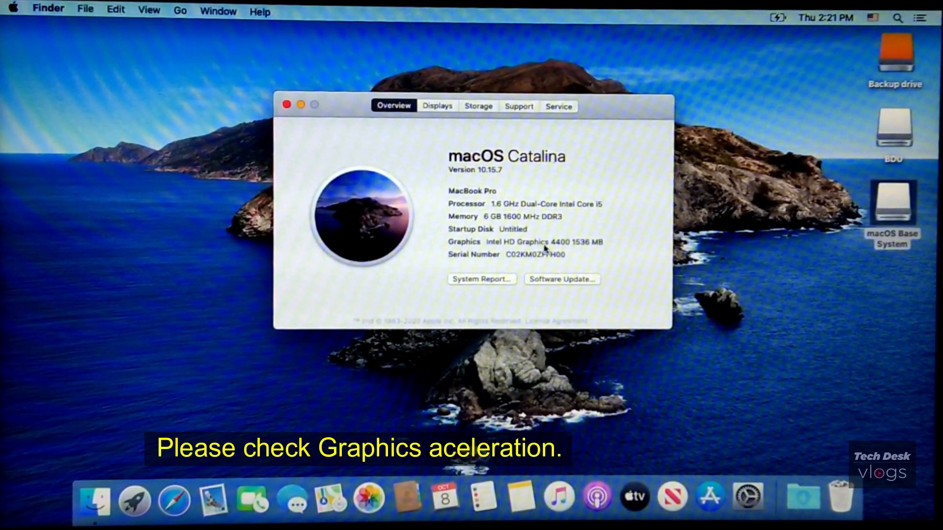
{"action": "left_click_drag", "start_coordinate": [489, 242], "coordinate": [606, 247]}
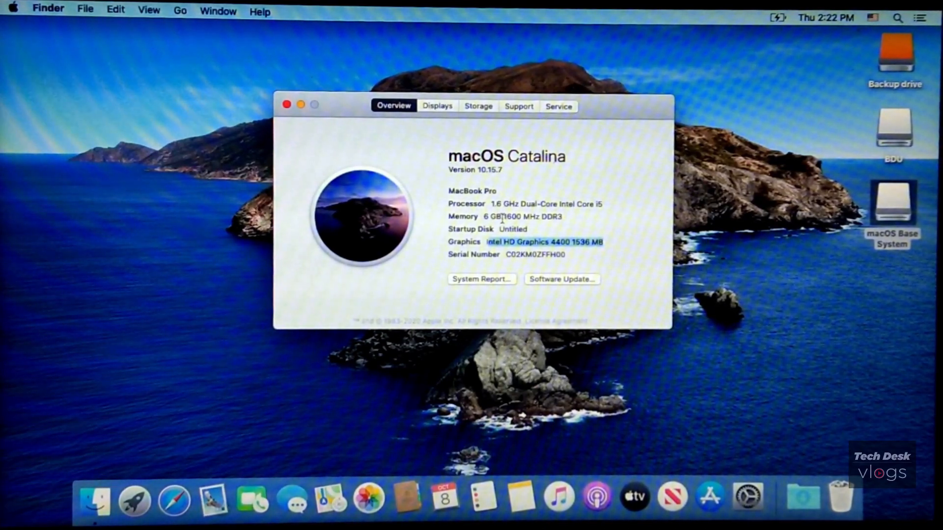
{"action": "left_click", "coordinate": [502, 169]}
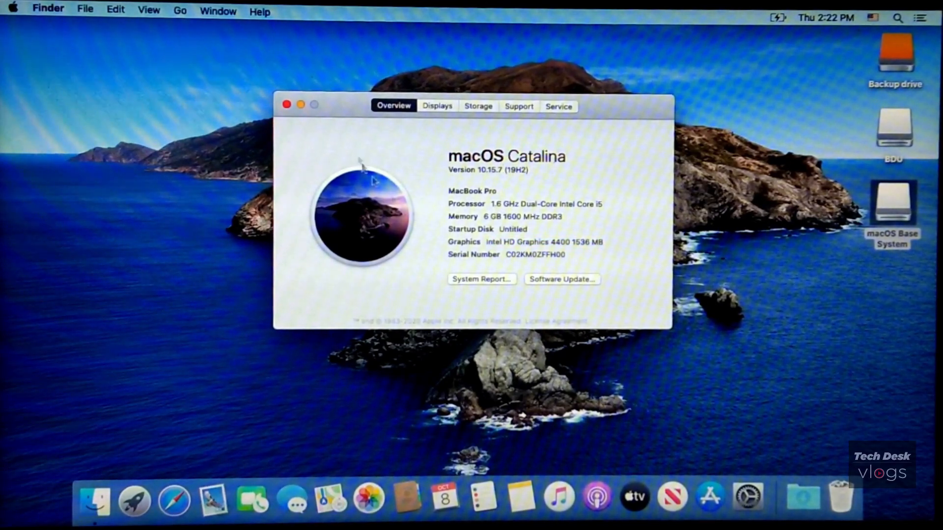
{"action": "left_click", "coordinate": [287, 105]}
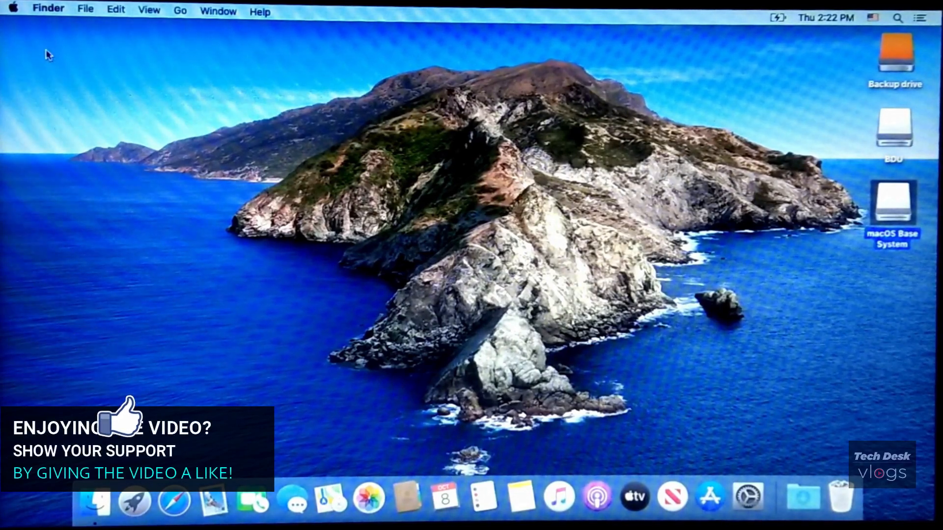
Test the internet connection by loading Google from the Safari favorites, and close the browser window.
{"action": "left_click", "coordinate": [13, 7]}
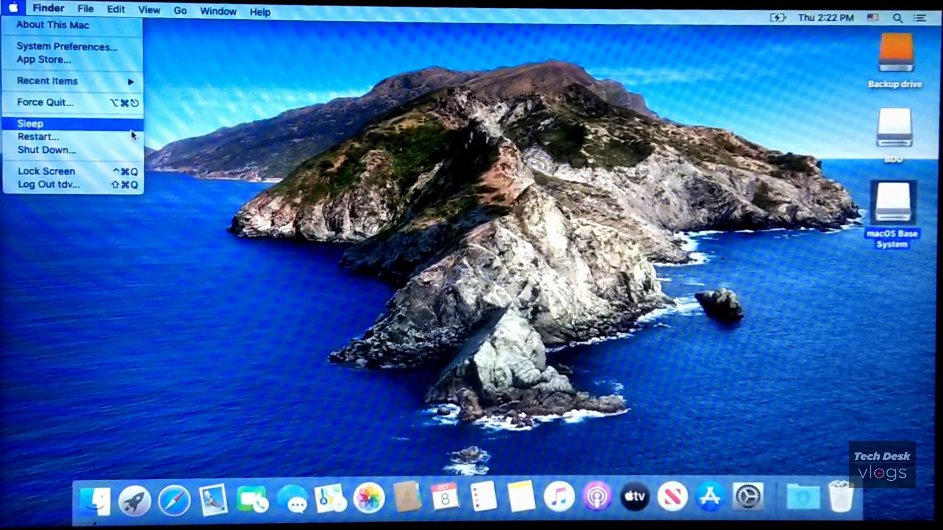
{"action": "left_click", "coordinate": [175, 452]}
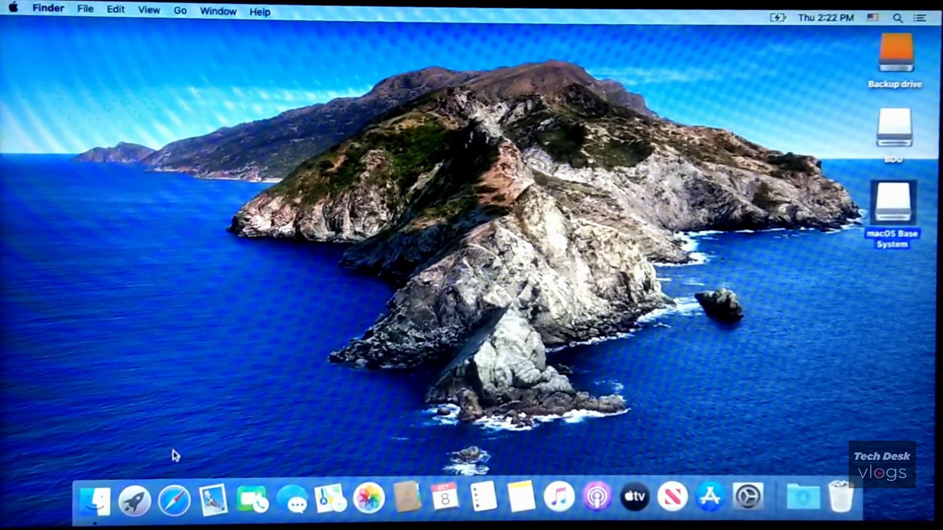
{"action": "left_click", "coordinate": [175, 497]}
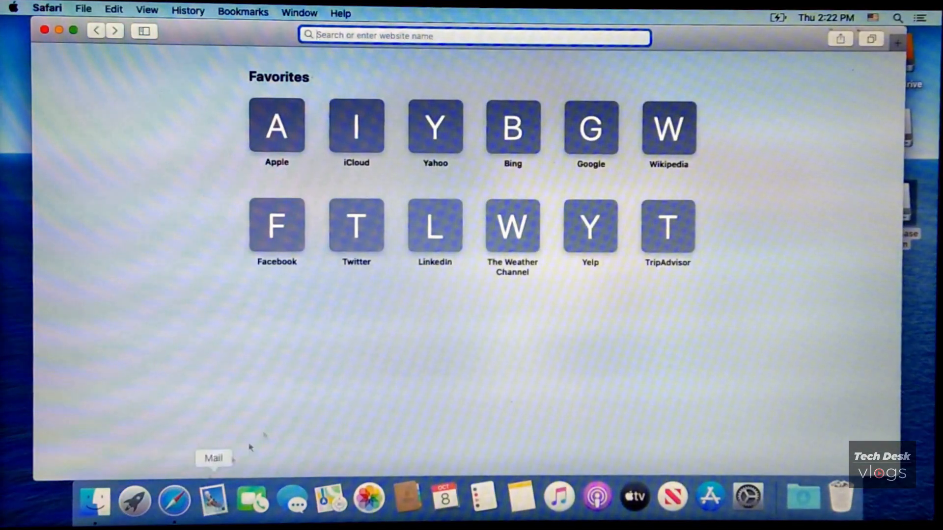
{"action": "left_click", "coordinate": [587, 133]}
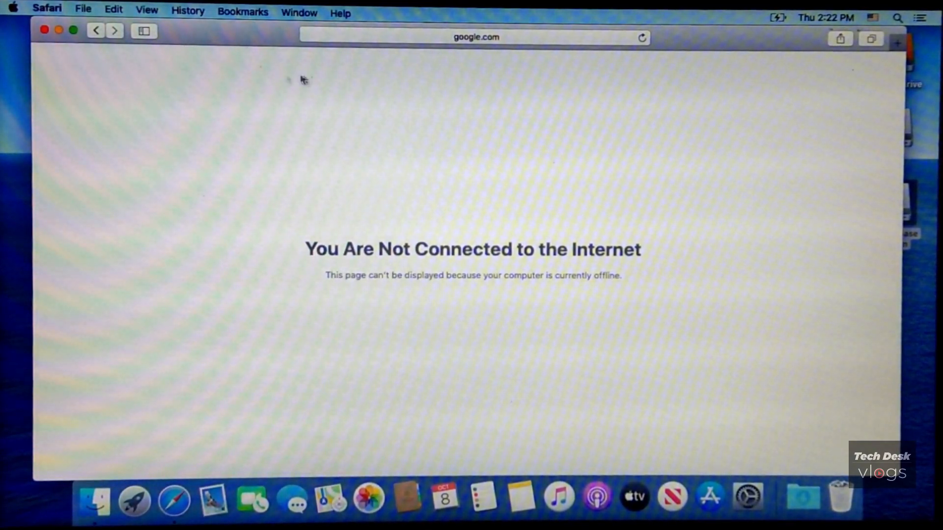
{"action": "left_click", "coordinate": [44, 32]}
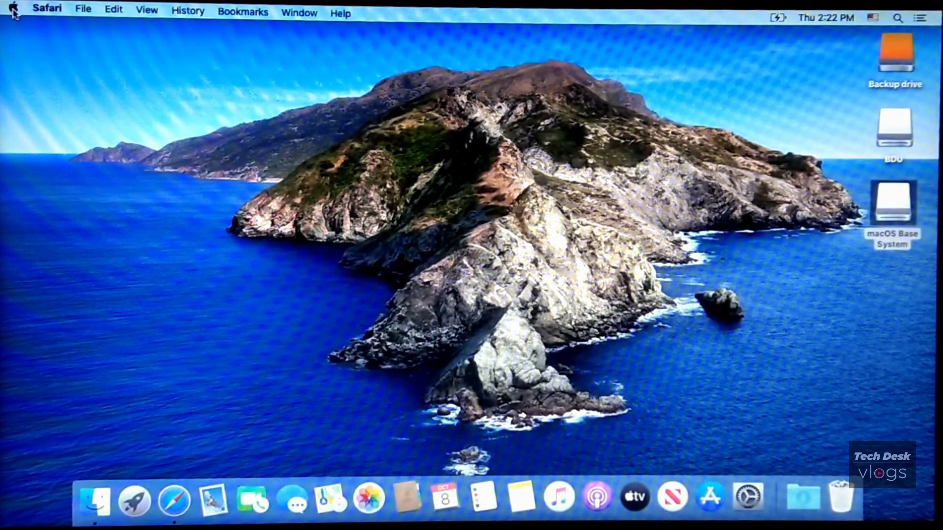
Check the Sound settings in System Preferences, trying to select an alert sound, and close the window.
{"action": "left_click", "coordinate": [13, 9]}
{"action": "mouse_move", "coordinate": [36, 10]}
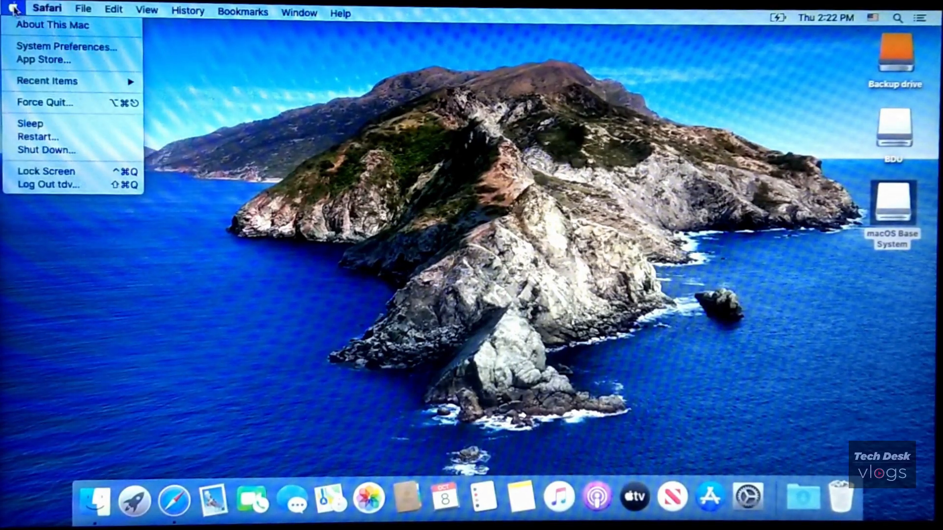
{"action": "left_click", "coordinate": [24, 46]}
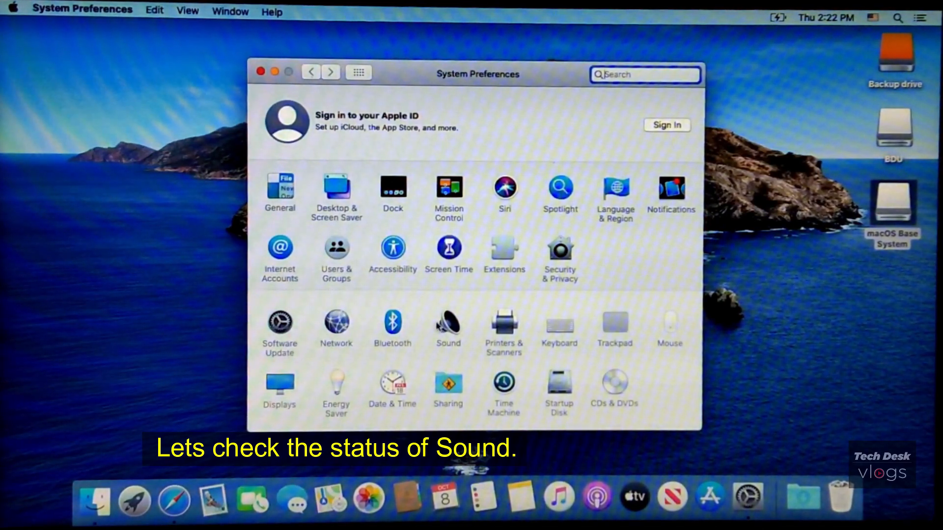
{"action": "left_click", "coordinate": [448, 329]}
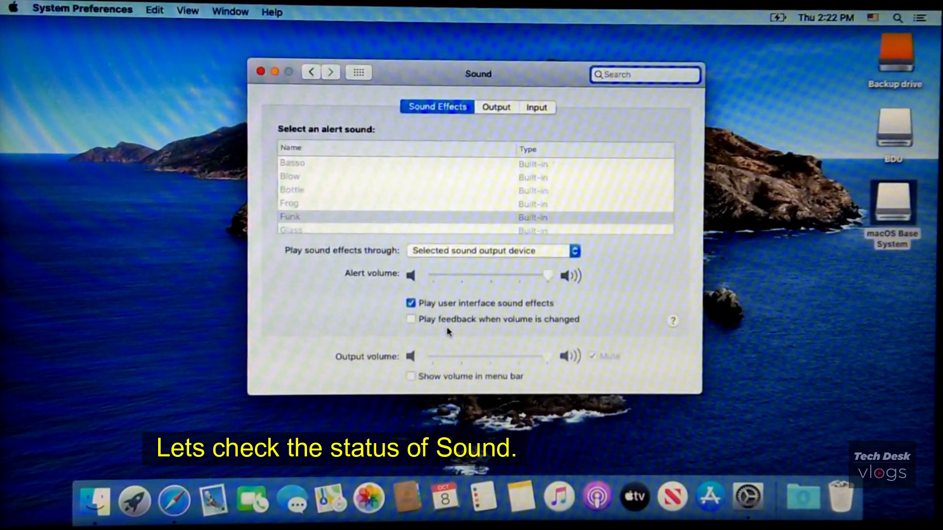
{"action": "left_click", "coordinate": [301, 209]}
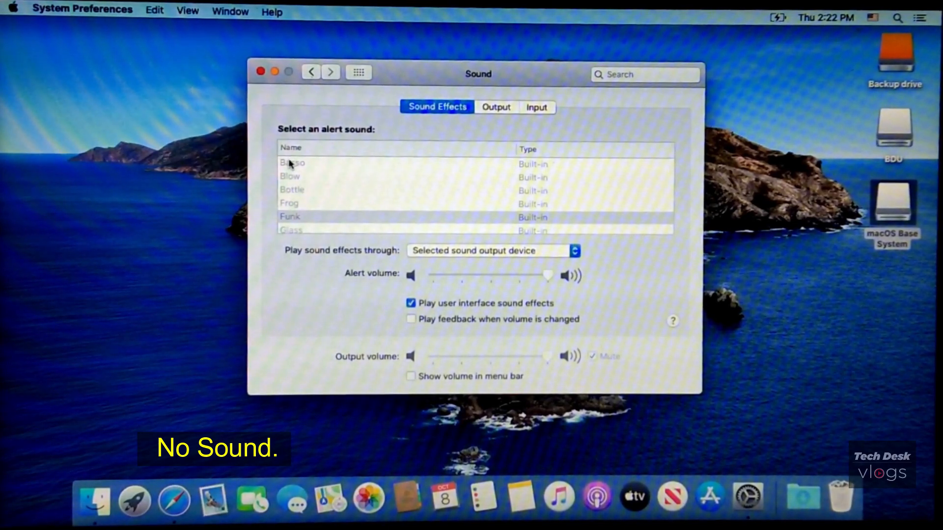
{"action": "left_click", "coordinate": [261, 72]}
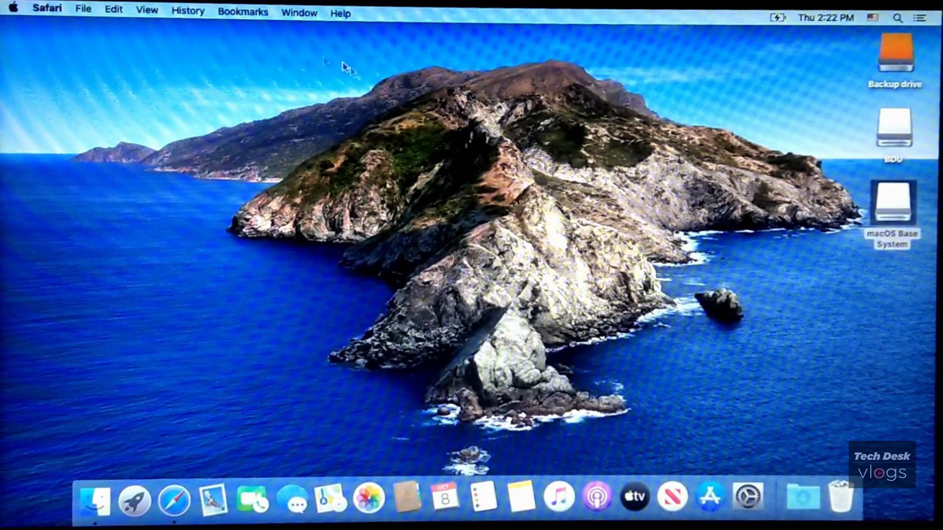
{"action": "left_click", "coordinate": [354, 73]}
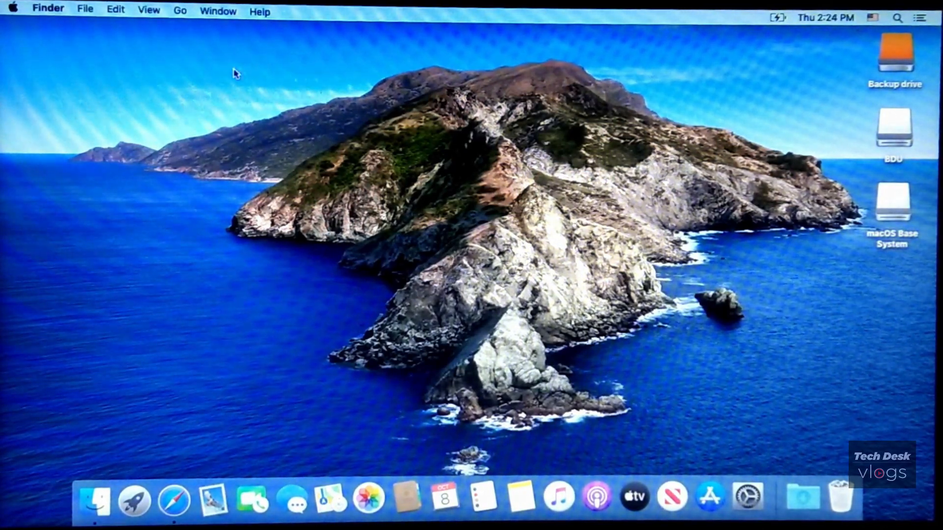
Check the status of the Ethernet connection in the Network settings of System Preferences.
{"action": "left_click", "coordinate": [12, 7]}
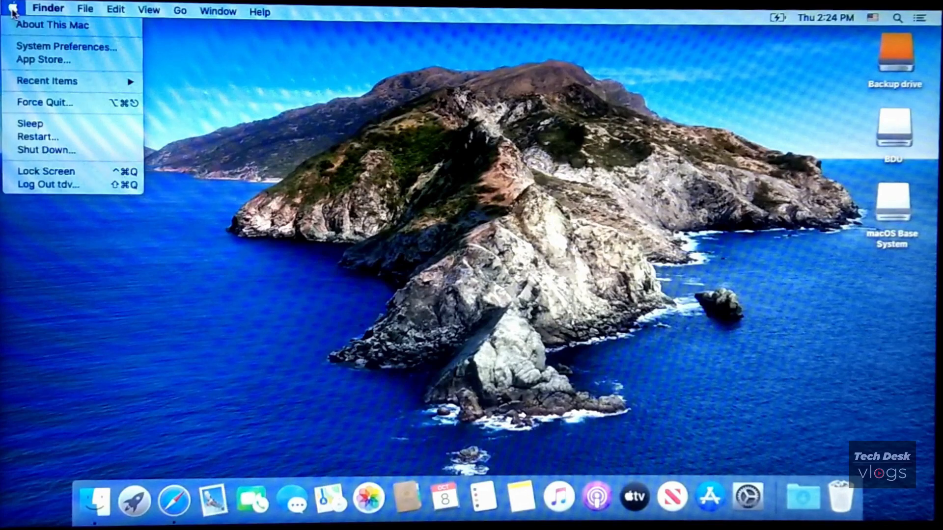
{"action": "left_click", "coordinate": [32, 47]}
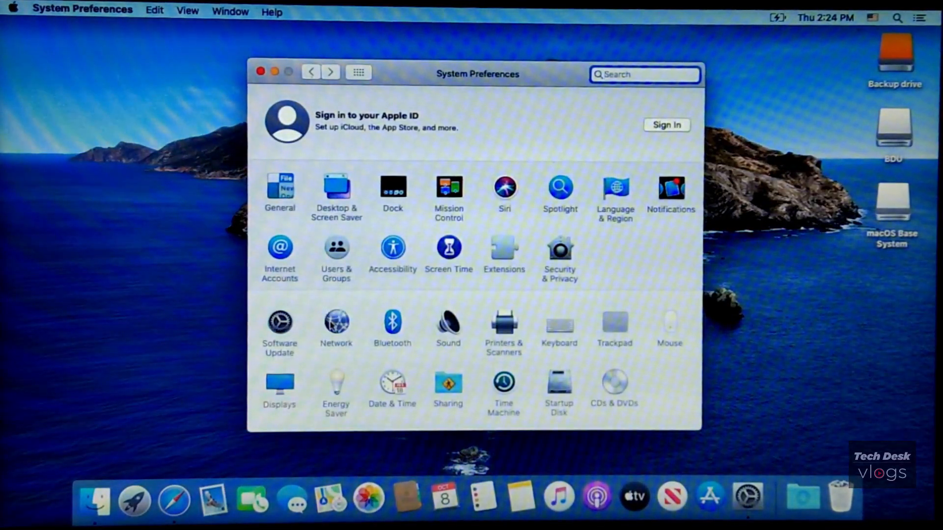
{"action": "left_click", "coordinate": [332, 324]}
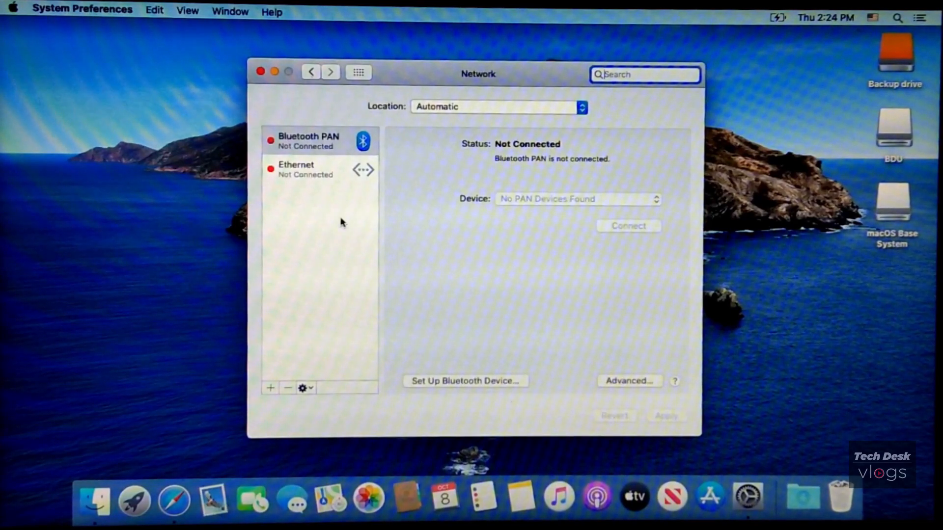
{"action": "left_click", "coordinate": [321, 180]}
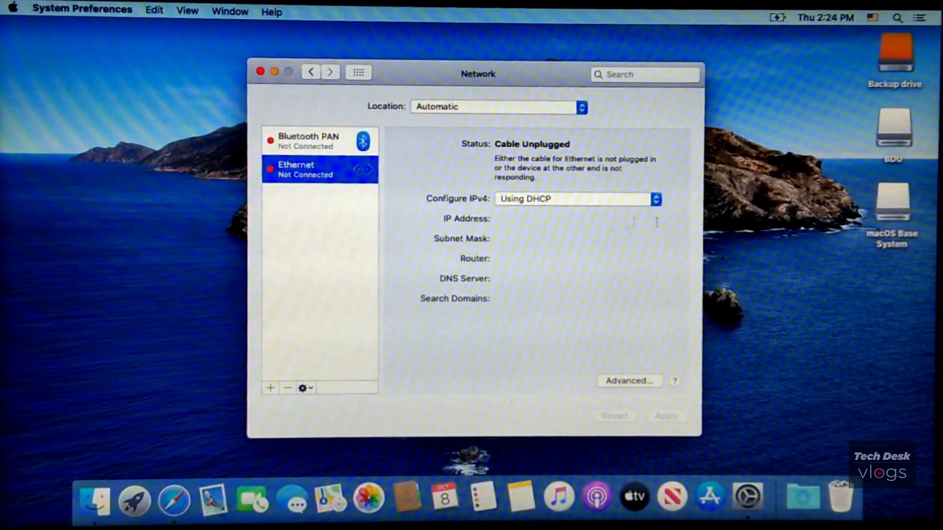
Copy RealtekRTL8111.kext from the updated kexts folder on the macOS Base System drive.
{"action": "left_click", "coordinate": [893, 215]}
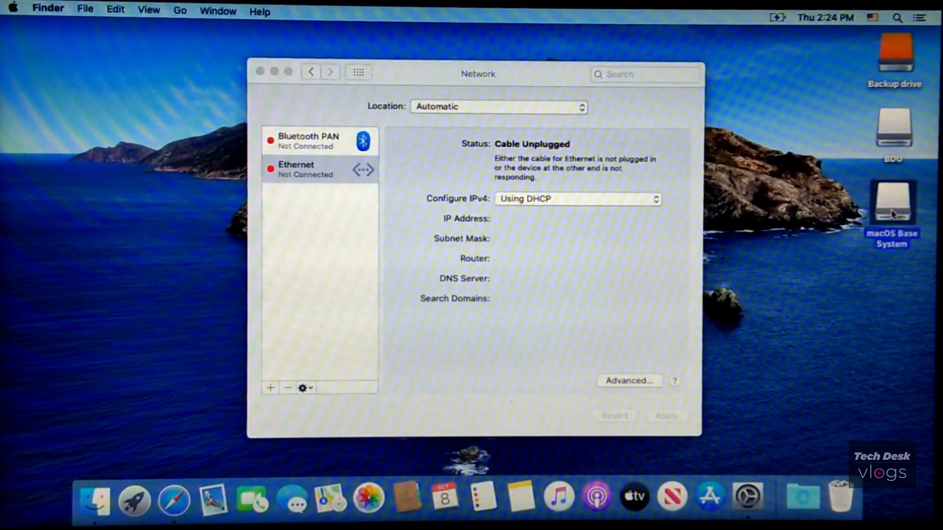
{"action": "double_click", "coordinate": [893, 214]}
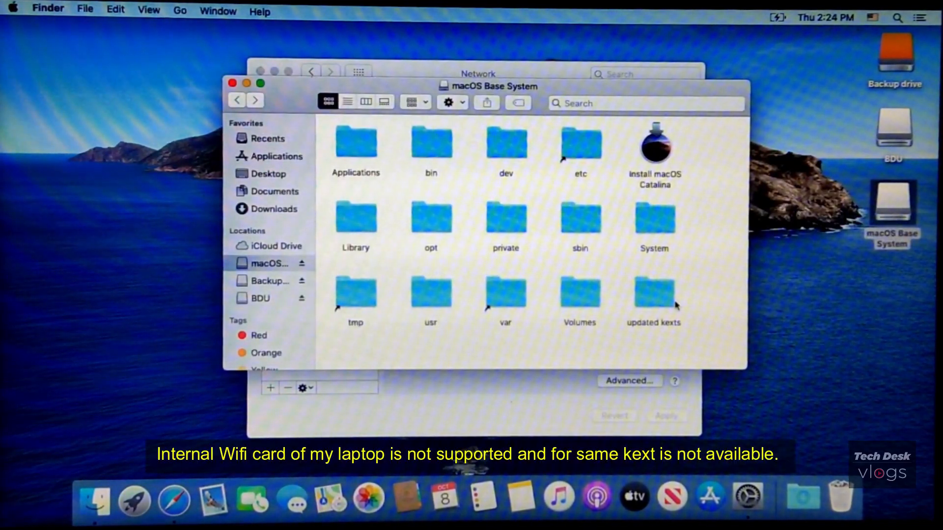
{"action": "double_click", "coordinate": [657, 306]}
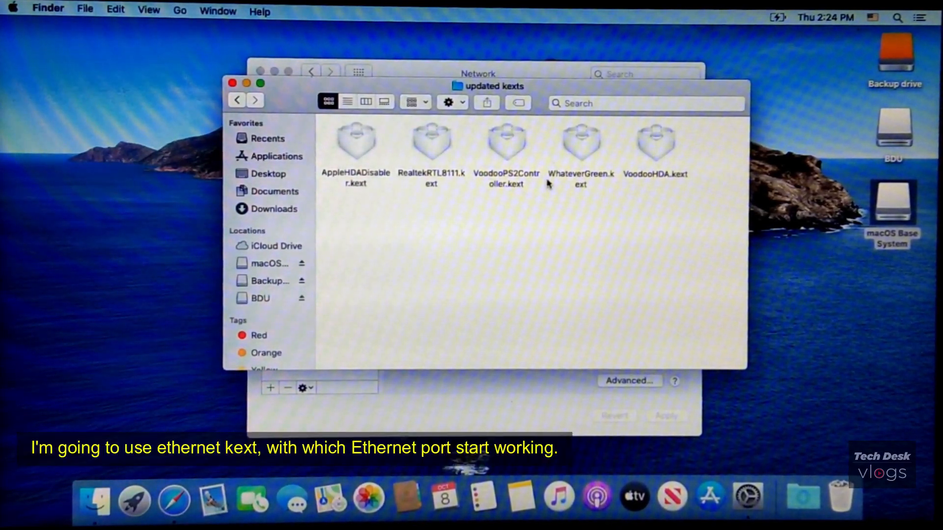
{"action": "left_click", "coordinate": [436, 156]}
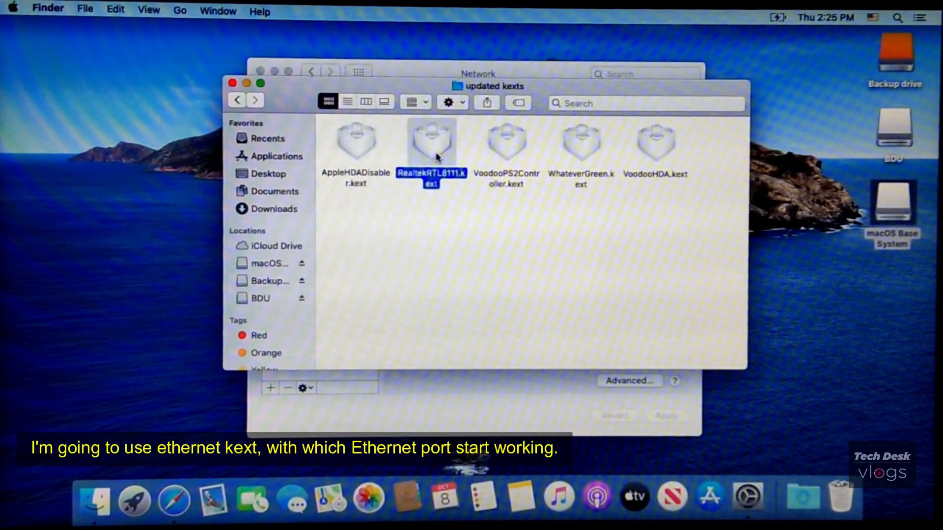
{"action": "right_click", "coordinate": [436, 156]}
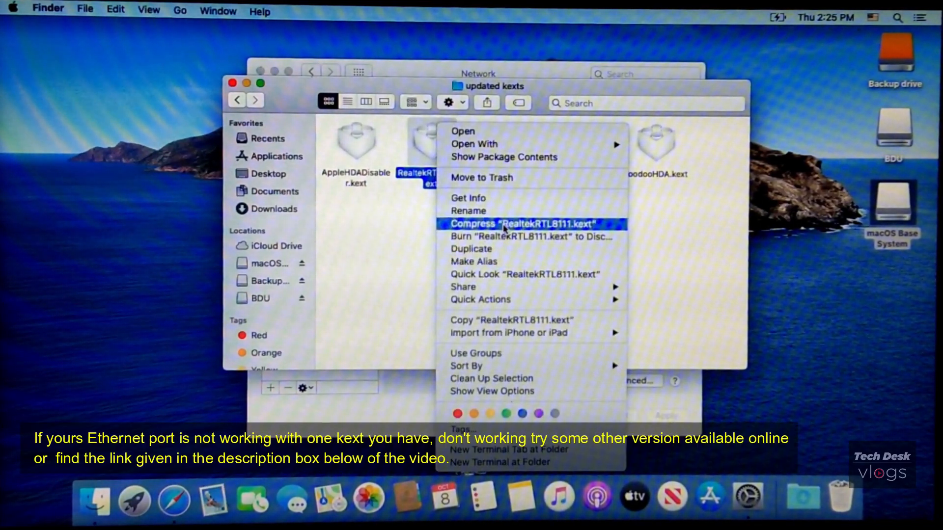
{"action": "left_click", "coordinate": [515, 322]}
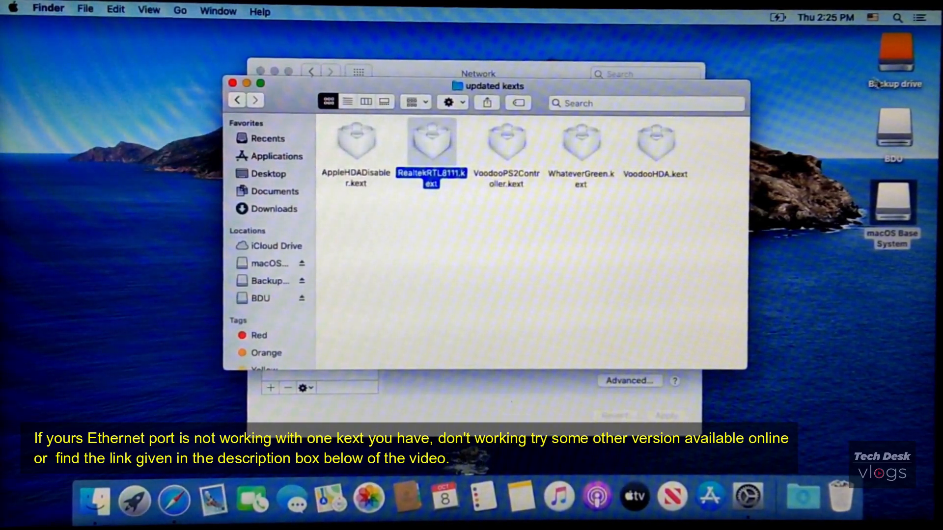
Paste the copied RealtekRTL8111.kext into the EFI/OC/Kexts folder of the BDU drive, replacing the existing file.
{"action": "left_click", "coordinate": [892, 143]}
{"action": "double_click", "coordinate": [891, 144]}
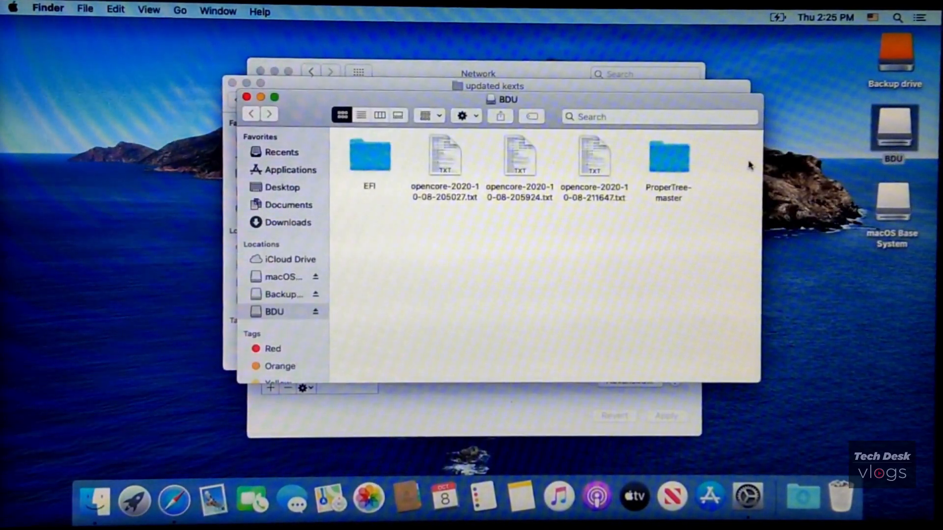
{"action": "double_click", "coordinate": [375, 164]}
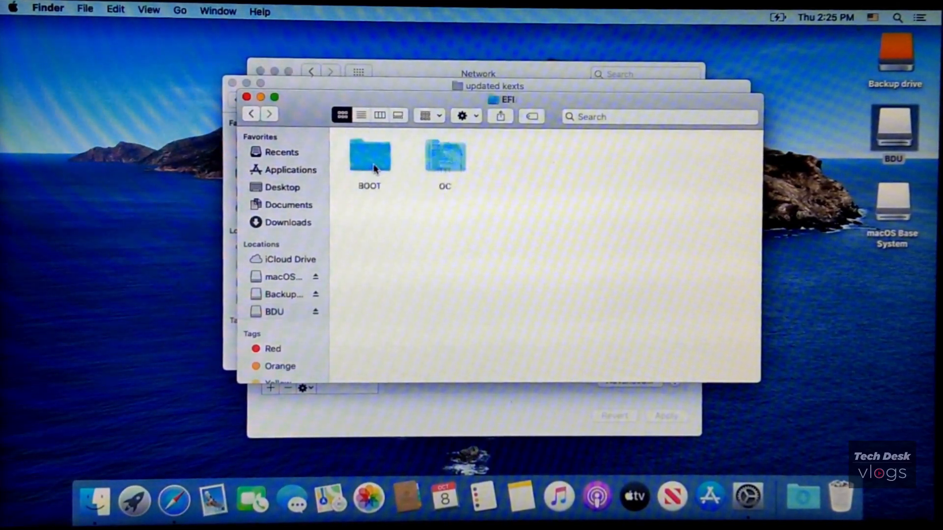
{"action": "double_click", "coordinate": [453, 163]}
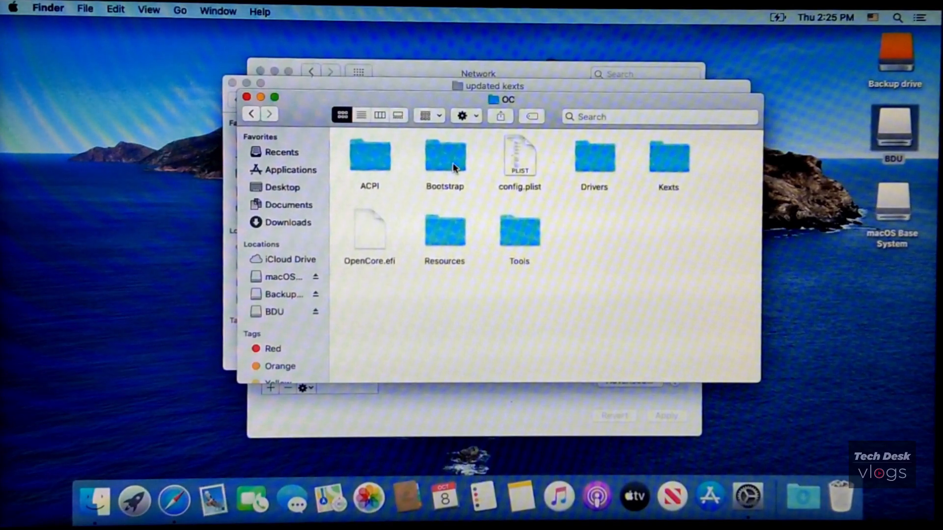
{"action": "double_click", "coordinate": [680, 167]}
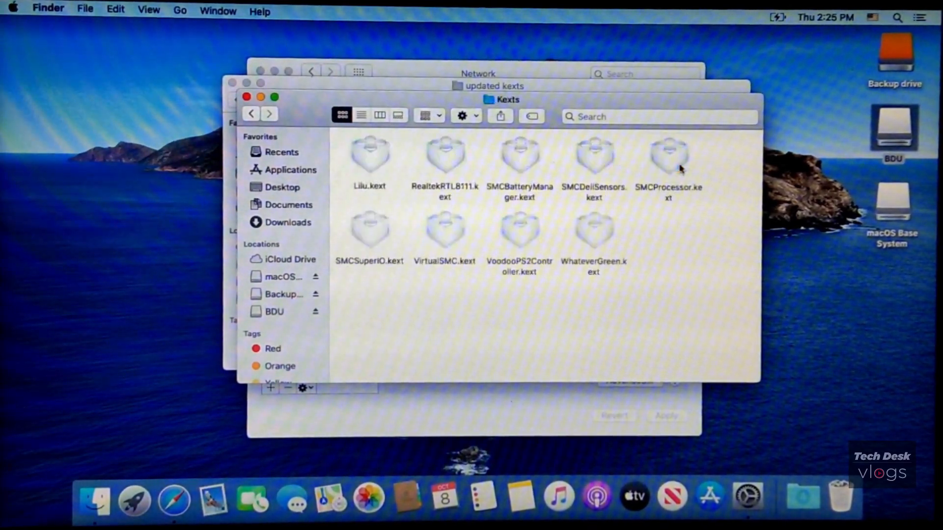
{"action": "right_click", "coordinate": [581, 321]}
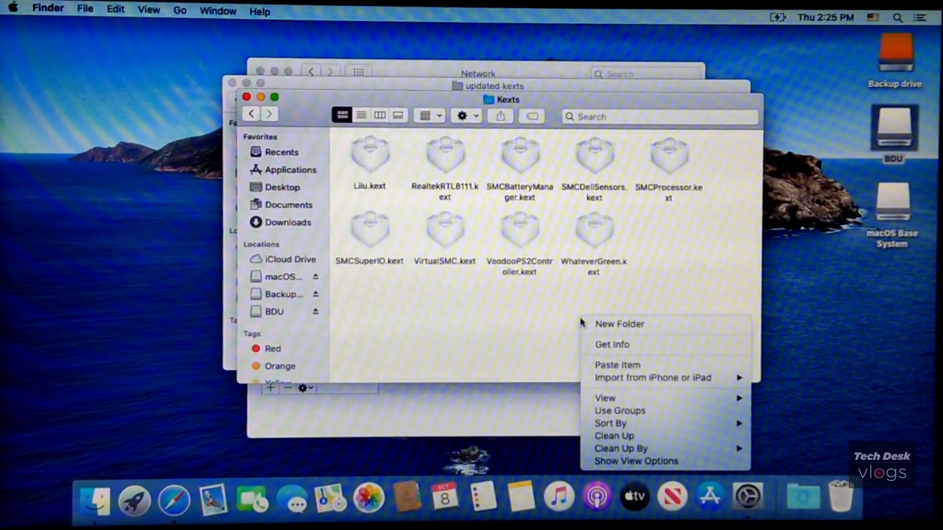
{"action": "left_click", "coordinate": [527, 322]}
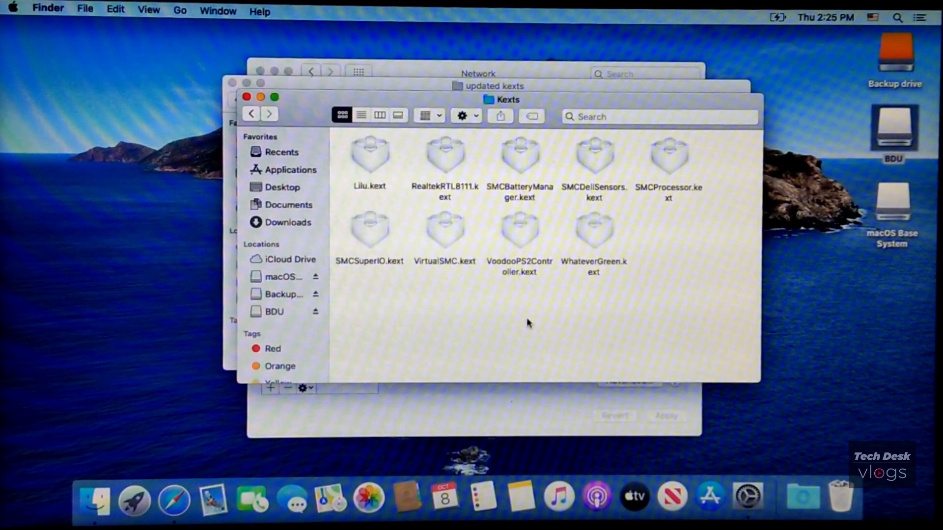
{"action": "right_click", "coordinate": [527, 323]}
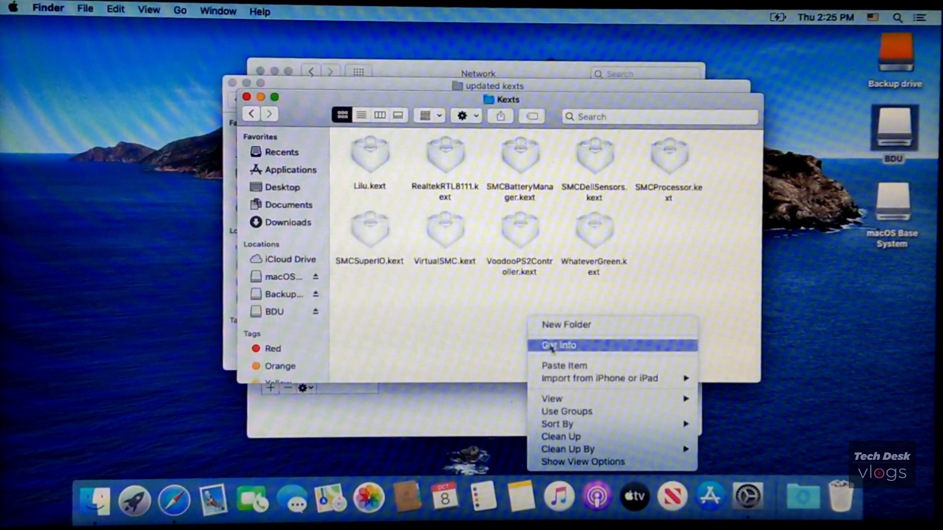
{"action": "left_click", "coordinate": [565, 368]}
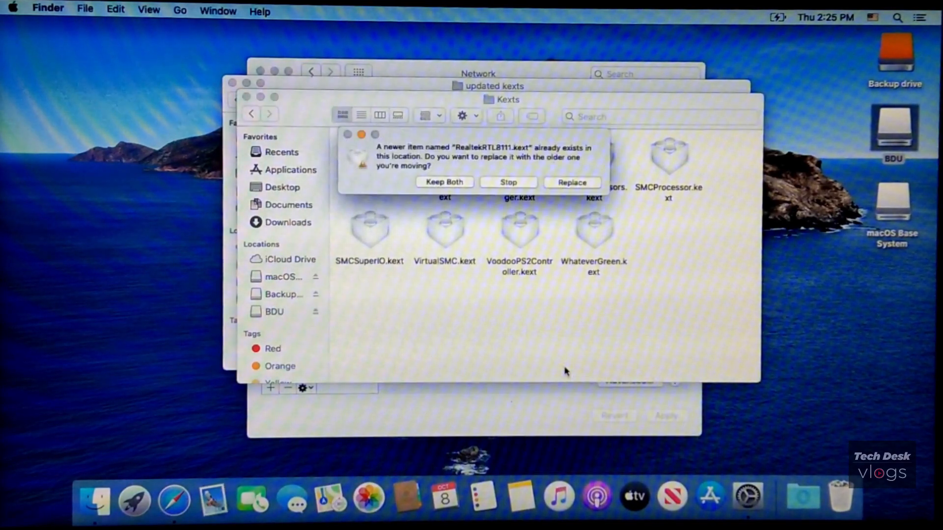
{"action": "left_click", "coordinate": [587, 185]}
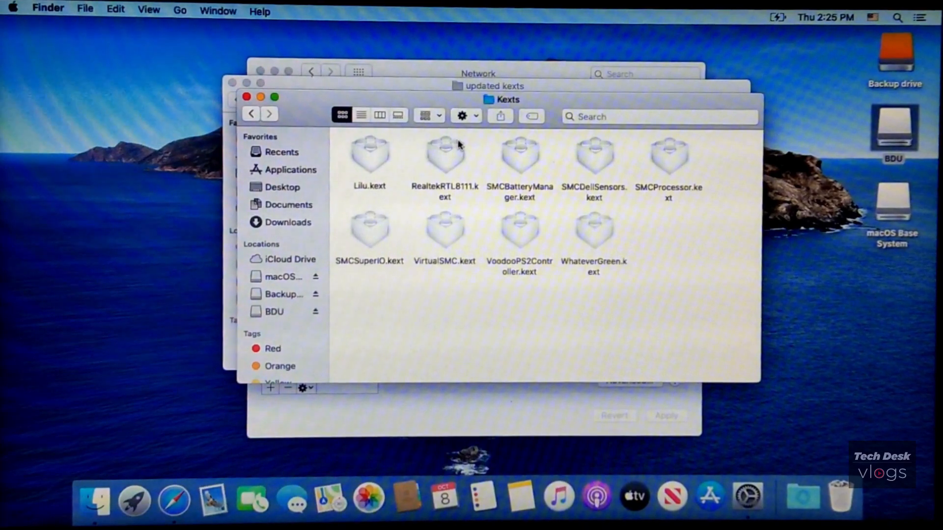
Close the Kexts, updated kexts and Network windows.
{"action": "left_click", "coordinate": [247, 97]}
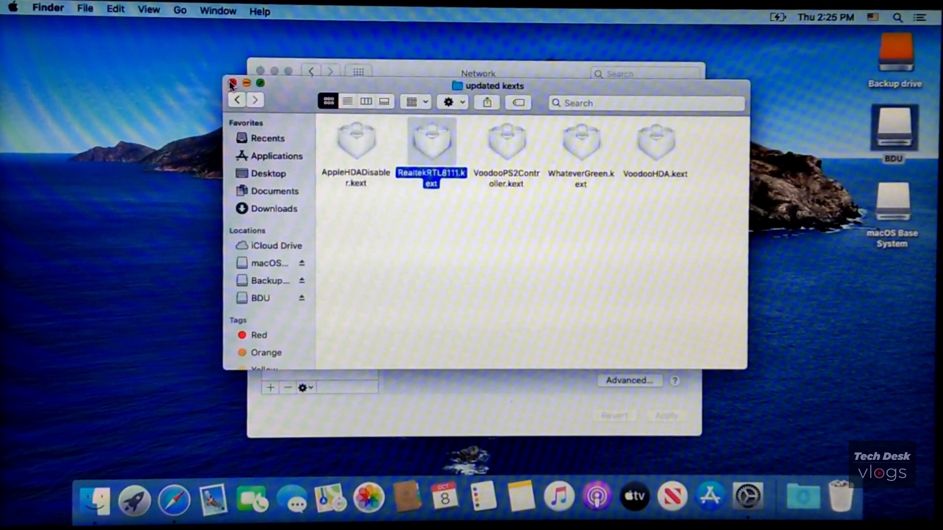
{"action": "left_click", "coordinate": [232, 84]}
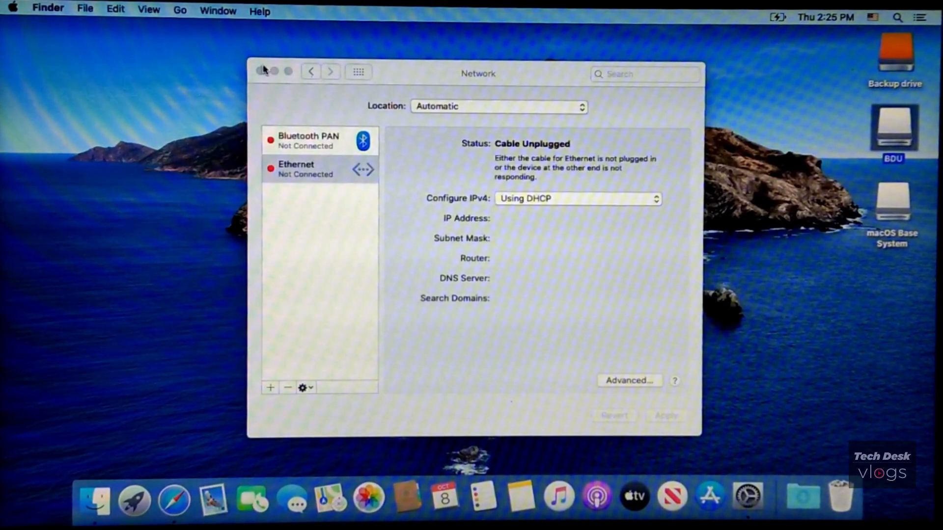
{"action": "left_click", "coordinate": [260, 71]}
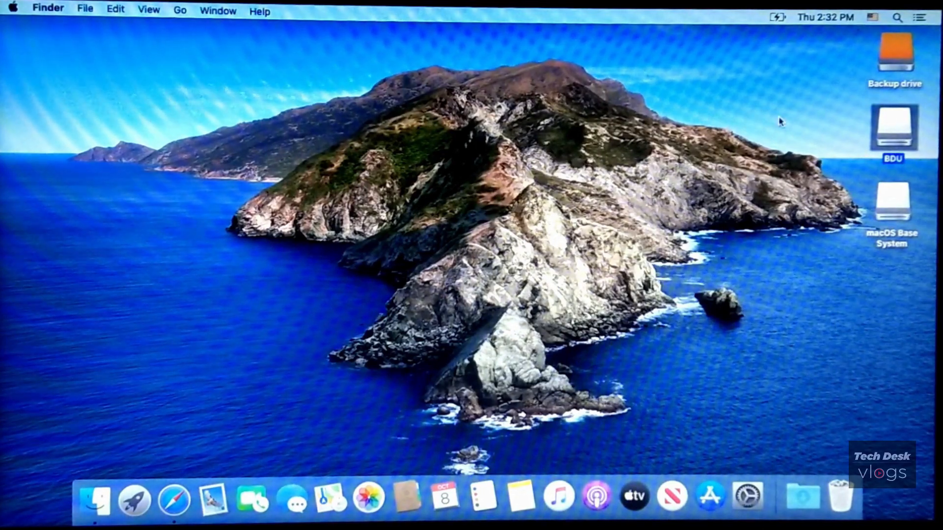
Look through the ProperTree-master folder and its Scripts subfolder on the BDU drive, and return to the drive's root.
{"action": "double_click", "coordinate": [886, 119]}
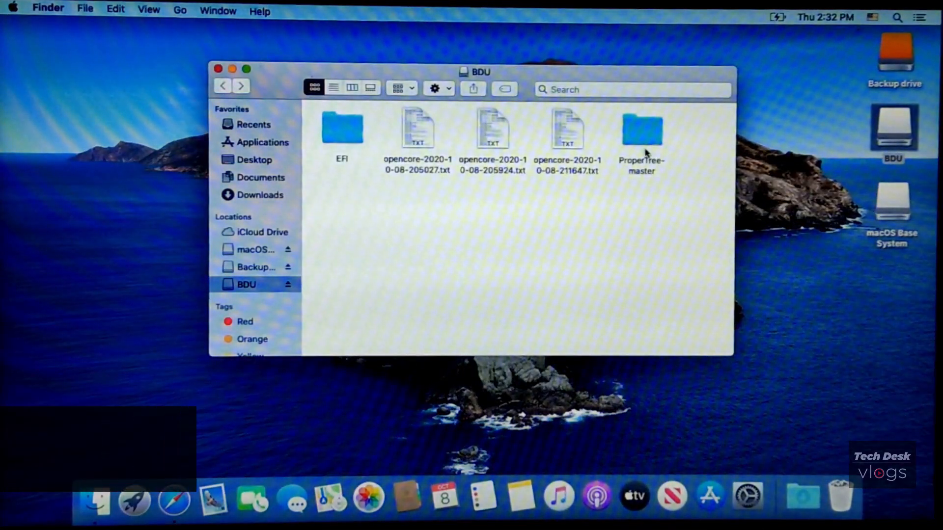
{"action": "double_click", "coordinate": [641, 147]}
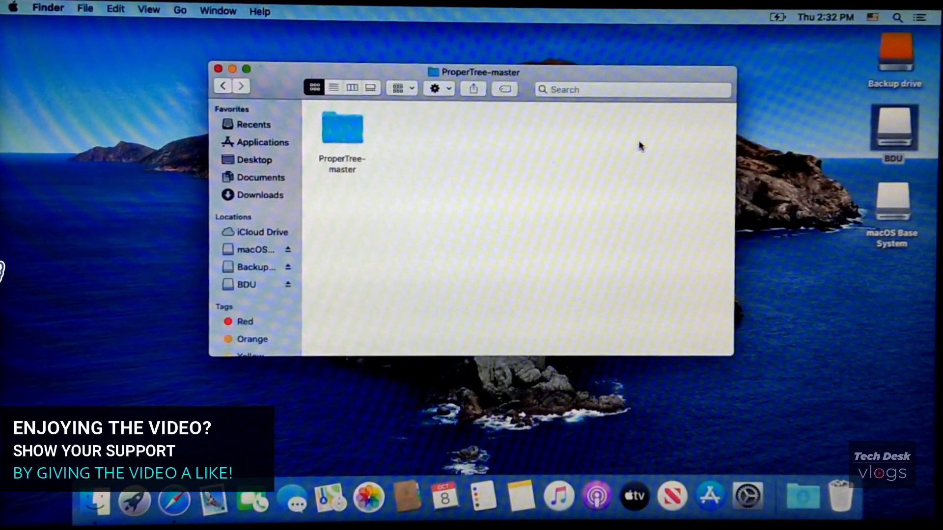
{"action": "double_click", "coordinate": [341, 142]}
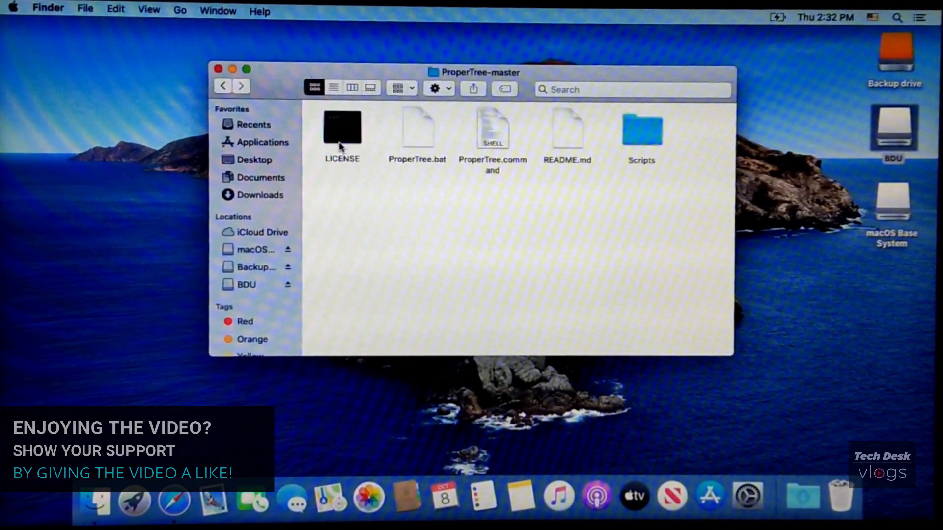
{"action": "double_click", "coordinate": [637, 142]}
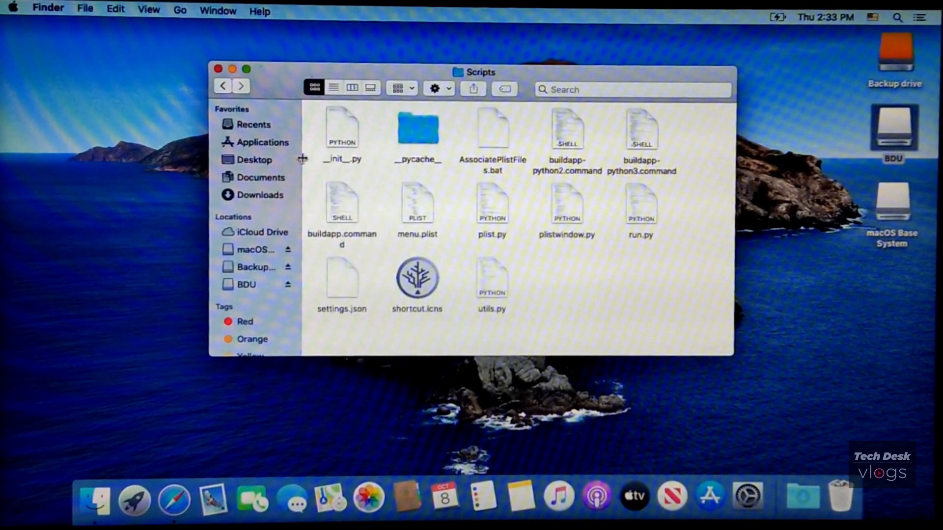
{"action": "left_click", "coordinate": [225, 88]}
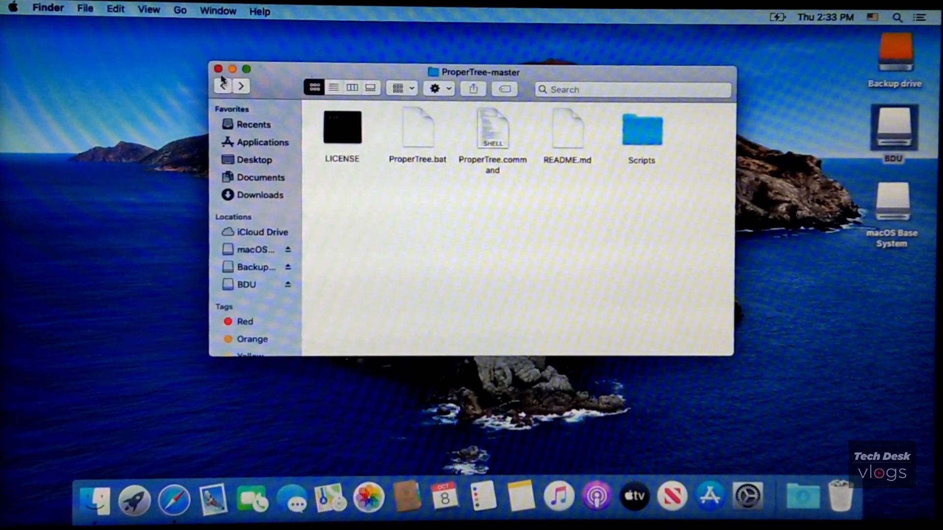
{"action": "left_click", "coordinate": [226, 94]}
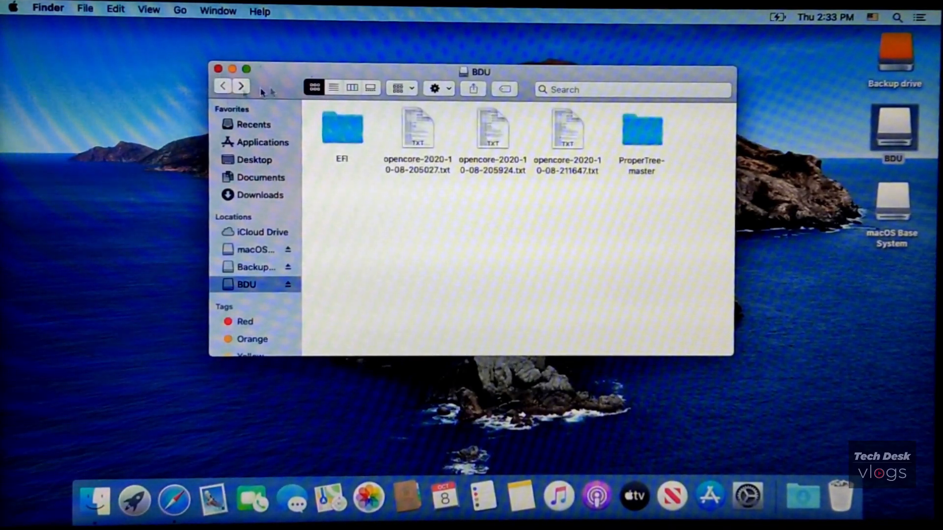
Check which applications are offered for opening config.plist in the EFI/OC folder of the BDU drive.
{"action": "double_click", "coordinate": [358, 140]}
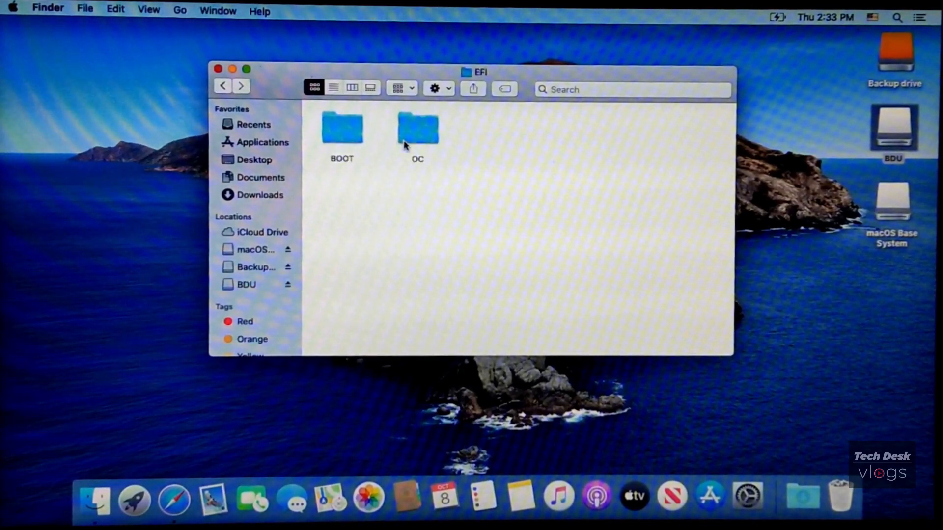
{"action": "double_click", "coordinate": [404, 144]}
{"action": "left_click", "coordinate": [488, 146]}
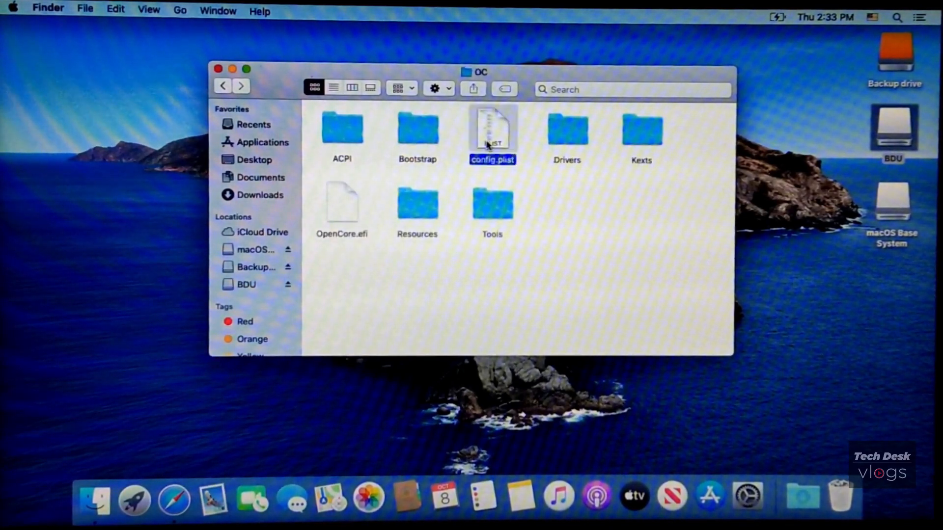
{"action": "right_click", "coordinate": [488, 145]}
{"action": "mouse_move", "coordinate": [516, 160]}
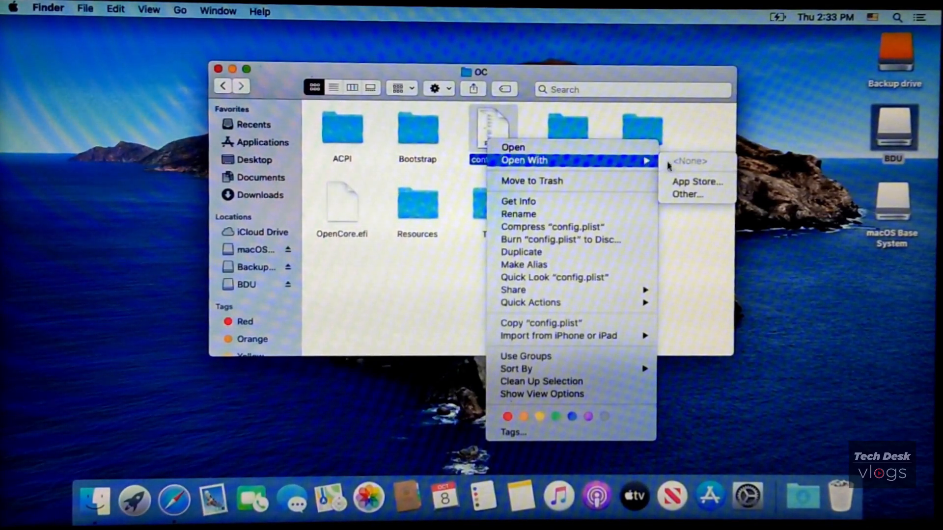
{"action": "left_click", "coordinate": [676, 232]}
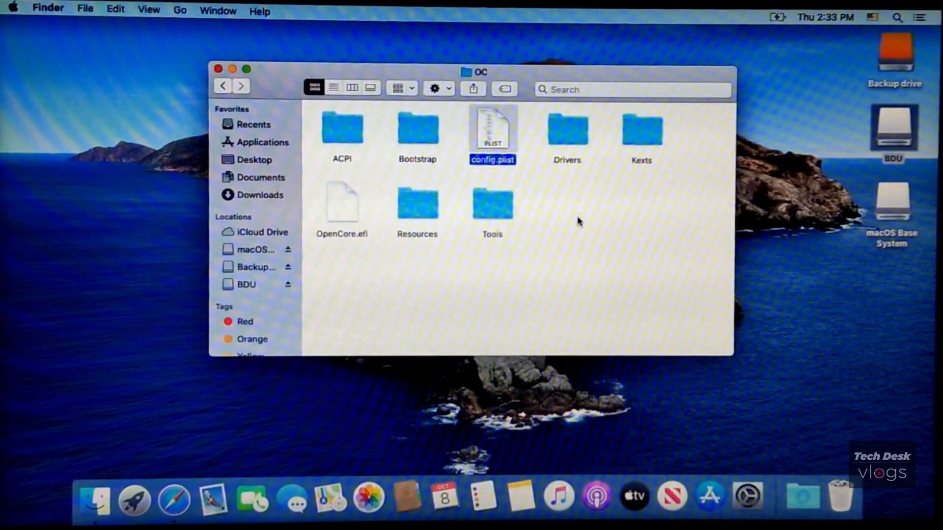
Build the ProperTree app by running buildapp.command from ProperTree-master's Scripts folder on the BDU drive, and close the Terminal window.
{"action": "left_click", "coordinate": [223, 87]}
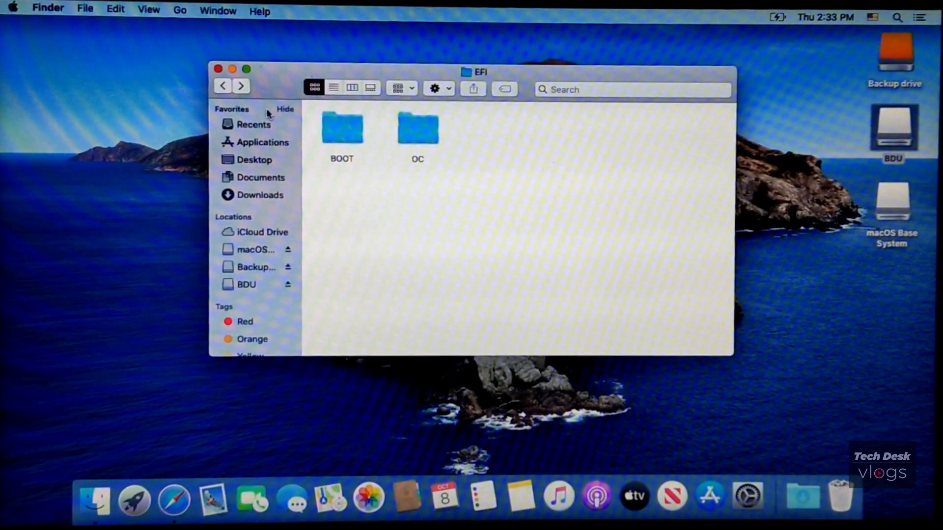
{"action": "left_click", "coordinate": [222, 87]}
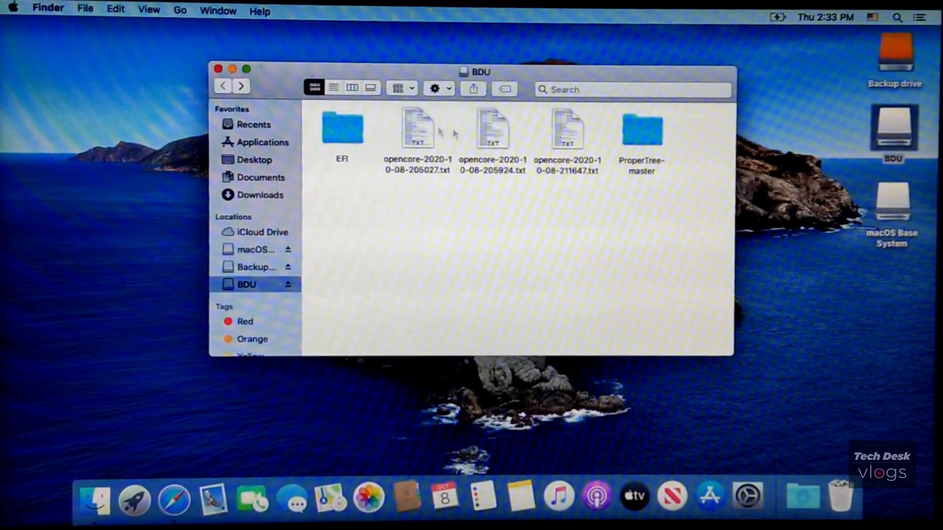
{"action": "double_click", "coordinate": [634, 142]}
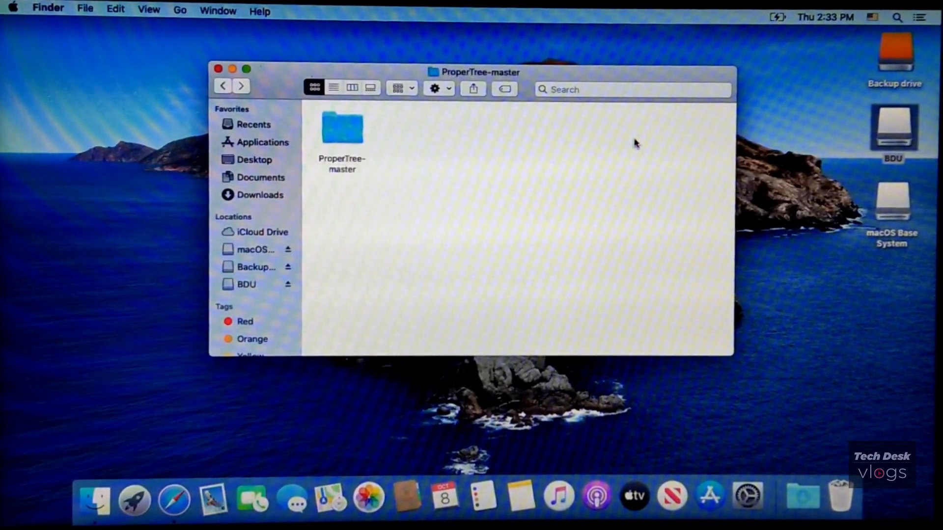
{"action": "double_click", "coordinate": [341, 141]}
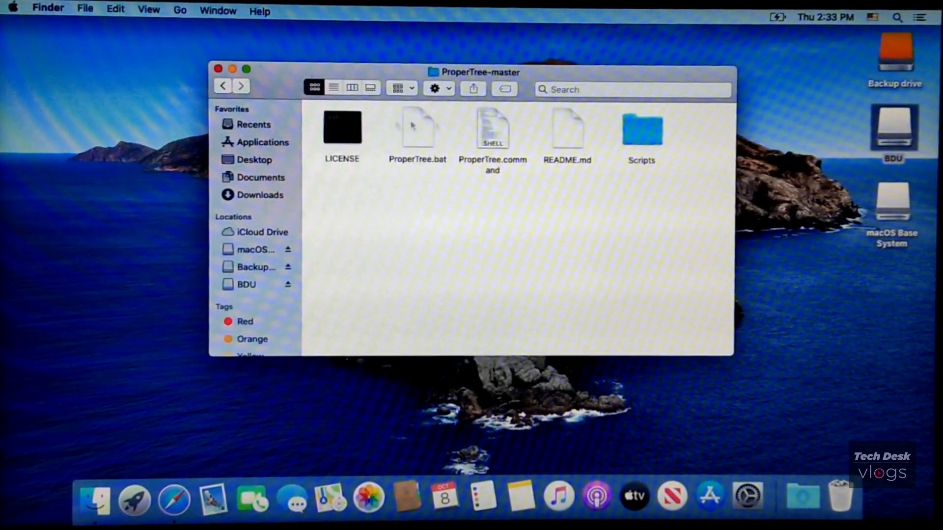
{"action": "double_click", "coordinate": [633, 141]}
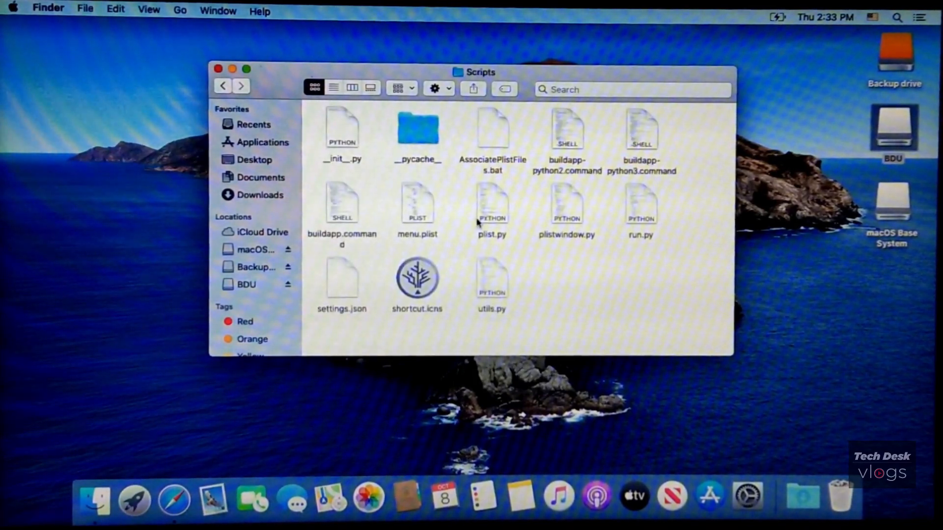
{"action": "double_click", "coordinate": [353, 214]}
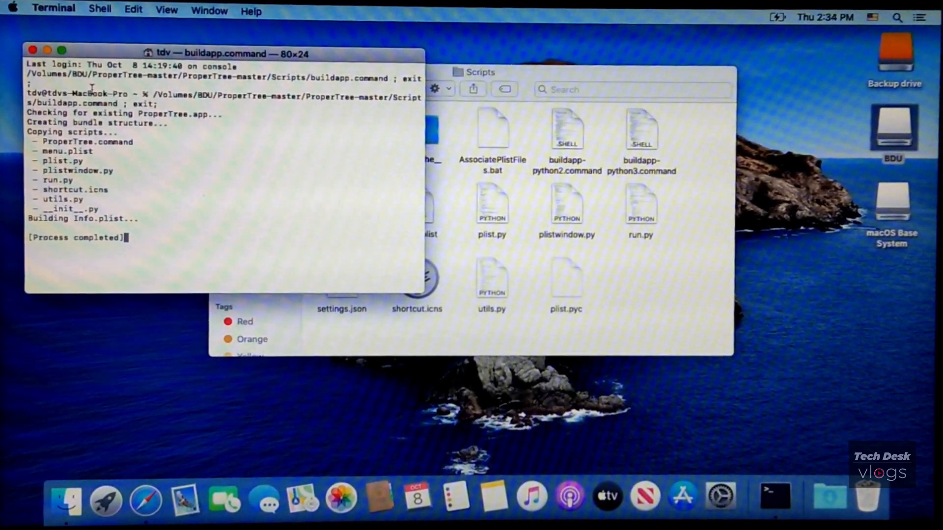
{"action": "left_click", "coordinate": [32, 49]}
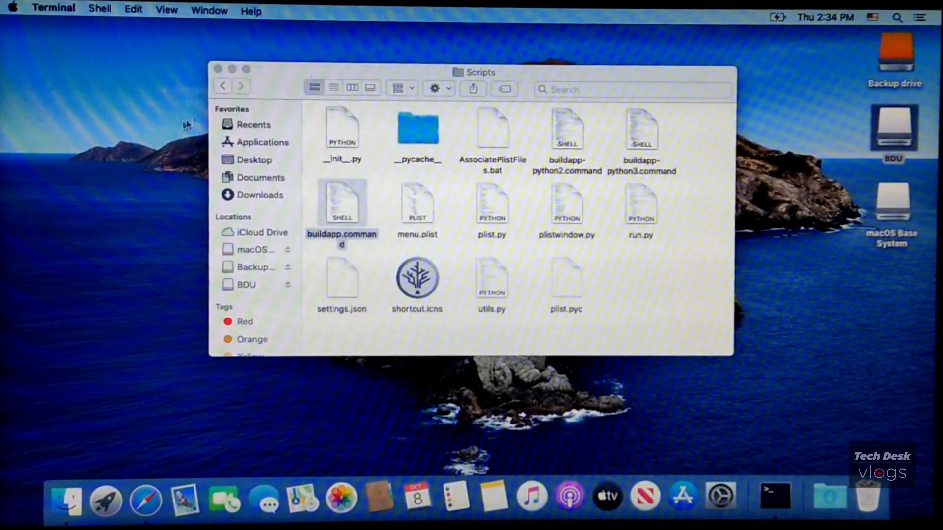
Open config.plist from the EFI/OC folder of the BDU drive with ProperTree, and close the OC folder window.
{"action": "left_click", "coordinate": [223, 88]}
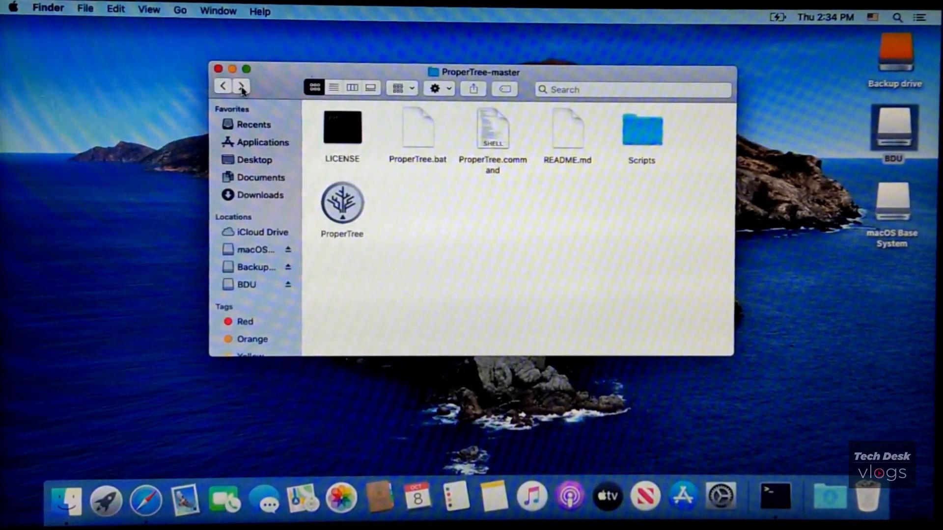
{"action": "left_click", "coordinate": [224, 88]}
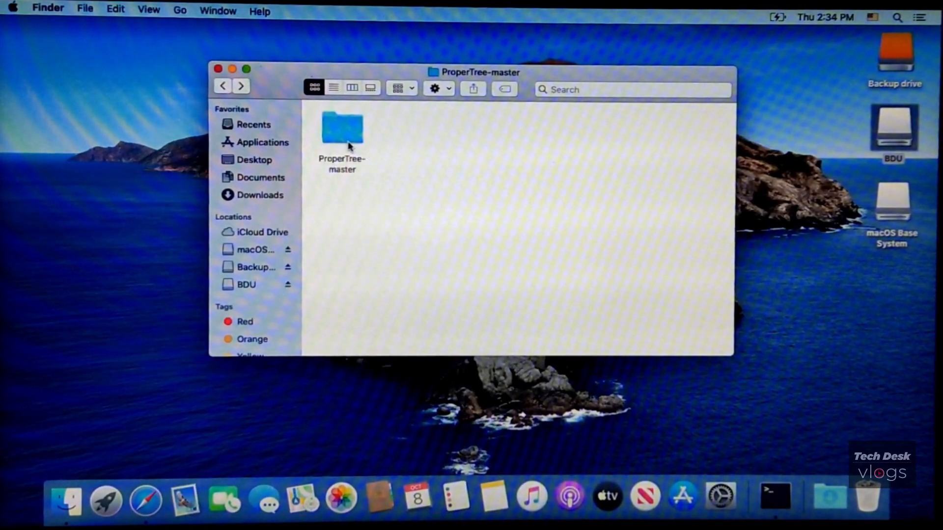
{"action": "left_click", "coordinate": [224, 87]}
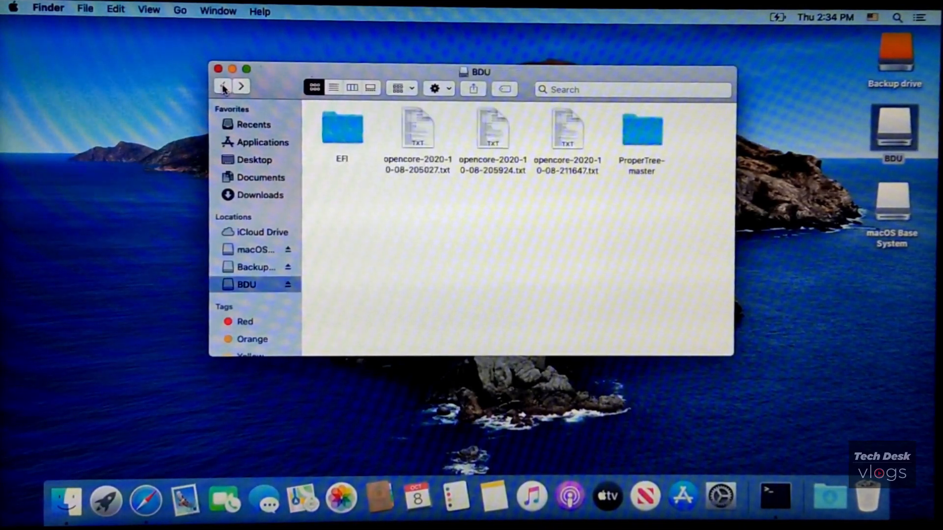
{"action": "double_click", "coordinate": [342, 130]}
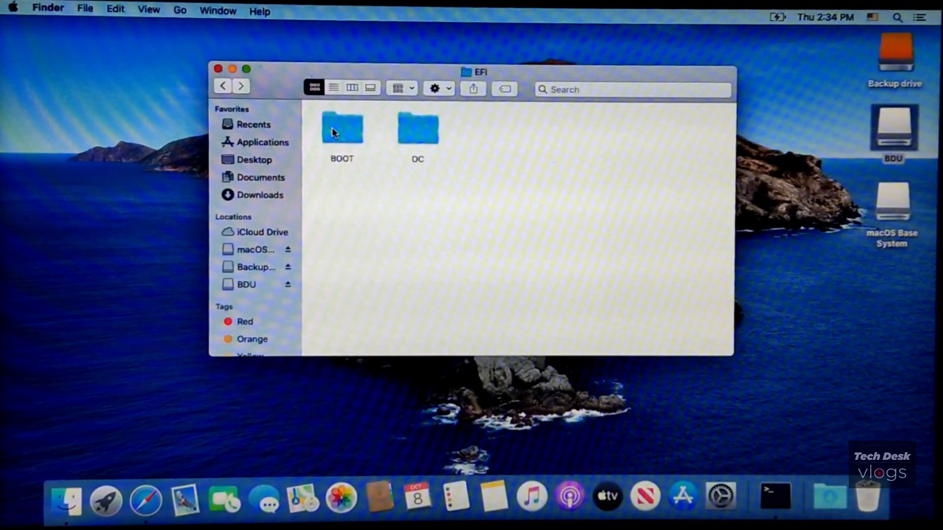
{"action": "double_click", "coordinate": [414, 136]}
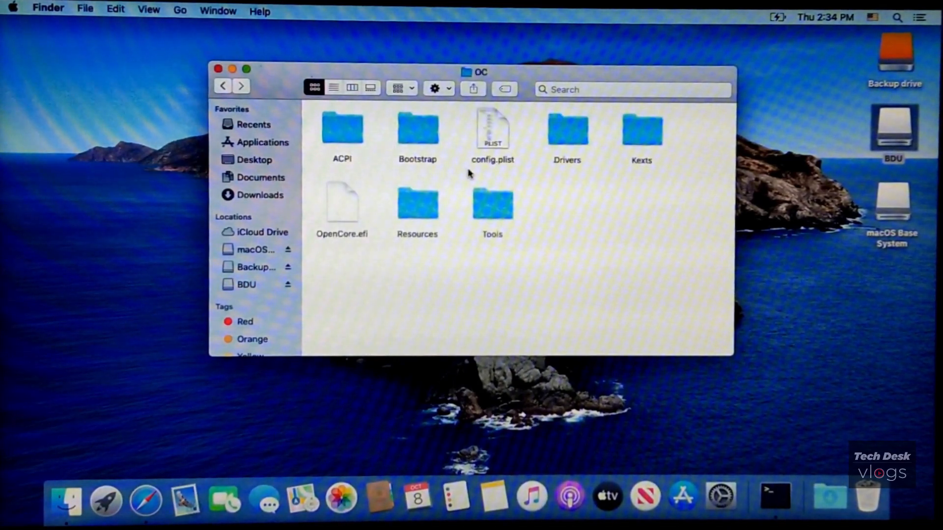
{"action": "left_click", "coordinate": [492, 145]}
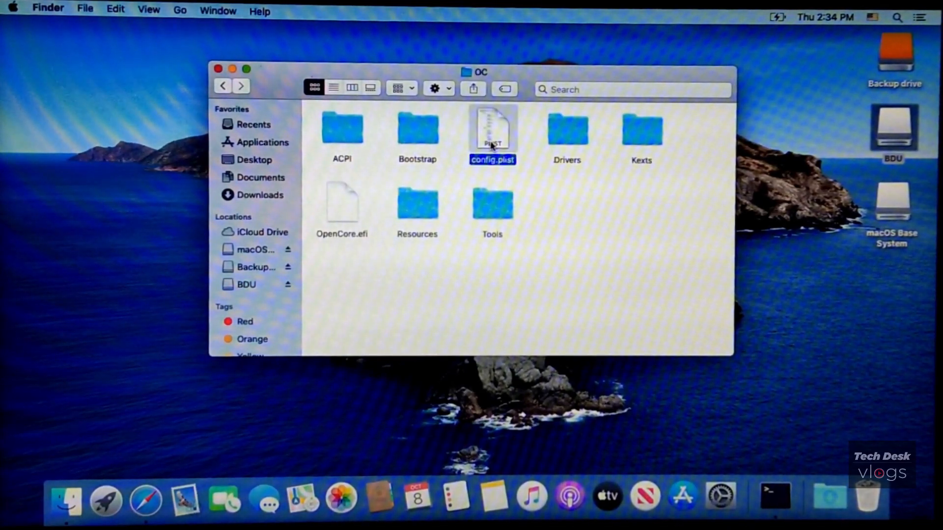
{"action": "right_click", "coordinate": [492, 145]}
{"action": "mouse_move", "coordinate": [538, 162]}
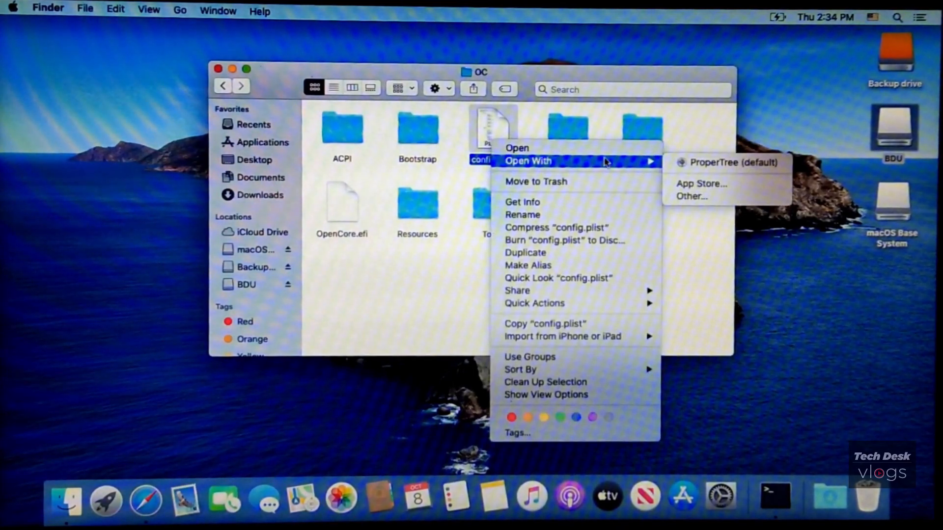
{"action": "left_click", "coordinate": [715, 163]}
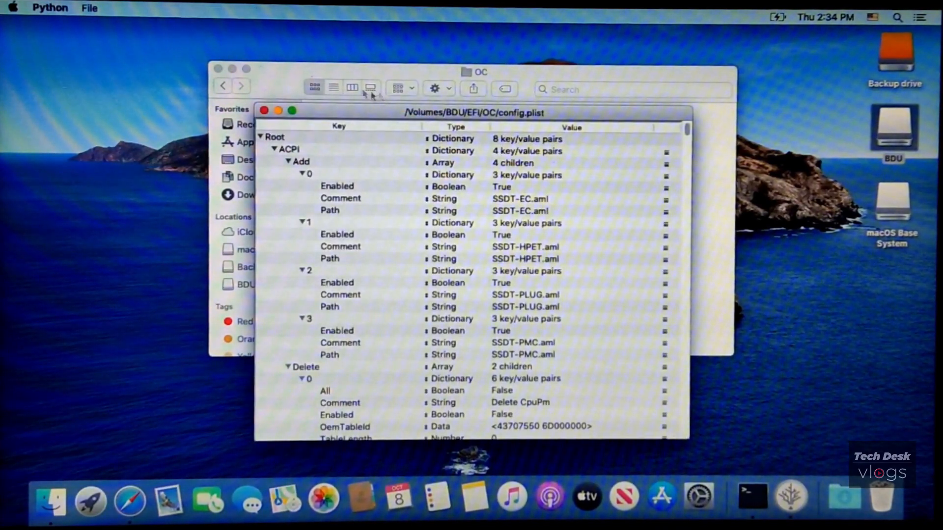
{"action": "left_click", "coordinate": [218, 70]}
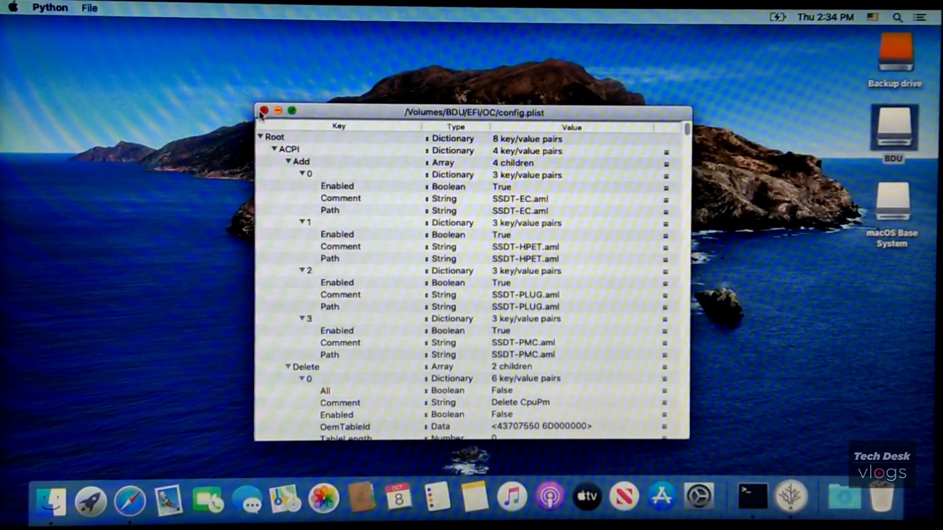
Try to run an OC Snapshot on config.plist using the EFI folder of the BDU drive, and dismiss the message.
{"action": "left_click", "coordinate": [95, 11]}
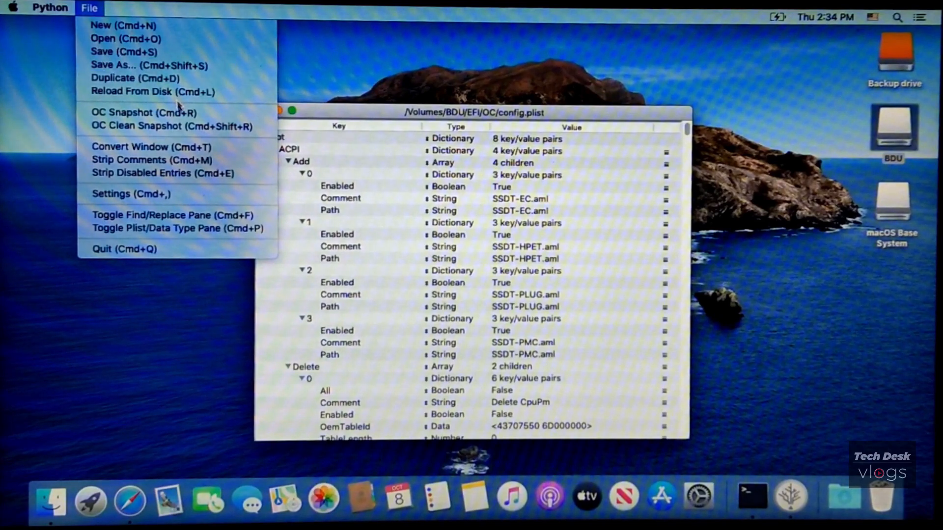
{"action": "left_click", "coordinate": [184, 116]}
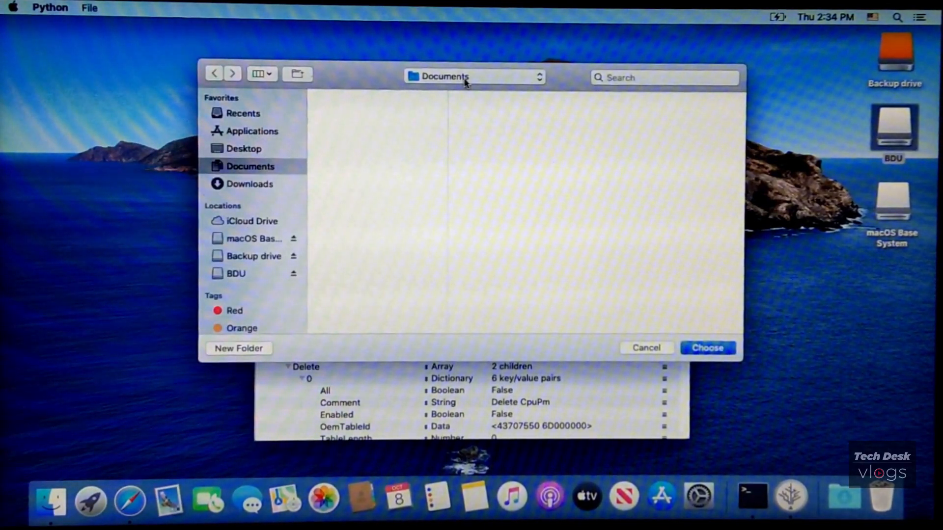
{"action": "left_click", "coordinate": [489, 77]}
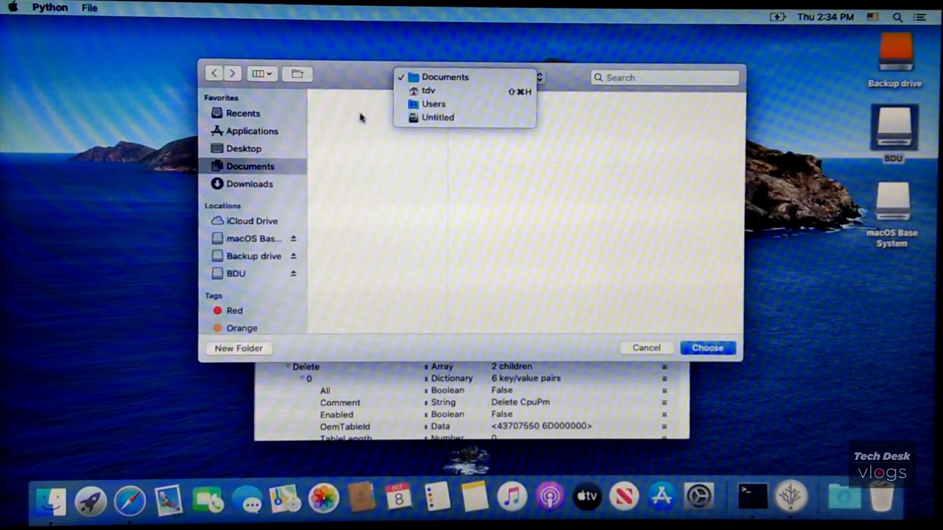
{"action": "left_click", "coordinate": [341, 121]}
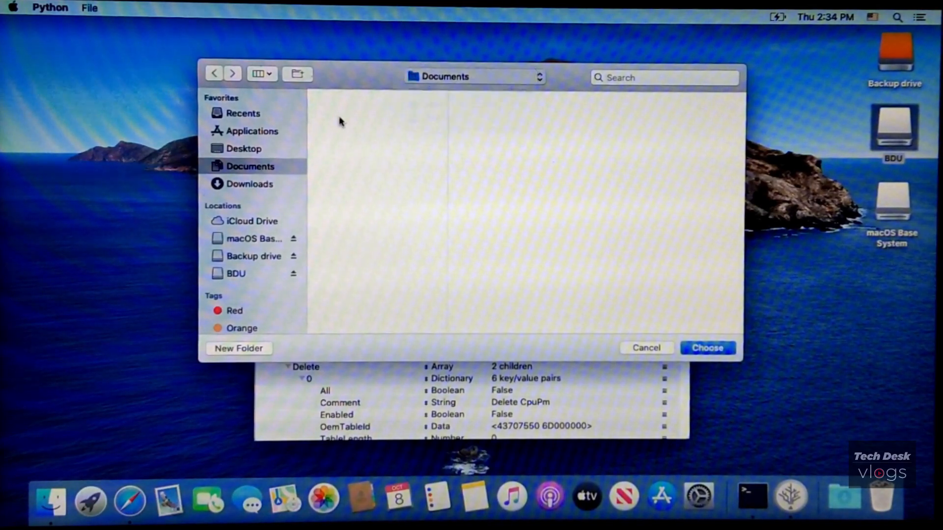
{"action": "left_click", "coordinate": [246, 274]}
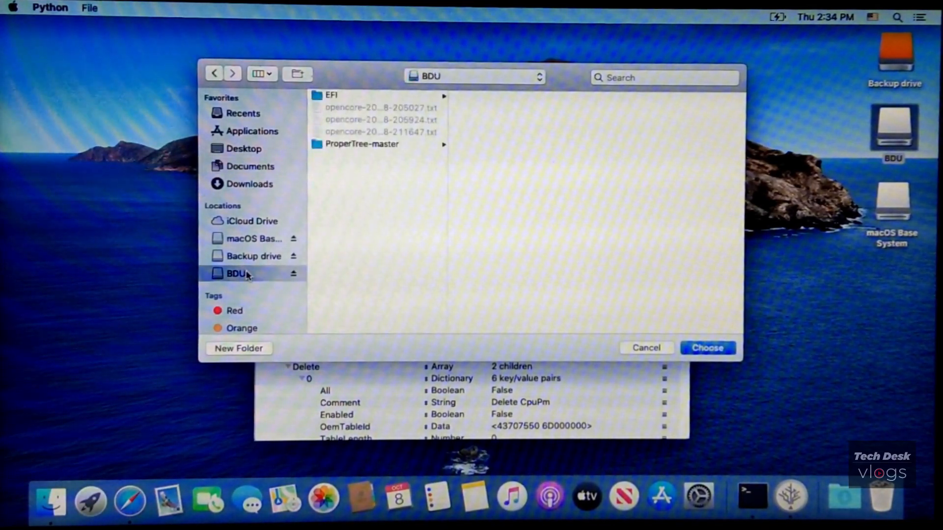
{"action": "double_click", "coordinate": [357, 98]}
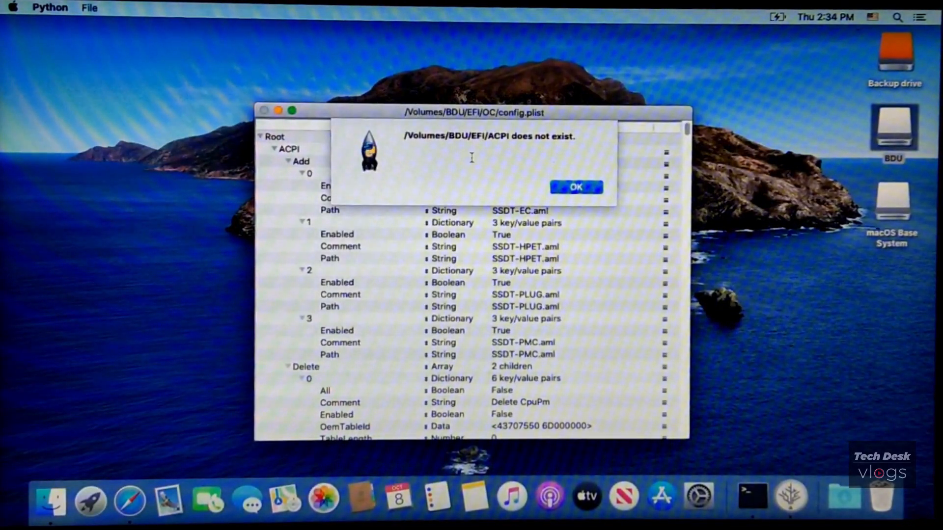
{"action": "left_click", "coordinate": [568, 187]}
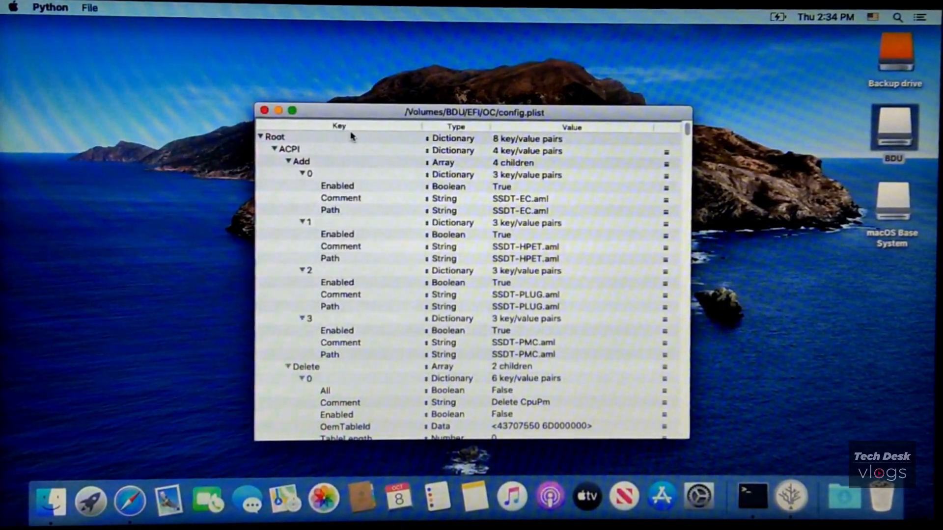
Run an OC Snapshot on config.plist using the EFI/OC folder of the BDU drive.
{"action": "left_click", "coordinate": [89, 7]}
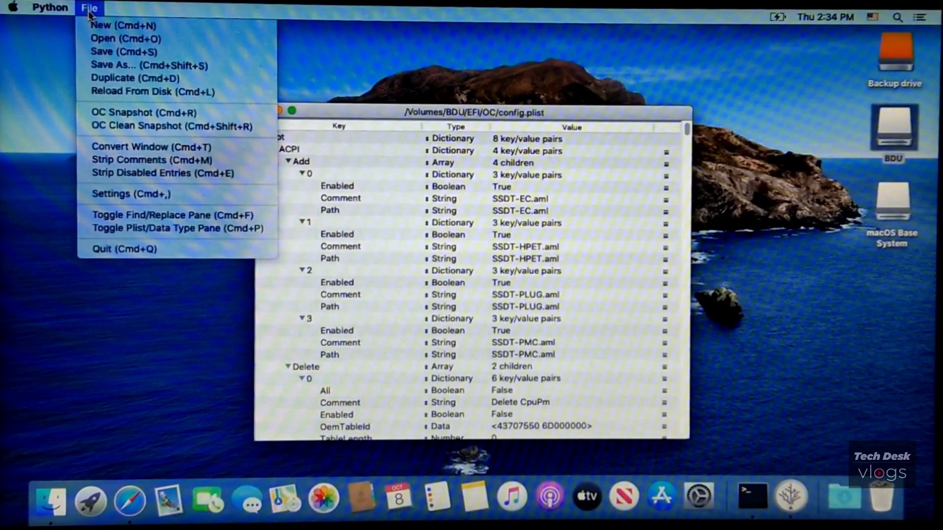
{"action": "left_click", "coordinate": [159, 114]}
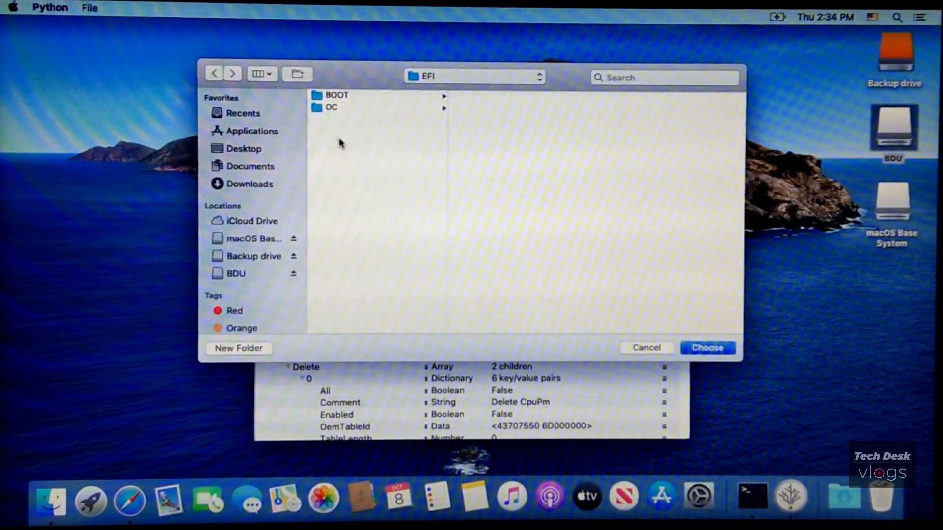
{"action": "left_click", "coordinate": [330, 108]}
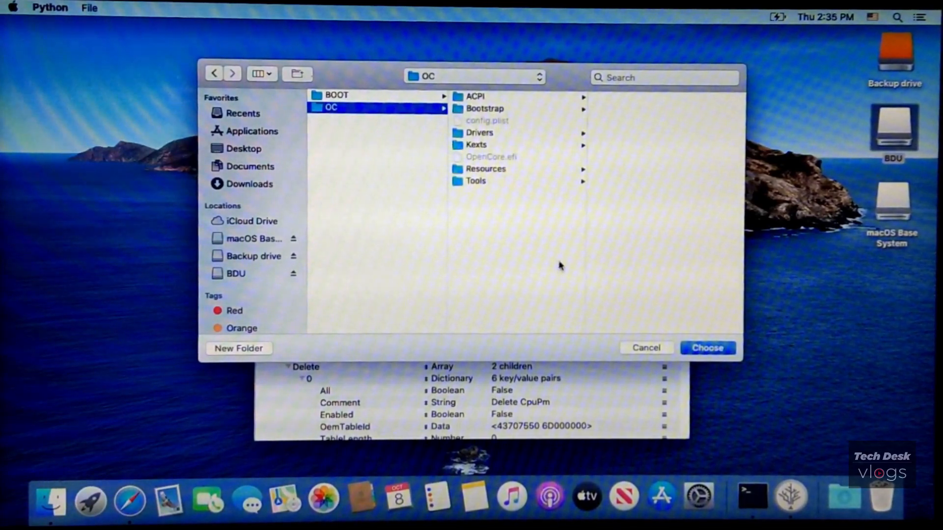
{"action": "left_click", "coordinate": [702, 349]}
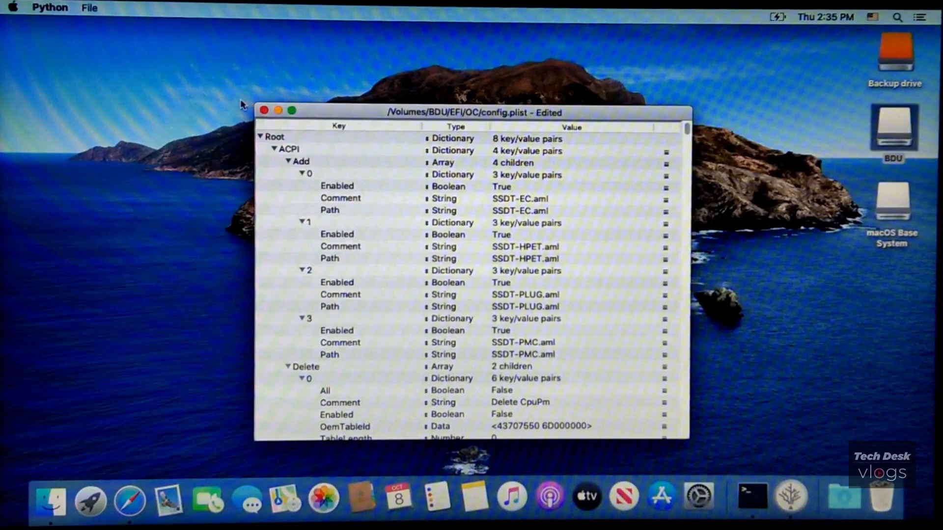
Run an OC Clean Snapshot on config.plist with the OC folder as the source.
{"action": "left_click", "coordinate": [89, 8]}
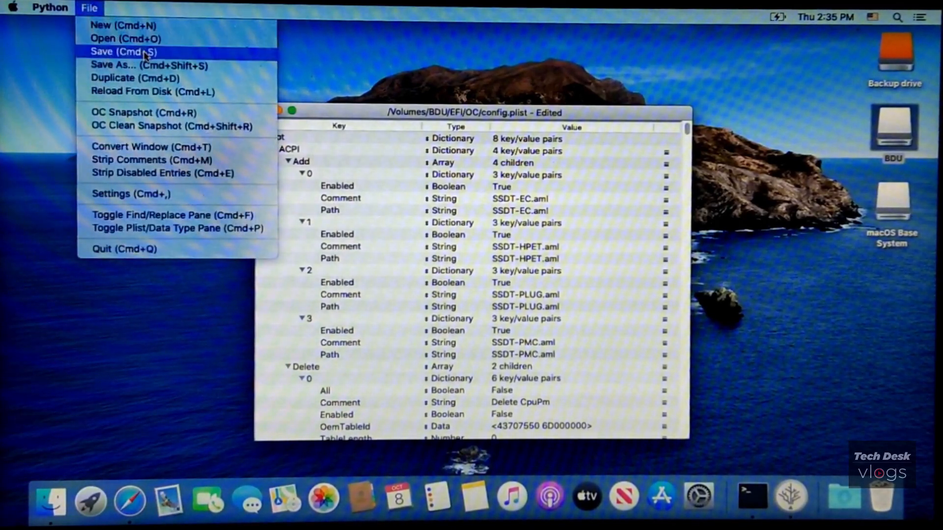
{"action": "left_click", "coordinate": [203, 128]}
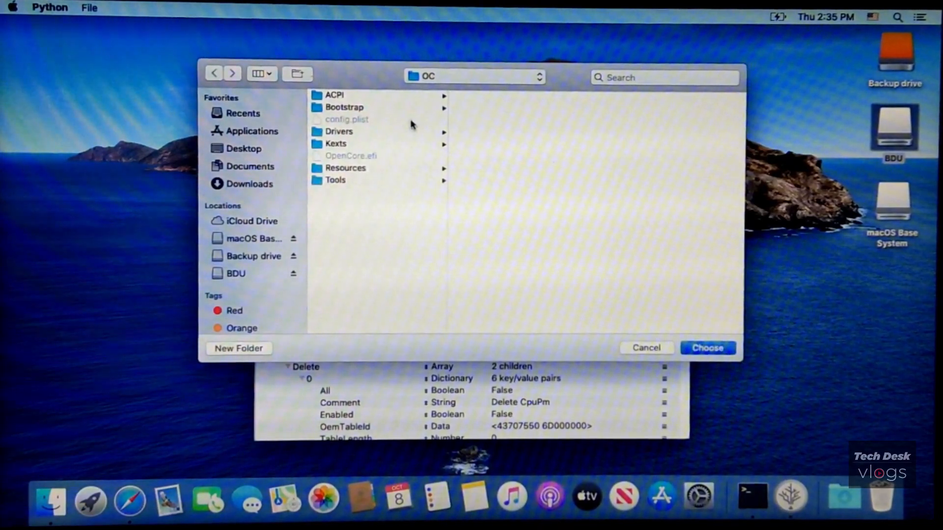
{"action": "left_click", "coordinate": [426, 78]}
{"action": "left_click", "coordinate": [427, 153]}
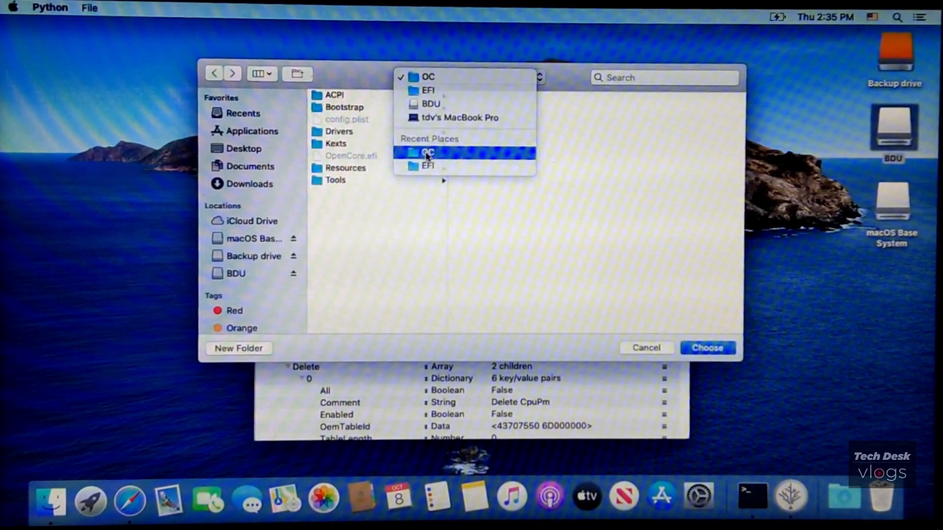
{"action": "left_click", "coordinate": [703, 348]}
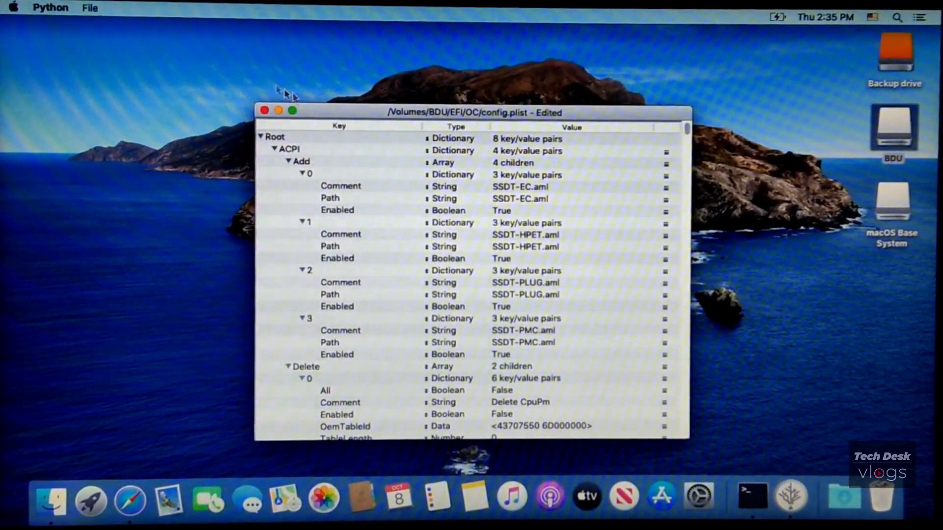
Save config.plist, and close both its window and the empty Untitled.plist window.
{"action": "left_click", "coordinate": [90, 8]}
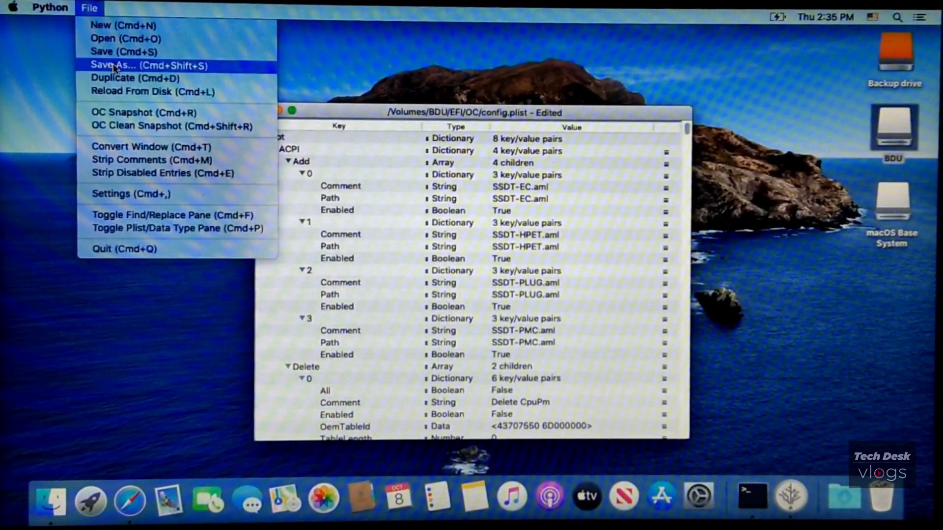
{"action": "left_click", "coordinate": [172, 52]}
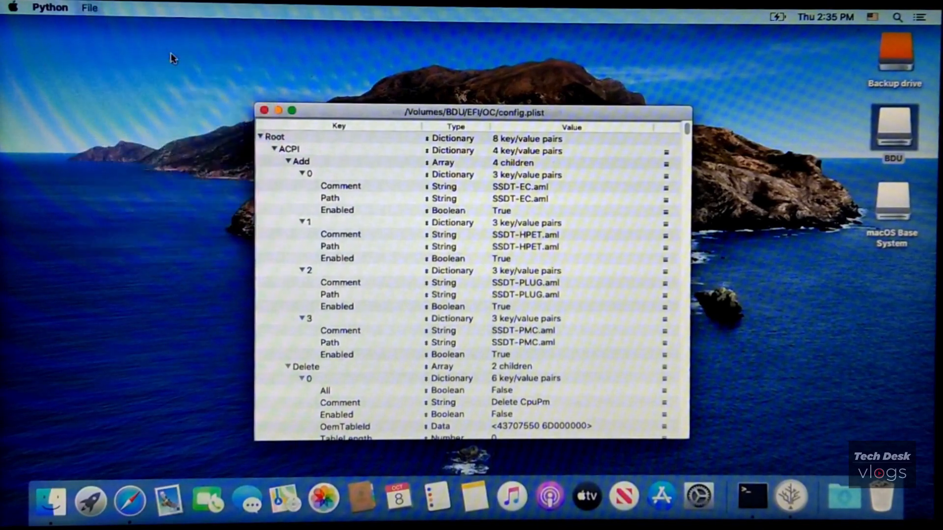
{"action": "left_click", "coordinate": [250, 101]}
{"action": "left_click", "coordinate": [264, 110]}
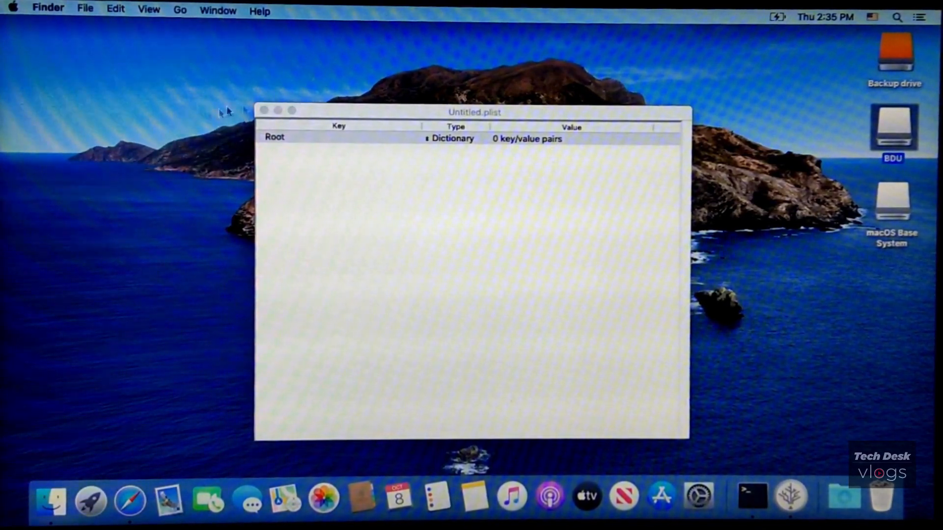
{"action": "left_click", "coordinate": [264, 111]}
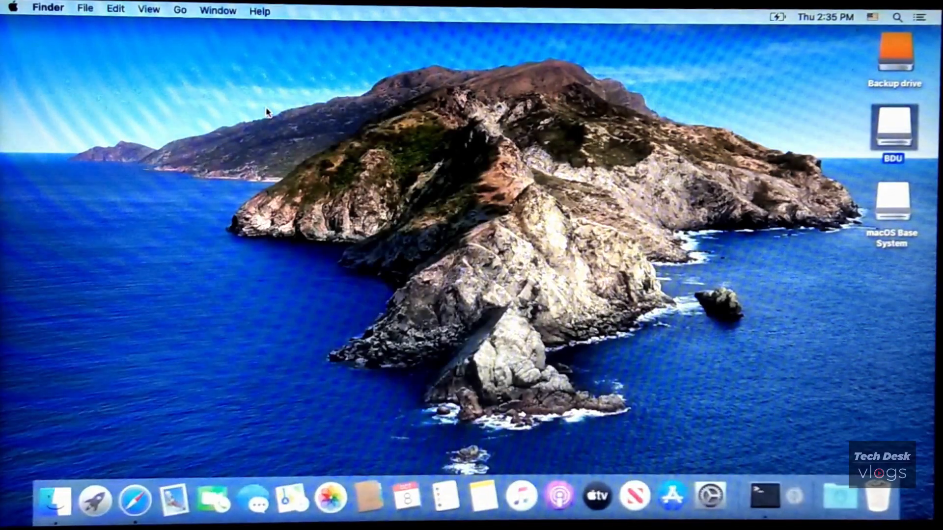
Restart the computer and boot the Untitled volume from the OpenCore boot menu.
{"action": "left_click", "coordinate": [12, 6]}
{"action": "left_click", "coordinate": [96, 140]}
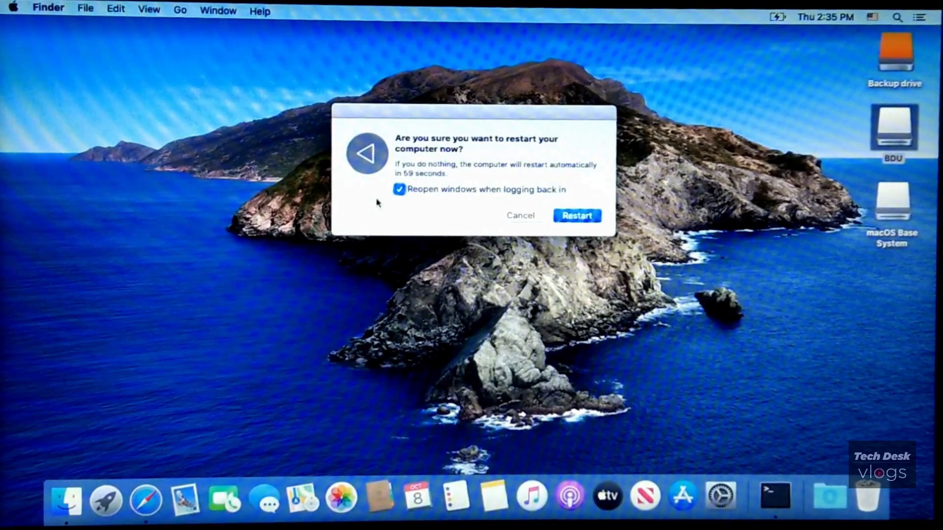
{"action": "left_click", "coordinate": [572, 219]}
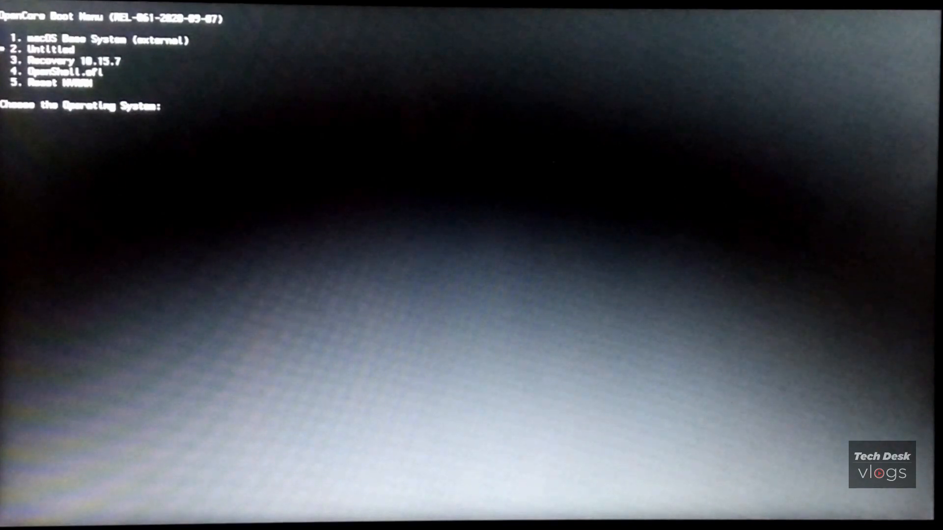
{"action": "key", "text": "Return"}
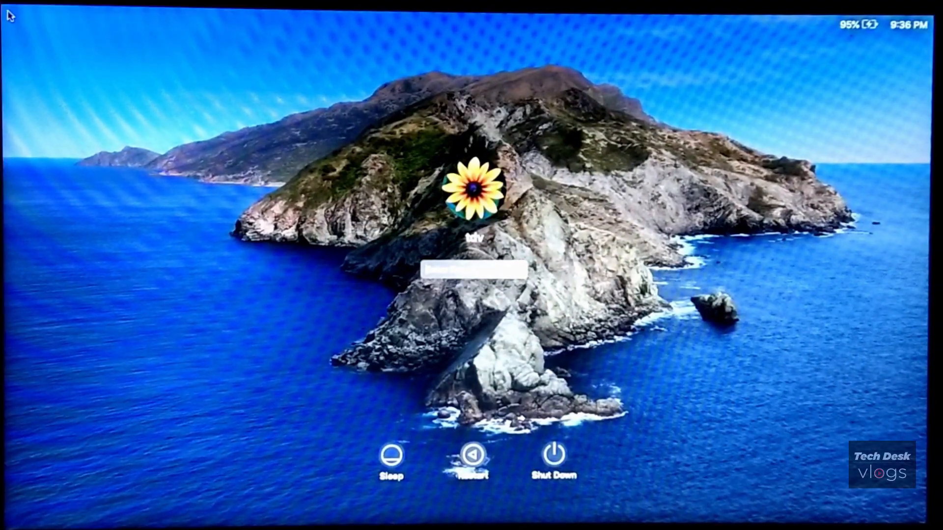
Log in with the account password, and decline using Backup drive for Time Machine backups.
{"action": "type", "text": "••"}
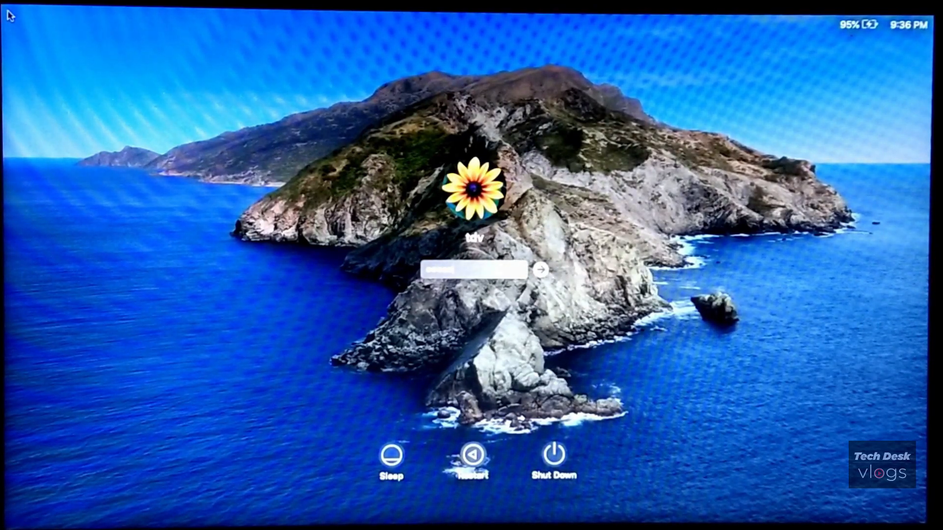
{"action": "key", "text": "Return"}
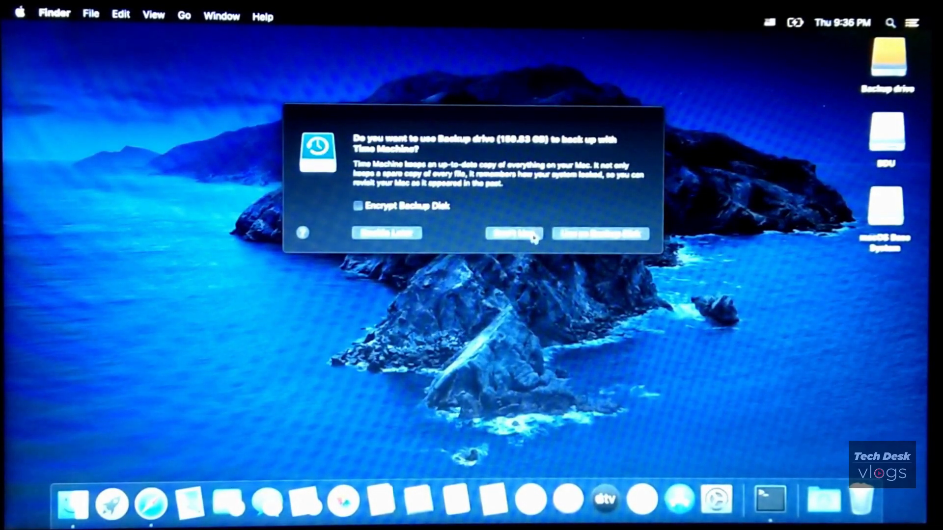
{"action": "left_click", "coordinate": [514, 234]}
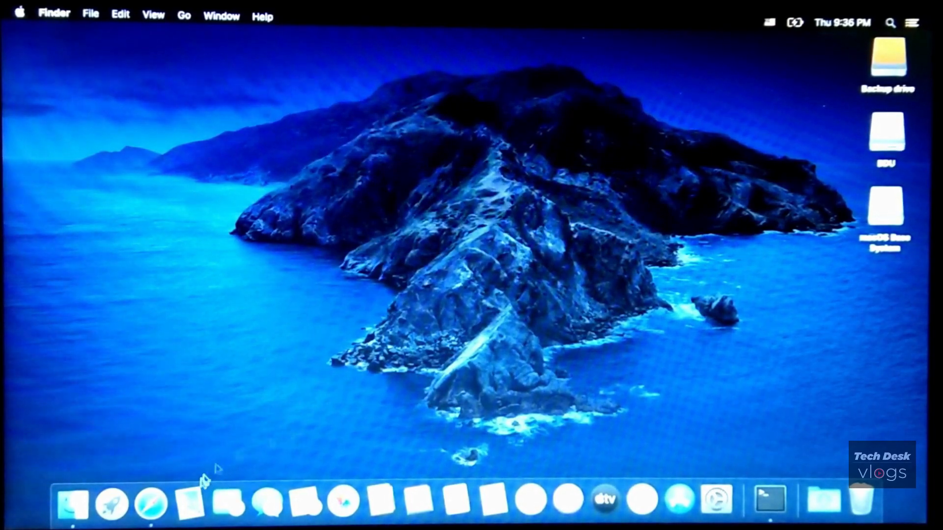
Load Google in Safari to test the Ethernet connection, postpone the update reminder until tomorrow, and close the browser window.
{"action": "left_click", "coordinate": [156, 506]}
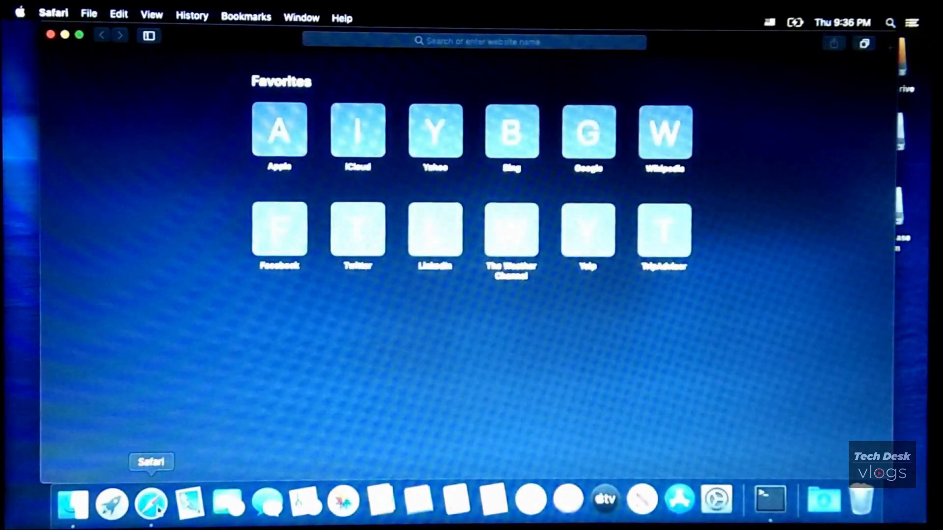
{"action": "left_click", "coordinate": [577, 145]}
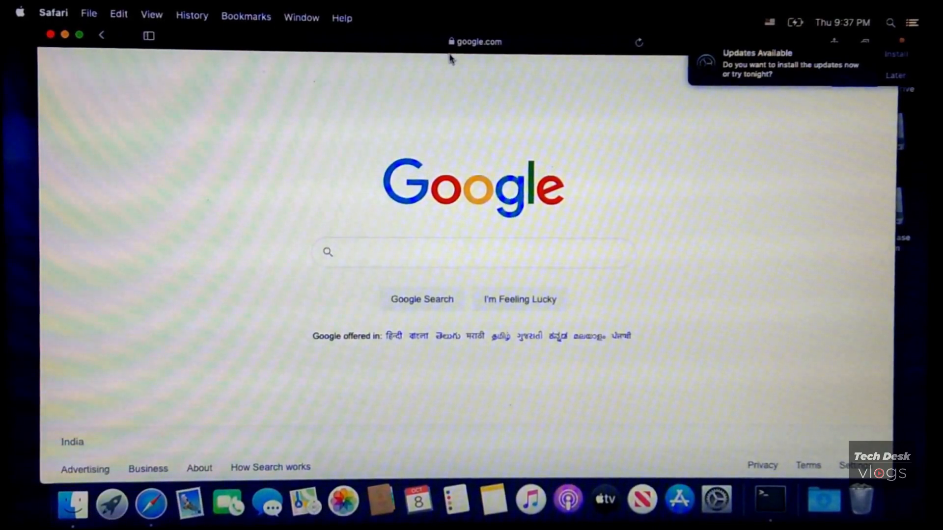
{"action": "left_click", "coordinate": [890, 77]}
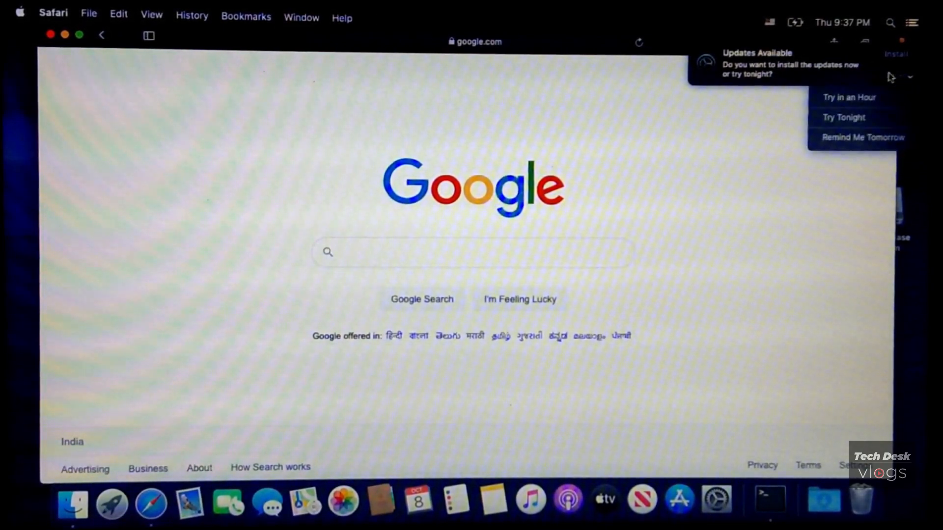
{"action": "left_click", "coordinate": [873, 138]}
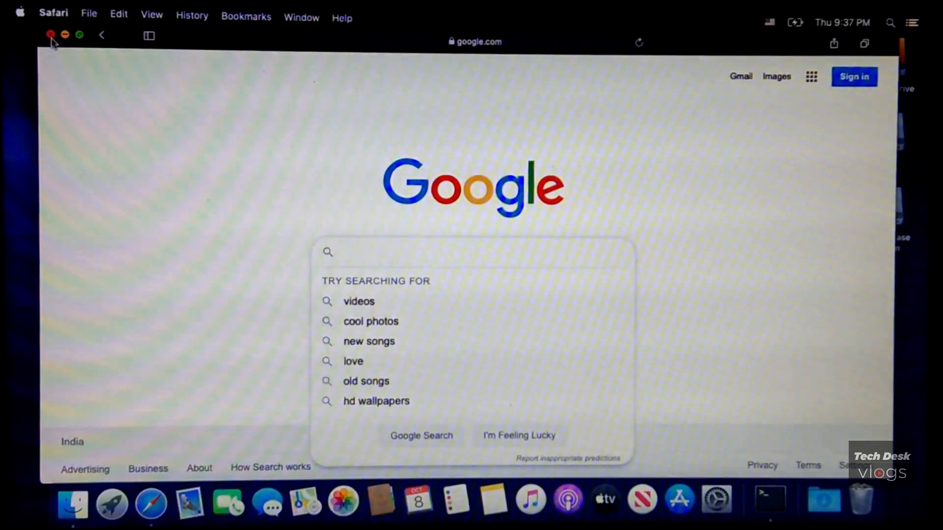
{"action": "left_click", "coordinate": [51, 35]}
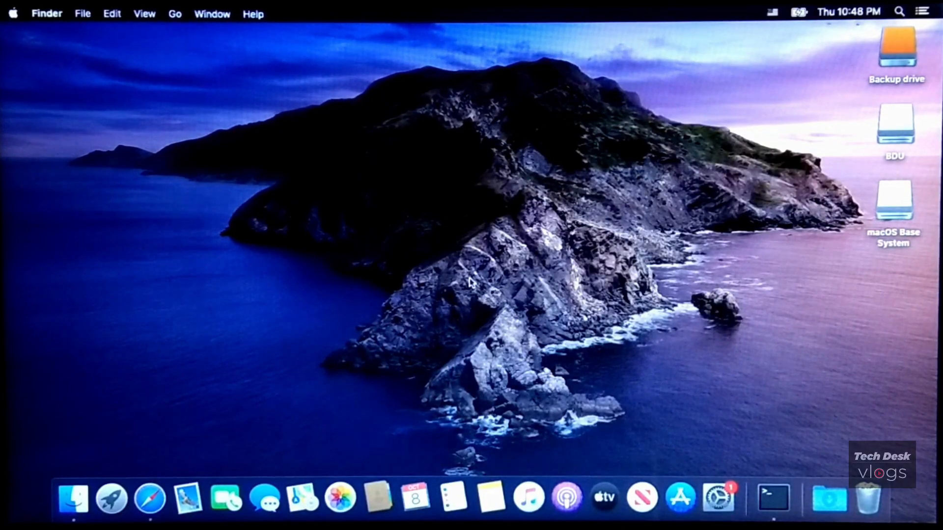
Open Google in Safari and search for "voodoohda.kext download".
{"action": "left_click", "coordinate": [150, 498]}
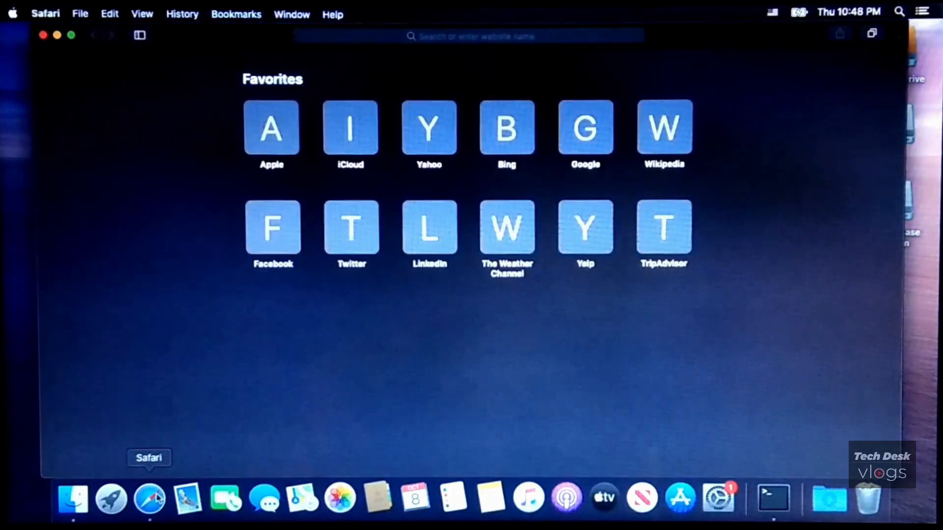
{"action": "left_click", "coordinate": [589, 150]}
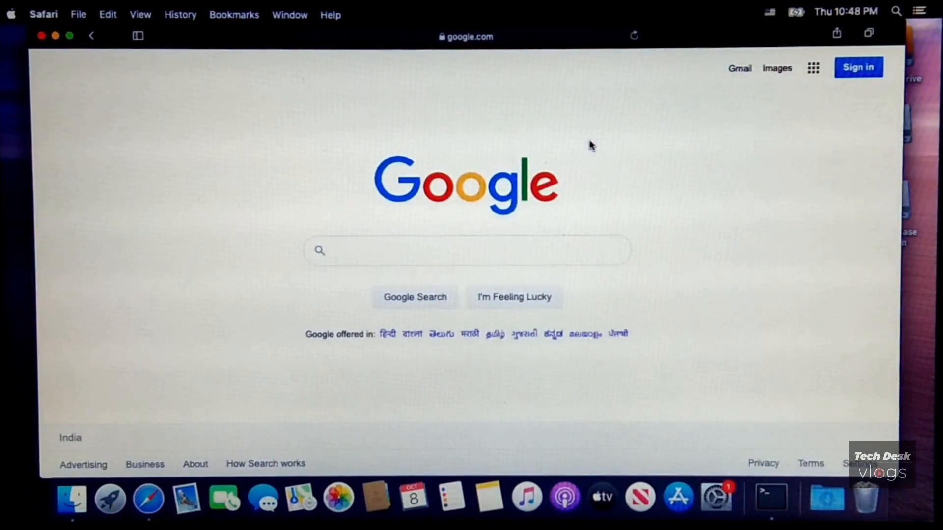
{"action": "type", "text": "vo"}
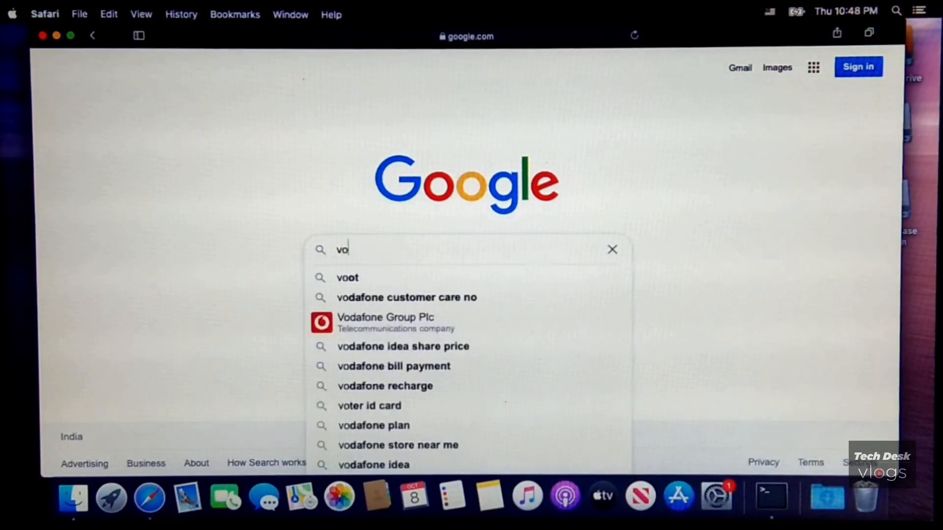
{"action": "type", "text": "odoo"}
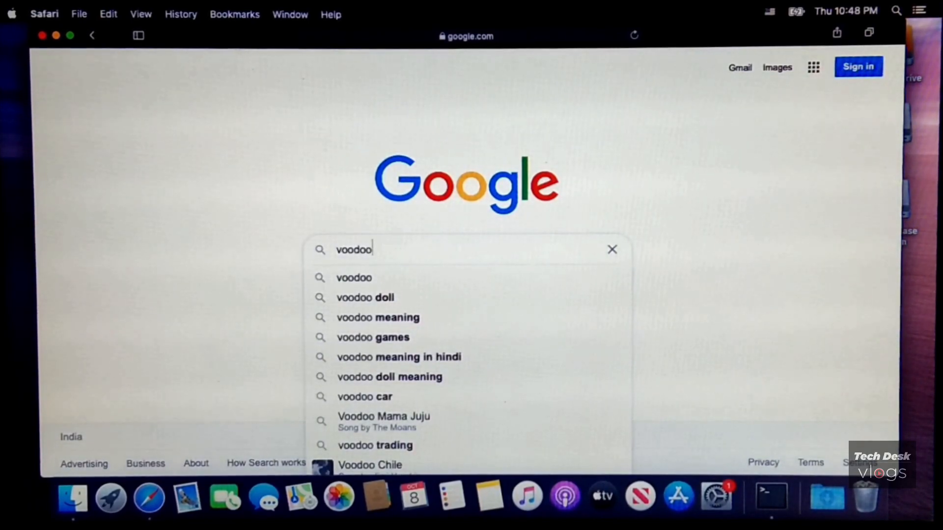
{"action": "type", "text": "hda"}
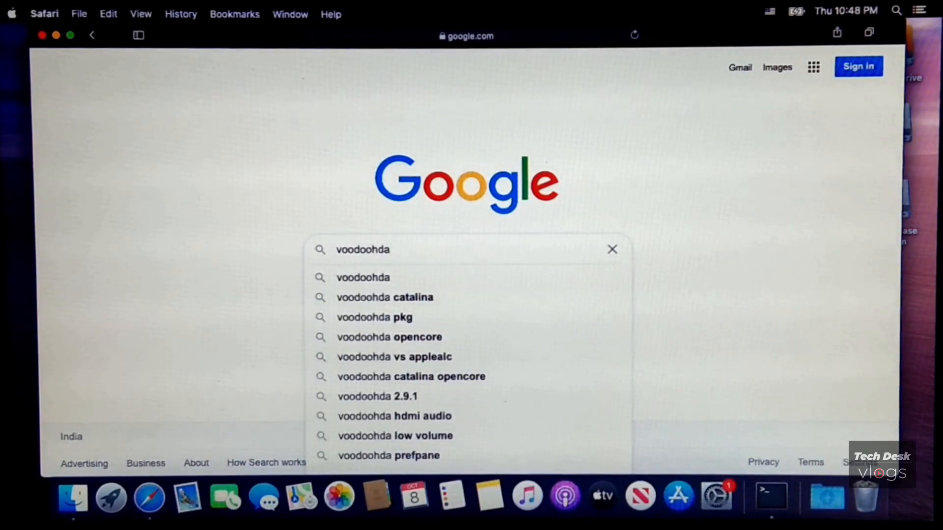
{"action": "type", "text": ".k"}
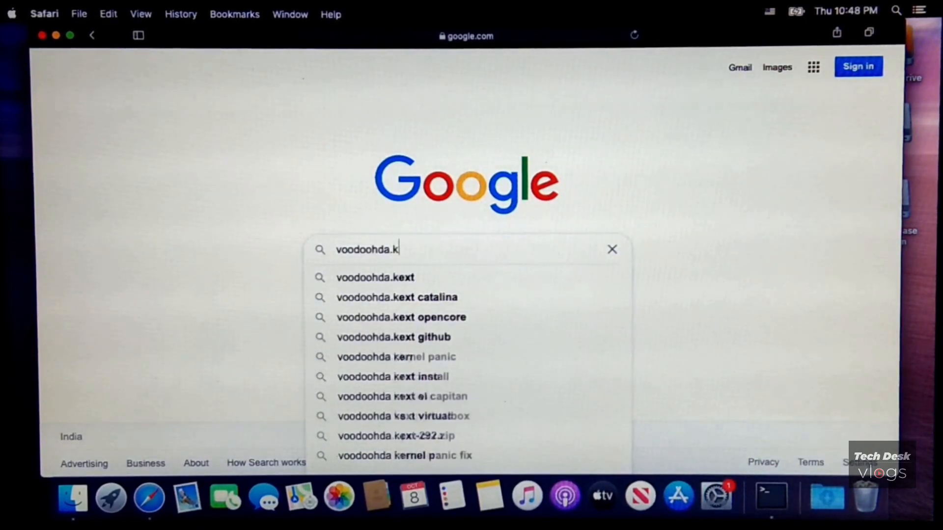
{"action": "type", "text": "ext d"}
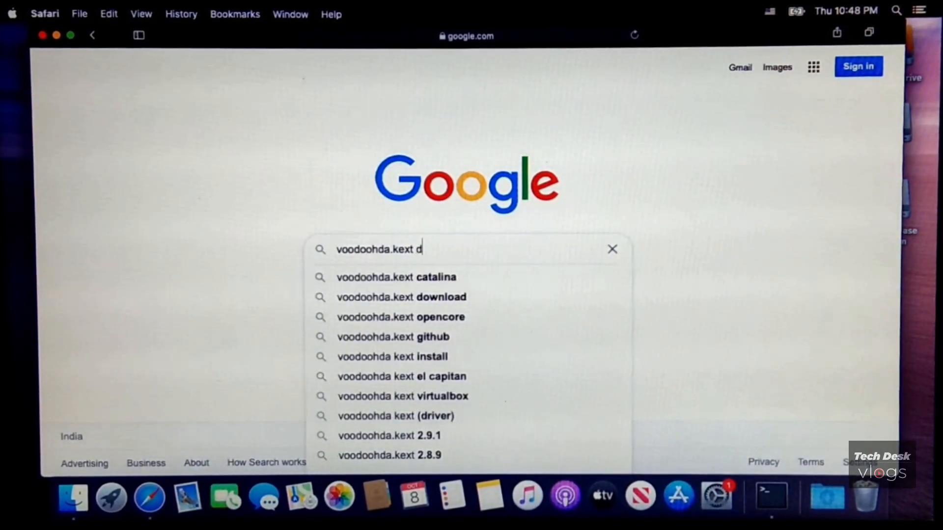
{"action": "type", "text": "ownload"}
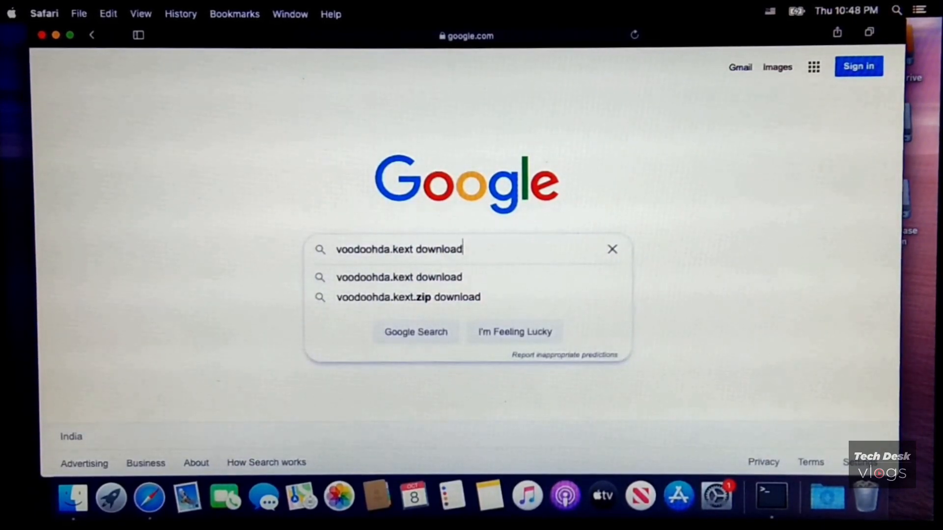
{"action": "key", "text": "Return"}
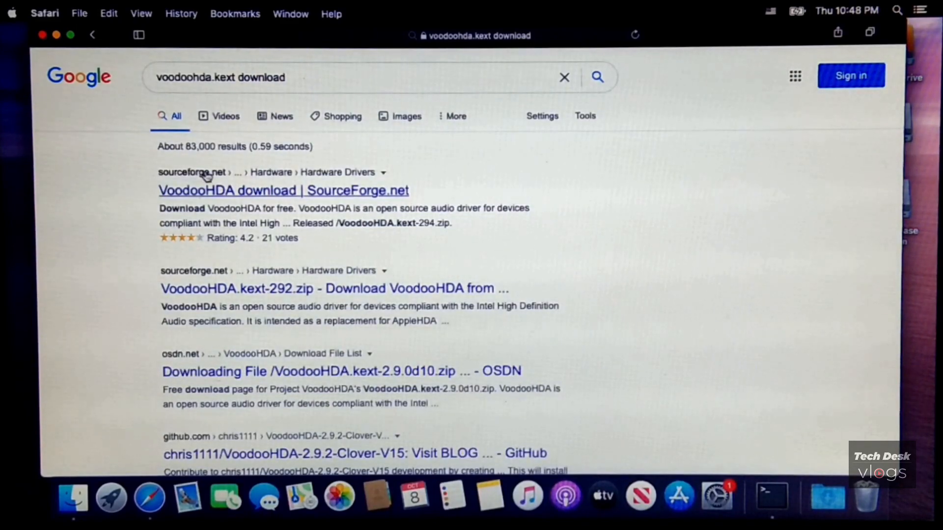
Download VoodooHDA.kext-292.zip from the SourceForge result, allowing downloads on sourceforge.net.
{"action": "left_click", "coordinate": [261, 192]}
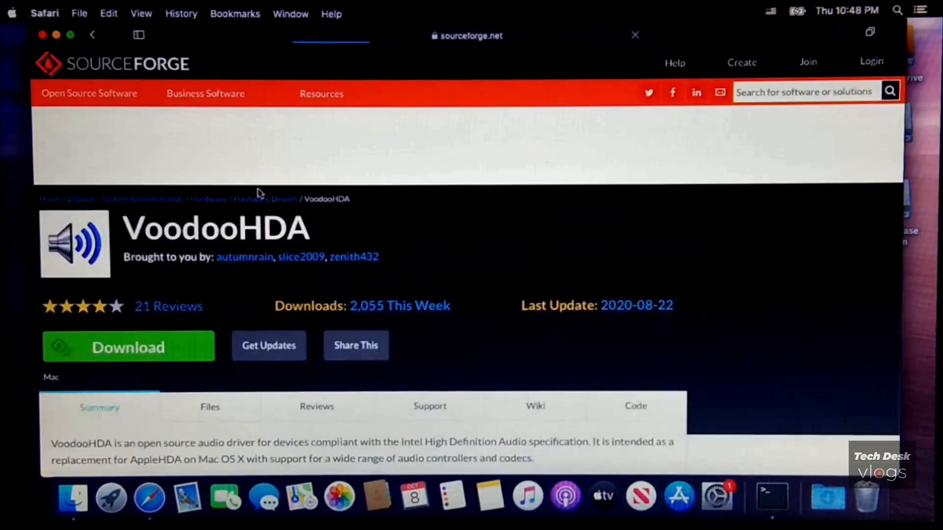
{"action": "left_click", "coordinate": [175, 348]}
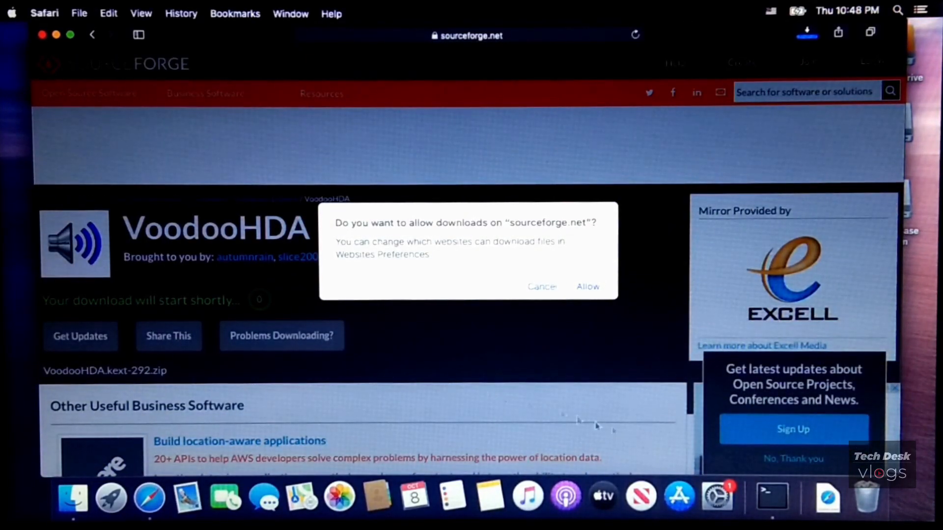
{"action": "left_click", "coordinate": [825, 499]}
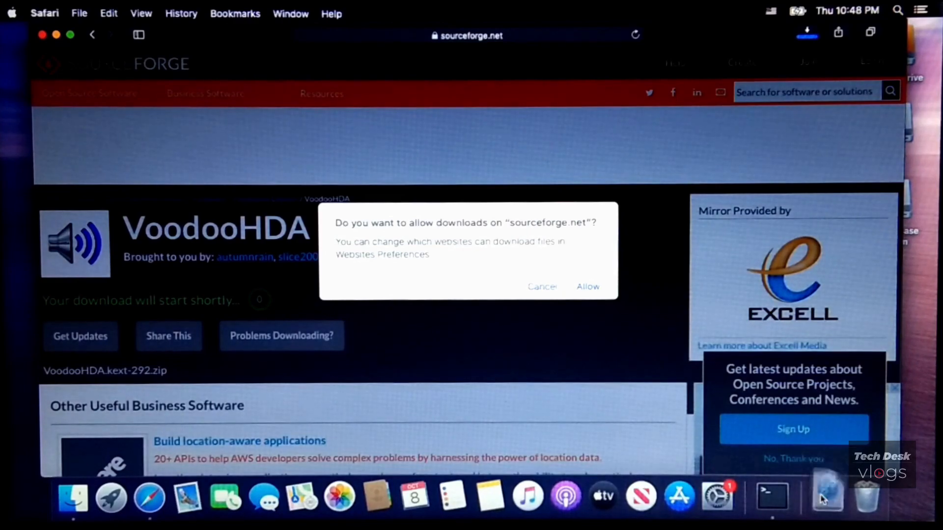
{"action": "left_click", "coordinate": [830, 406]}
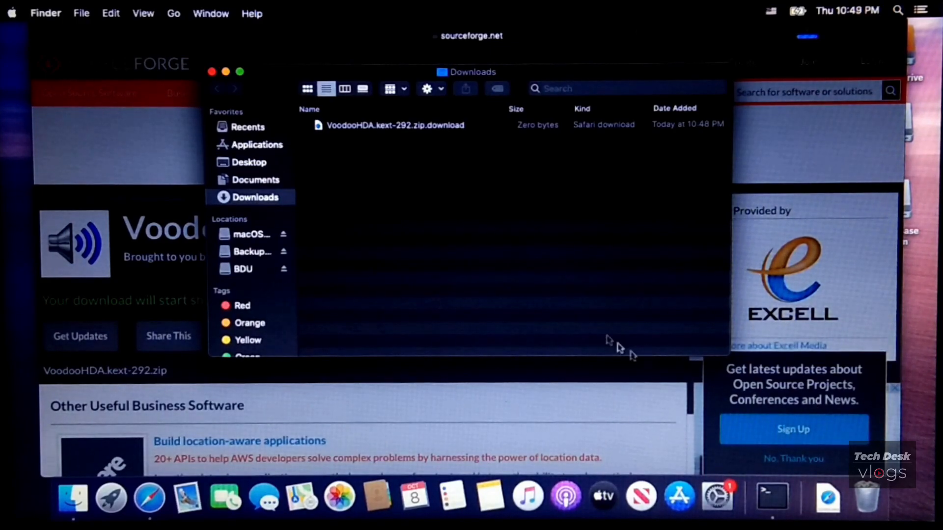
{"action": "left_click", "coordinate": [430, 129]}
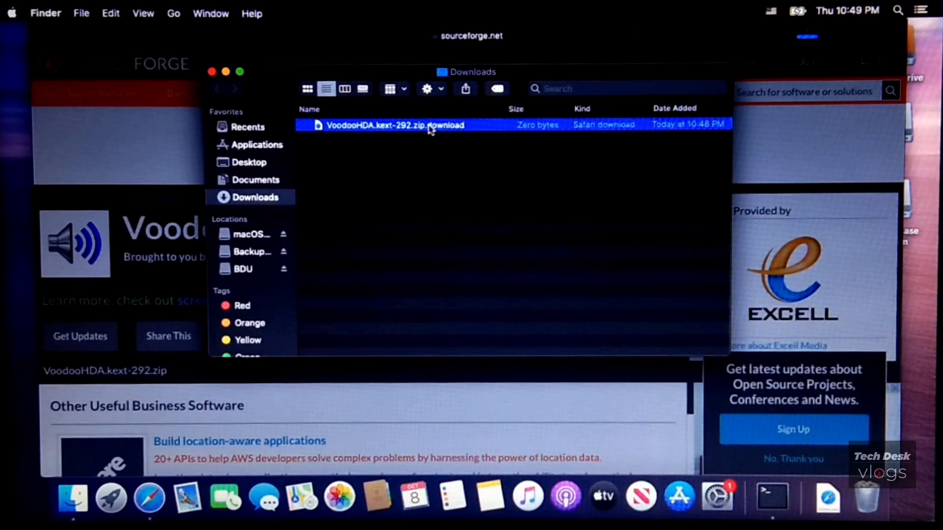
{"action": "double_click", "coordinate": [430, 128]}
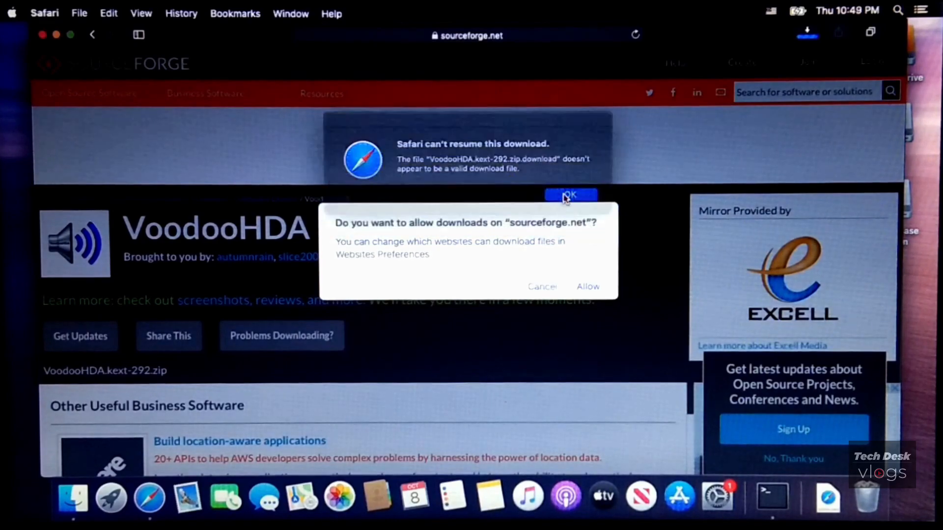
{"action": "left_click", "coordinate": [566, 196]}
{"action": "left_click", "coordinate": [593, 289]}
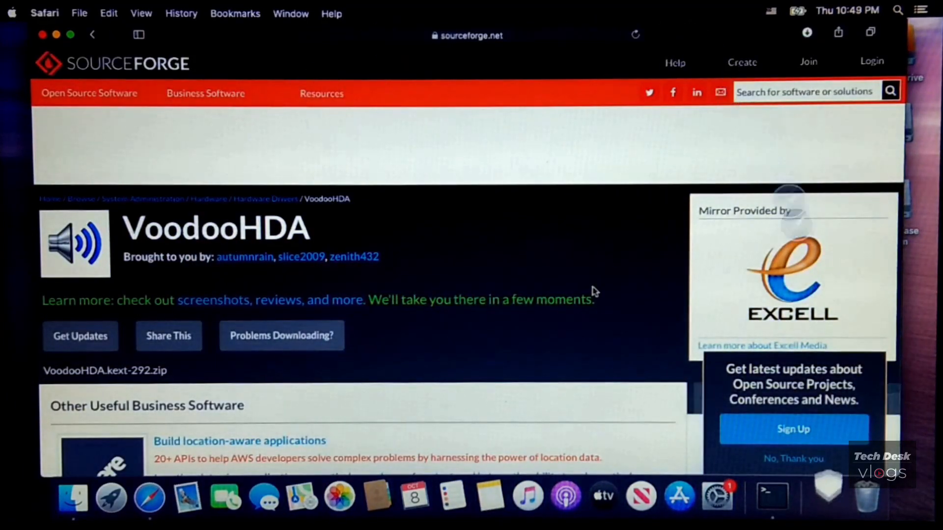
Show the Downloads folder in Finder, move VoodooHDA.kext to the Trash, and close the folder window.
{"action": "left_click", "coordinate": [826, 497]}
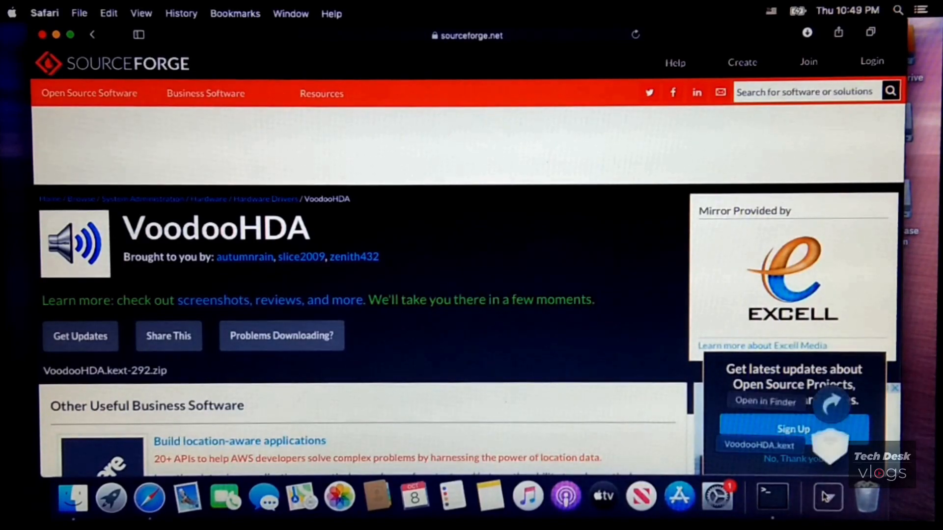
{"action": "left_click", "coordinate": [832, 407]}
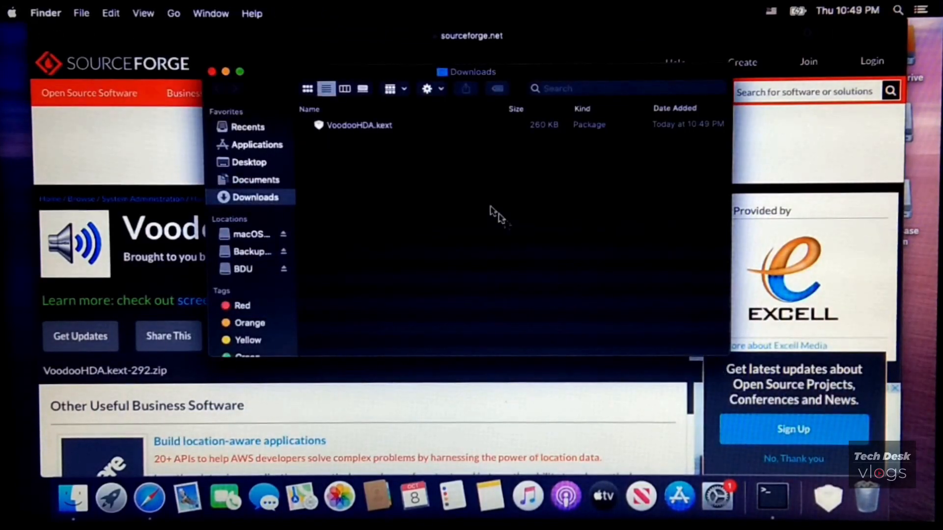
{"action": "left_click", "coordinate": [383, 127]}
{"action": "right_click", "coordinate": [384, 126]}
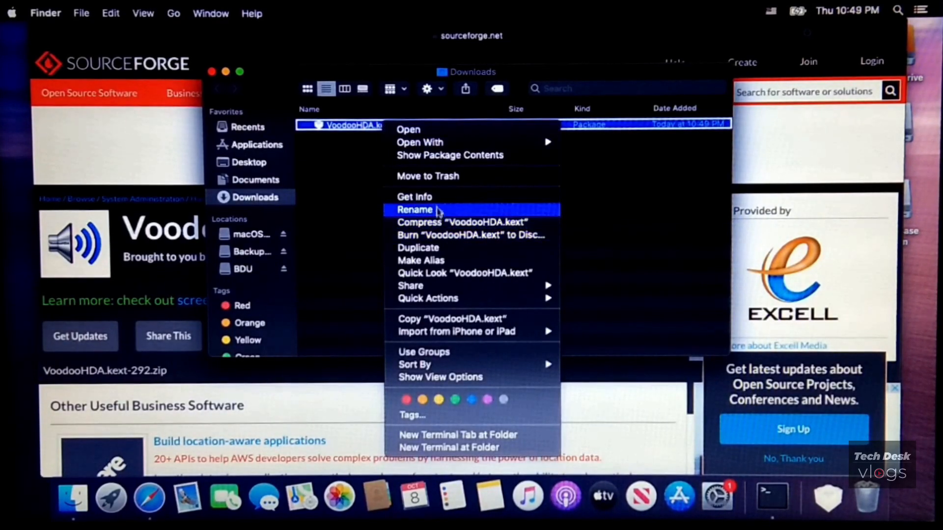
{"action": "left_click", "coordinate": [435, 177]}
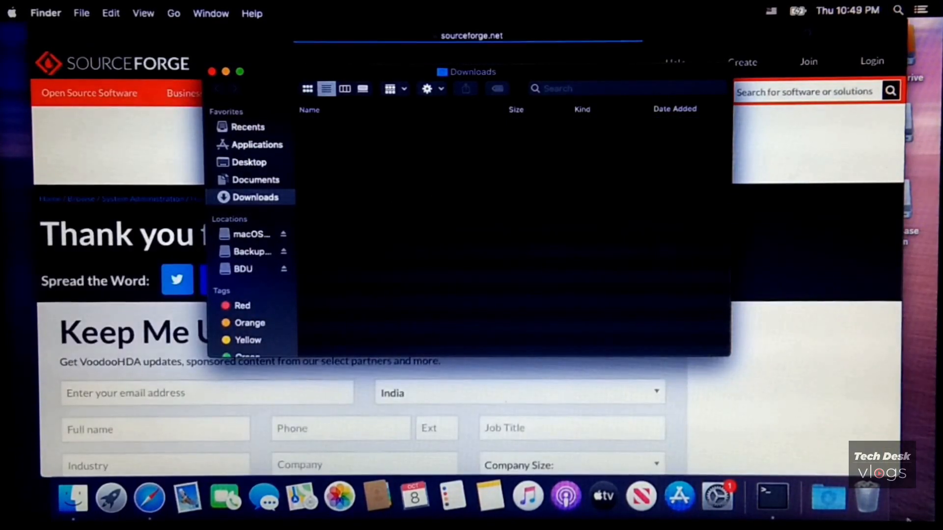
{"action": "left_click", "coordinate": [212, 71]}
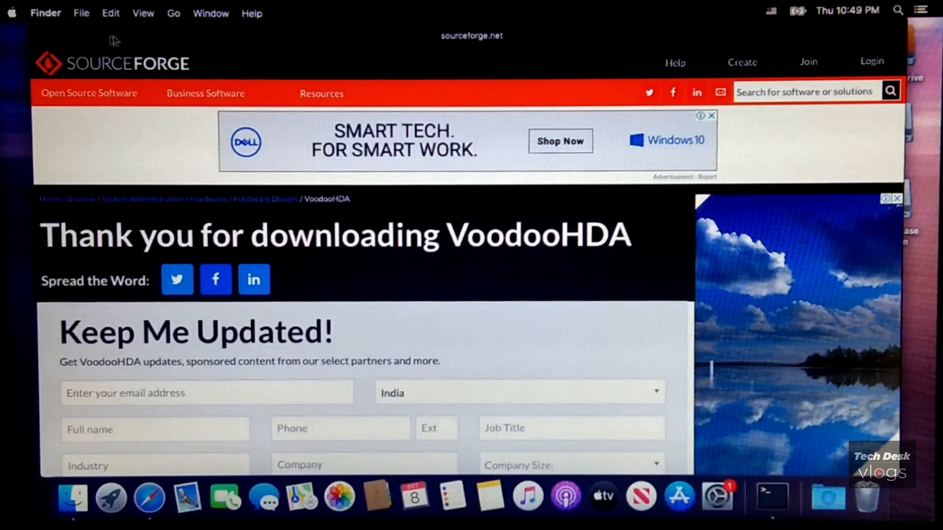
Return from the SourceForge page to the Google home page, close the Safari window and go back to the desktop.
{"action": "left_click", "coordinate": [90, 38]}
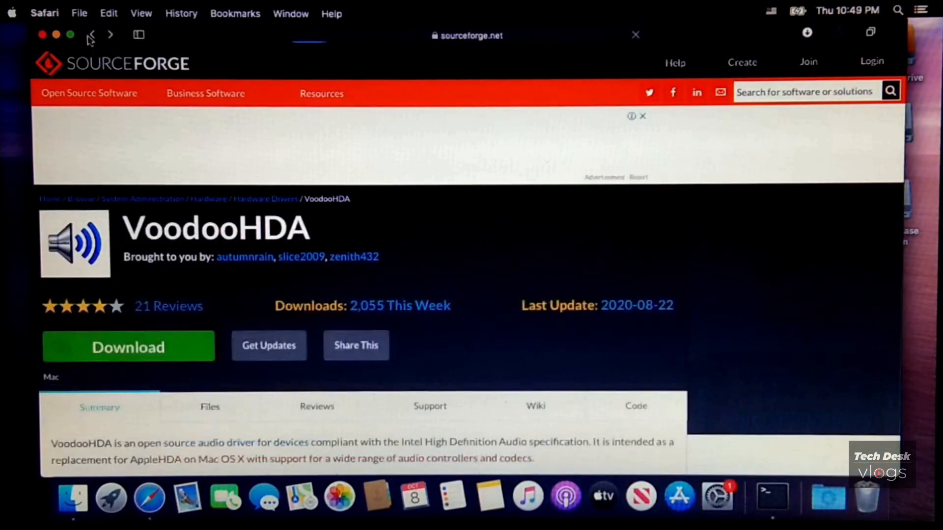
{"action": "left_click", "coordinate": [90, 38]}
{"action": "left_click", "coordinate": [91, 38]}
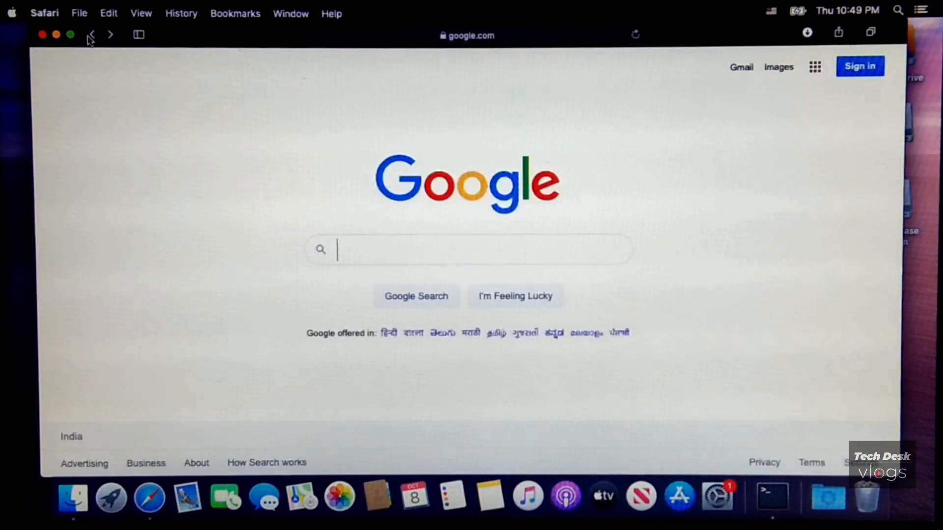
{"action": "left_click", "coordinate": [43, 35]}
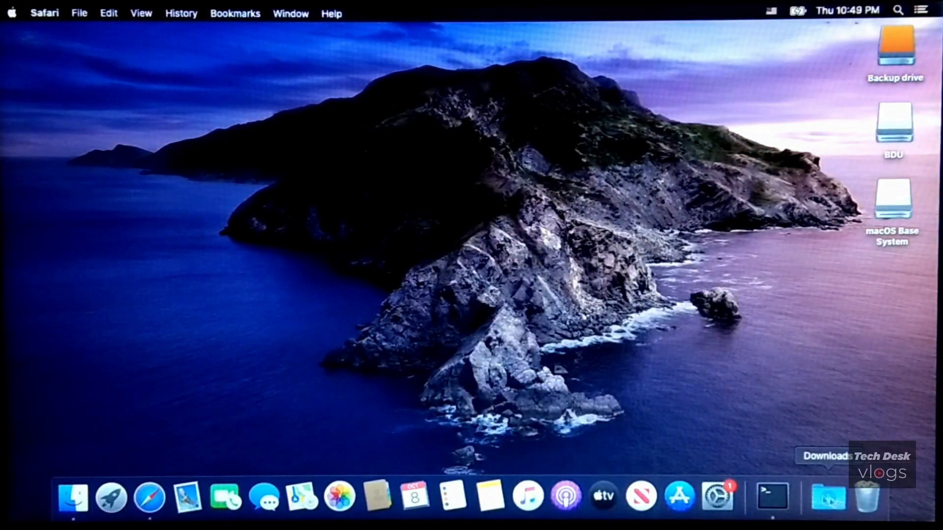
{"action": "left_click", "coordinate": [449, 263]}
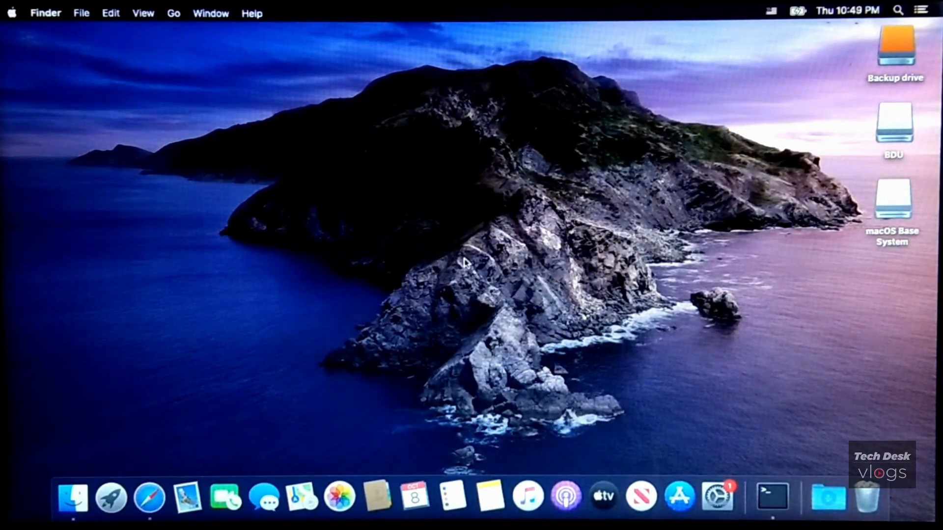
Open Google in Safari and search for "voodoohda.kext download".
{"action": "left_click", "coordinate": [161, 497]}
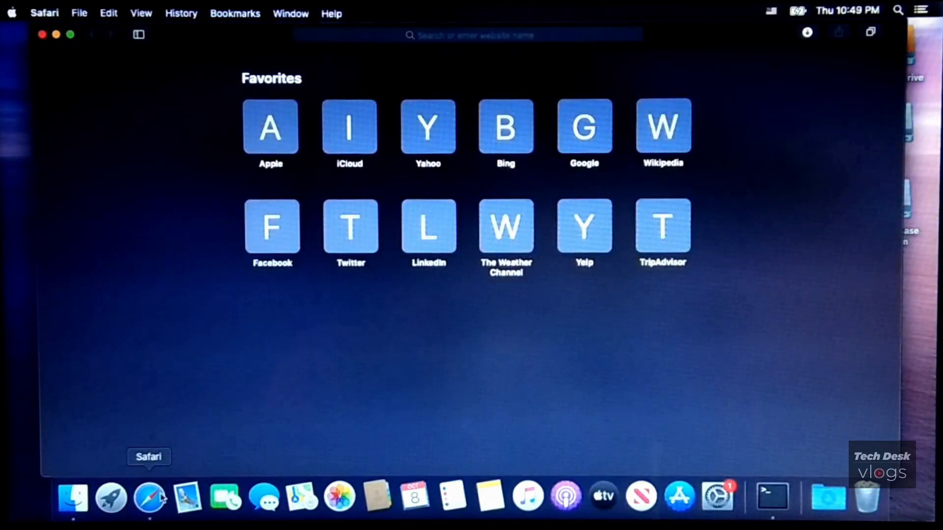
{"action": "left_click", "coordinate": [595, 142]}
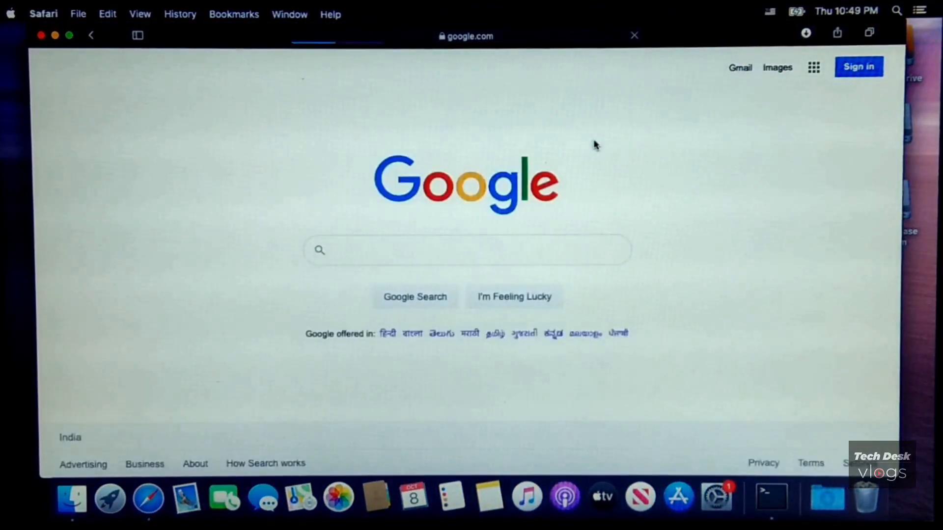
{"action": "type", "text": "vo"}
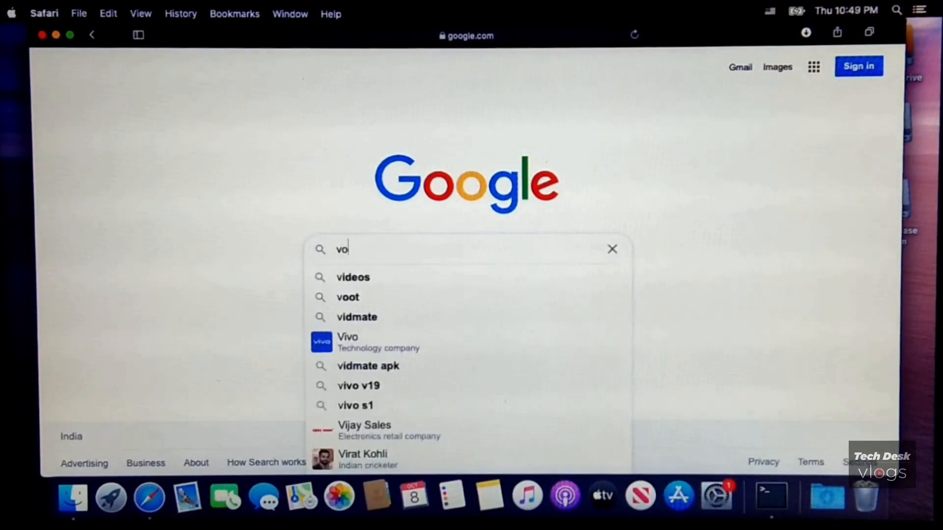
{"action": "type", "text": "odoohda"}
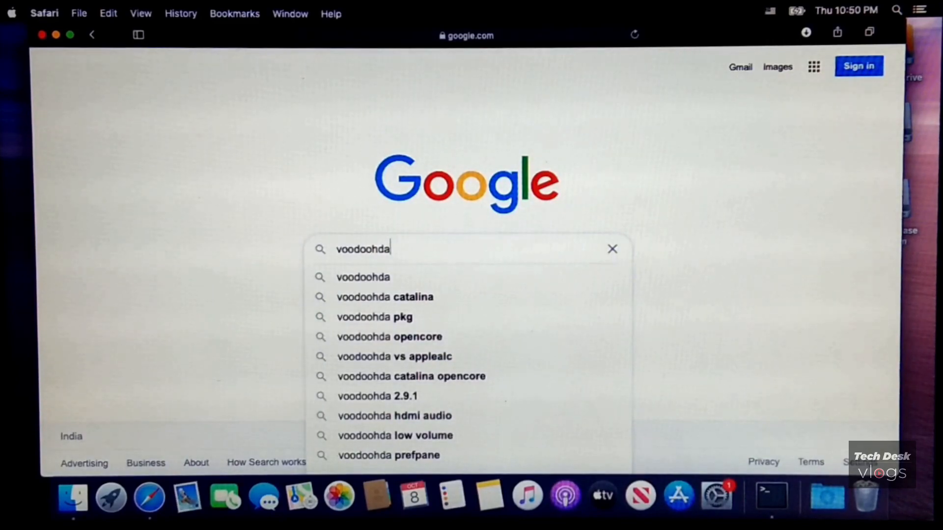
{"action": "type", "text": ".kext do"}
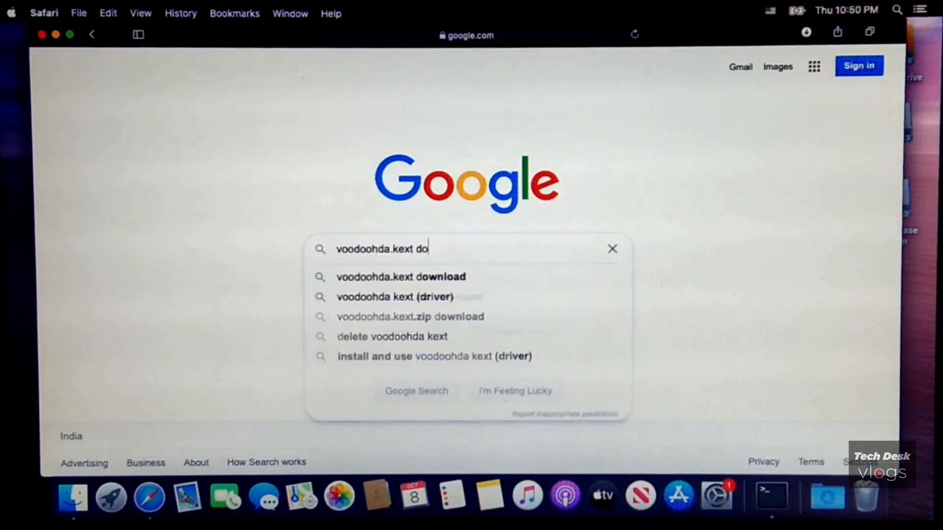
{"action": "type", "text": "wnload"}
{"action": "key", "text": "Return"}
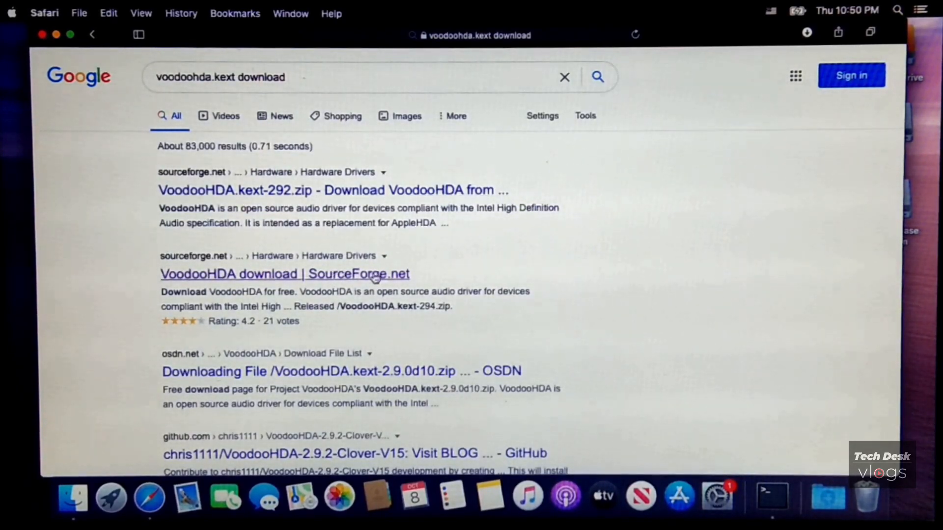
Download VoodooHDA.kext-292.zip from the VoodooHDA project page on SourceForge and minimize the Safari window.
{"action": "left_click", "coordinate": [342, 279]}
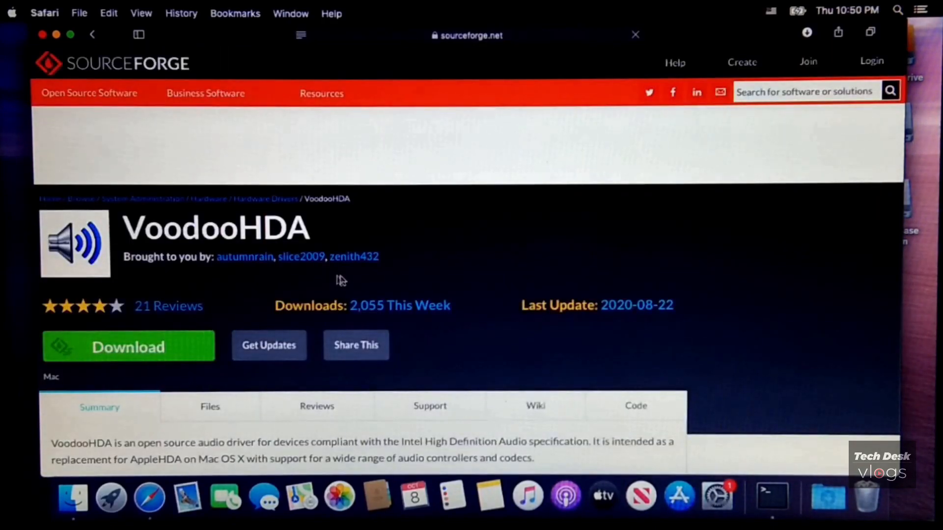
{"action": "left_click", "coordinate": [202, 352]}
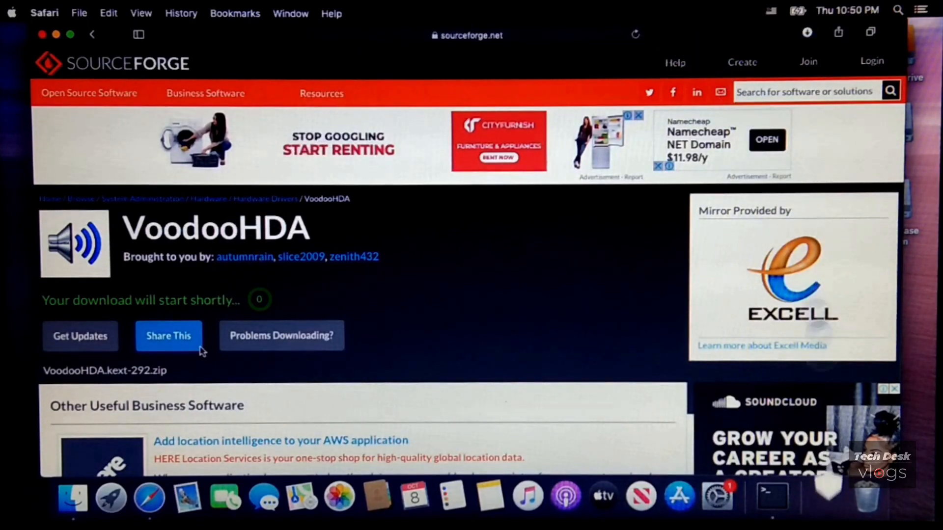
{"action": "left_click", "coordinate": [825, 490]}
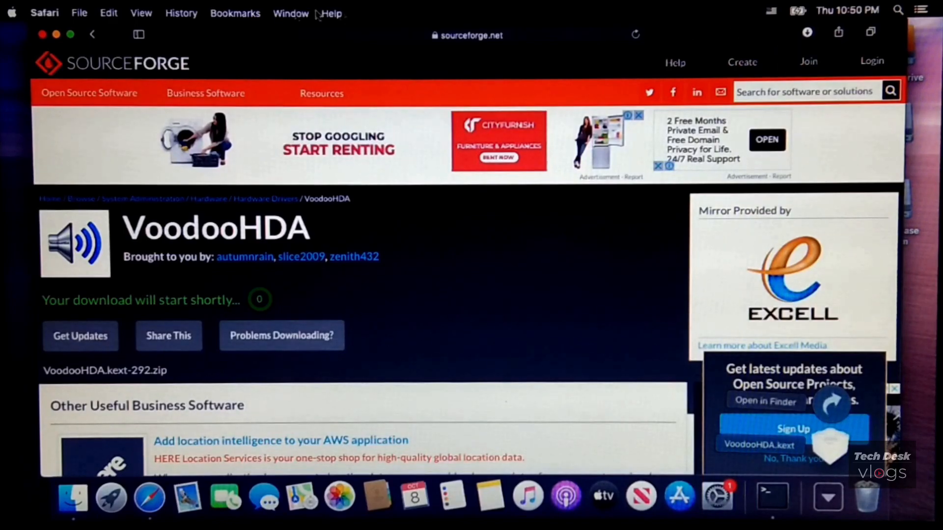
{"action": "left_click", "coordinate": [56, 35]}
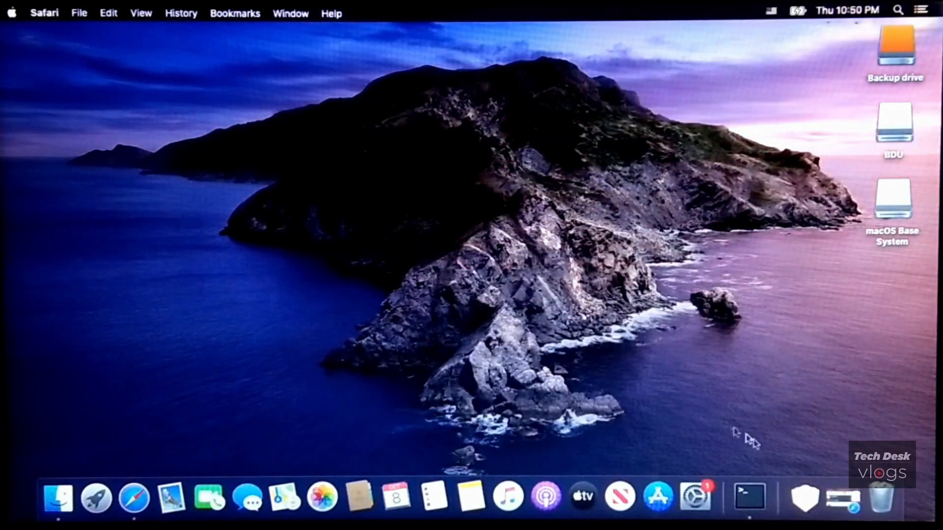
Show the Downloads folder containing VoodooHDA.kext in Finder and move its window aside to free the desktop.
{"action": "left_click", "coordinate": [804, 498]}
{"action": "left_click", "coordinate": [810, 406]}
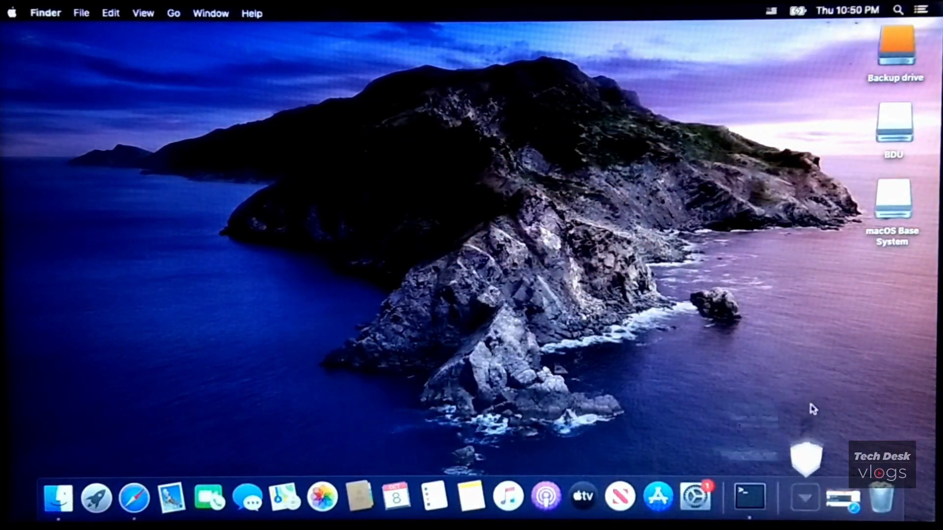
{"action": "left_click", "coordinate": [417, 129]}
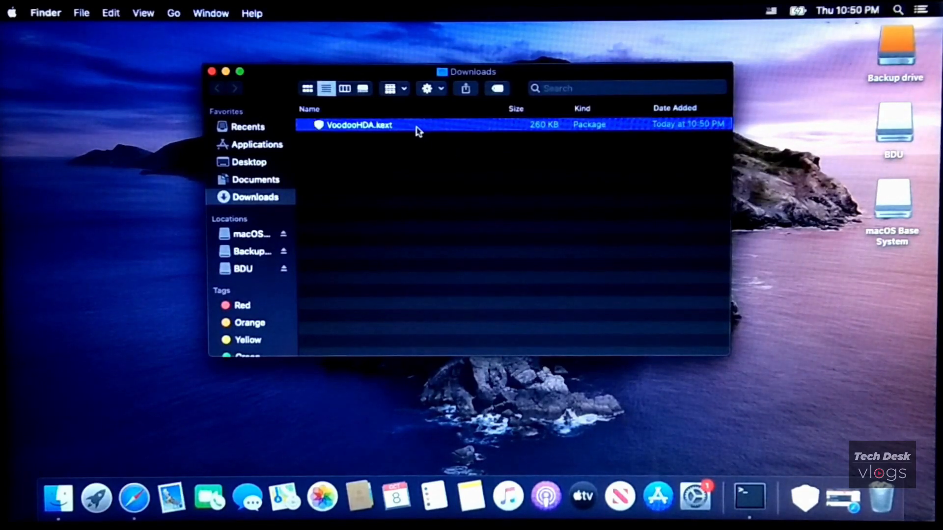
{"action": "left_click_drag", "start_coordinate": [513, 78], "coordinate": [261, 46]}
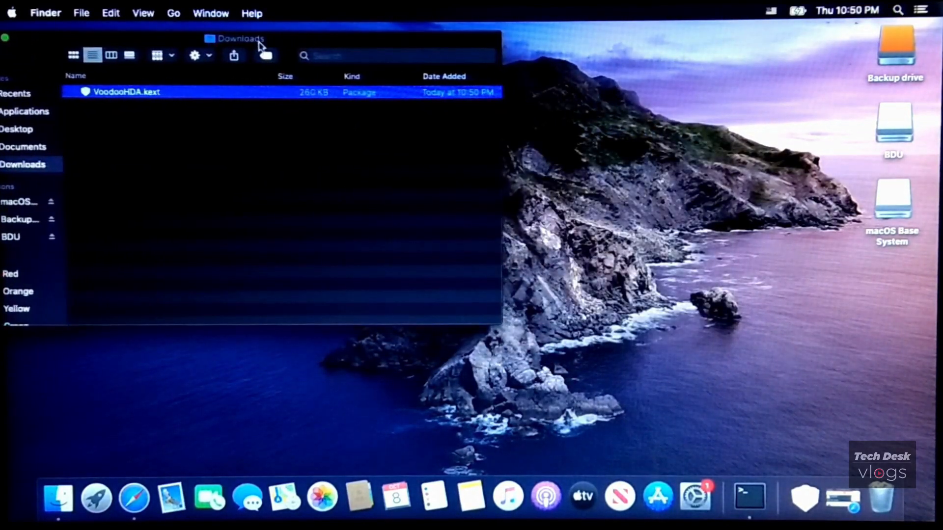
Open the EFI/OC/Kexts folder on the BDU drive and copy VoodooHDA.kext into it from the Downloads folder.
{"action": "double_click", "coordinate": [892, 131]}
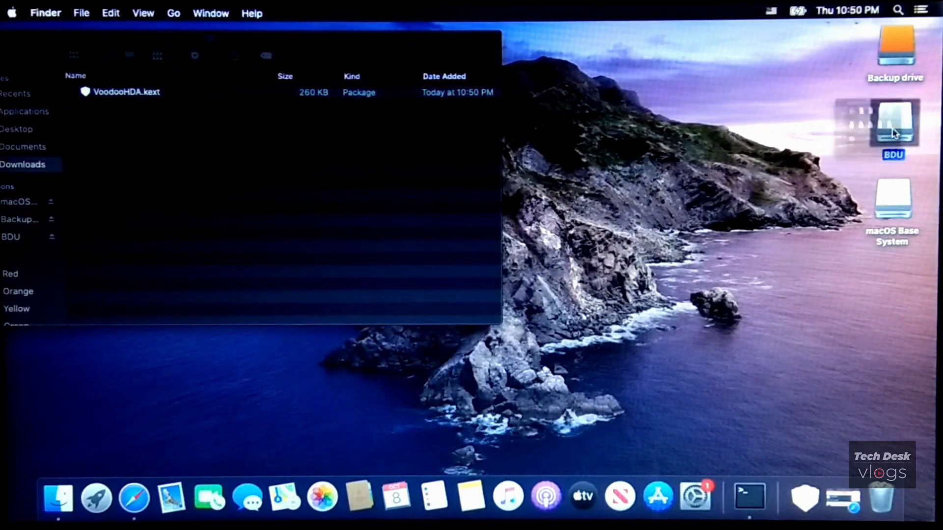
{"action": "left_click_drag", "start_coordinate": [311, 53], "coordinate": [834, 121]}
{"action": "double_click", "coordinate": [658, 182]}
{"action": "double_click", "coordinate": [739, 185]}
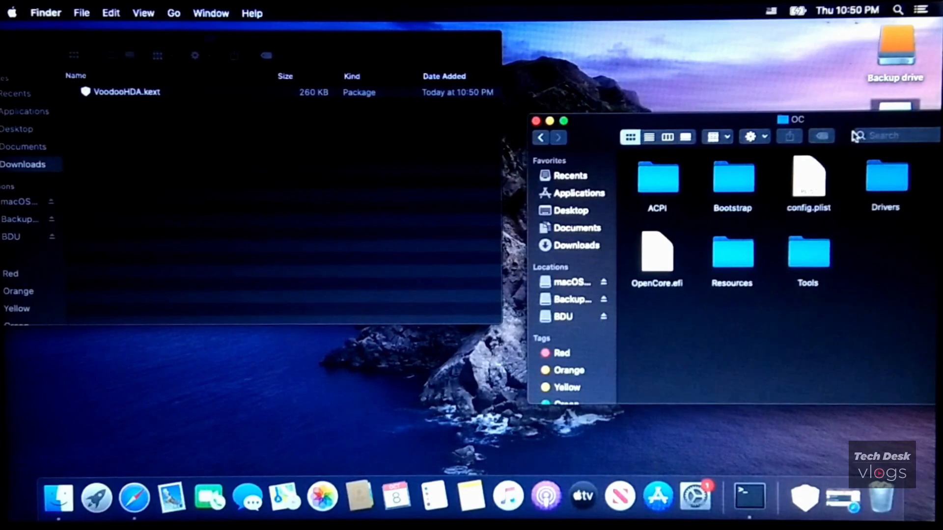
{"action": "left_click_drag", "start_coordinate": [852, 130], "coordinate": [691, 154]}
{"action": "left_click", "coordinate": [799, 203]}
{"action": "double_click", "coordinate": [799, 203]}
{"action": "left_click_drag", "start_coordinate": [240, 98], "coordinate": [833, 356]}
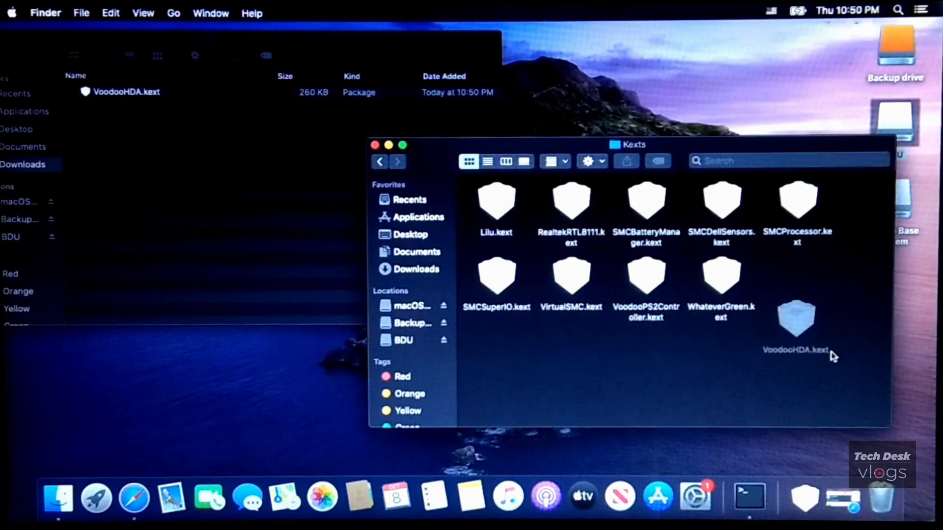
Clean up the Kexts folder's icons by name, close the Downloads window and center the Kexts window.
{"action": "right_click", "coordinate": [739, 369]}
{"action": "mouse_move", "coordinate": [860, 450]}
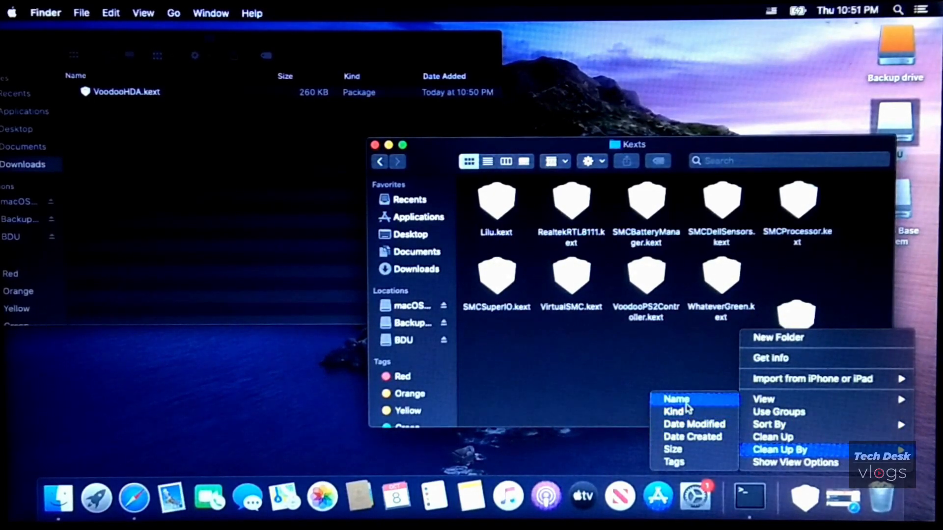
{"action": "left_click", "coordinate": [677, 400]}
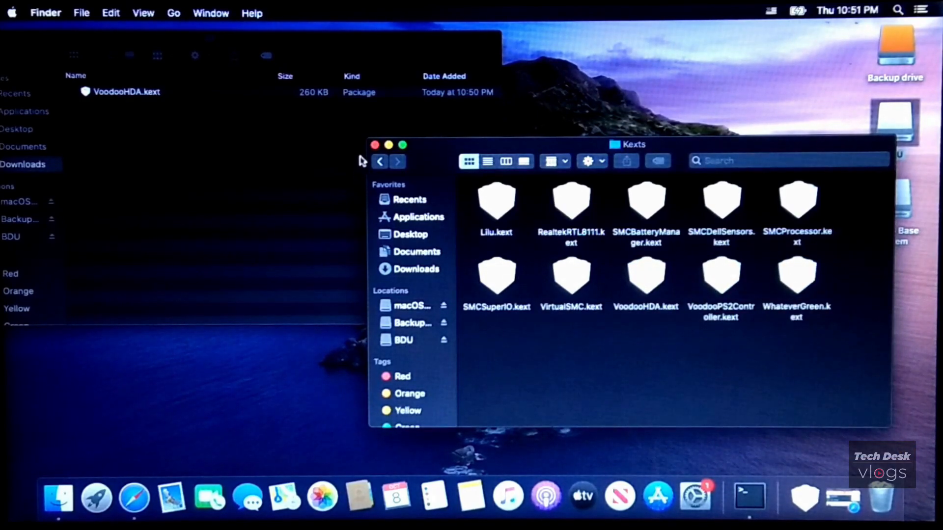
{"action": "left_click_drag", "start_coordinate": [46, 42], "coordinate": [71, 52]}
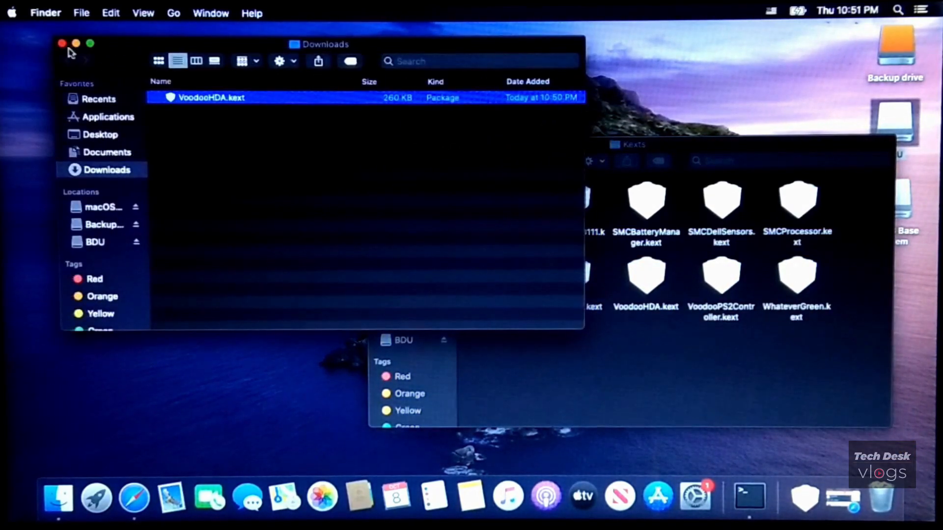
{"action": "left_click", "coordinate": [62, 44]}
{"action": "left_click_drag", "start_coordinate": [726, 153], "coordinate": [541, 107]}
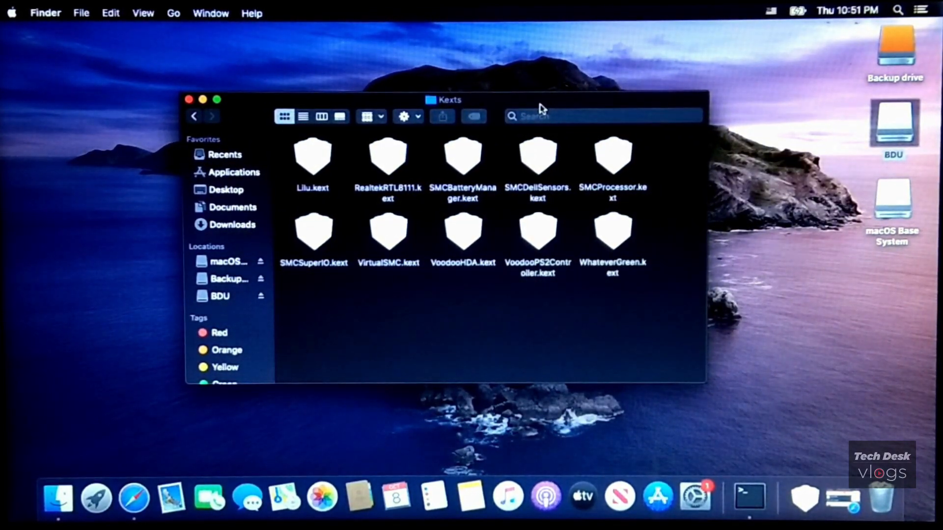
Go back to the root of the BDU drive and launch ProperTree.command from the ProperTree-master folder.
{"action": "left_click", "coordinate": [195, 119]}
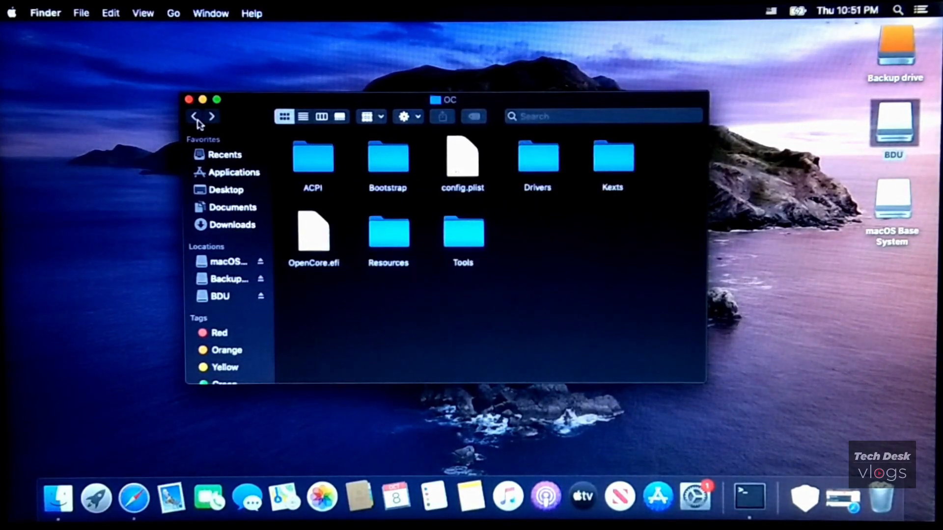
{"action": "left_click", "coordinate": [196, 120]}
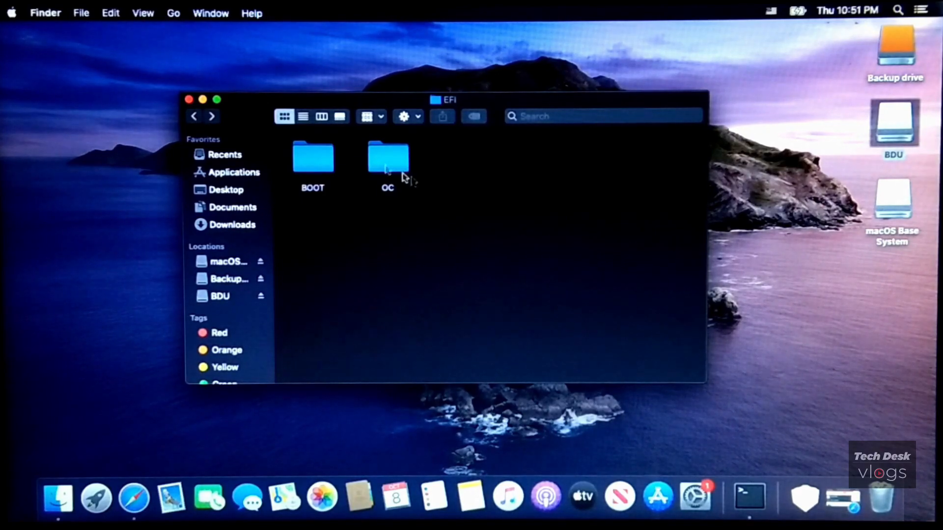
{"action": "left_click", "coordinate": [197, 120]}
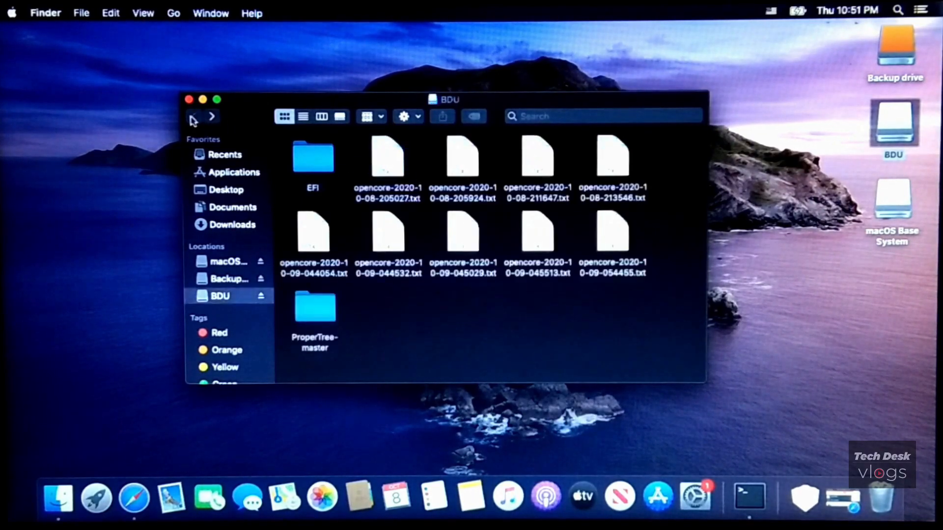
{"action": "double_click", "coordinate": [317, 322]}
{"action": "double_click", "coordinate": [300, 168]}
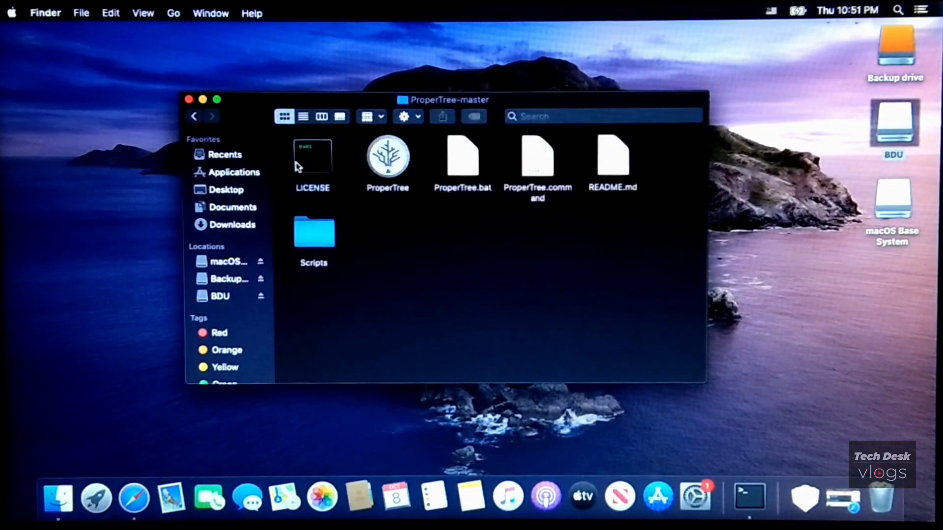
{"action": "double_click", "coordinate": [540, 171]}
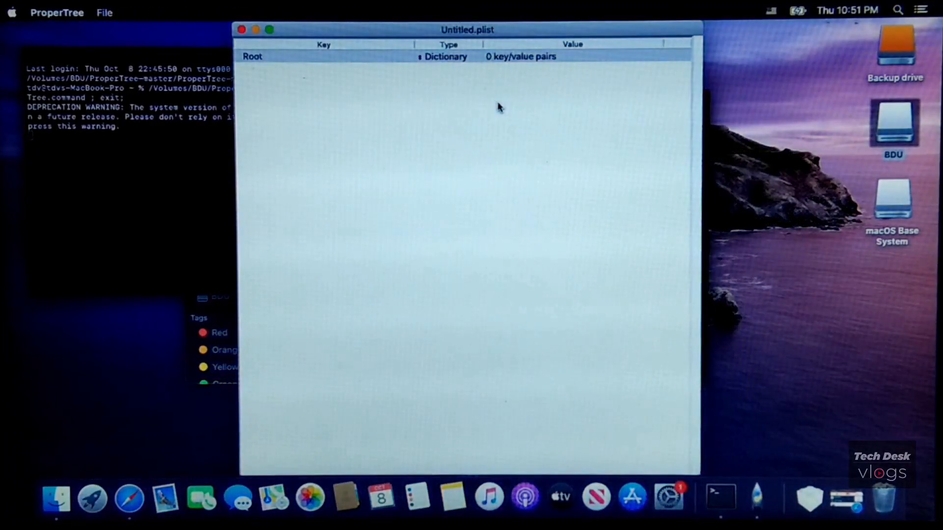
Close the Finder window, minimize the Terminal window and return to the untitled plist in ProperTree.
{"action": "left_click", "coordinate": [196, 315]}
{"action": "left_click", "coordinate": [189, 100]}
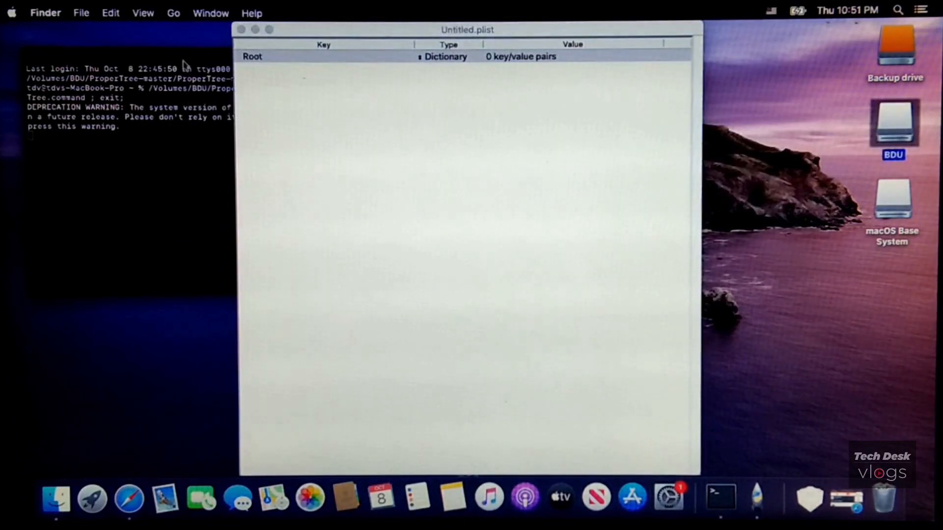
{"action": "left_click", "coordinate": [183, 58]}
{"action": "left_click", "coordinate": [46, 54]}
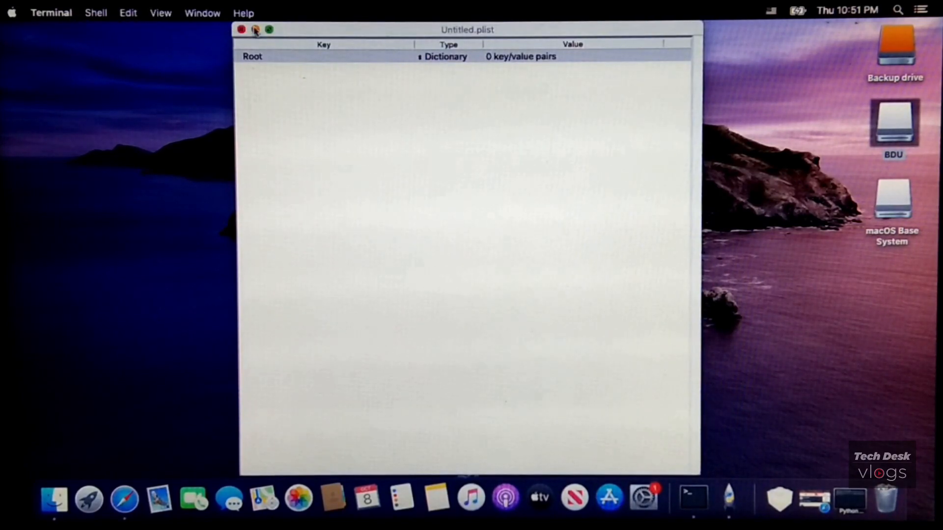
{"action": "left_click", "coordinate": [305, 107]}
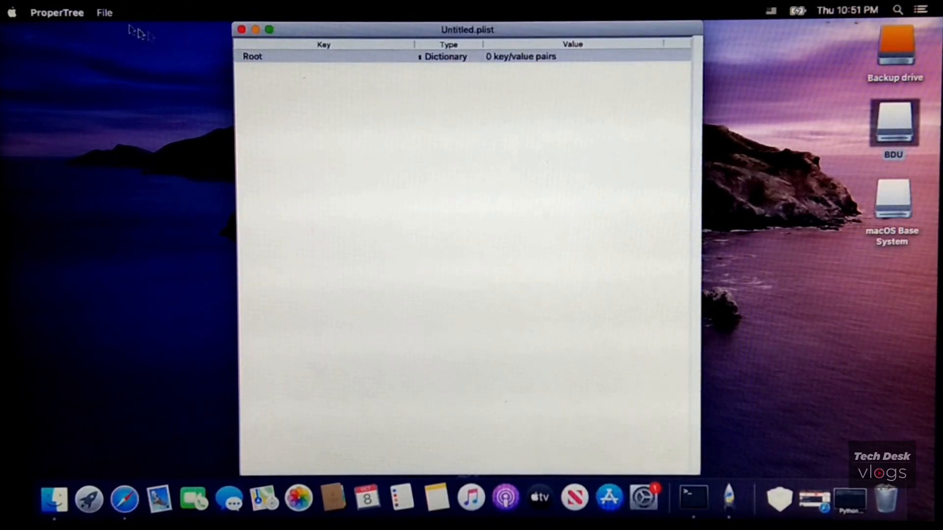
Open config.plist from the OC folder on the BDU drive in ProperTree.
{"action": "left_click", "coordinate": [104, 13]}
{"action": "left_click", "coordinate": [116, 43]}
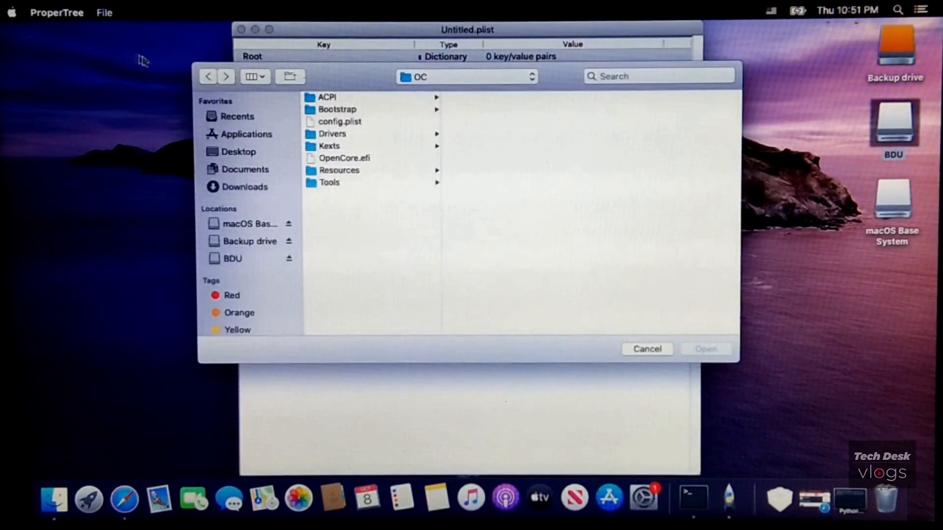
{"action": "double_click", "coordinate": [345, 123]}
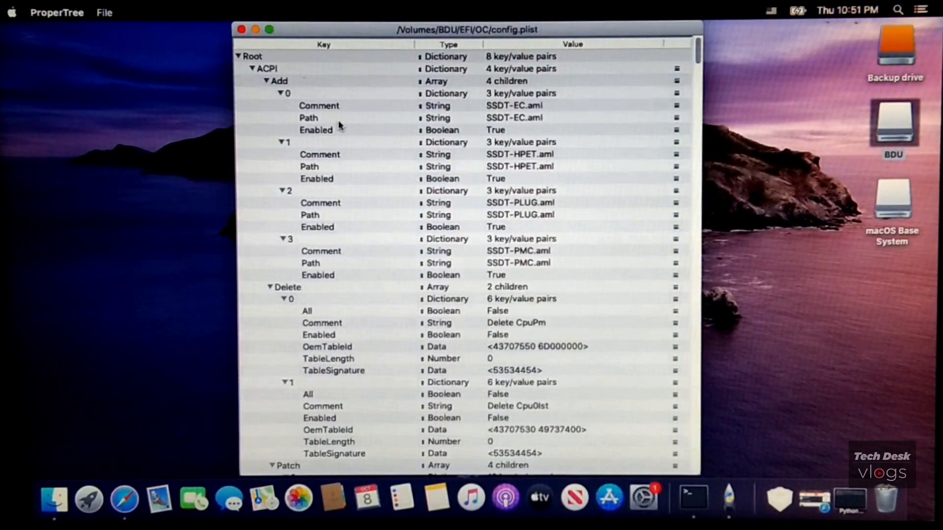
Run an OC Snapshot on config.plist using the OC folder on the BDU drive.
{"action": "left_click", "coordinate": [104, 14]}
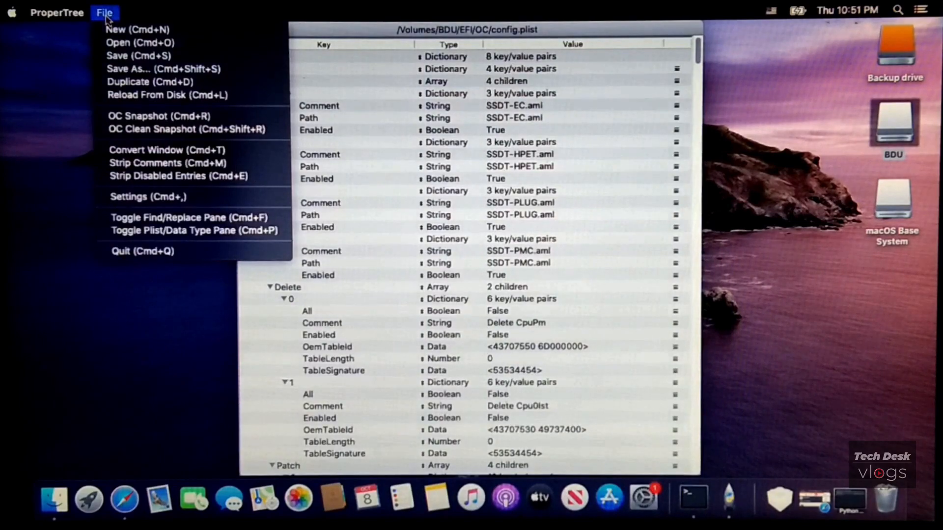
{"action": "left_click", "coordinate": [175, 118]}
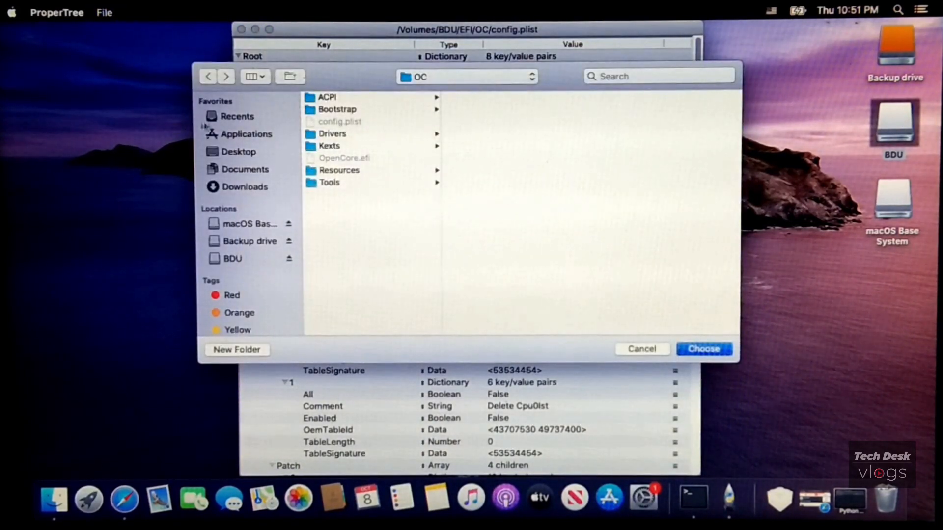
{"action": "left_click", "coordinate": [448, 83]}
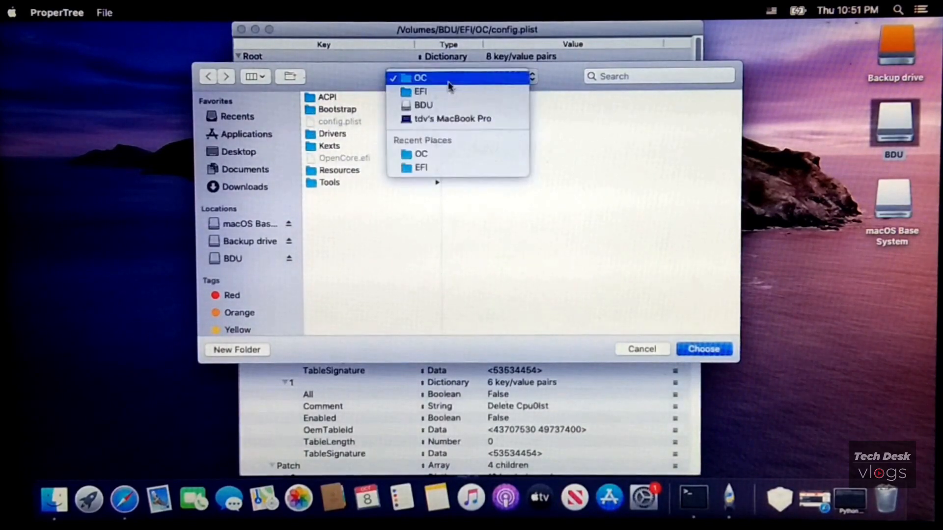
{"action": "left_click", "coordinate": [448, 155]}
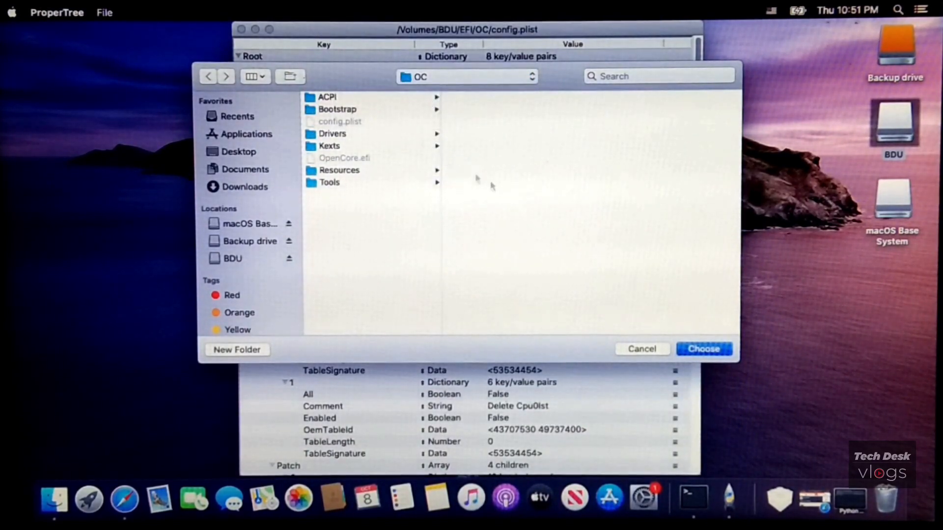
{"action": "left_click", "coordinate": [703, 349]}
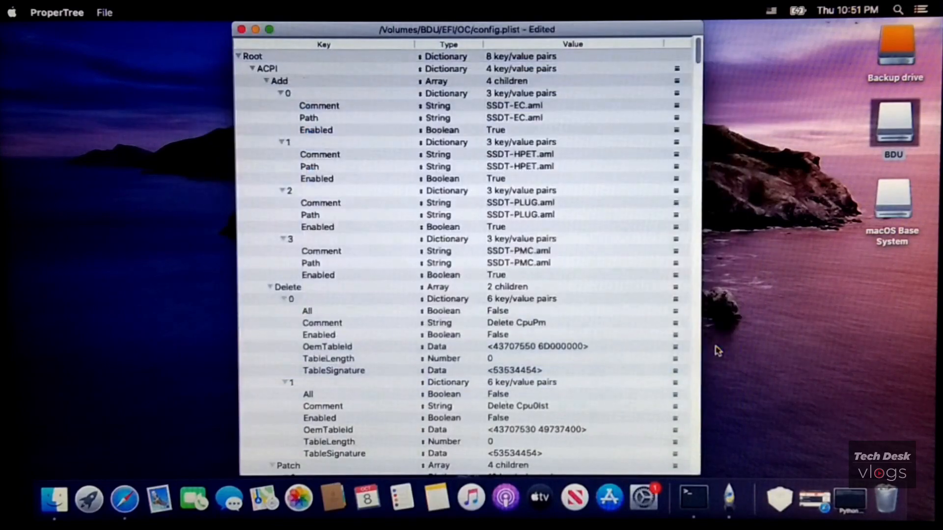
Run an OC Clean Snapshot on config.plist using the OC folder and save the file.
{"action": "left_click", "coordinate": [105, 12]}
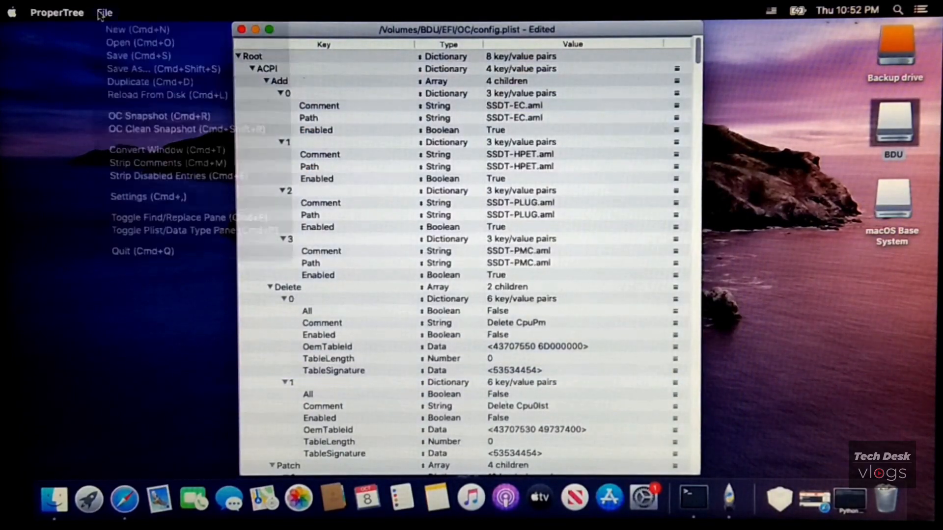
{"action": "left_click", "coordinate": [178, 130]}
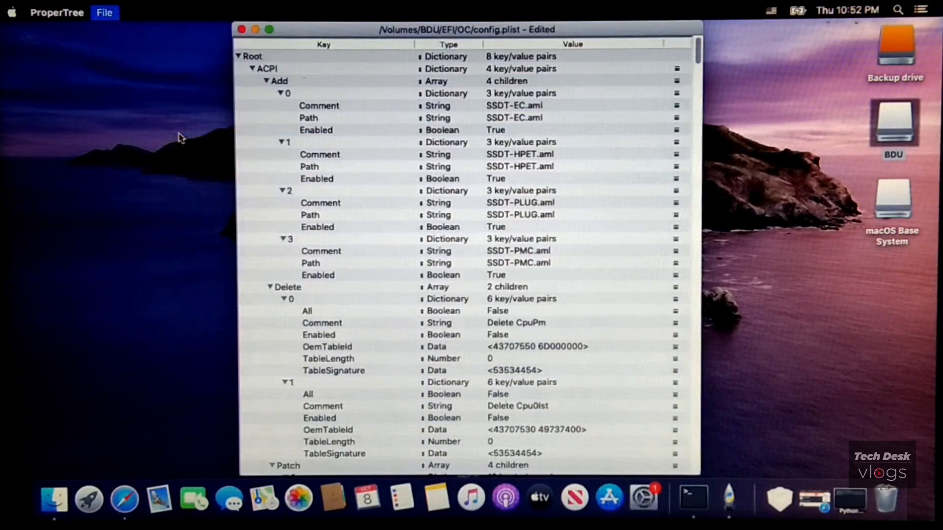
{"action": "left_click", "coordinate": [459, 79]}
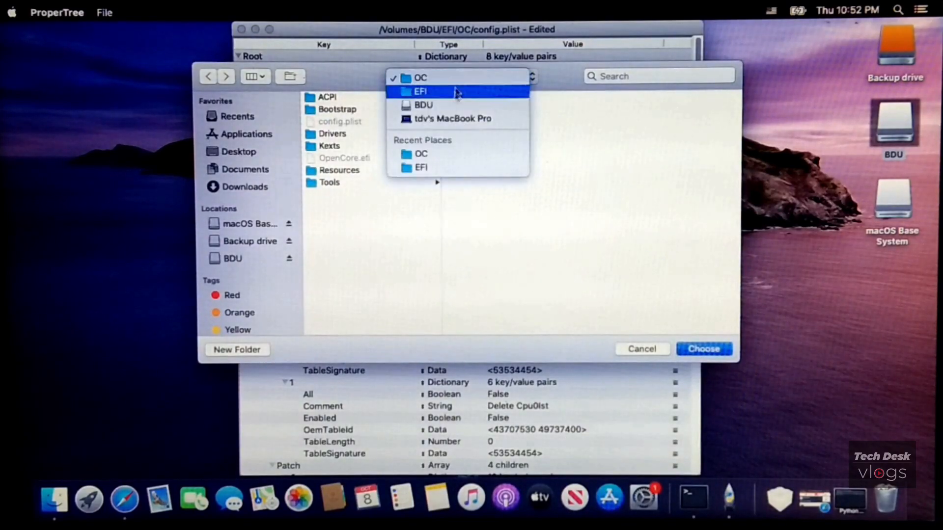
{"action": "left_click", "coordinate": [422, 151]}
{"action": "left_click", "coordinate": [704, 349]}
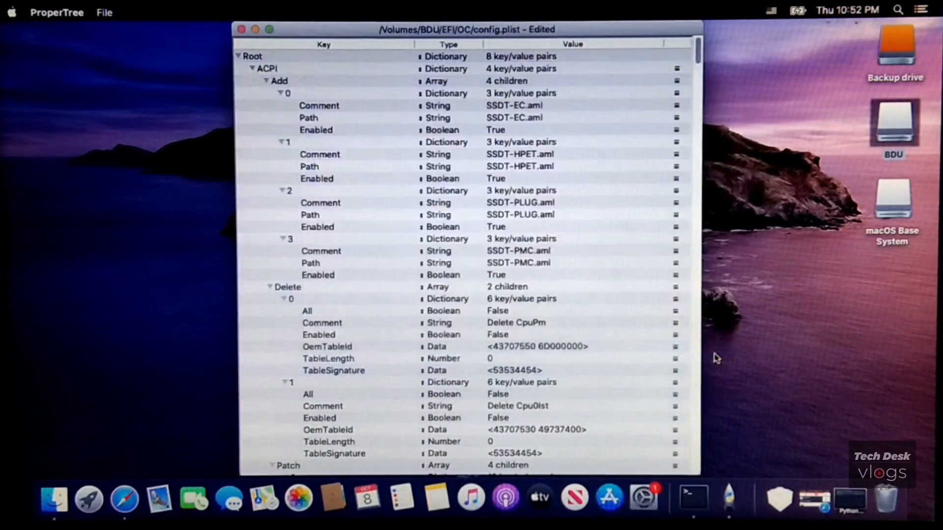
{"action": "left_click", "coordinate": [104, 13]}
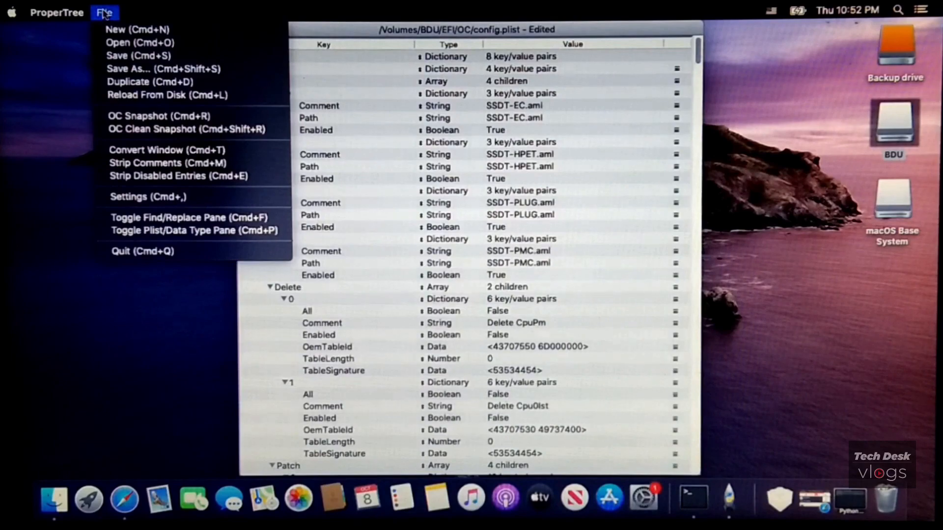
{"action": "left_click", "coordinate": [129, 57]}
Run a regular OC Snapshot on the saved config.plist, choosing the OC folder.
{"action": "left_click", "coordinate": [104, 13]}
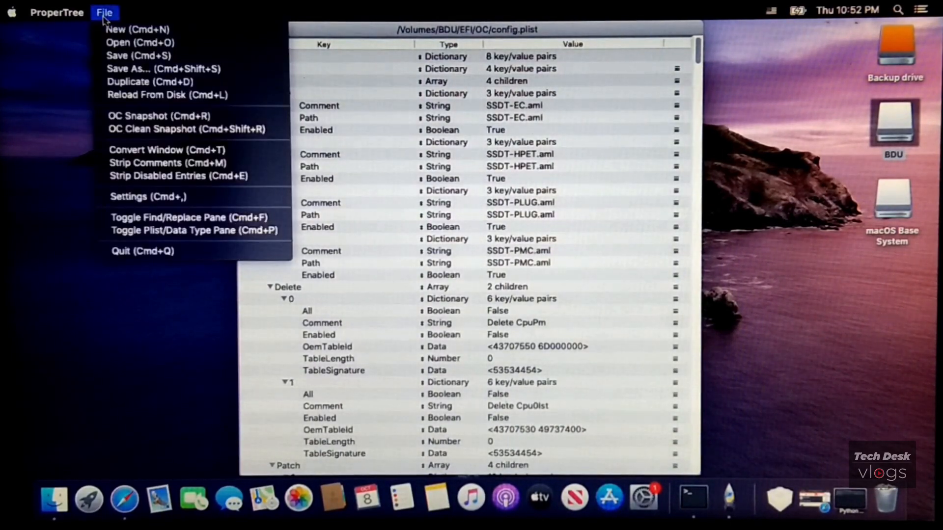
{"action": "left_click", "coordinate": [174, 116]}
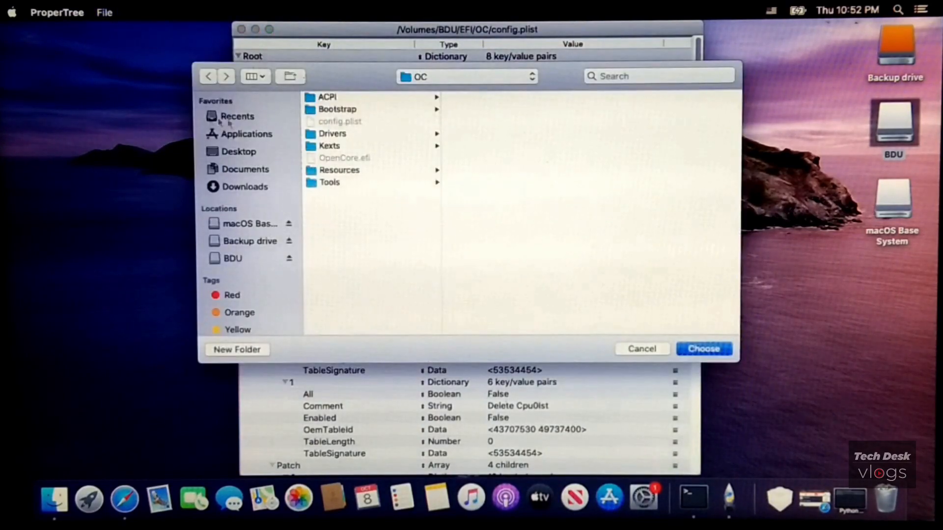
{"action": "left_click", "coordinate": [461, 78]}
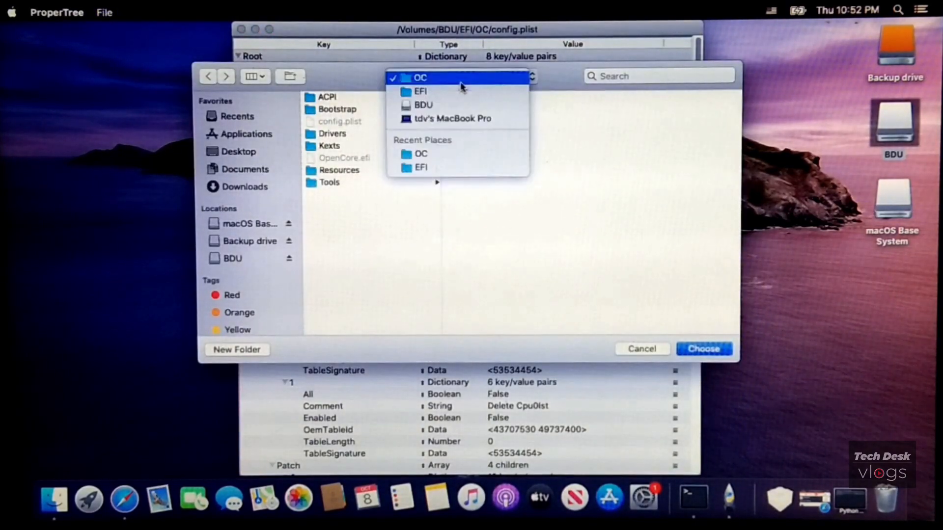
{"action": "left_click", "coordinate": [452, 153]}
{"action": "left_click", "coordinate": [705, 348]}
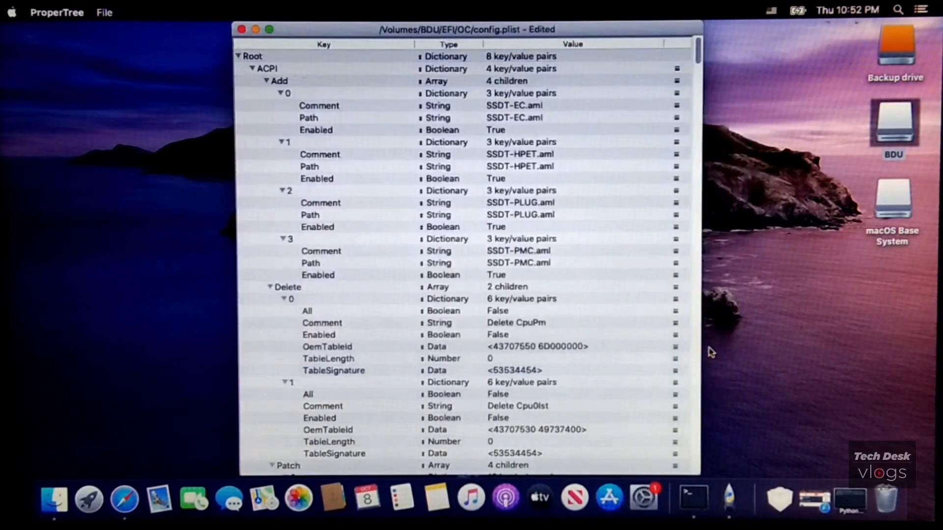
Repeat the OC Clean Snapshot with the OC folder and save config.plist again.
{"action": "left_click", "coordinate": [103, 13]}
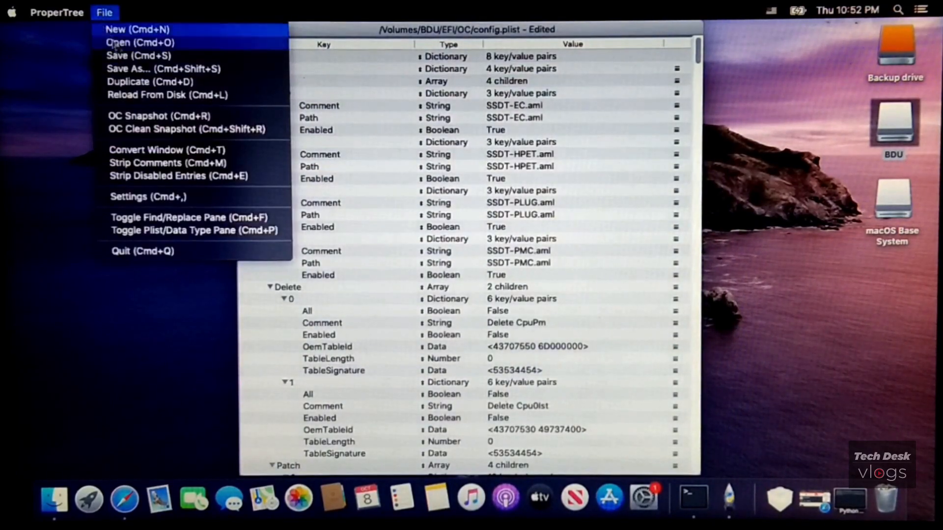
{"action": "left_click", "coordinate": [191, 130]}
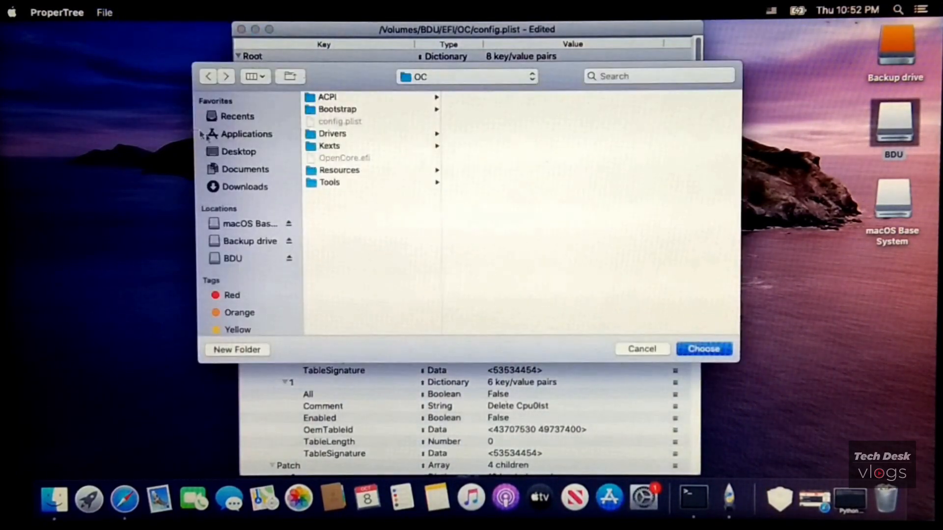
{"action": "left_click", "coordinate": [479, 77]}
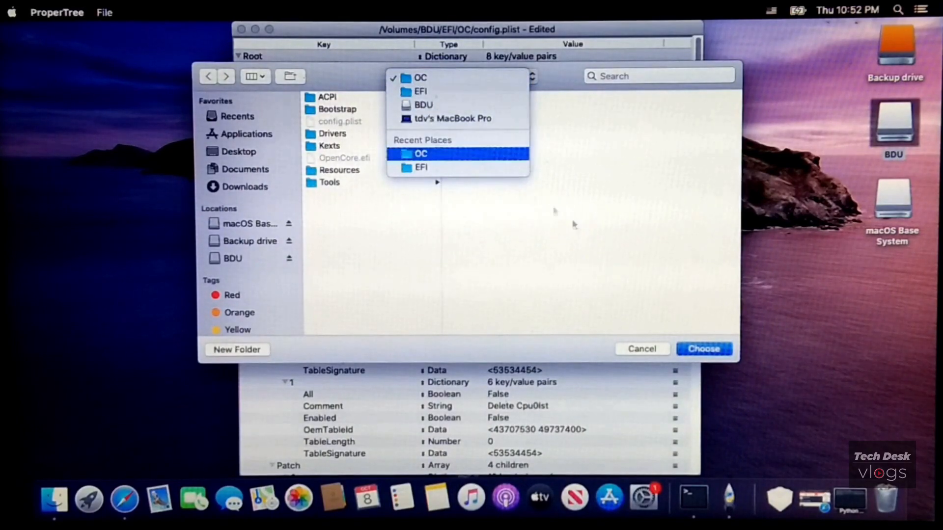
{"action": "left_click", "coordinate": [471, 153]}
{"action": "left_click", "coordinate": [702, 350]}
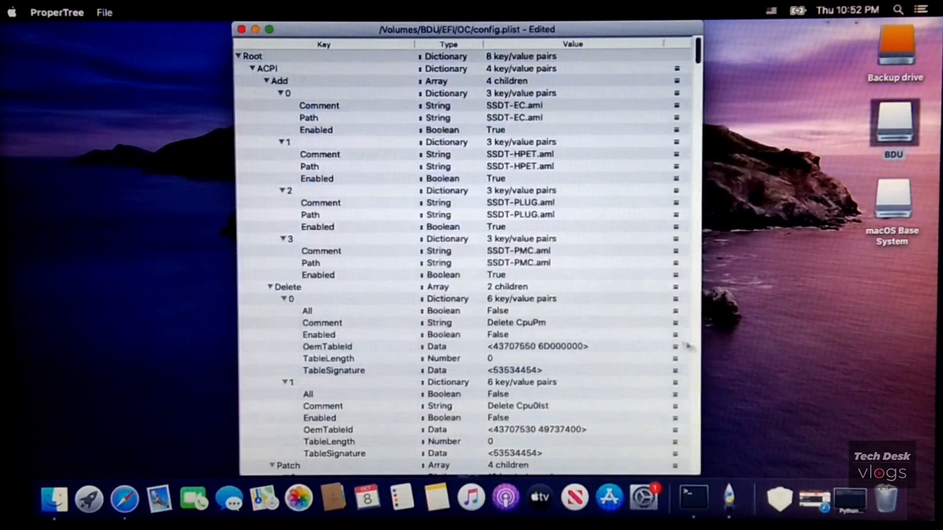
{"action": "left_click", "coordinate": [100, 14]}
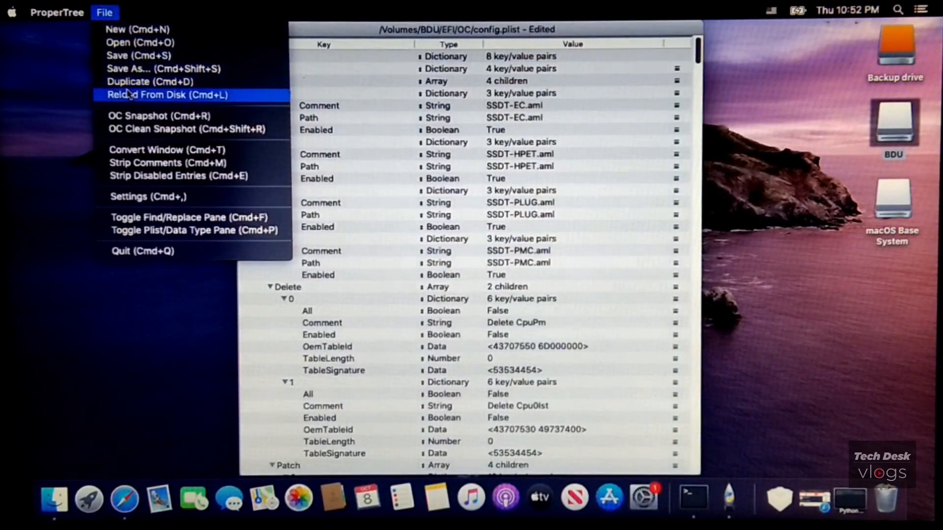
{"action": "left_click", "coordinate": [187, 57]}
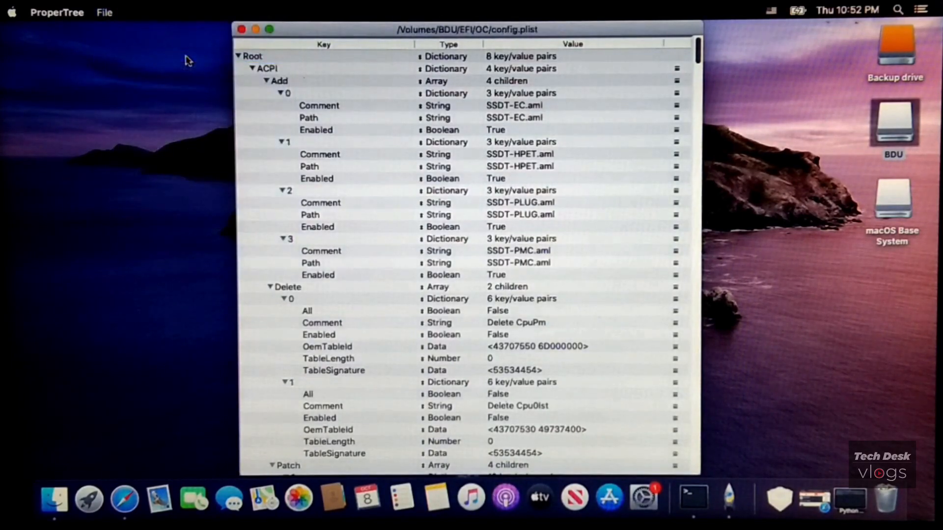
Quit ProperTree and restart the computer, leaving windows set to reopen at login.
{"action": "key", "text": "super+q"}
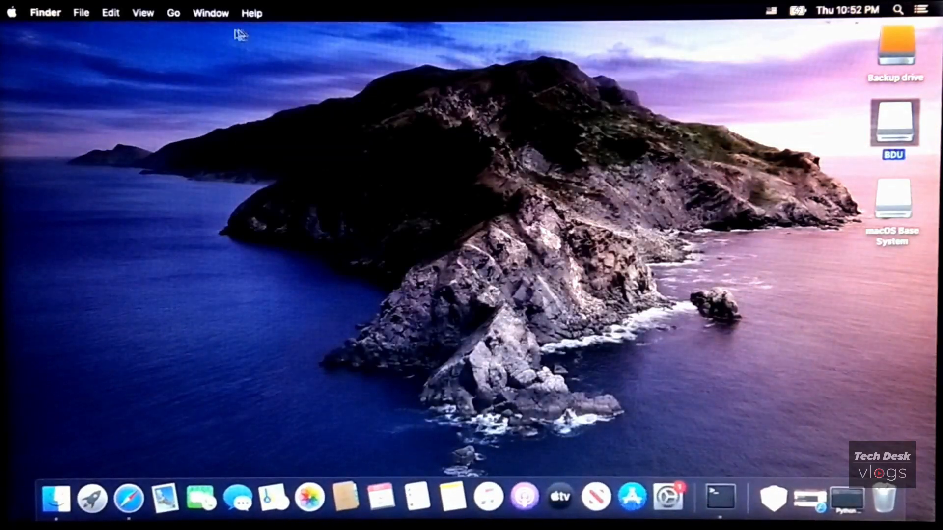
{"action": "left_click", "coordinate": [11, 13]}
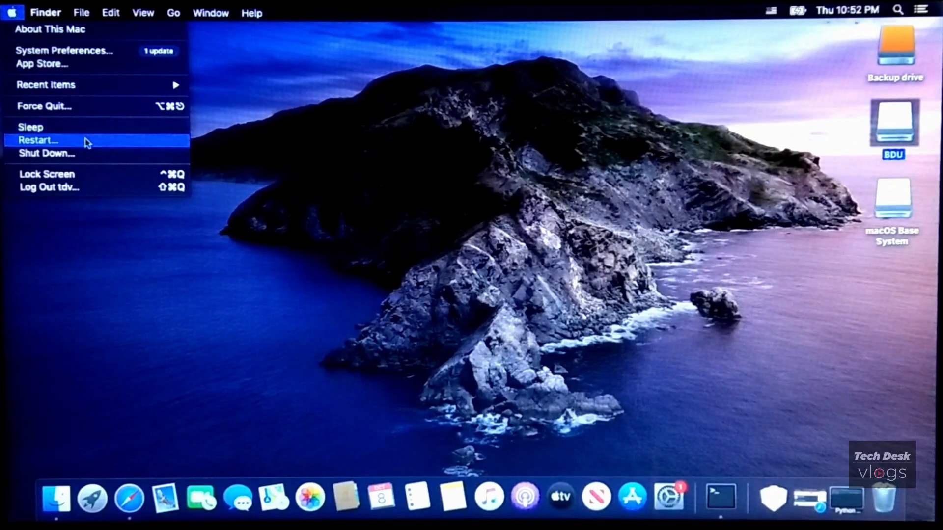
{"action": "left_click", "coordinate": [84, 141]}
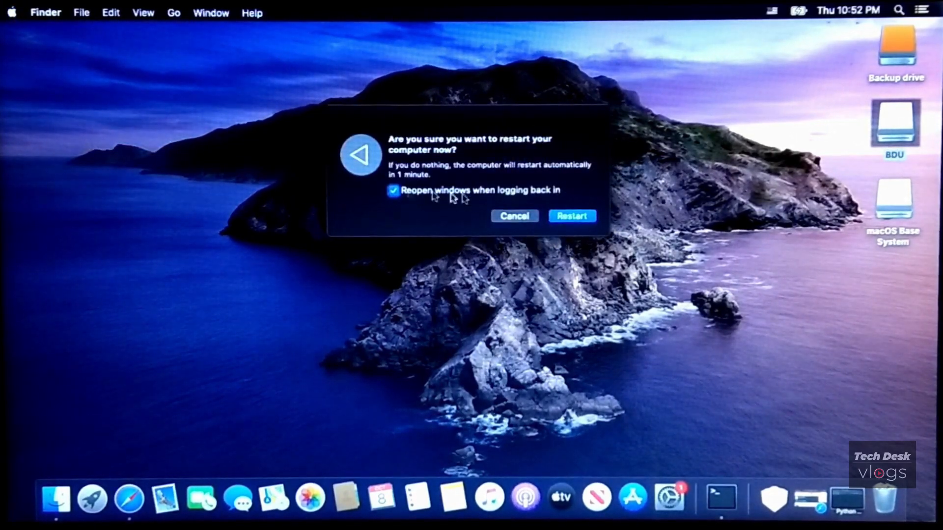
{"action": "left_click", "coordinate": [570, 217]}
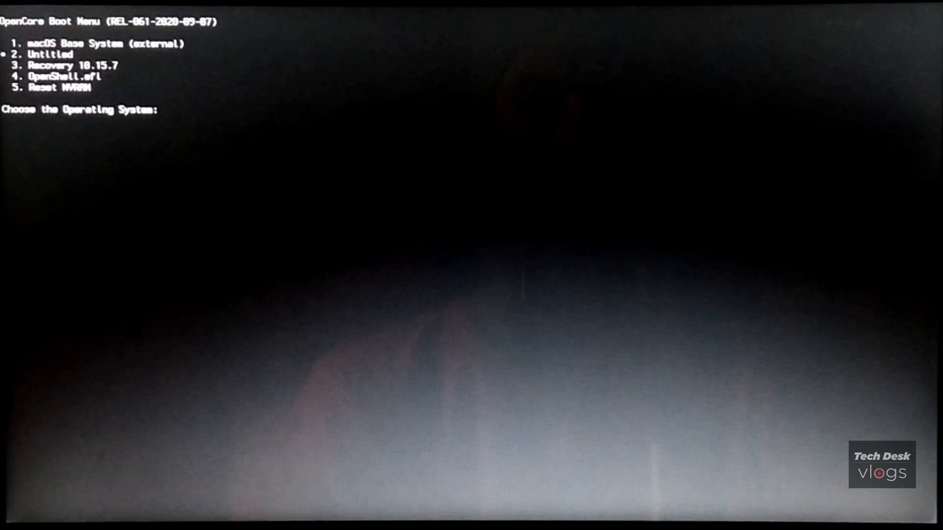
Boot the Untitled entry from the OpenCore boot menu and log in with the account password.
{"action": "key", "text": "Return"}
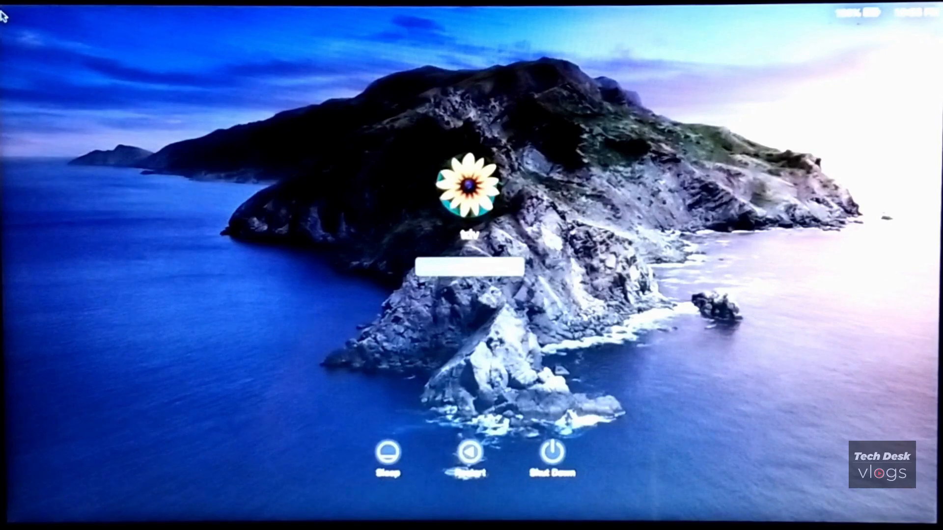
{"action": "type", "text": "•"}
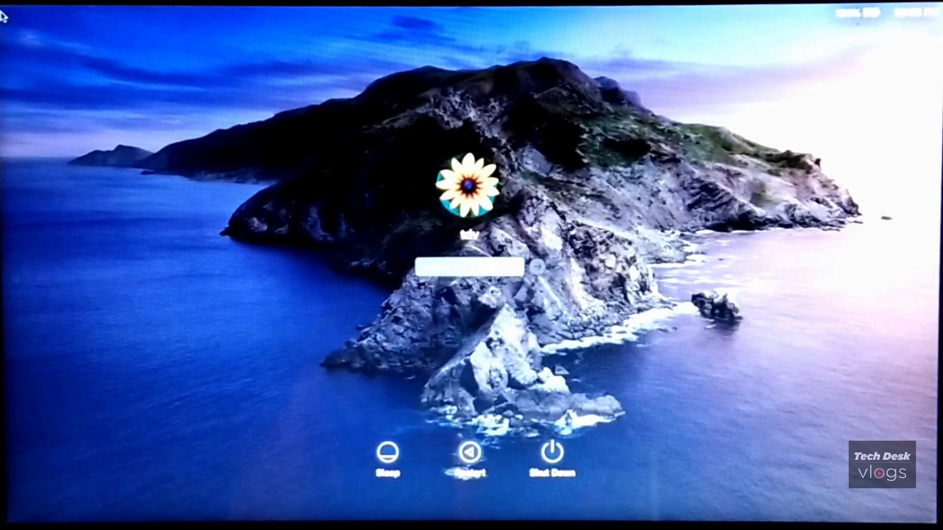
{"action": "key", "text": "Return"}
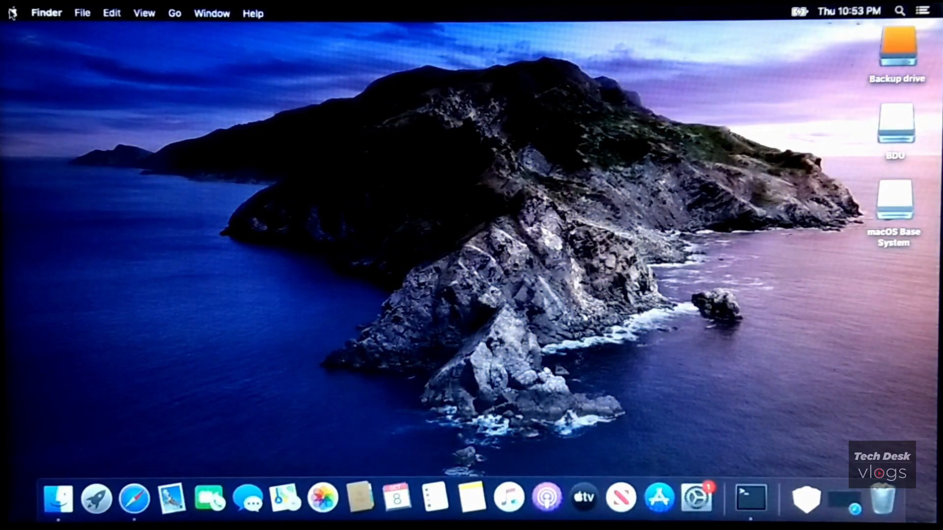
Open the Sound settings in System Preferences.
{"action": "left_click", "coordinate": [13, 14]}
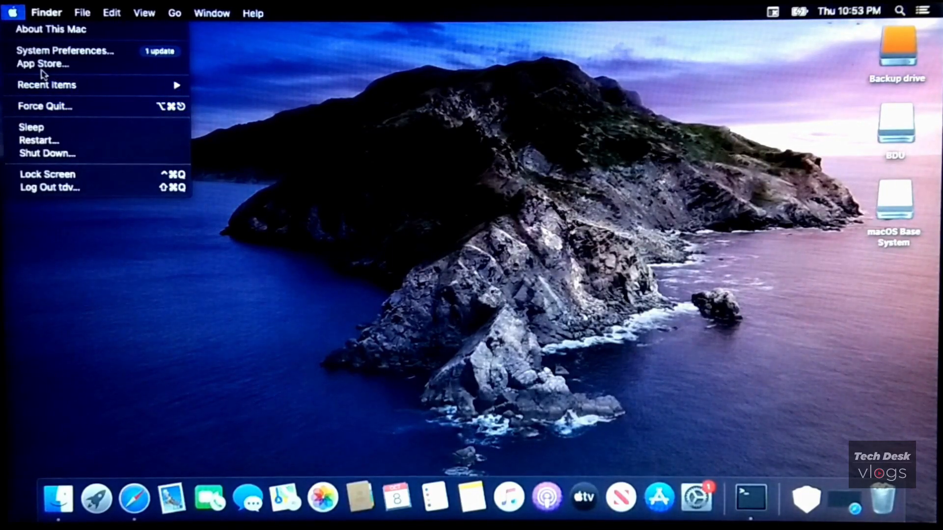
{"action": "left_click", "coordinate": [86, 56]}
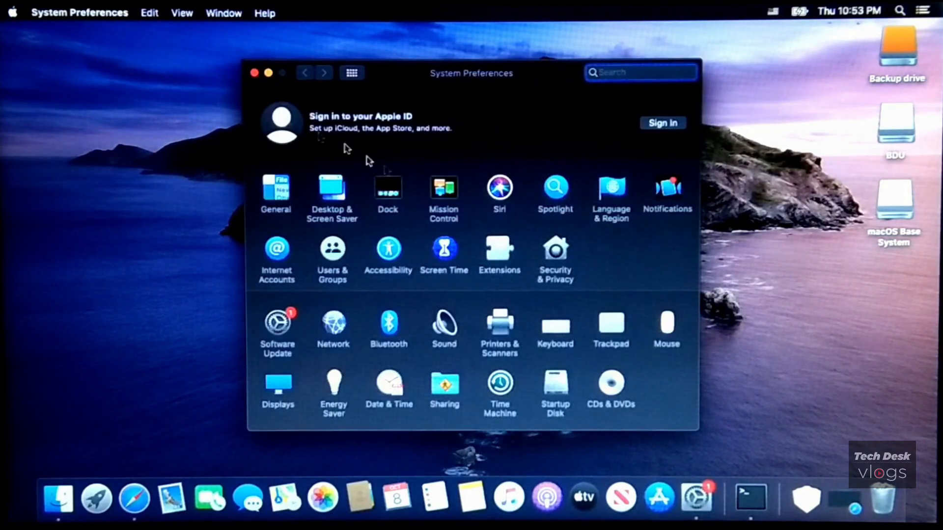
{"action": "left_click", "coordinate": [443, 322]}
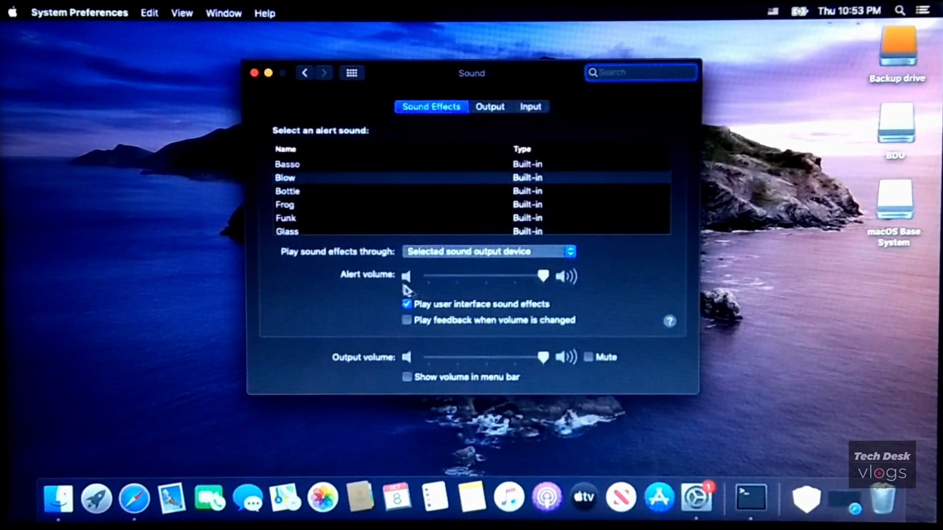
Test the audio by playing the Funk, Frog, Bottle, Blow and Basso alert sounds.
{"action": "left_click", "coordinate": [290, 220]}
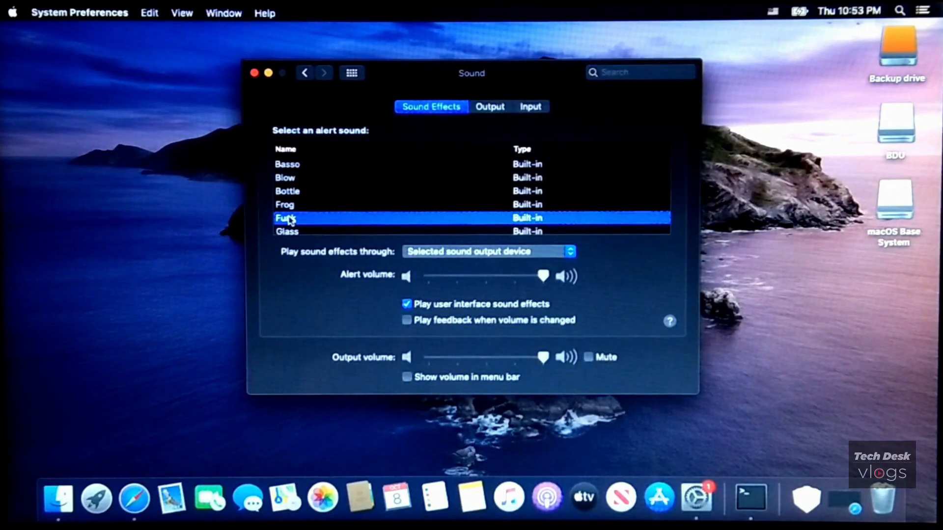
{"action": "left_click", "coordinate": [289, 205]}
{"action": "left_click", "coordinate": [290, 191]}
{"action": "left_click", "coordinate": [288, 180]}
{"action": "left_click", "coordinate": [289, 167]}
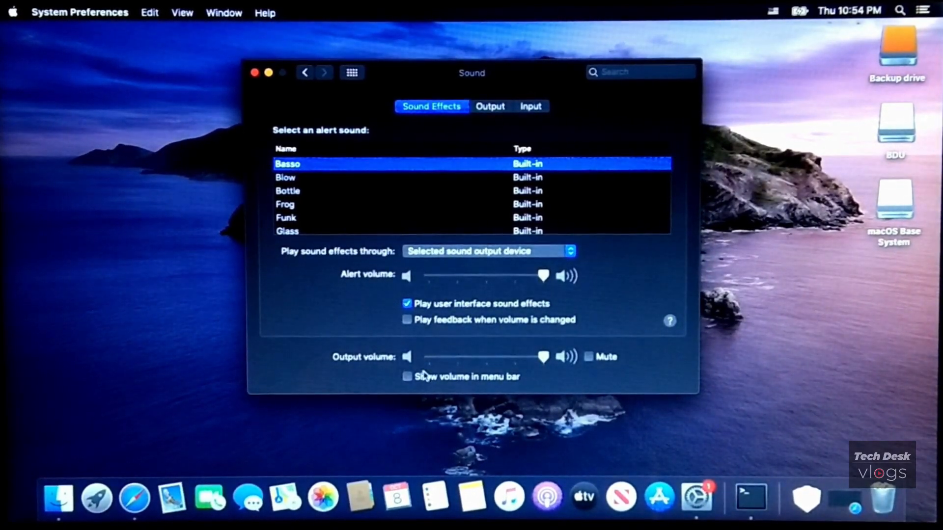
Show the volume in the menu bar and play the alert sounds between Blow and Glass.
{"action": "left_click", "coordinate": [288, 204]}
{"action": "left_click", "coordinate": [291, 219]}
{"action": "left_click", "coordinate": [292, 231]}
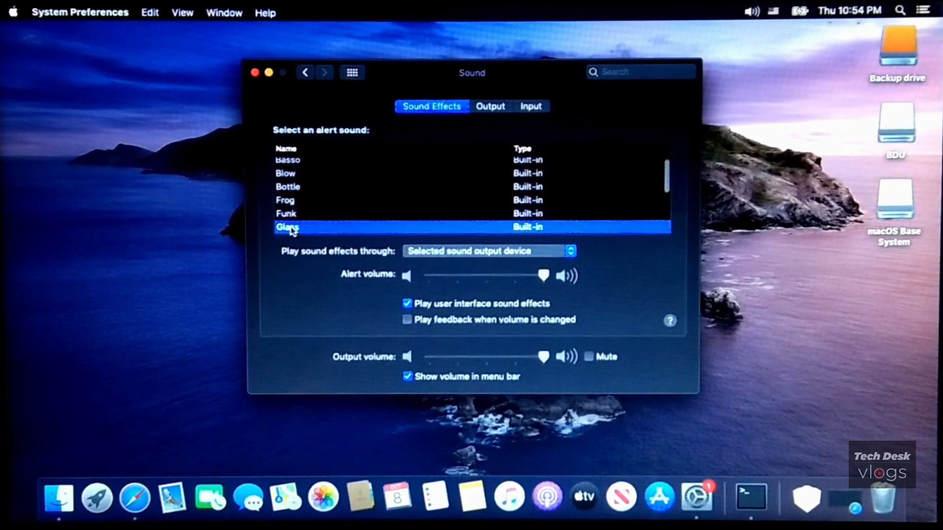
{"action": "left_click", "coordinate": [294, 219]}
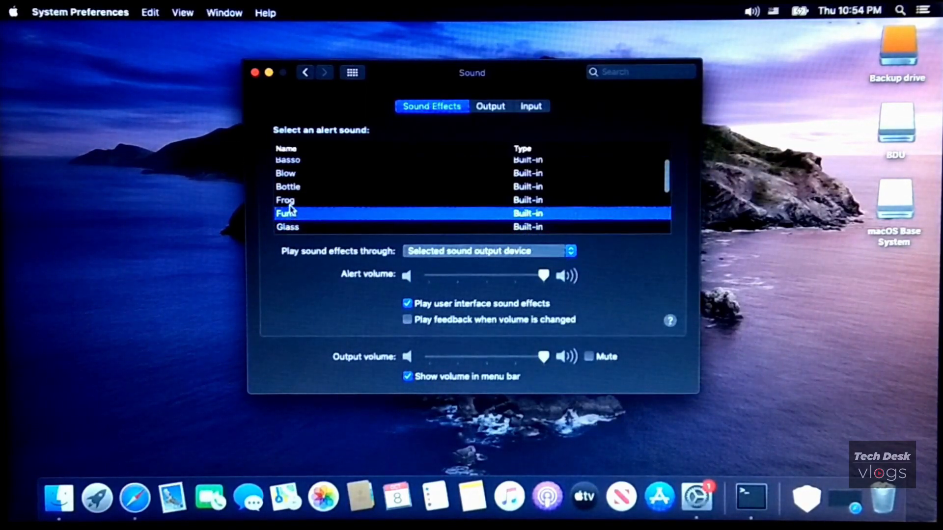
{"action": "left_click", "coordinate": [290, 201]}
{"action": "left_click", "coordinate": [290, 187]}
{"action": "left_click", "coordinate": [288, 174]}
Play further alert sounds down the list, including Frog and Hero.
{"action": "scroll", "coordinate": [290, 182], "scroll_direction": "down", "scroll_amount": 1}
{"action": "left_click", "coordinate": [289, 181]}
{"action": "scroll", "coordinate": [290, 182], "scroll_direction": "down", "scroll_amount": 1}
{"action": "left_click", "coordinate": [290, 180]}
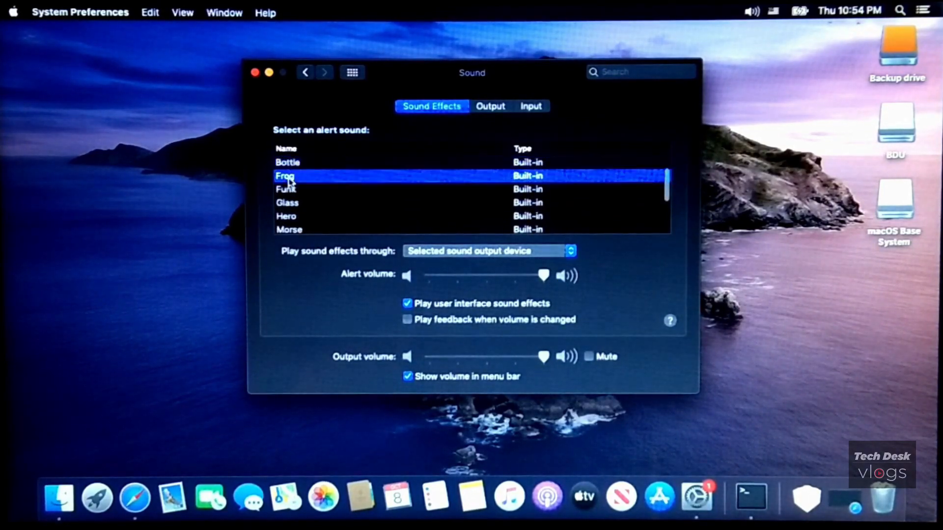
{"action": "scroll", "coordinate": [290, 181], "scroll_direction": "down", "scroll_amount": 4}
{"action": "left_click", "coordinate": [289, 180]}
{"action": "left_click", "coordinate": [290, 166]}
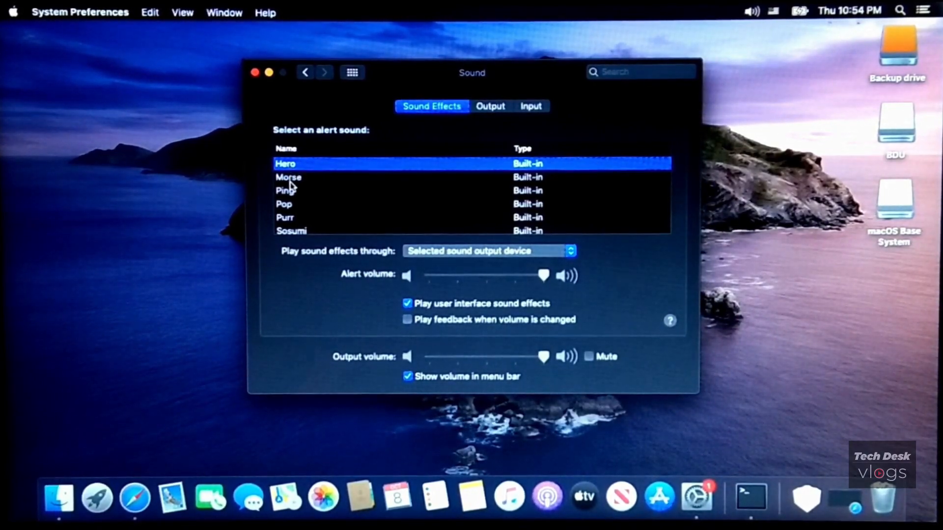
Play the alert sounds from Morse down to Sosumi and back up to Morse.
{"action": "left_click", "coordinate": [290, 180]}
{"action": "left_click", "coordinate": [289, 192]}
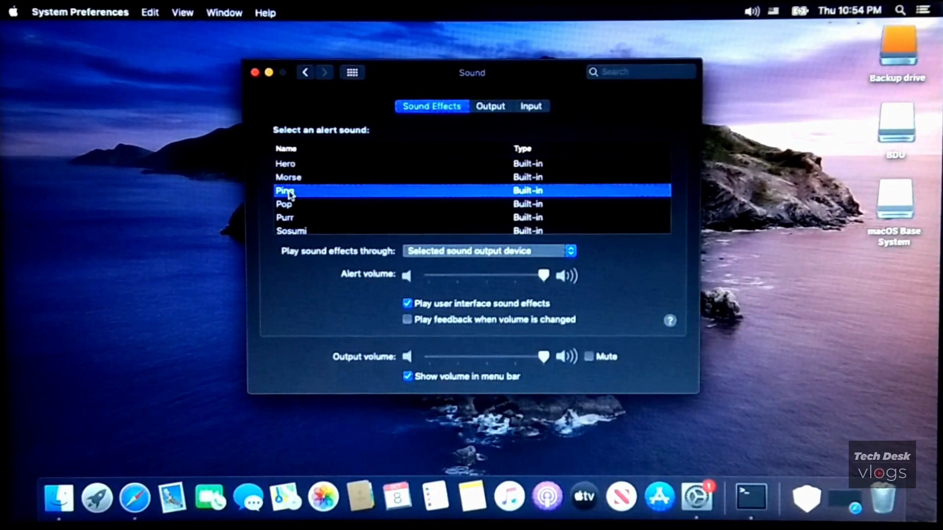
{"action": "left_click", "coordinate": [290, 204]}
{"action": "left_click", "coordinate": [290, 217]}
{"action": "left_click", "coordinate": [290, 231]}
{"action": "left_click", "coordinate": [289, 213]}
{"action": "left_click", "coordinate": [288, 202]}
{"action": "left_click", "coordinate": [290, 191]}
{"action": "left_click", "coordinate": [289, 177]}
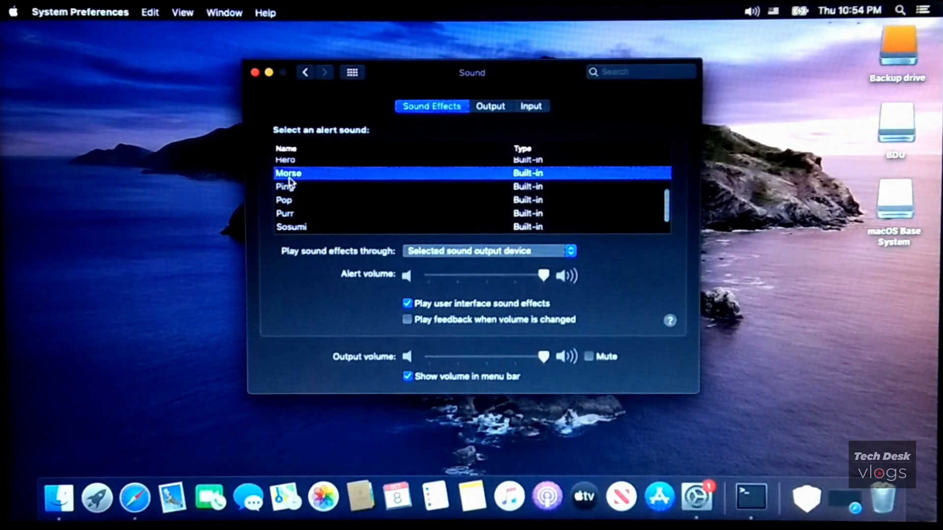
Select Ping as the alert sound.
{"action": "scroll", "coordinate": [288, 179], "scroll_direction": "down", "scroll_amount": 1}
{"action": "left_click", "coordinate": [289, 179]}
{"action": "scroll", "coordinate": [289, 181], "scroll_direction": "down", "scroll_amount": 1}
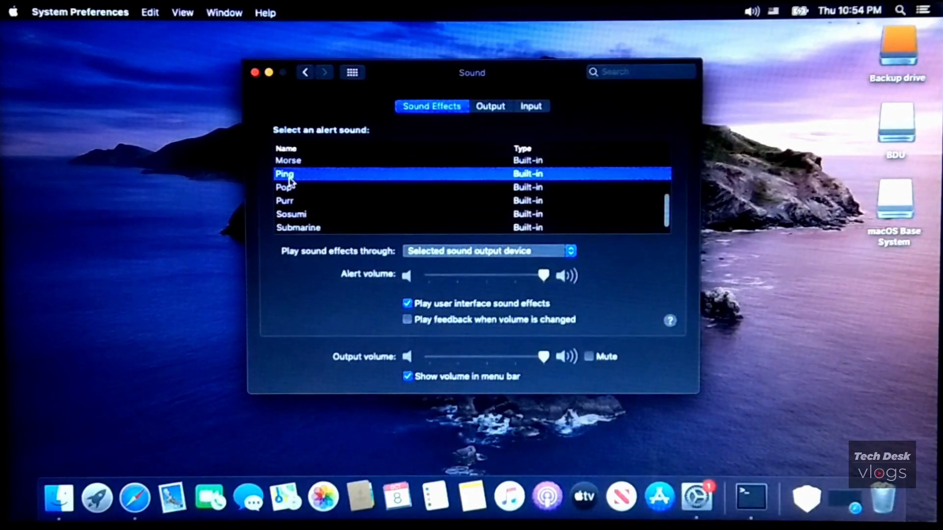
{"action": "left_click", "coordinate": [289, 178]}
{"action": "left_click", "coordinate": [290, 168]}
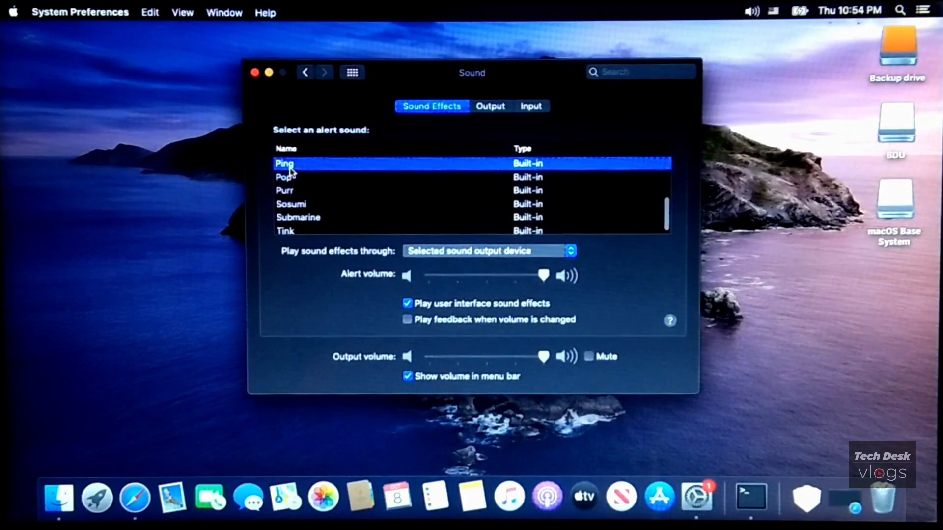
Play the alert sounds from Pop down to Tink, leaving Tink selected, and close the Sound preferences.
{"action": "left_click", "coordinate": [292, 178]}
{"action": "left_click", "coordinate": [292, 191]}
{"action": "left_click", "coordinate": [293, 205]}
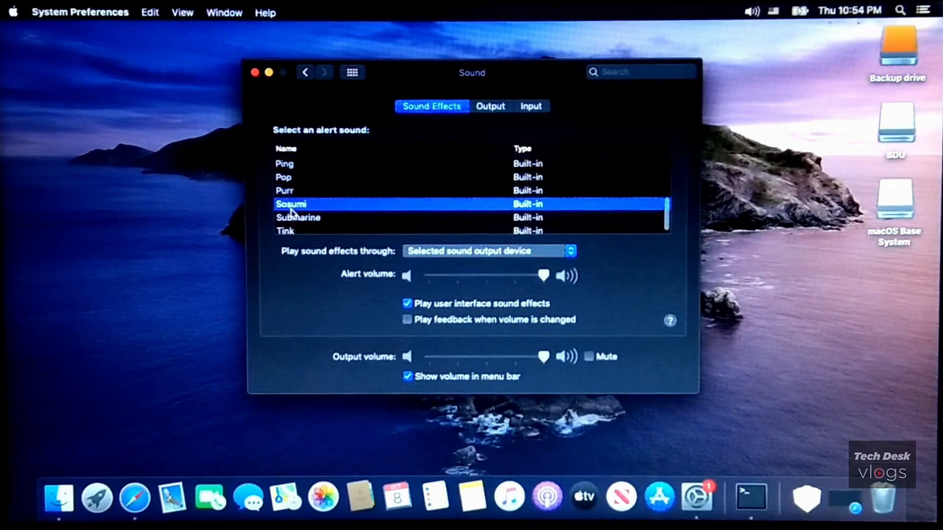
{"action": "left_click", "coordinate": [295, 219]}
{"action": "scroll", "coordinate": [295, 222], "scroll_direction": "up", "scroll_amount": 1}
{"action": "left_click", "coordinate": [291, 231]}
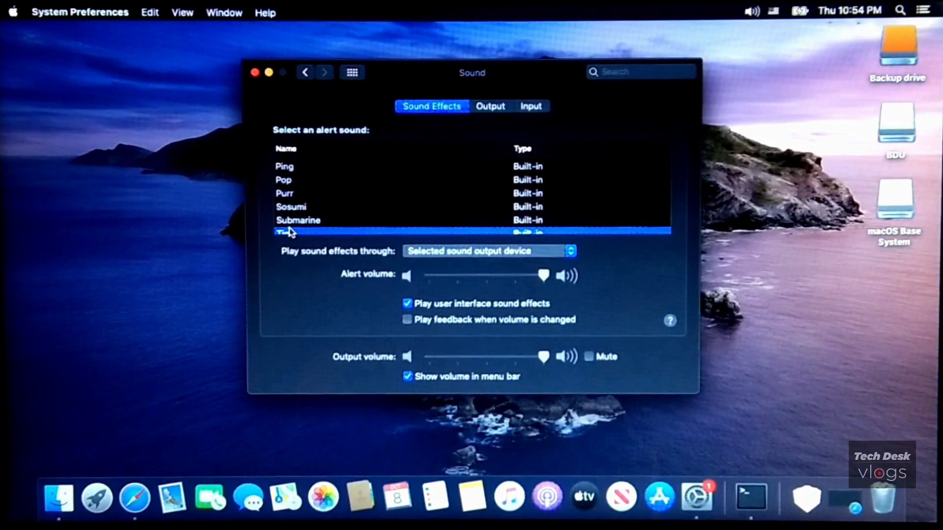
{"action": "left_click", "coordinate": [254, 73]}
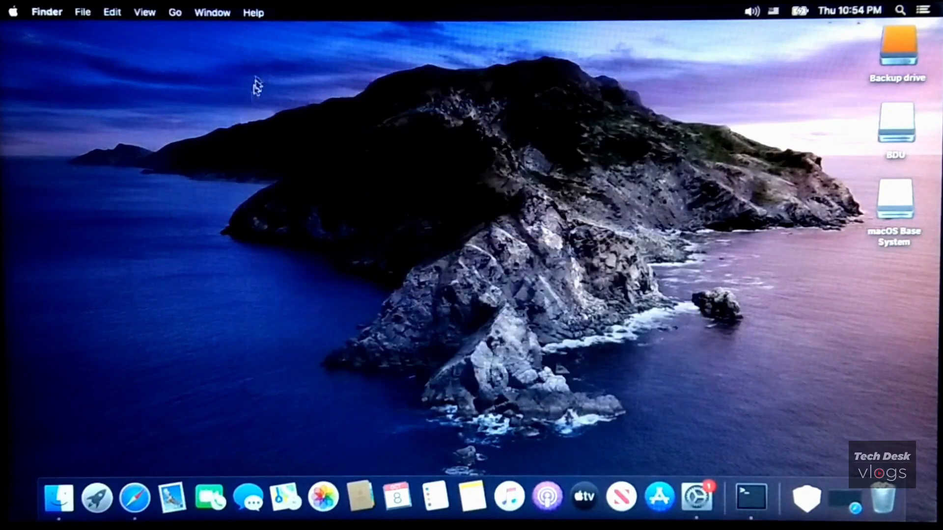
Switch to Safari and go back from the SourceForge VoodooHDA page to the Google home page.
{"action": "left_click", "coordinate": [134, 499]}
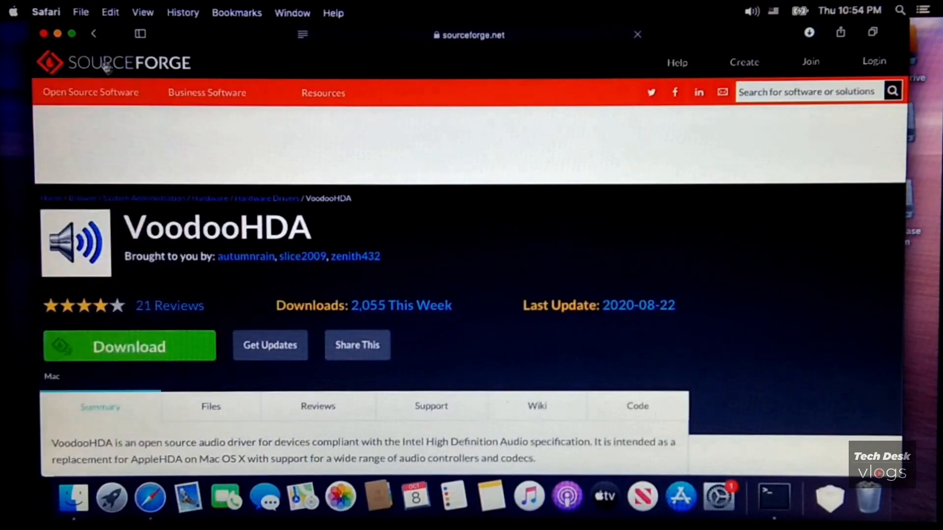
{"action": "left_click", "coordinate": [90, 34]}
{"action": "left_click", "coordinate": [91, 34]}
{"action": "left_click", "coordinate": [91, 35]}
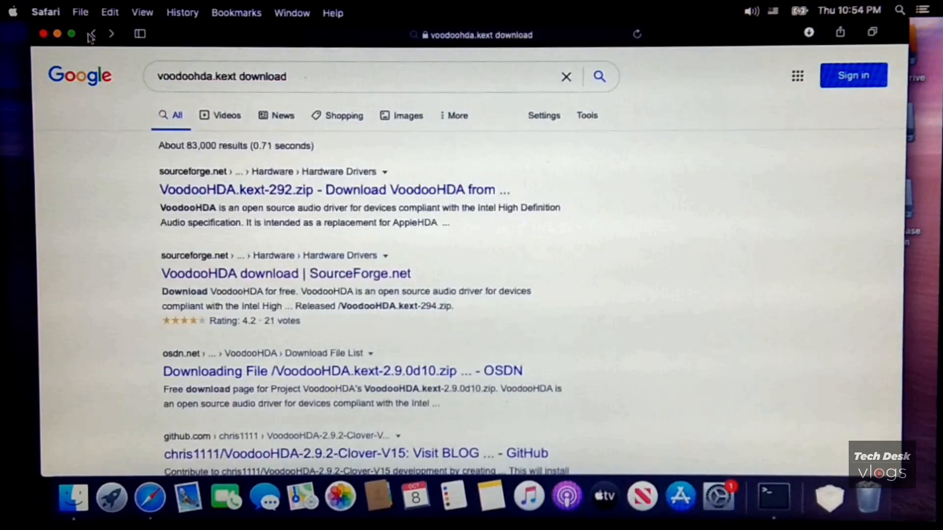
{"action": "left_click", "coordinate": [90, 36]}
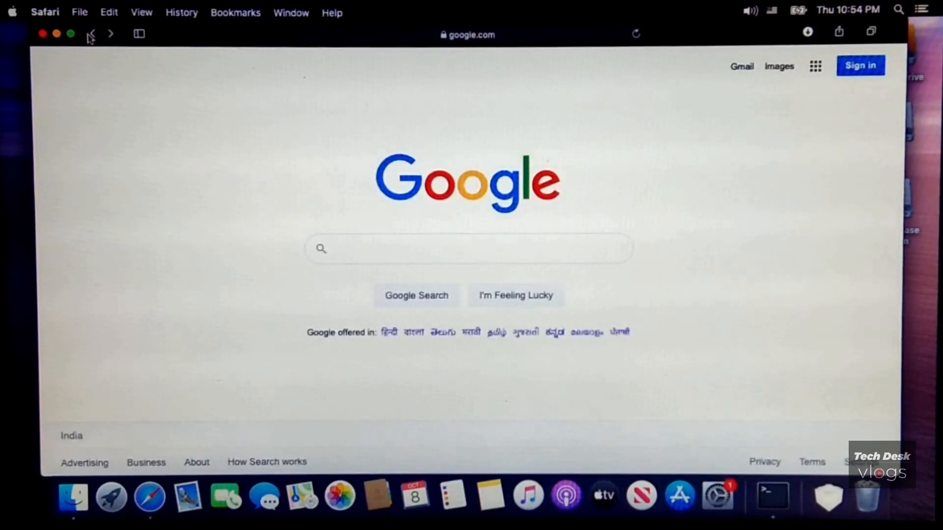
Search Google for "youtube", open the YouTube site from the results and browse down the page.
{"action": "type", "text": "youtube"}
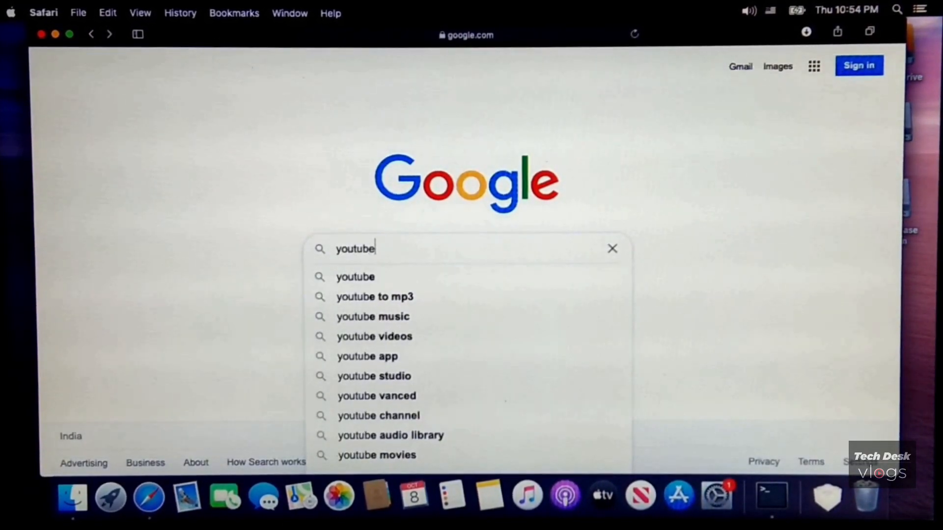
{"action": "key", "text": "Return"}
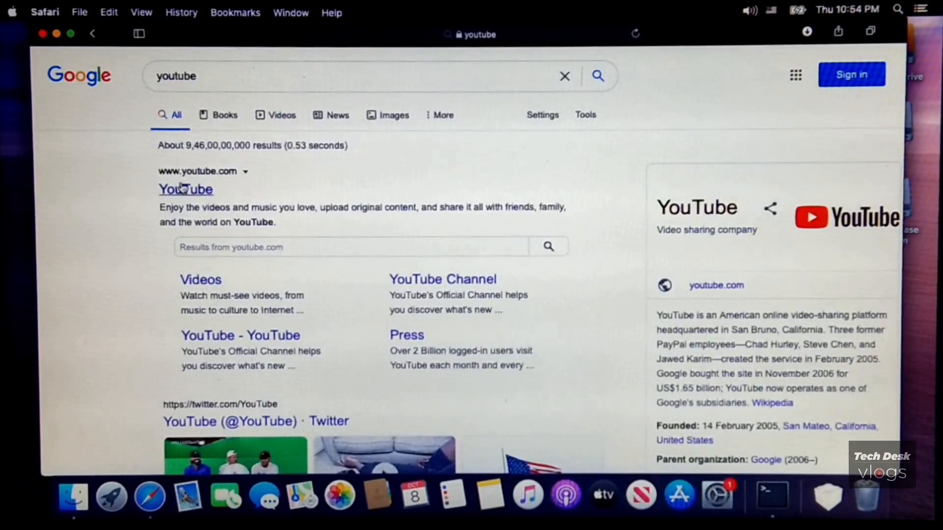
{"action": "left_click", "coordinate": [205, 287]}
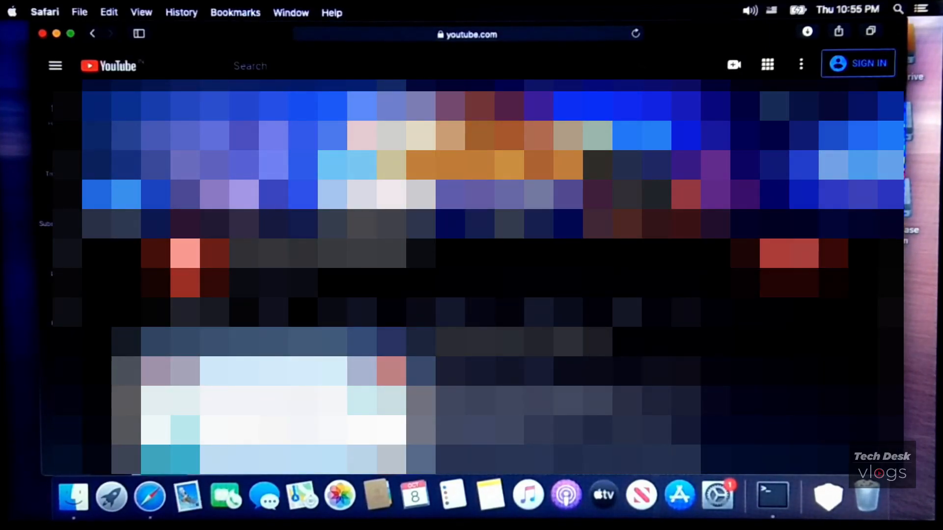
{"action": "scroll", "coordinate": [479, 275], "scroll_direction": "down", "scroll_amount": 3}
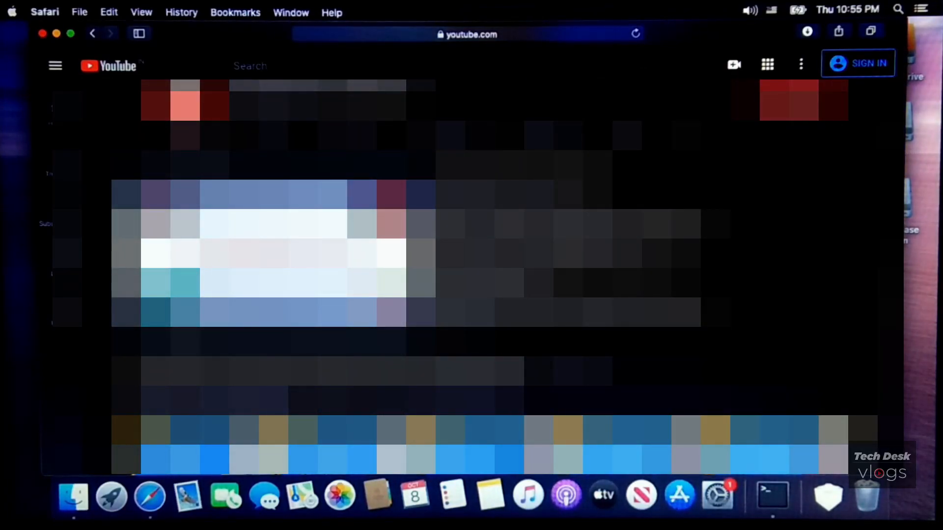